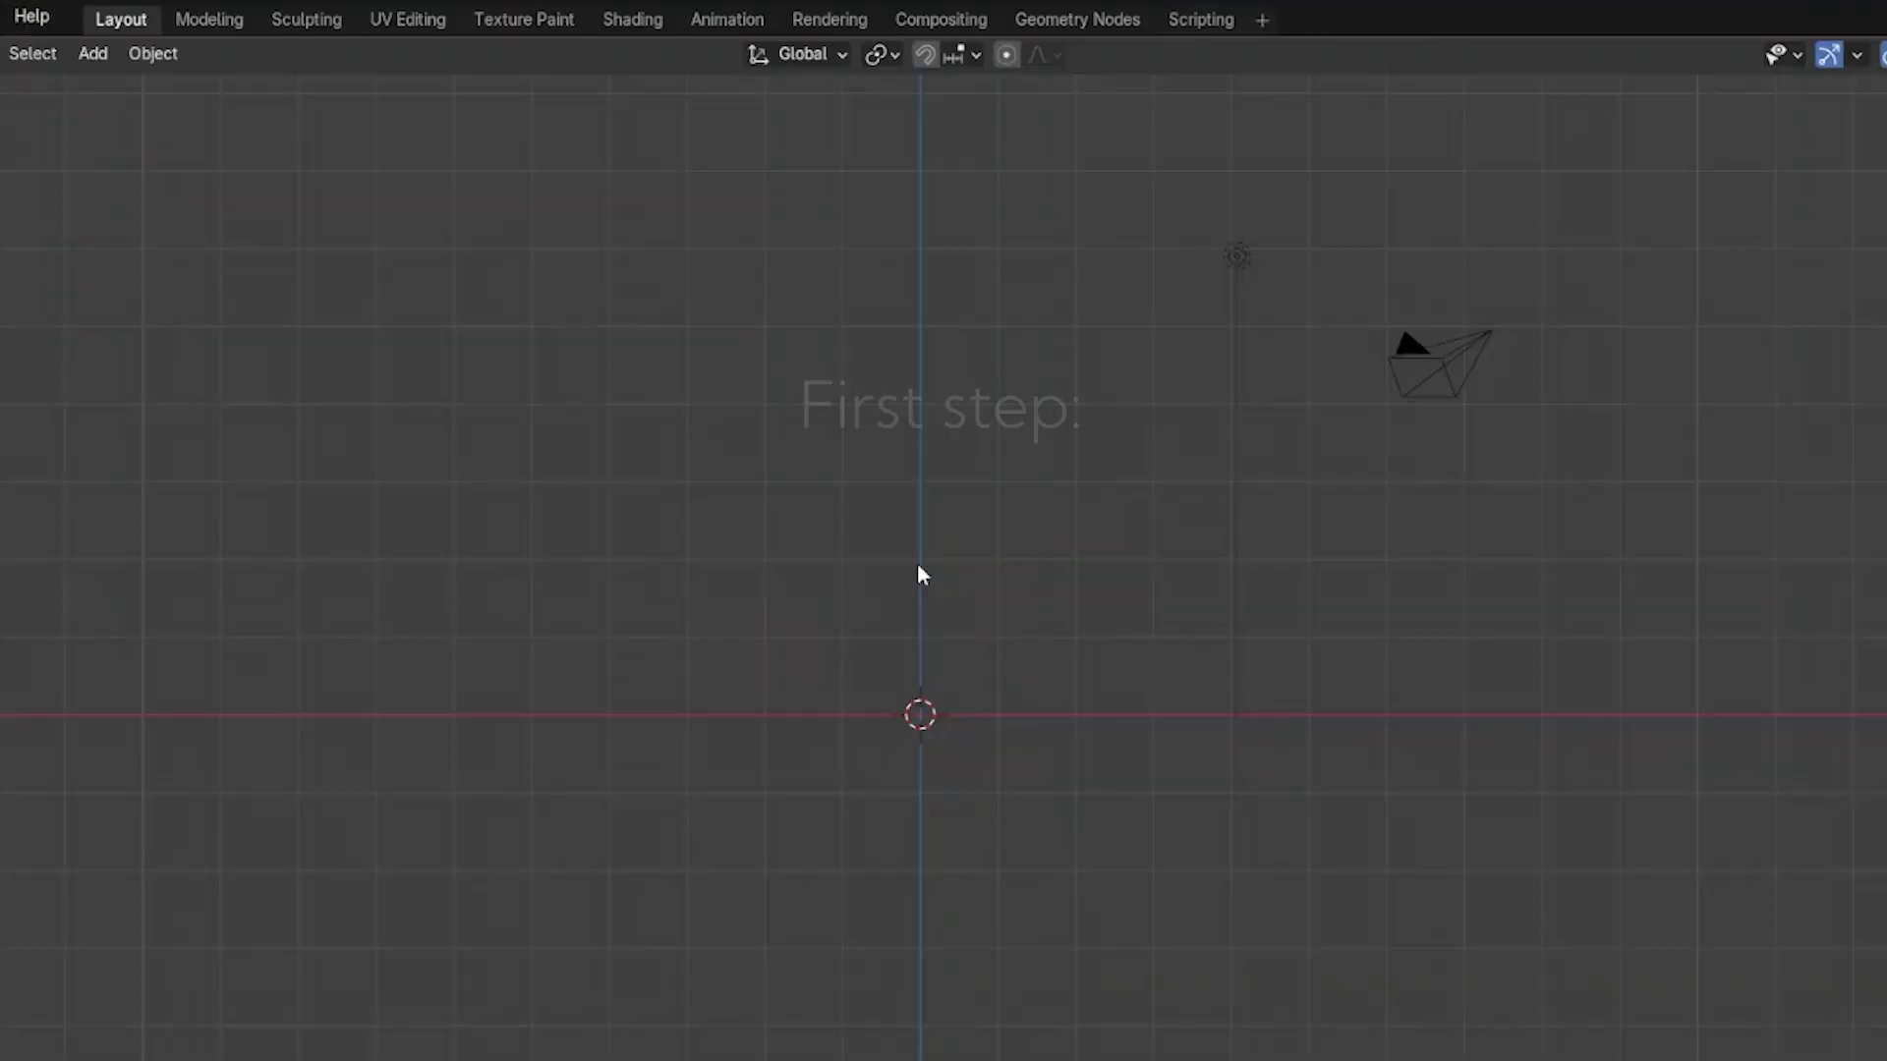
Add ref-robot.png from the reference folder as a reference image.
click(93, 53)
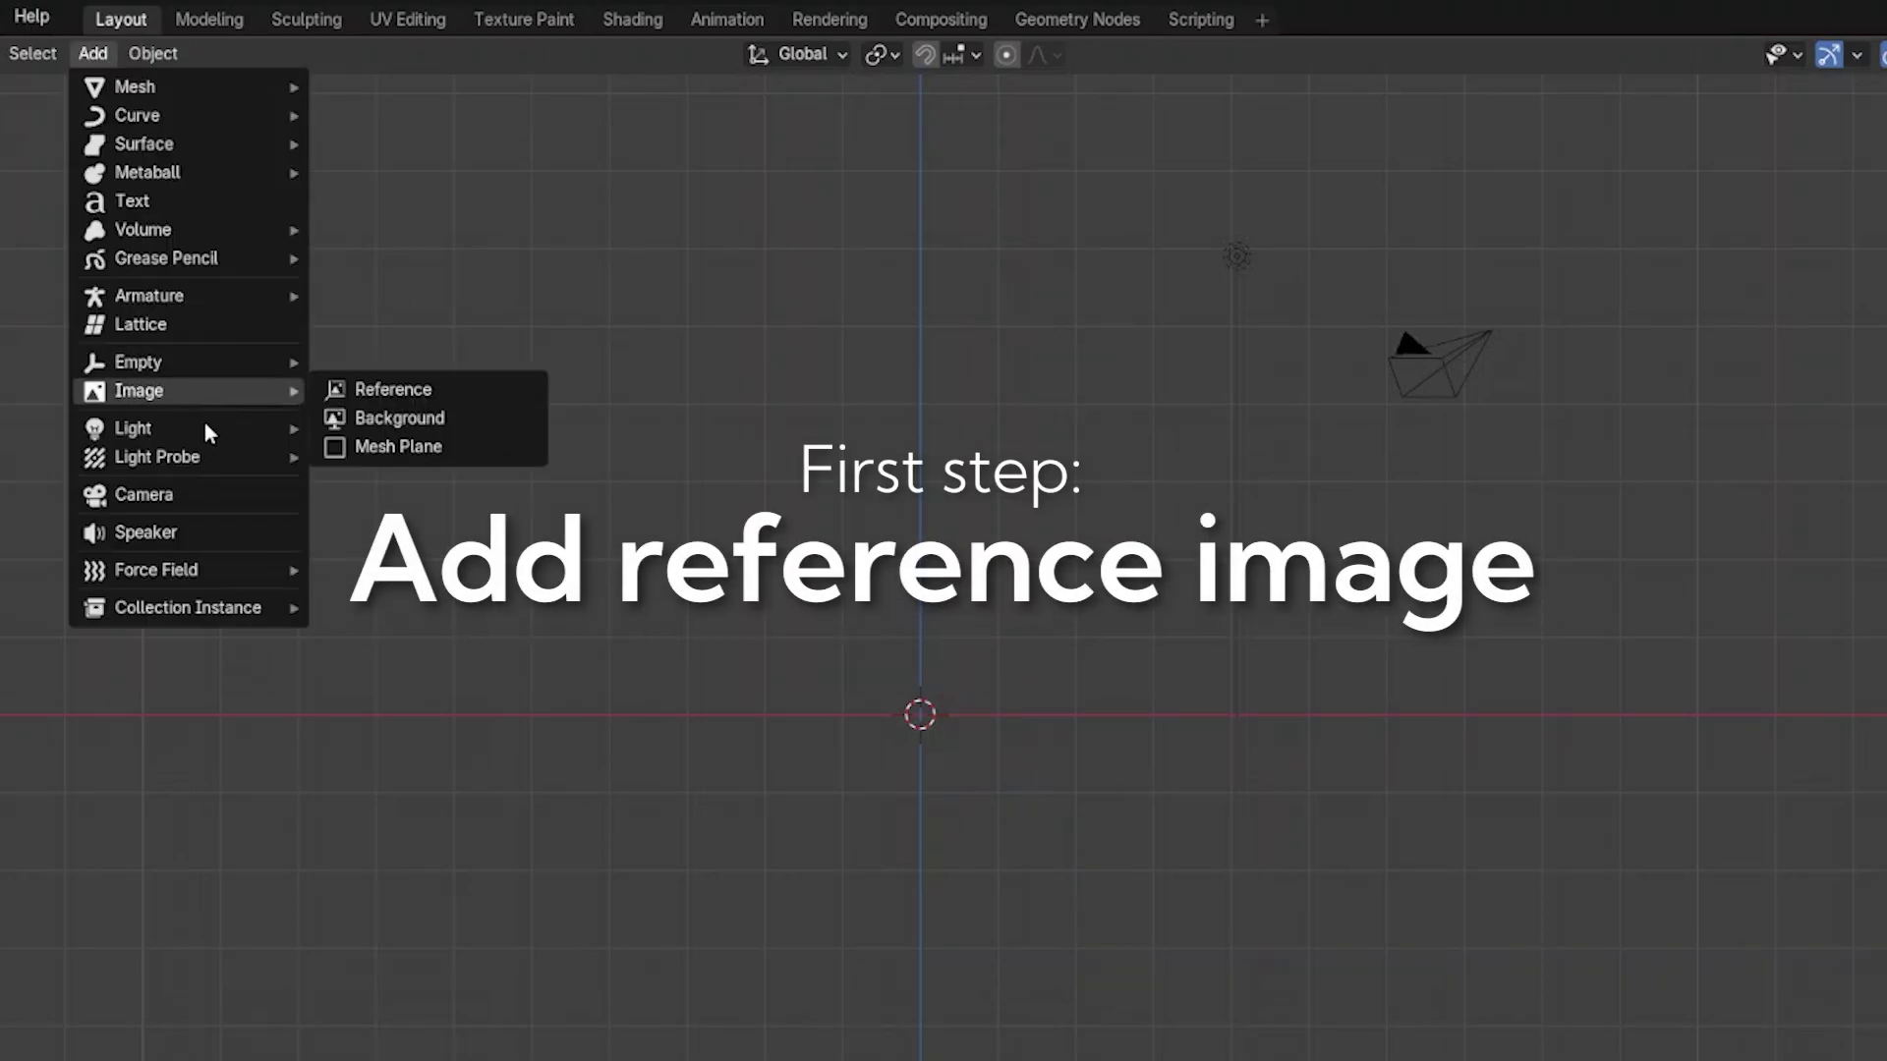
mouse_move(210, 391)
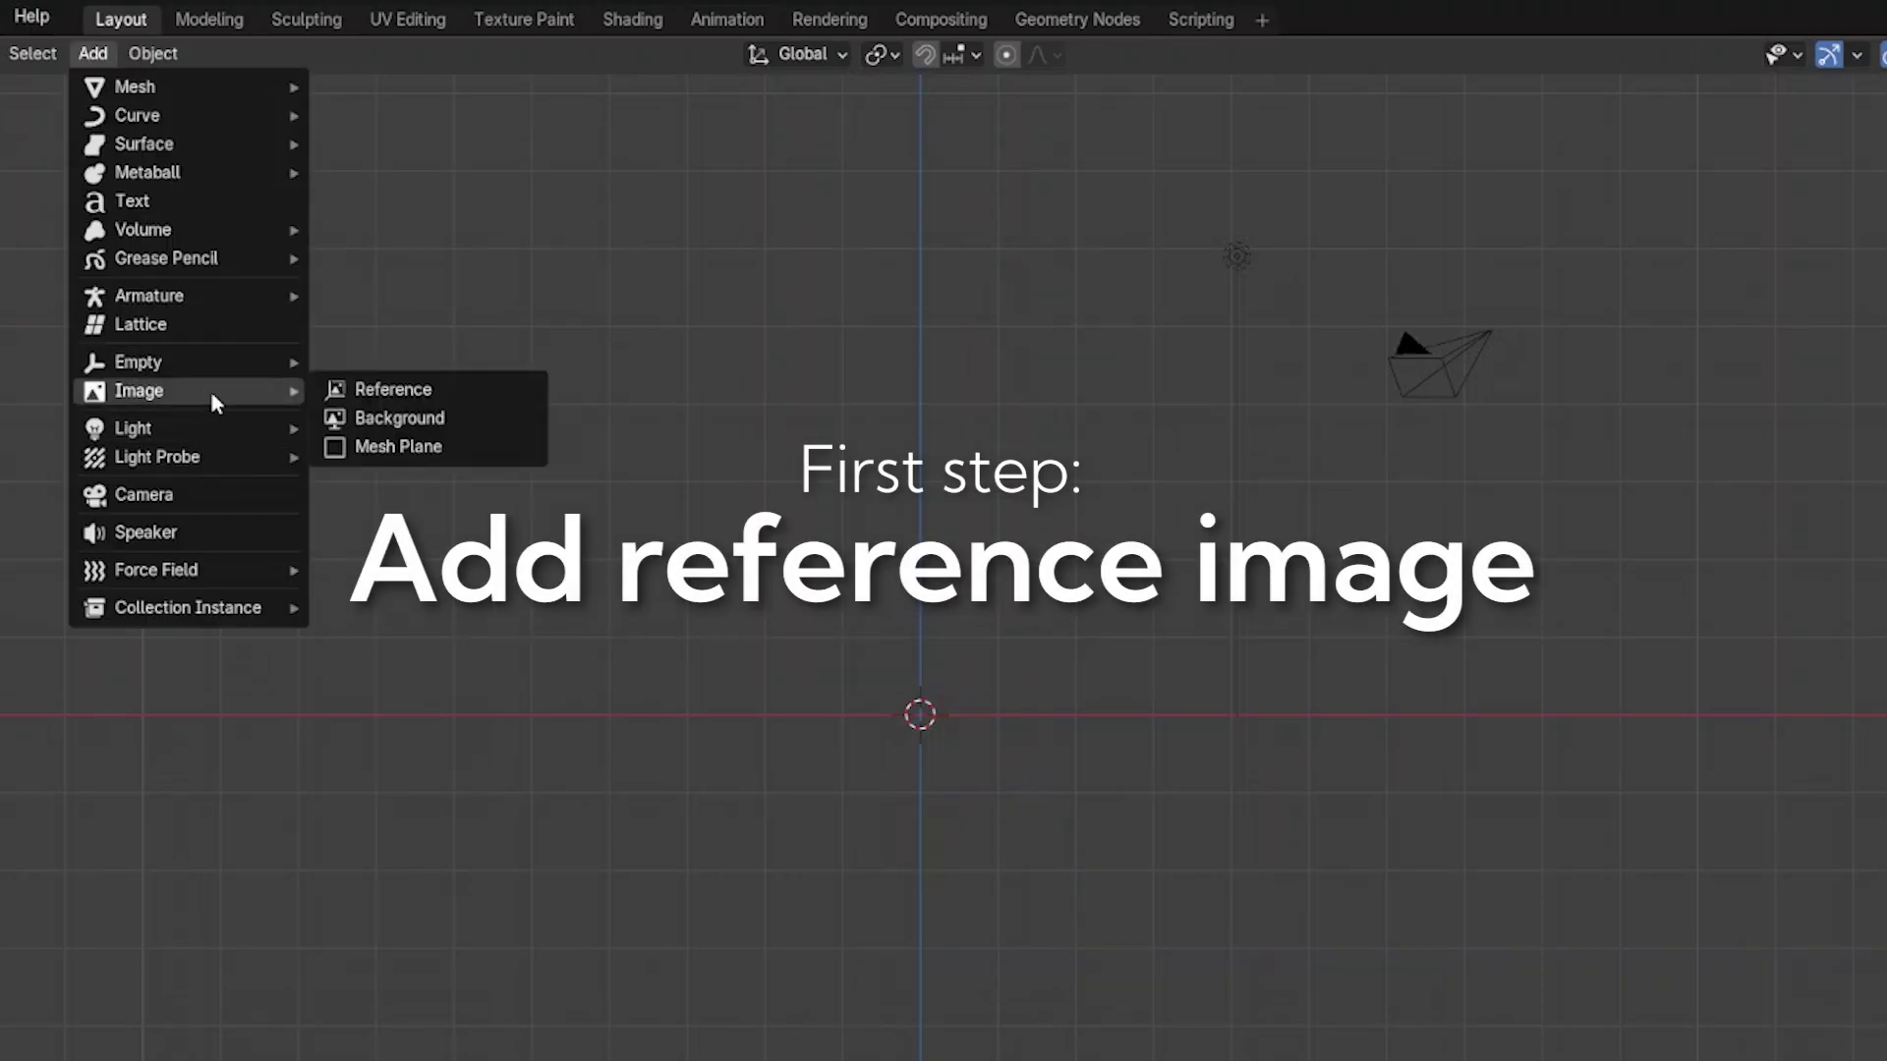
click(465, 391)
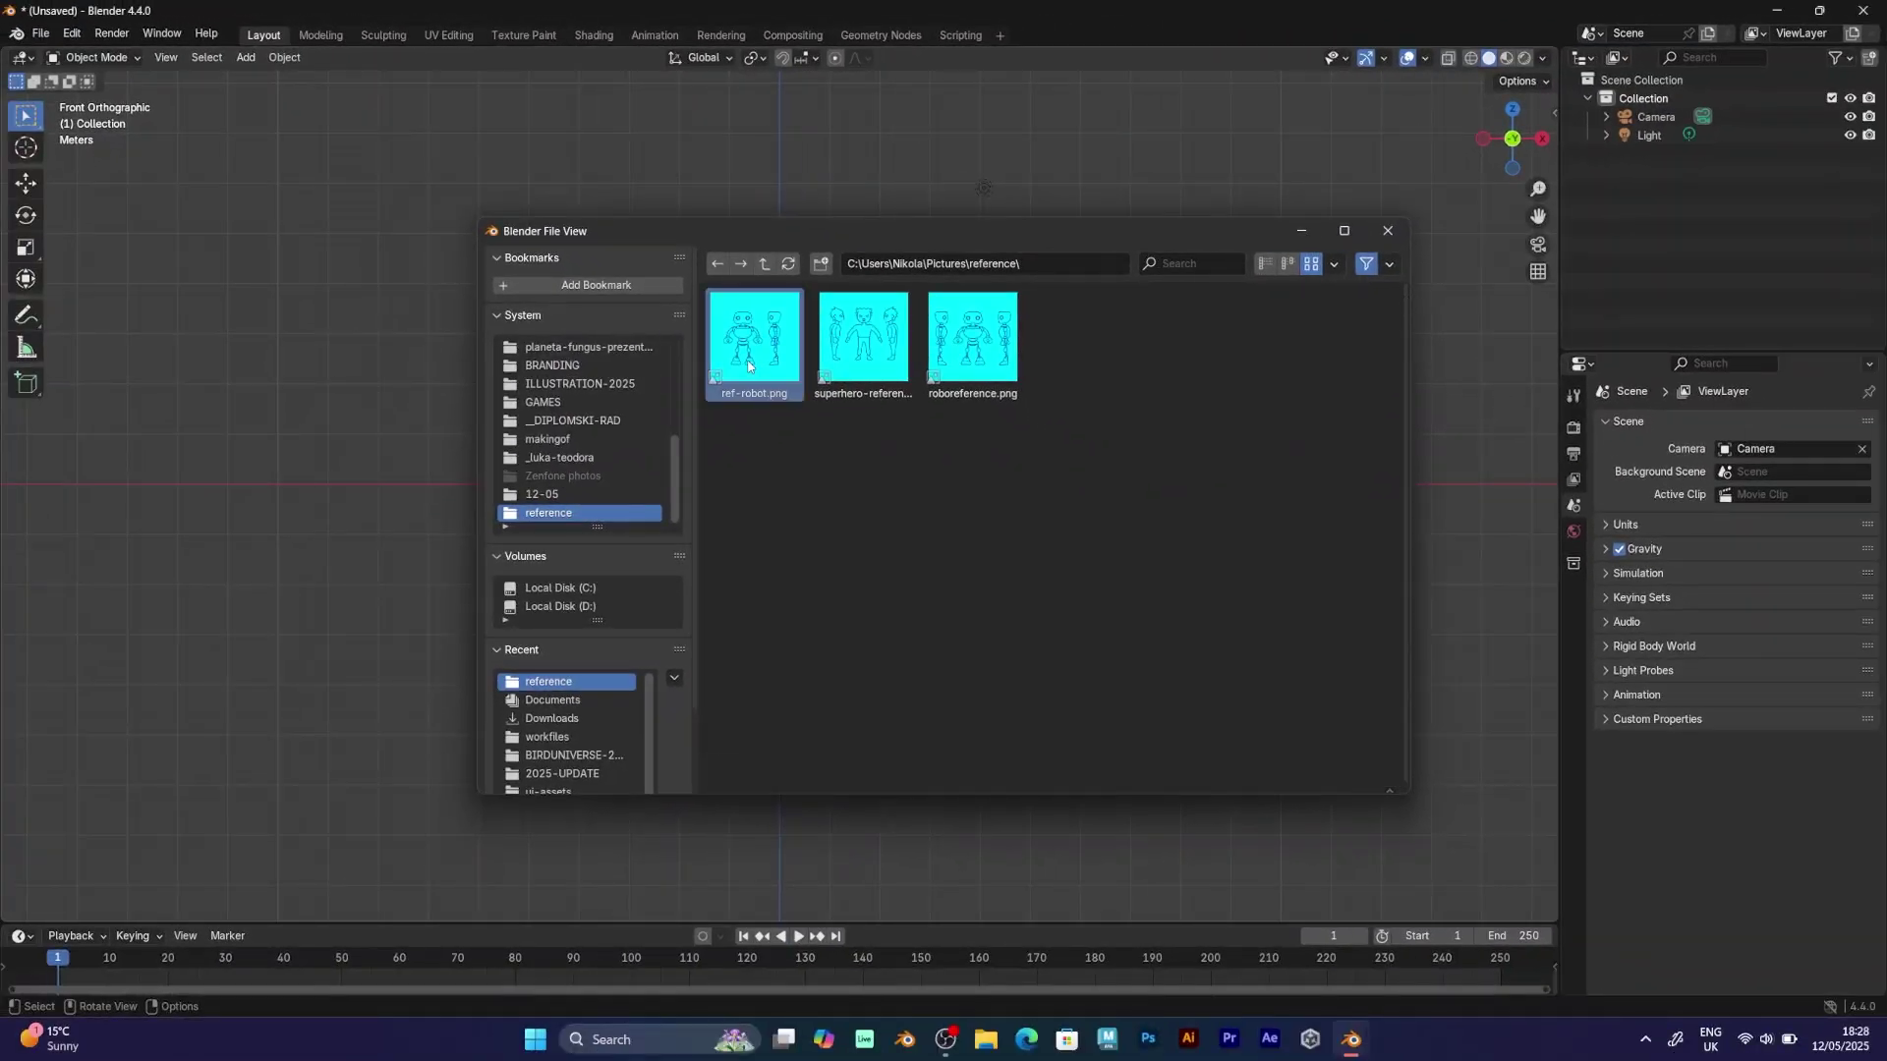
double_click(748, 365)
Move the reference image along X to centre the front-view robot on the origin, and push it back along Y.
click(25, 183)
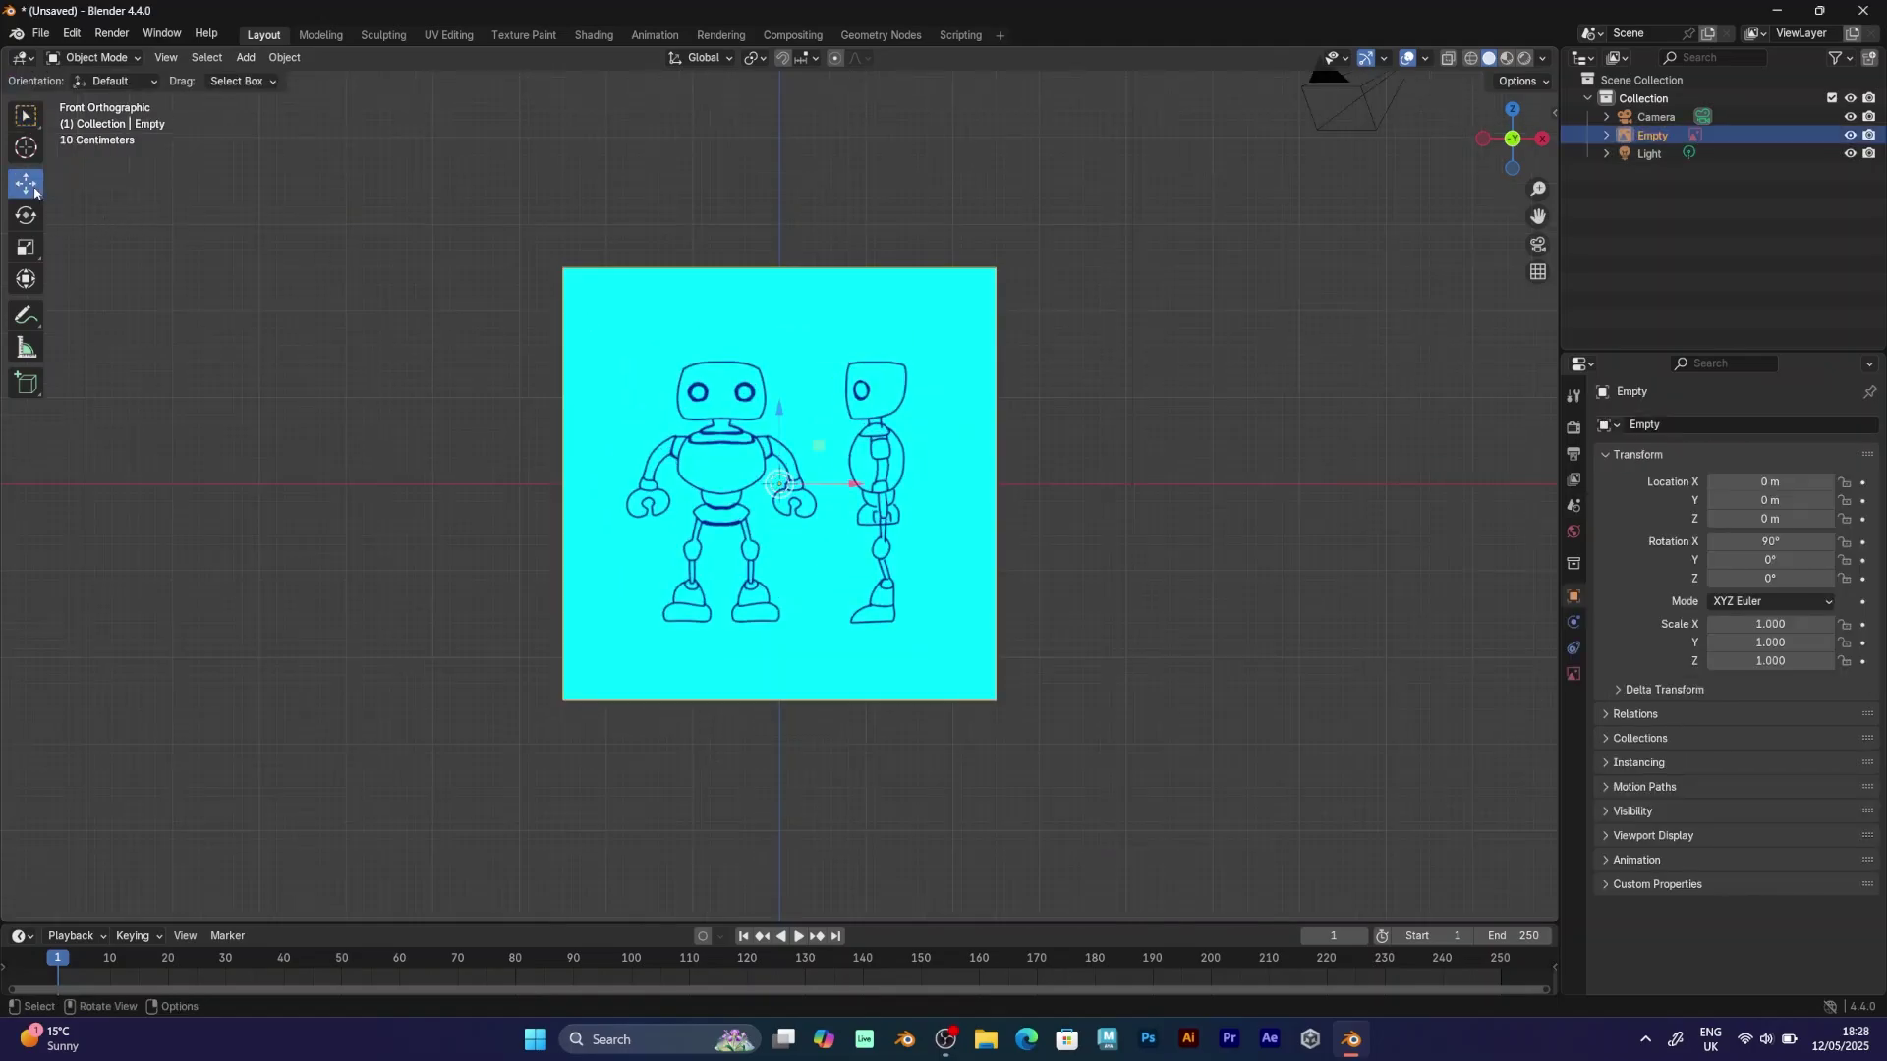
drag(857, 490, 904, 482)
middle_drag(904, 482, 881, 526)
drag(862, 495, 1291, 423)
key(KP_1)
Enable opacity for the reference image, set it to 0.2, and deselect the image.
click(1574, 675)
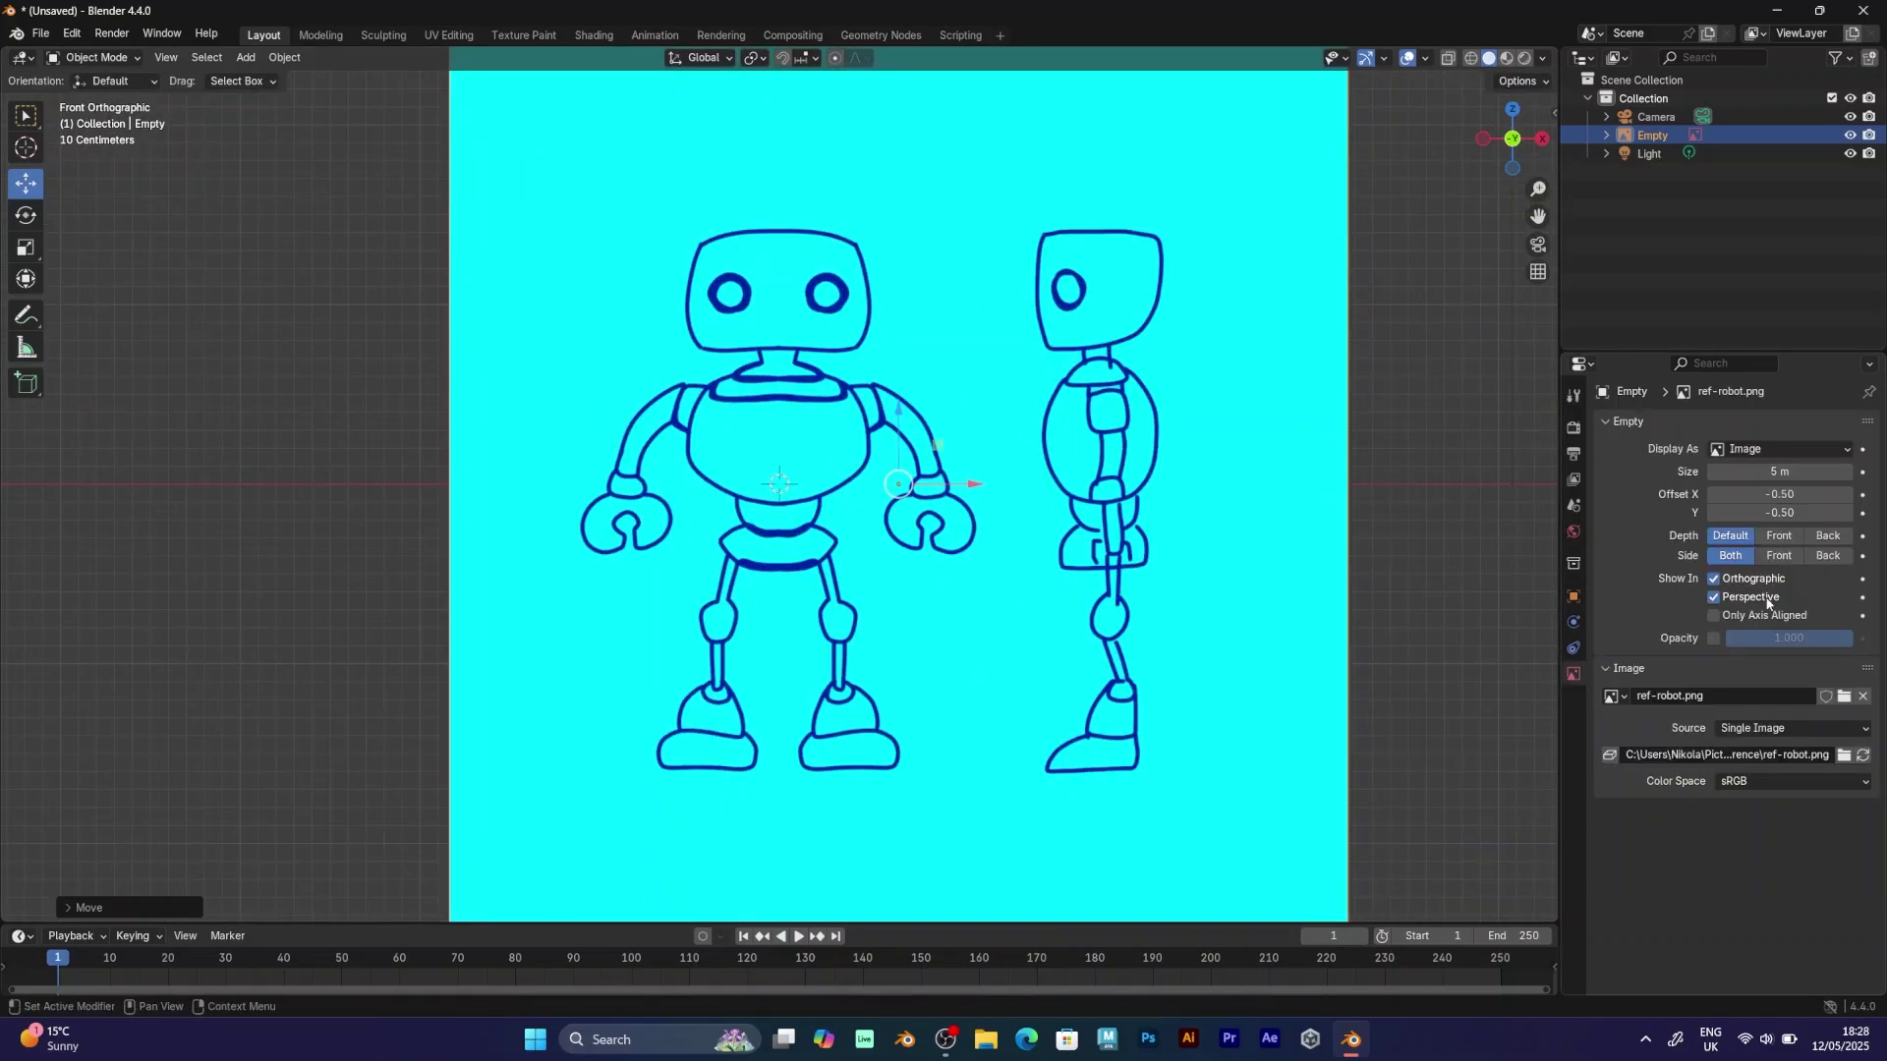
click(1712, 638)
click(1816, 637)
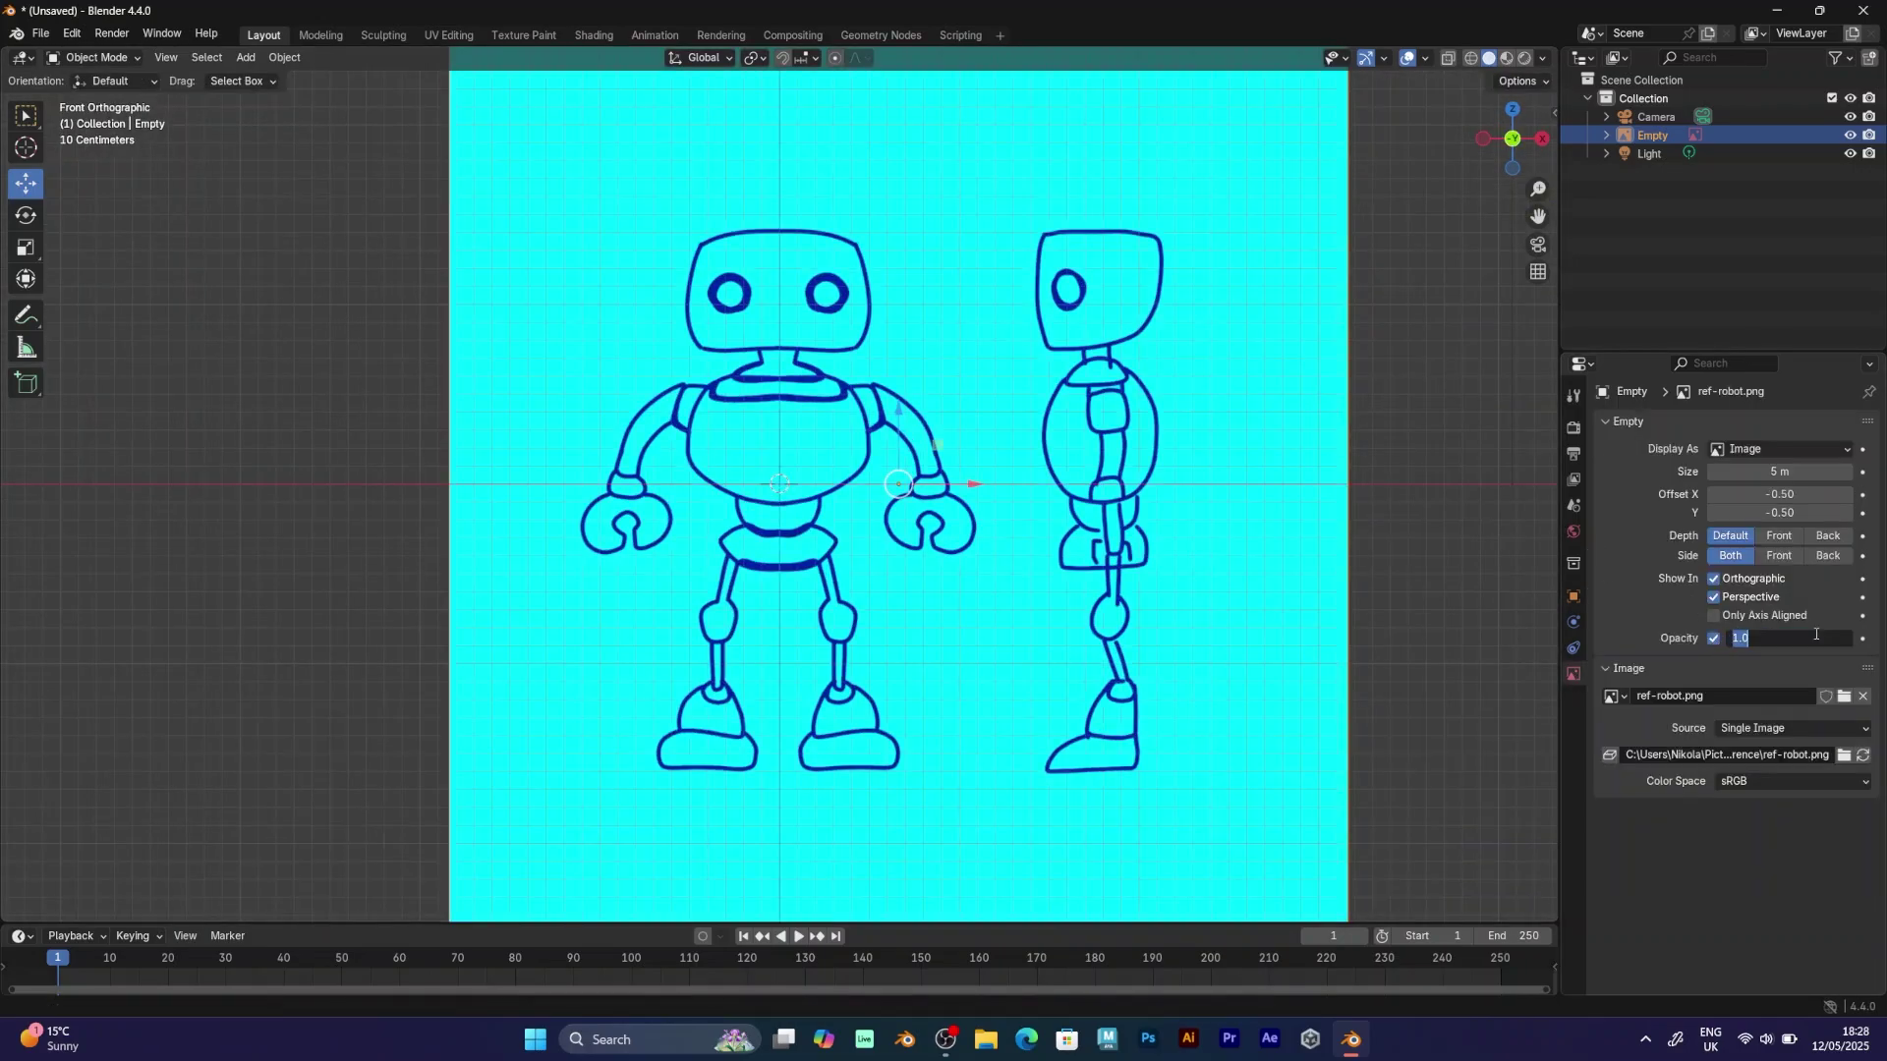
text(0.2)
key(Return)
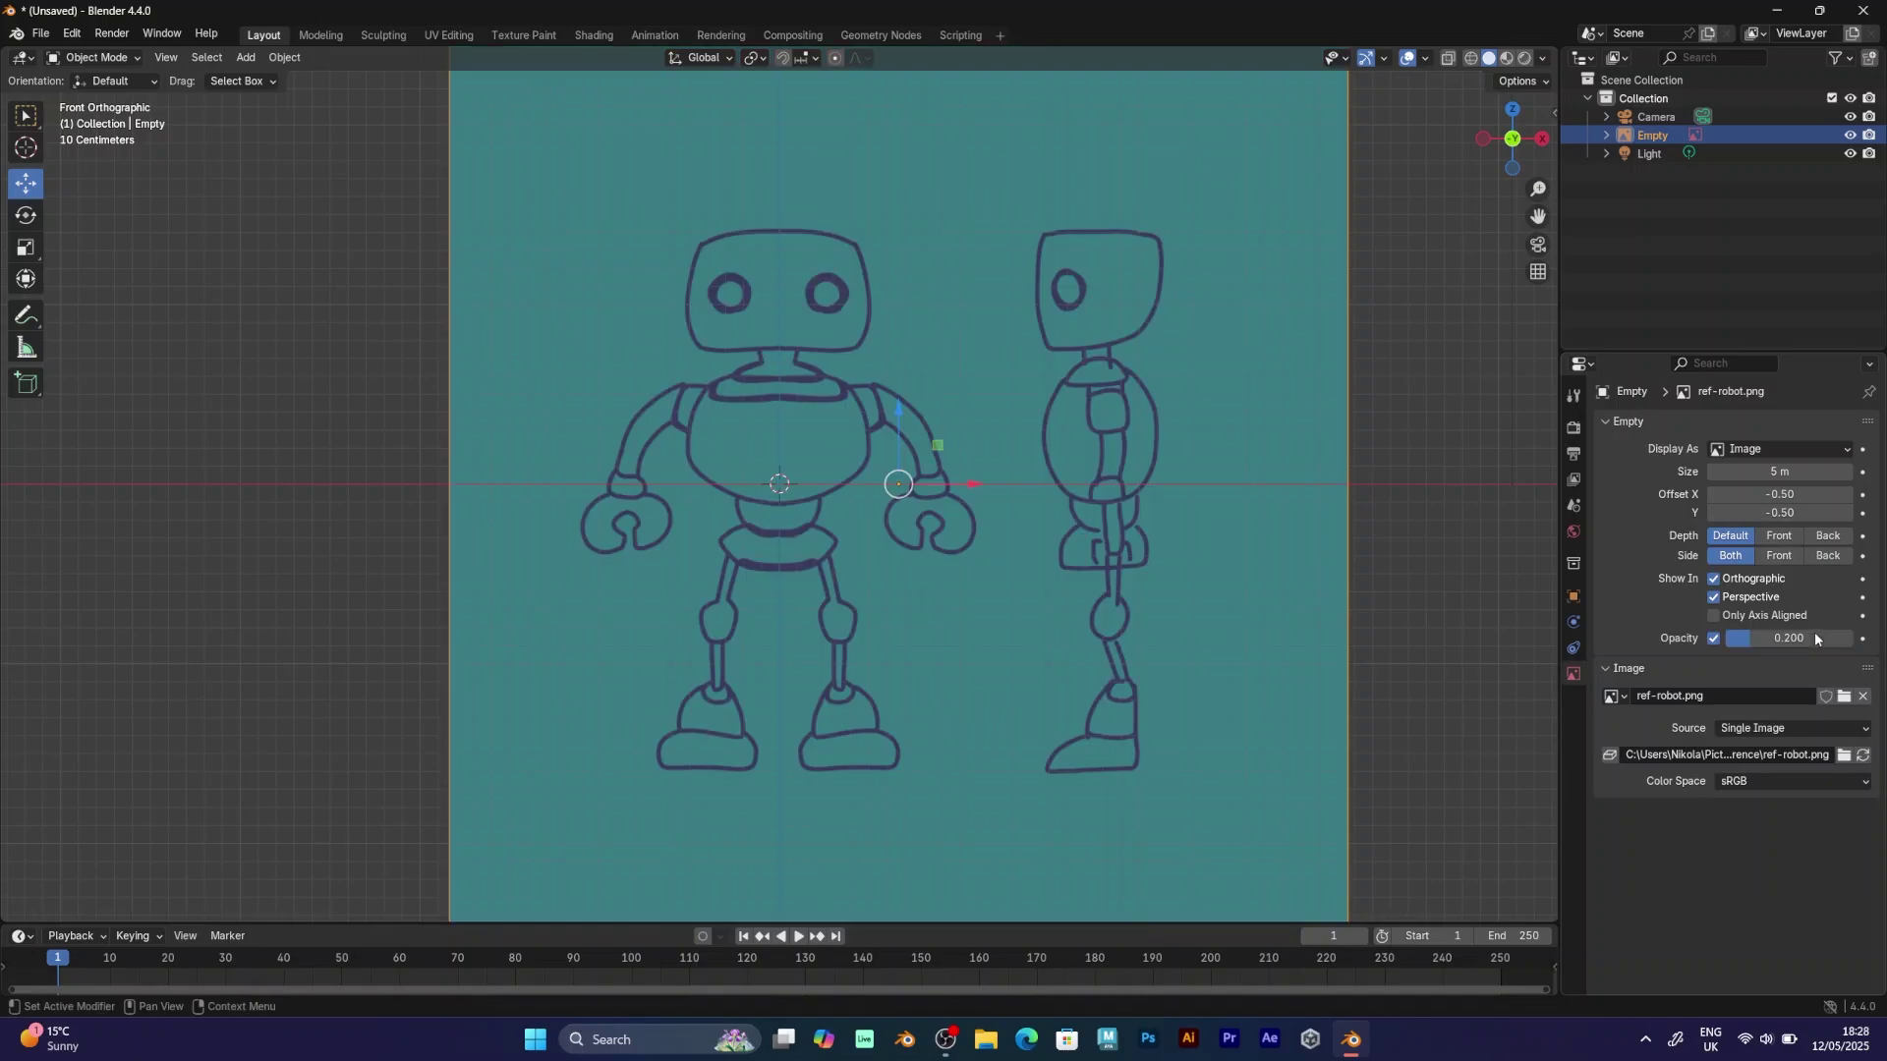
click(263, 320)
scroll(310, 340, down, 2)
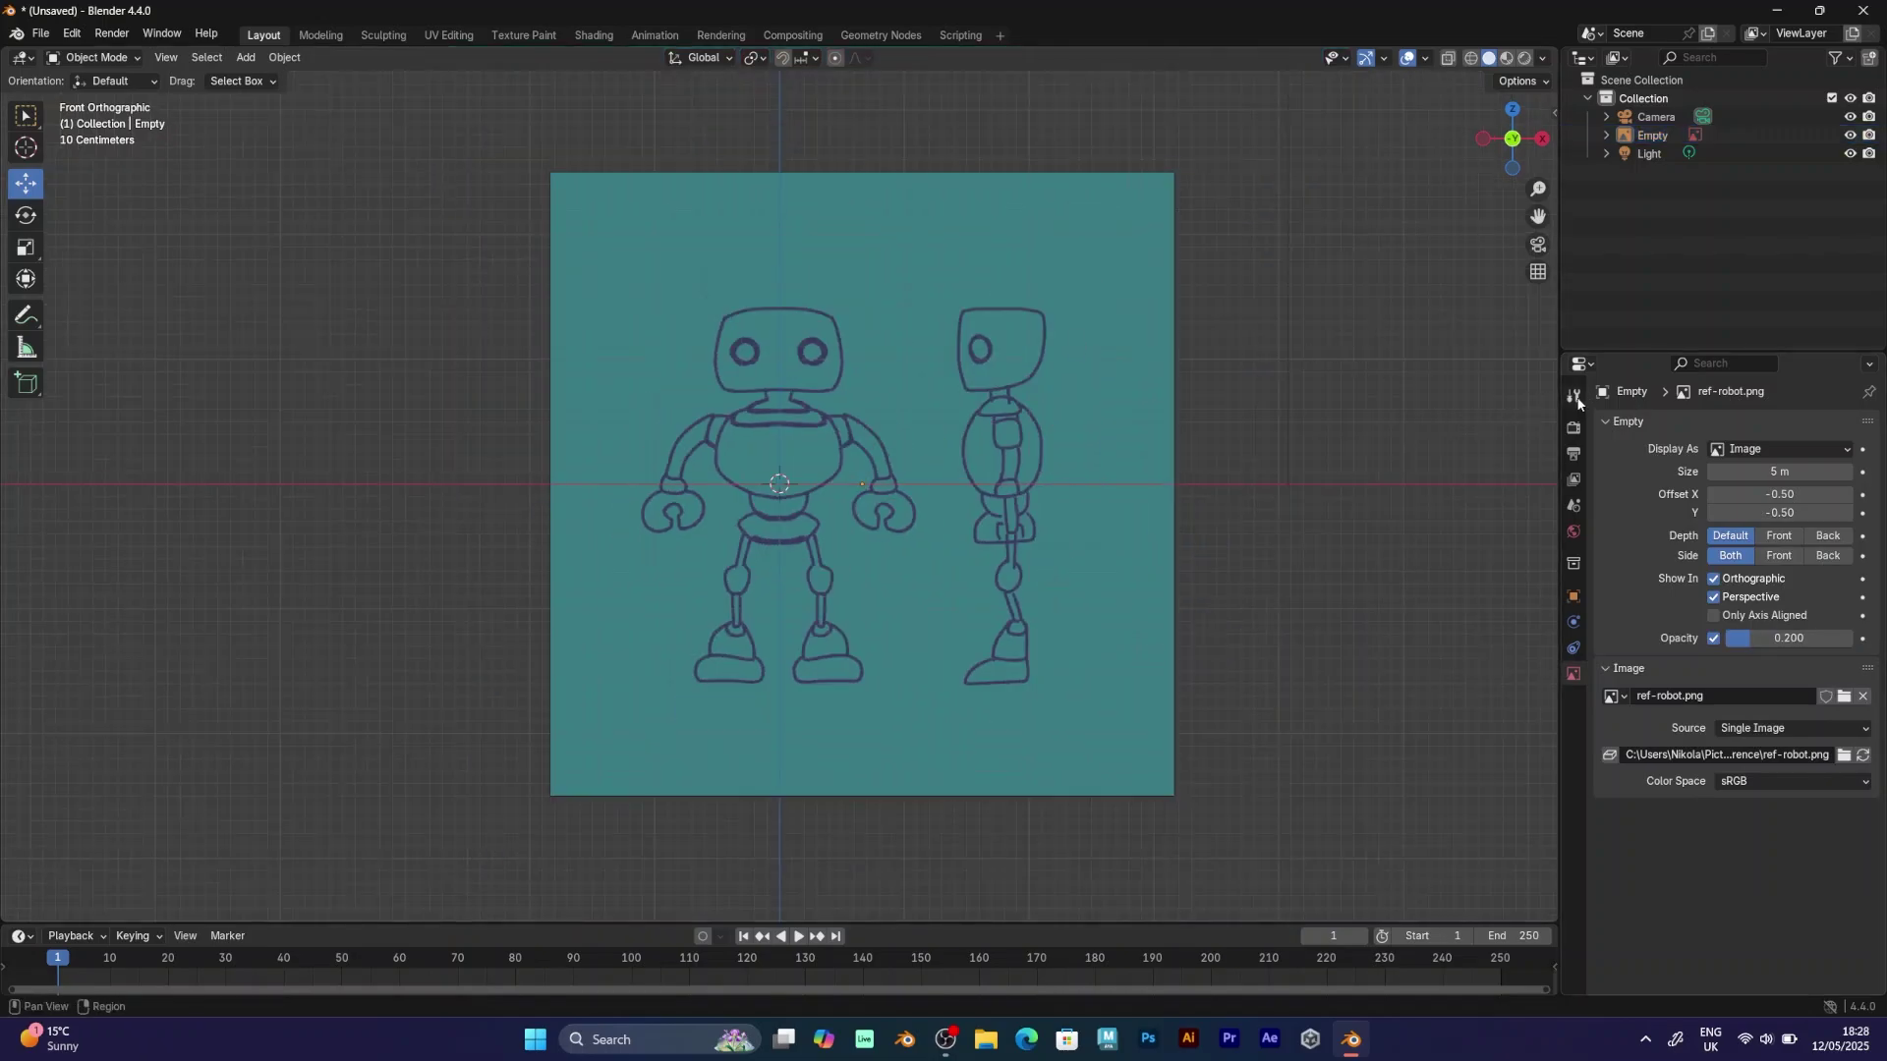
click(1574, 396)
scroll(1283, 379, up, 2)
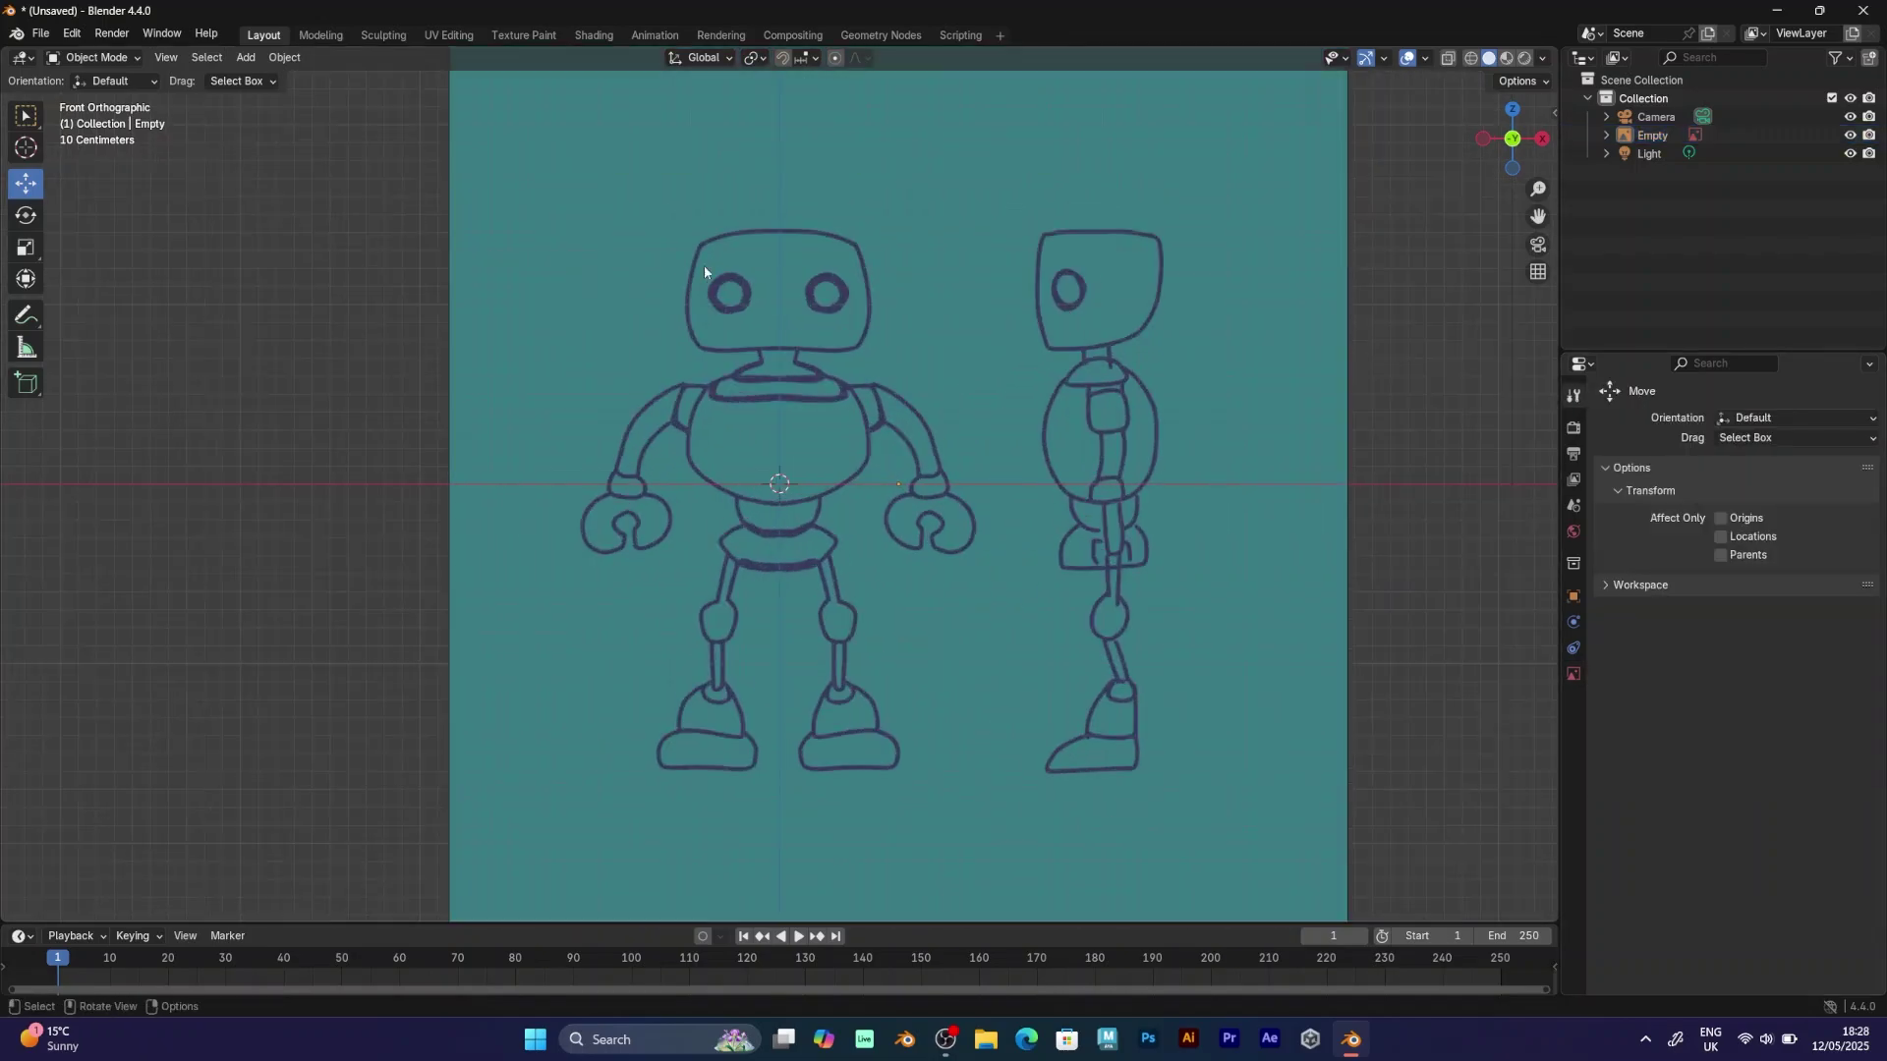
click(247, 61)
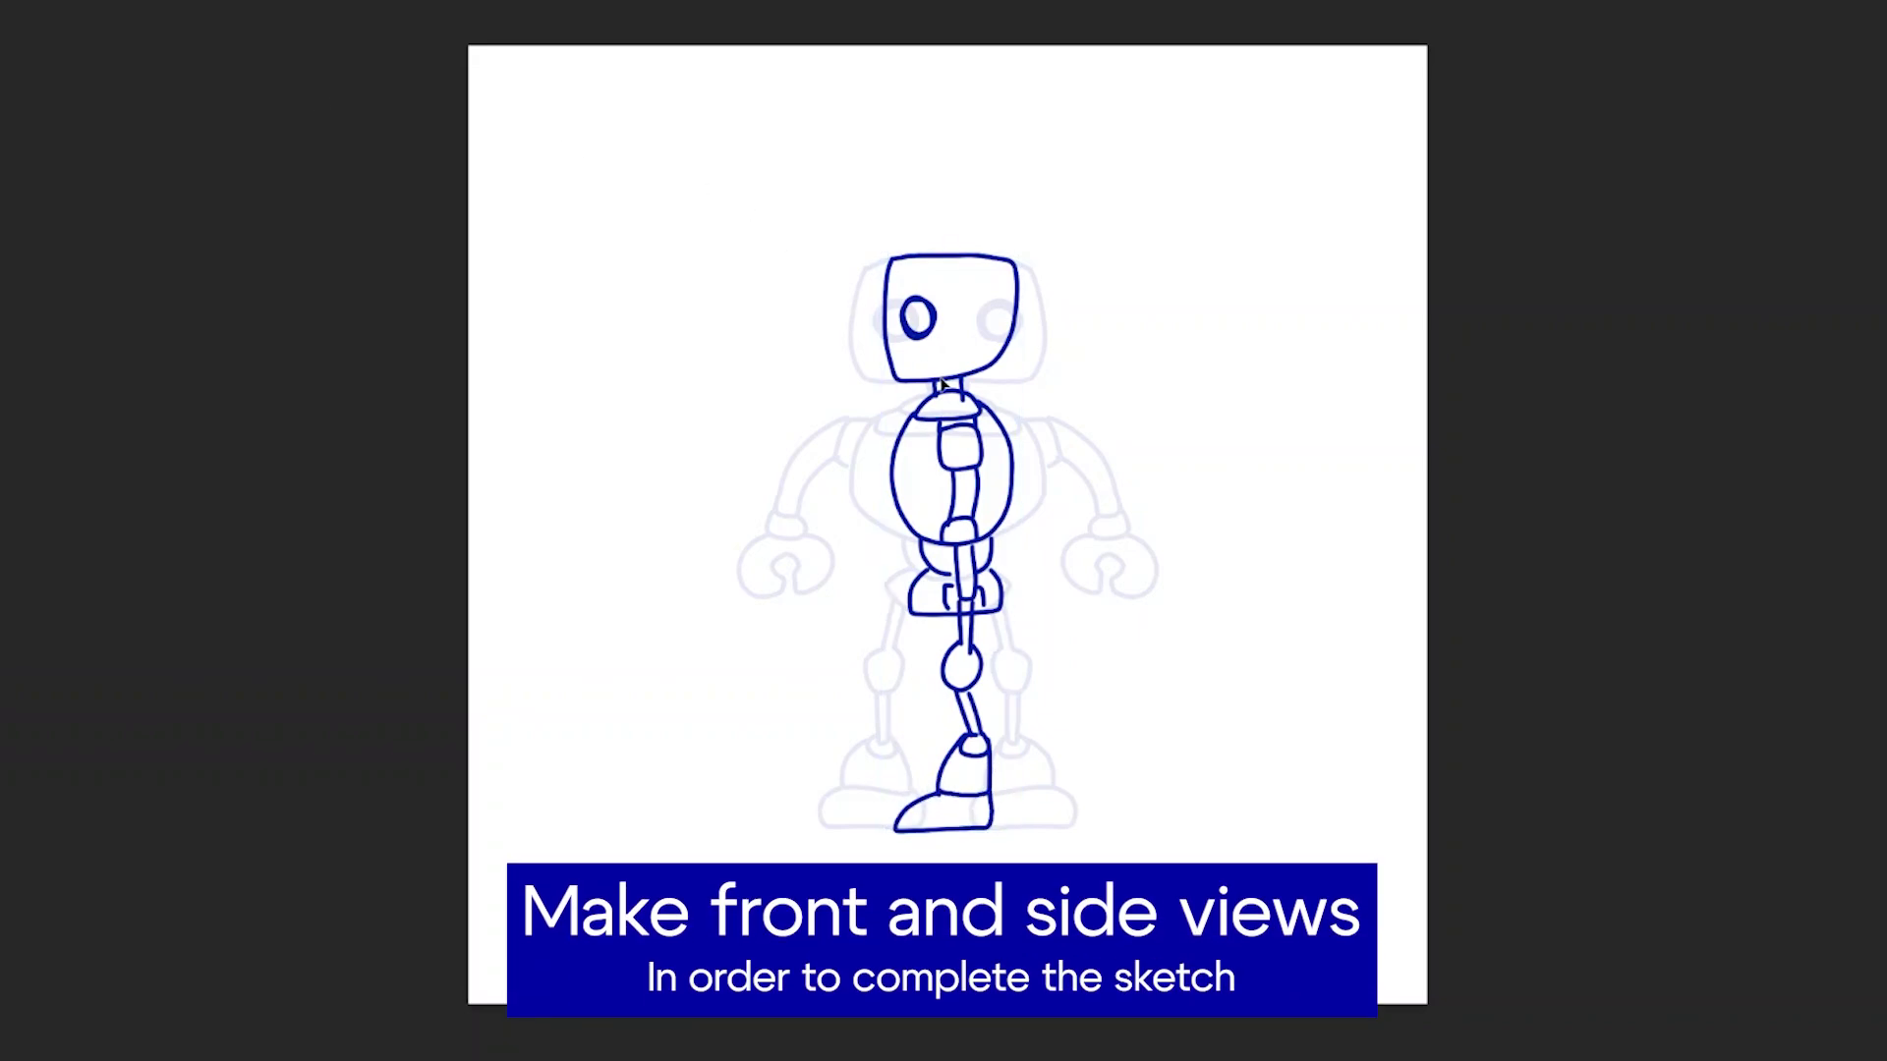
In the sketch document, move the side-view robot drawing horizontally so it stands beside the front view.
drag(942, 386, 1281, 386)
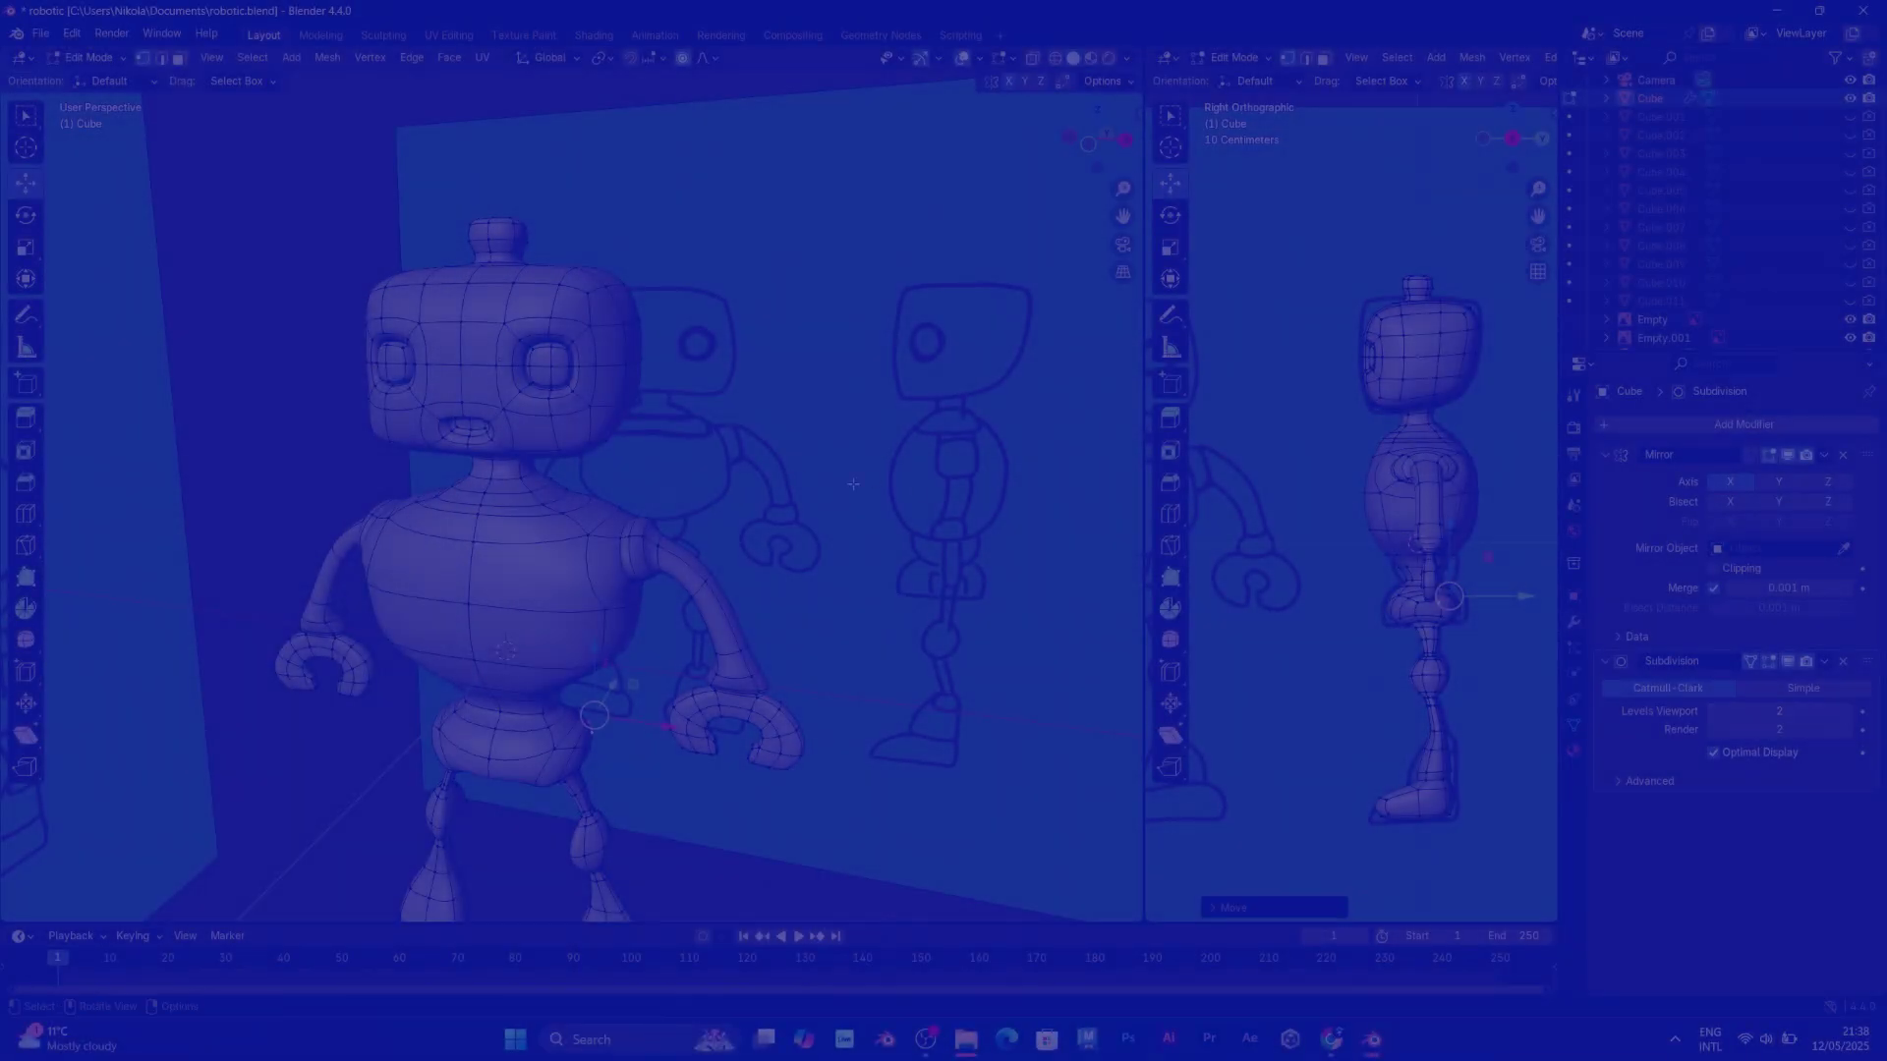
scroll(853, 483, down, 2)
shift+middle_drag(845, 482, 767, 481)
scroll(619, 295, up, 4)
shift+middle_drag(615, 285, 462, 477)
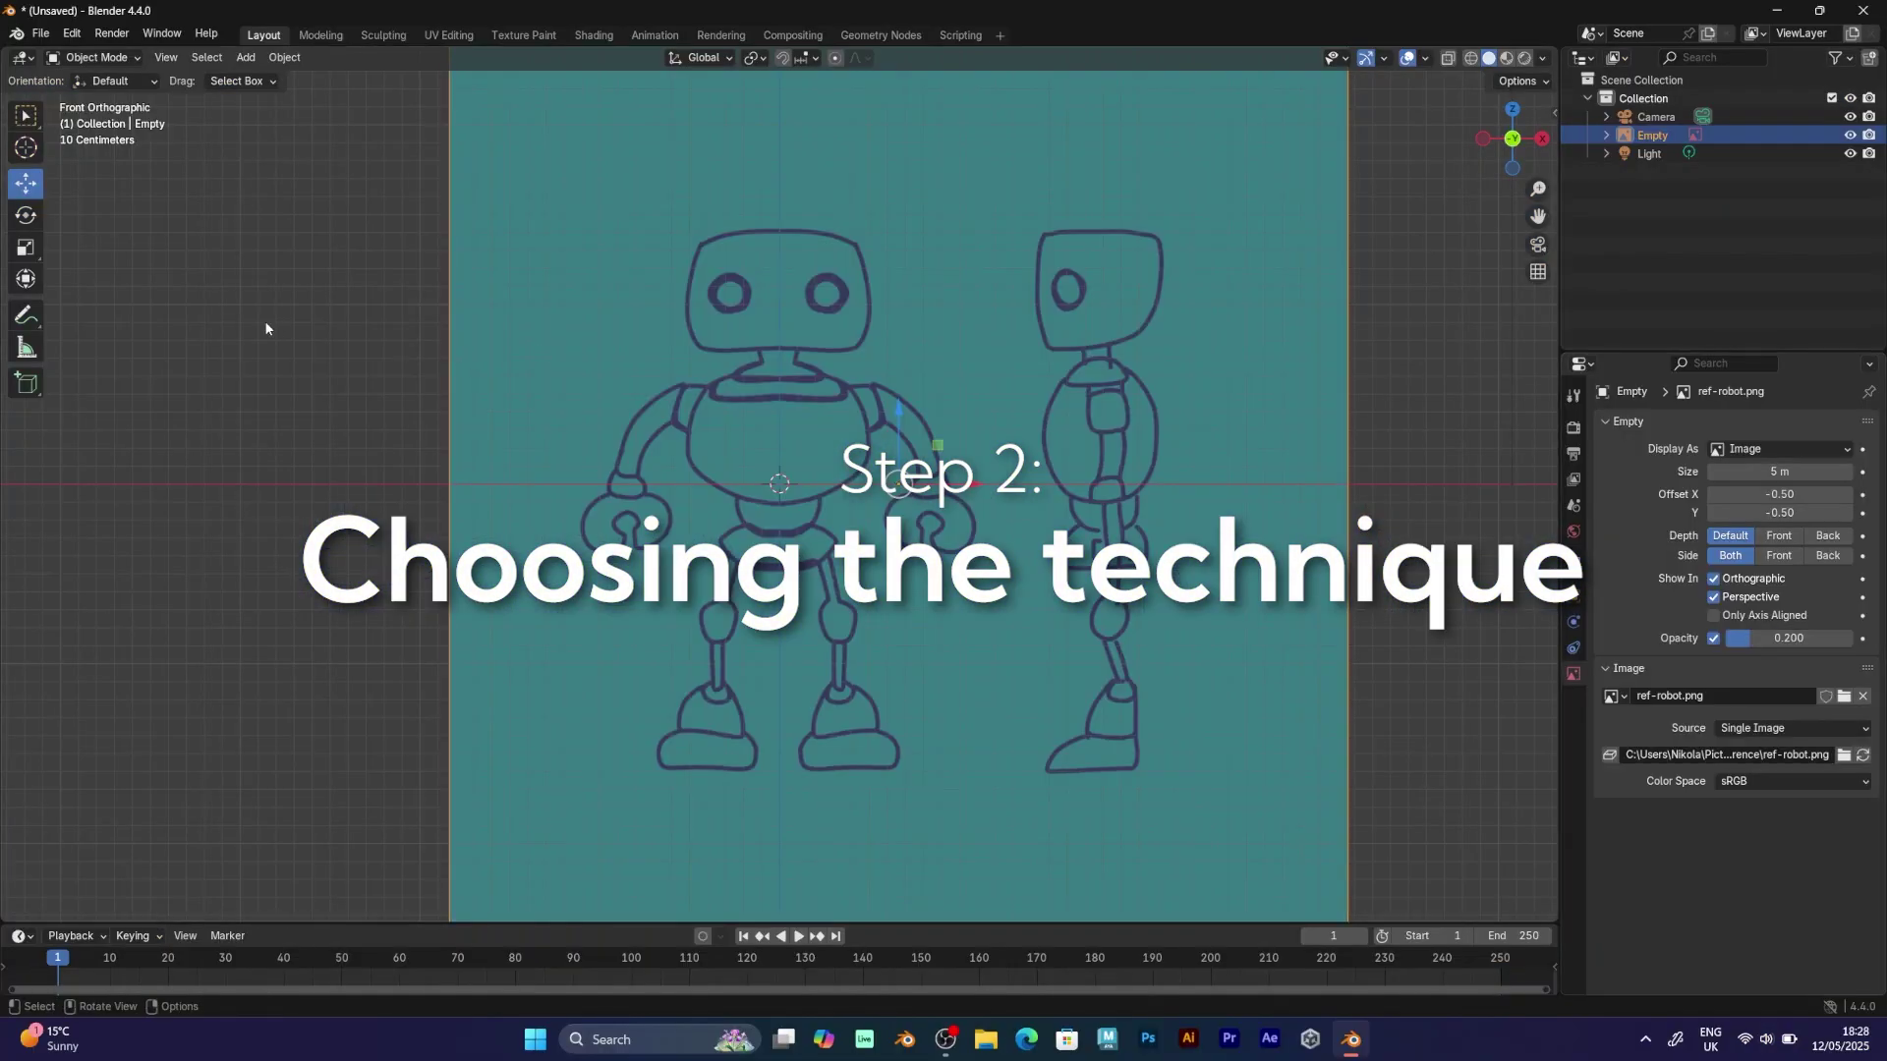
Deselect the reference image and add a cube mesh at the origin.
click(265, 328)
scroll(312, 344, down, 2)
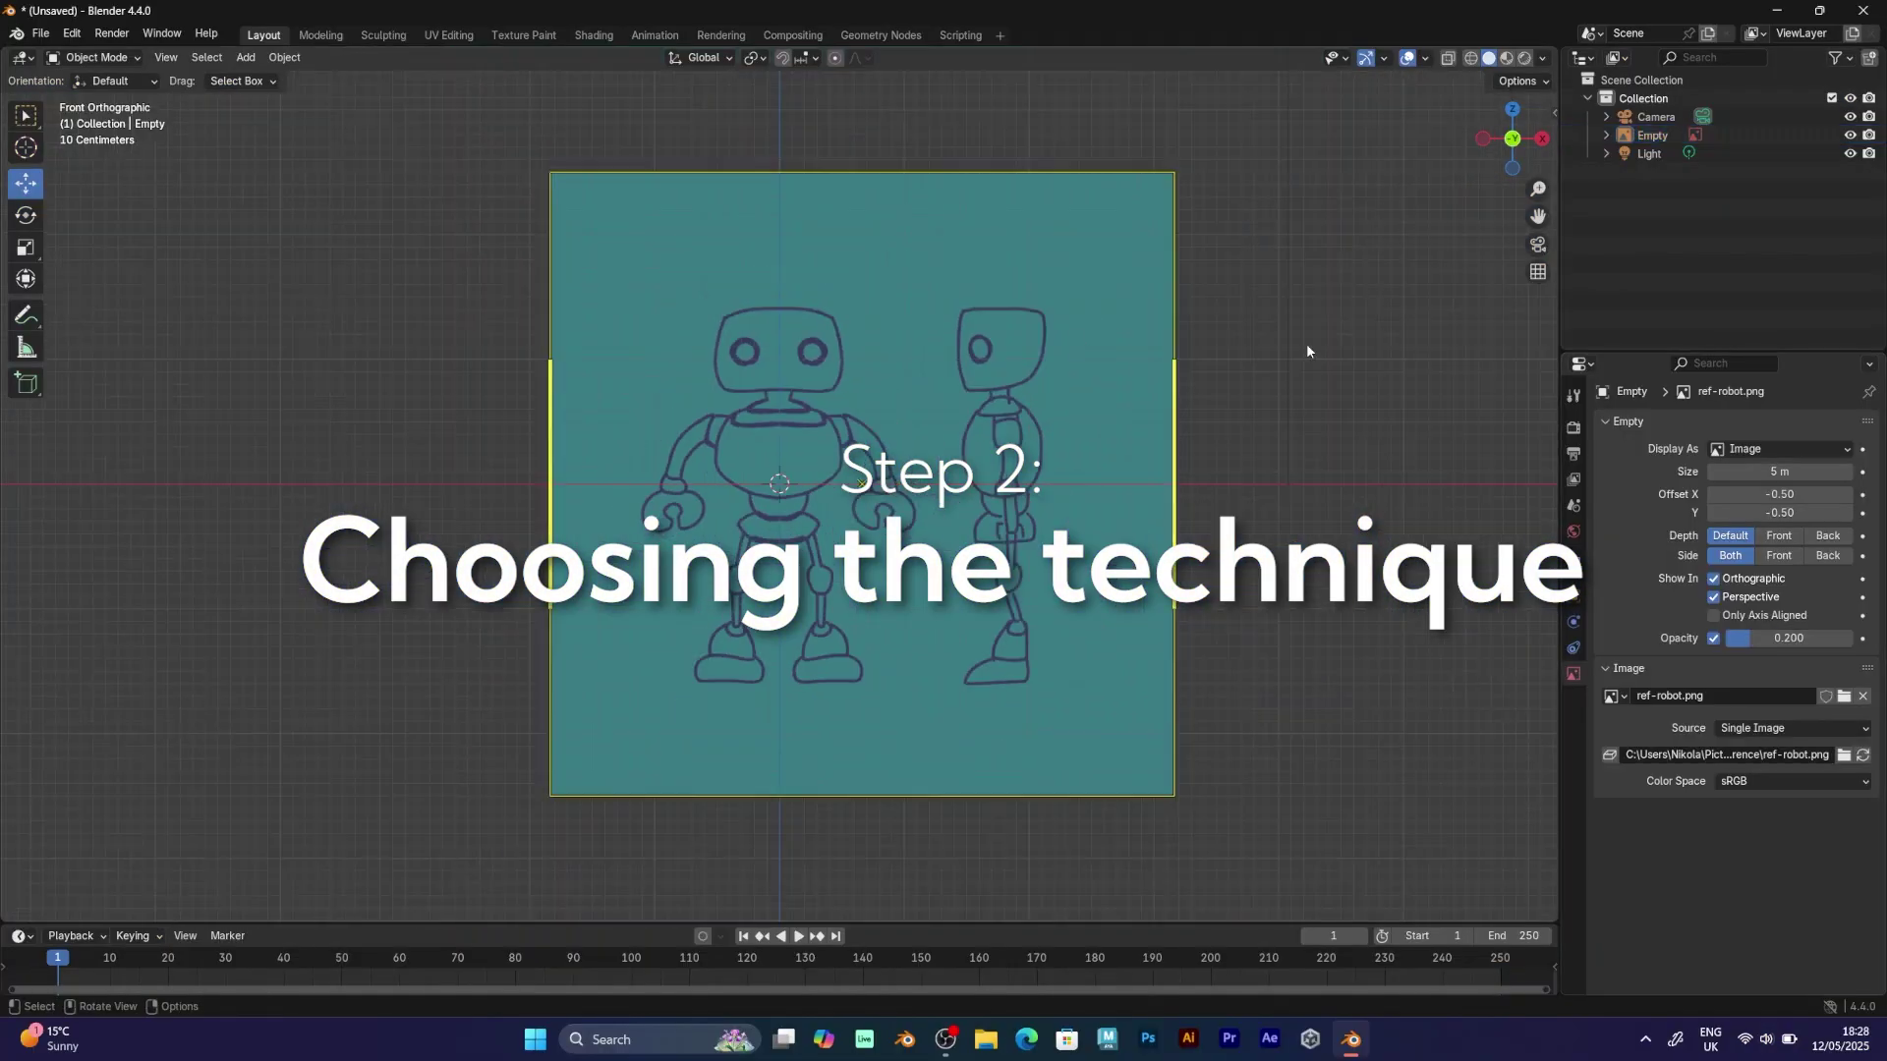
click(1576, 395)
scroll(1013, 332, up, 2)
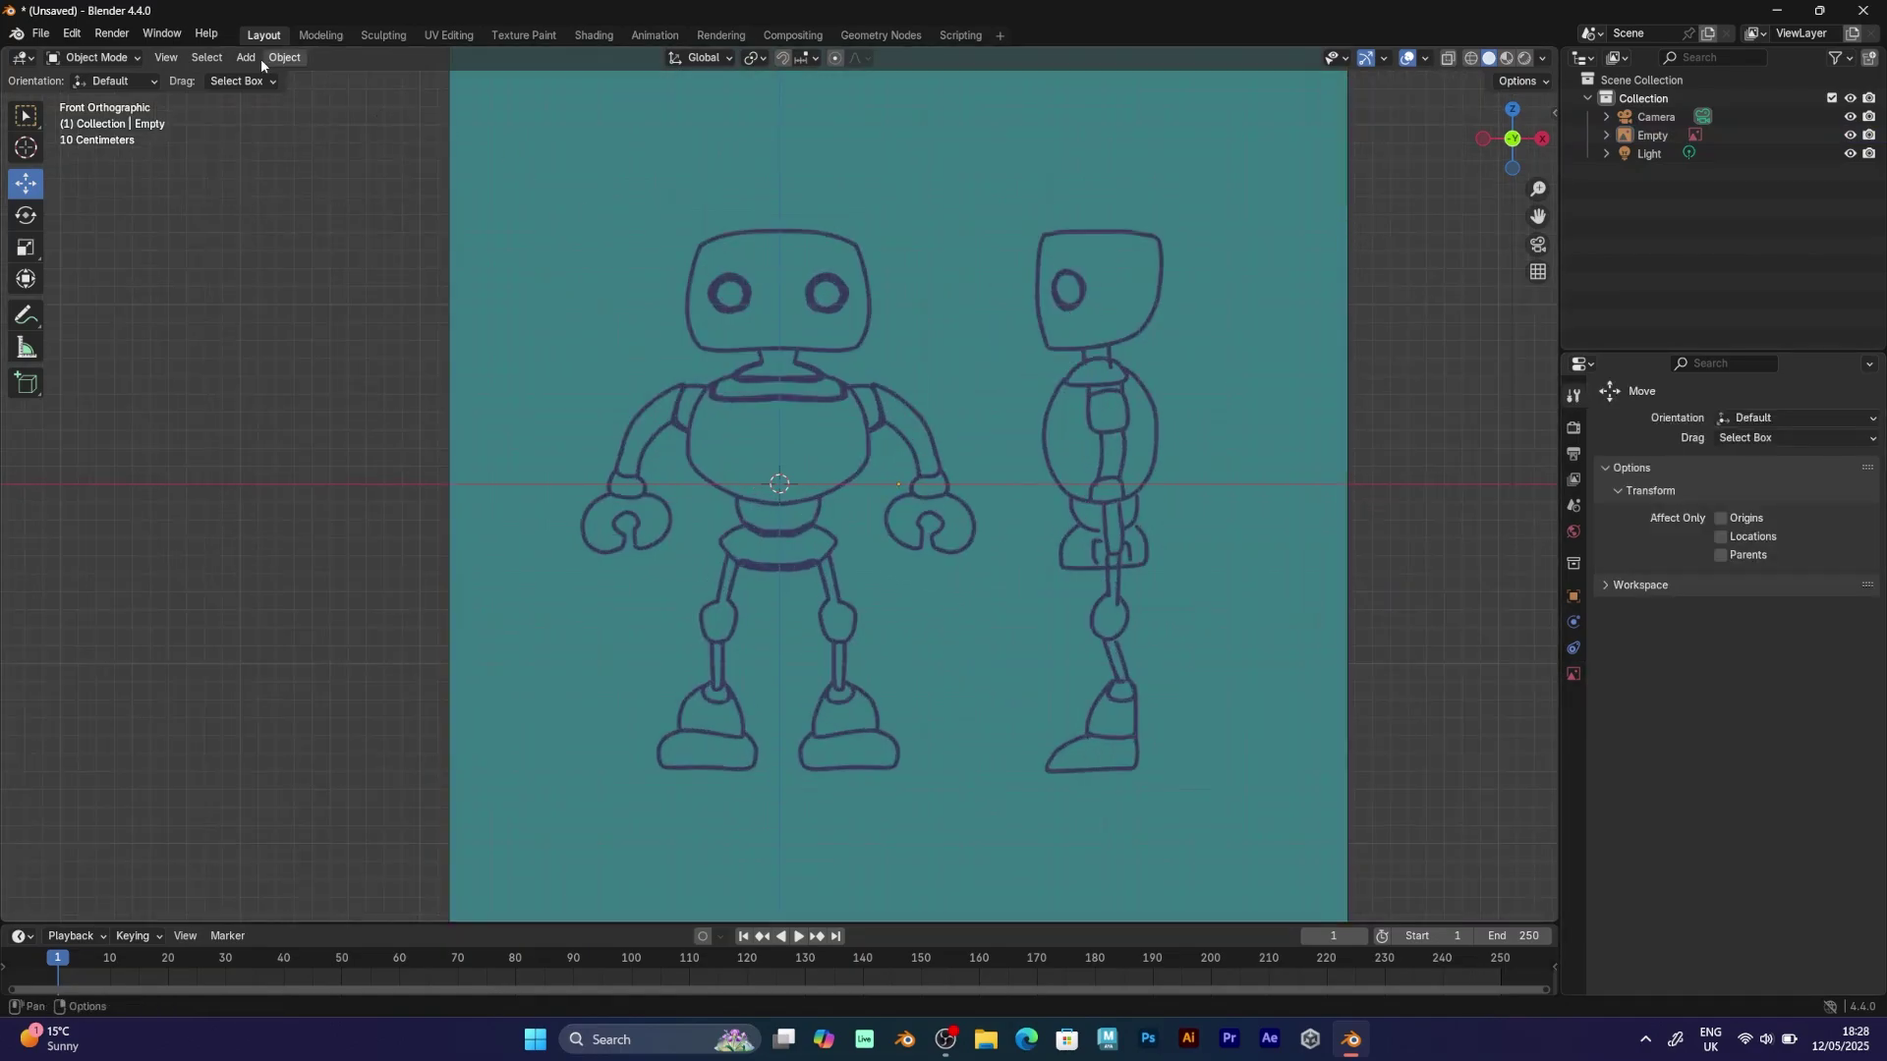
click(246, 57)
mouse_move(261, 79)
click(425, 98)
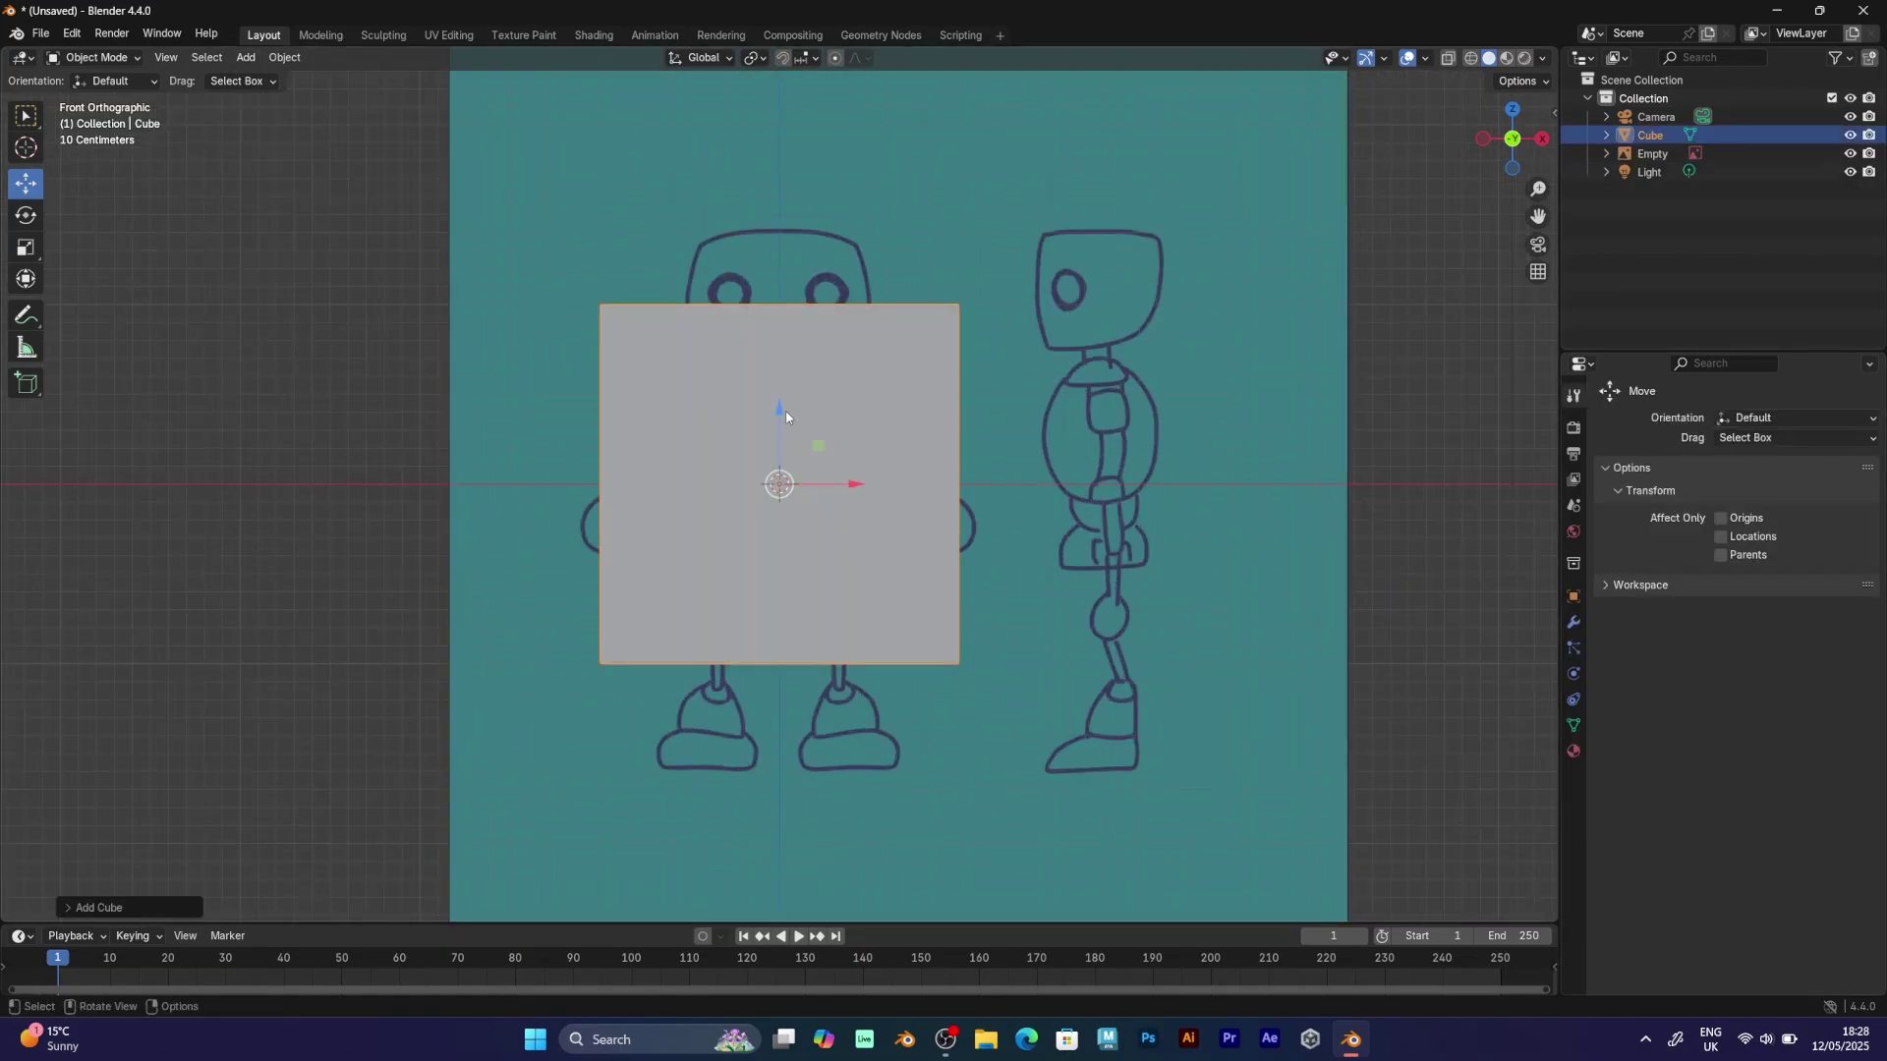
Raise the cube onto the front-view robot's head and scale it down to the head's height.
drag(784, 413, 783, 229)
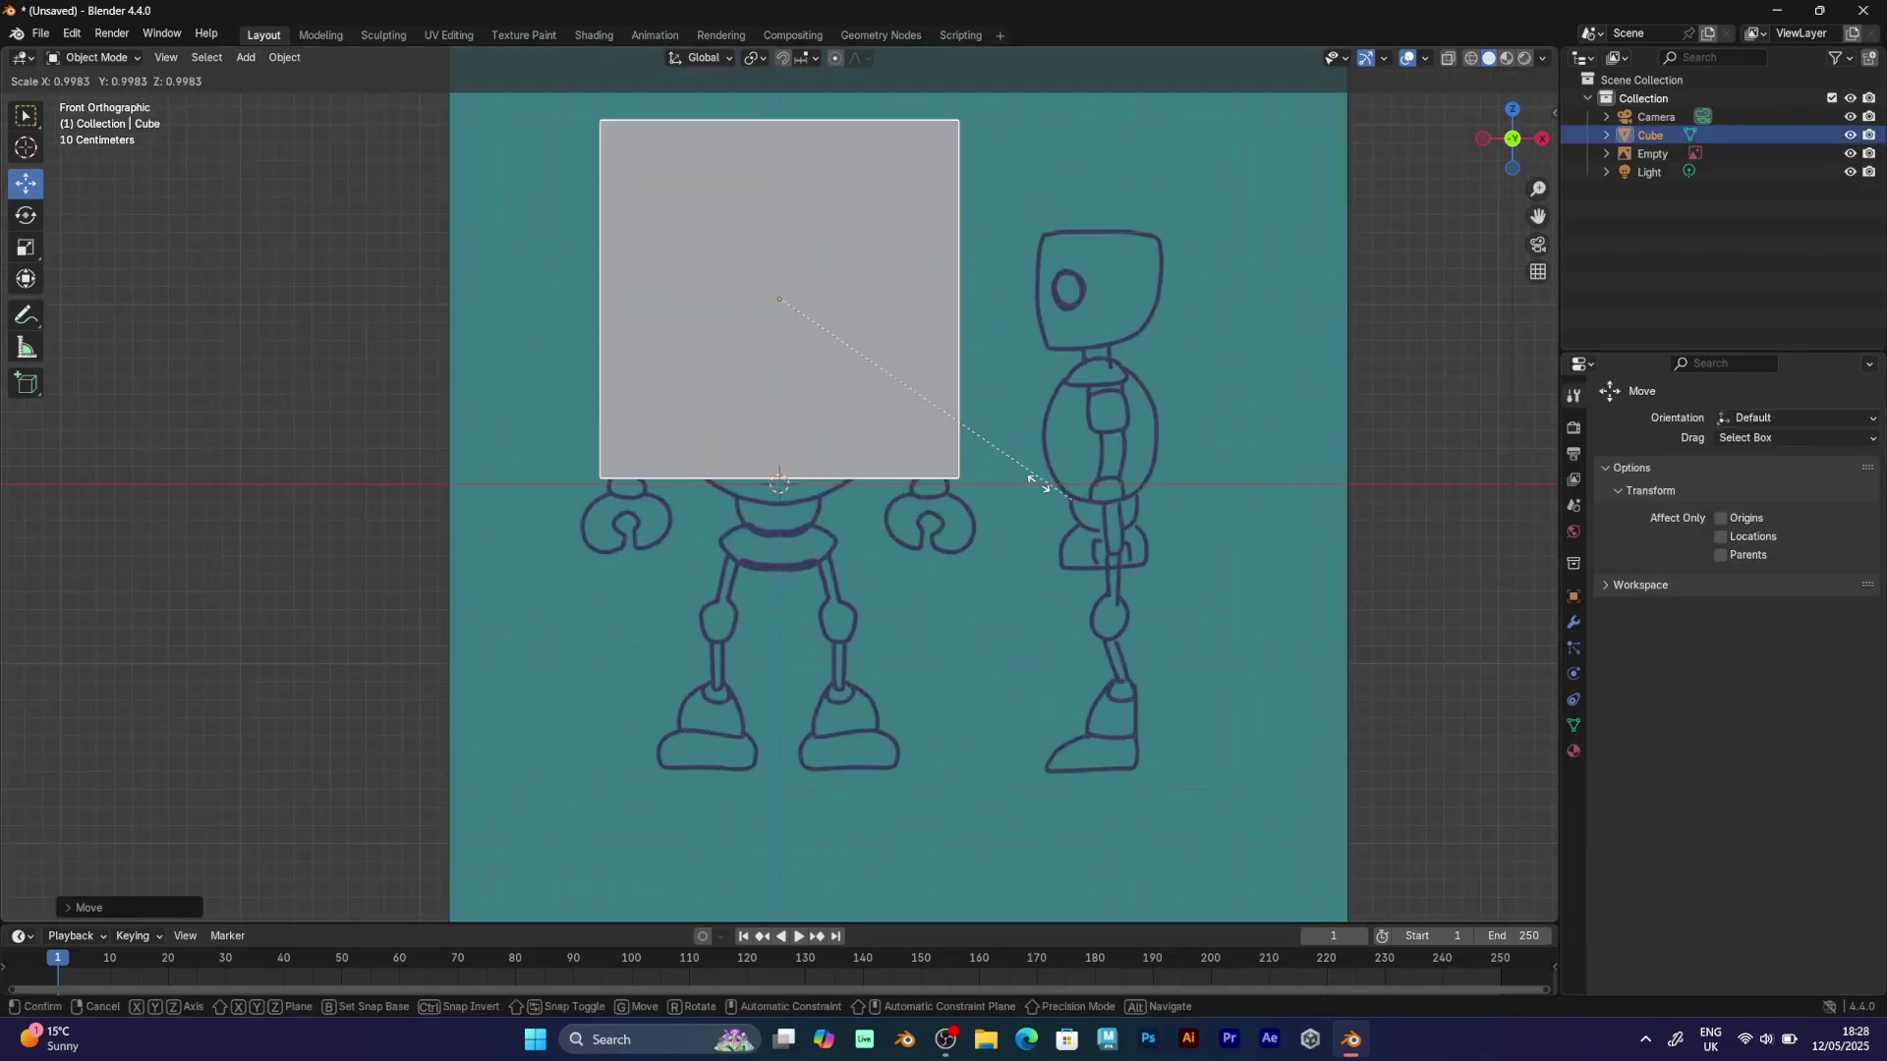
key(s)
click(865, 374)
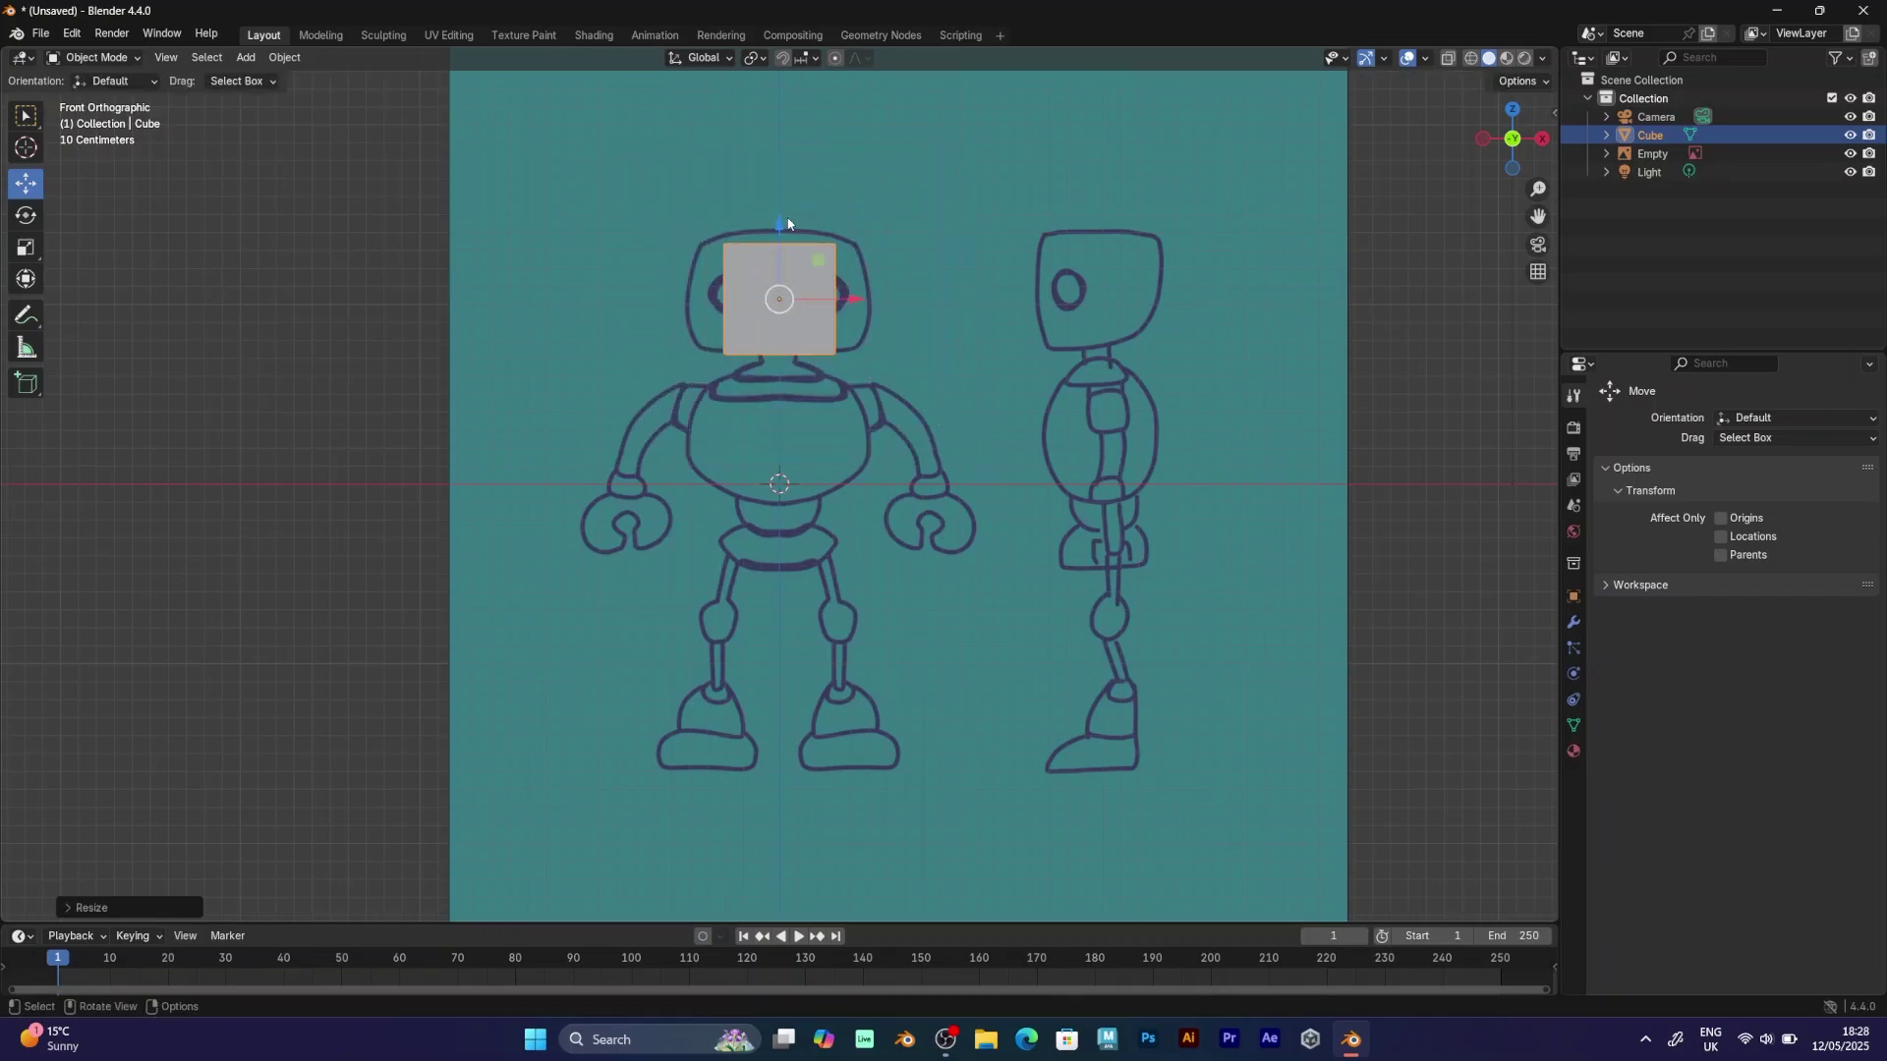
drag(784, 223, 784, 216)
key(s)
click(965, 298)
Block out the torso, waist and hips with duplicated cubes below the head, widening the hip cube along X.
key(shift+d)
right_click(918, 326)
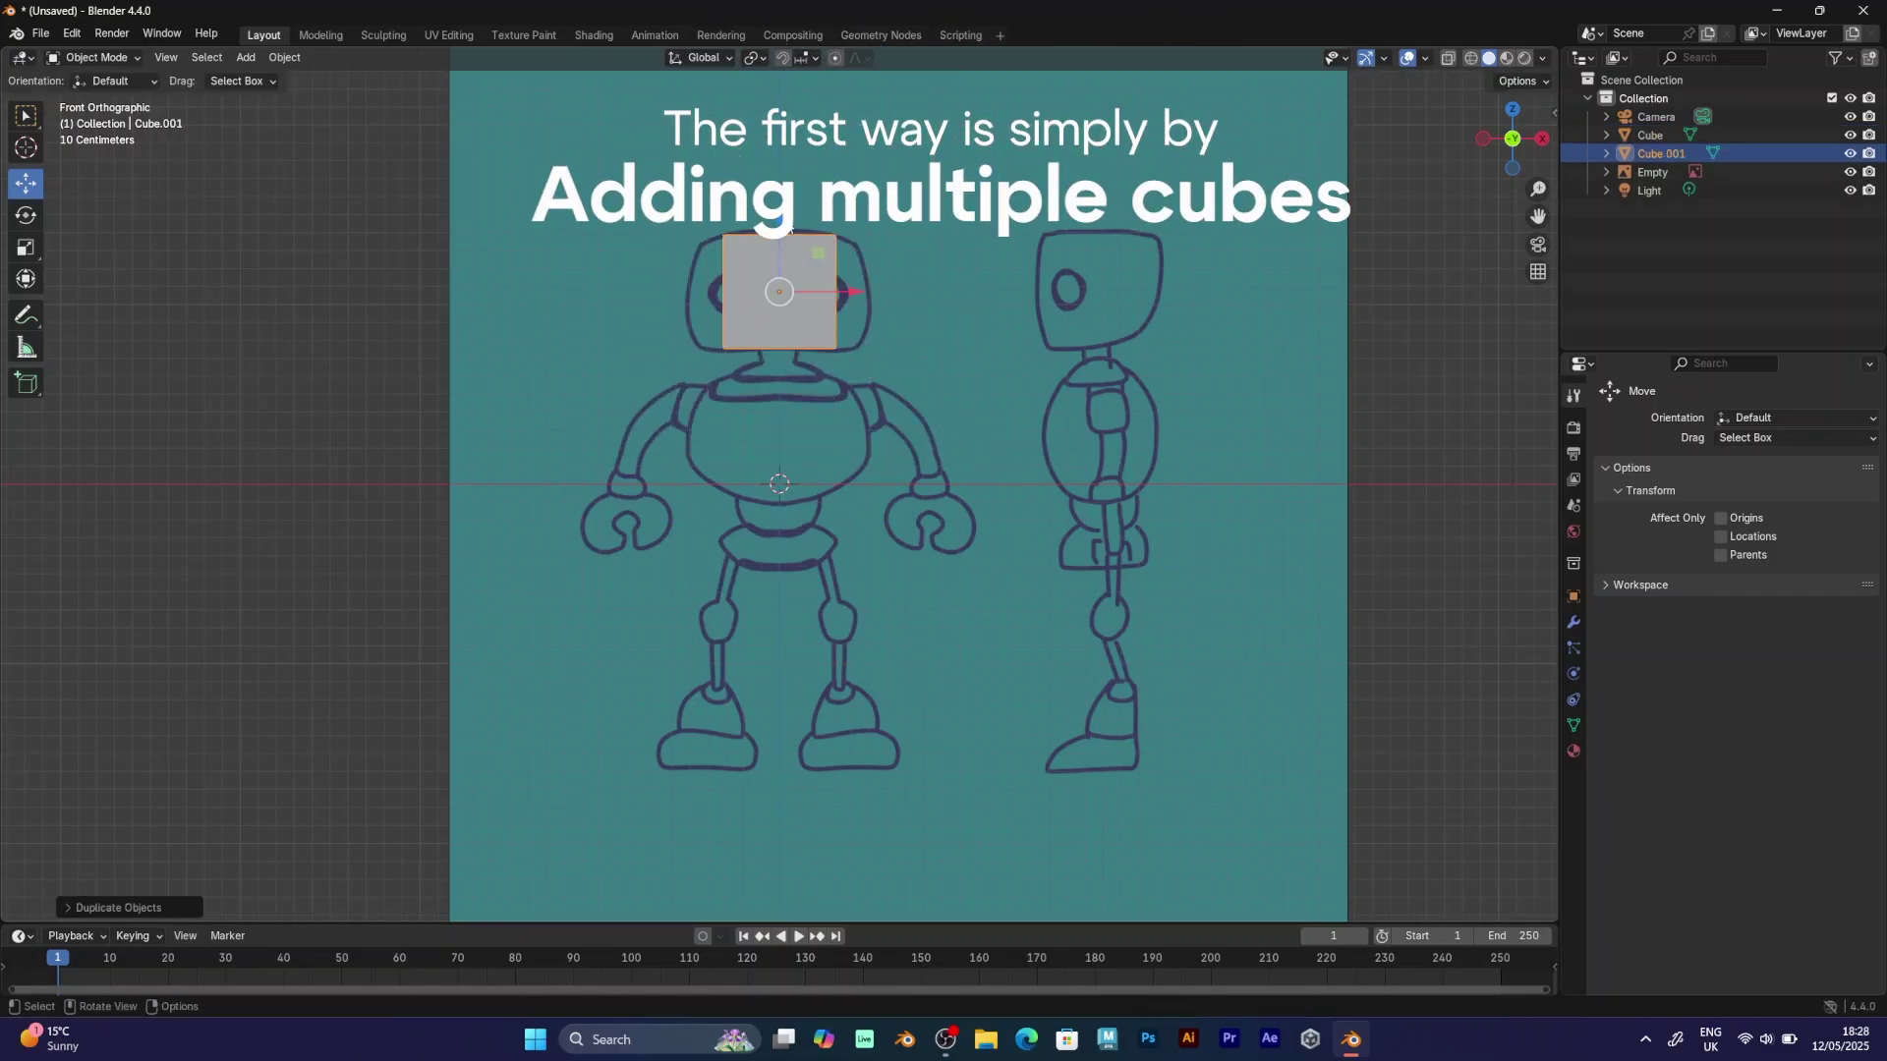
drag(780, 223, 779, 379)
key(s)
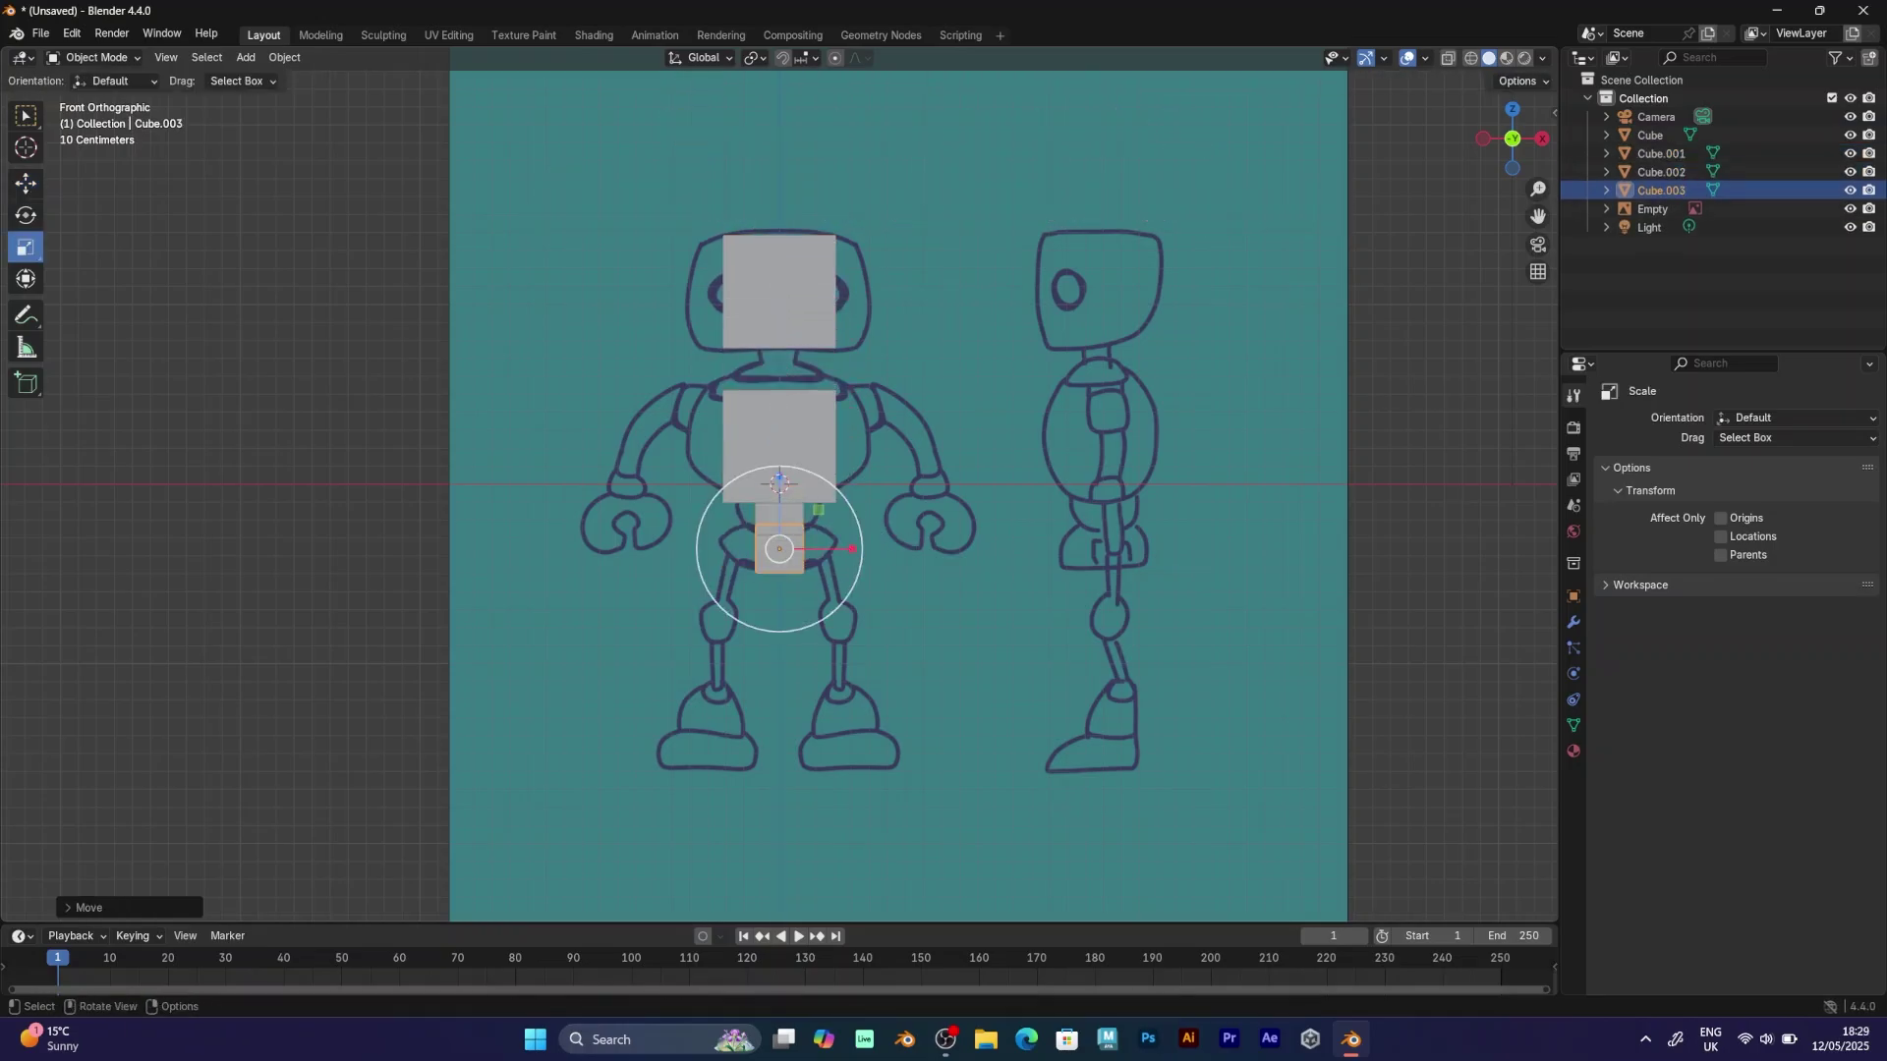
drag(852, 549, 835, 403)
Duplicate the waist cube and shape the copy into a long, thin, tilted block over the robot's left leg.
click(779, 514)
key(shift+d)
key(r)
Duplicate the leg block, mirror the copy, and move it onto the opposite leg.
key(shift+d)
right_click(1101, 491)
mouse_move(1103, 708)
click(1192, 733)
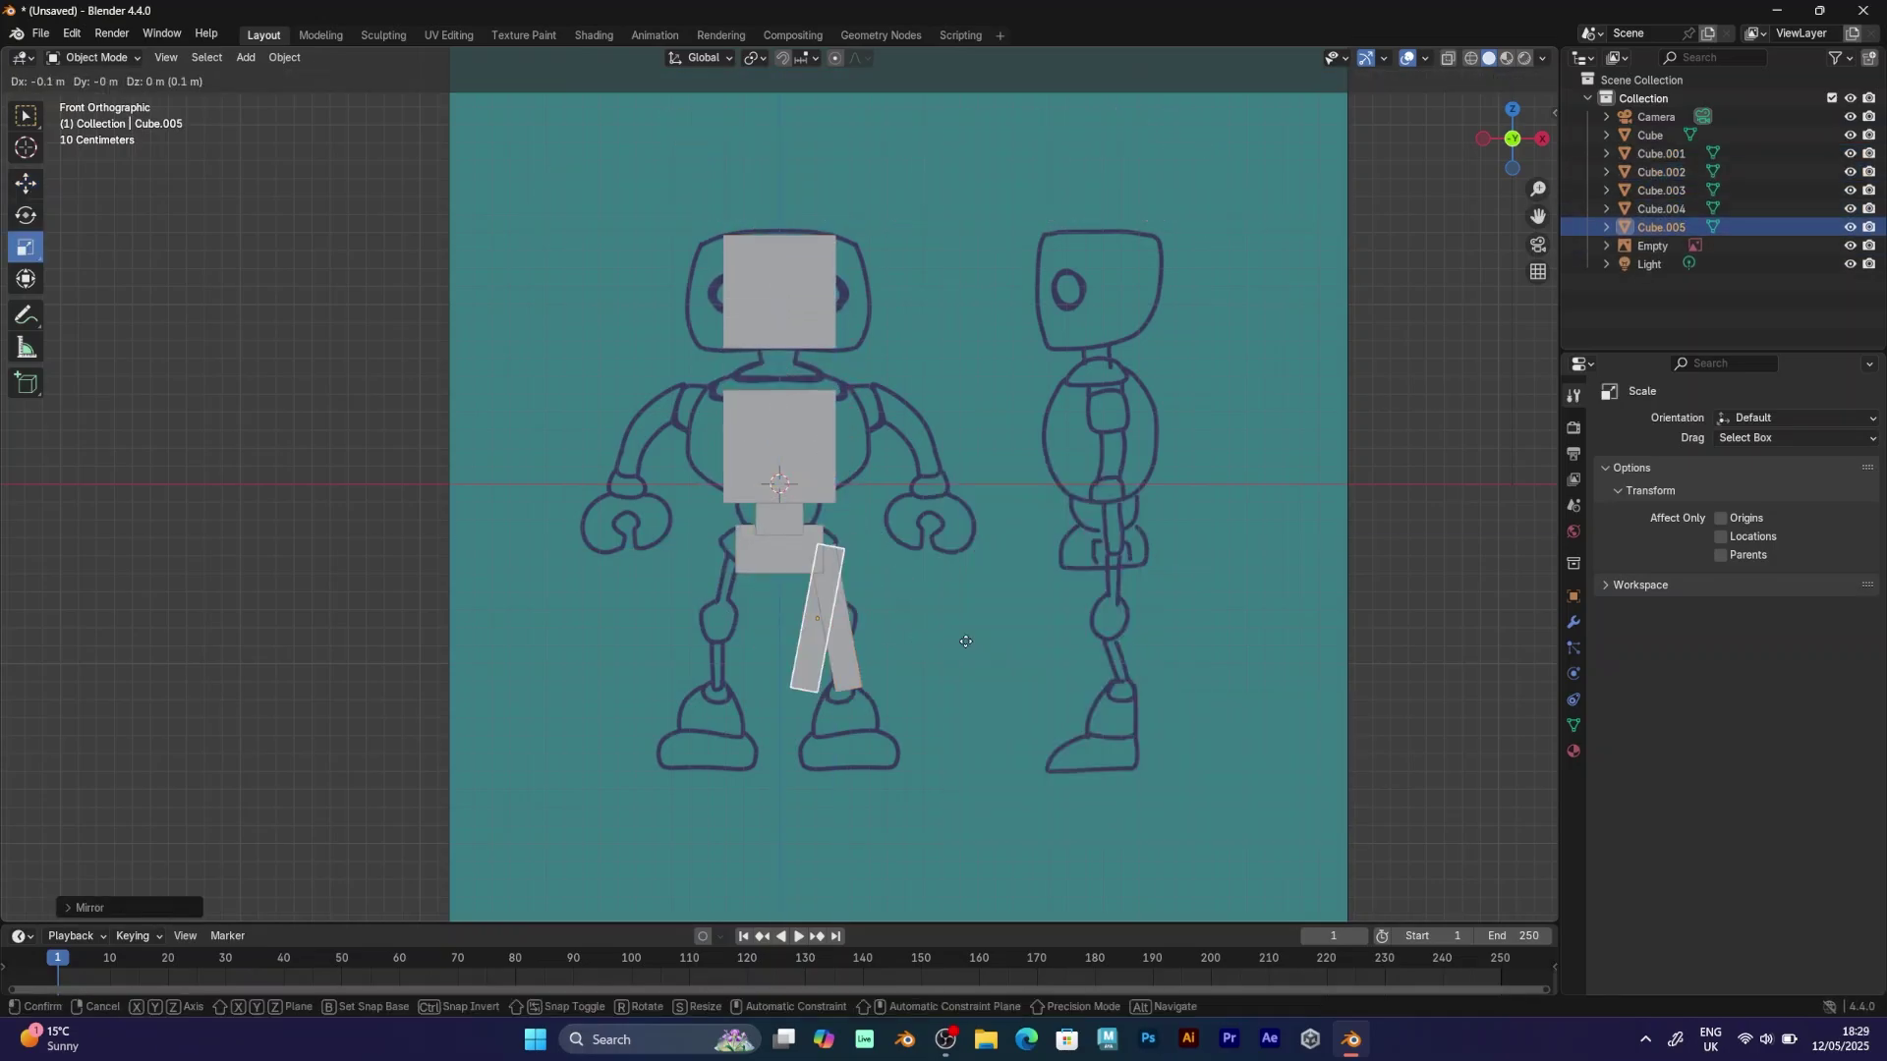
key(g)
click(890, 642)
Duplicate the waist cube as a small, narrowed shoulder block at the torso's side and copy it to the opposite shoulder.
click(778, 517)
key(shift+d)
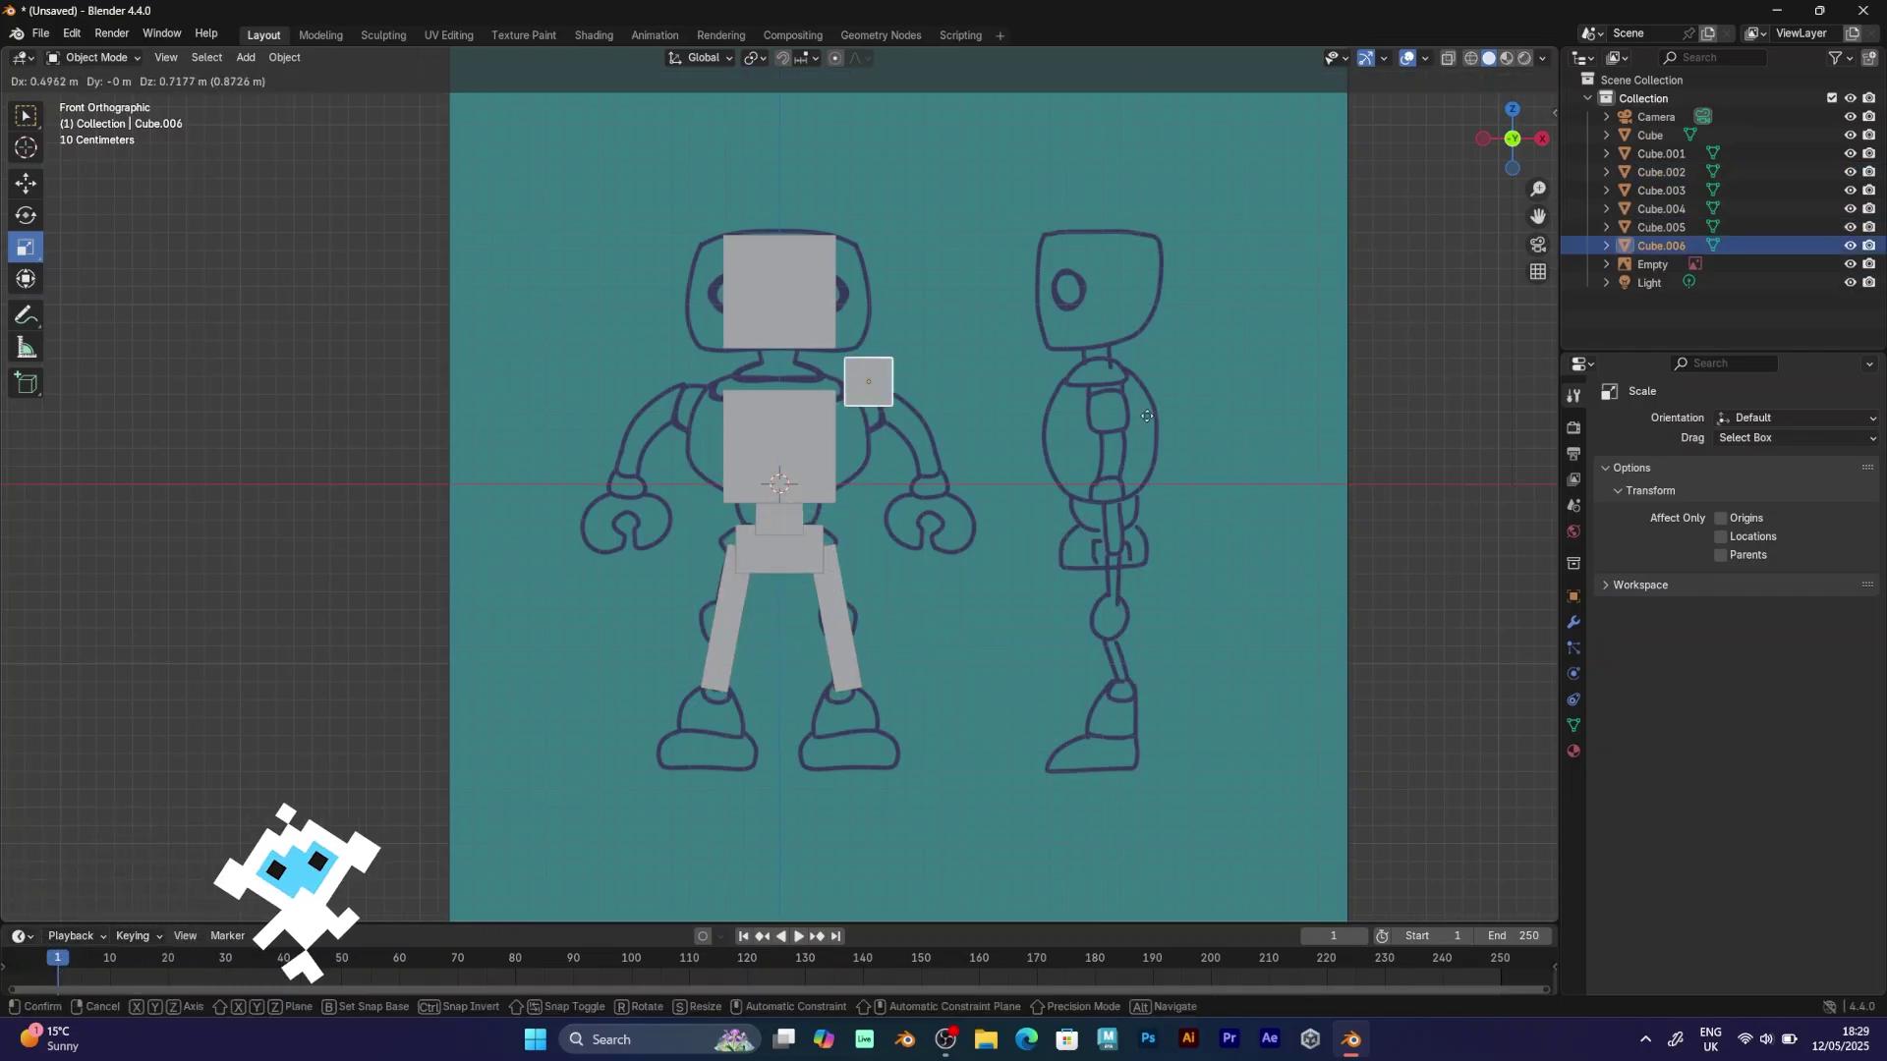
click(1101, 463)
drag(905, 420, 870, 420)
drag(832, 347, 832, 360)
key(shift+d)
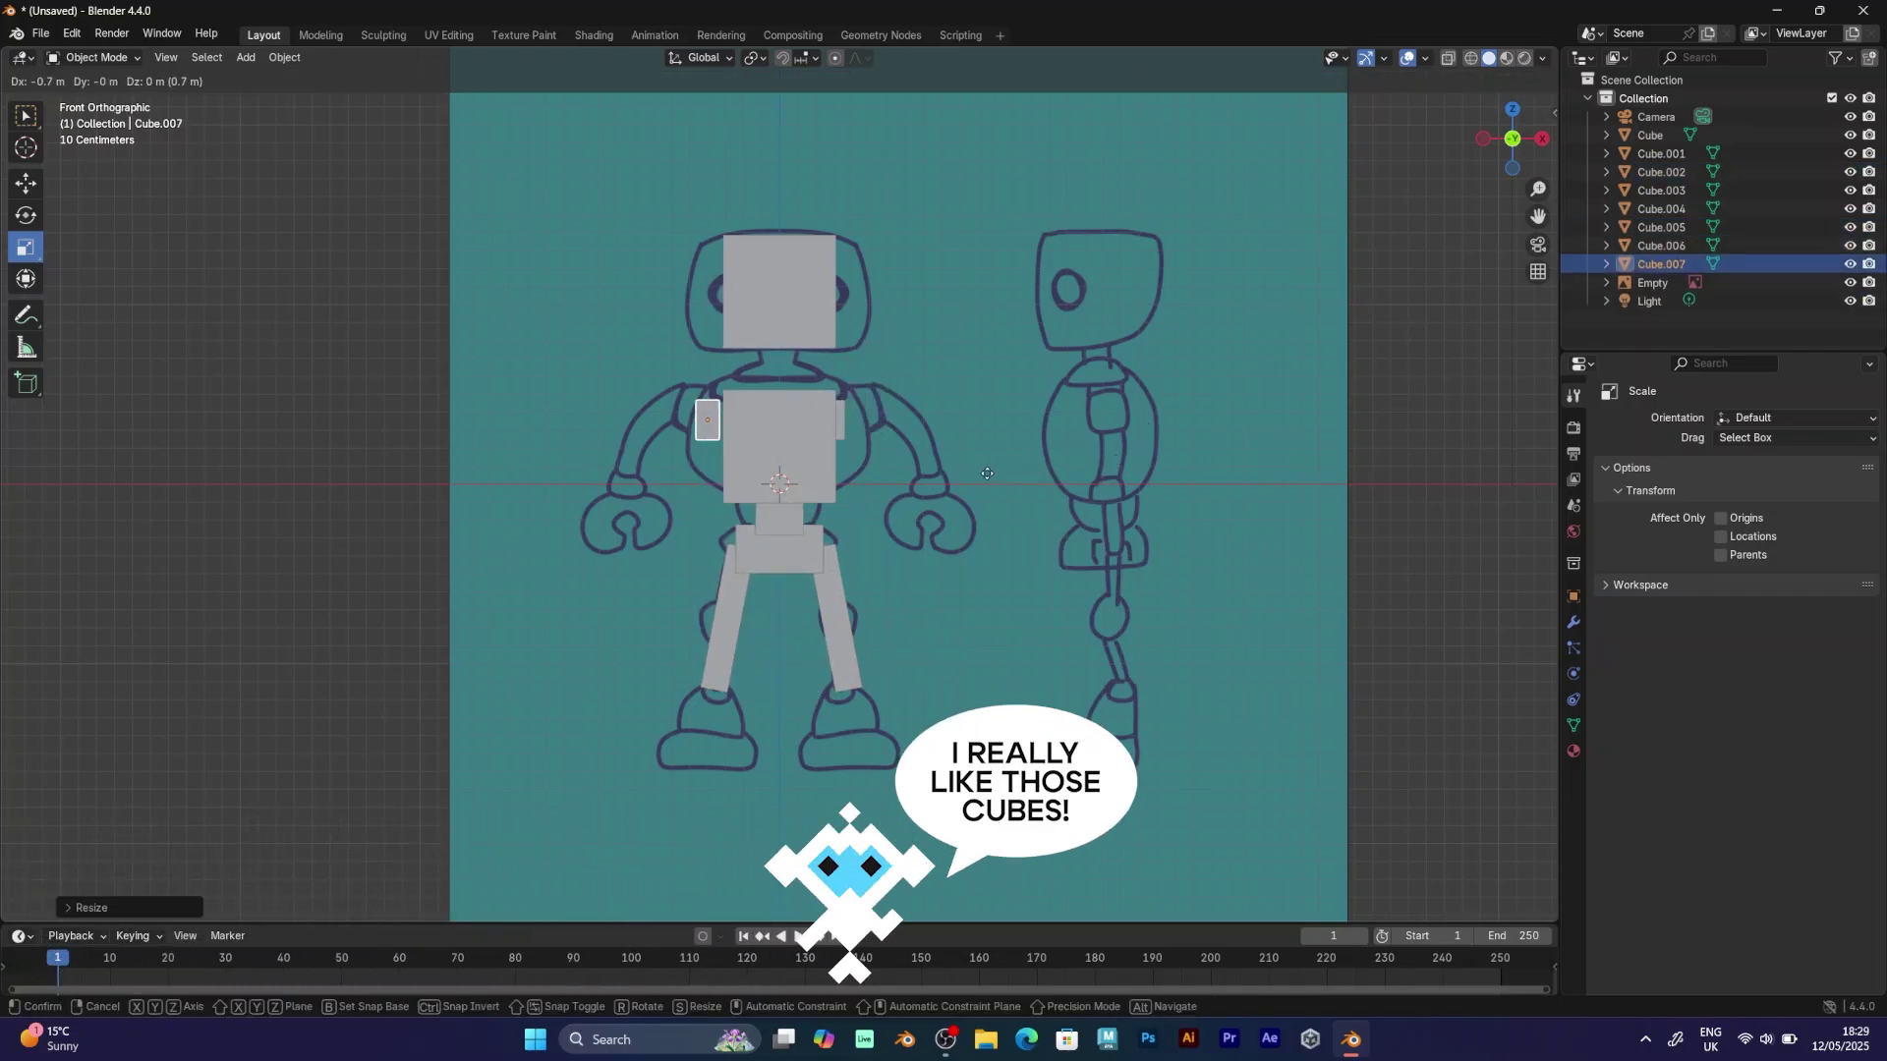
click(1006, 474)
Duplicate the left leg block and rotate and place the copy as the robot's left arm, sloping down from the shoulder.
click(837, 617)
key(shift+d)
click(1043, 422)
key(r)
scroll(1002, 472, up, 1)
key(g)
Duplicate the arm block, mirror the copy, and position it against the opposite shoulder.
key(shift+d)
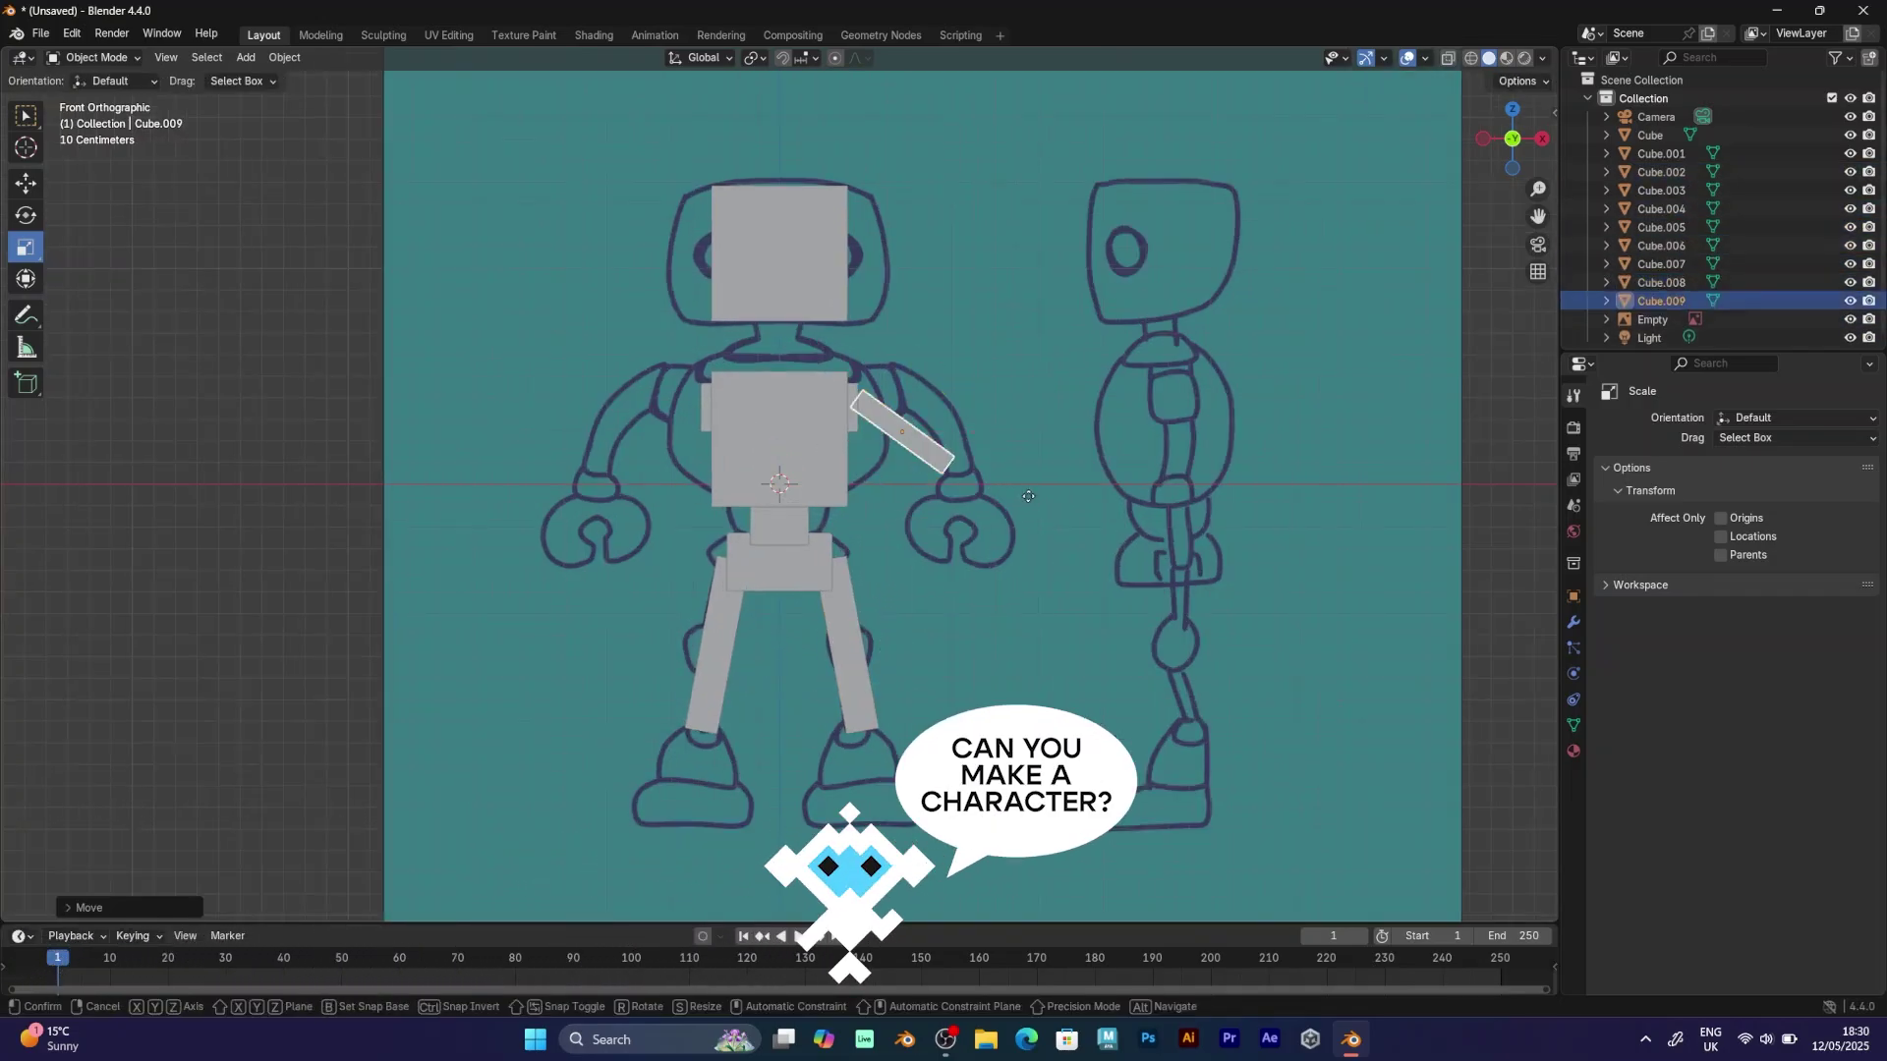
click(771, 496)
right_click(772, 496)
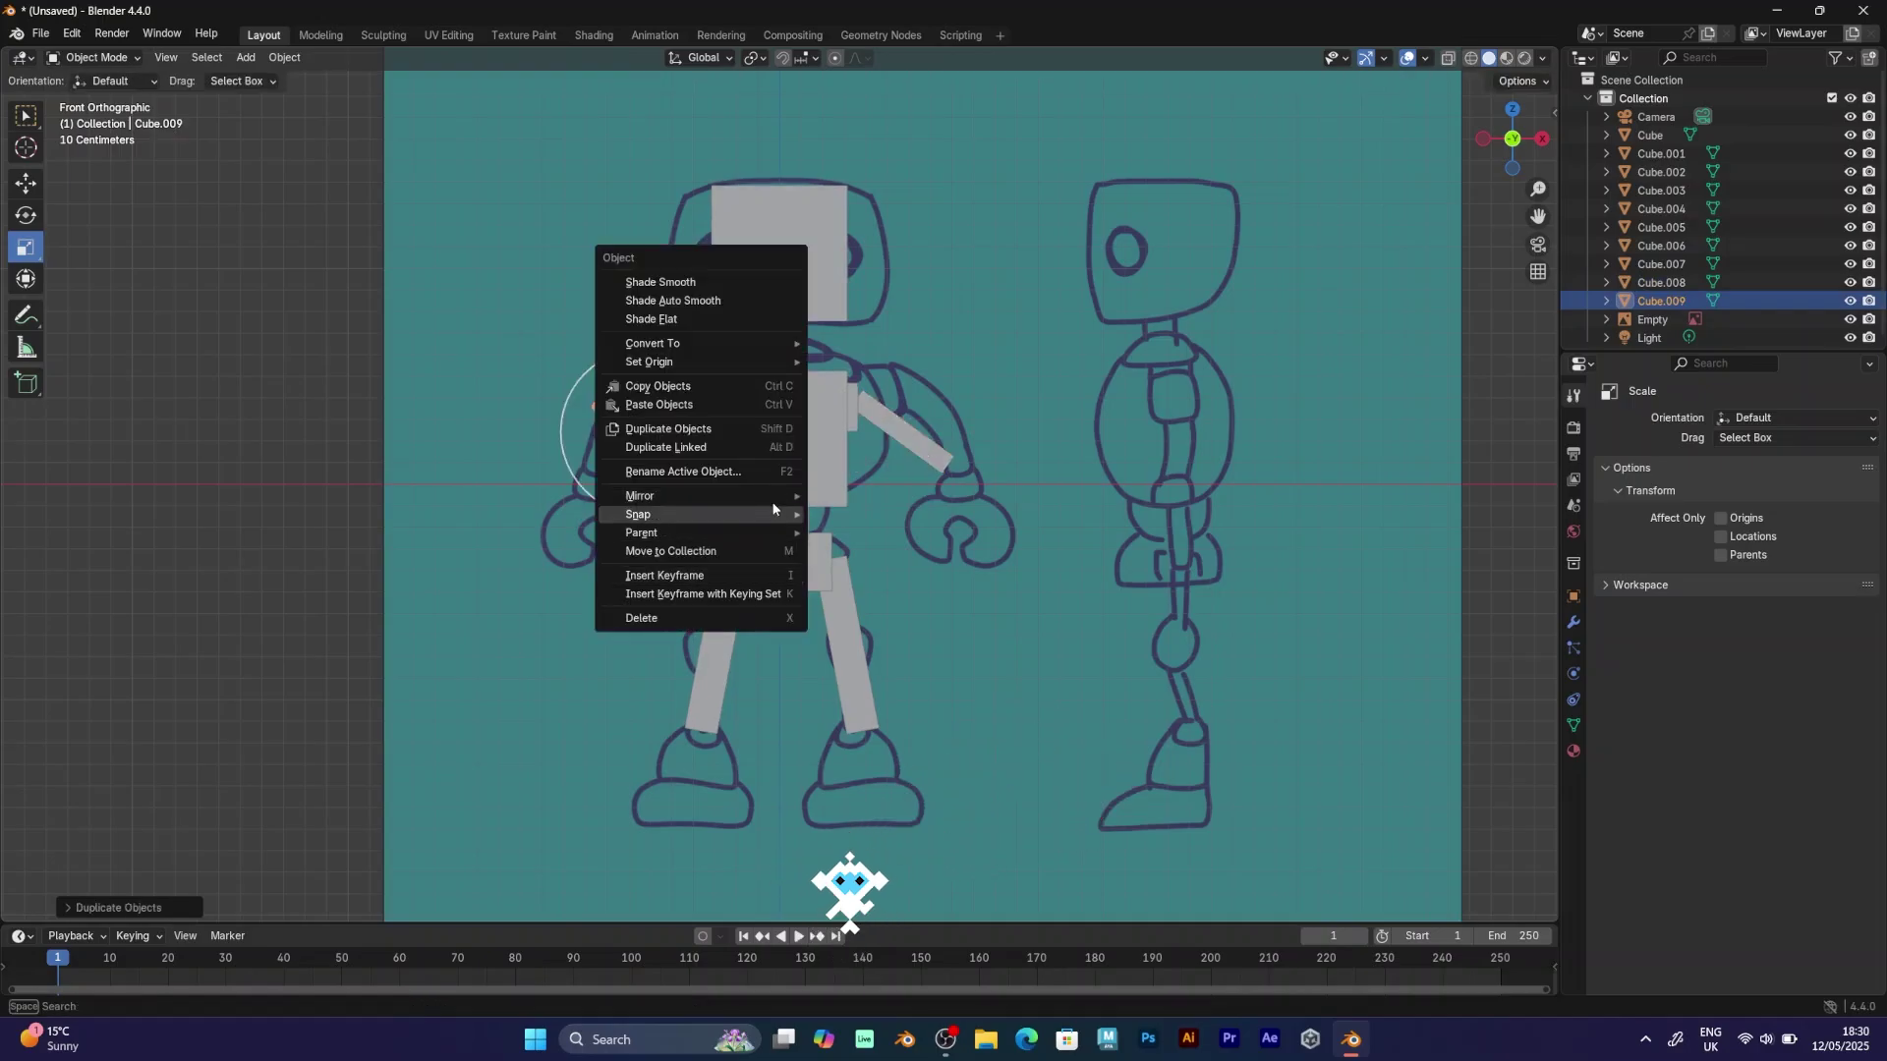
mouse_move(770, 500)
click(852, 520)
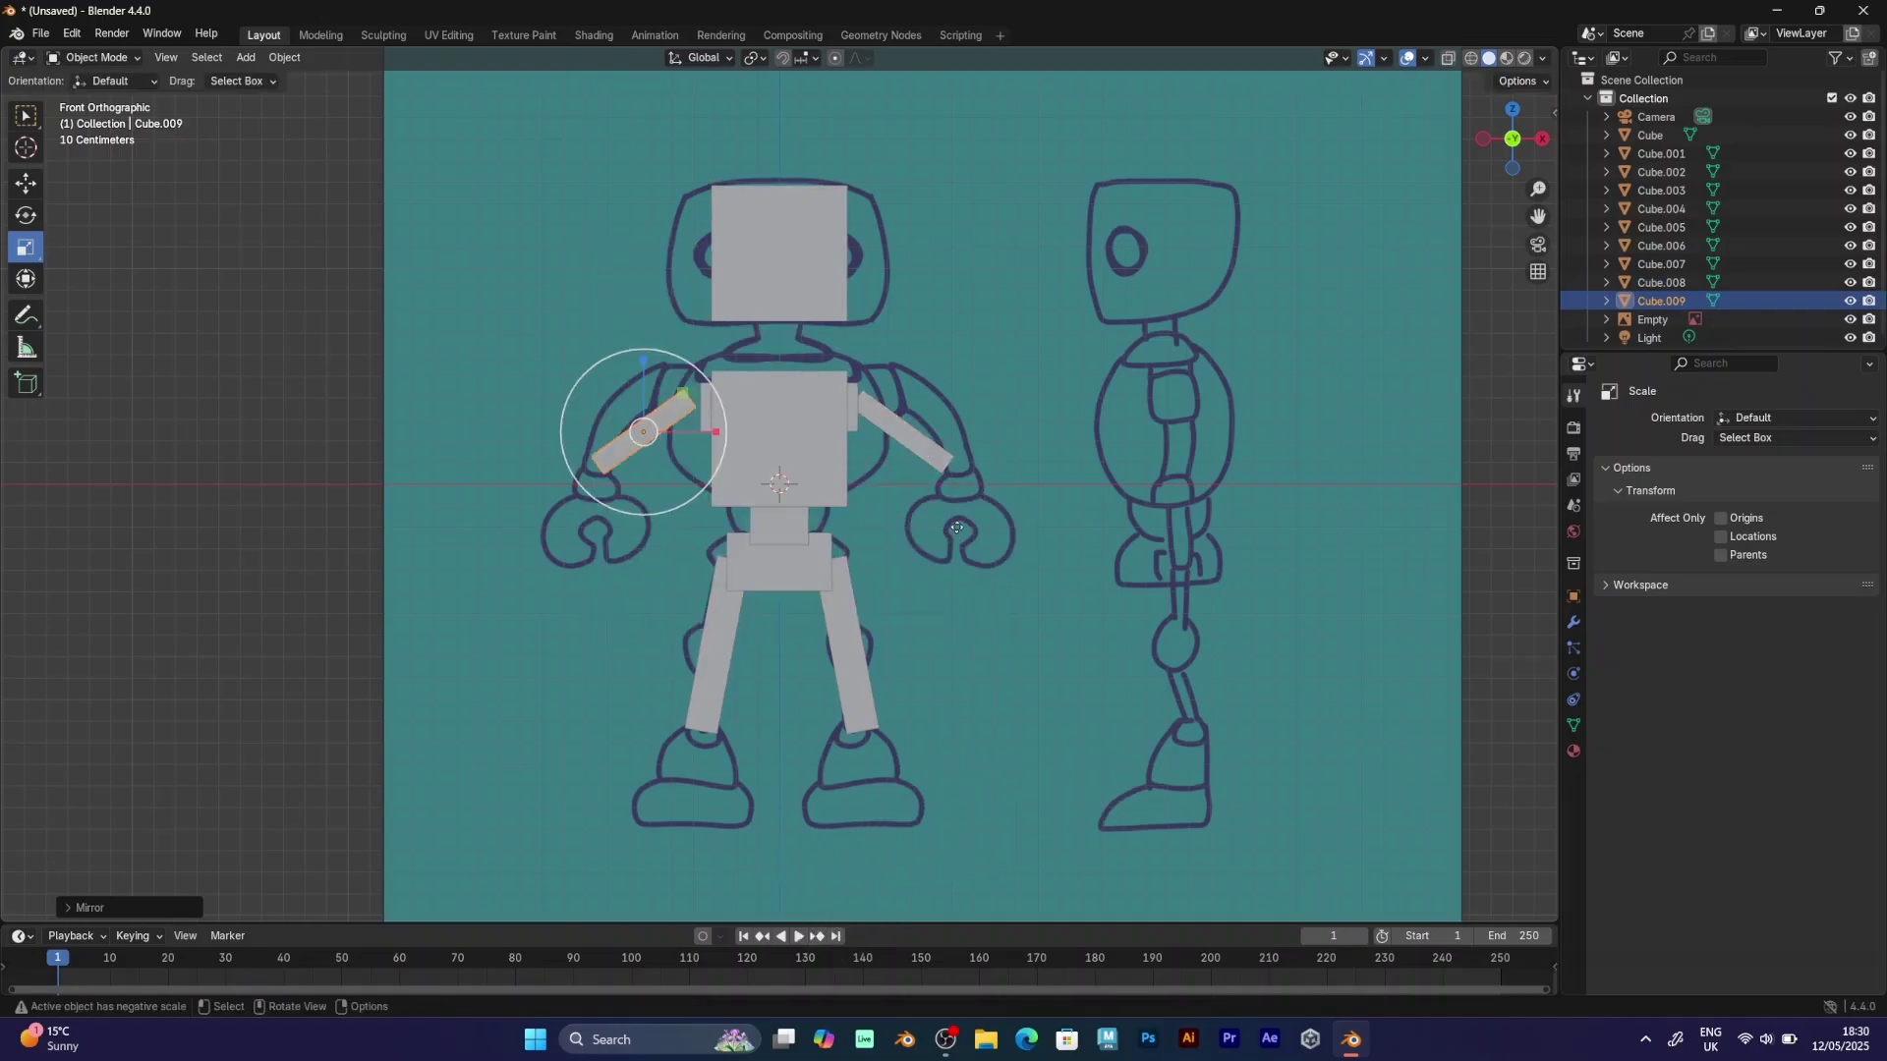
key(g)
click(978, 531)
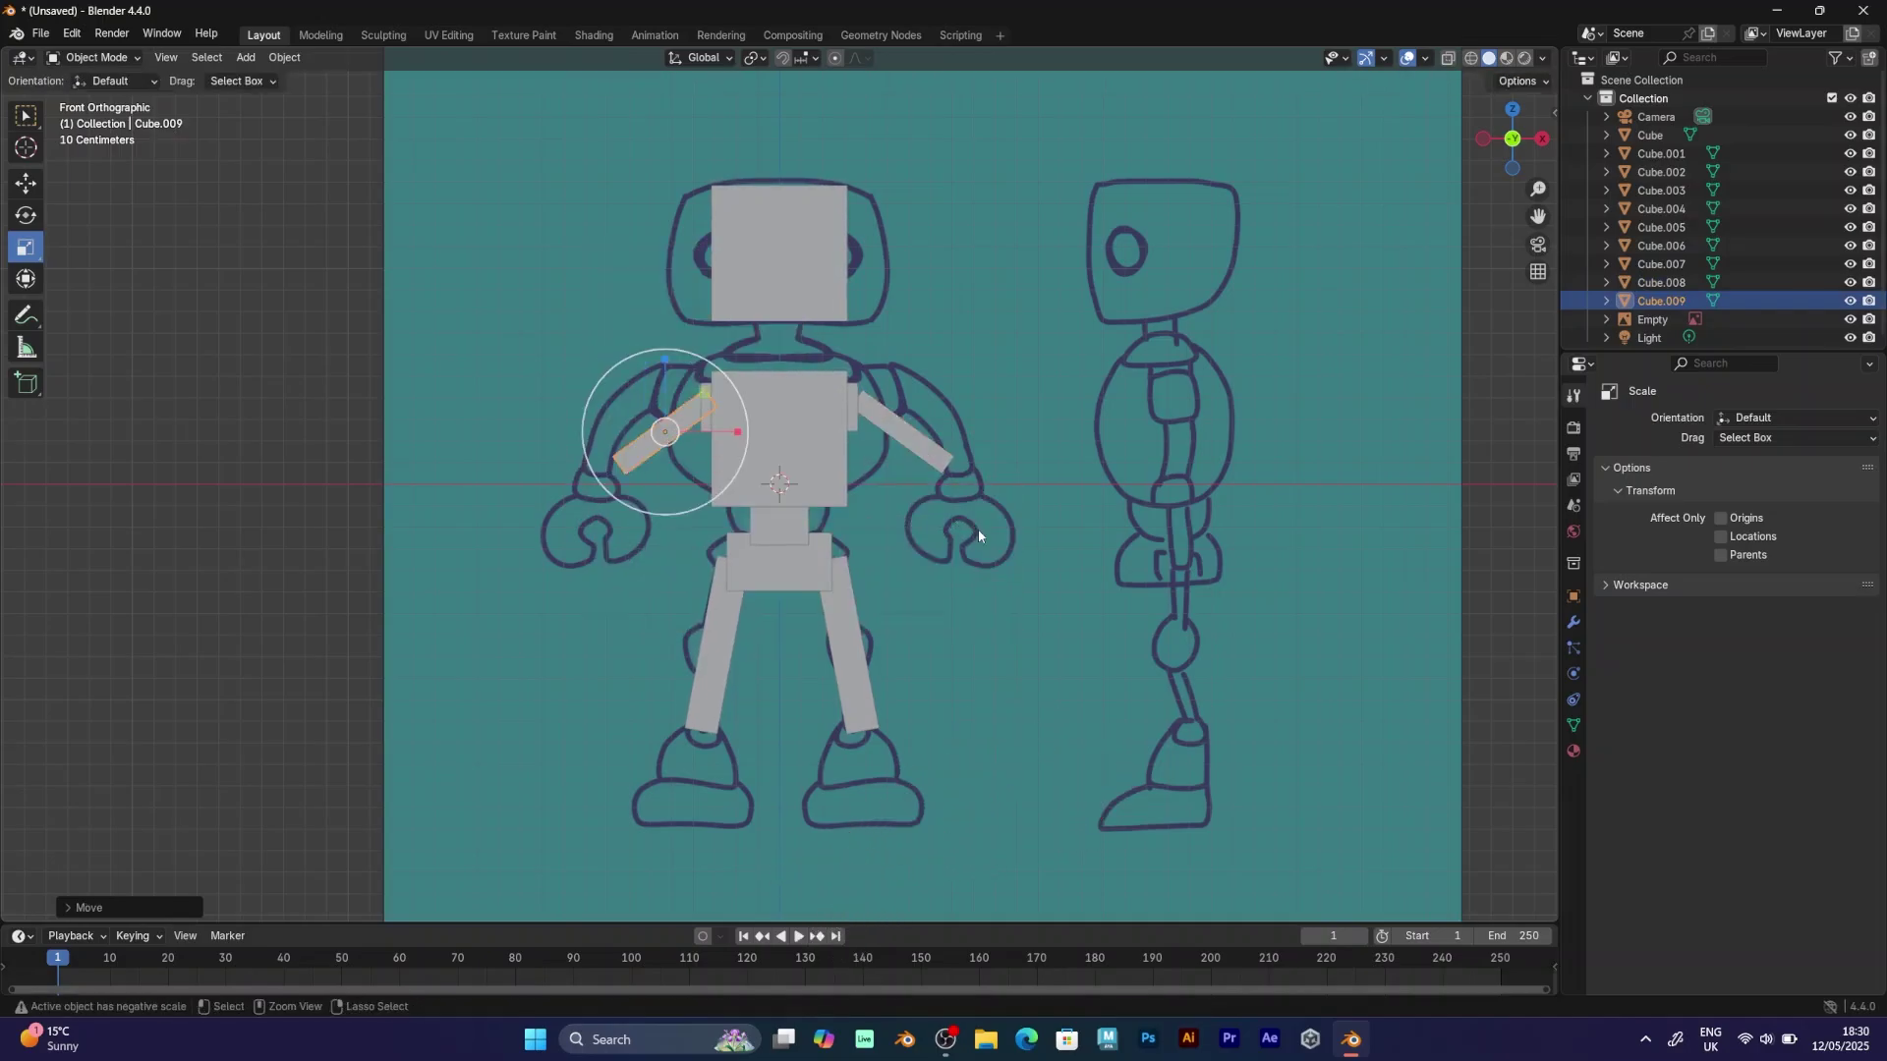
Duplicate the waist cube onto the robot's left foot, scale it up slightly, and copy it to the other foot.
click(831, 434)
scroll(833, 358, down, 2)
click(780, 320)
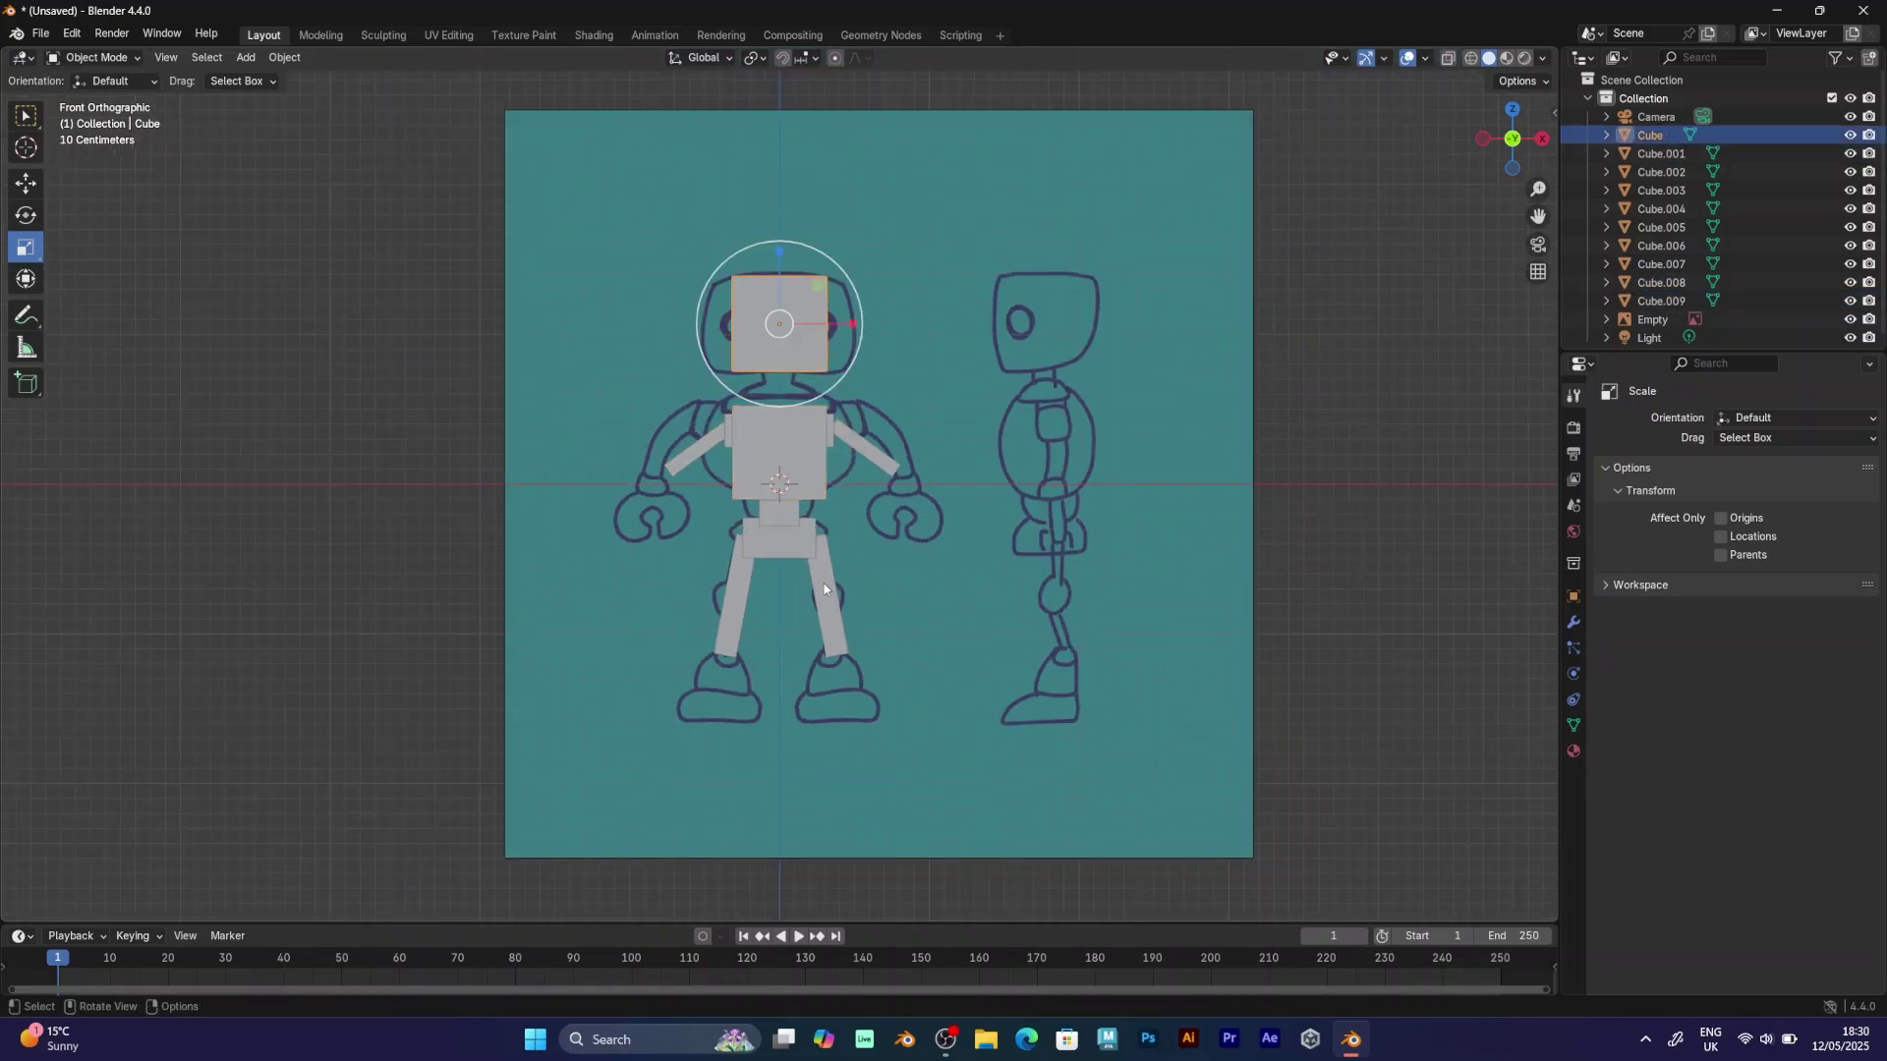
click(821, 562)
click(780, 508)
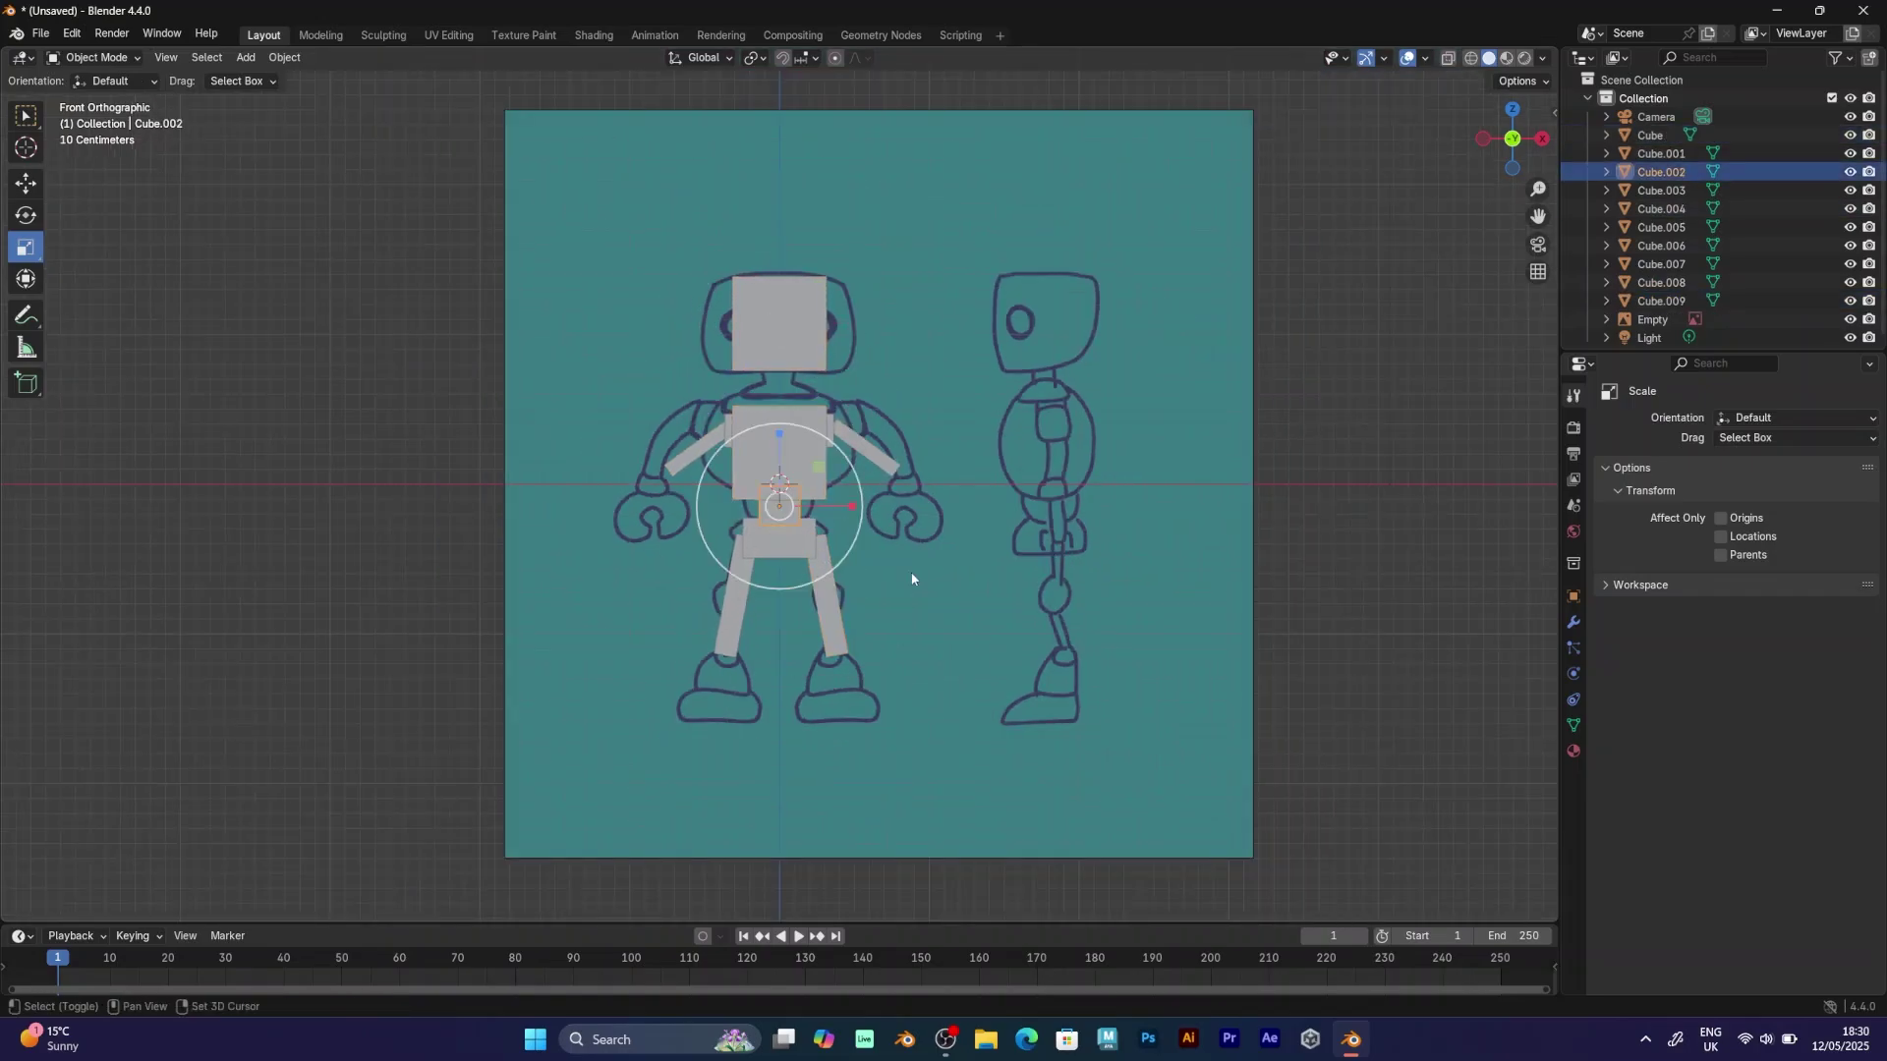
key(shift+d)
click(971, 761)
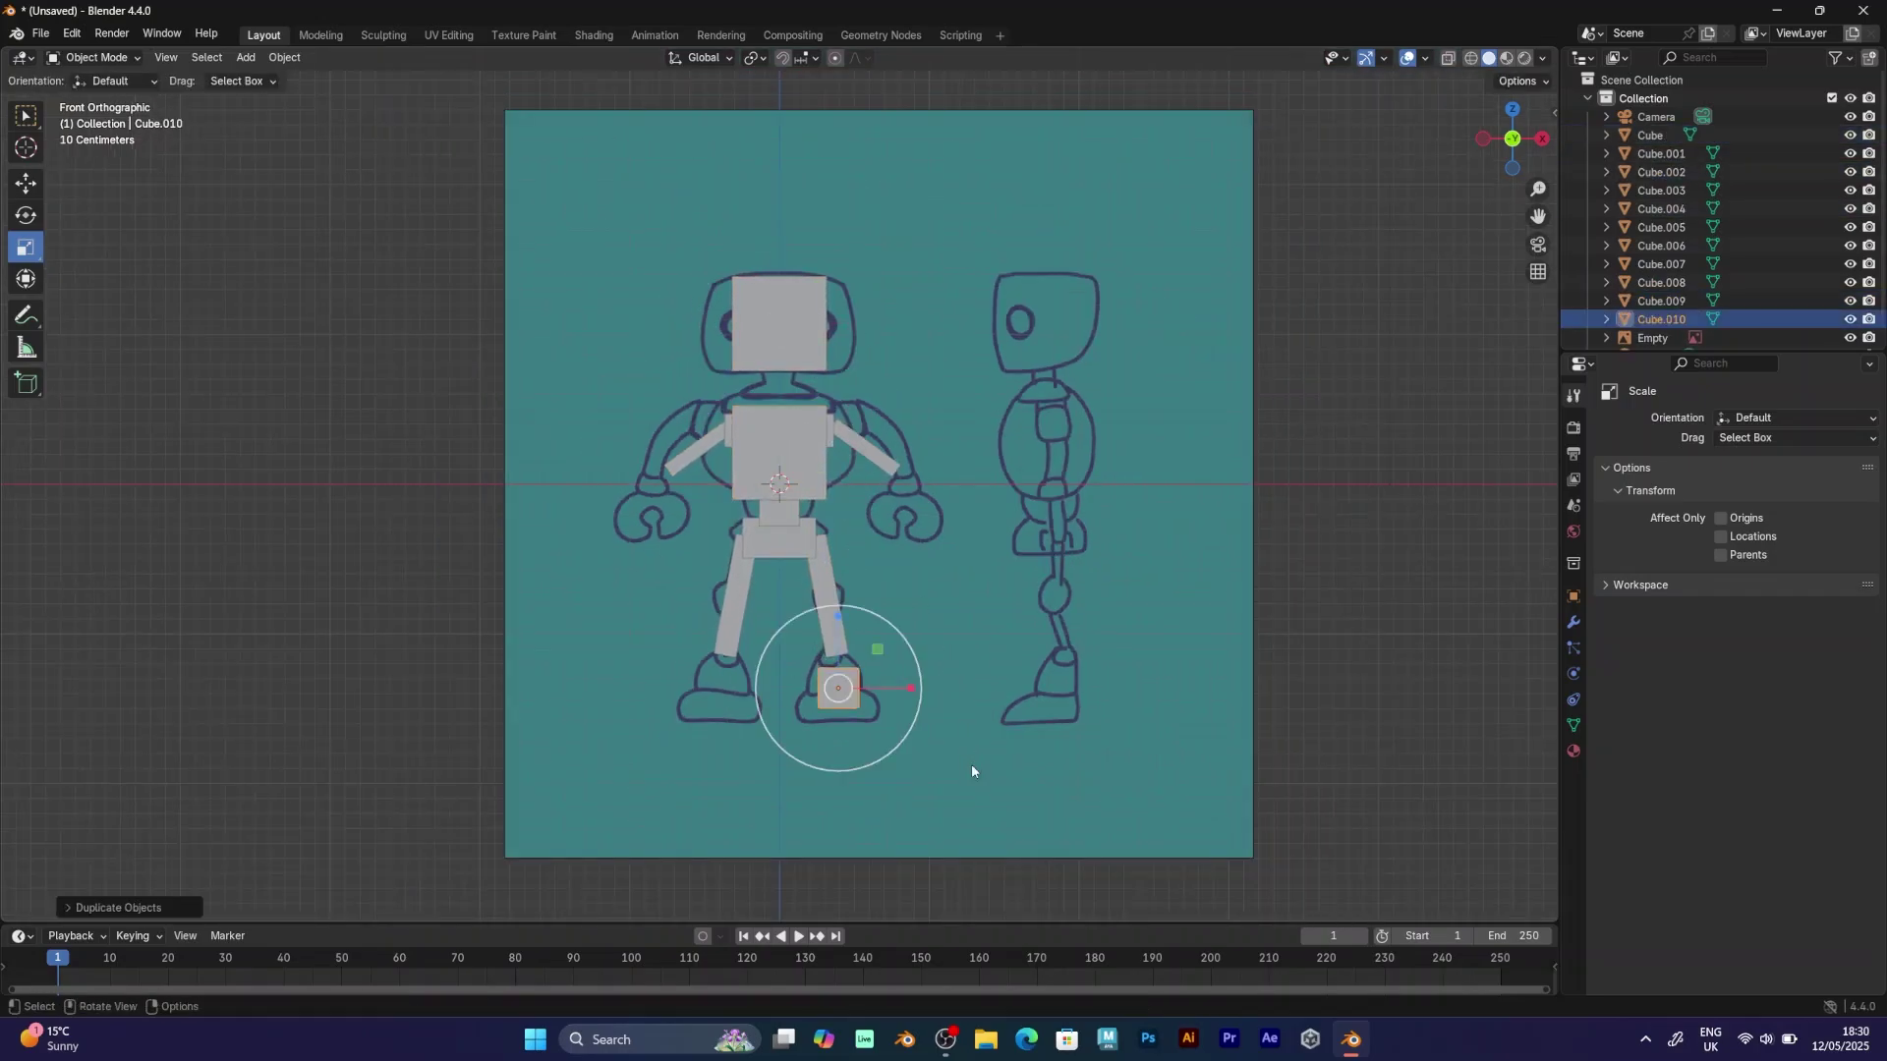
key(s)
click(1028, 758)
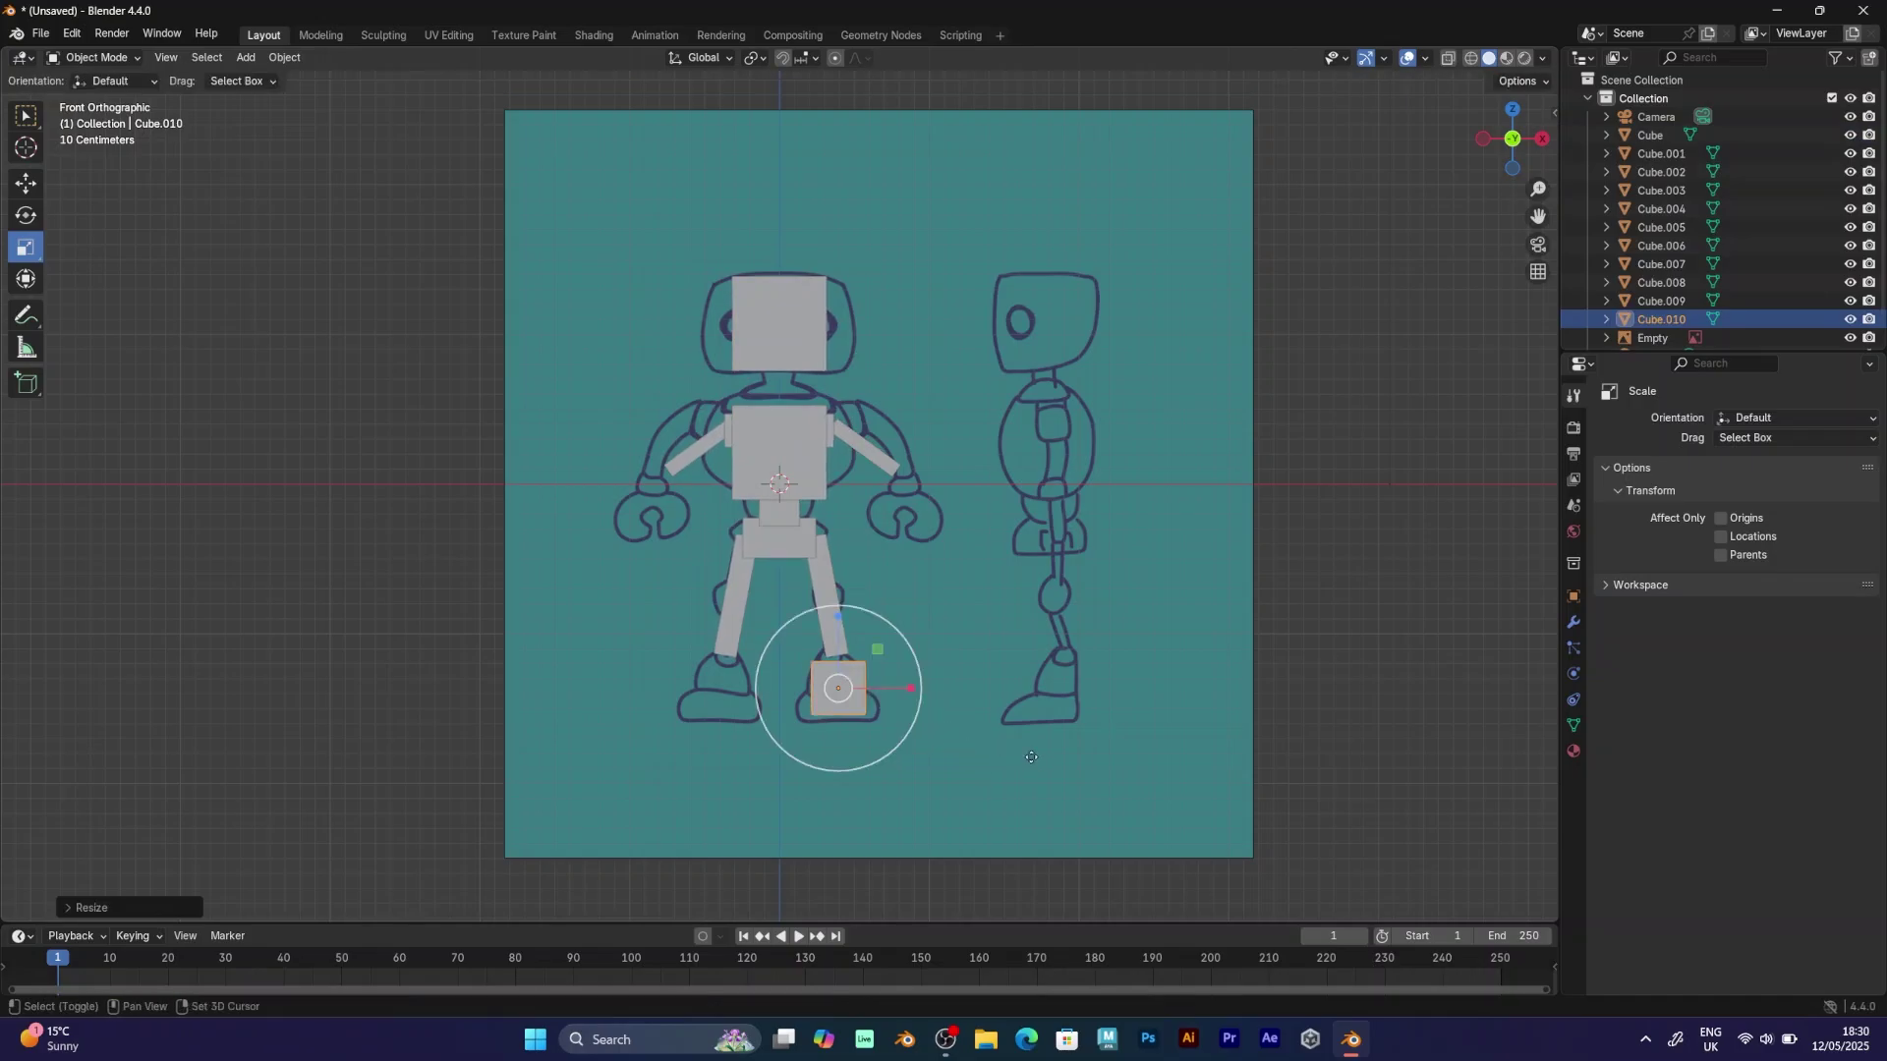
key(shift+d)
click(917, 755)
Select all the body cubes, move them back along Y behind the reference image, and return to the front view.
middle_drag(961, 705, 981, 769)
drag(981, 769, 747, 386)
middle_drag(874, 450, 326, 199)
click(25, 183)
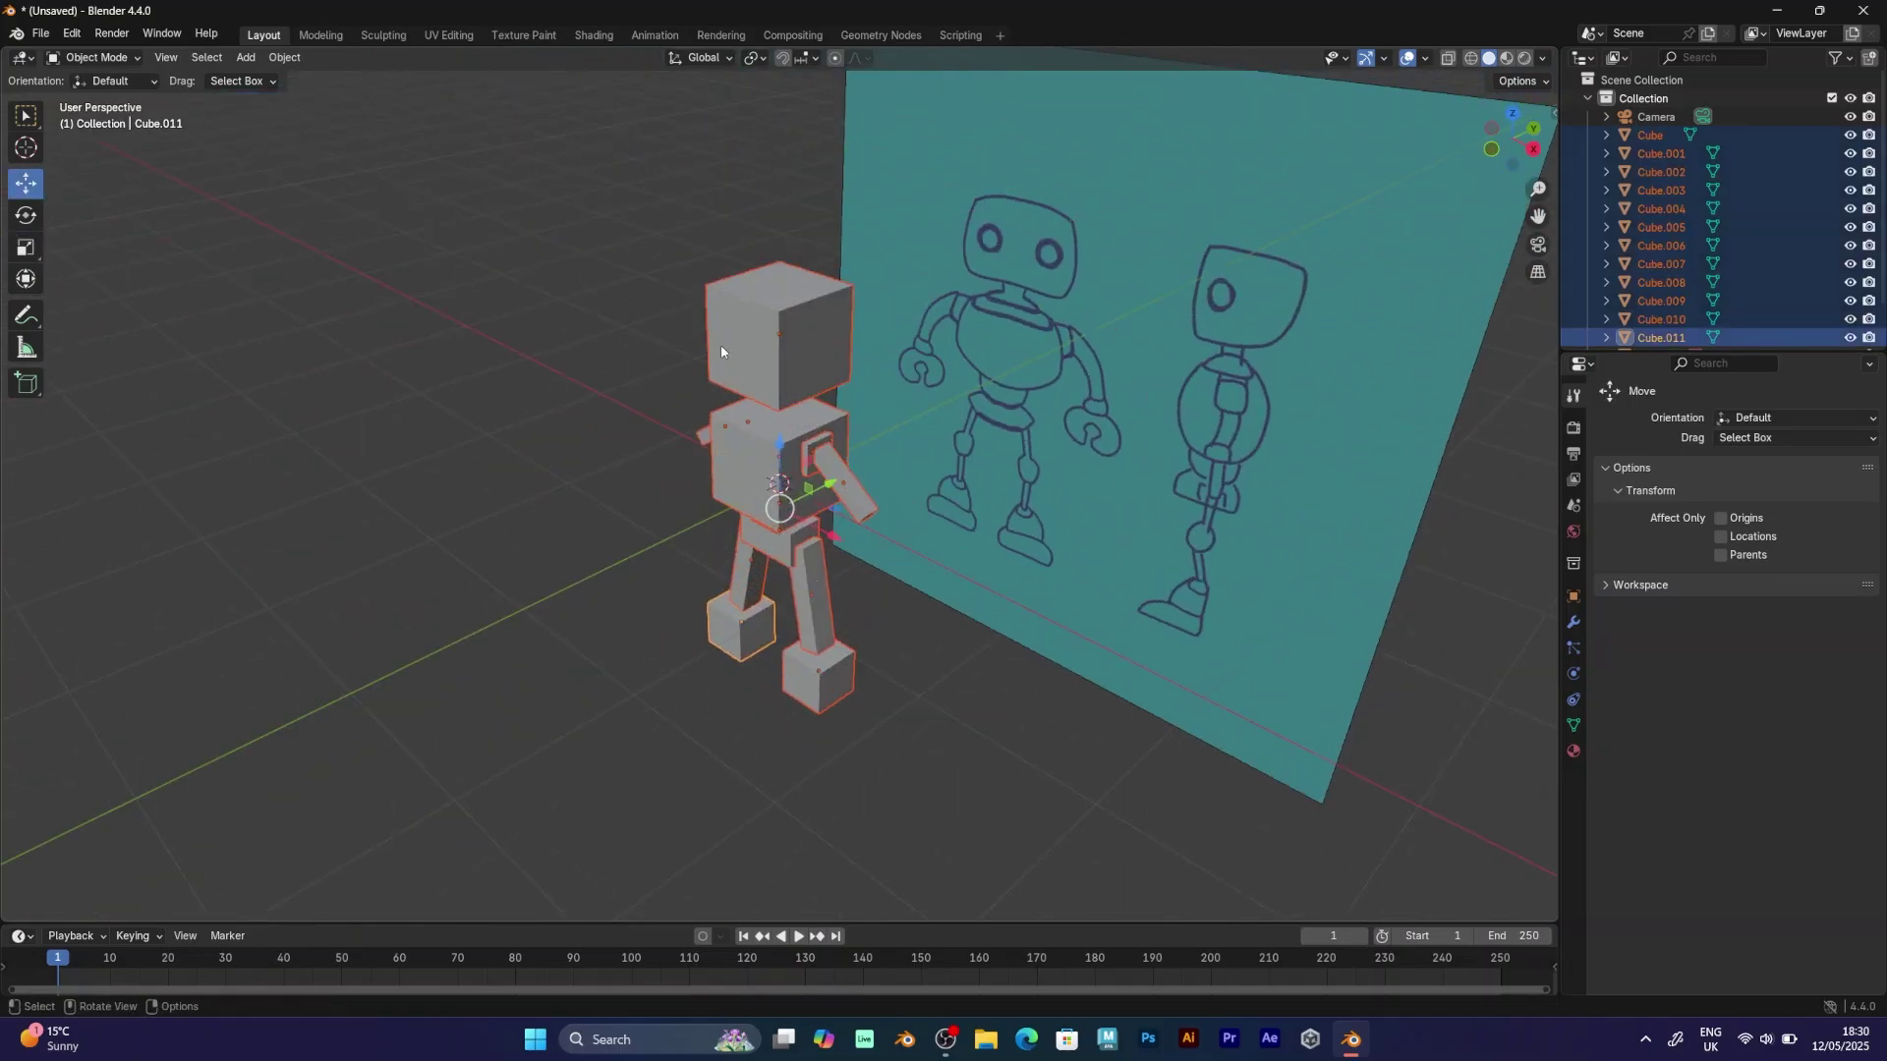
middle_drag(722, 346, 851, 509)
drag(852, 502, 1201, 480)
click(833, 356)
middle_drag(832, 356, 944, 352)
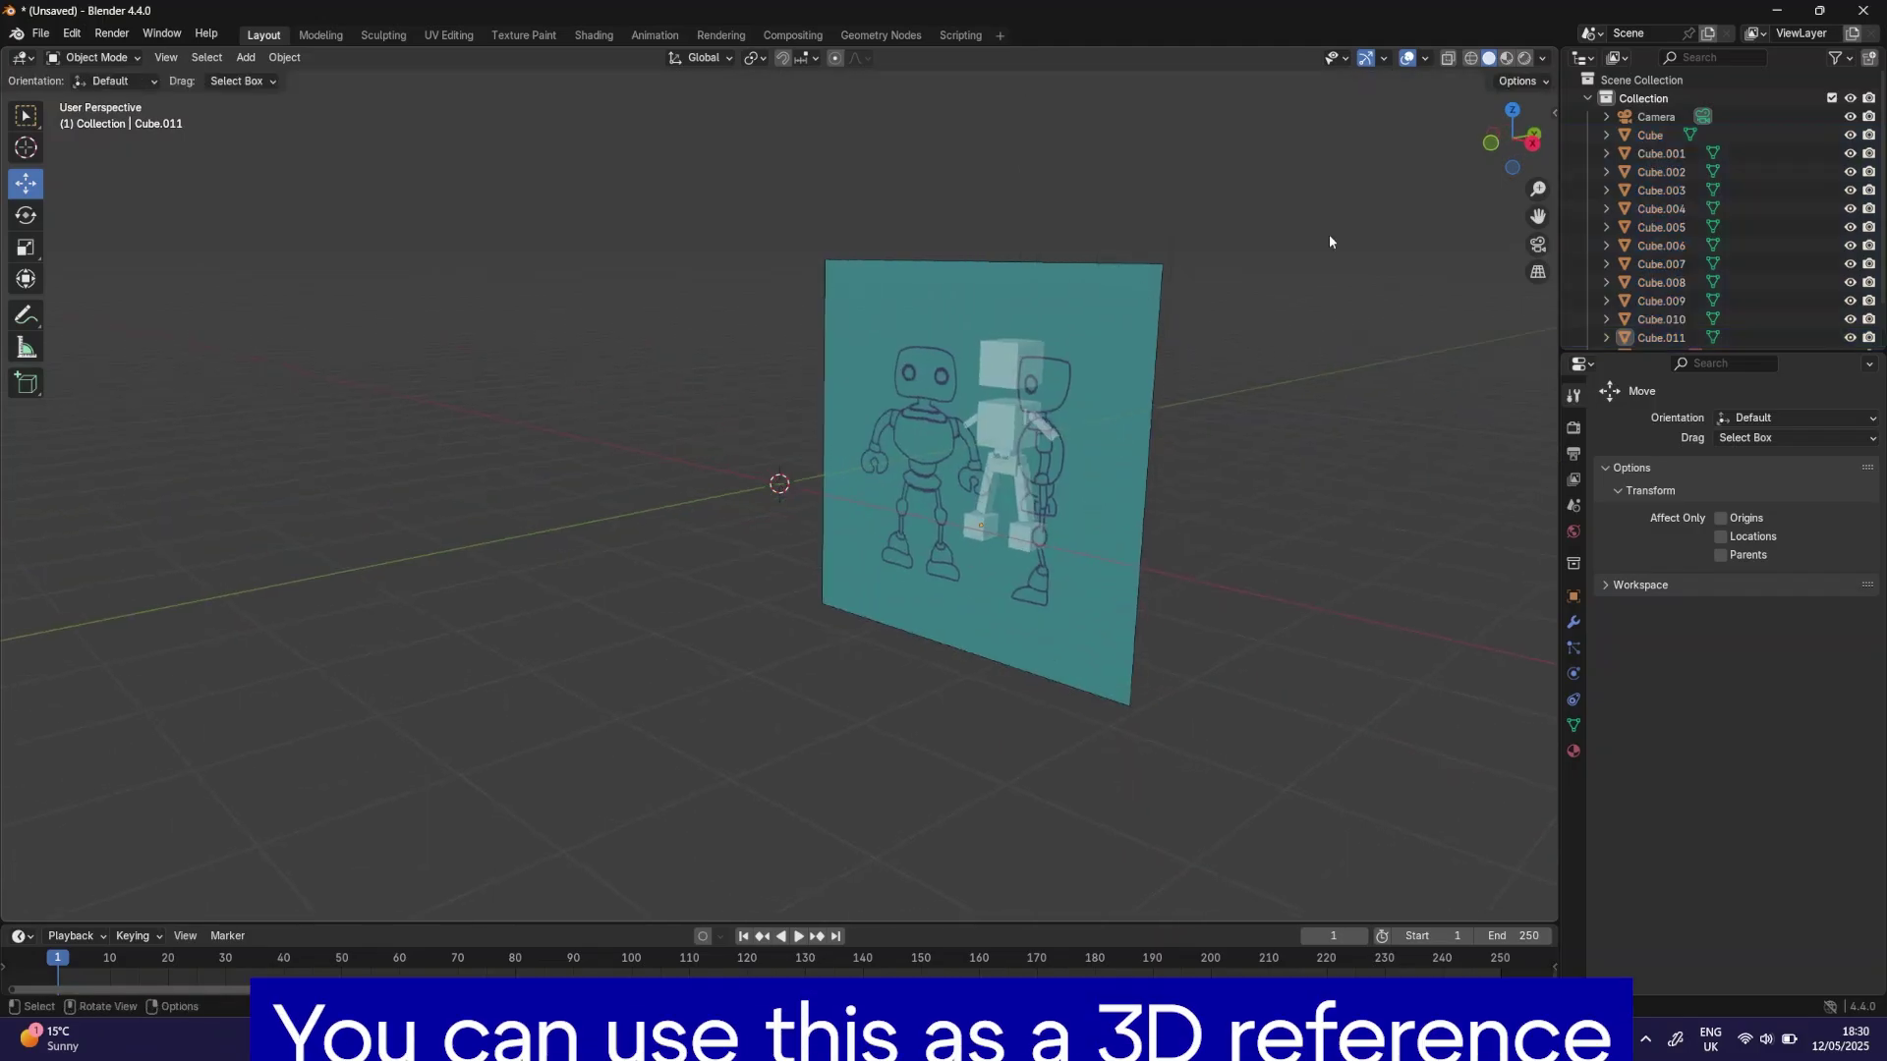
click(1497, 147)
Select all the block-out cubes of the robot and hide them so that only the reference image shows.
scroll(1080, 323, up, 1)
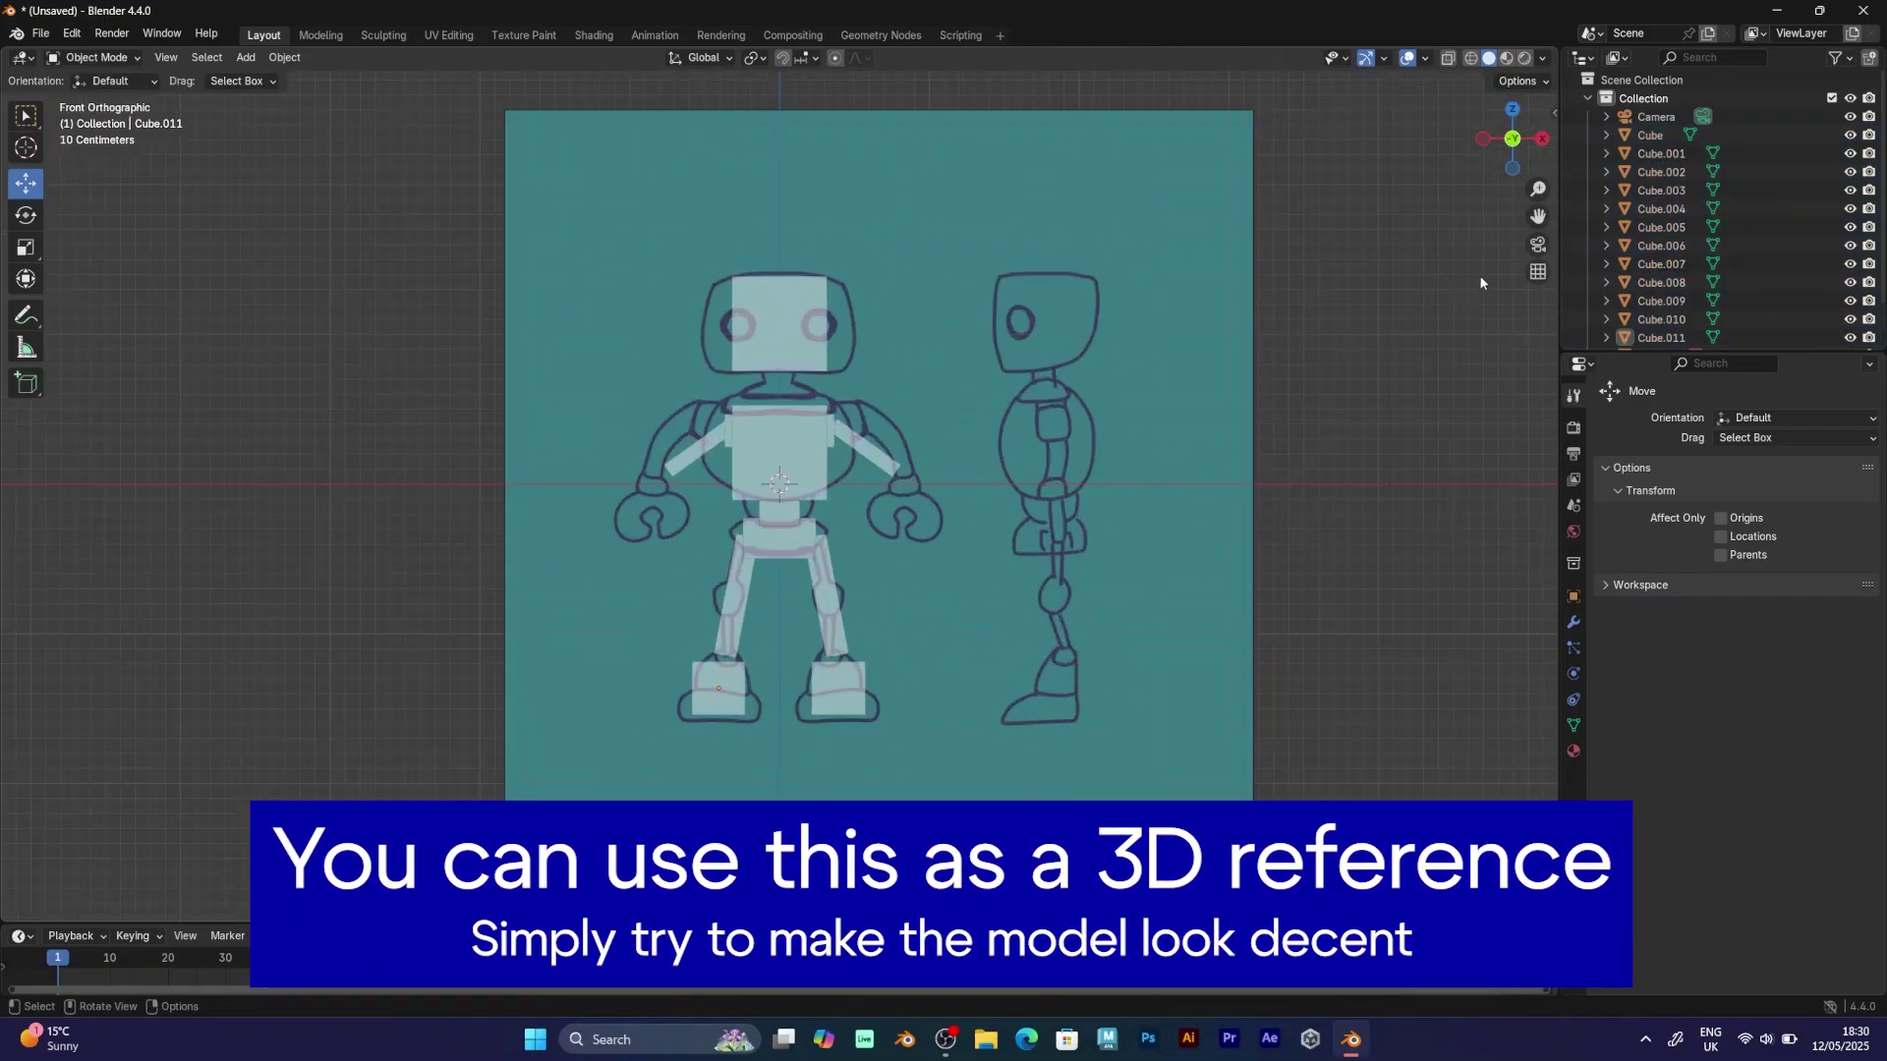
scroll(1745, 176, down, 2)
click(1748, 102)
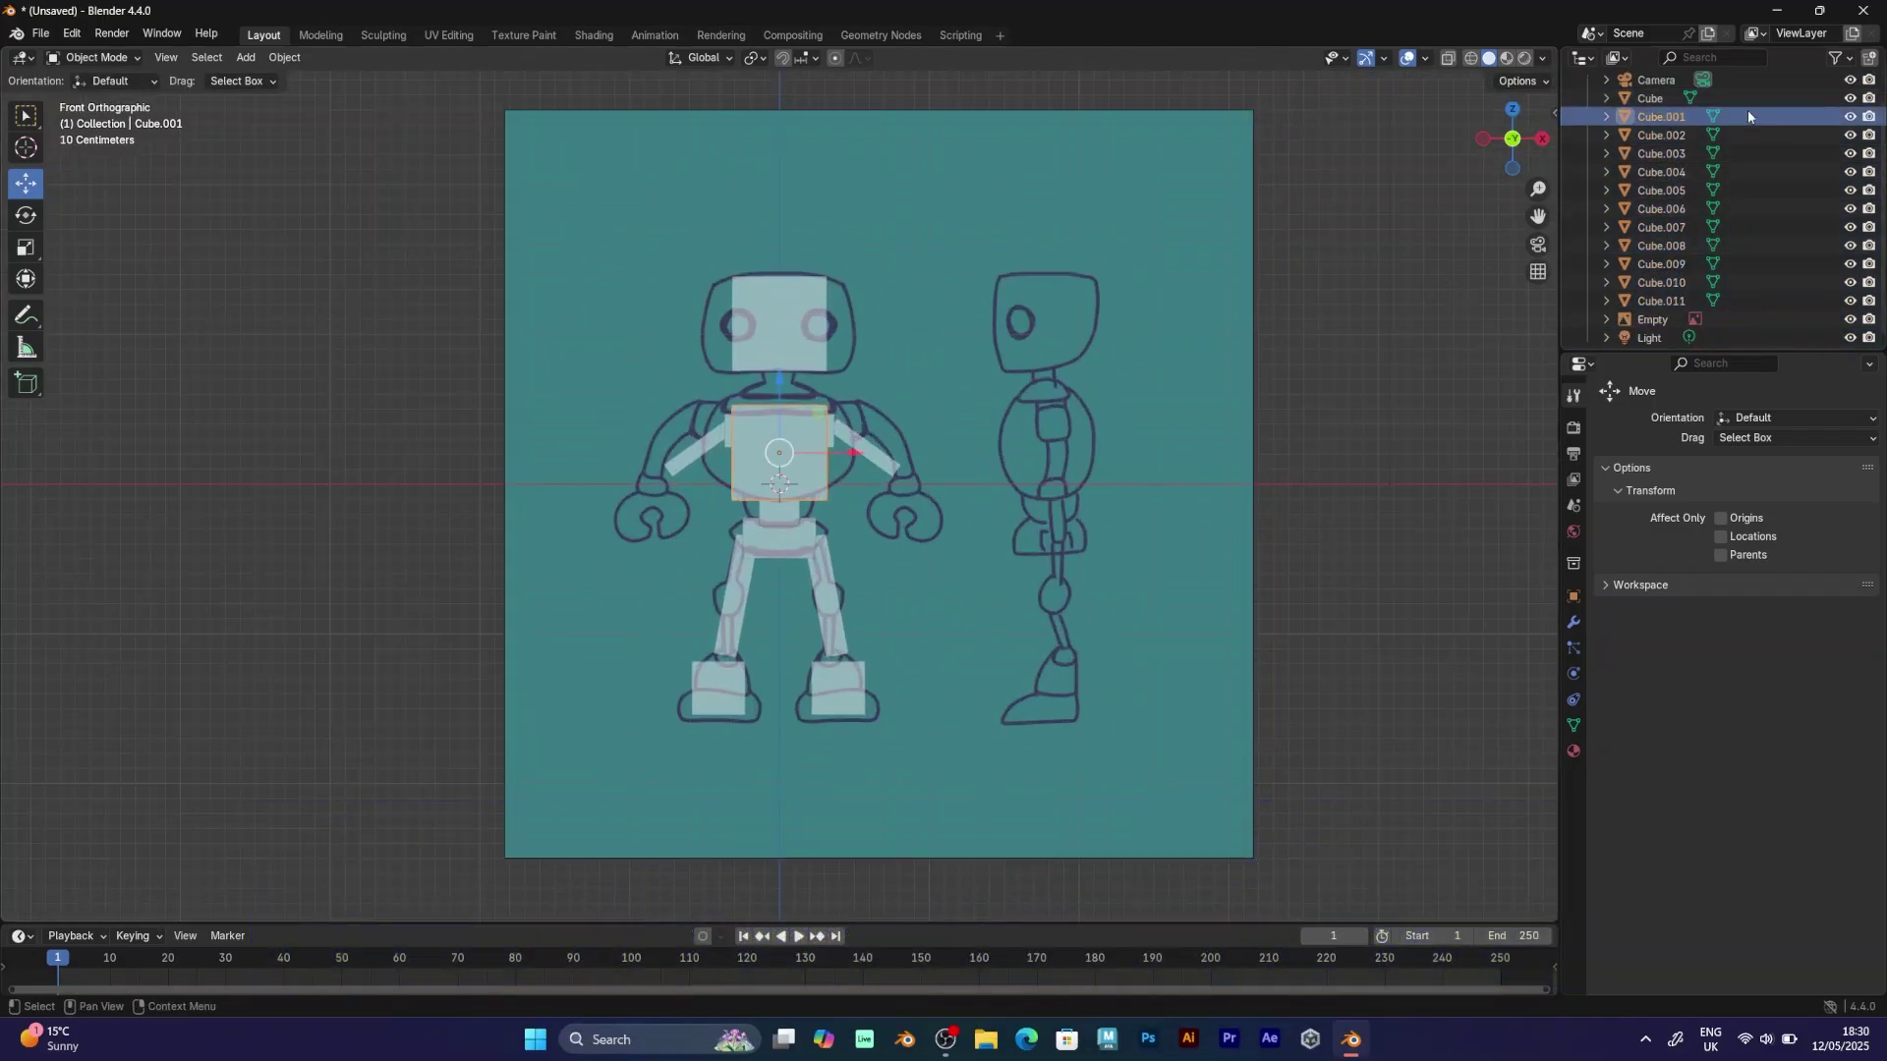
shift+click(1777, 301)
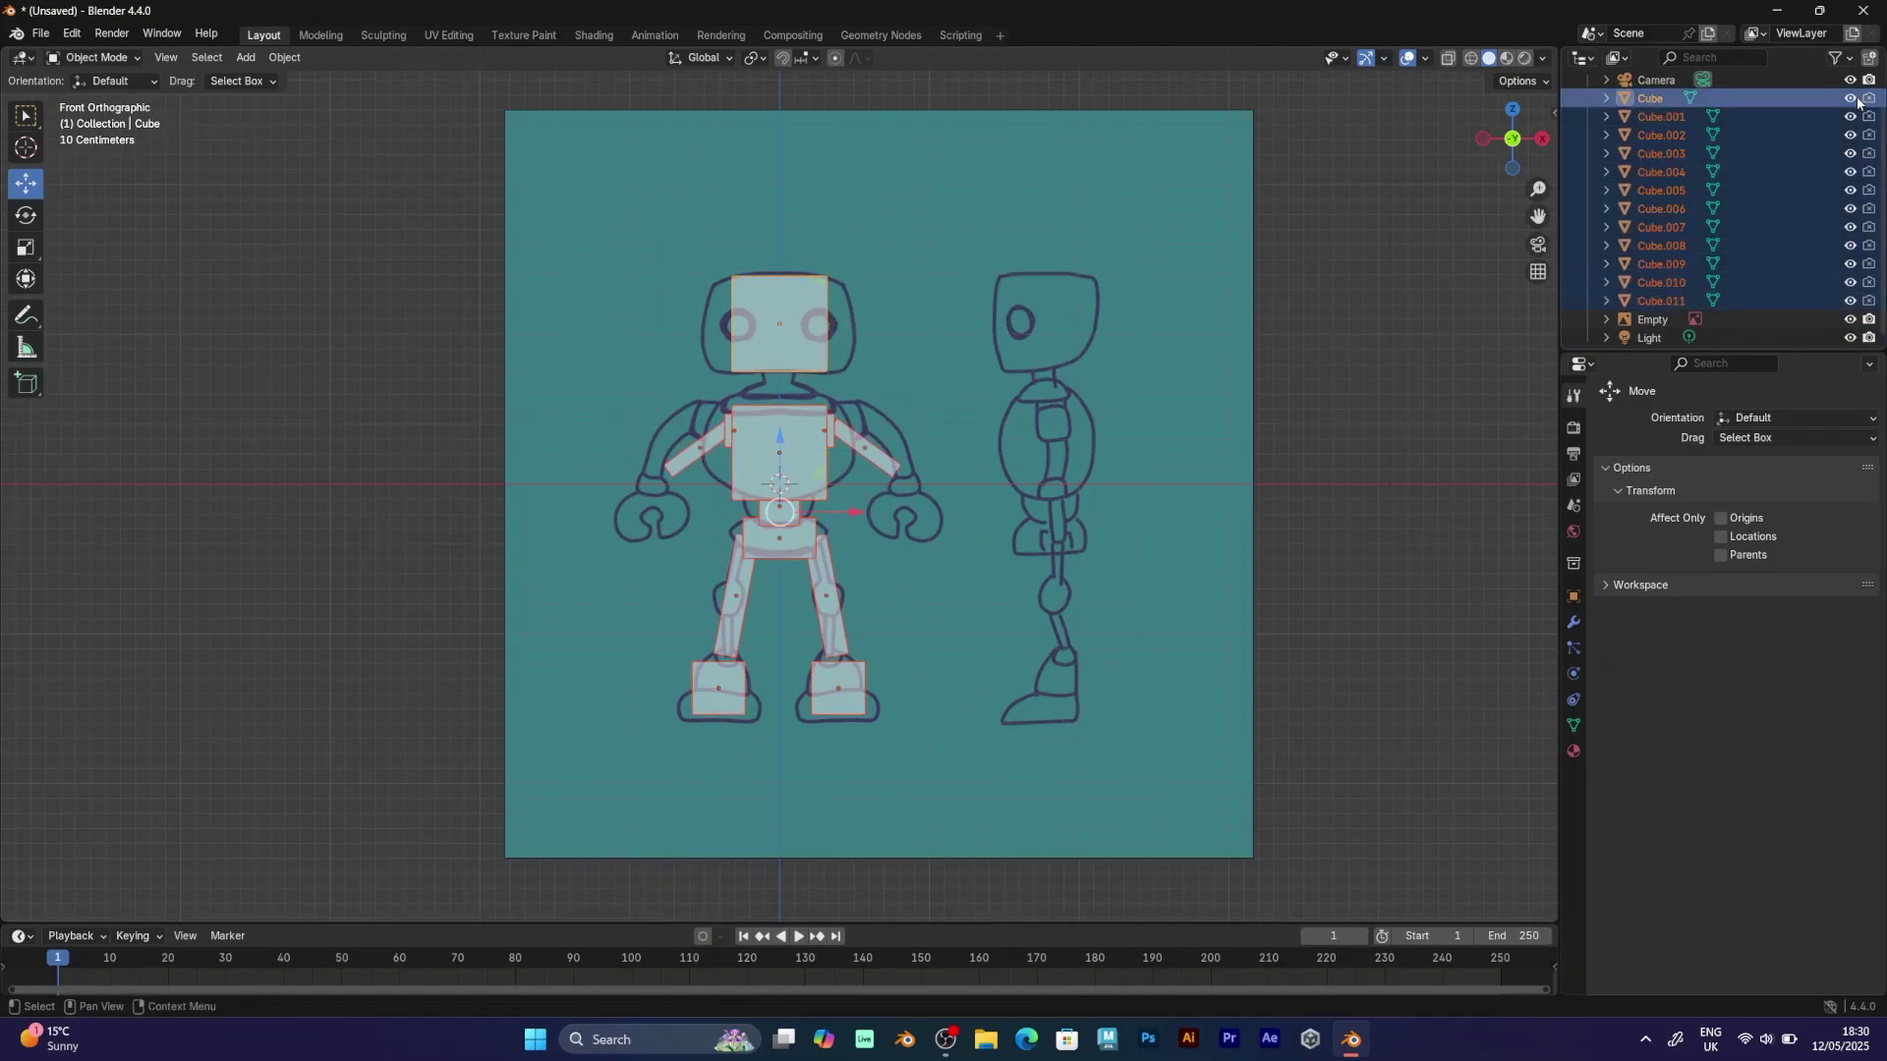
drag(1850, 99, 1855, 292)
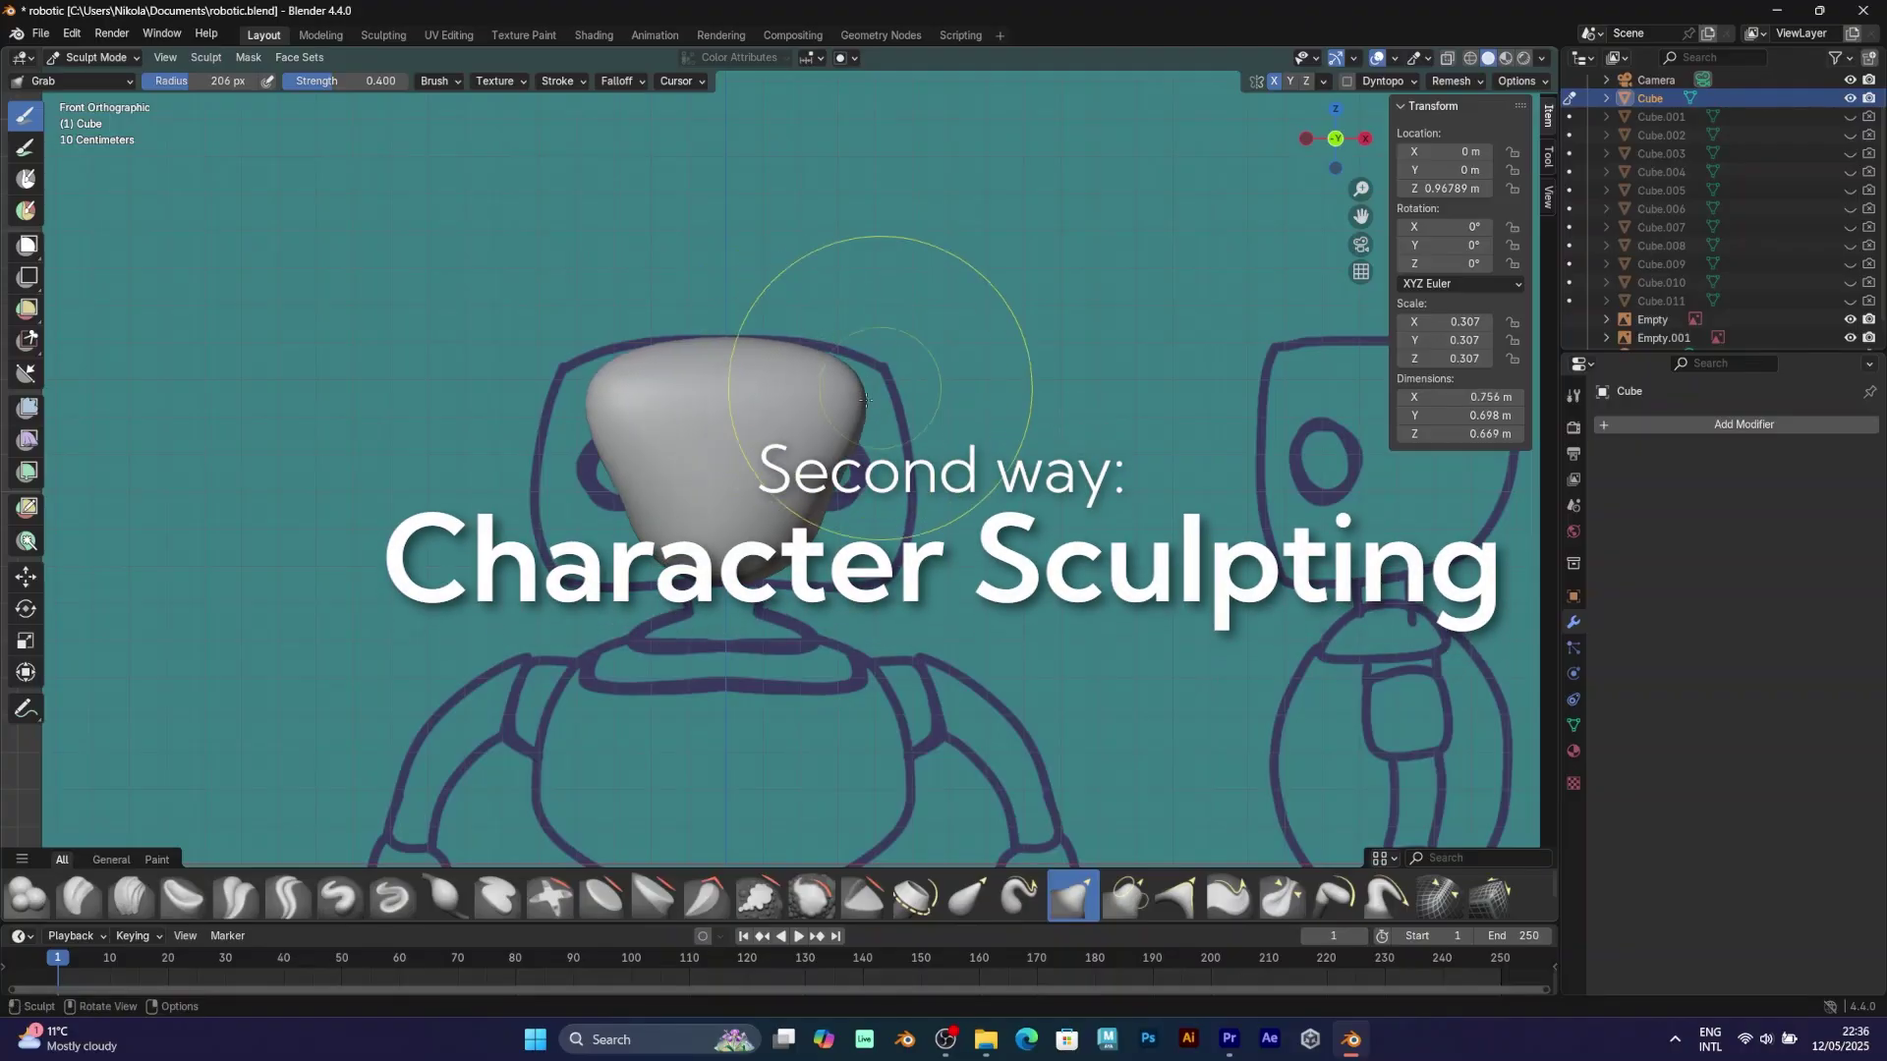
Pull the sides and lower corners of the smooth head outwards with the Grab brush towards the front-view outline.
drag(861, 398, 896, 388)
mouse_move(848, 457)
mouse_down()
mouse_move(883, 467)
mouse_move(902, 548)
mouse_move(814, 572)
mouse_up()
drag(610, 513, 550, 531)
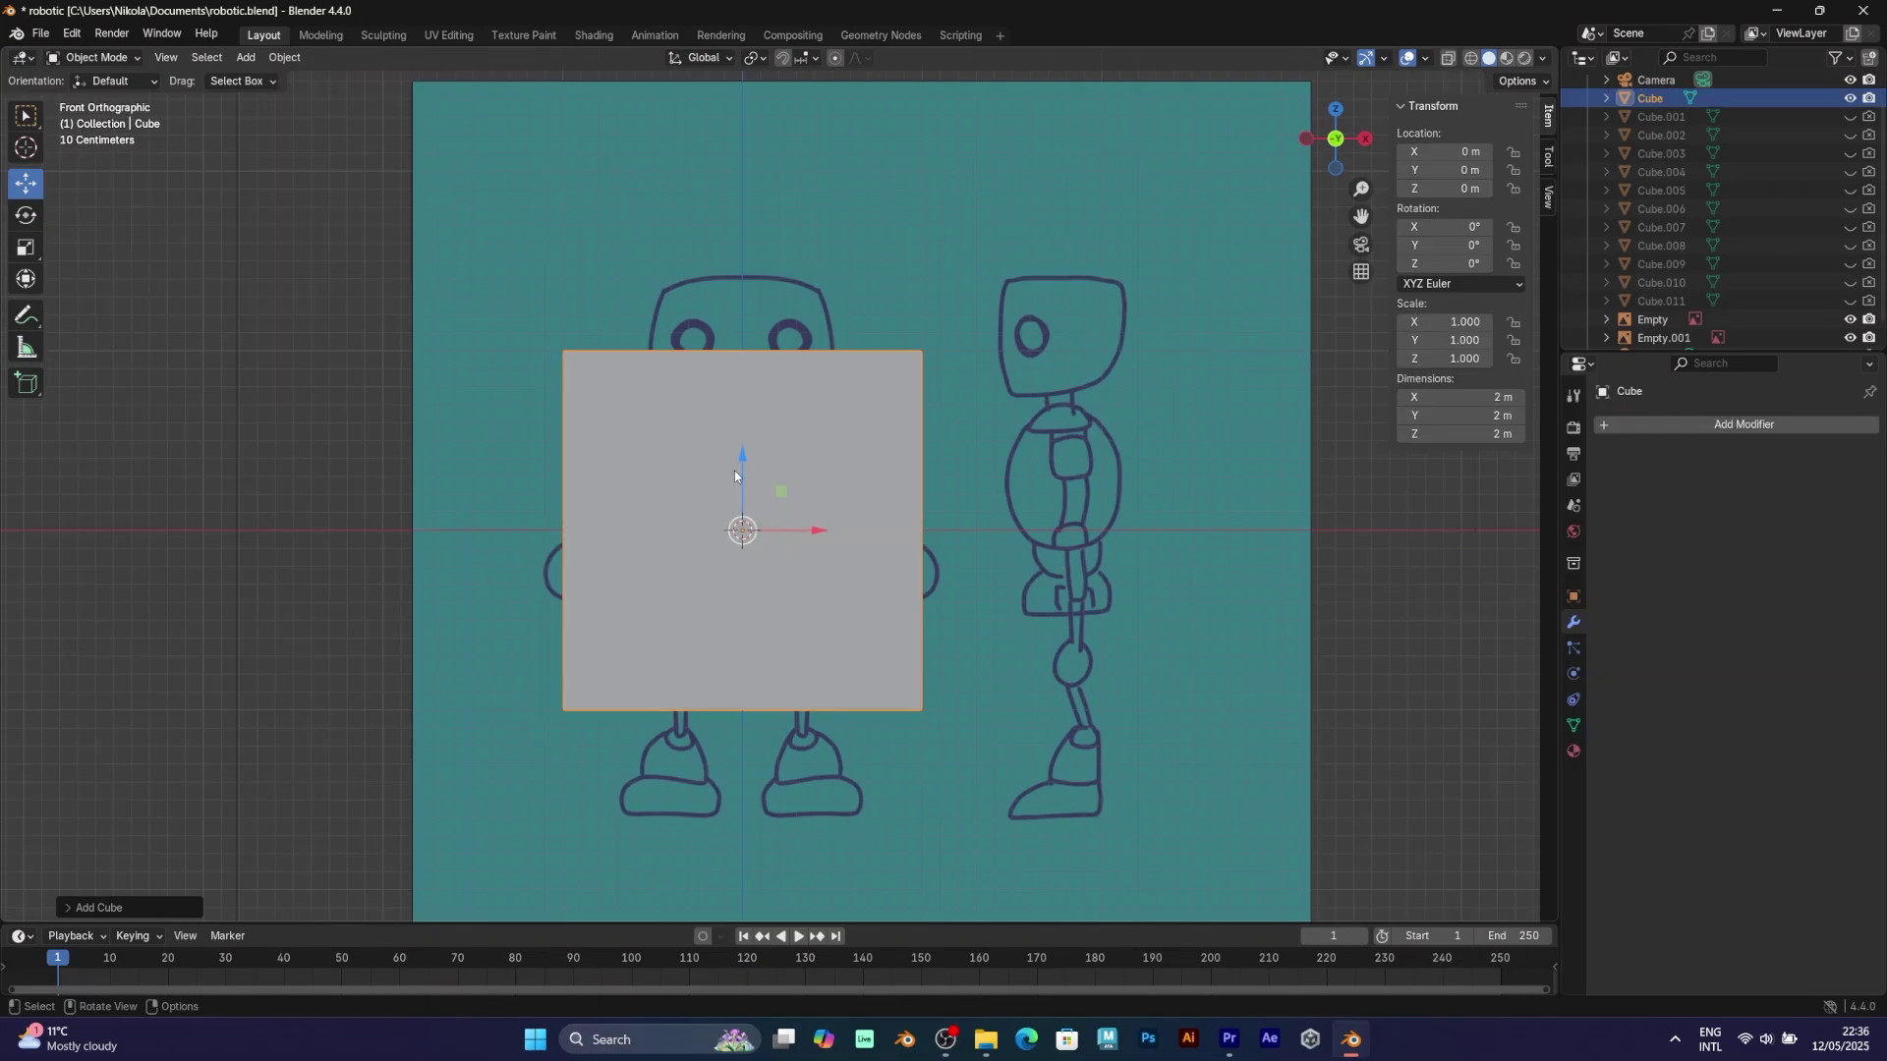
Raise the new cube along Z to about 0.968 m and scale it to about 0.307 inside the robot's head outline.
key(g)
key(z)
click(947, 465)
key(s)
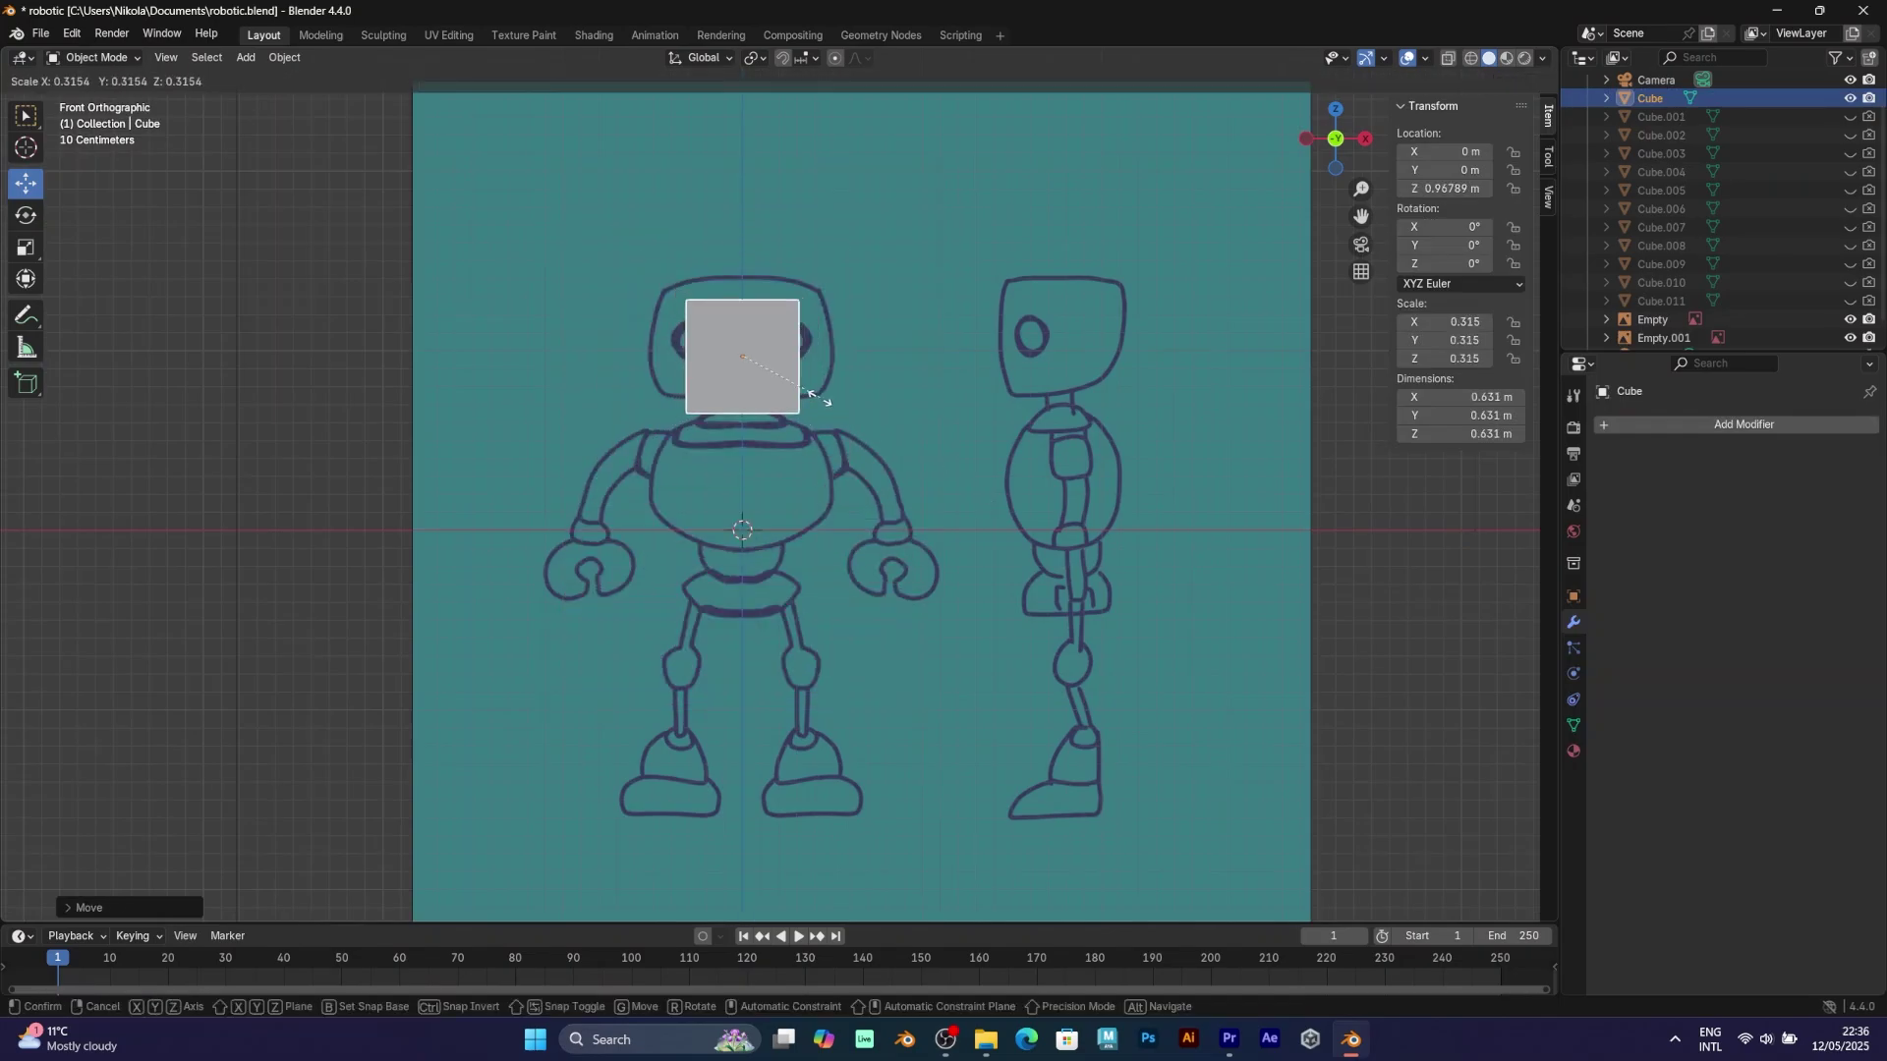
click(804, 389)
Add a Subdivision Surface modifier to the head cube, raise its viewport levels, and apply it.
click(1745, 426)
mouse_move(1675, 435)
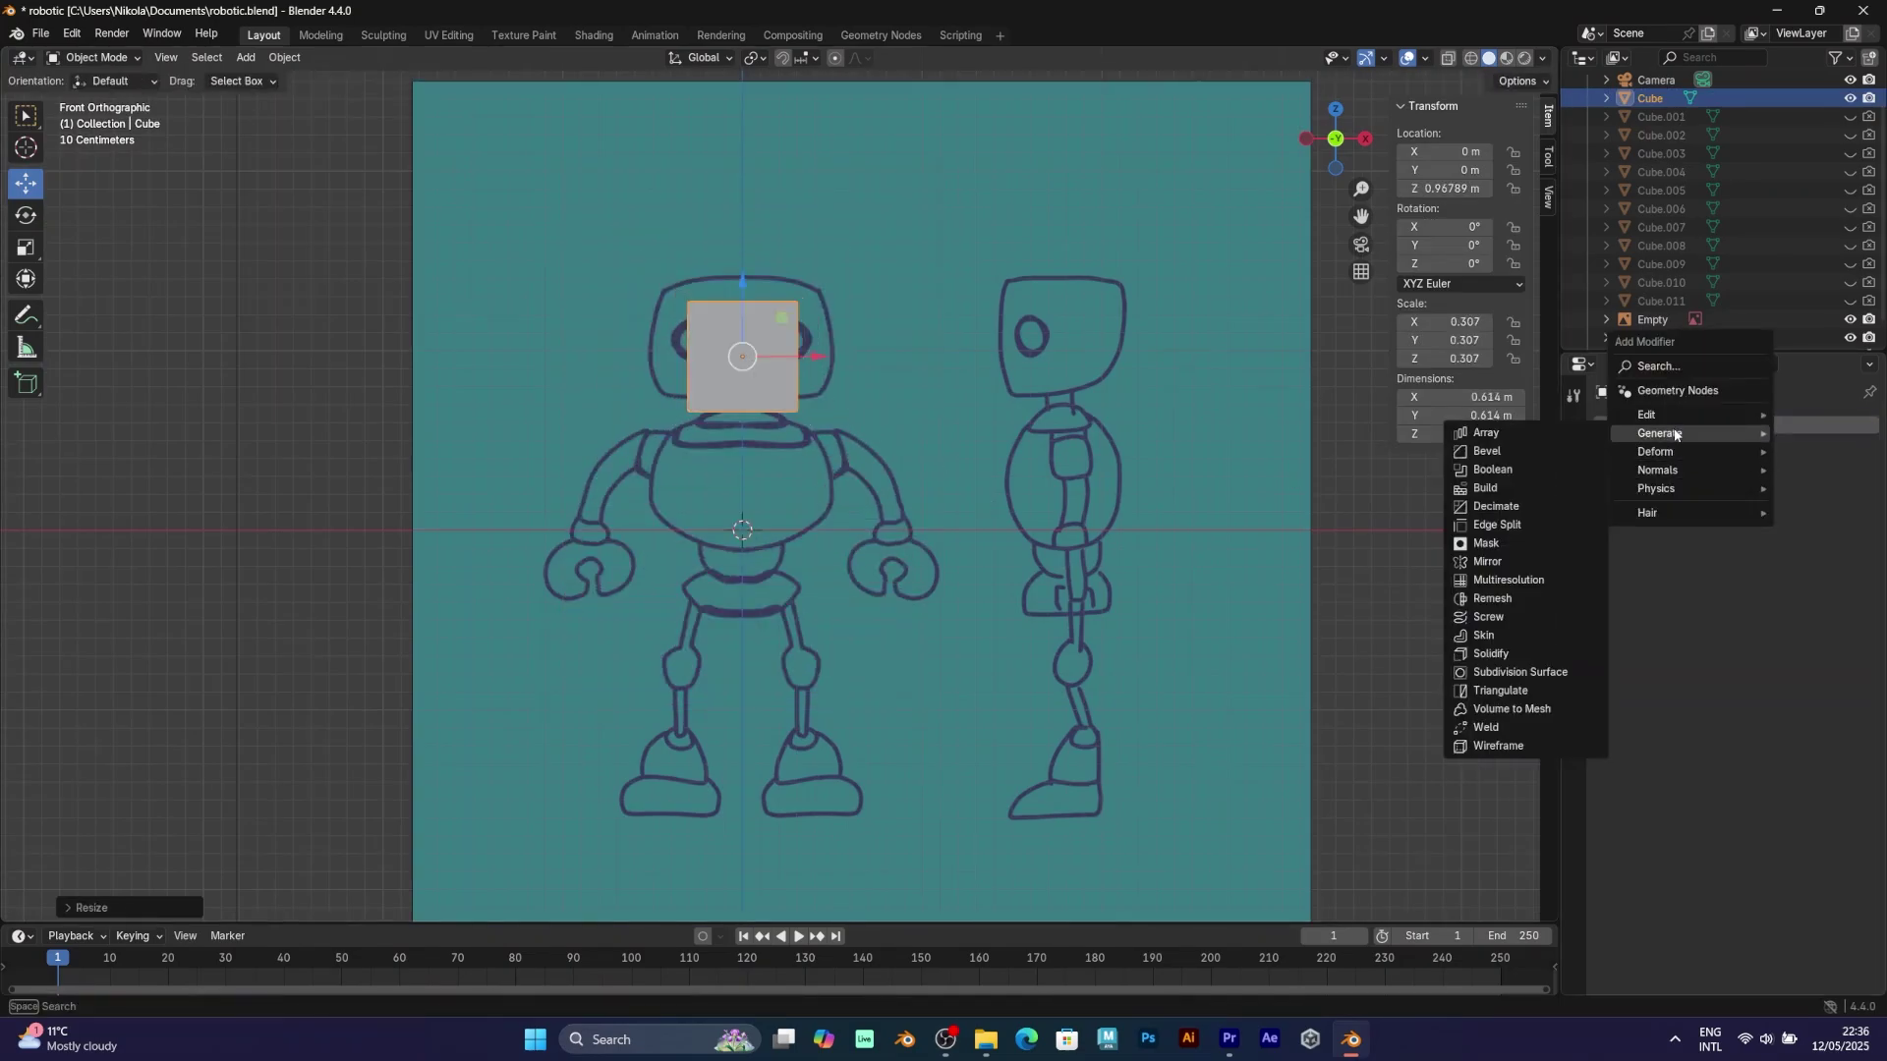
click(1536, 674)
click(1848, 505)
click(1848, 505)
click(1826, 456)
click(1790, 481)
Shade the head mesh smooth and switch it to Sculpt Mode.
scroll(928, 427, up, 5)
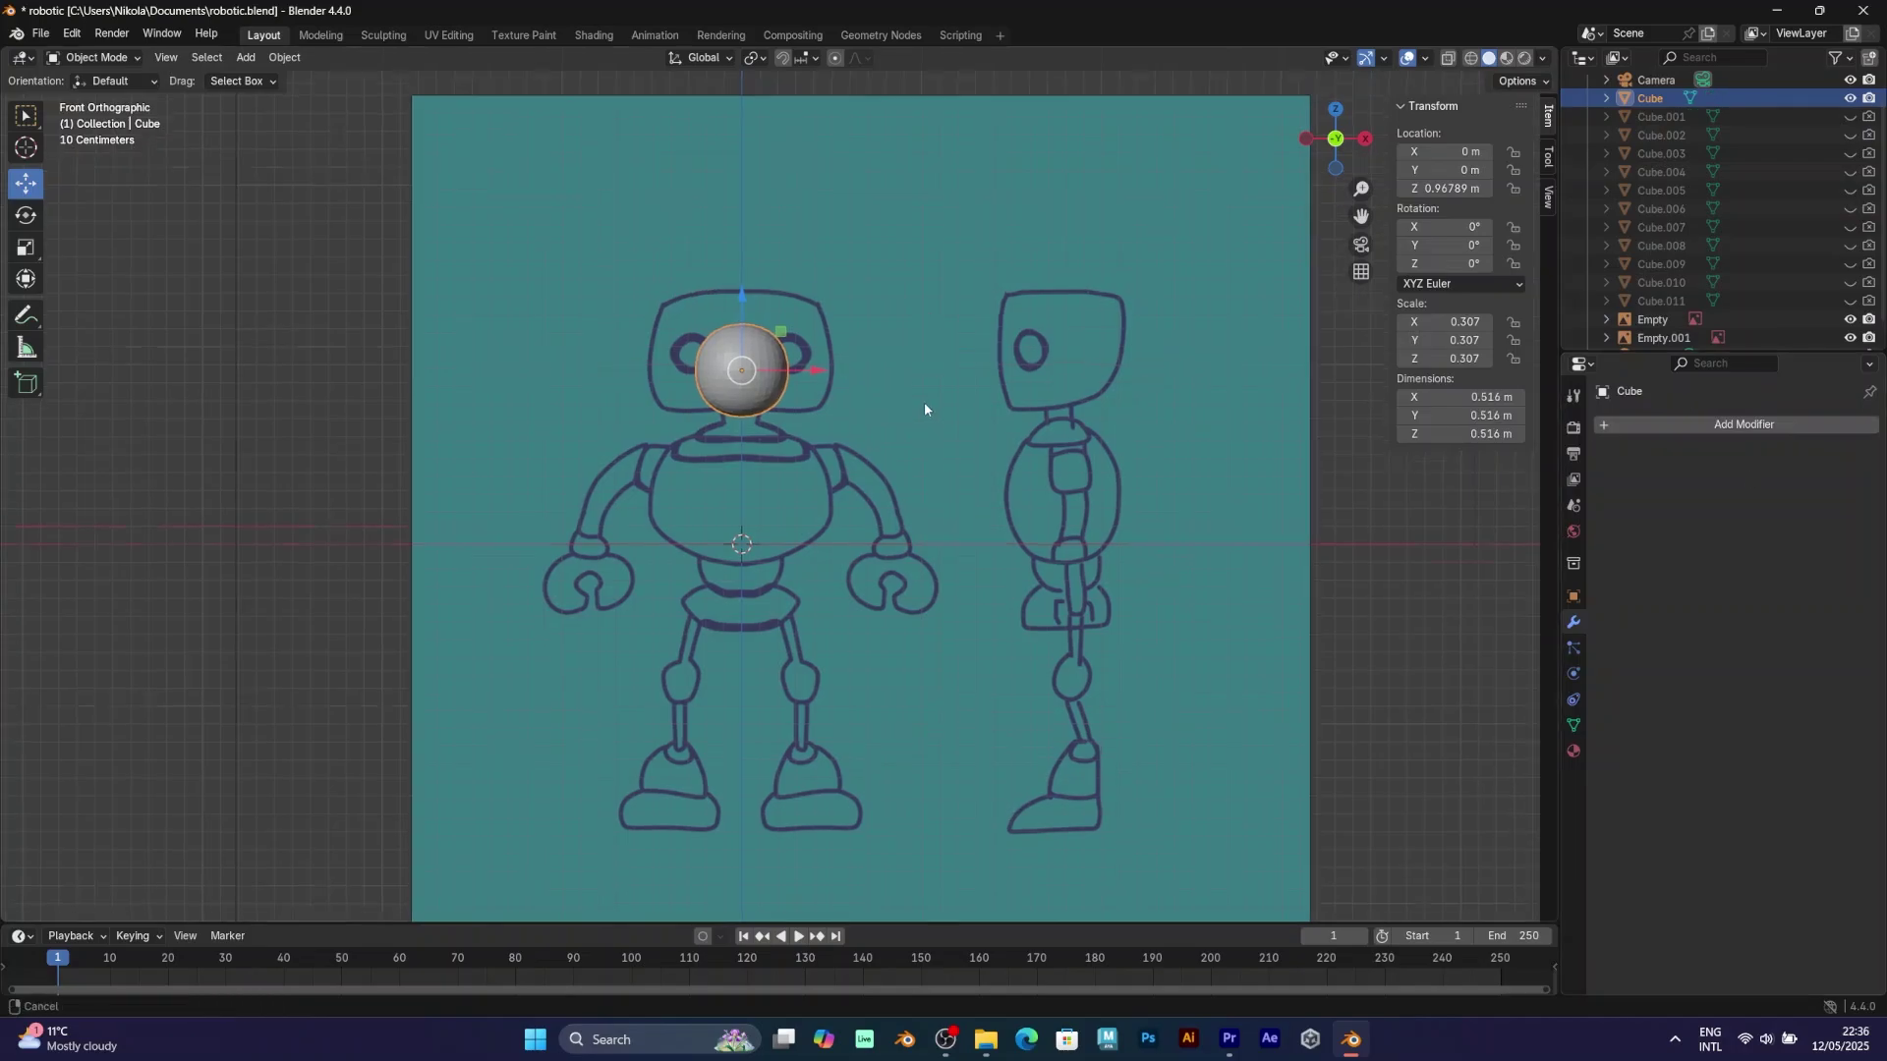
right_click(780, 428)
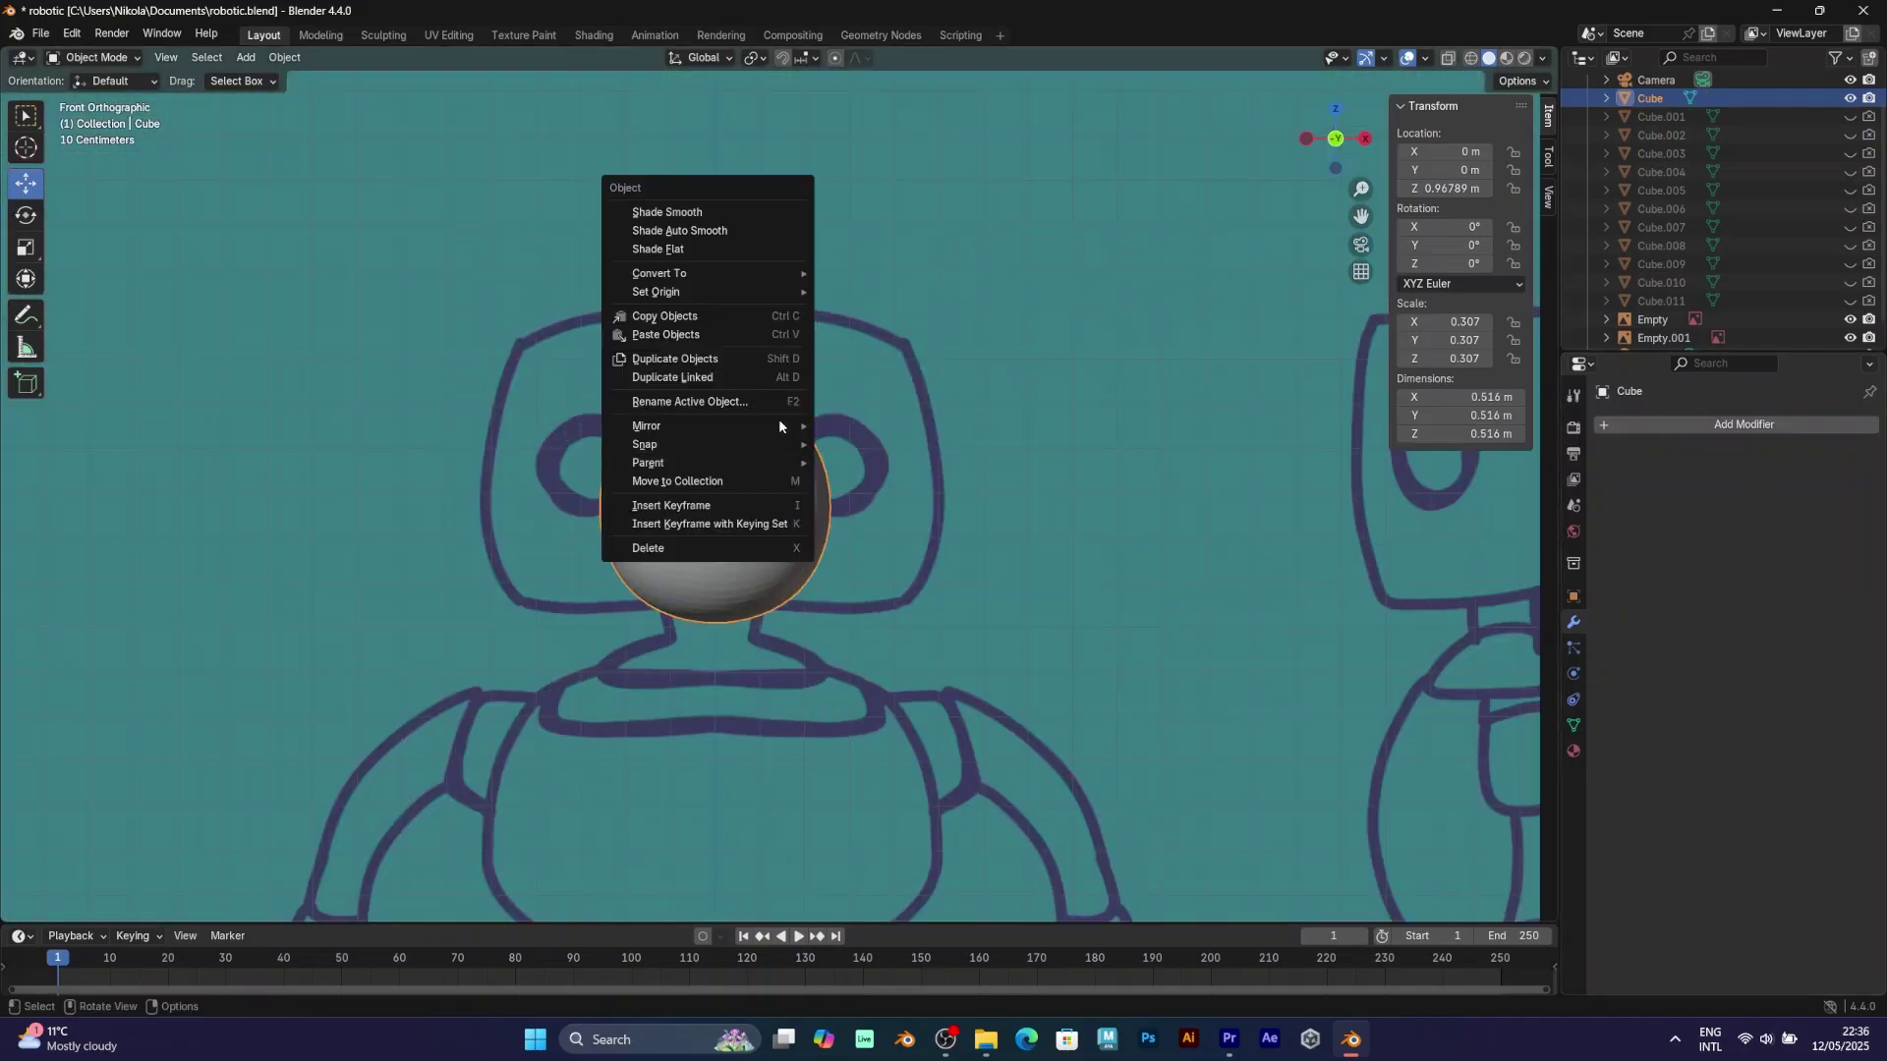
click(714, 215)
click(110, 59)
click(102, 119)
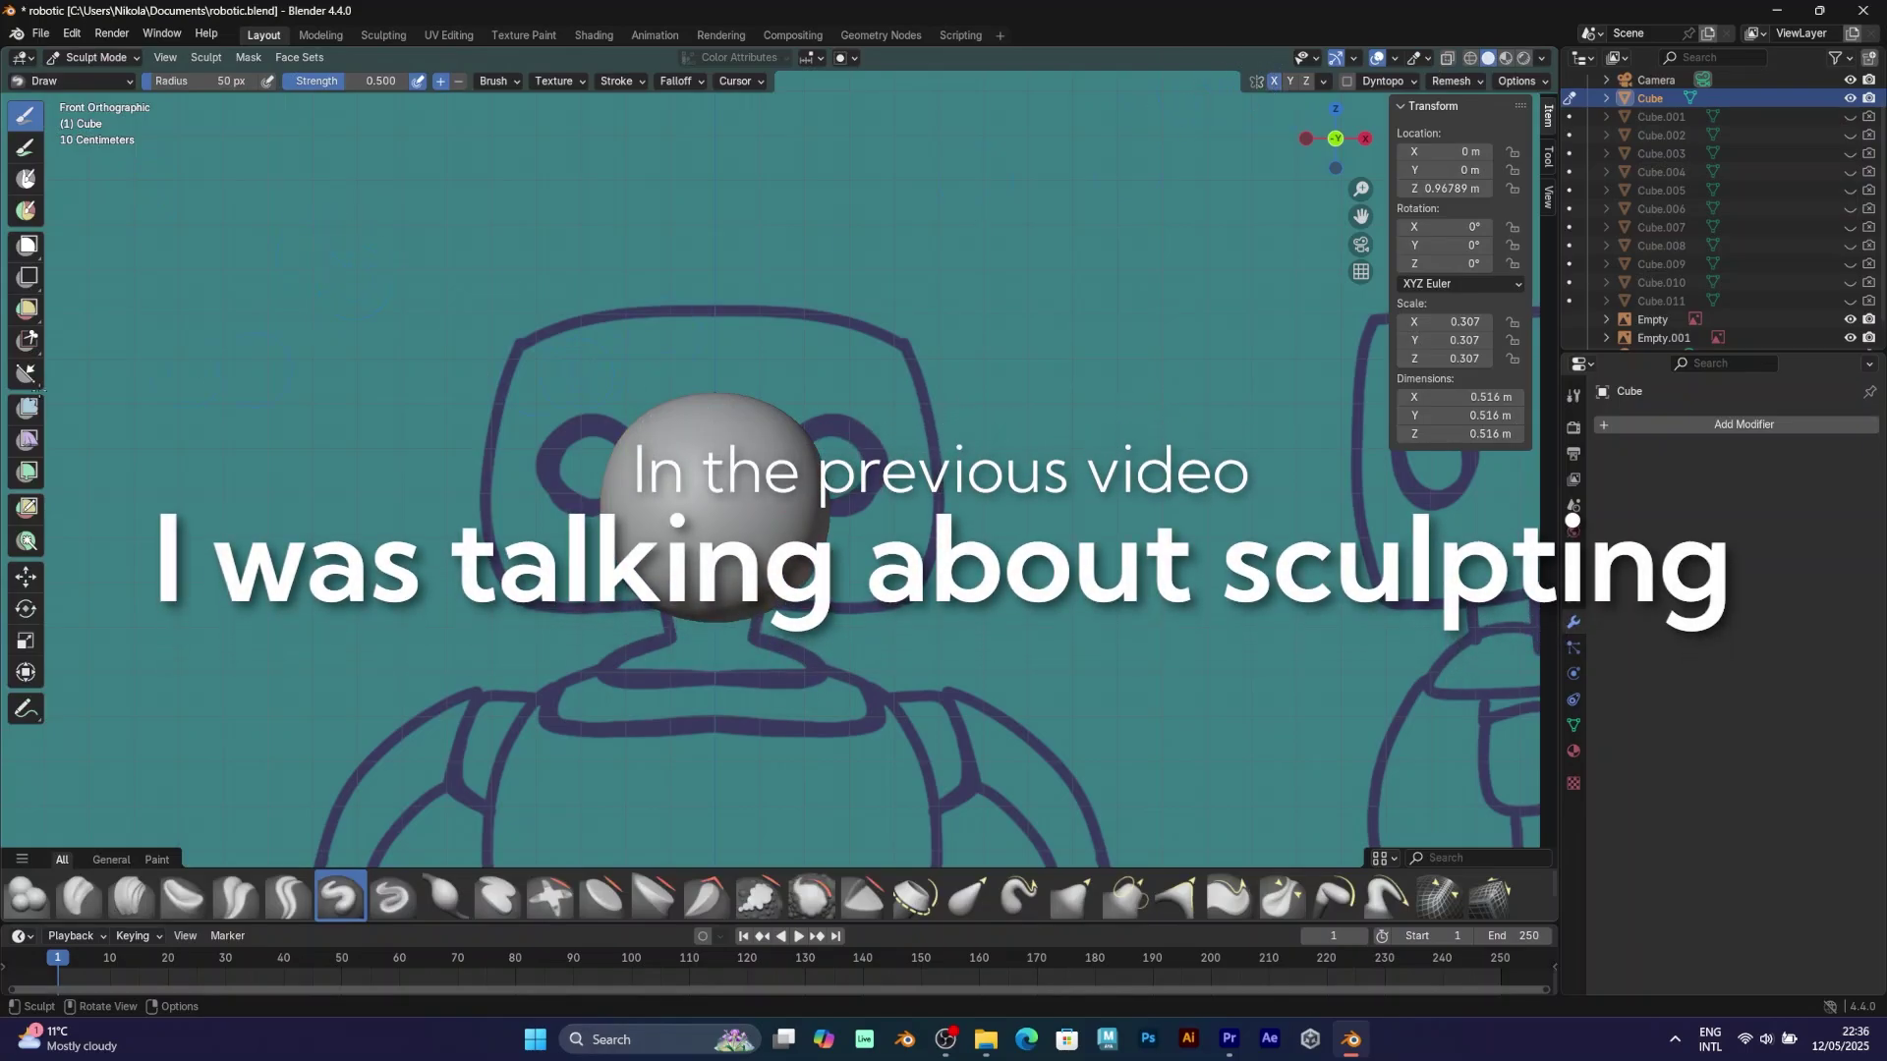
Pull the top of the head up with the Grab brush to reach the top of the front-view head outline.
key(g)
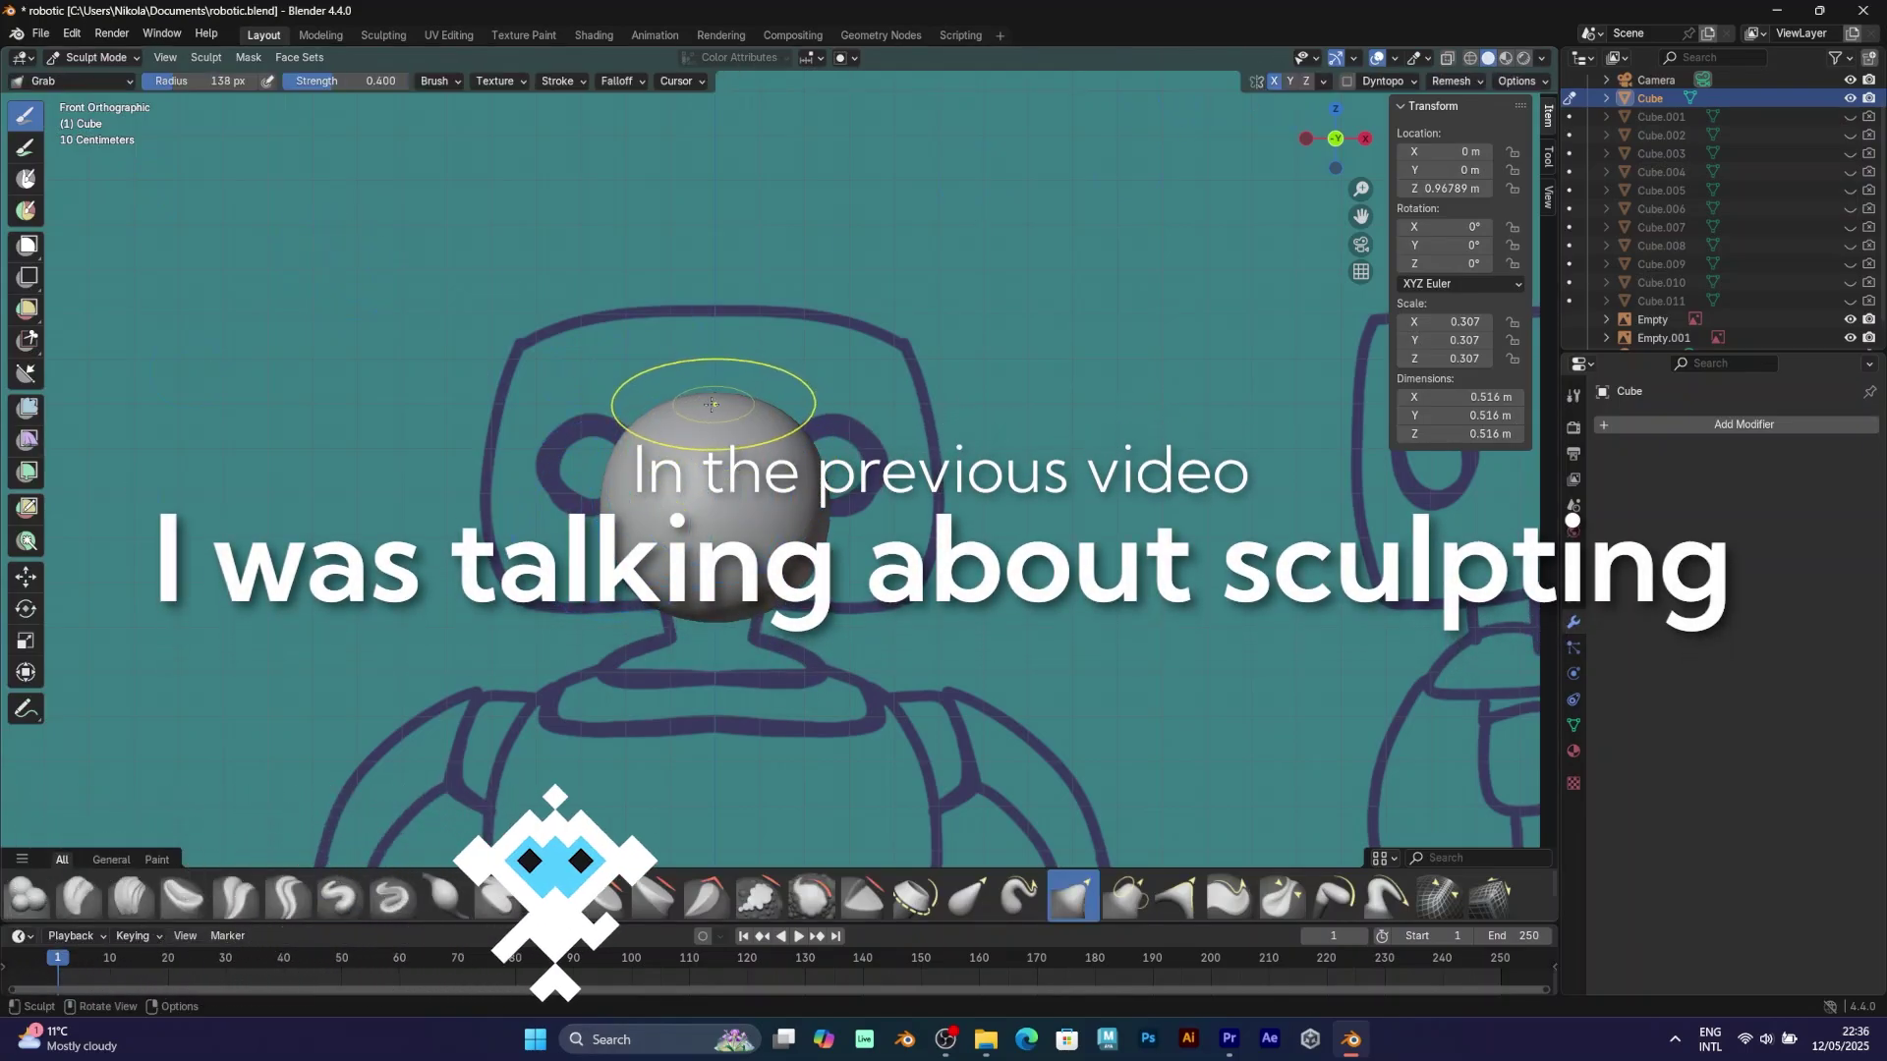
drag(682, 405, 710, 342)
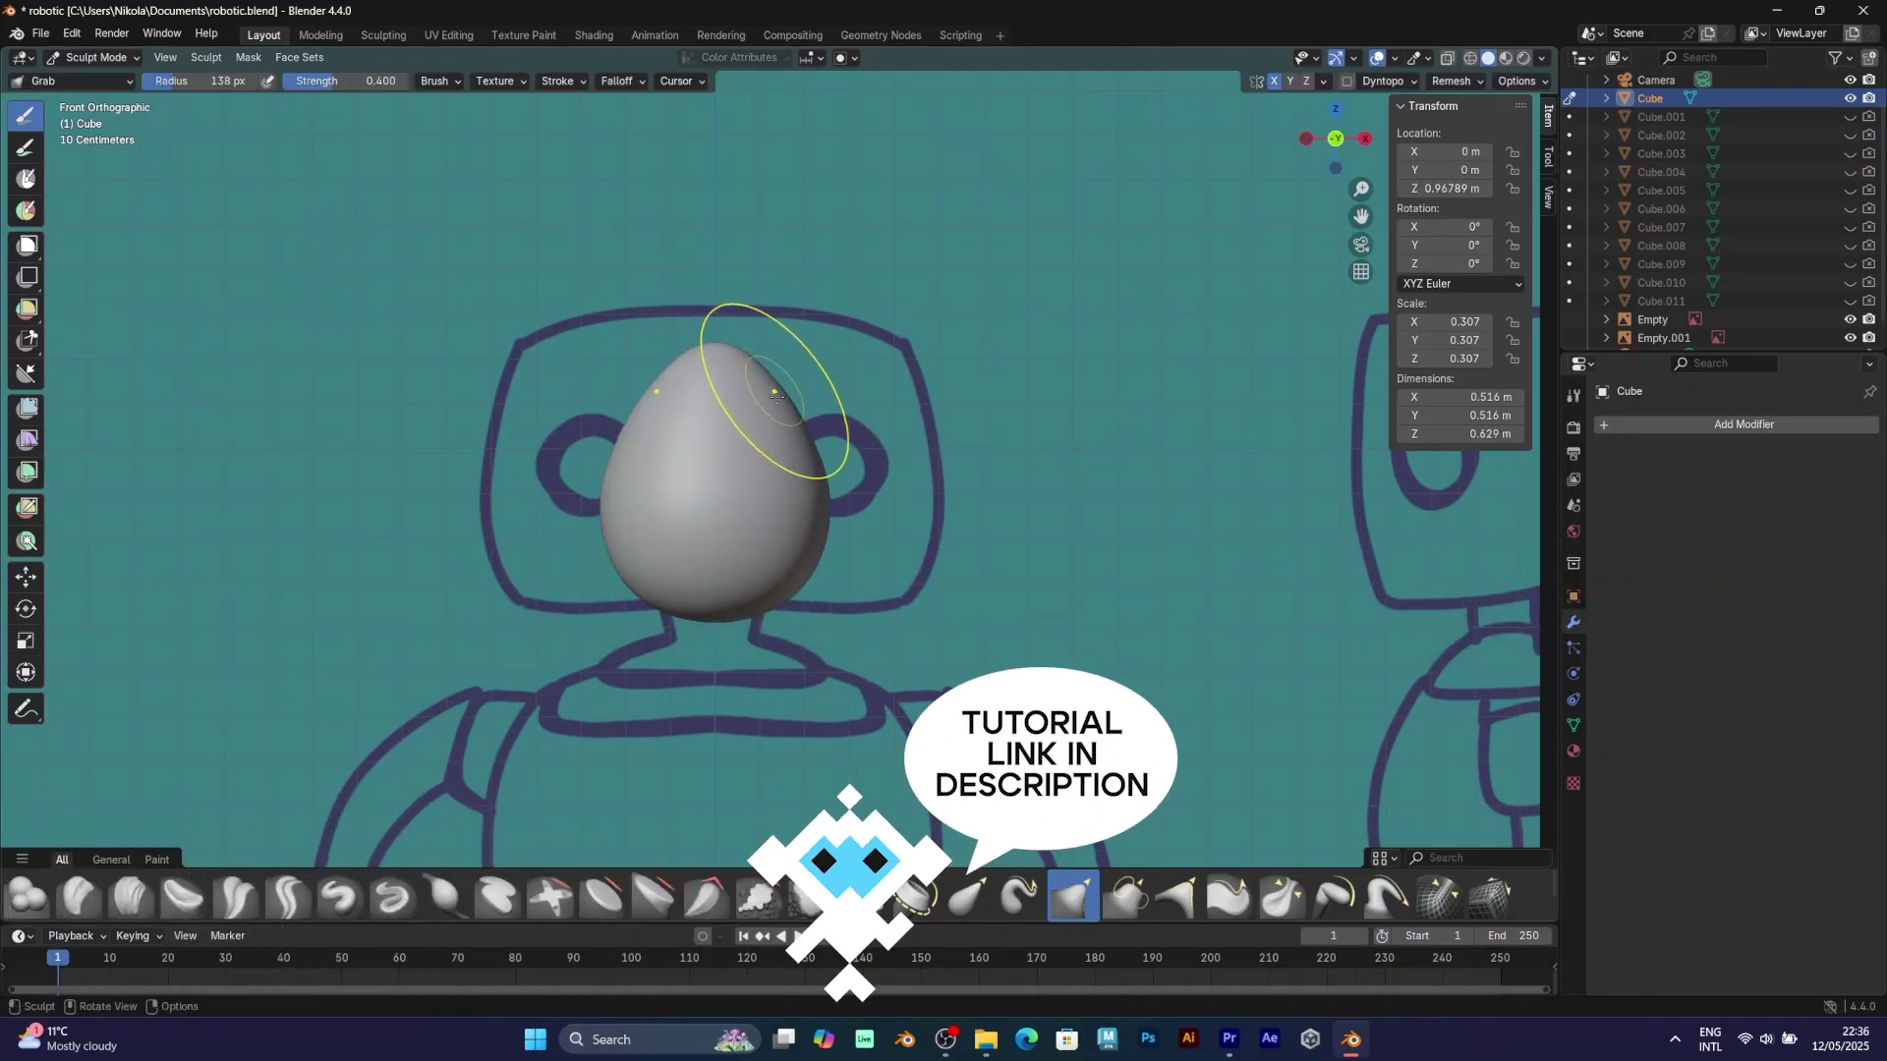
scroll(961, 341, down, 2)
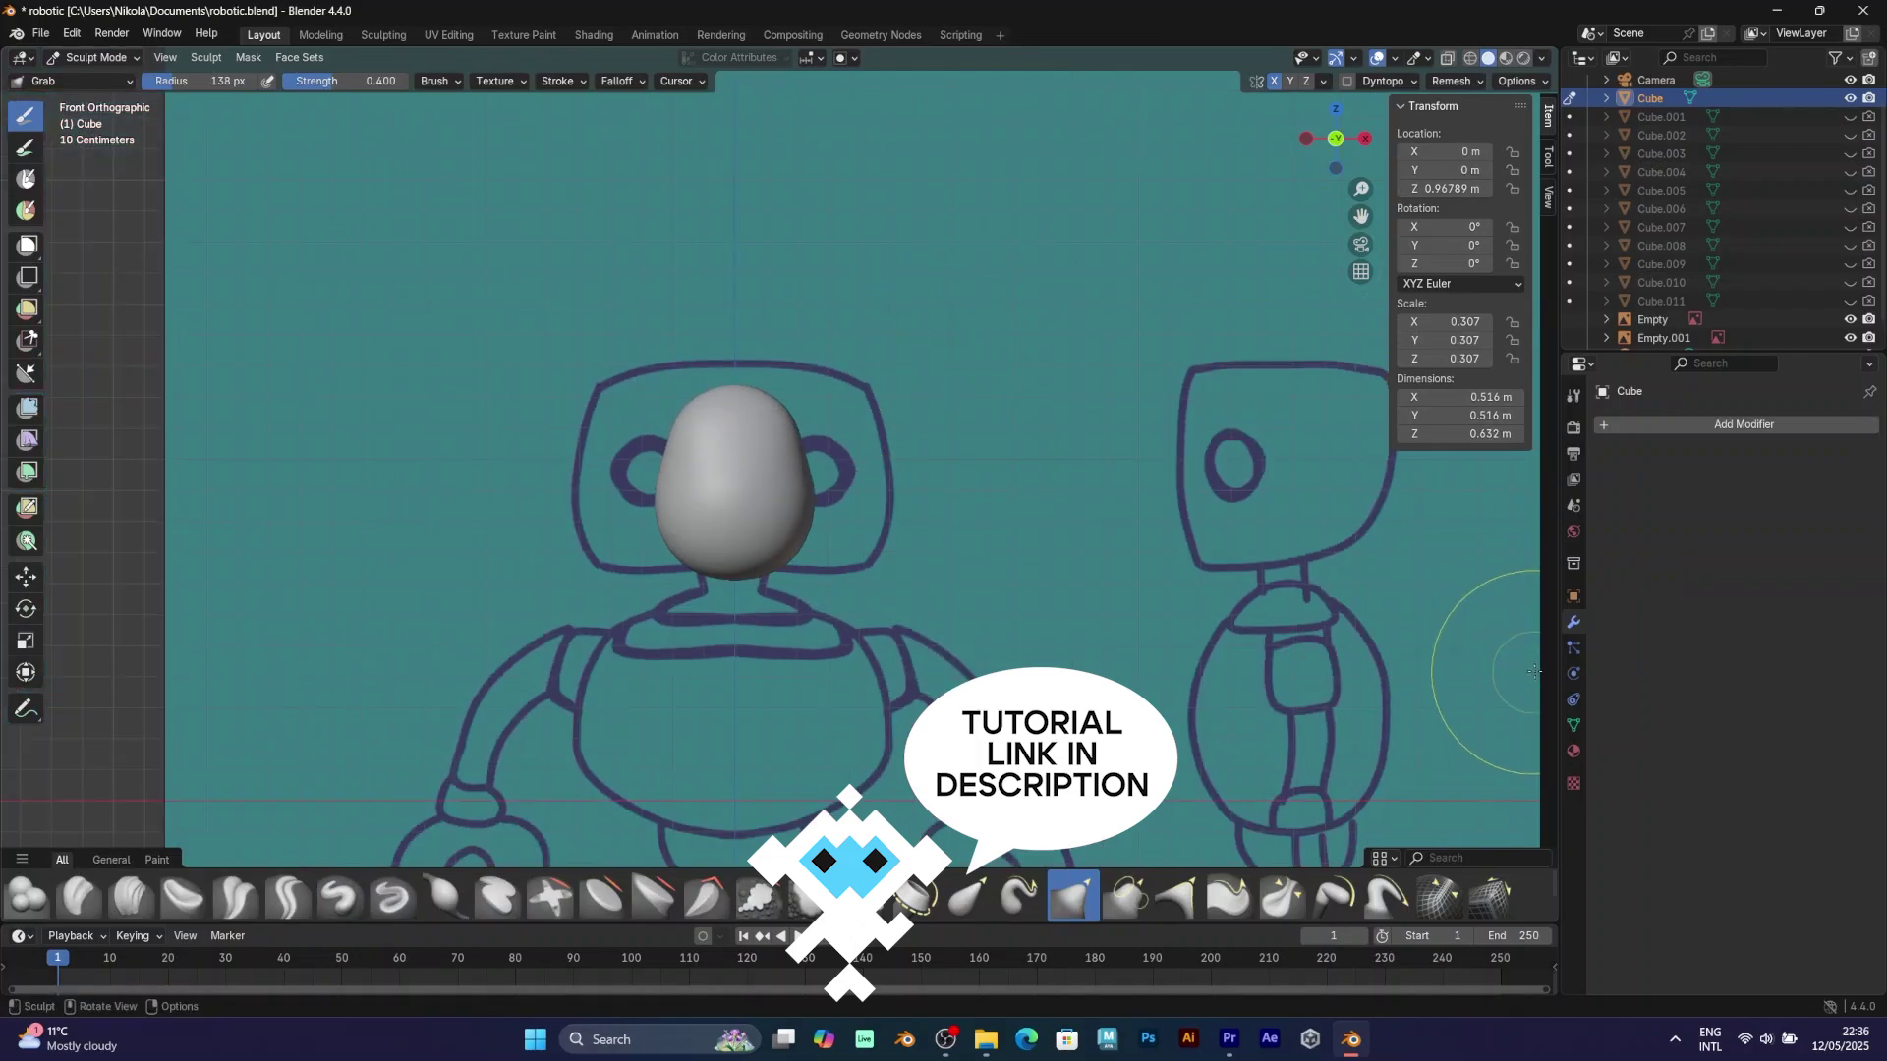
Shape the head's profile with the Grab brush in the right view, pulling its corners out to the side-view outline.
middle_drag(1044, 409, 862, 406)
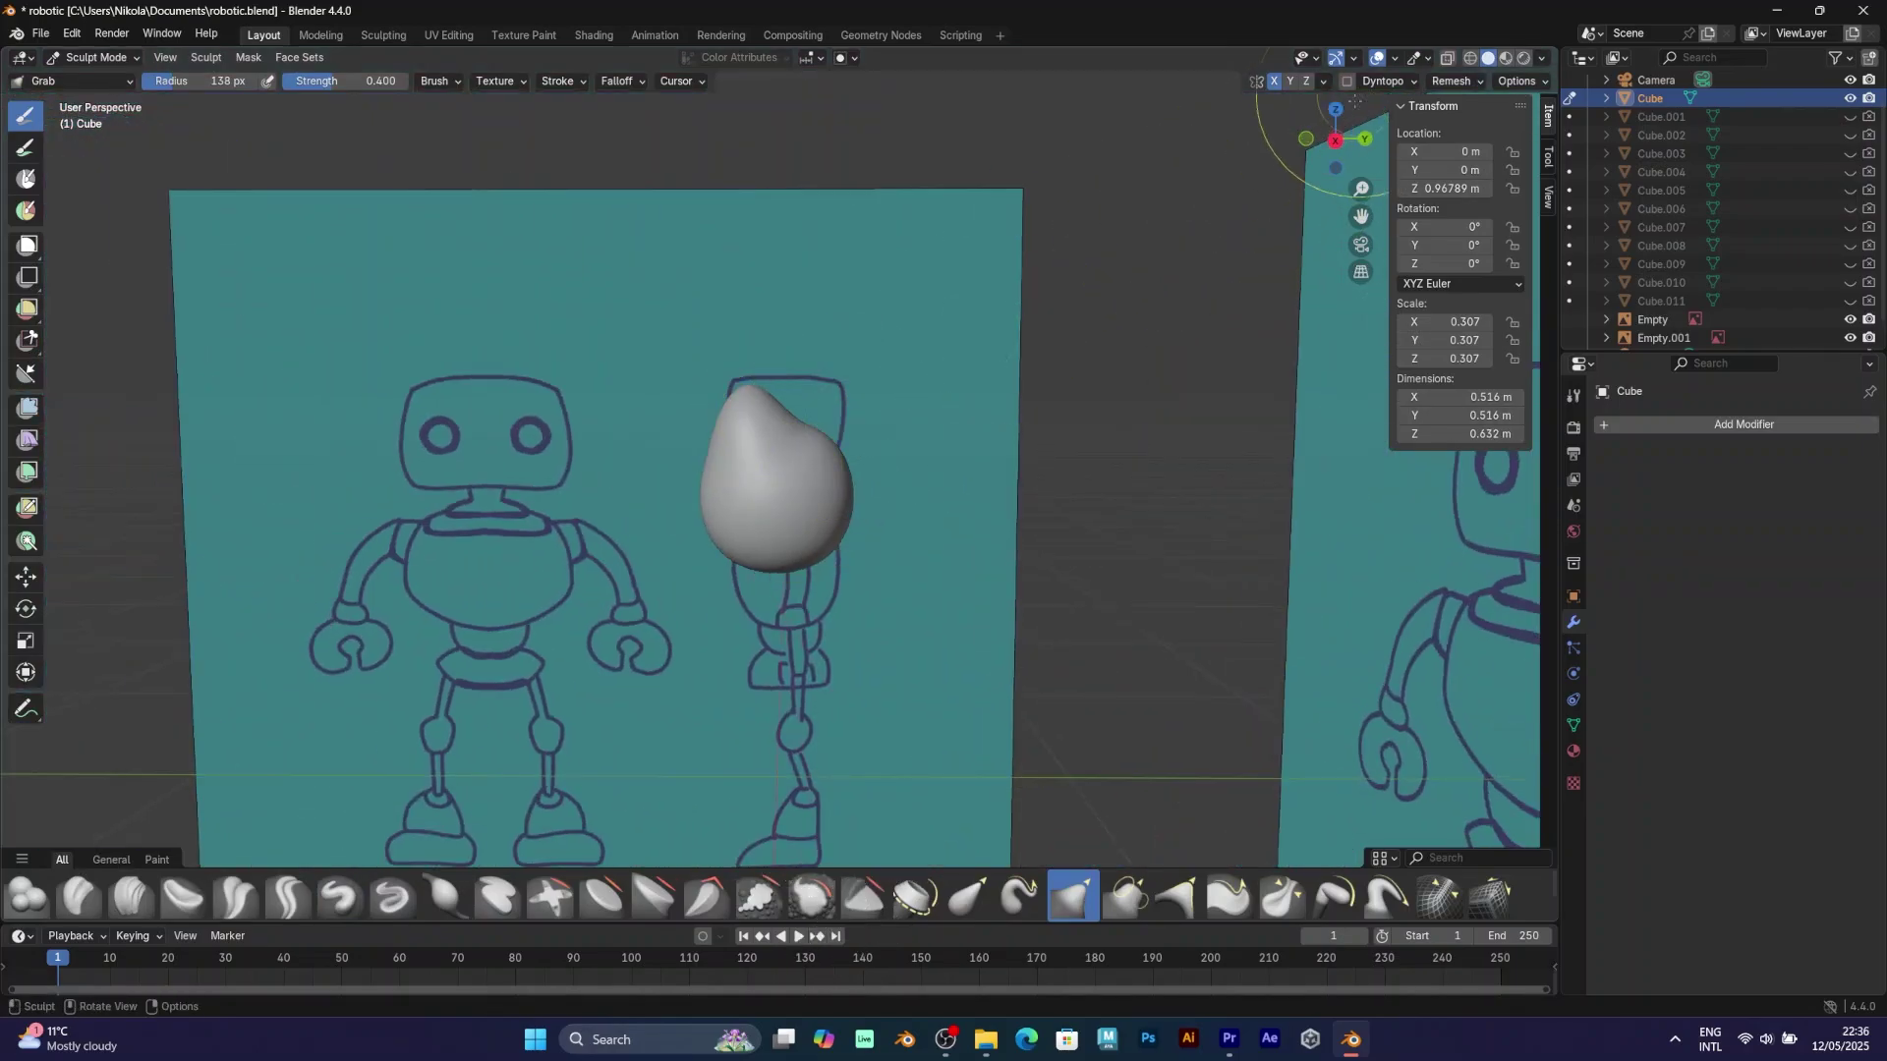
click(1335, 140)
drag(830, 439, 894, 356)
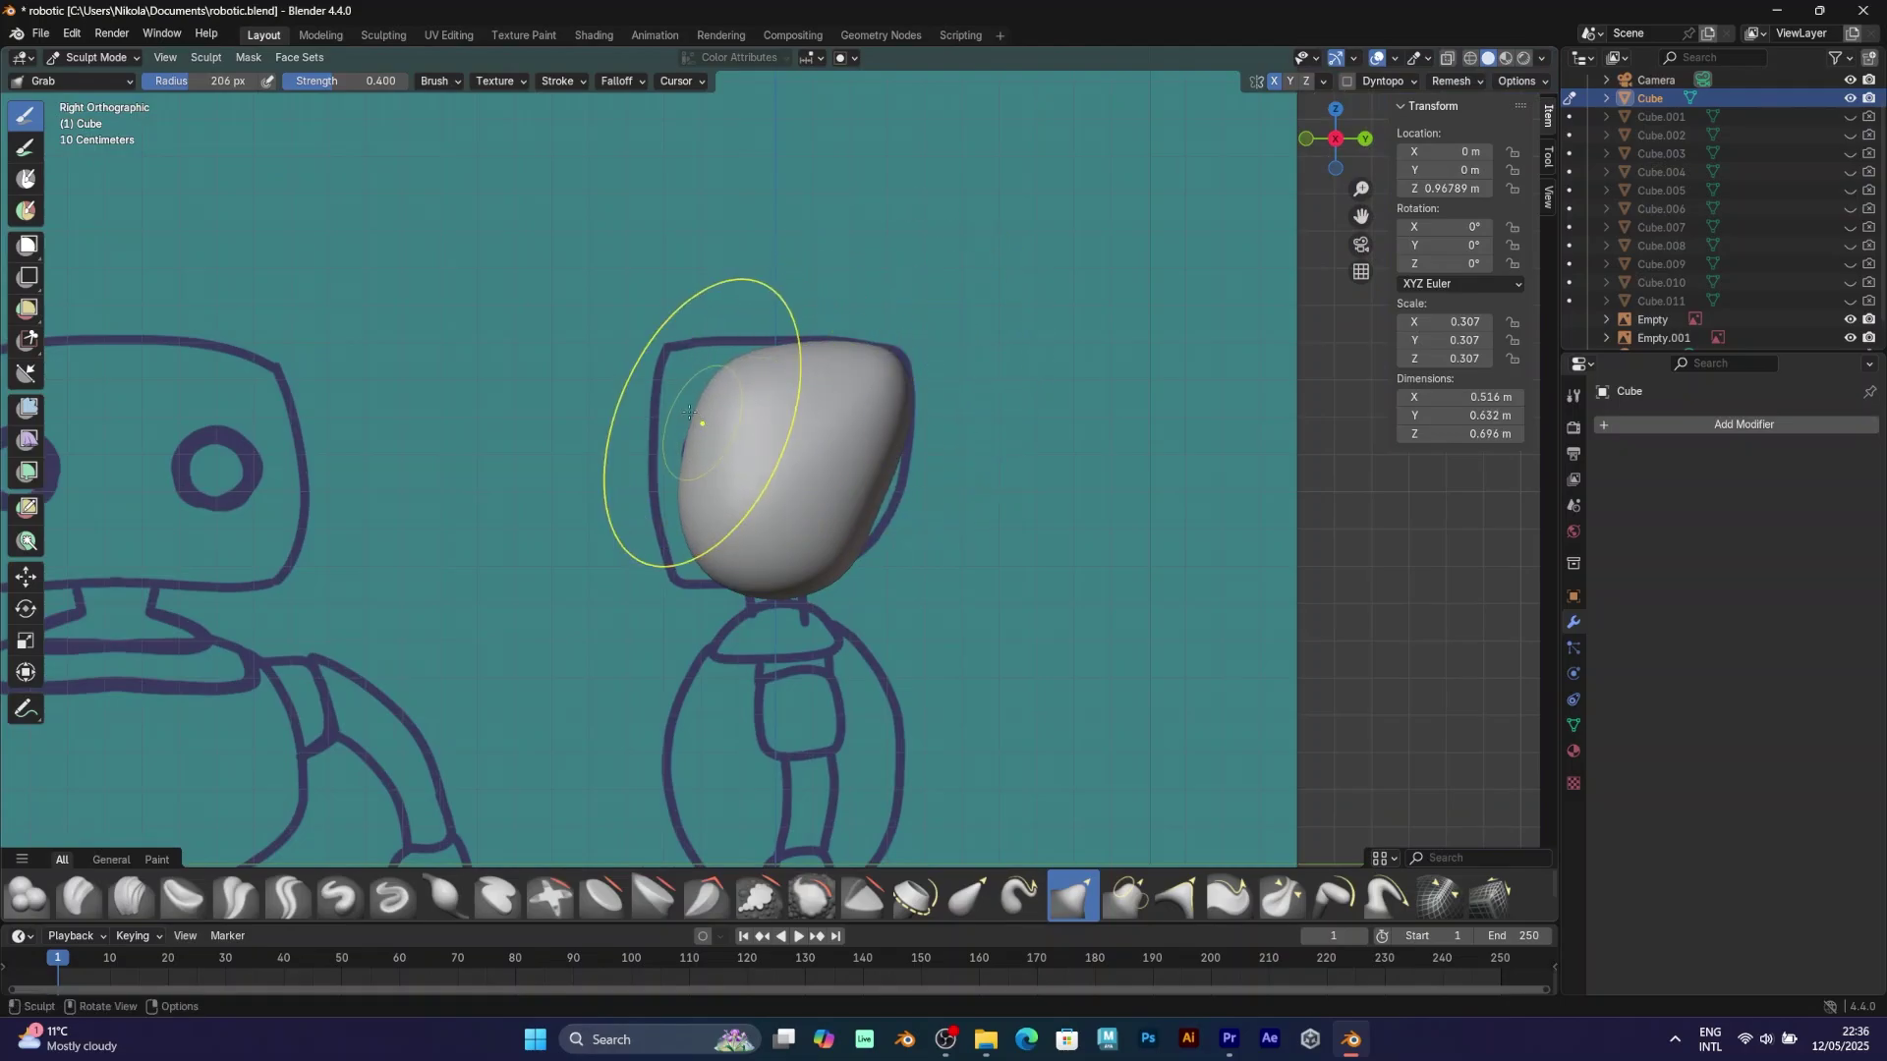
mouse_move(689, 411)
mouse_down()
mouse_move(709, 393)
mouse_move(652, 356)
mouse_up()
mouse_move(704, 531)
mouse_down()
mouse_move(682, 553)
mouse_move(798, 551)
mouse_up()
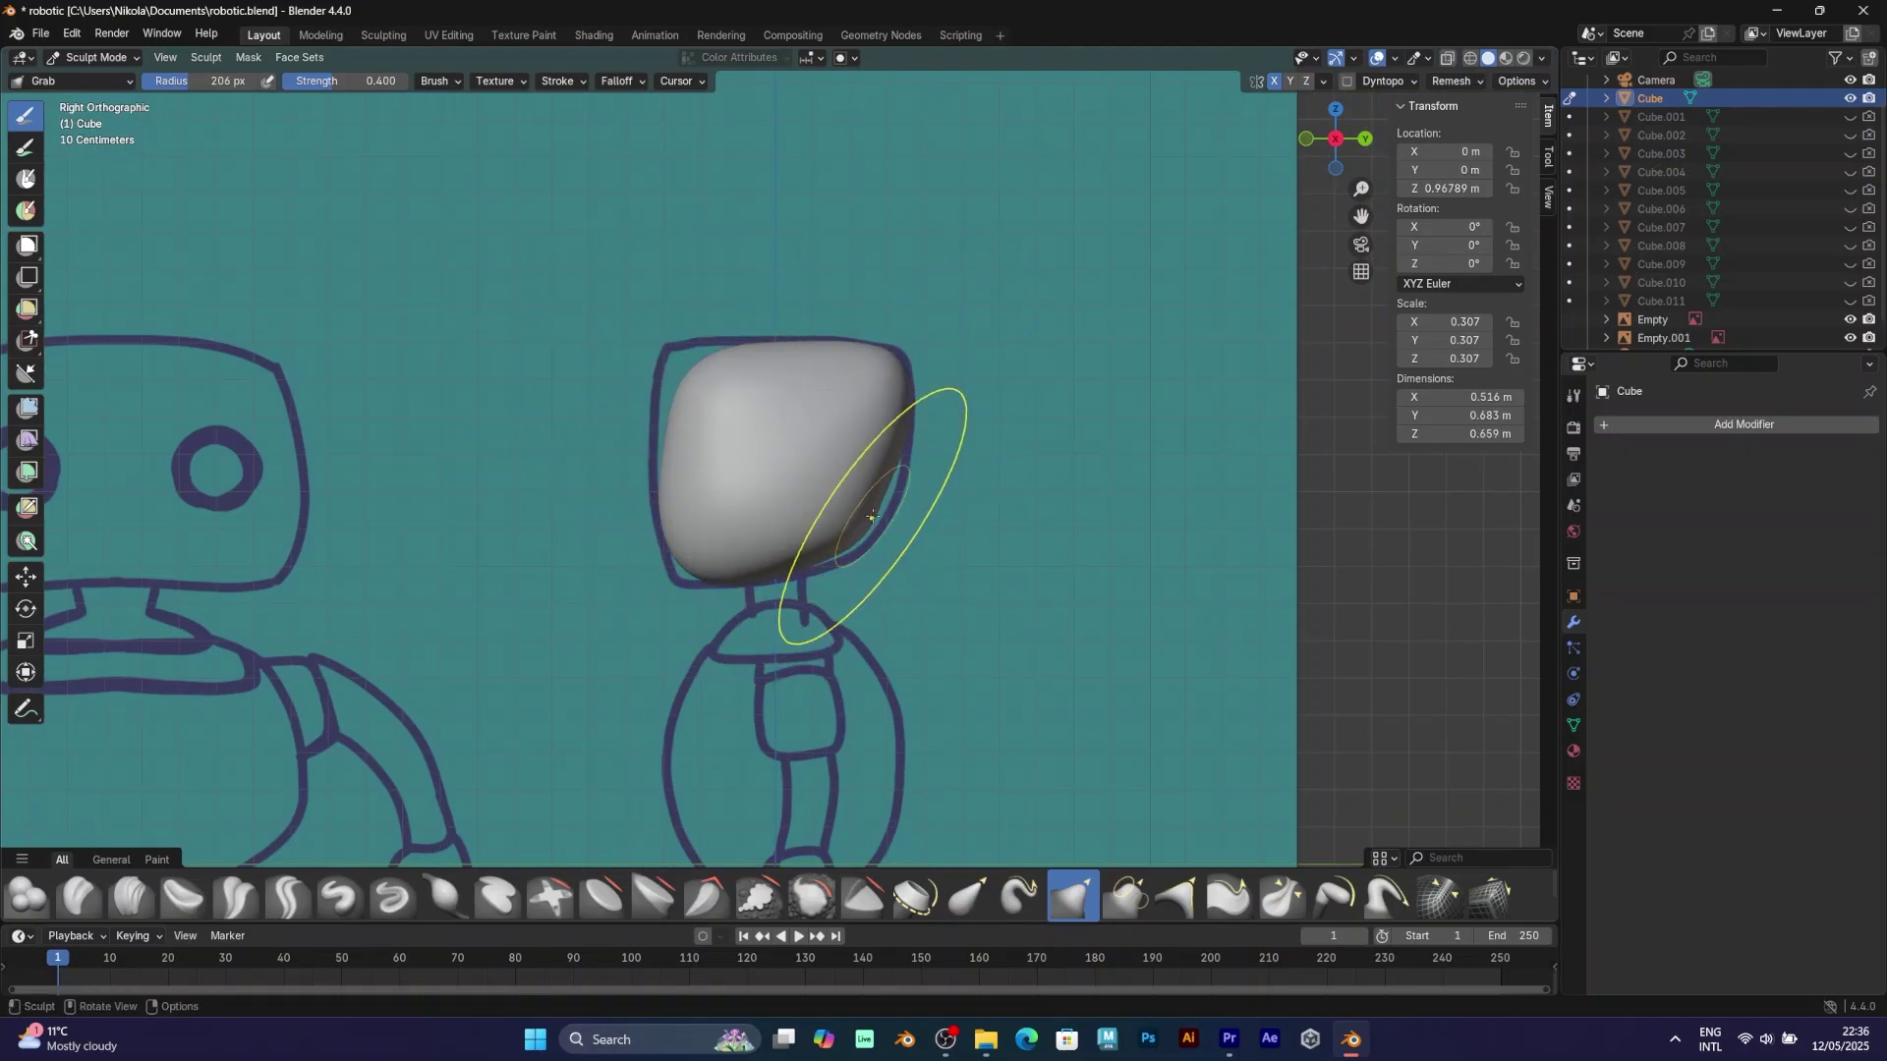
Widen the head with the Grab brush in the front view until its sides and corners fill the drawn outline.
click(1307, 139)
mouse_move(798, 423)
mouse_down()
mouse_move(801, 394)
mouse_move(862, 405)
mouse_move(818, 434)
mouse_move(912, 397)
mouse_move(801, 536)
mouse_move(824, 554)
mouse_move(754, 562)
mouse_up()
drag(548, 519, 560, 519)
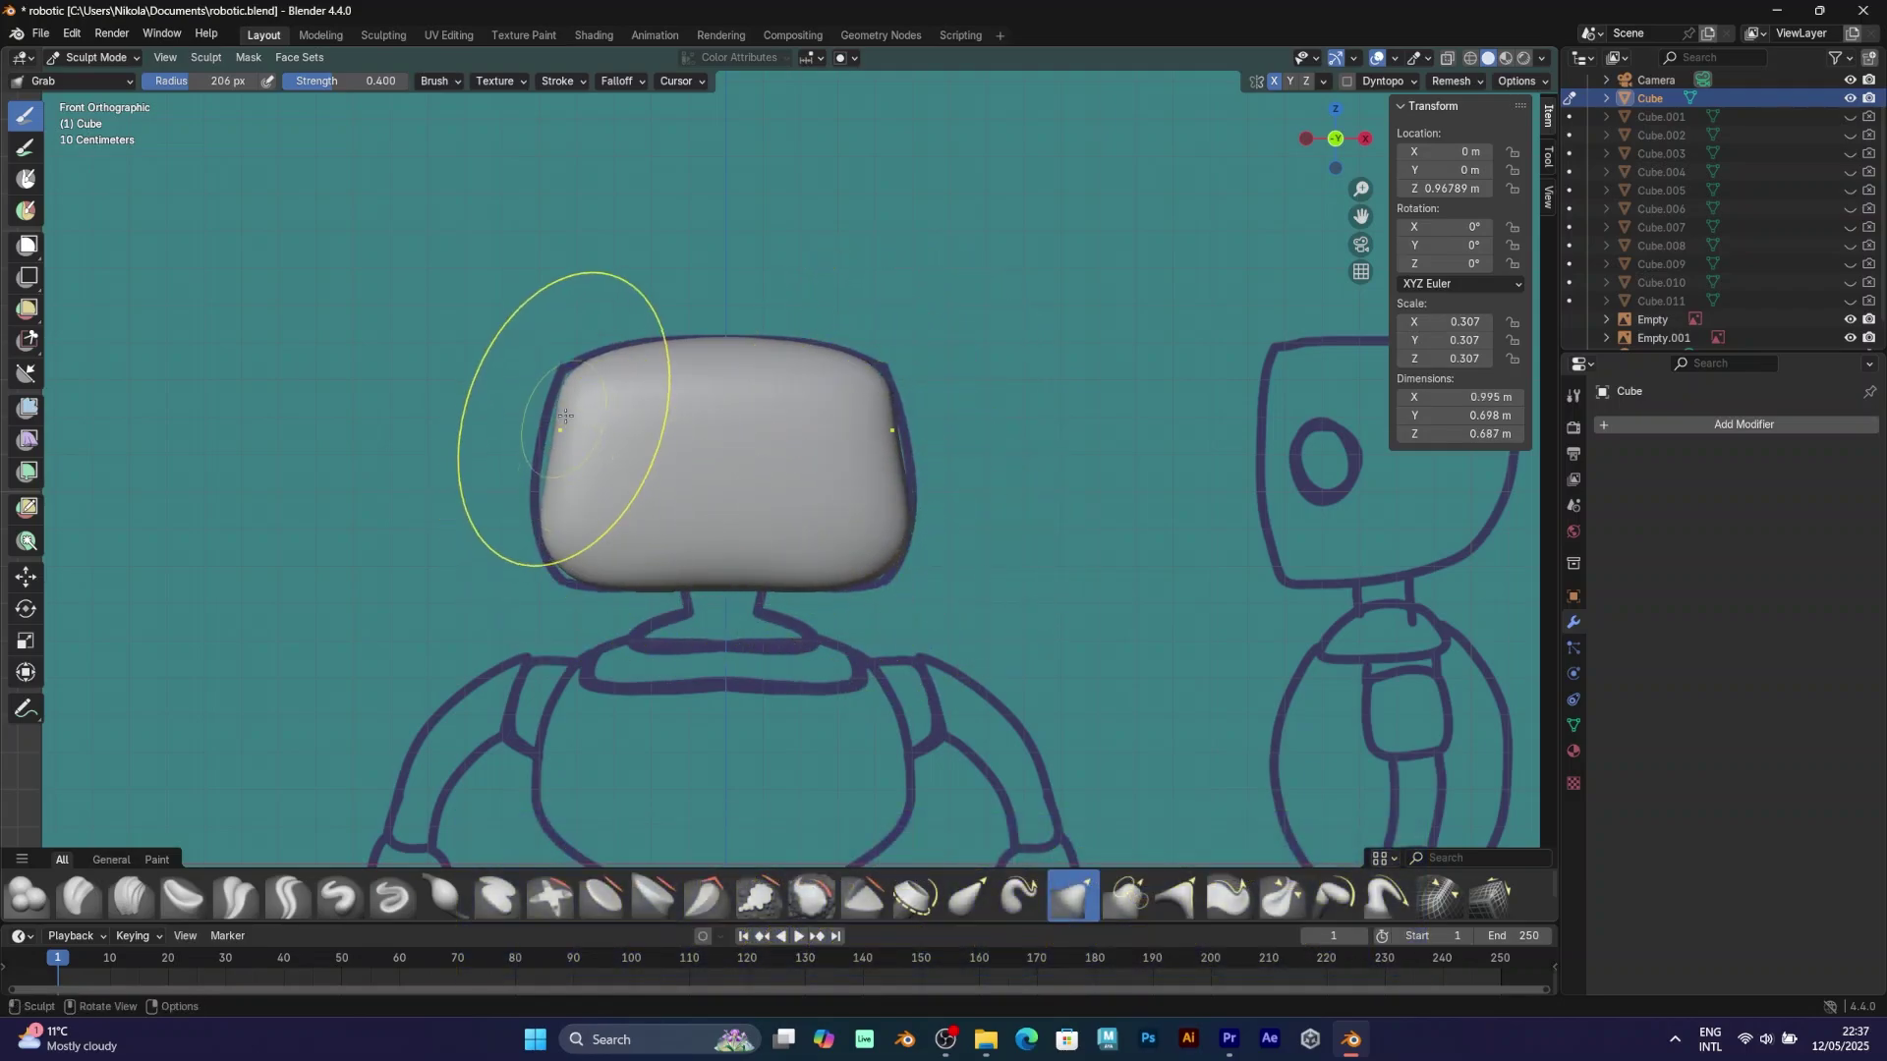
drag(564, 415, 591, 557)
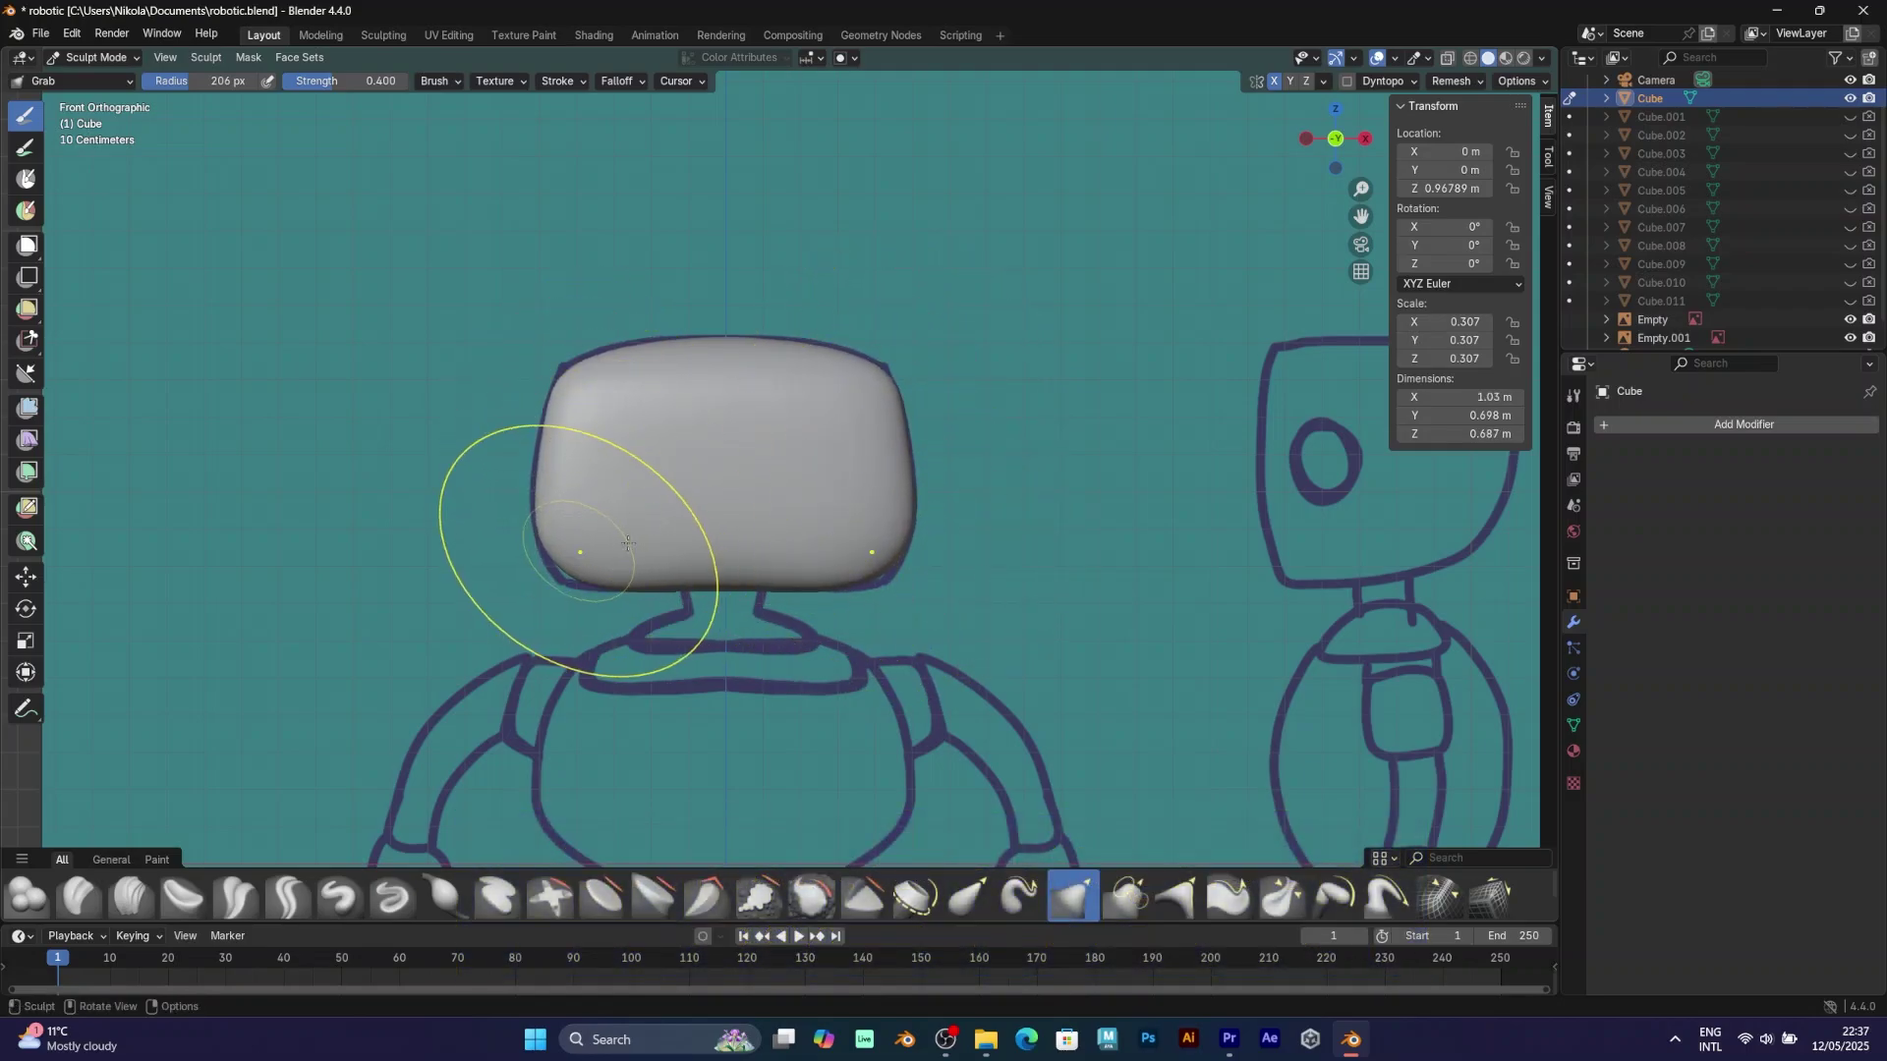
mouse_move(963, 478)
middle_down()
mouse_move(962, 604)
mouse_move(1001, 456)
middle_up()
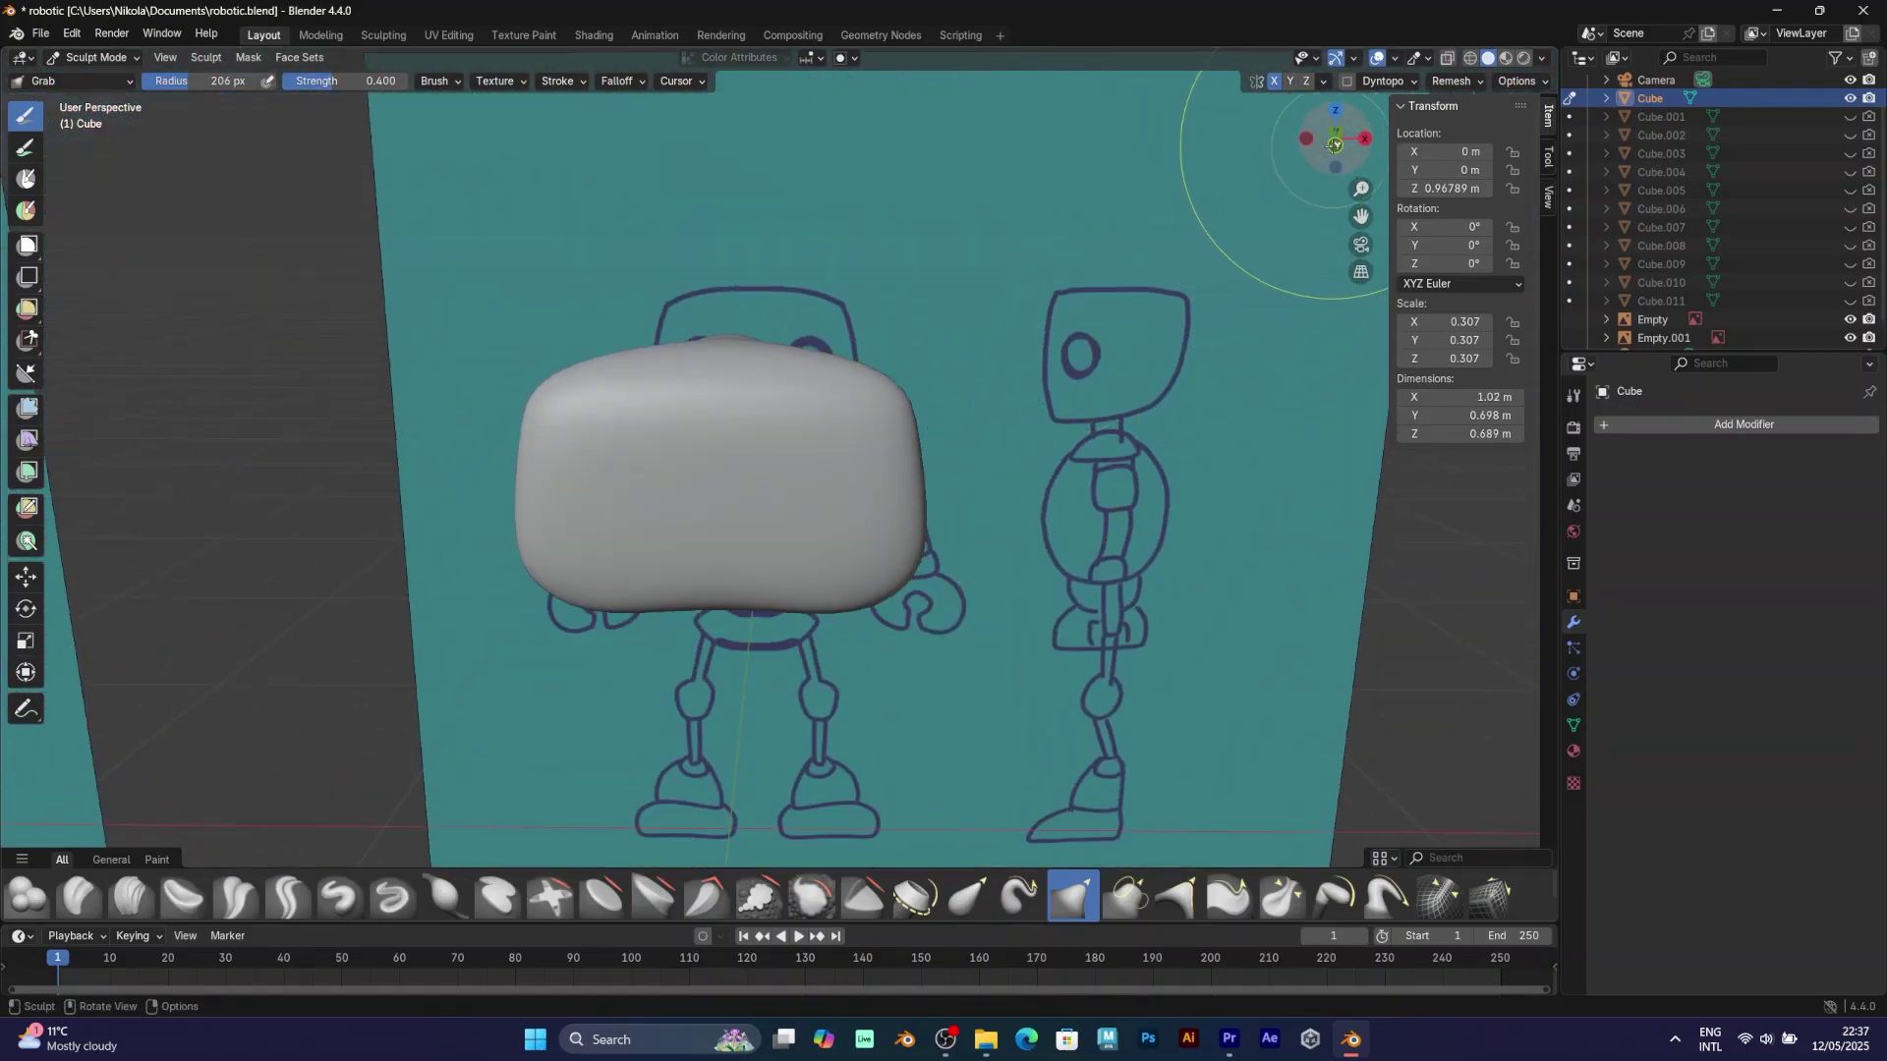
click(1335, 143)
Add a cube and move it down along Z to about -3.41 m, below the reference image.
scroll(667, 322, up, 2)
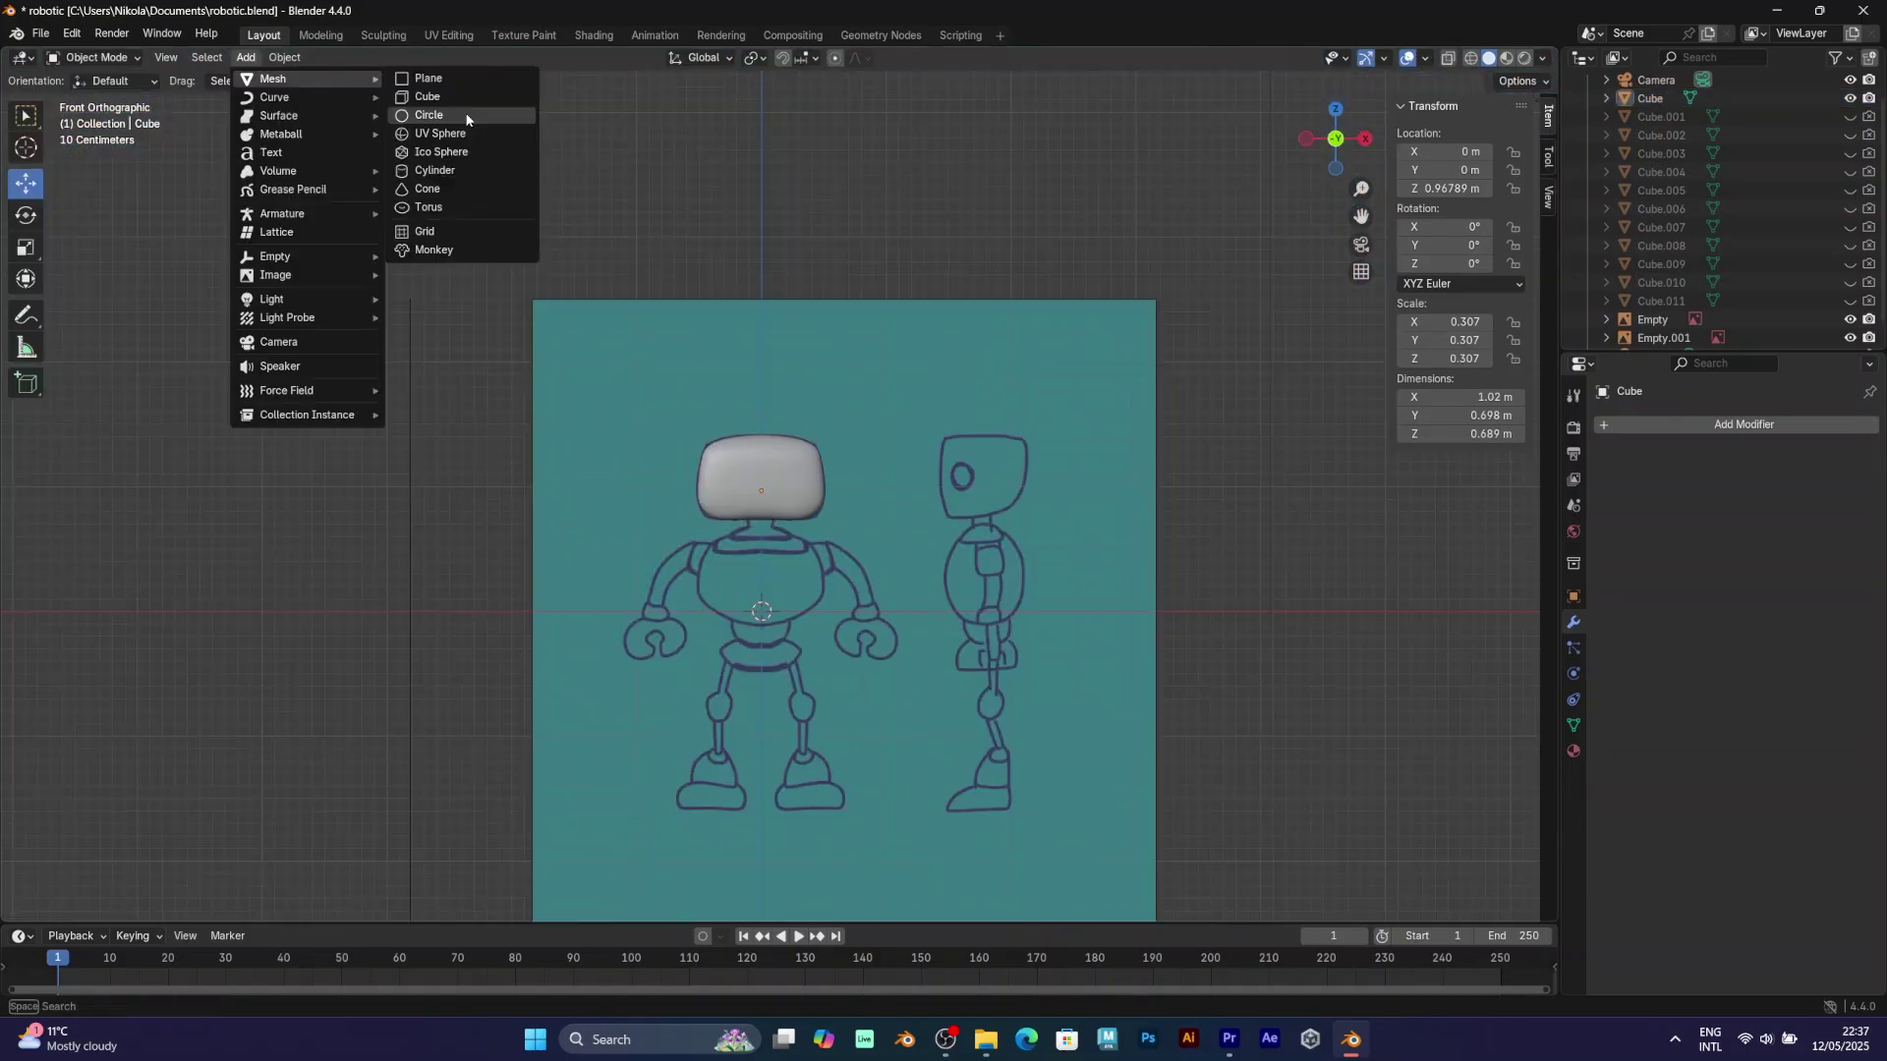
click(432, 97)
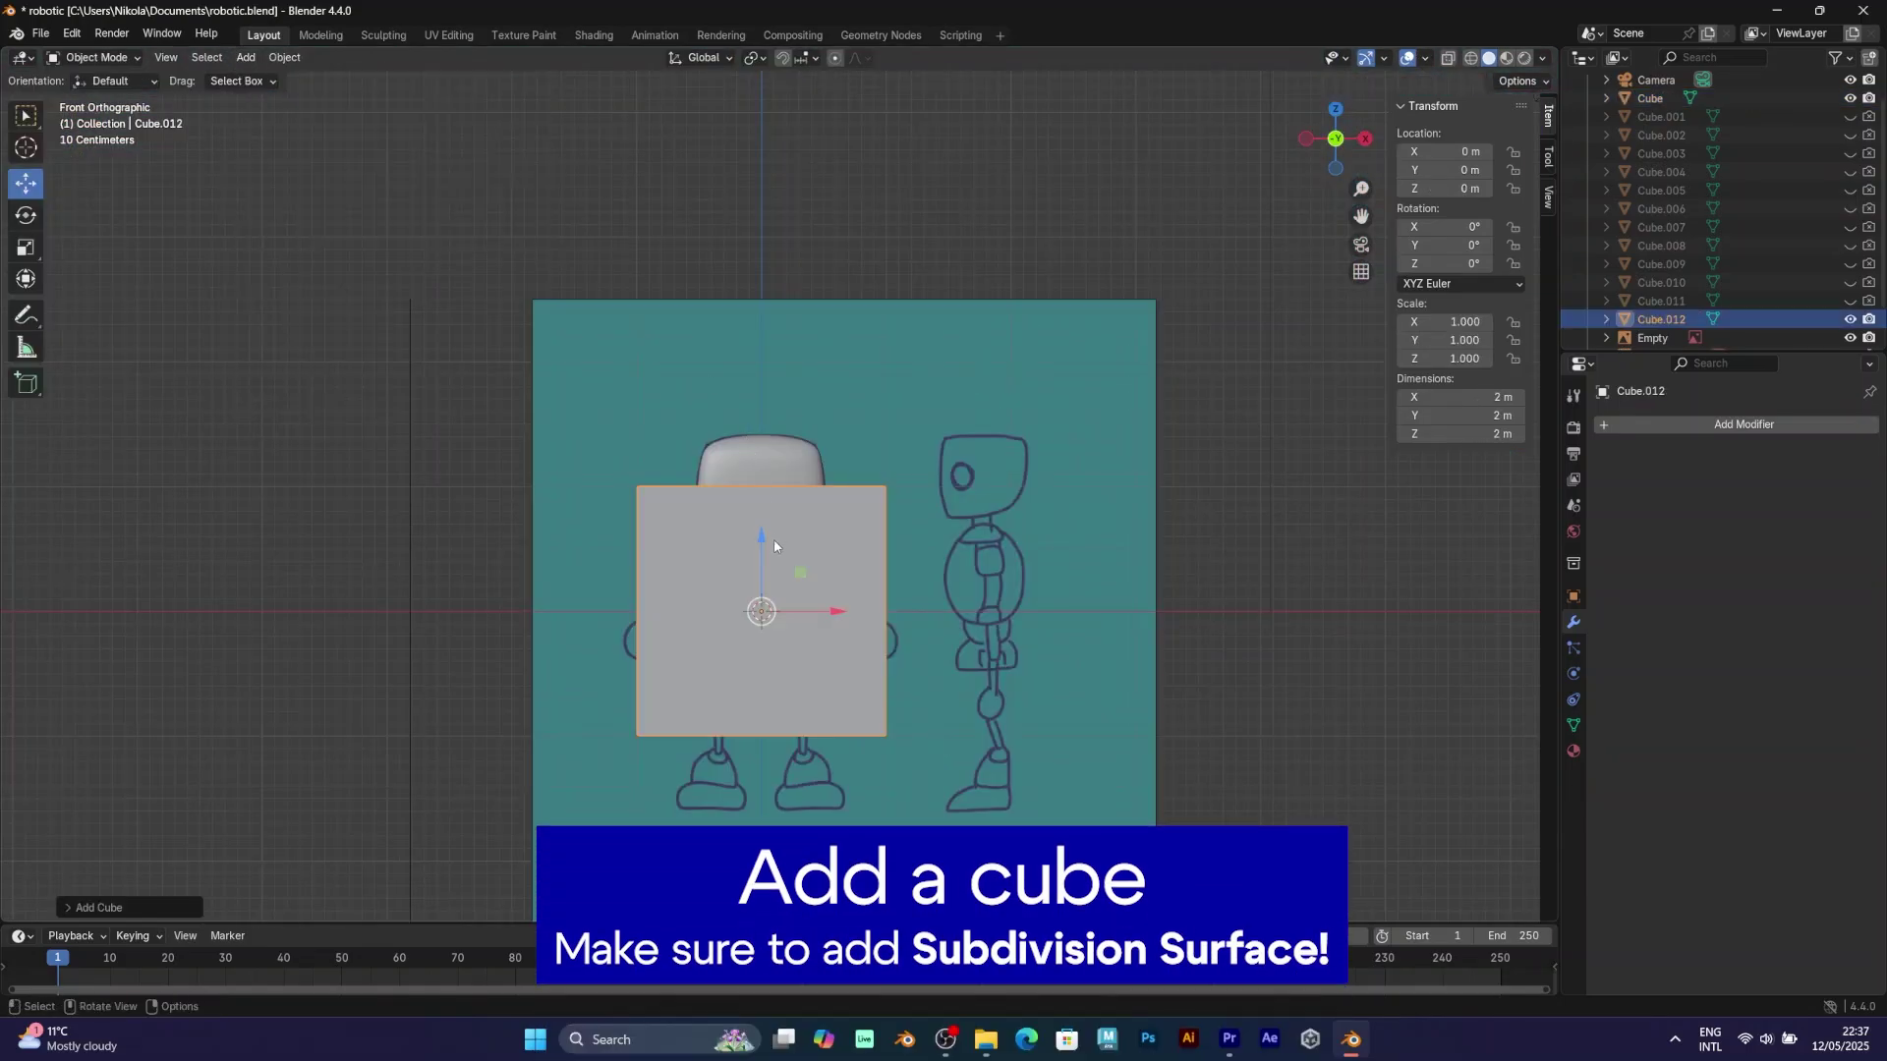
drag(770, 545, 763, 890)
scroll(791, 789, down, 4)
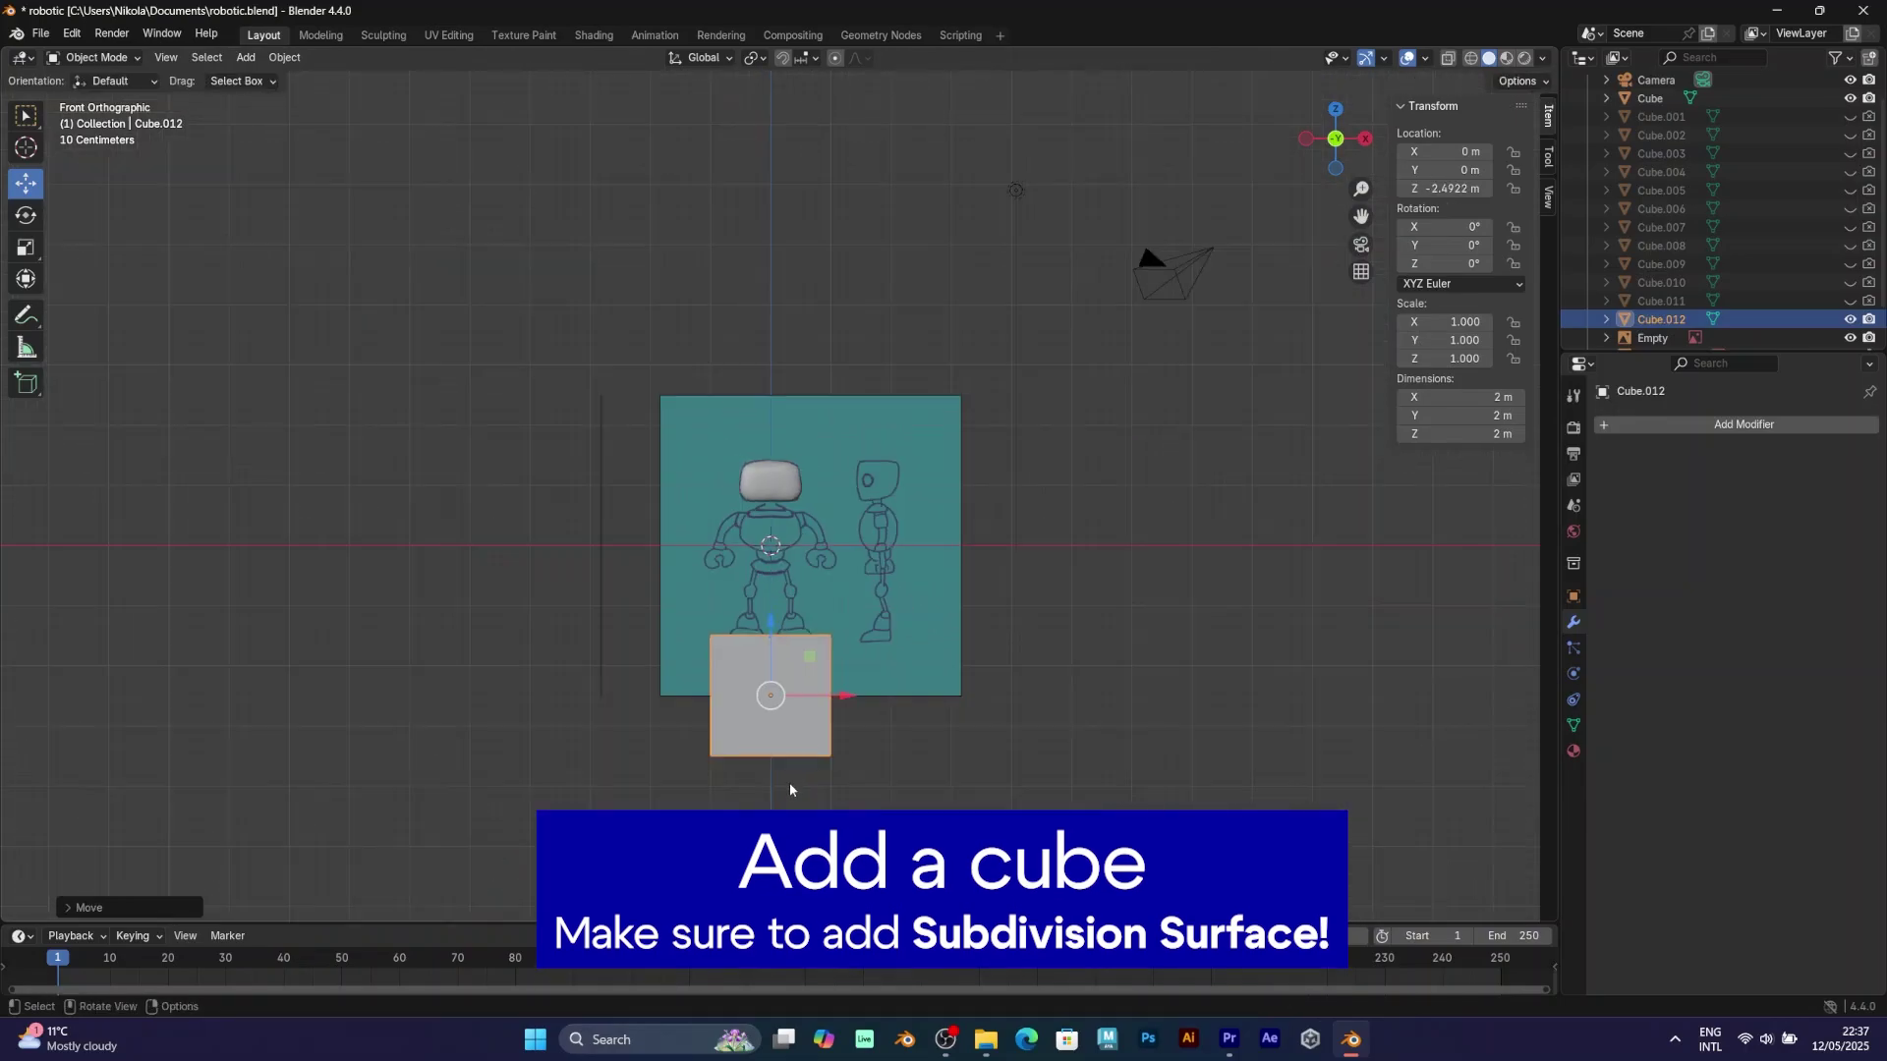
drag(772, 625, 772, 680)
Add a Subdivision Surface modifier with 4 viewport levels to the new cube and shade it smooth.
click(1744, 423)
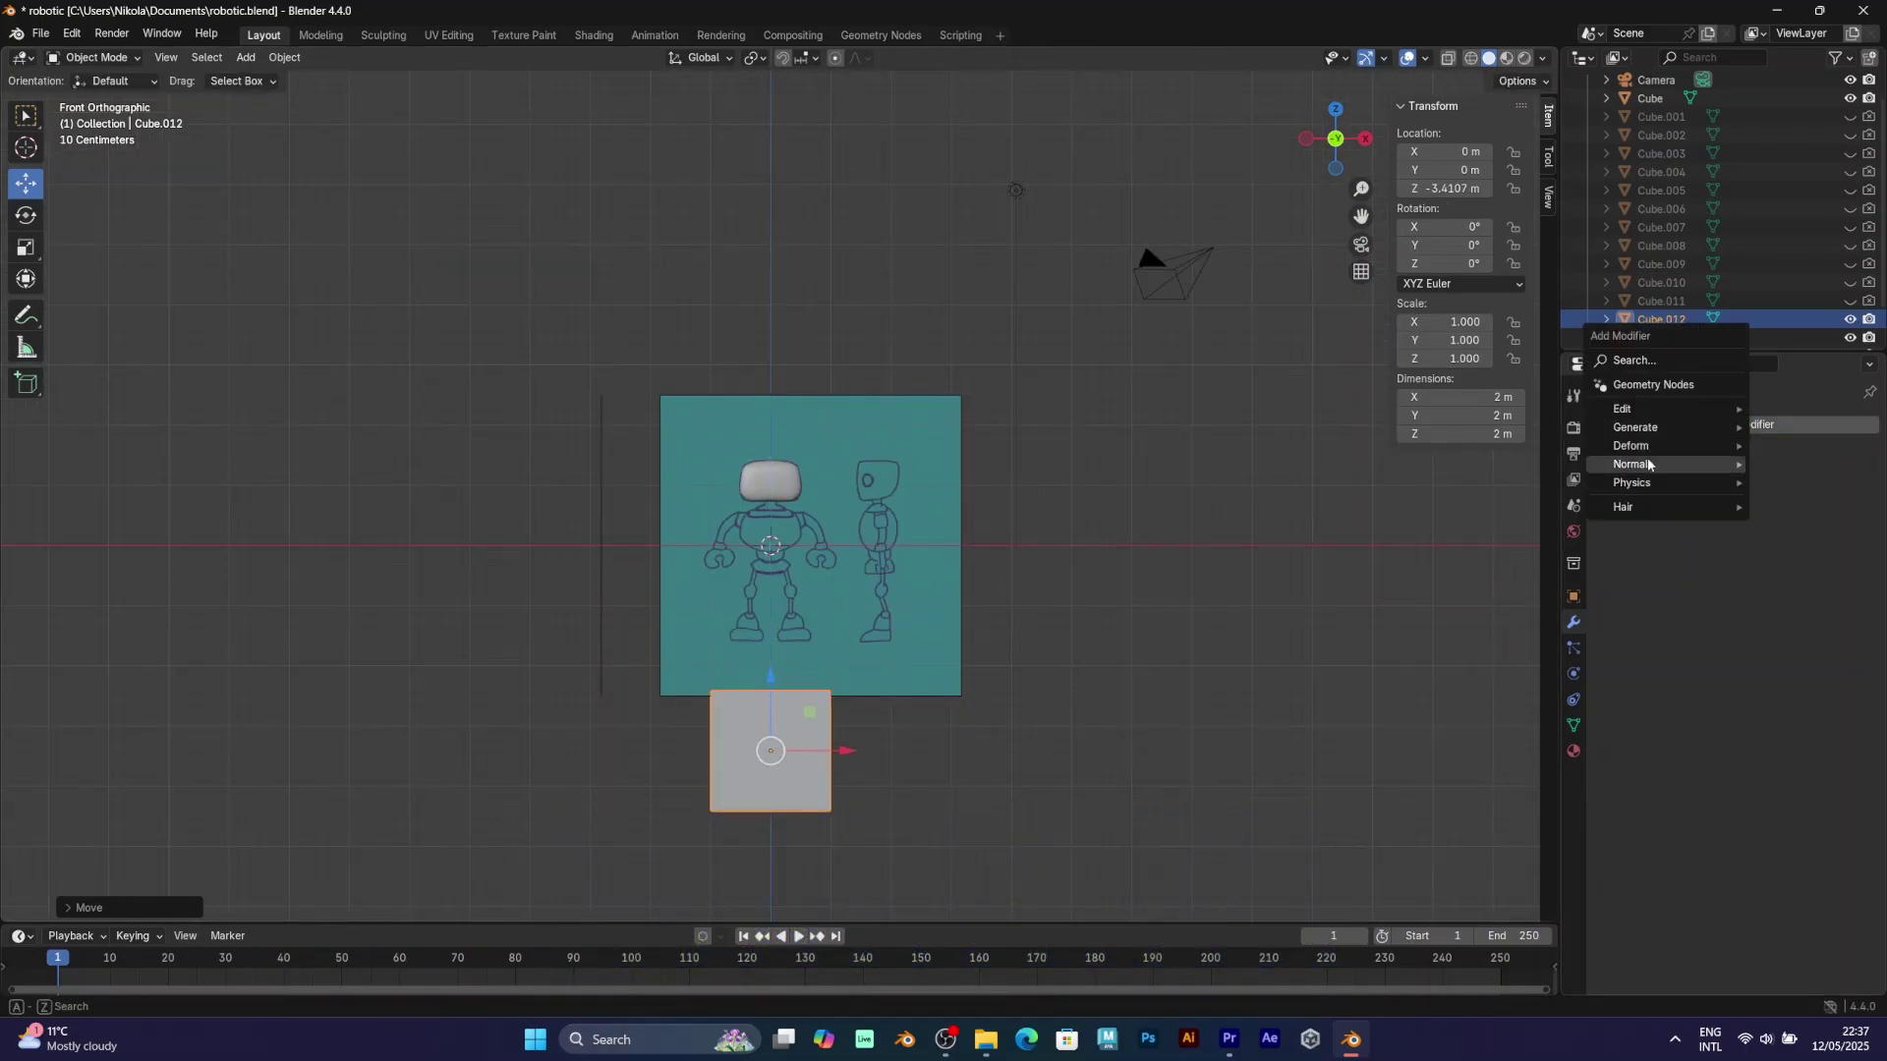
mouse_move(1648, 435)
click(1484, 666)
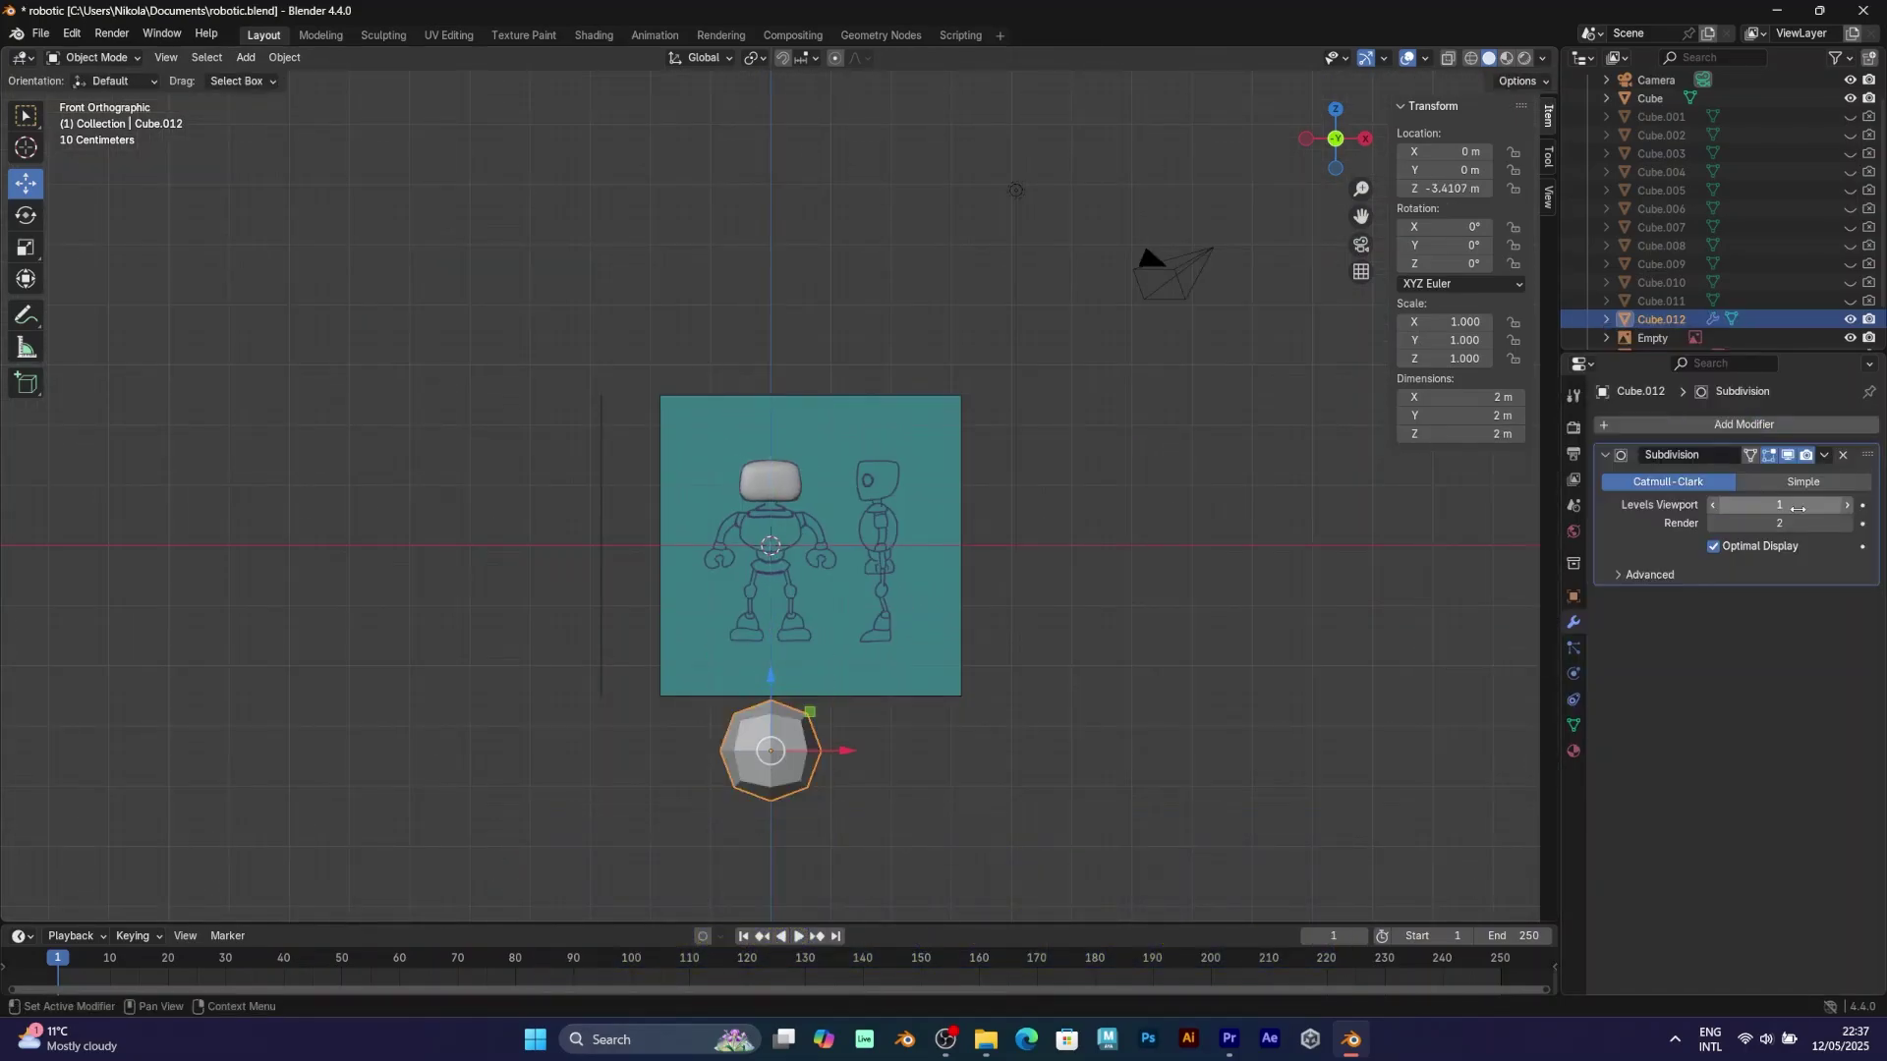
right_click(771, 751)
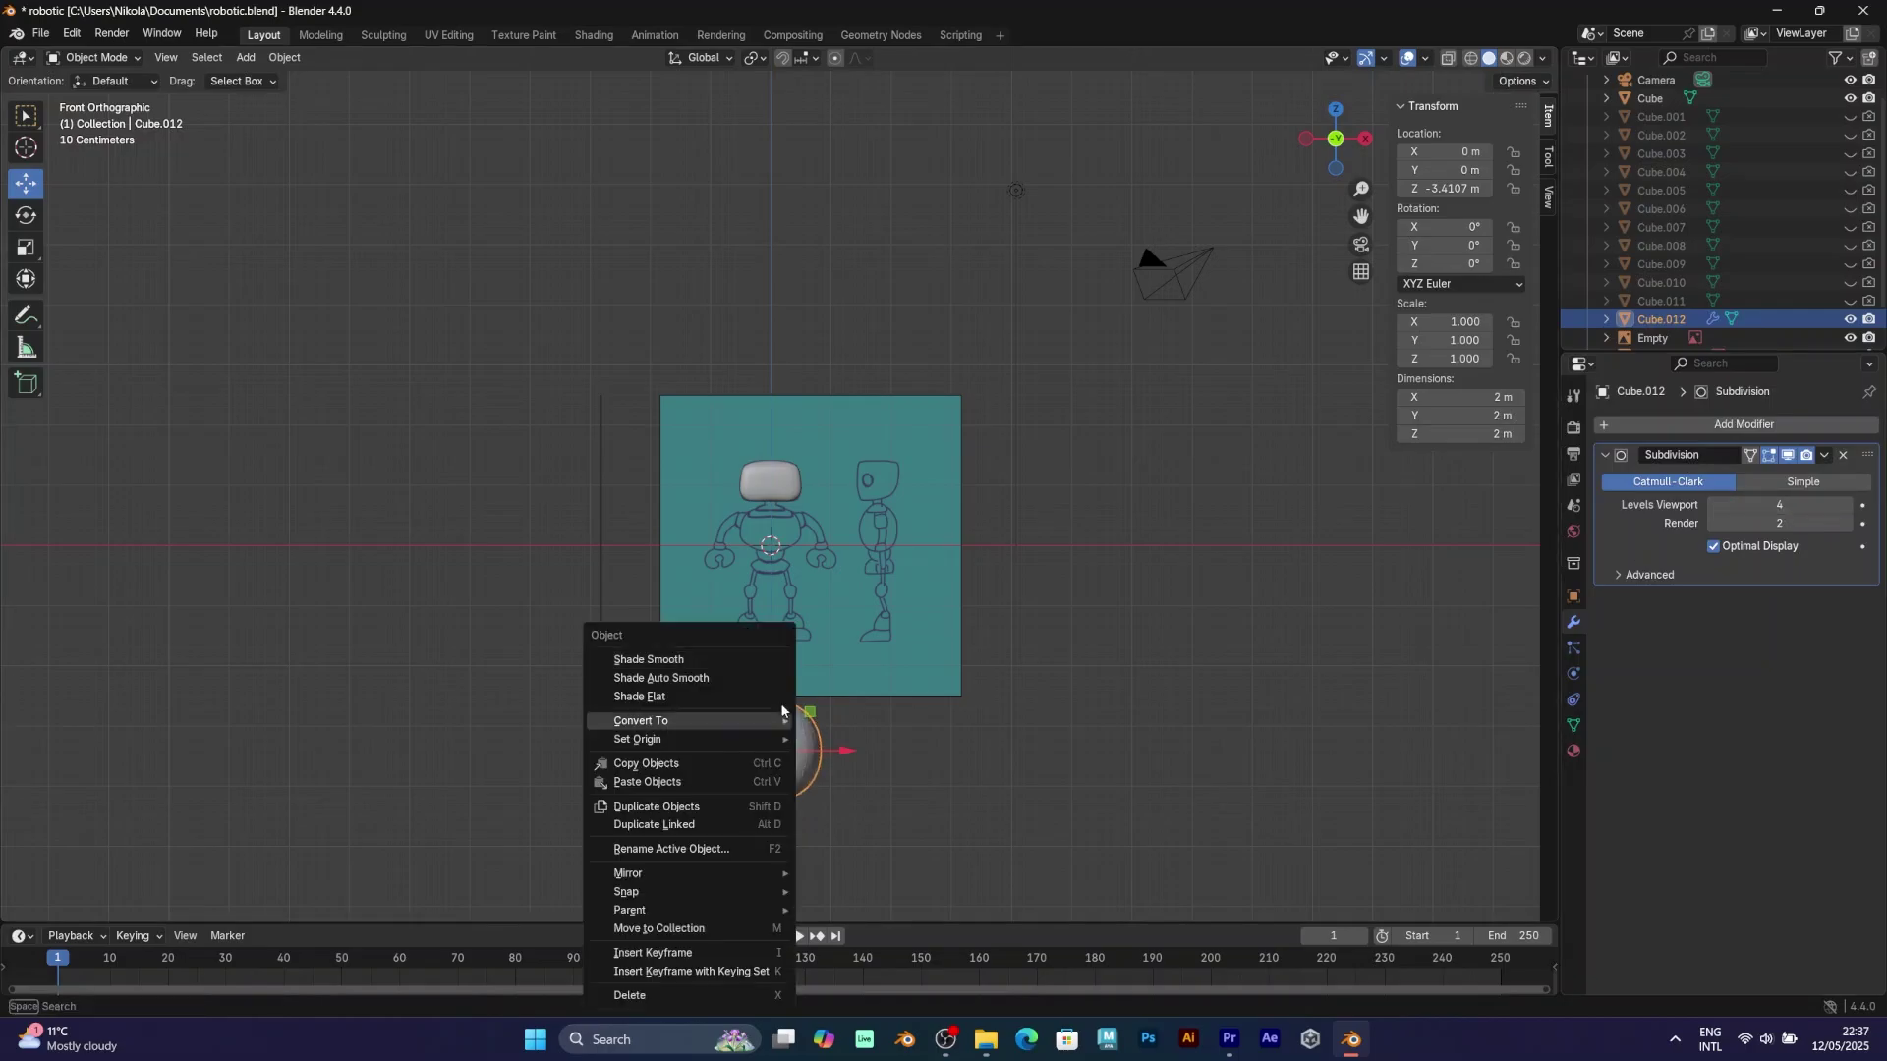
click(763, 659)
Duplicate the smooth sphere onto the robot's torso at about Z 0.278 m and scale the copy to about 0.452.
key(shift+d)
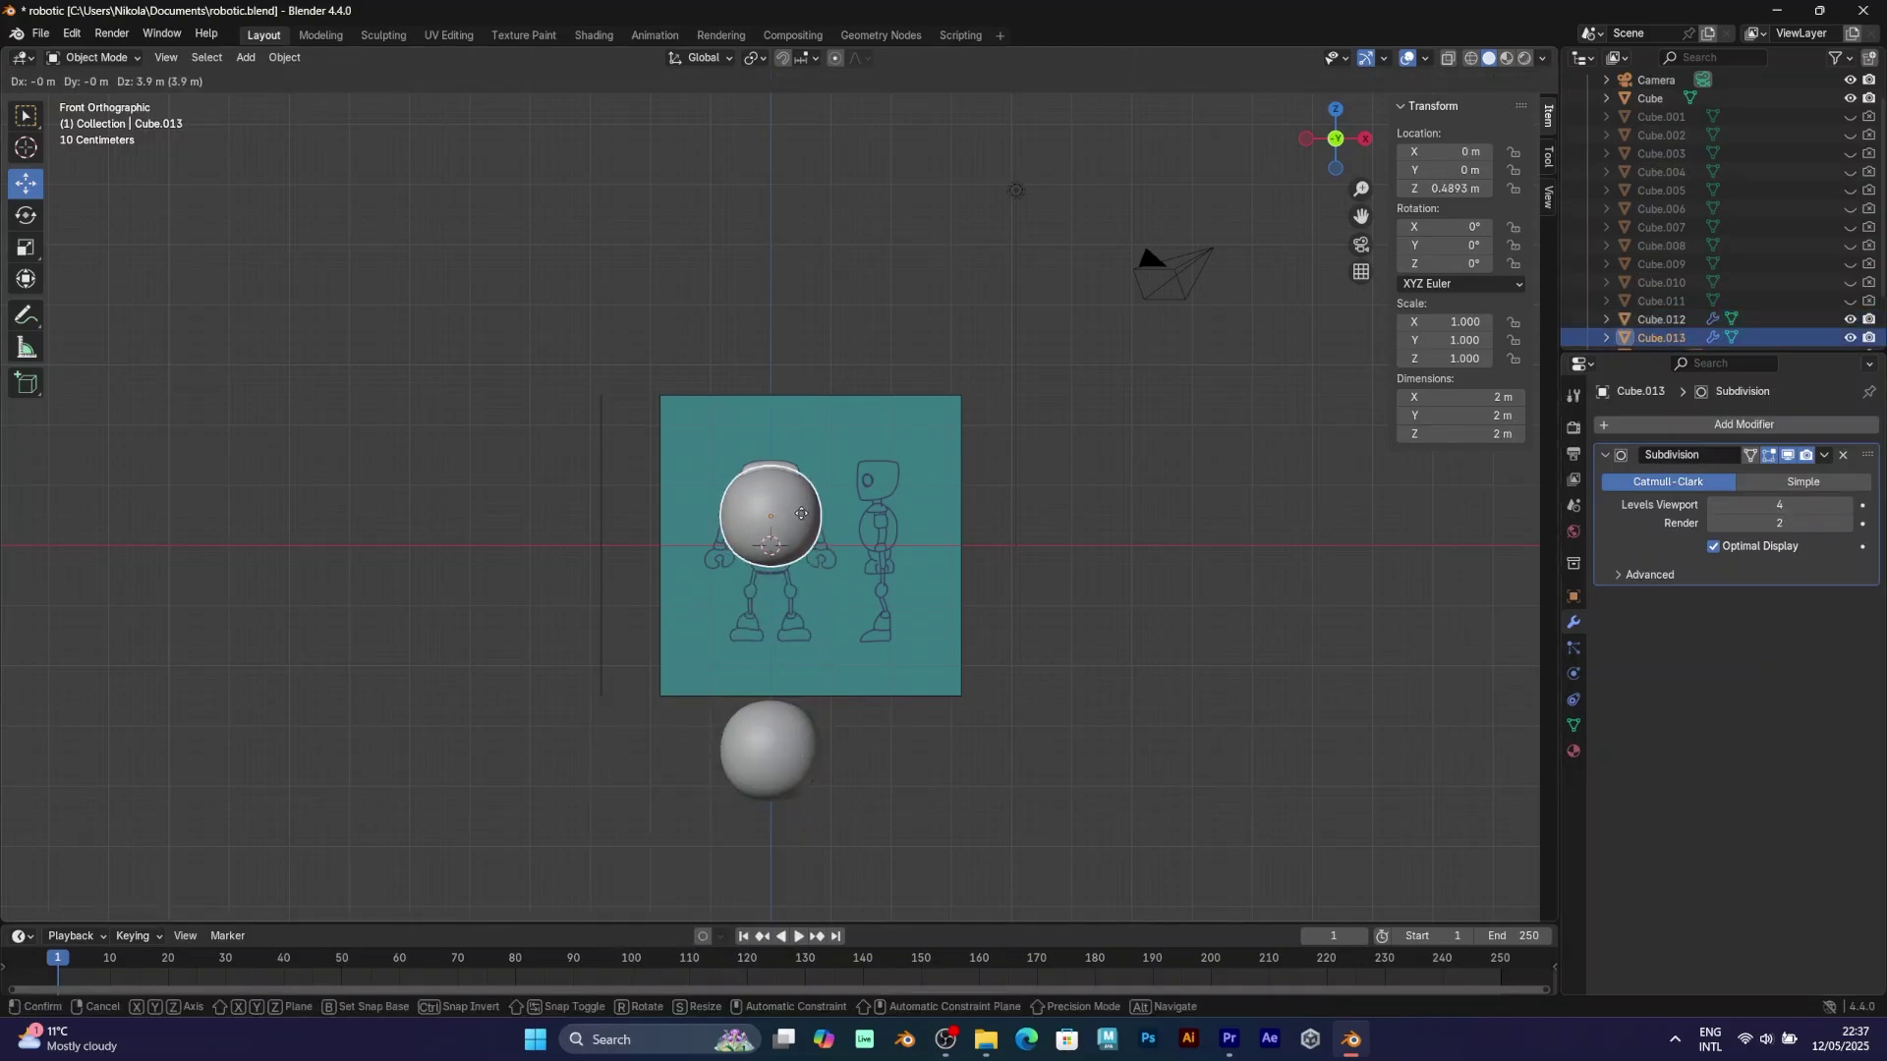
click(802, 513)
key(s)
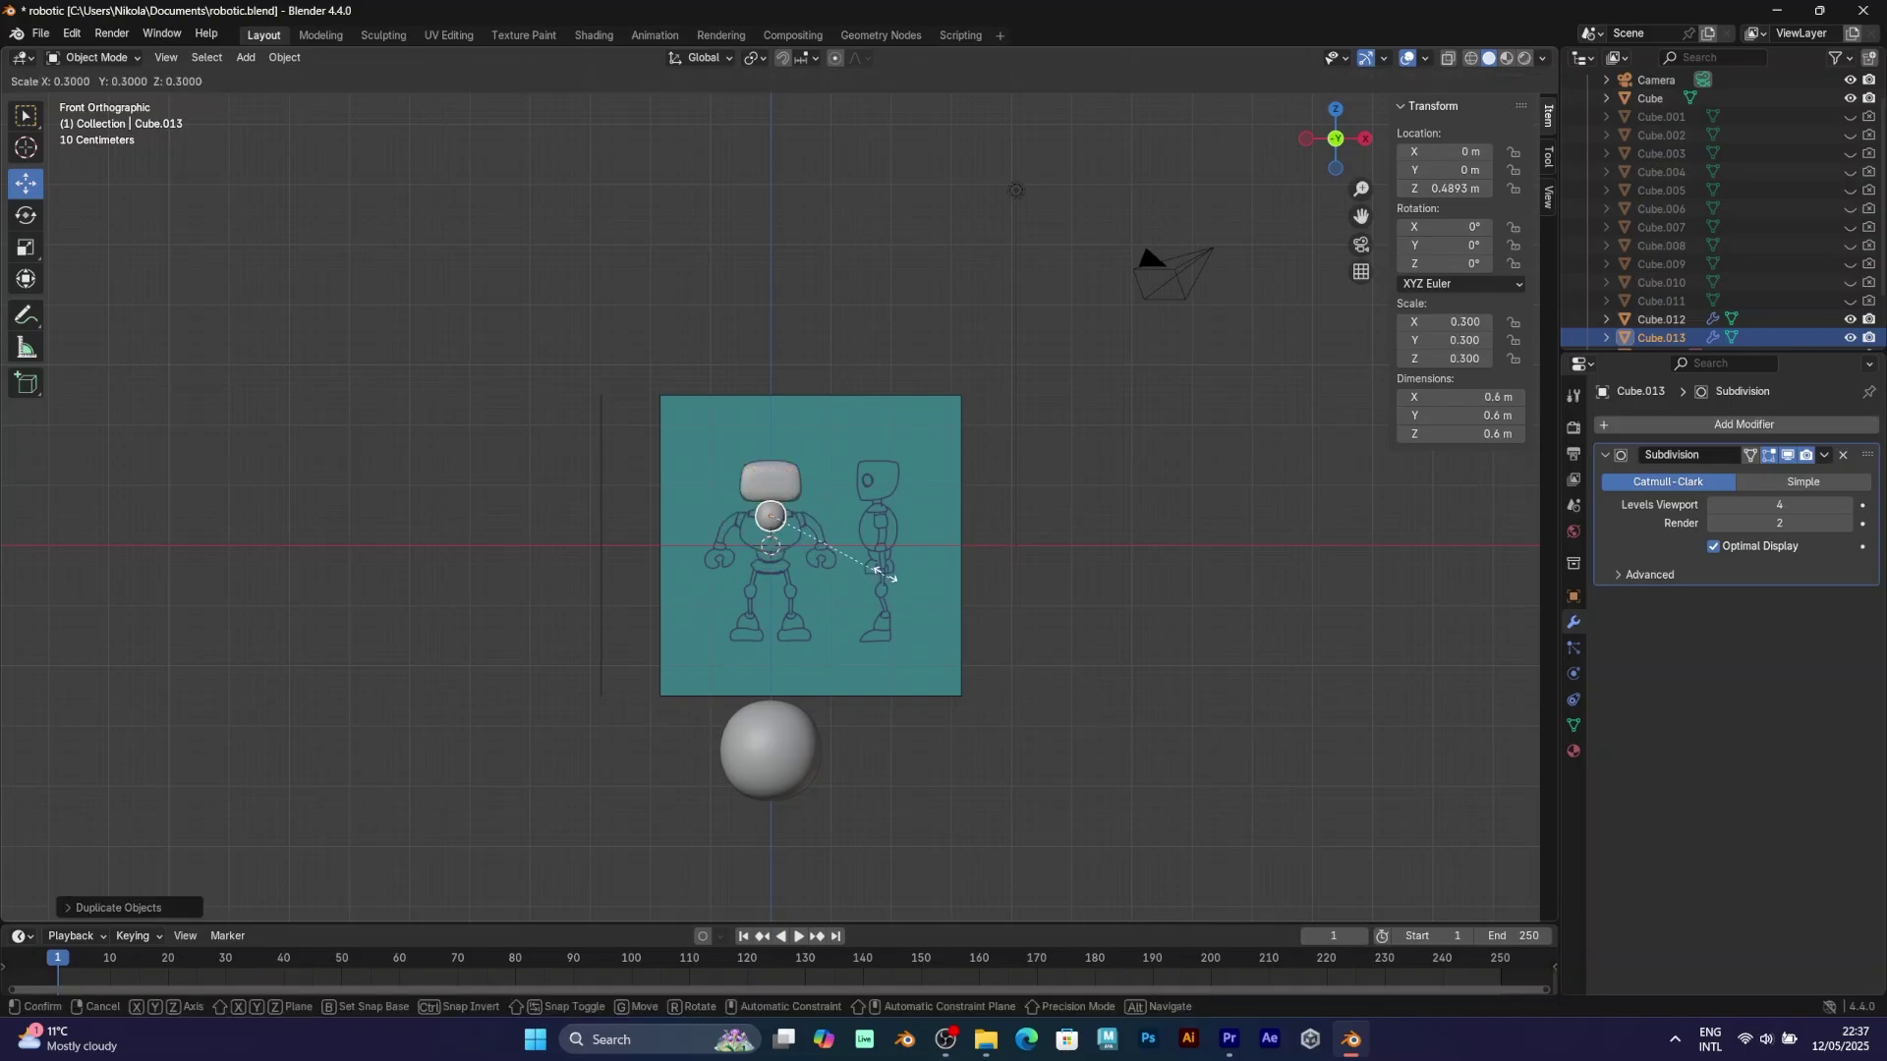
click(838, 544)
key(s)
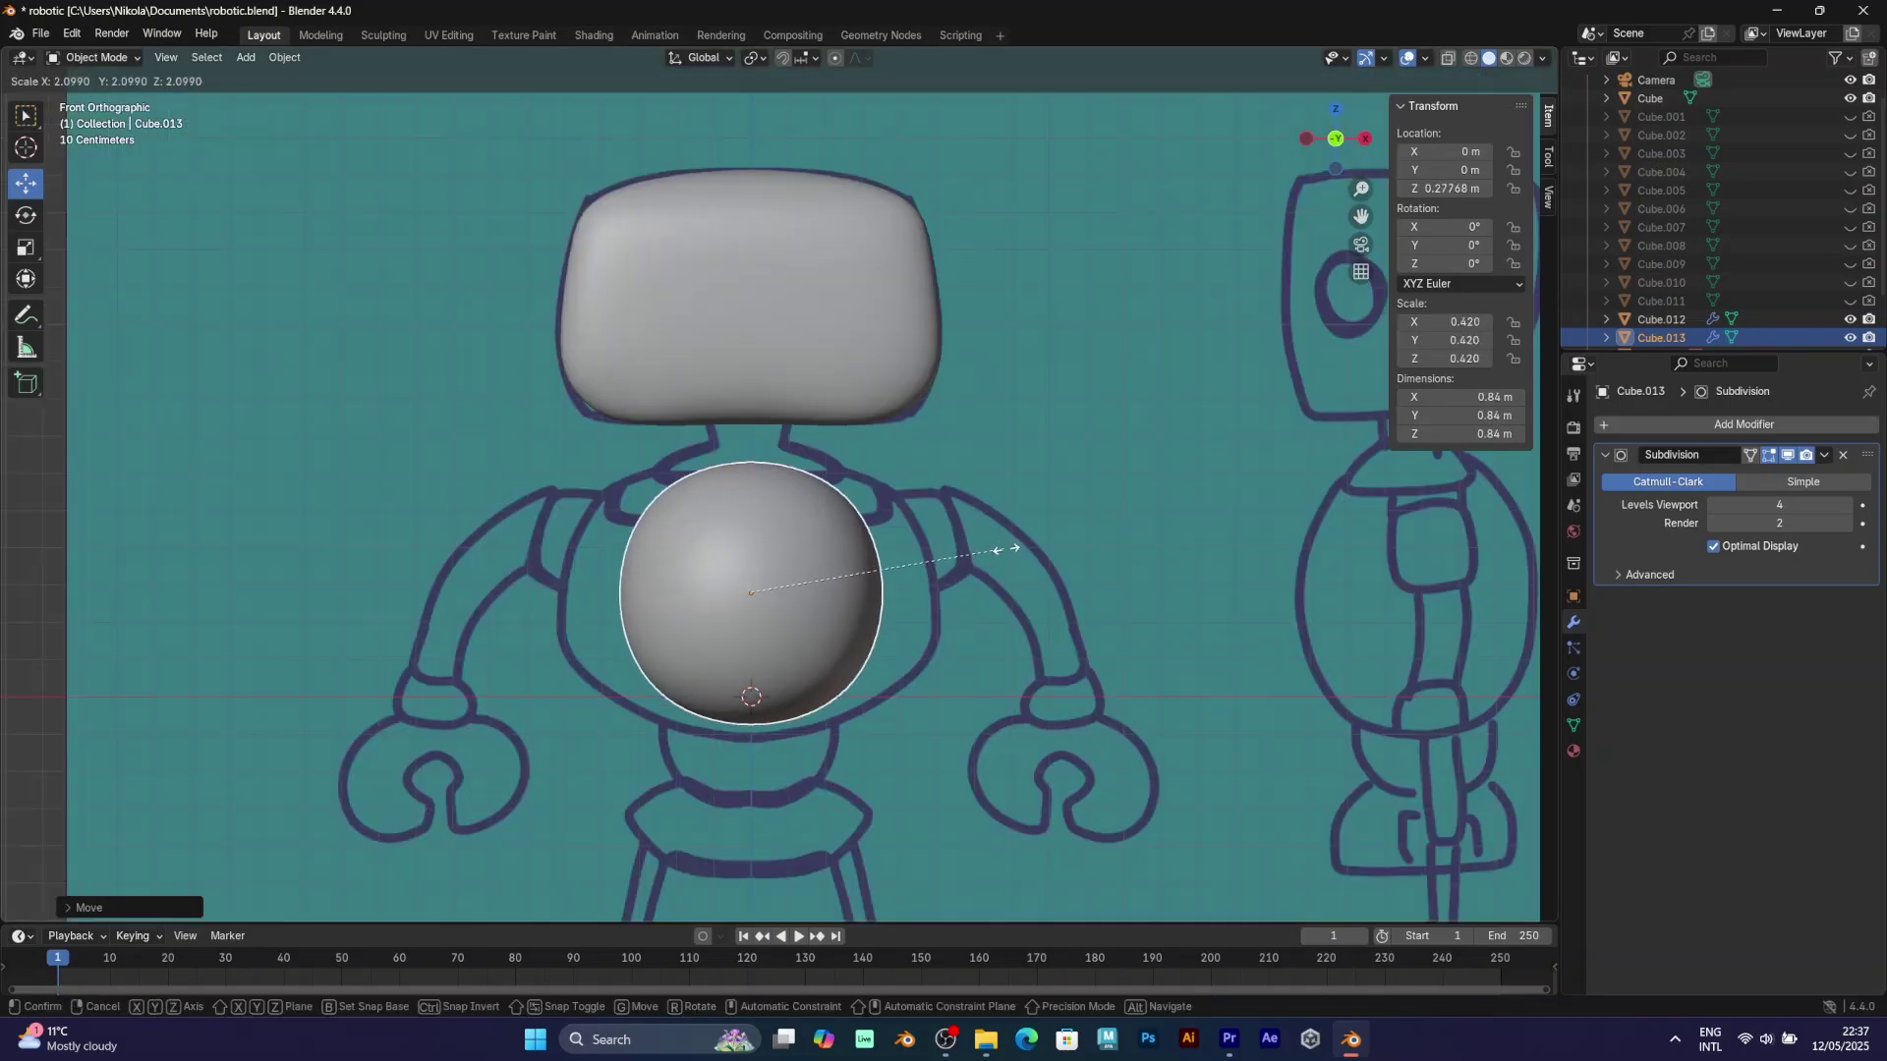
click(1024, 547)
Show the torso sphere in the right view and apply its Subdivision modifier in Object Mode.
click(1367, 140)
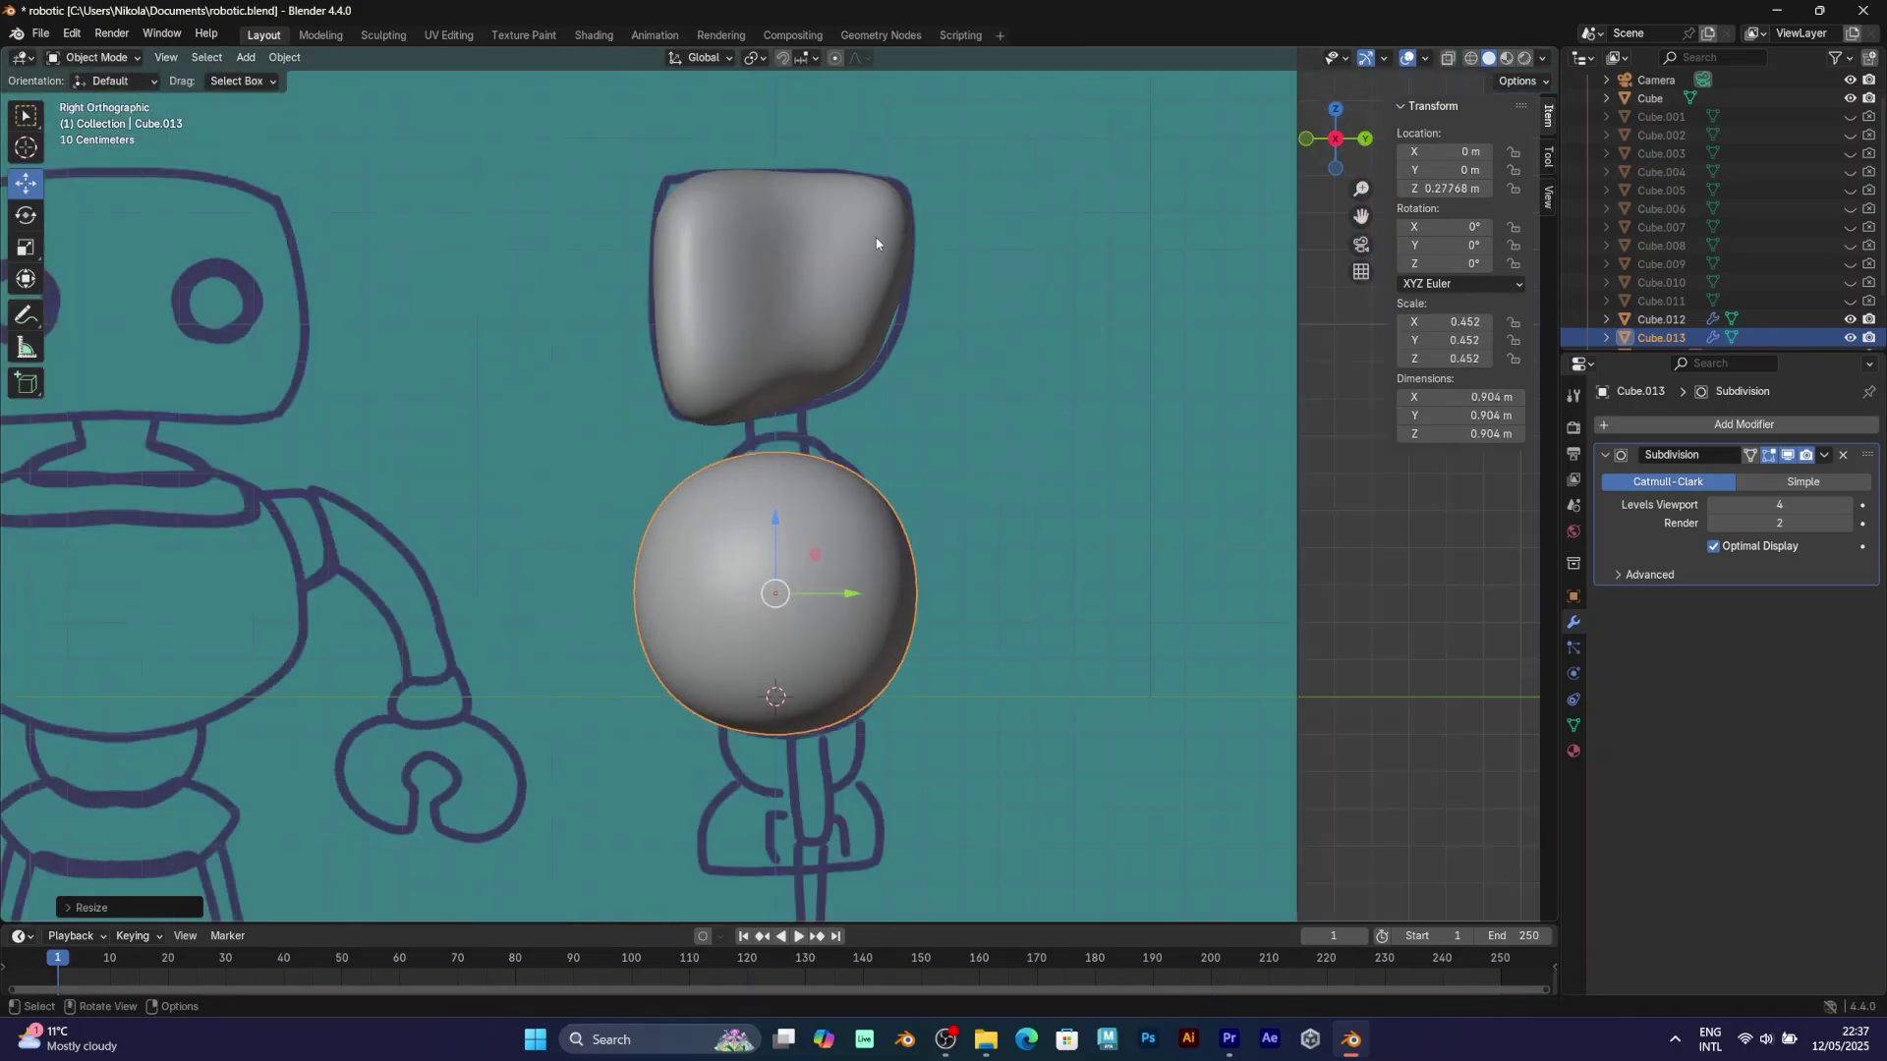
click(93, 57)
click(94, 116)
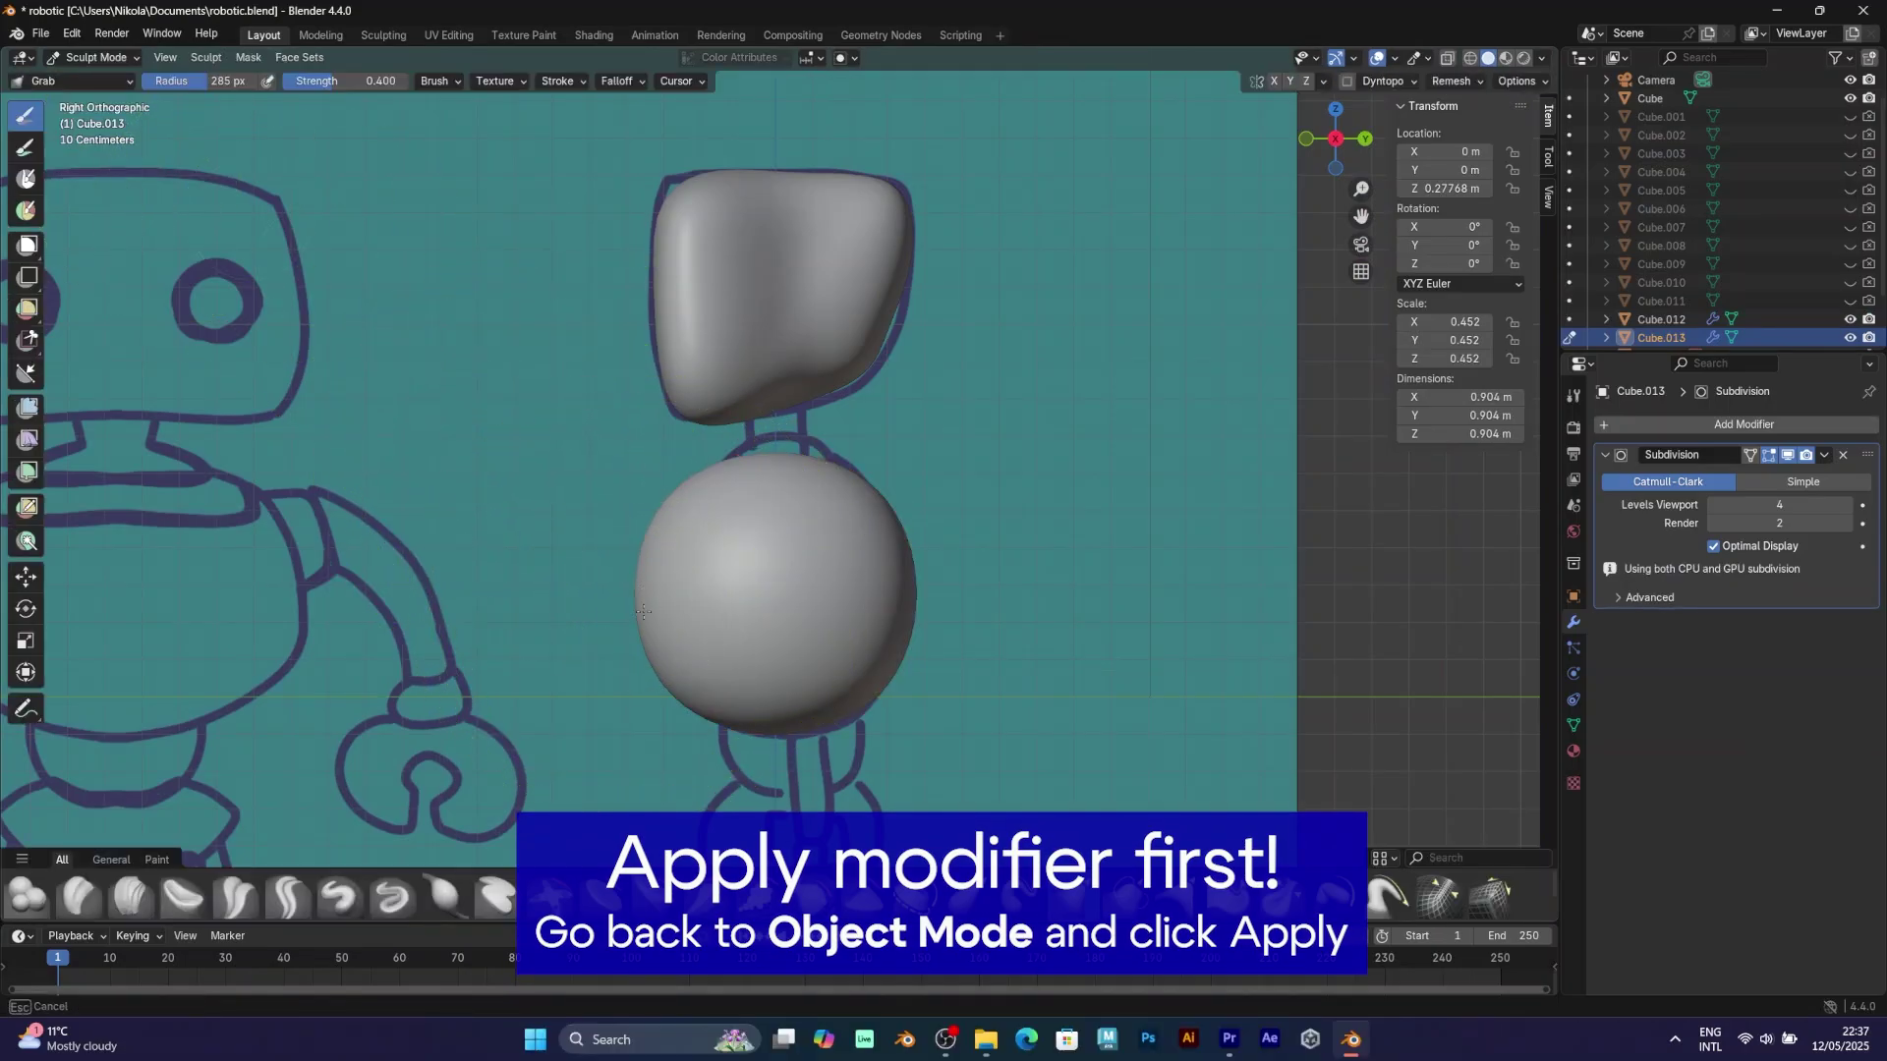
click(1825, 455)
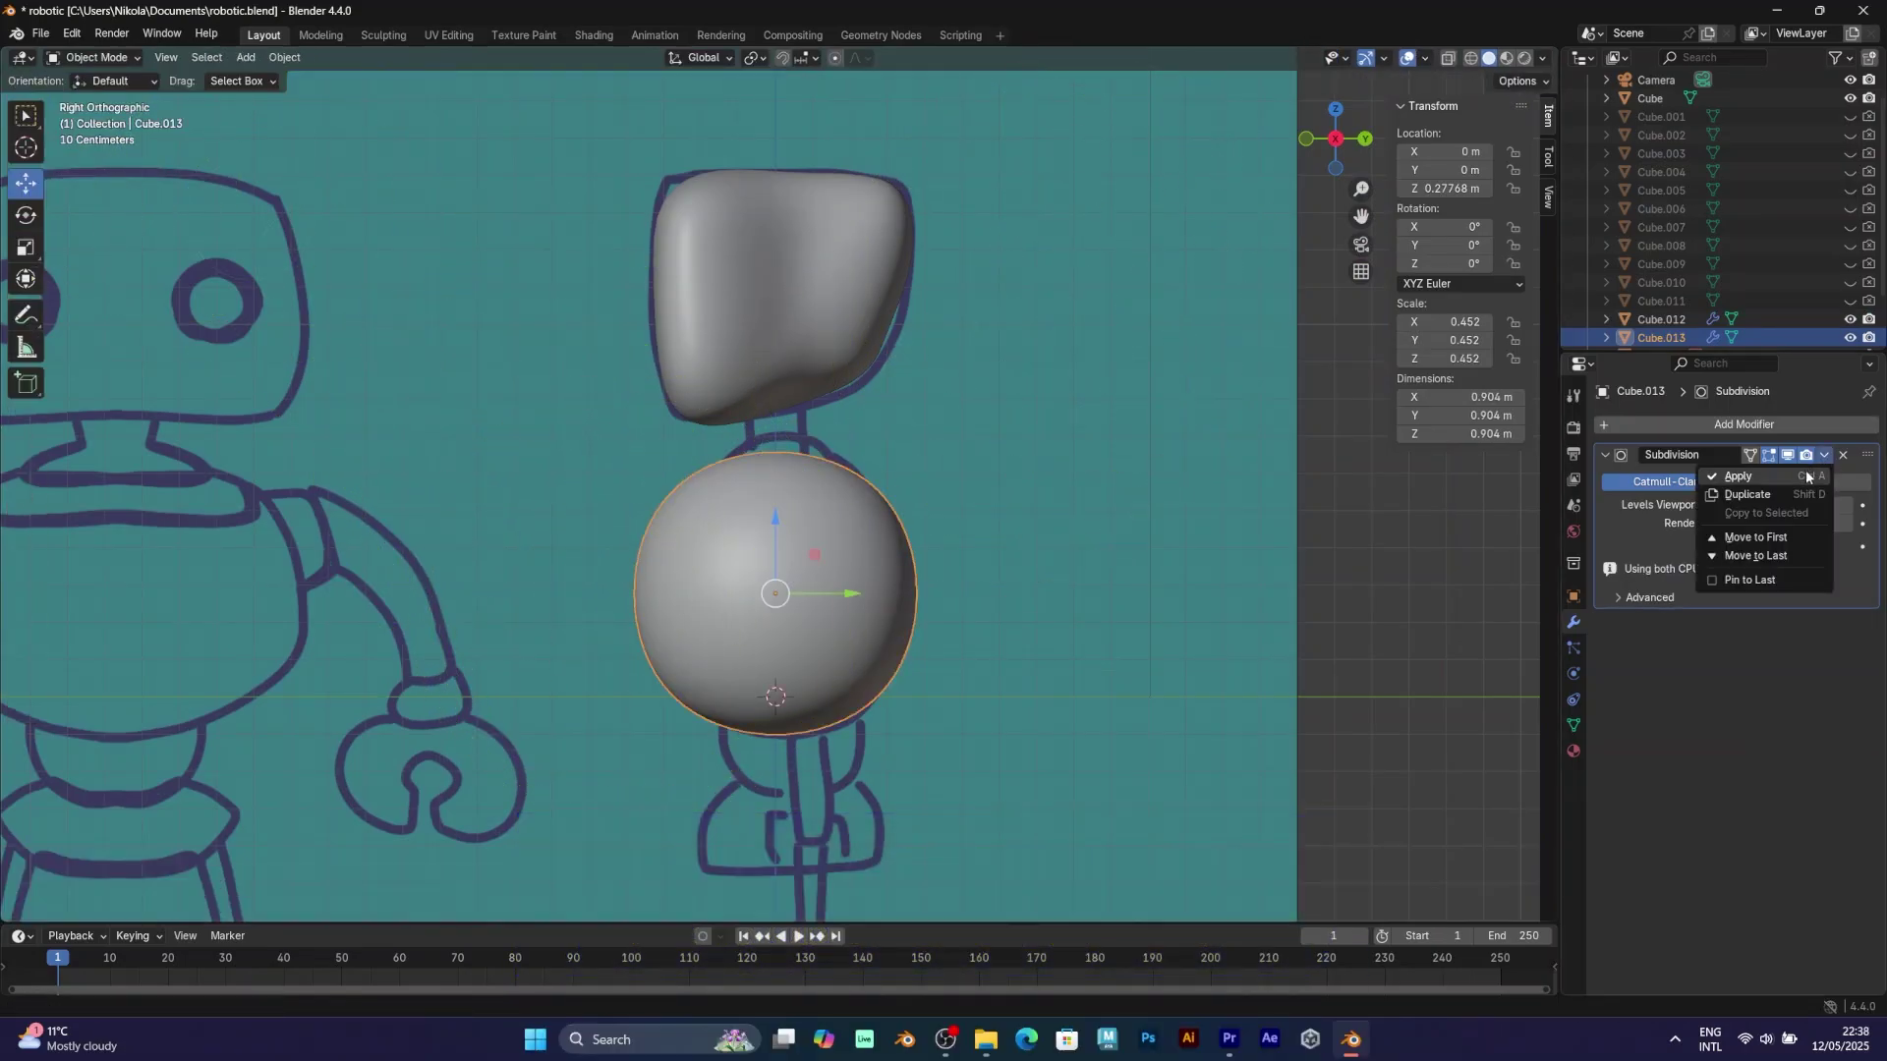
click(1738, 477)
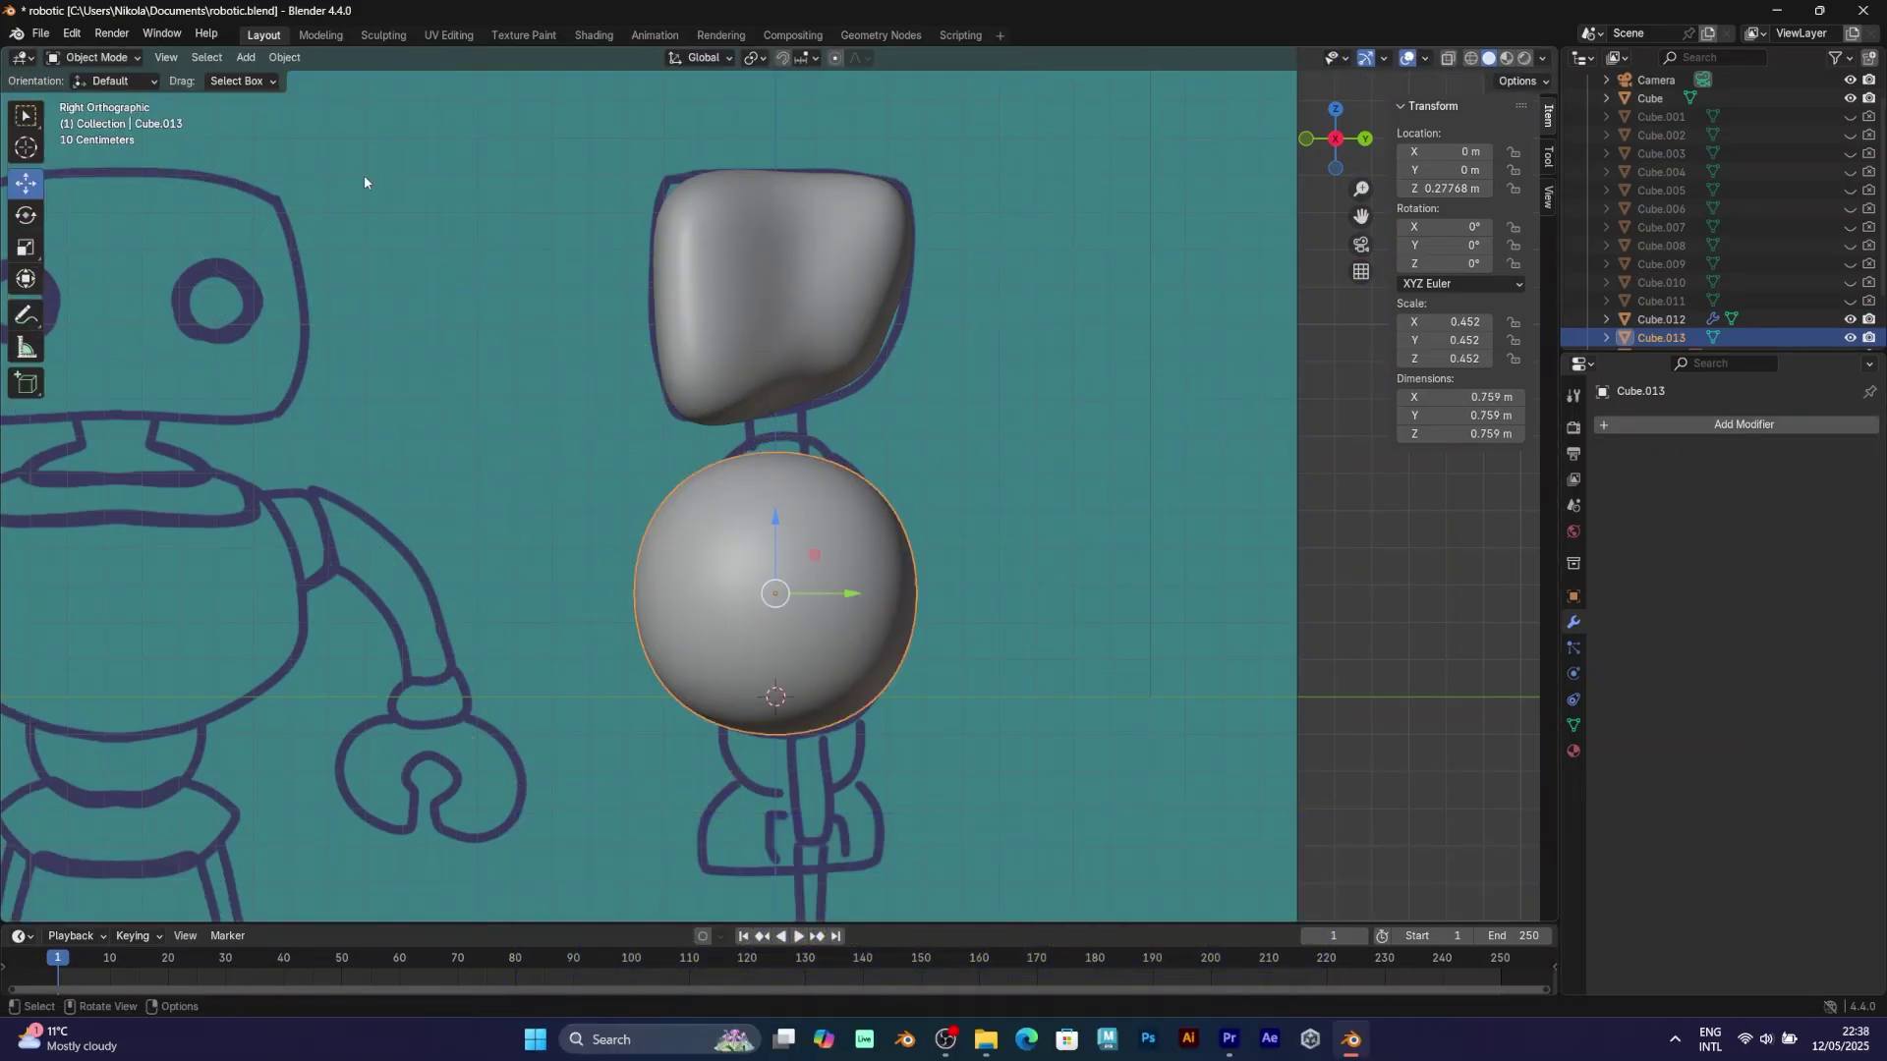
Try to sculpt the torso sphere's side profile to the reference outline with the Grab brush, reducing its radius to 205 px.
click(91, 59)
click(96, 118)
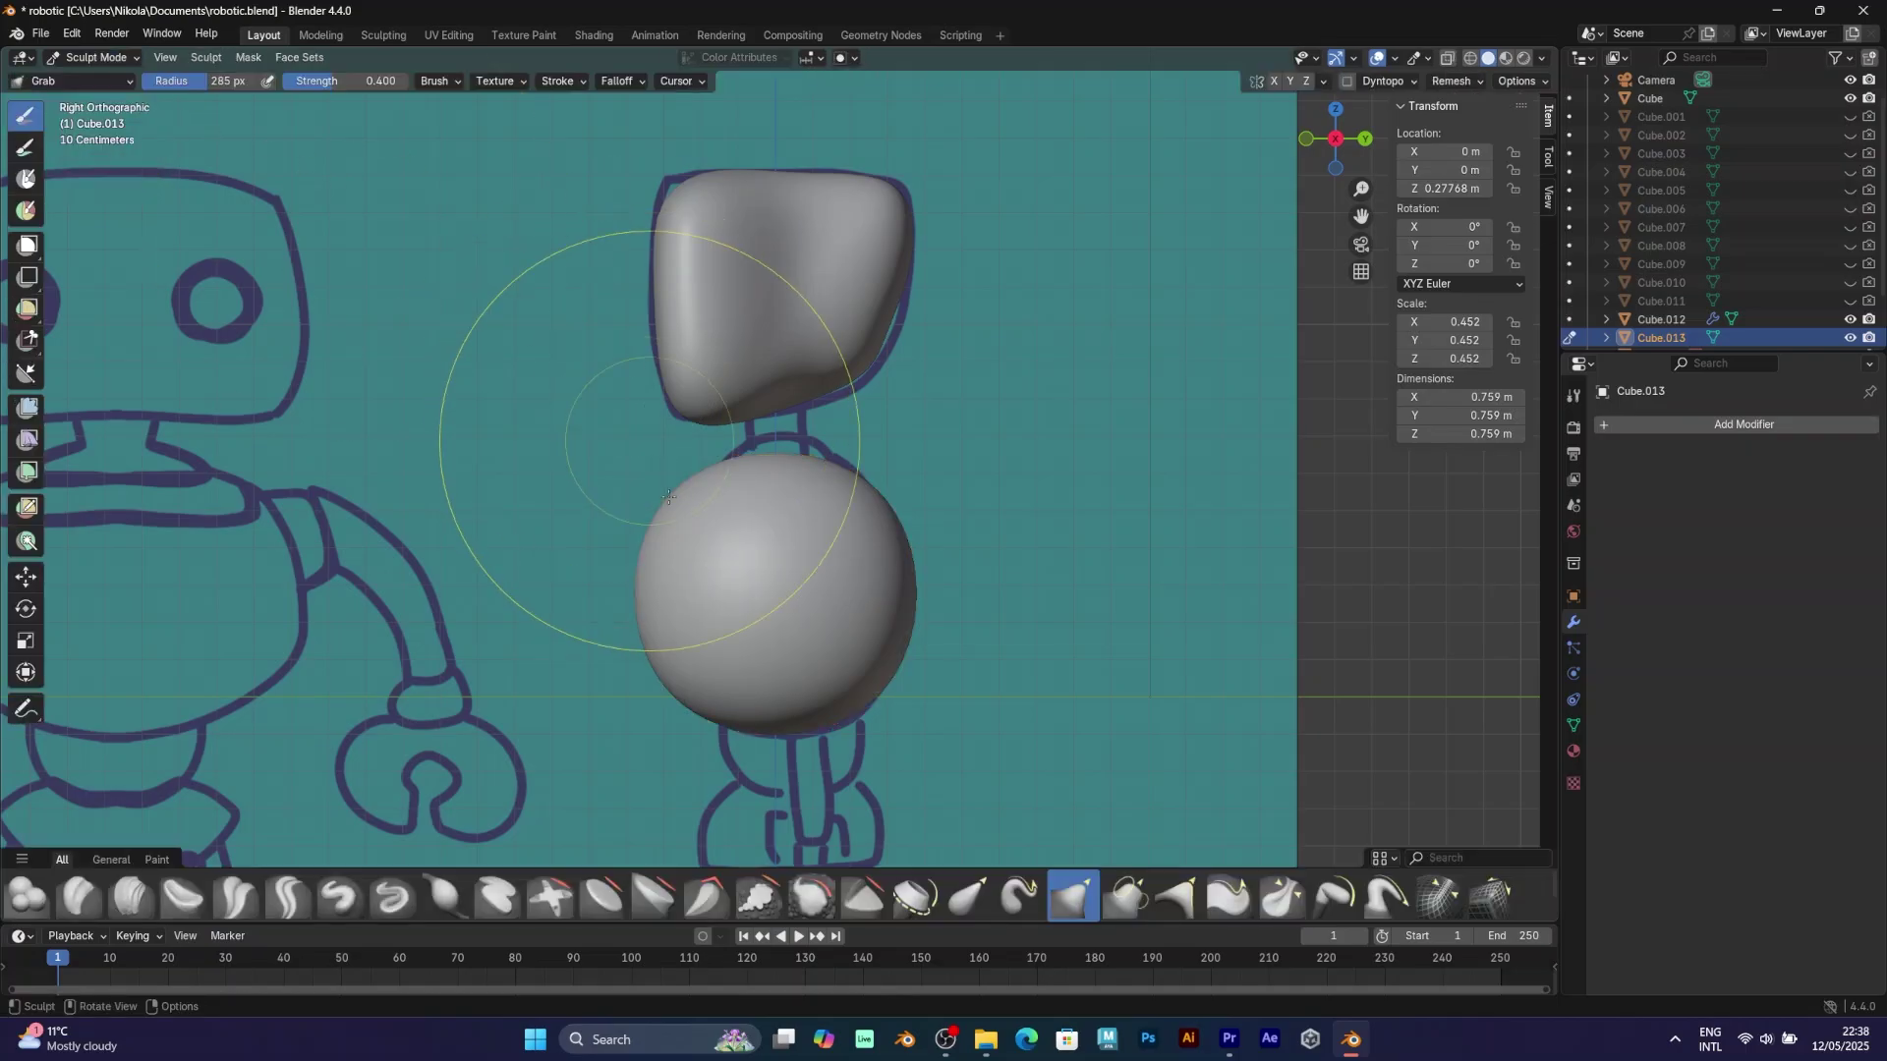
mouse_move(661, 560)
mouse_down()
mouse_move(703, 571)
mouse_move(686, 660)
mouse_move(800, 716)
mouse_up()
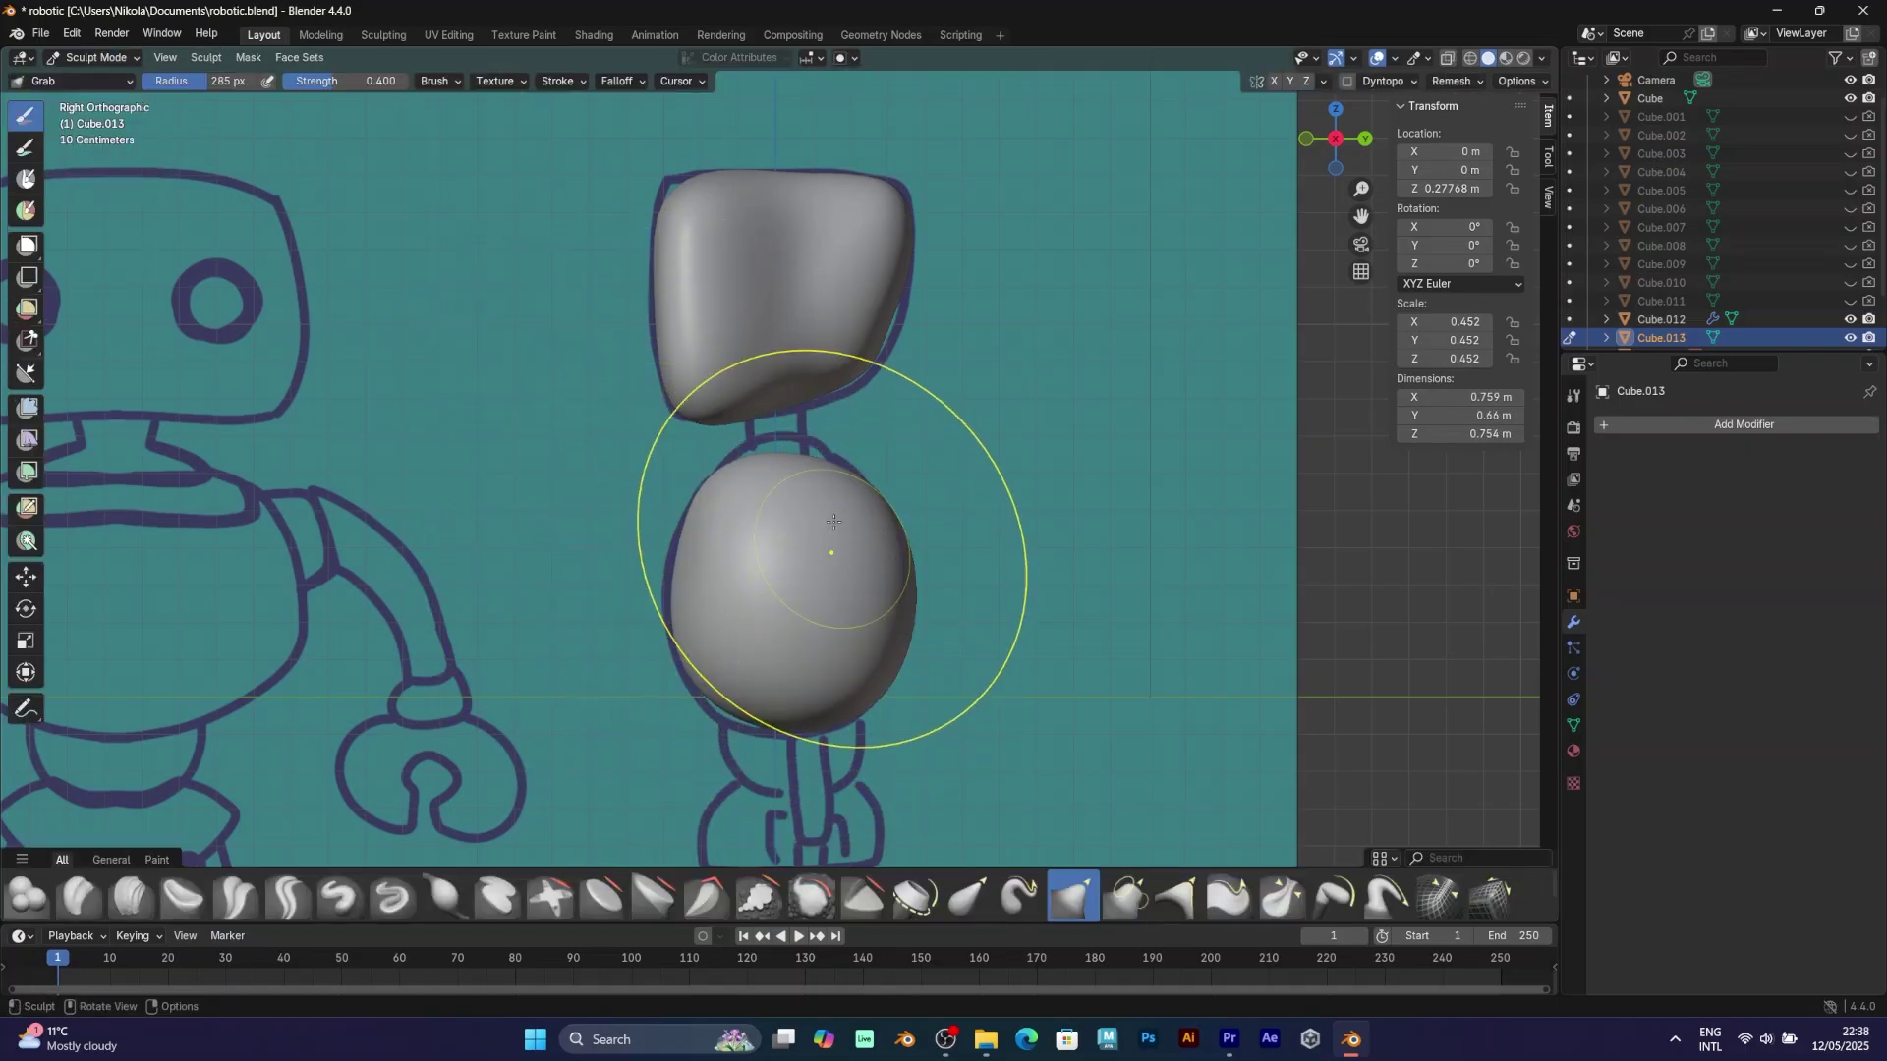
drag(920, 567, 900, 584)
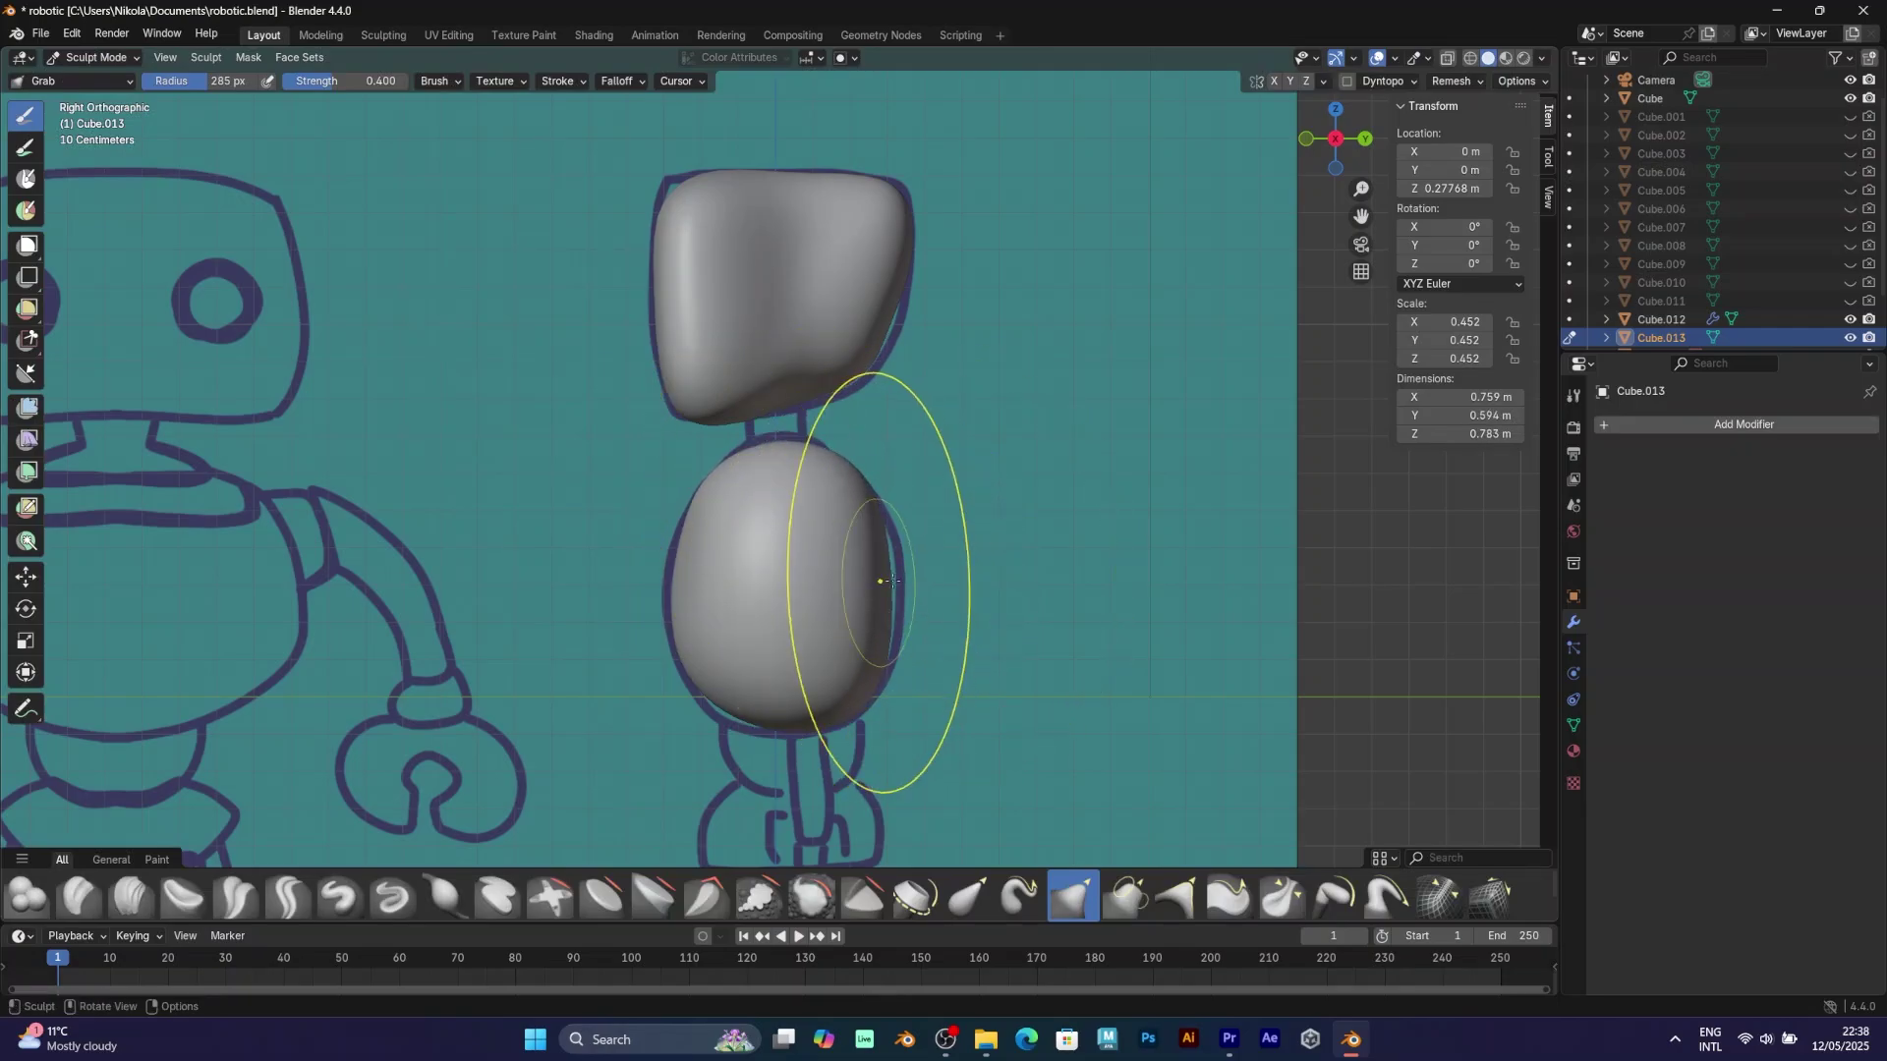
drag(880, 581, 896, 581)
key(f)
click(833, 583)
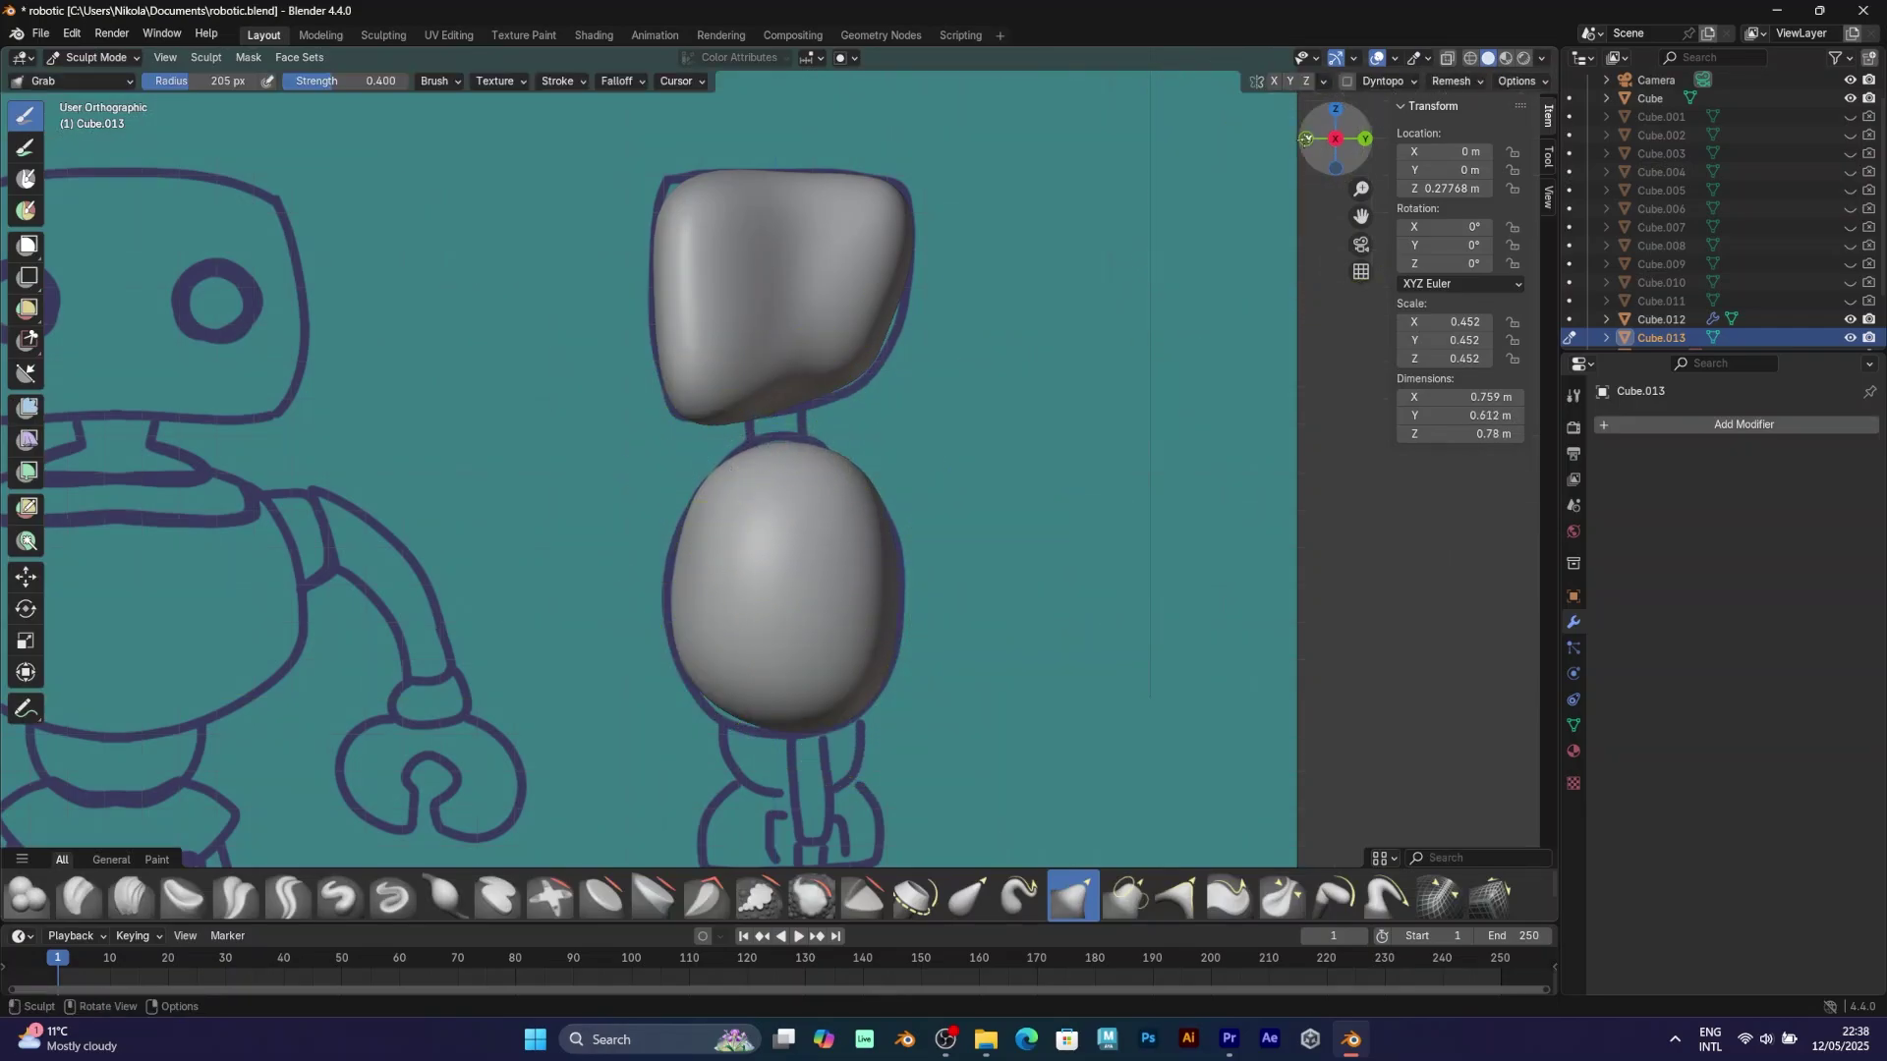
click(1305, 138)
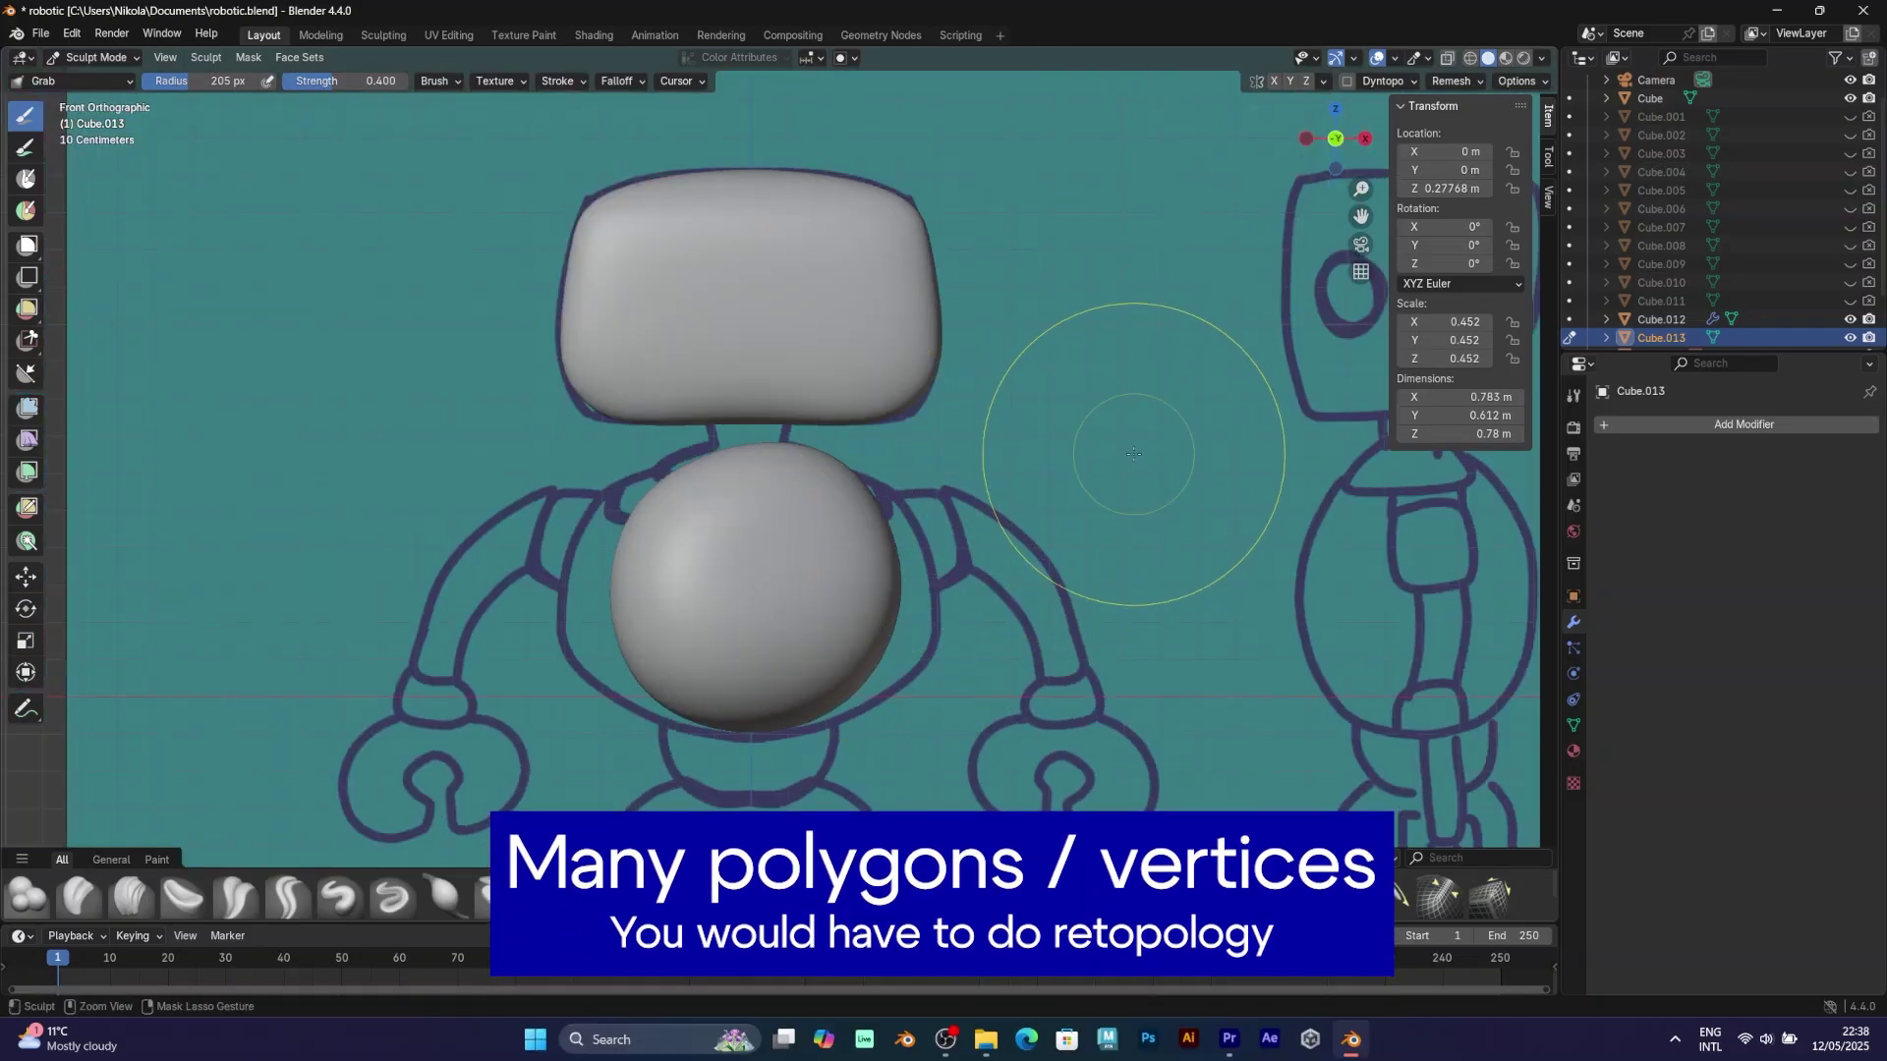
Undo the torso's Grab brush strokes and the switch to Sculpt Mode.
key(ctrl+z)
key(ctrl+z)
key(ctrl+z)
key(ctrl+z)
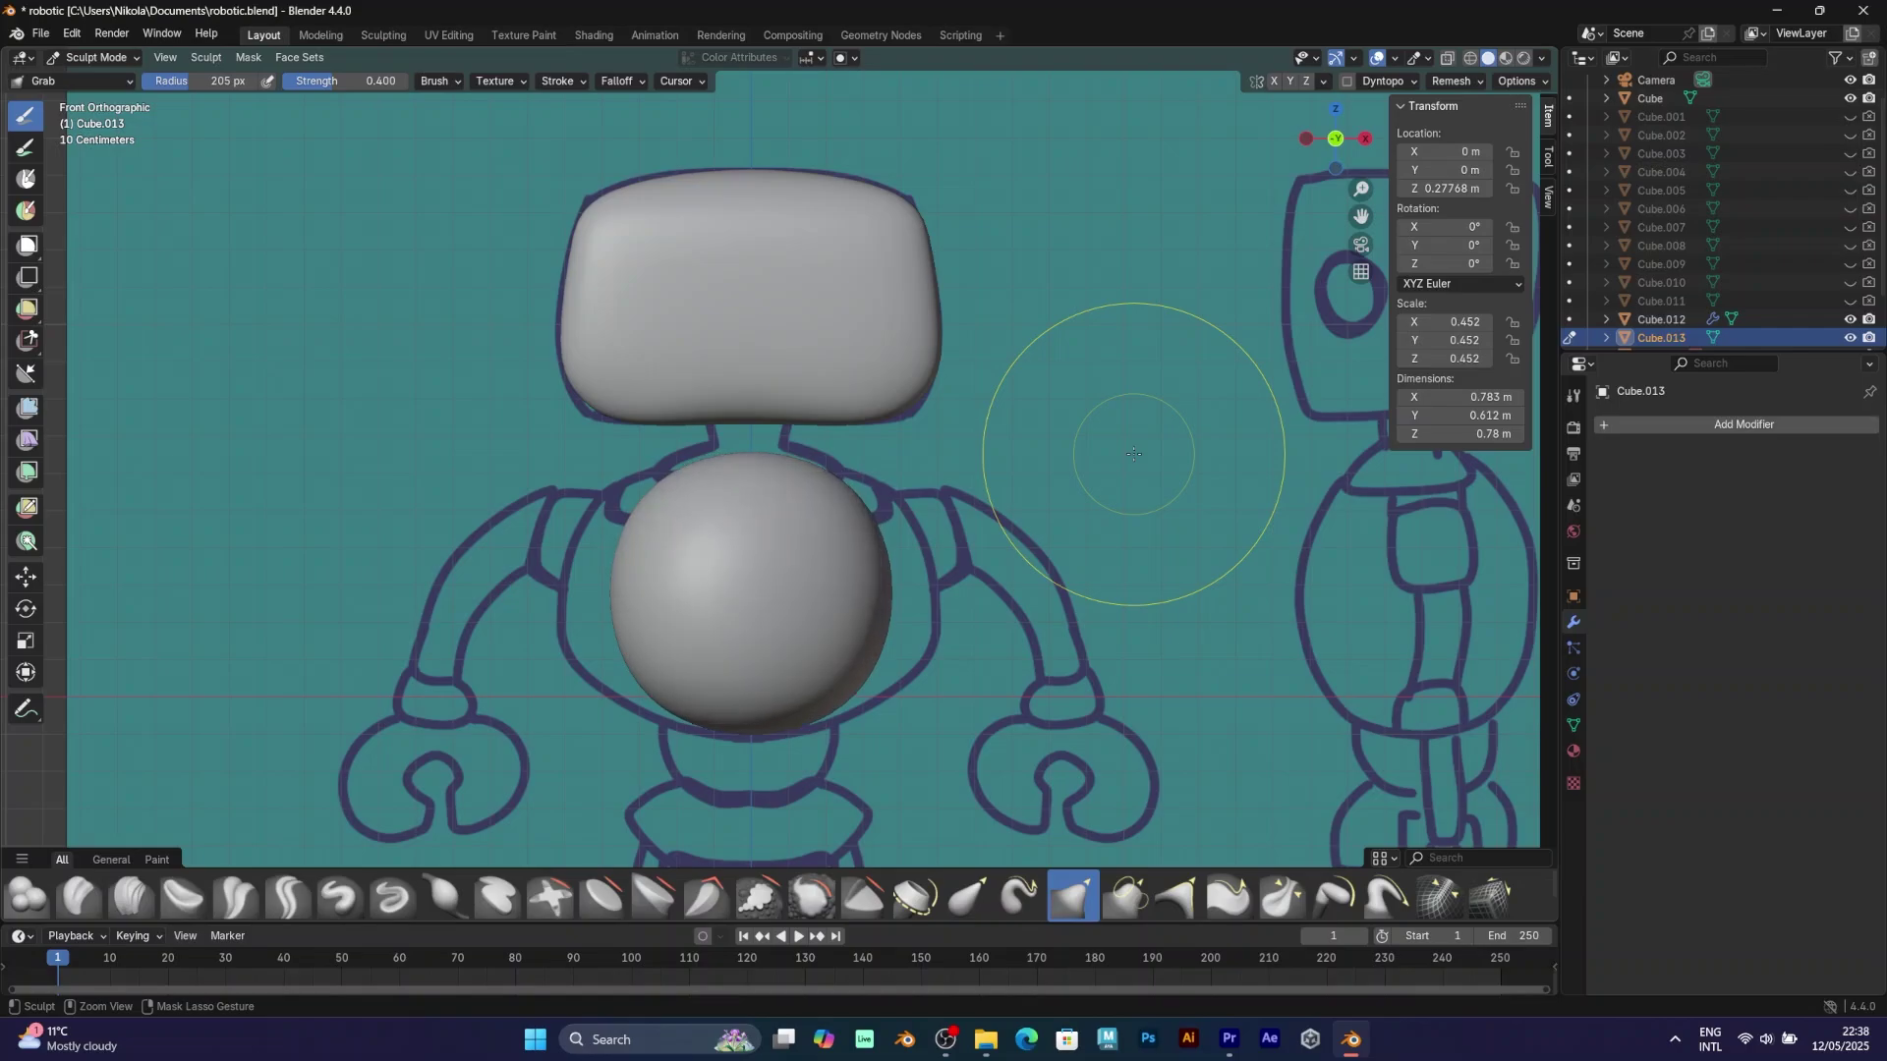
key(ctrl+z)
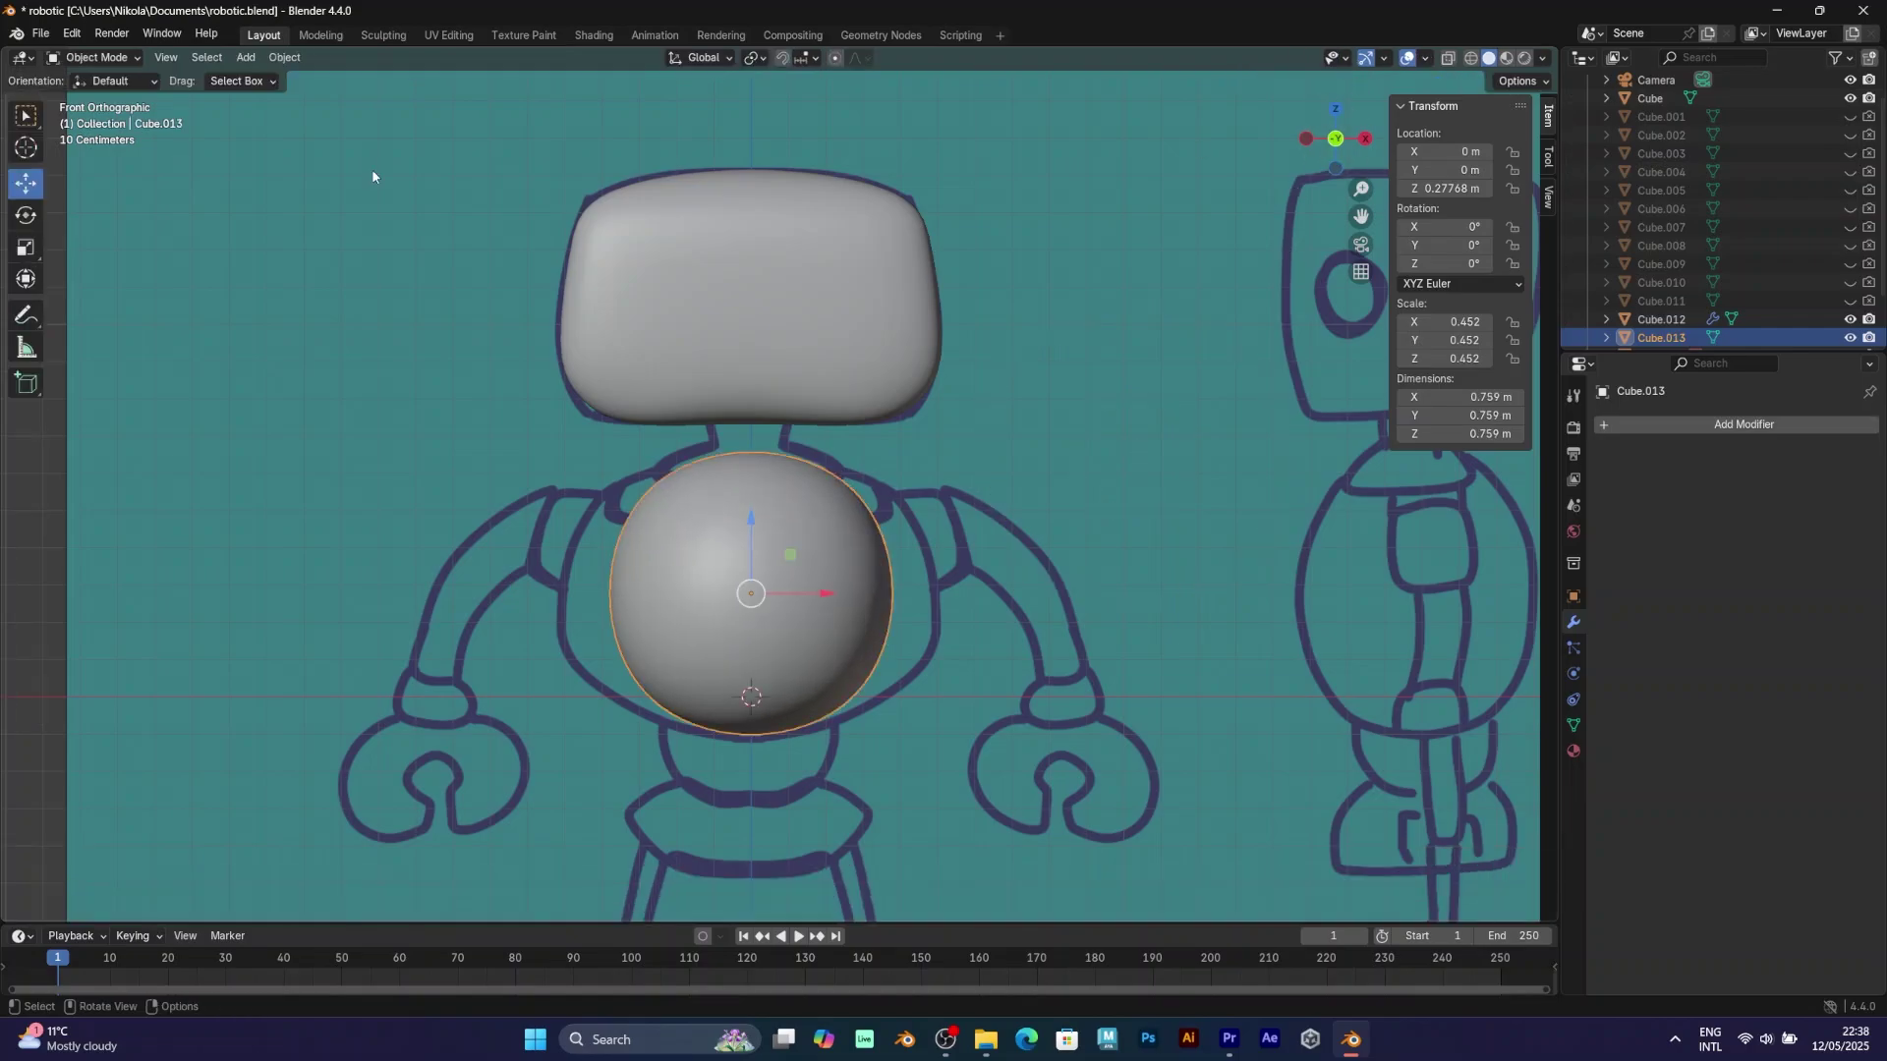
In Sculpt Mode, pull the torso sphere's side outward in the front view with the Grab brush toward the reference outline.
click(98, 57)
click(93, 119)
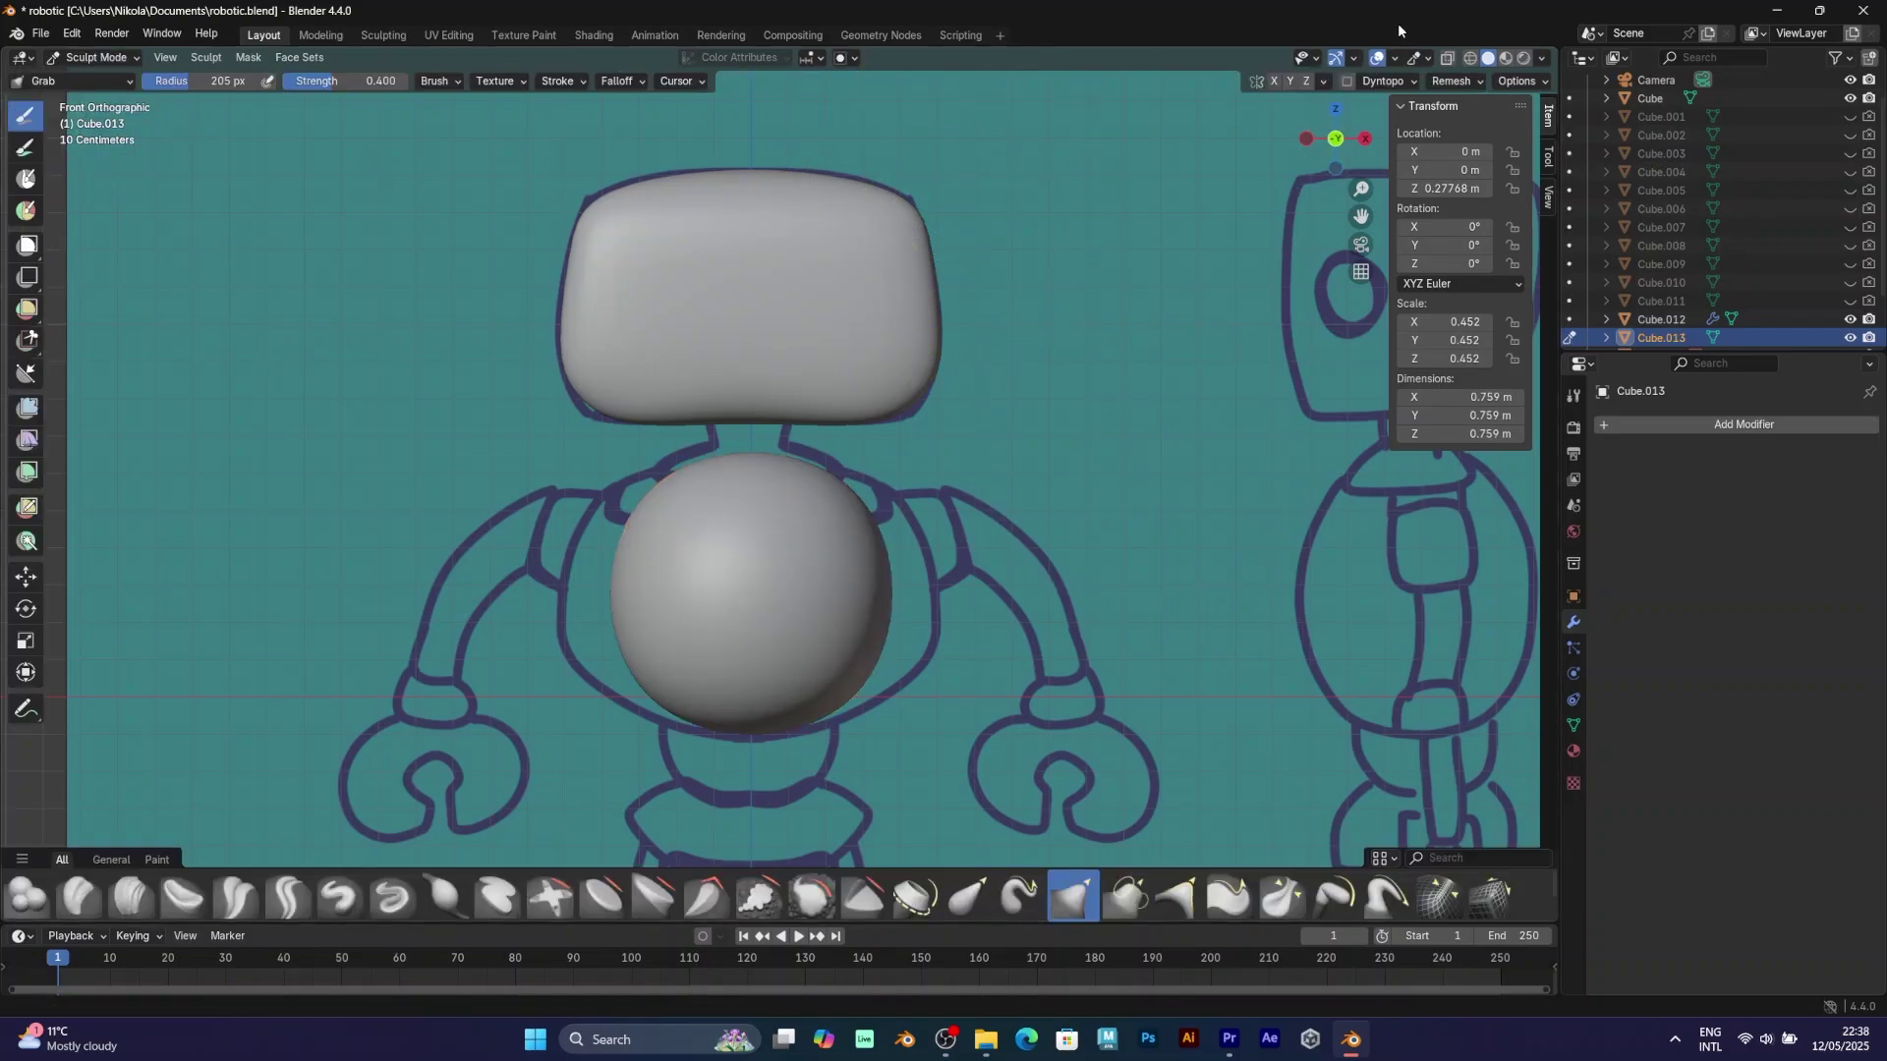
drag(860, 491, 995, 491)
drag(877, 647, 1042, 655)
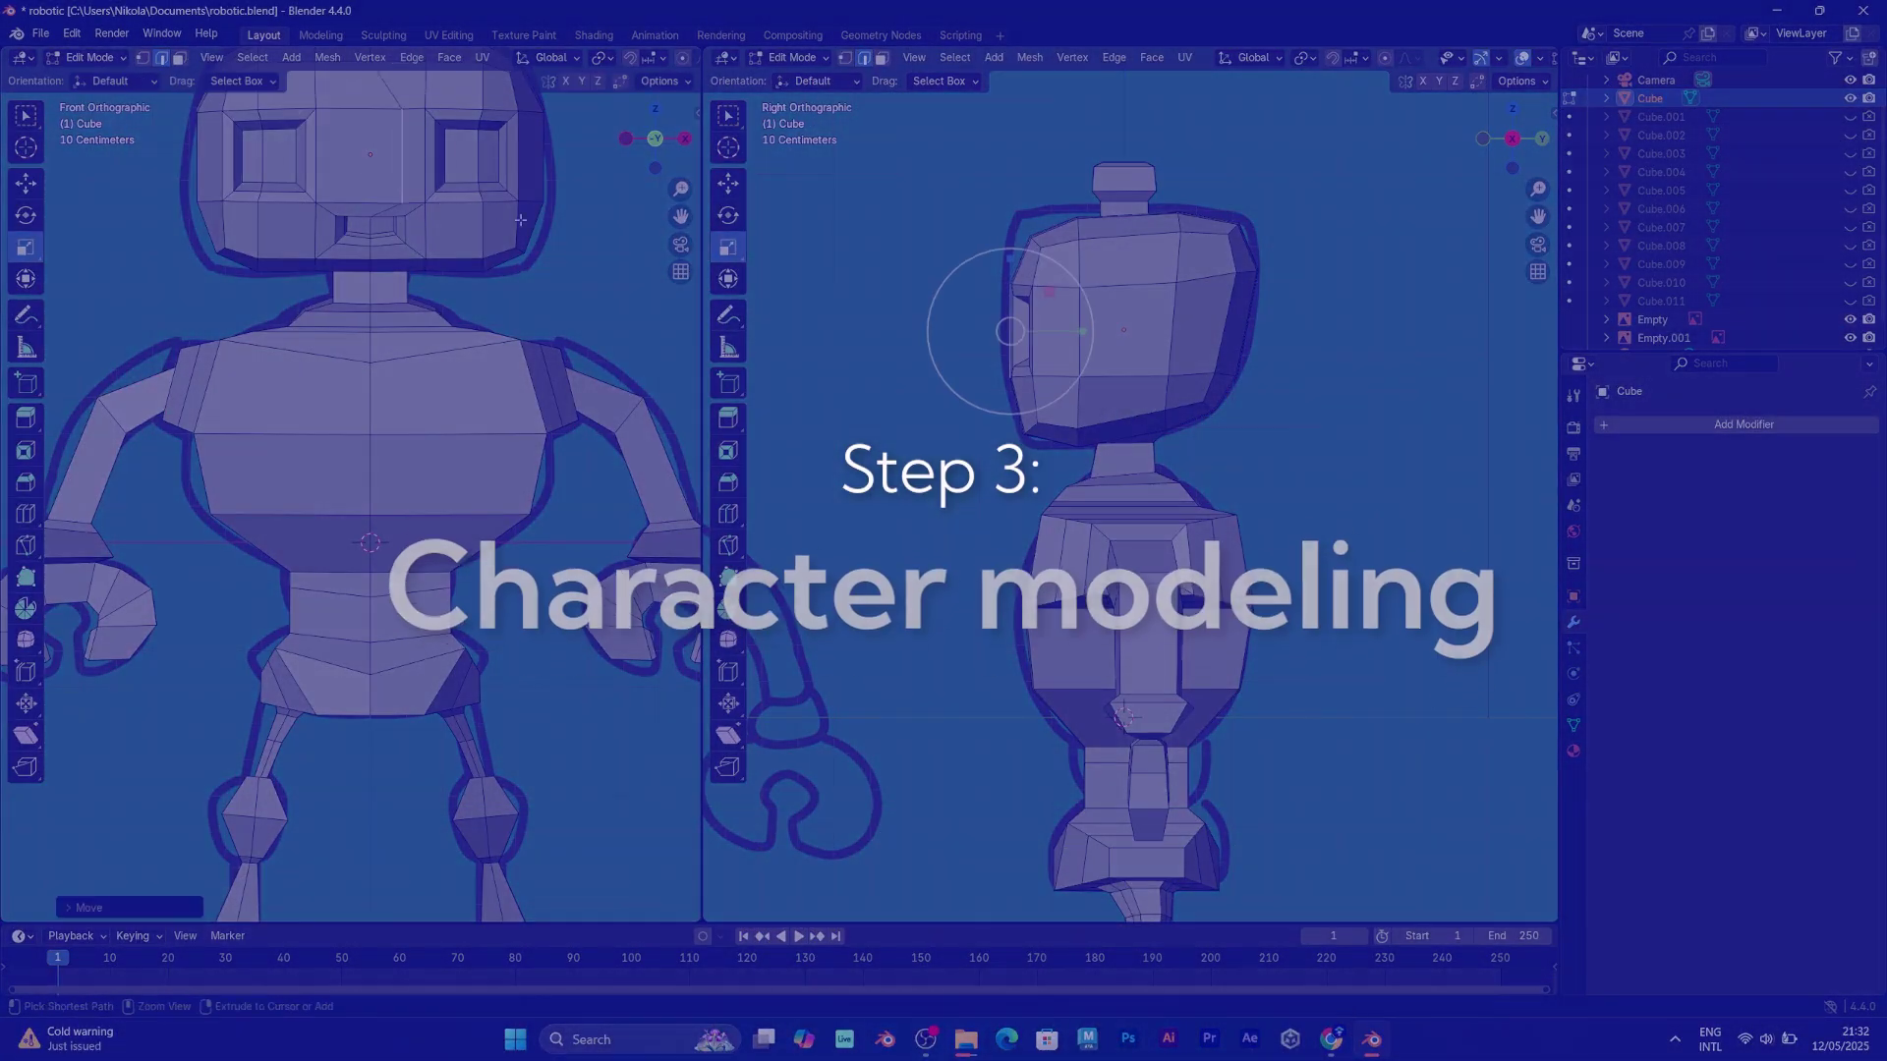
Select a part of the low-poly robot's mesh in the perspective view and move it slightly.
middle_drag(520, 219, 590, 472)
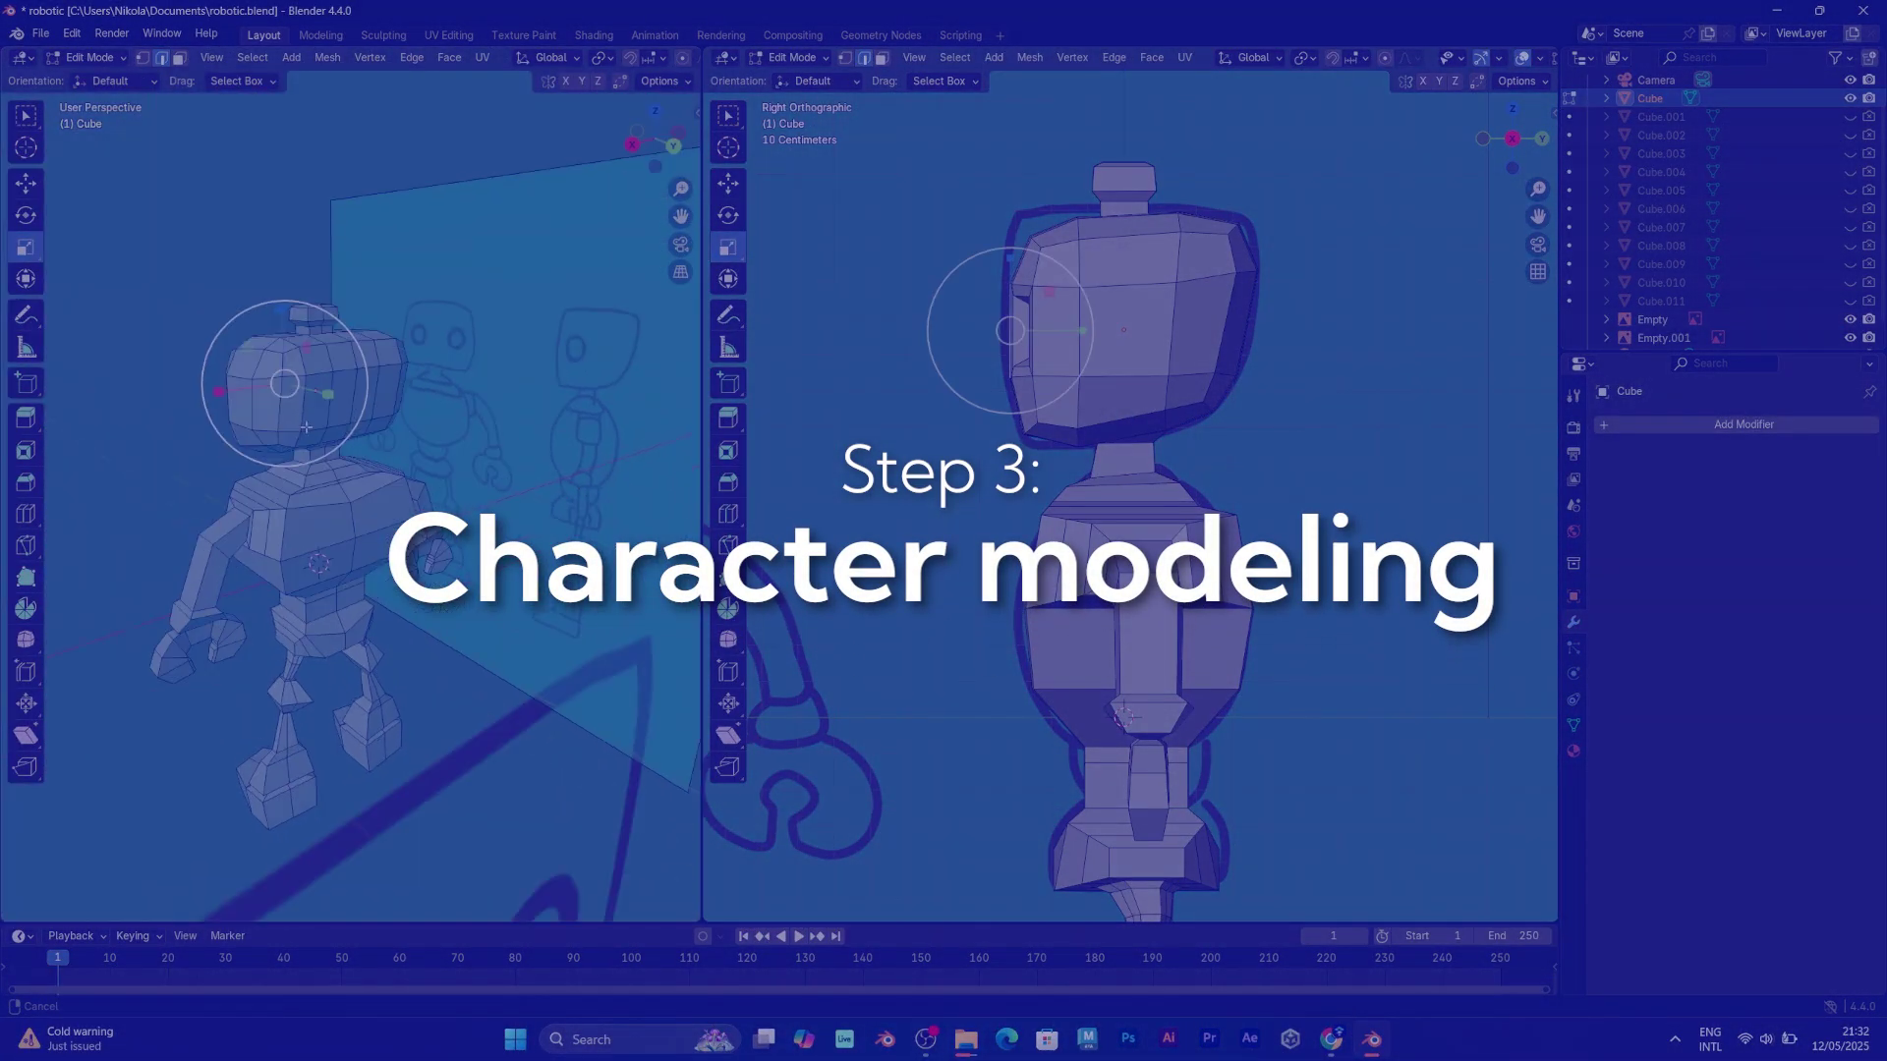
scroll(307, 428, up, 4)
click(318, 455)
key(g)
click(327, 447)
Add an edge loop around the sloped collar below the robot's neck and scale it down slightly.
click(179, 59)
scroll(393, 413, up, 2)
middle_drag(422, 418, 319, 439)
key(ctrl+r)
click(494, 581)
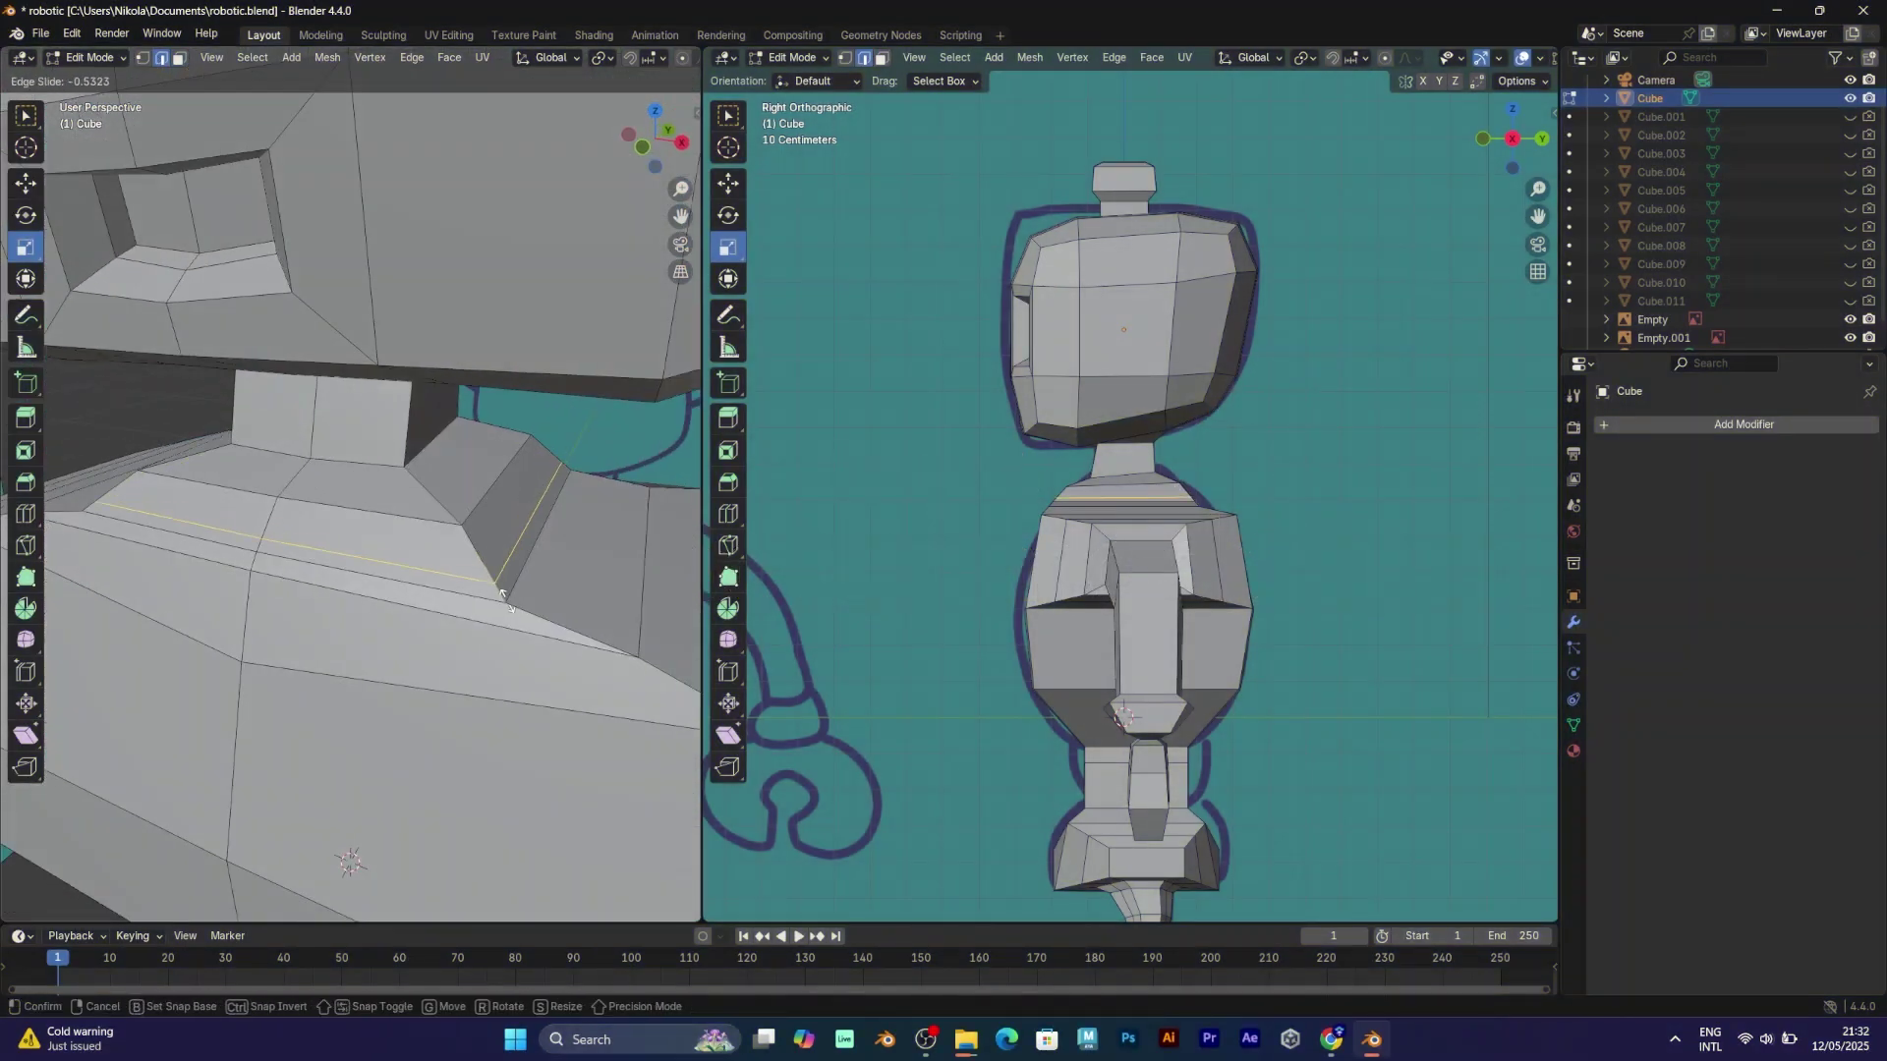
click(509, 593)
key(s)
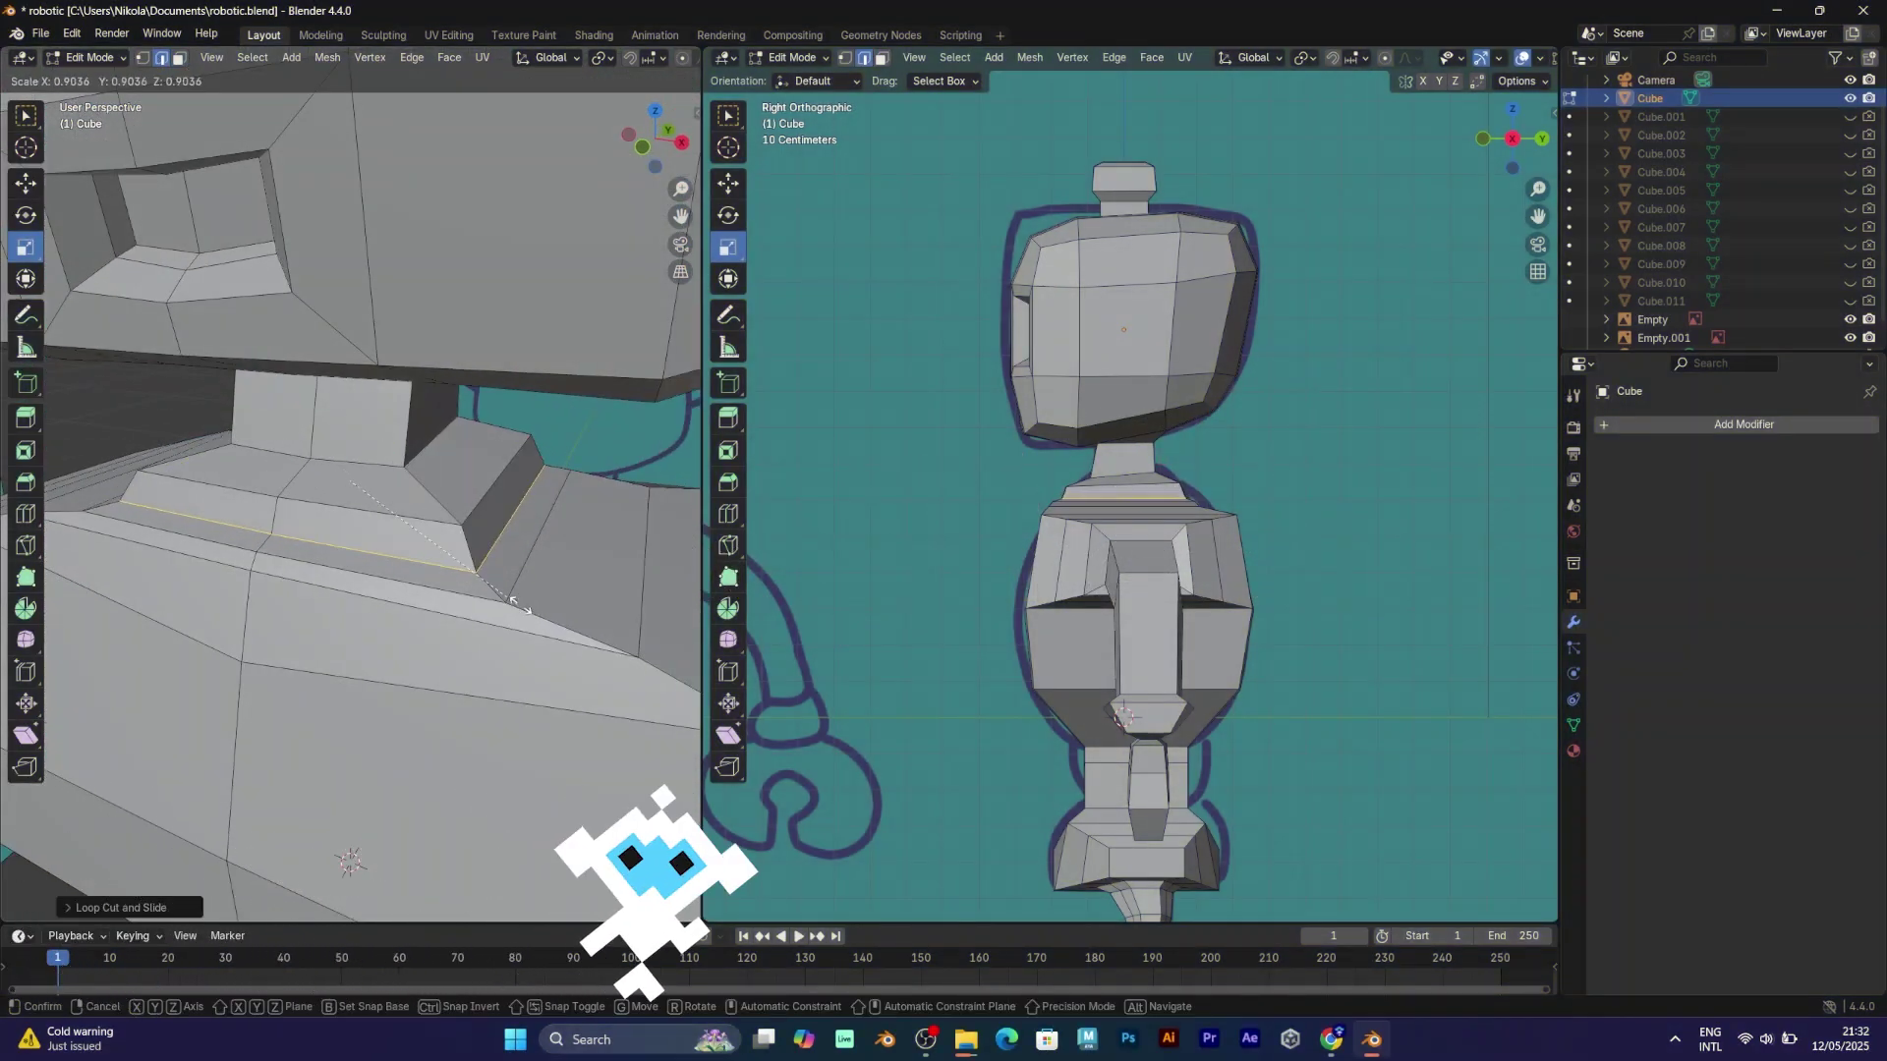
click(531, 609)
Add another edge loop close to the collar's base and scale it inward.
key(ctrl+r)
click(504, 594)
click(499, 589)
key(s)
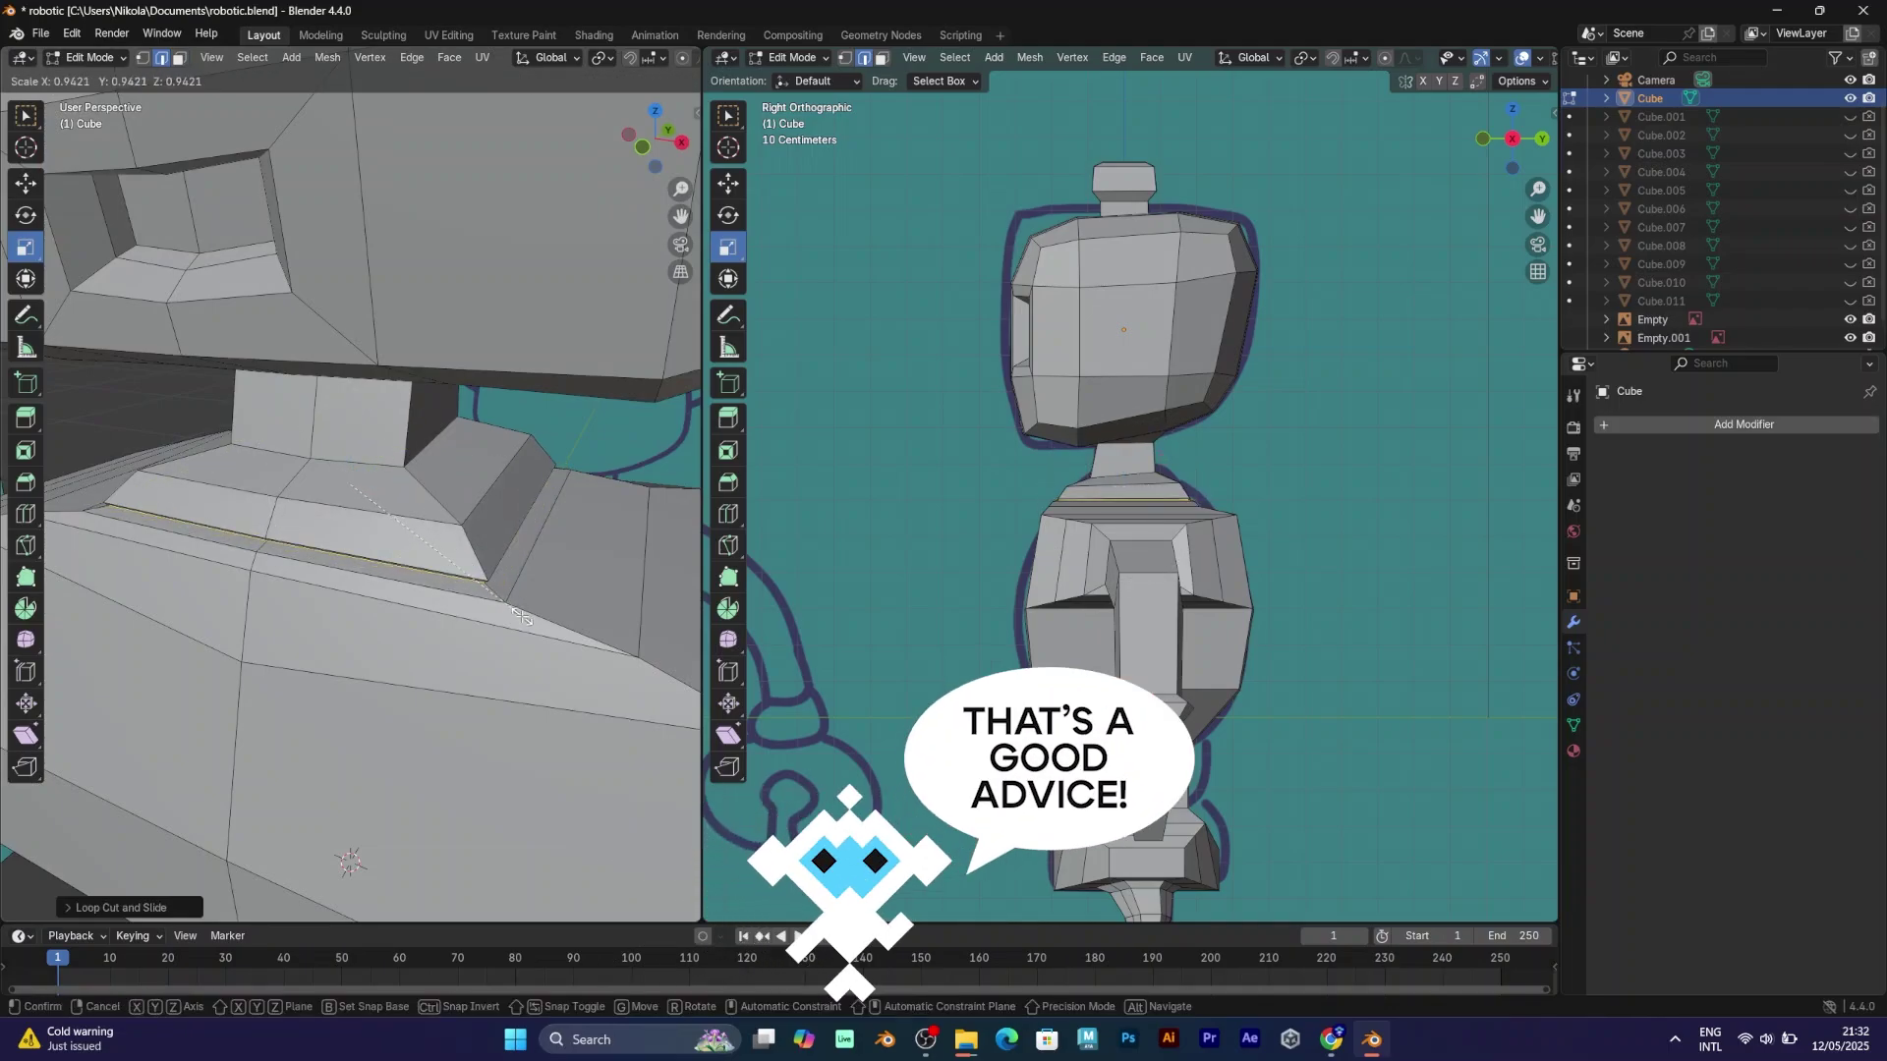
click(454, 555)
scroll(454, 555, down, 6)
scroll(454, 555, up, 4)
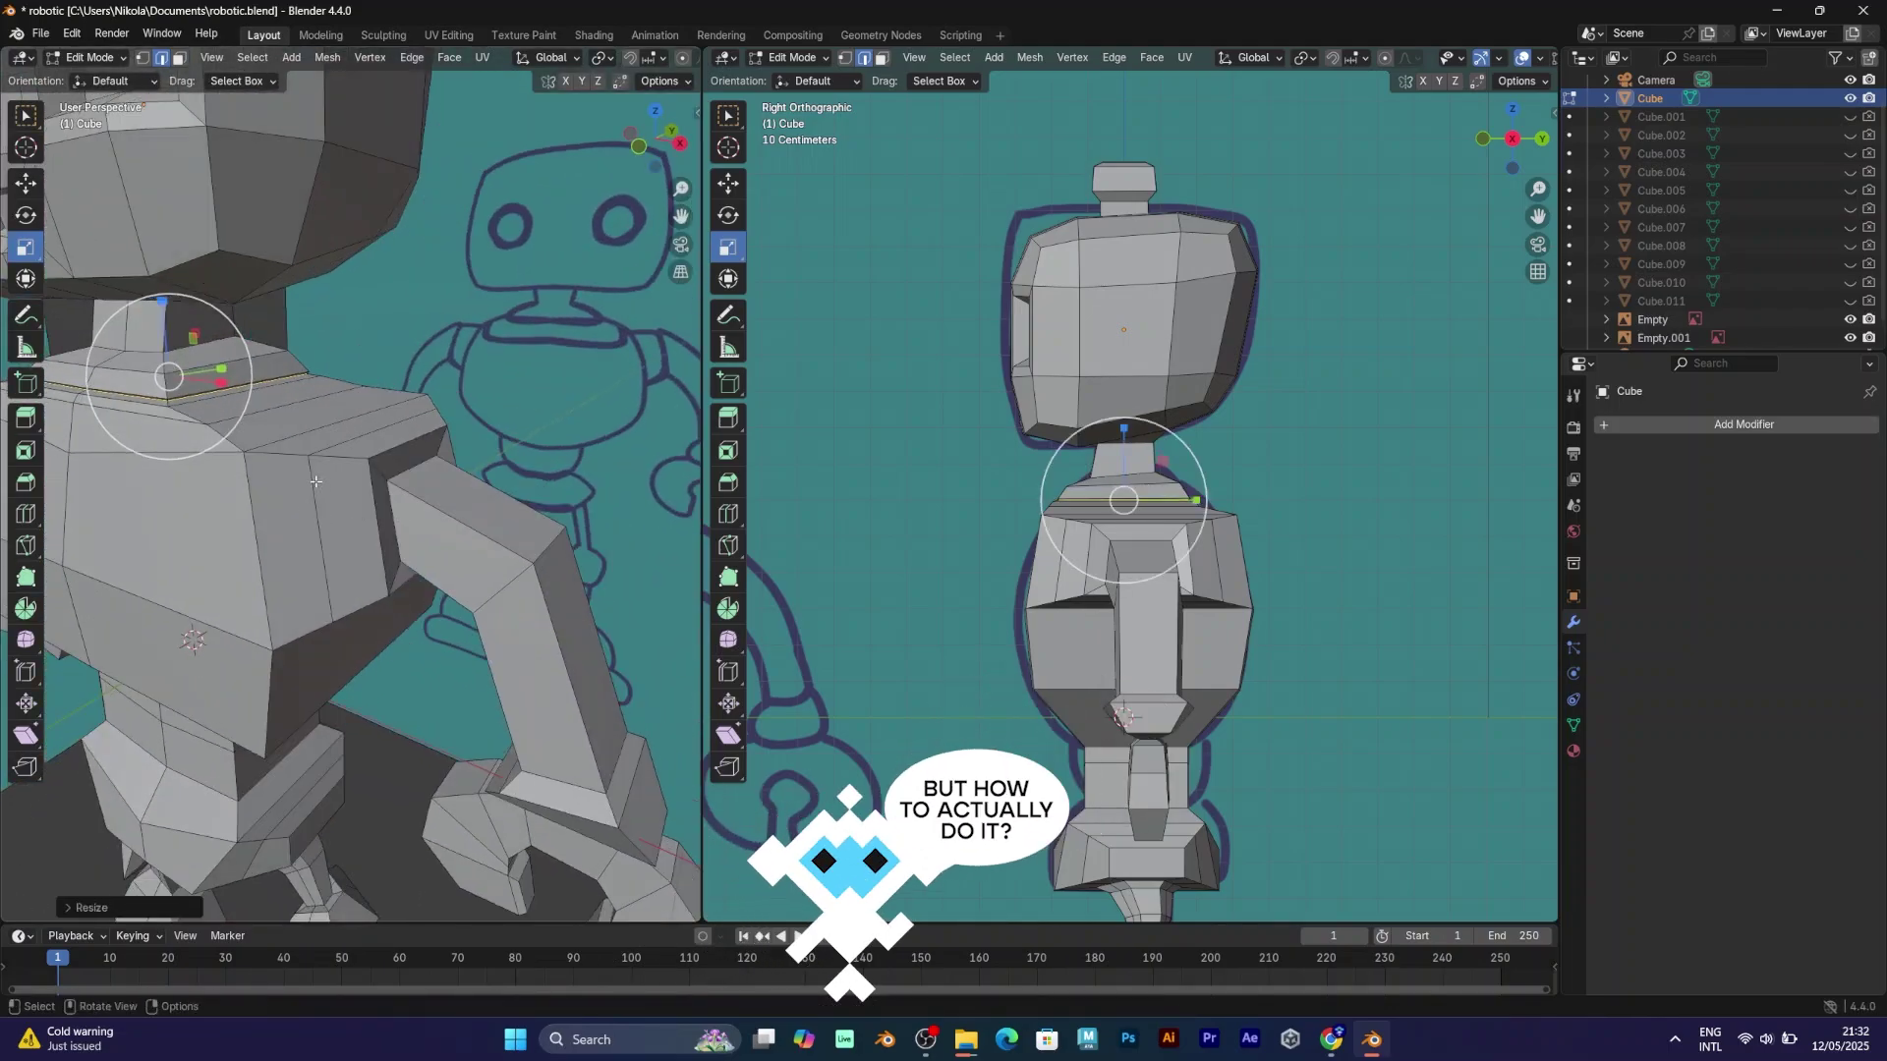
Try adding an edge loop on the torso's side near the shoulder and scaling it down.
key(ctrl+r)
click(304, 458)
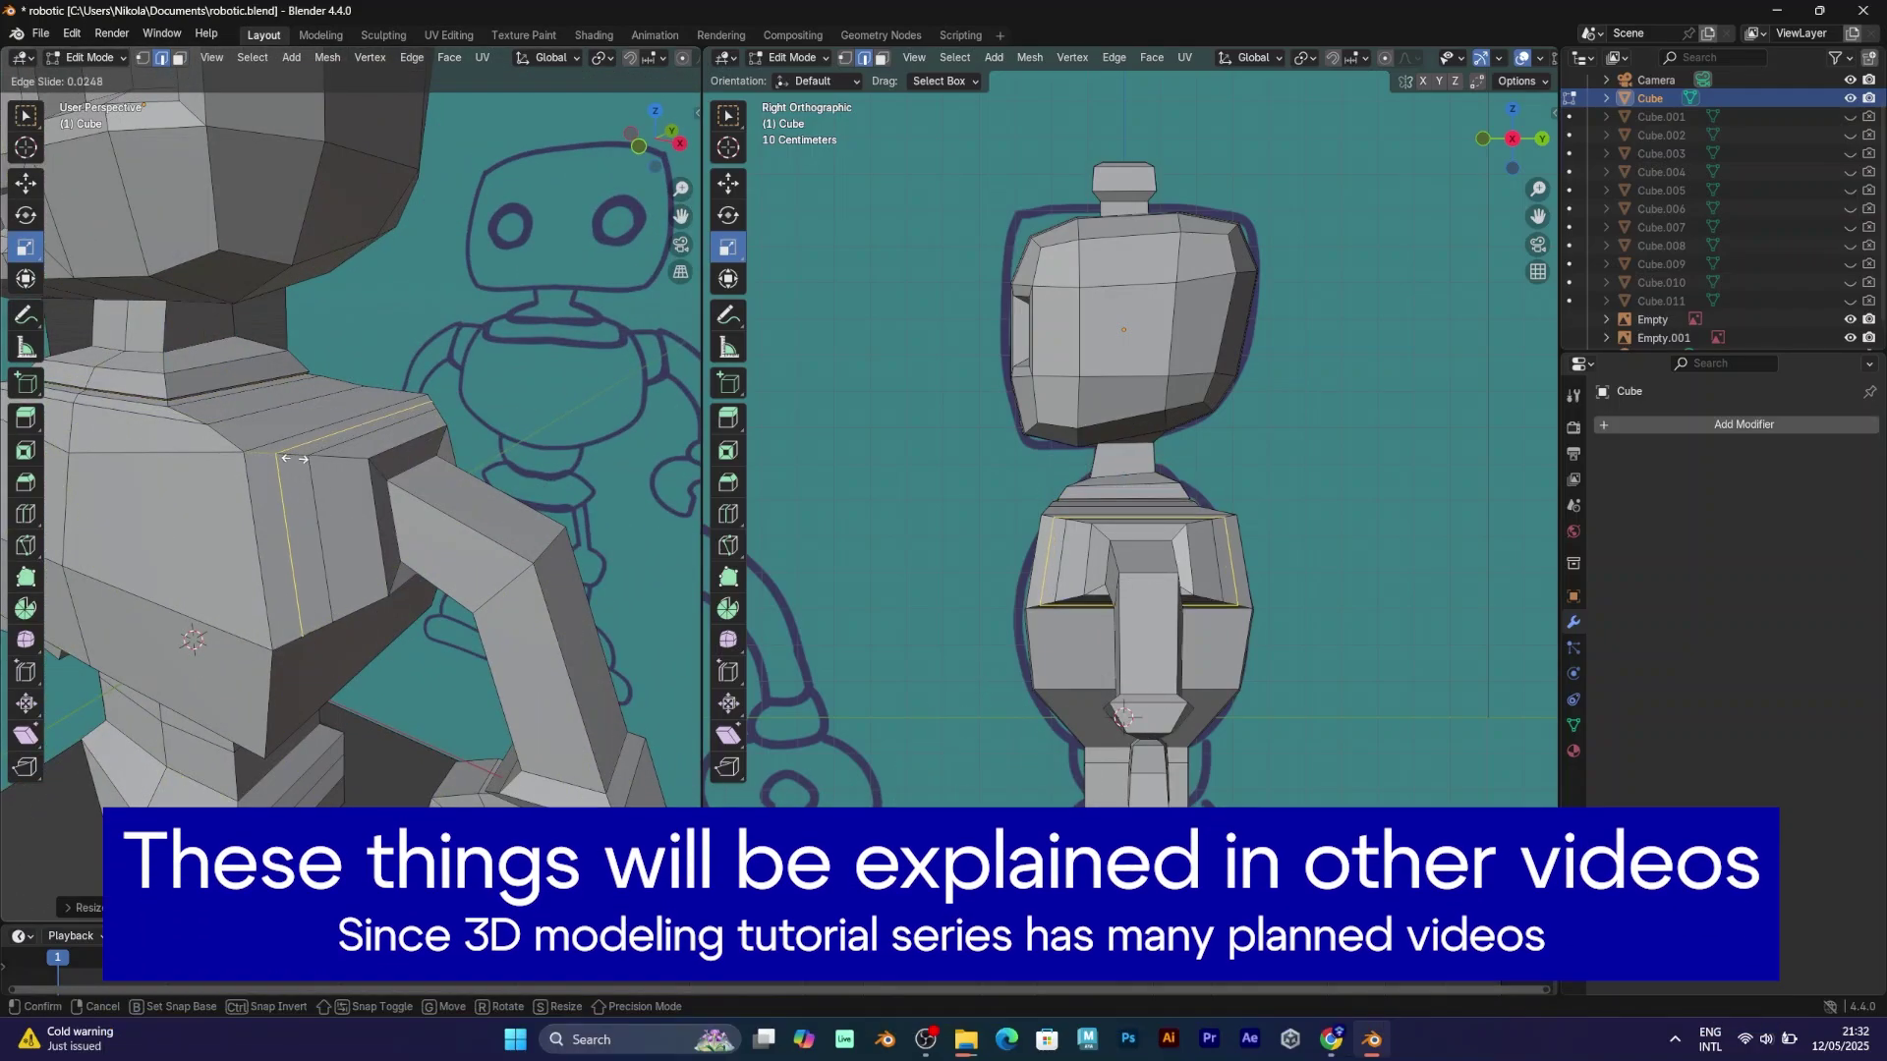
click(281, 456)
key(s)
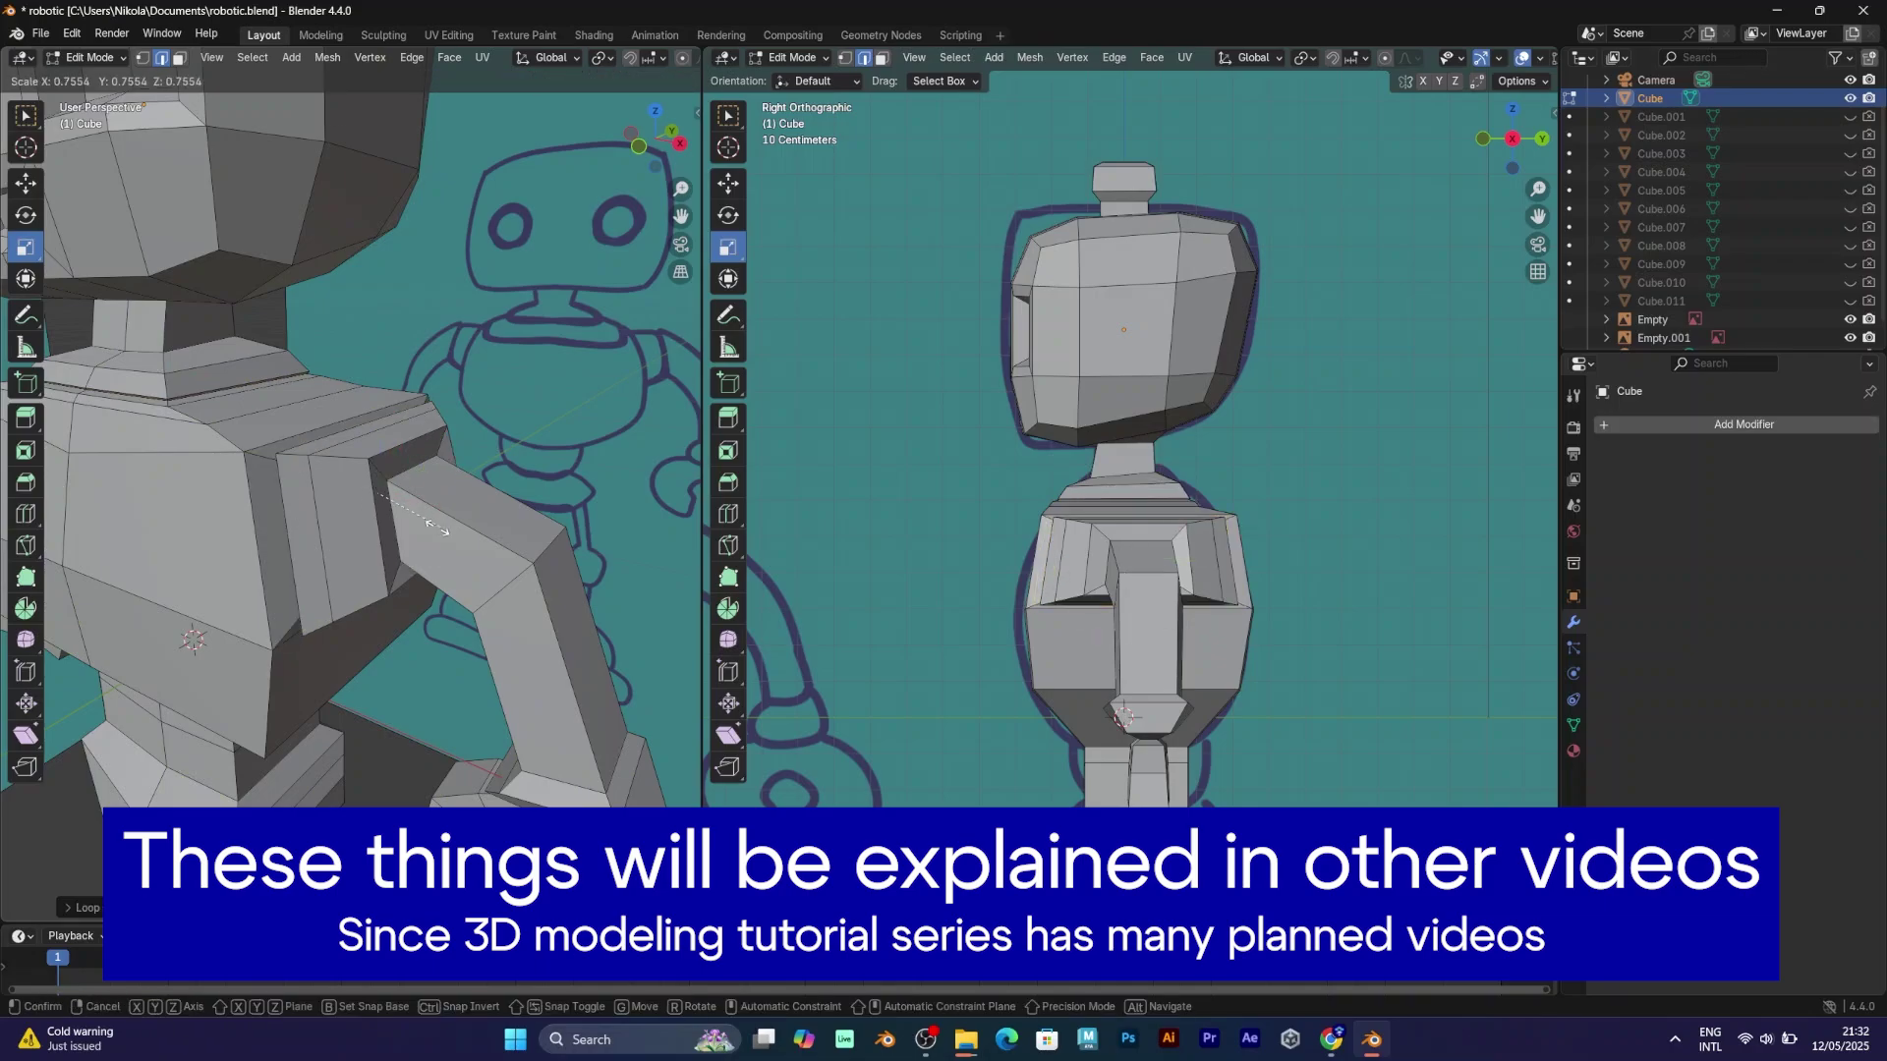
click(432, 521)
scroll(452, 511, down, 5)
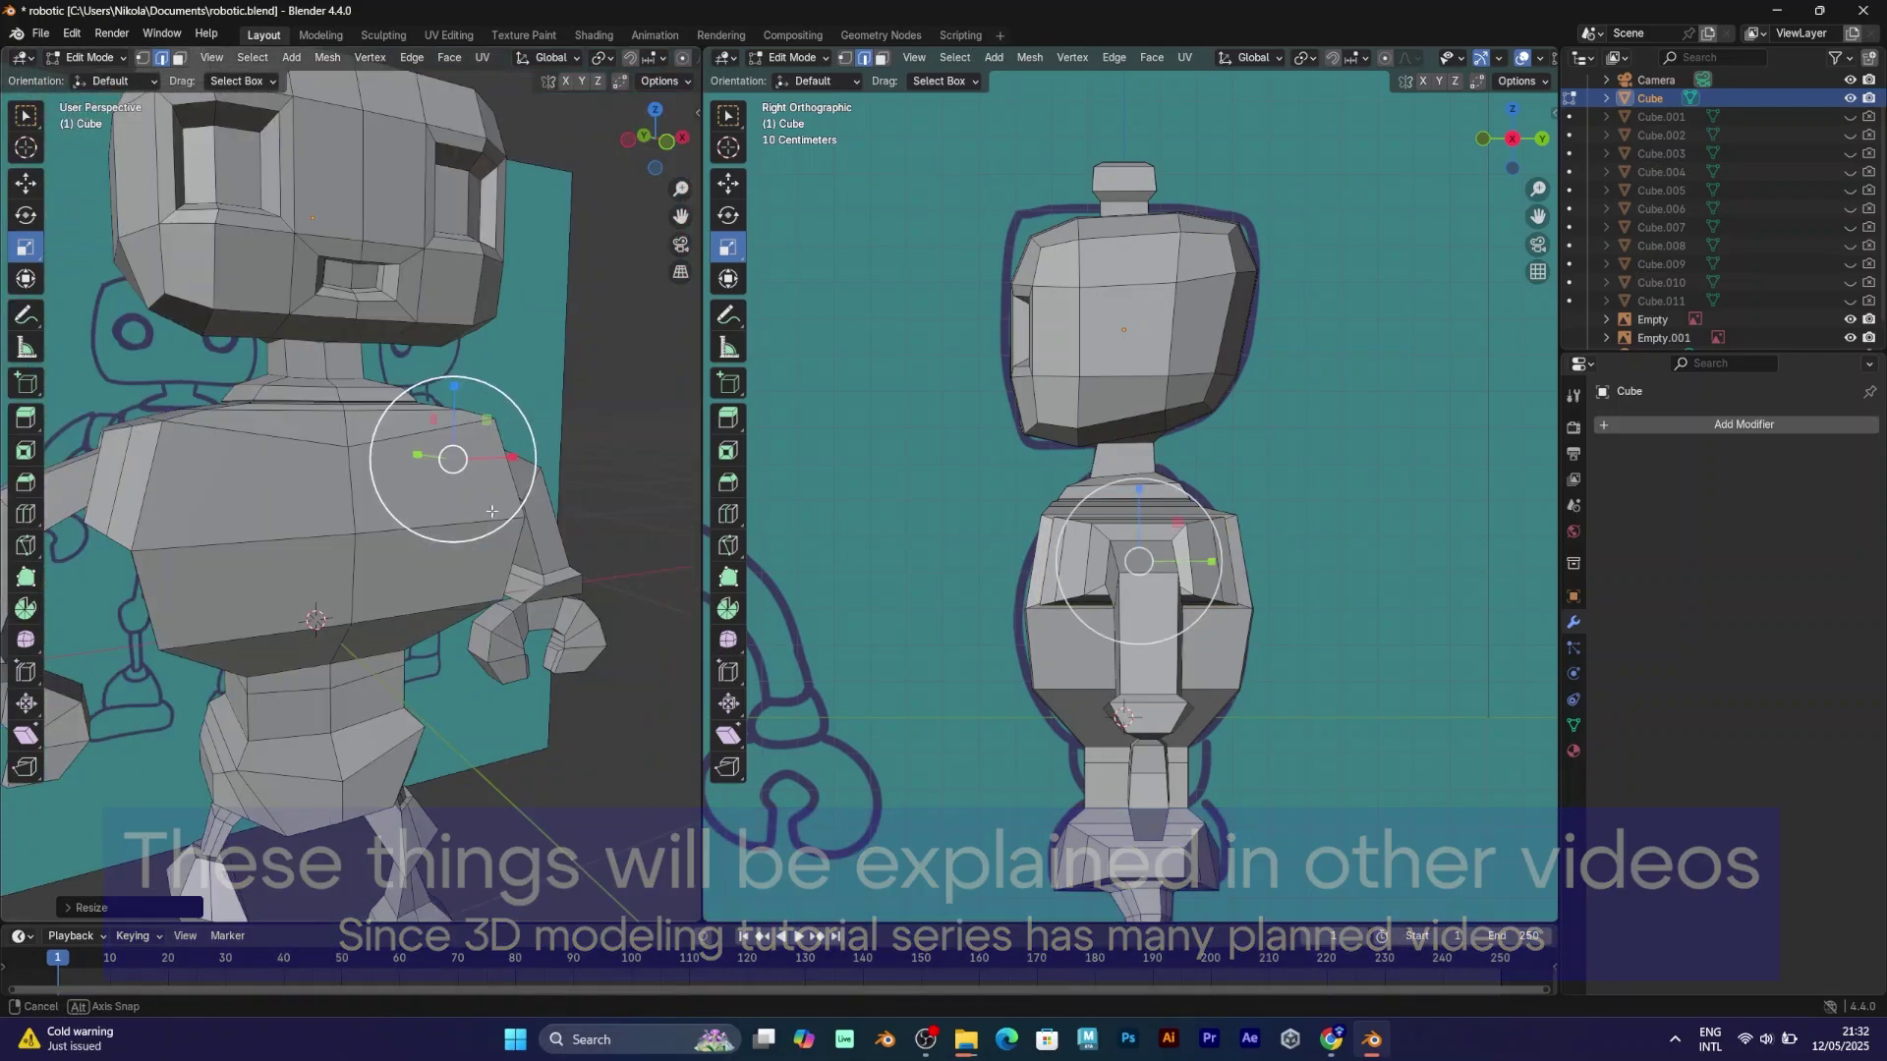
Undo the last loop cut and scaling edits on the torso.
key(ctrl+z)
key(ctrl+z)
middle_drag(467, 522, 401, 537)
key(ctrl+z)
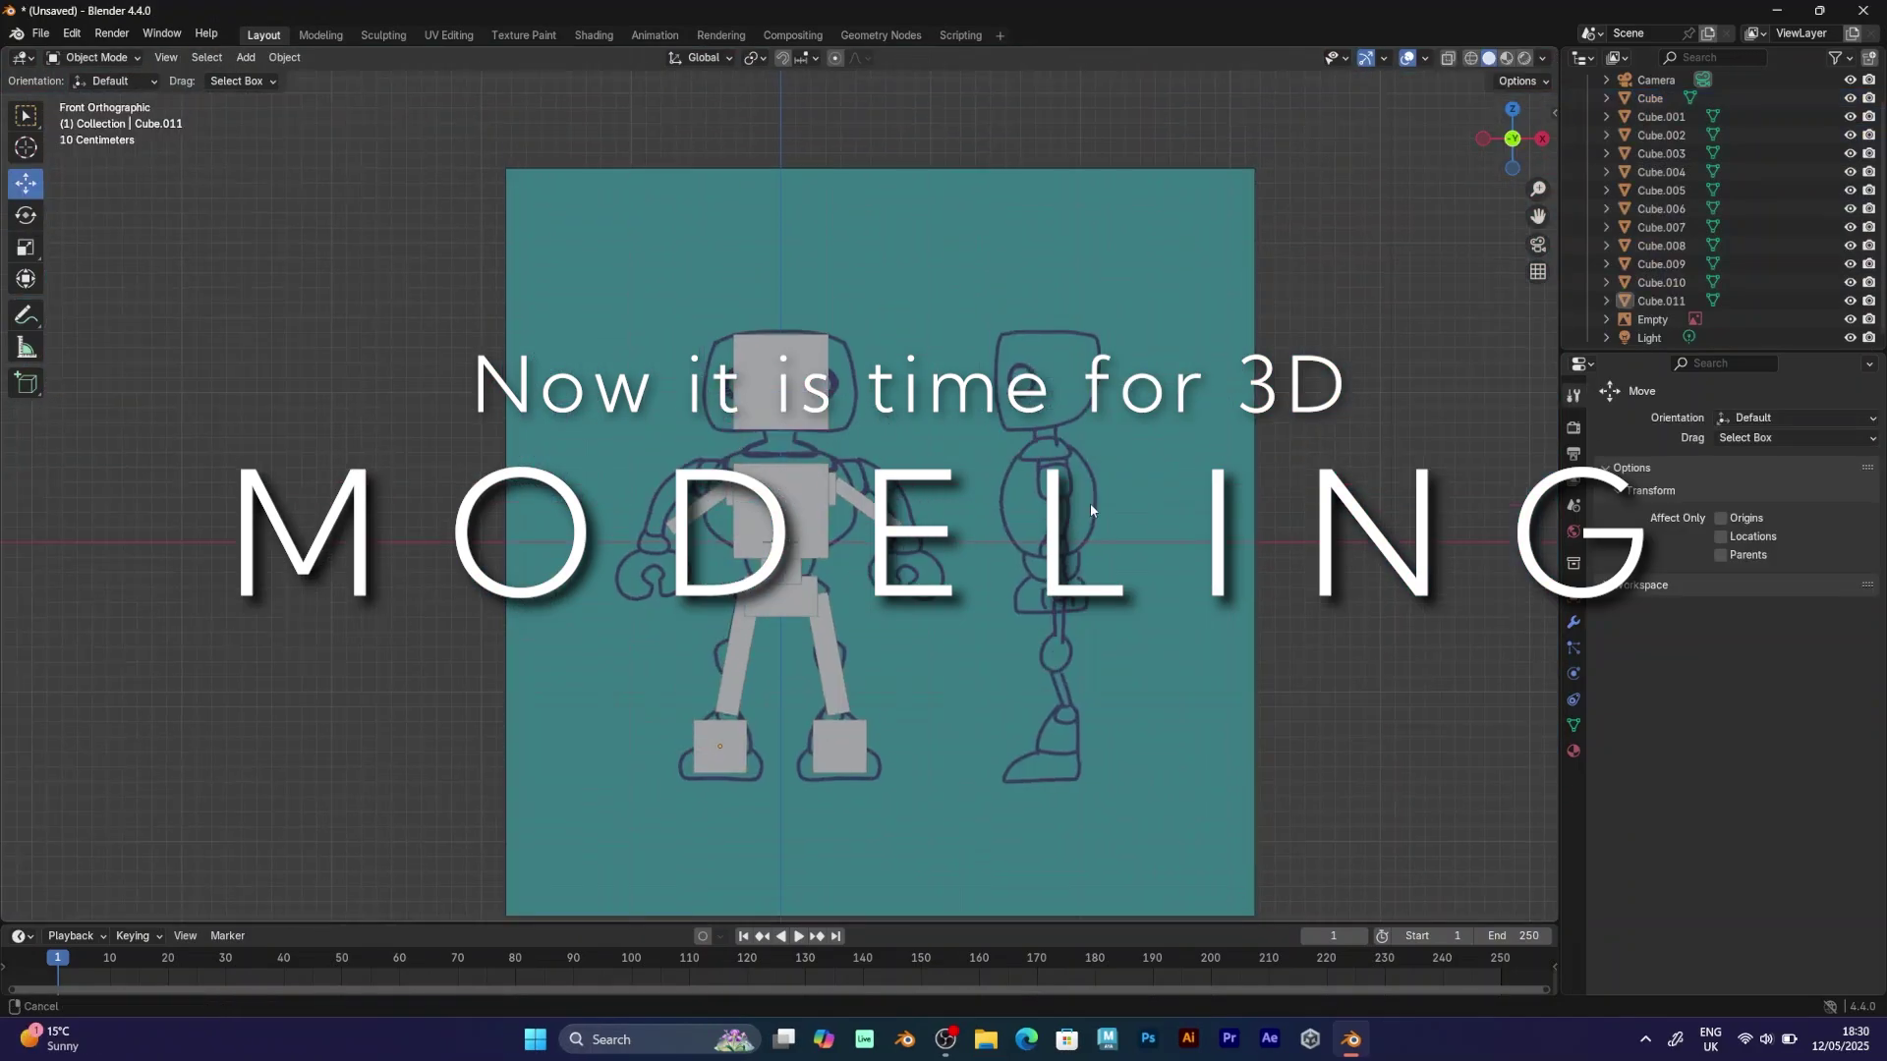
Enter Edit Mode on the head cube and add a centred vertical loop cut as its symmetry edge.
scroll(573, 364, up, 5)
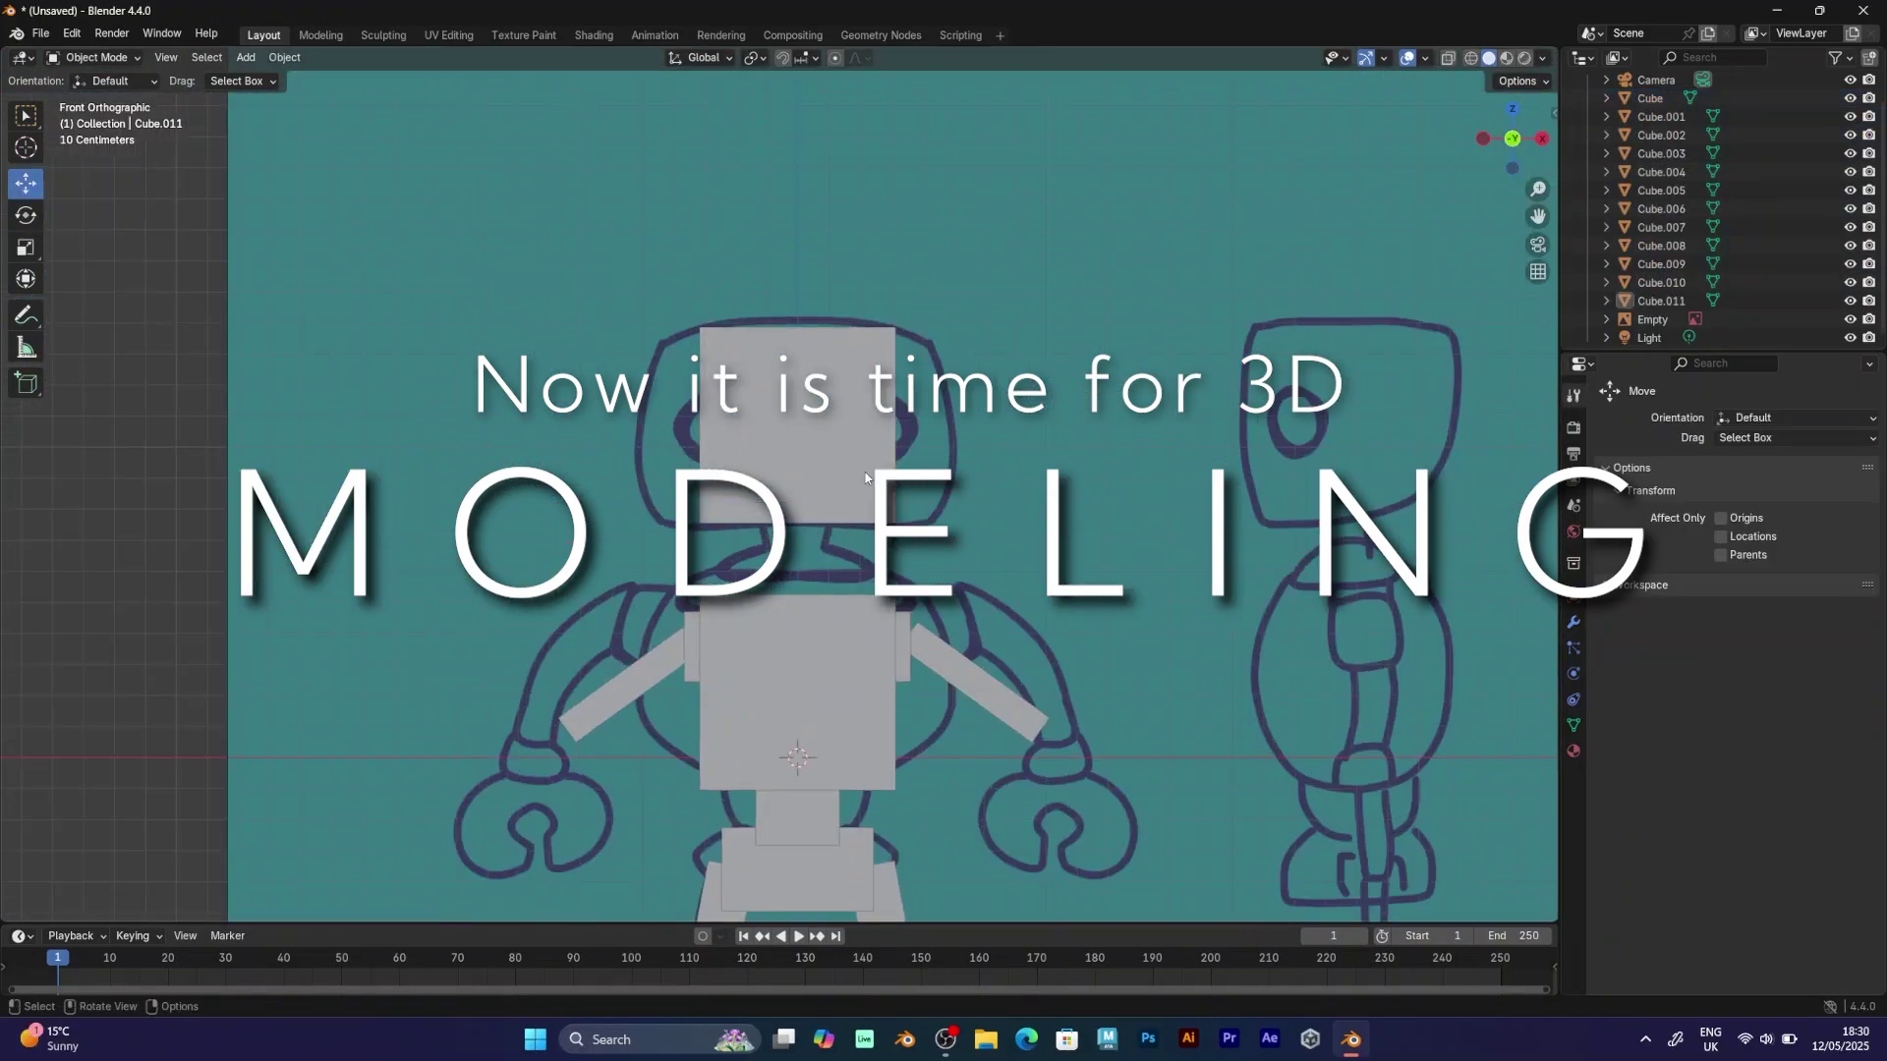
click(93, 57)
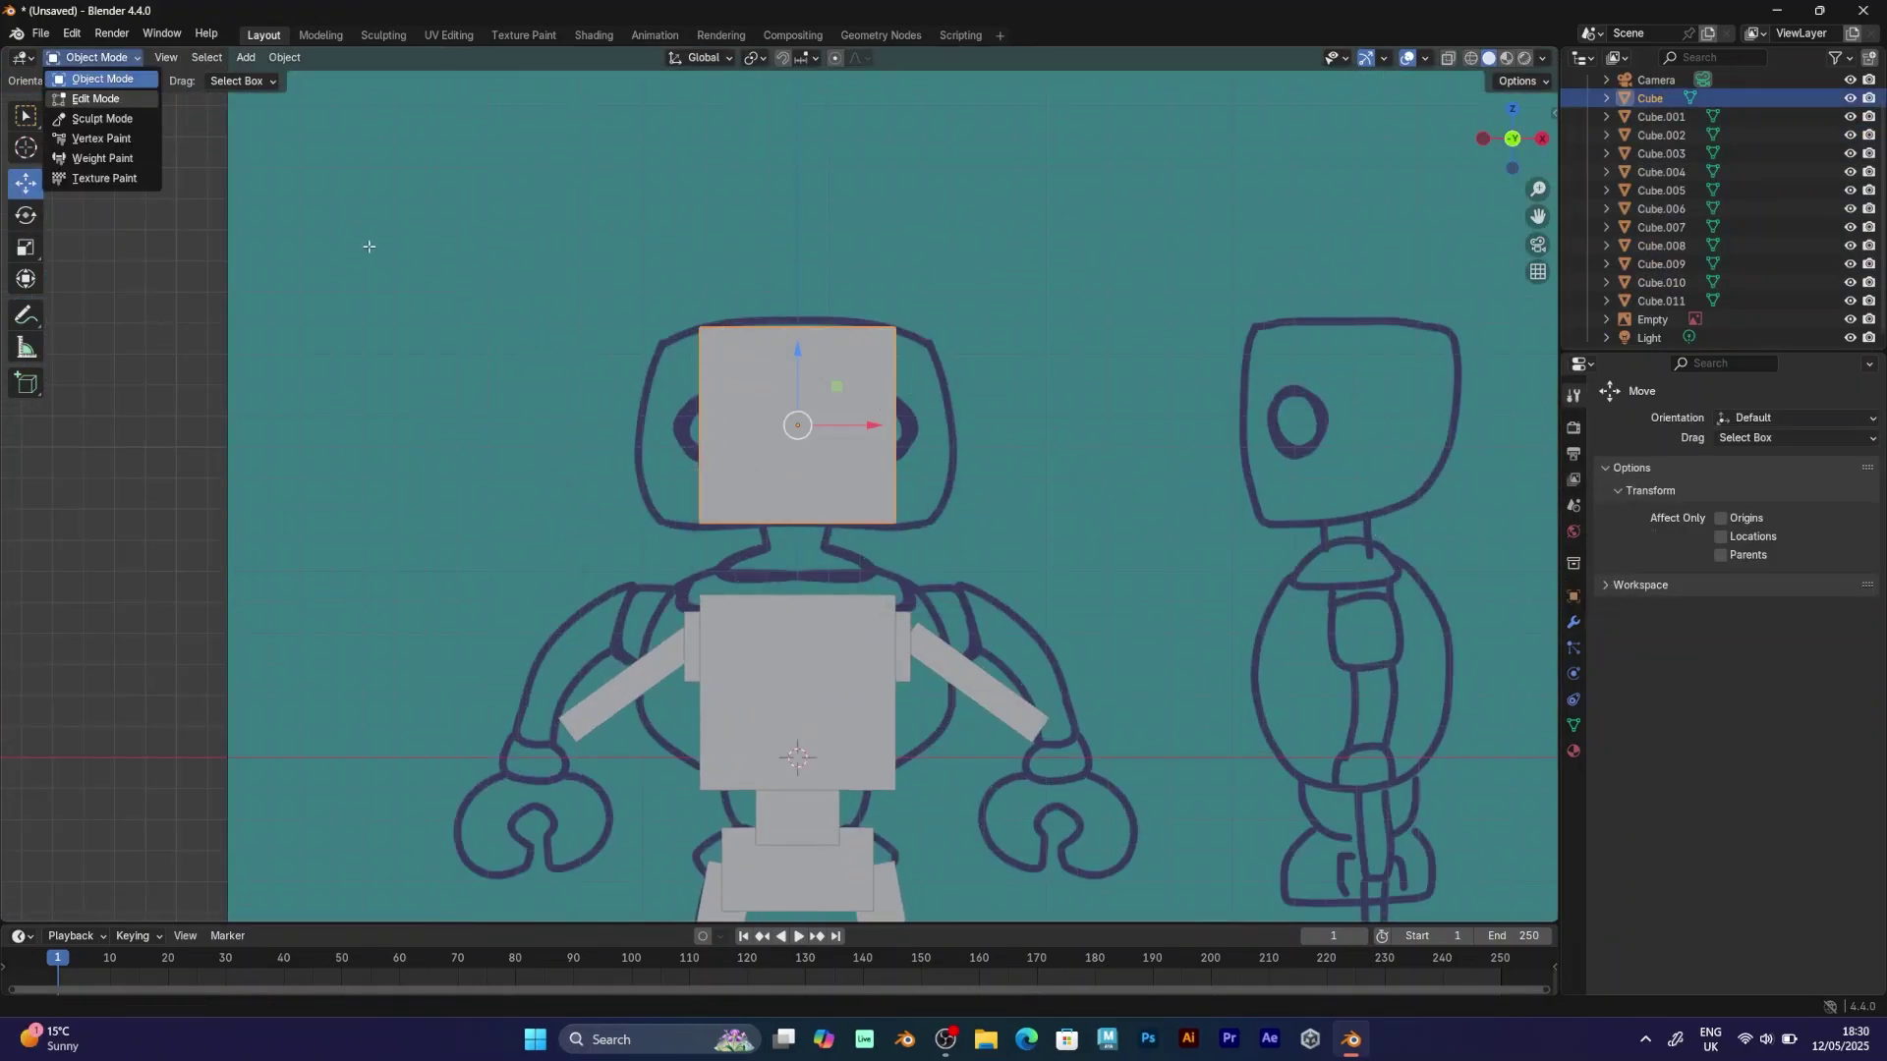
click(84, 93)
shift+middle_drag(852, 403, 786, 393)
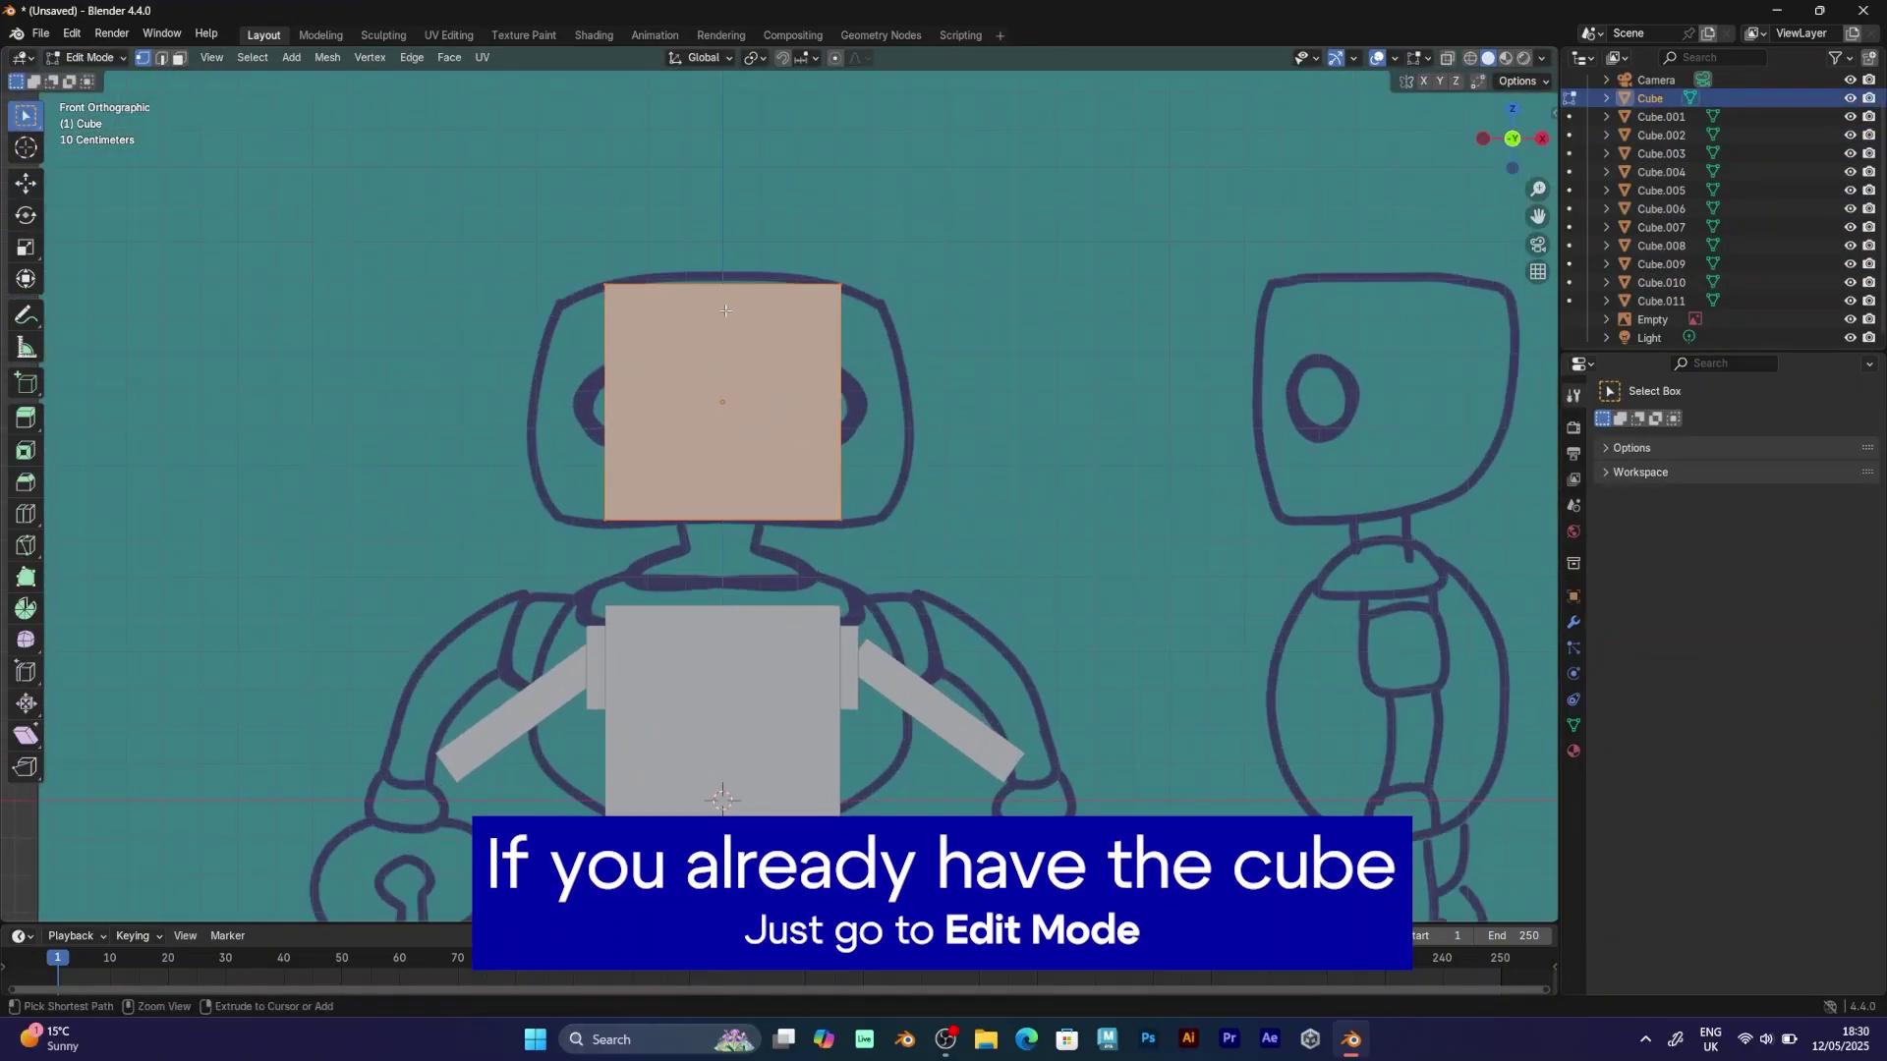
key(ctrl+r)
click(725, 311)
right_click(726, 311)
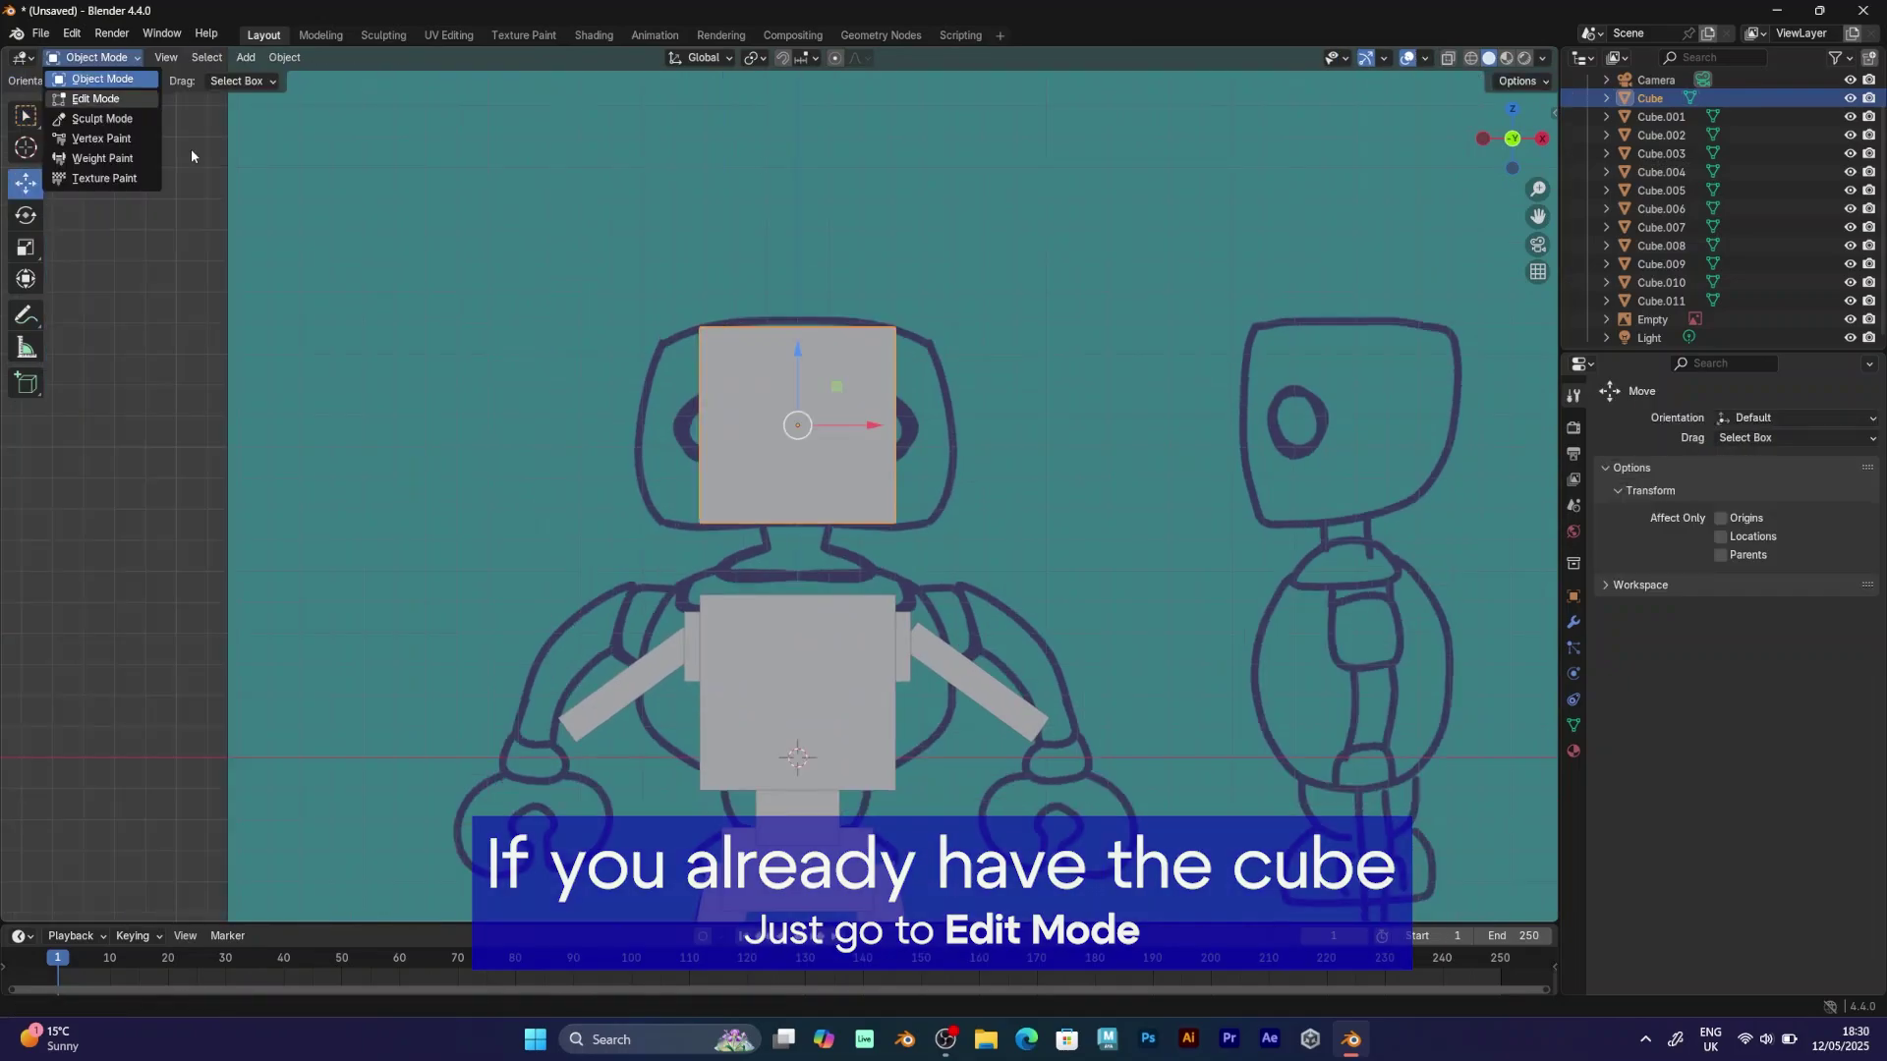
click(85, 94)
shift+middle_drag(826, 408, 781, 406)
key(ctrl+r)
click(726, 310)
right_click(725, 310)
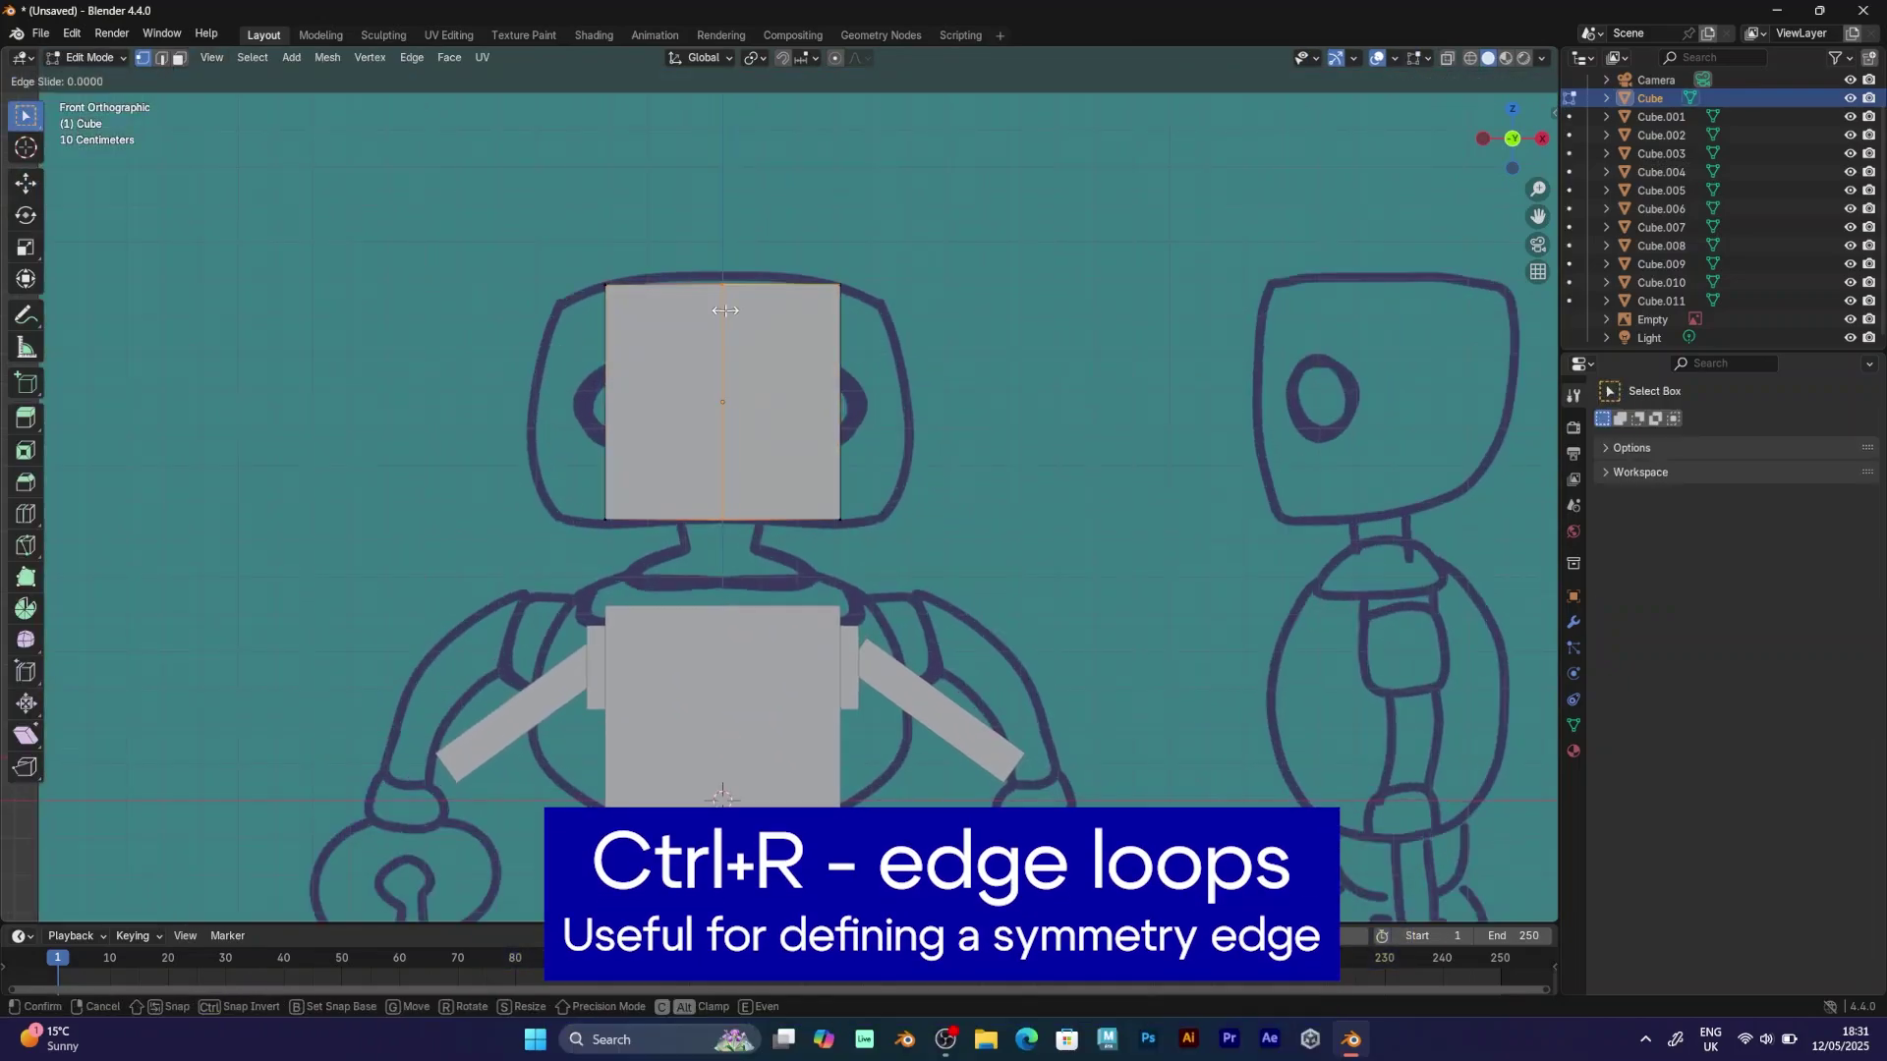
Select all of the head cube's faces and bevel them with 2 segments and an offset of about 0.55 m.
click(180, 60)
key(a)
key(ctrl+b)
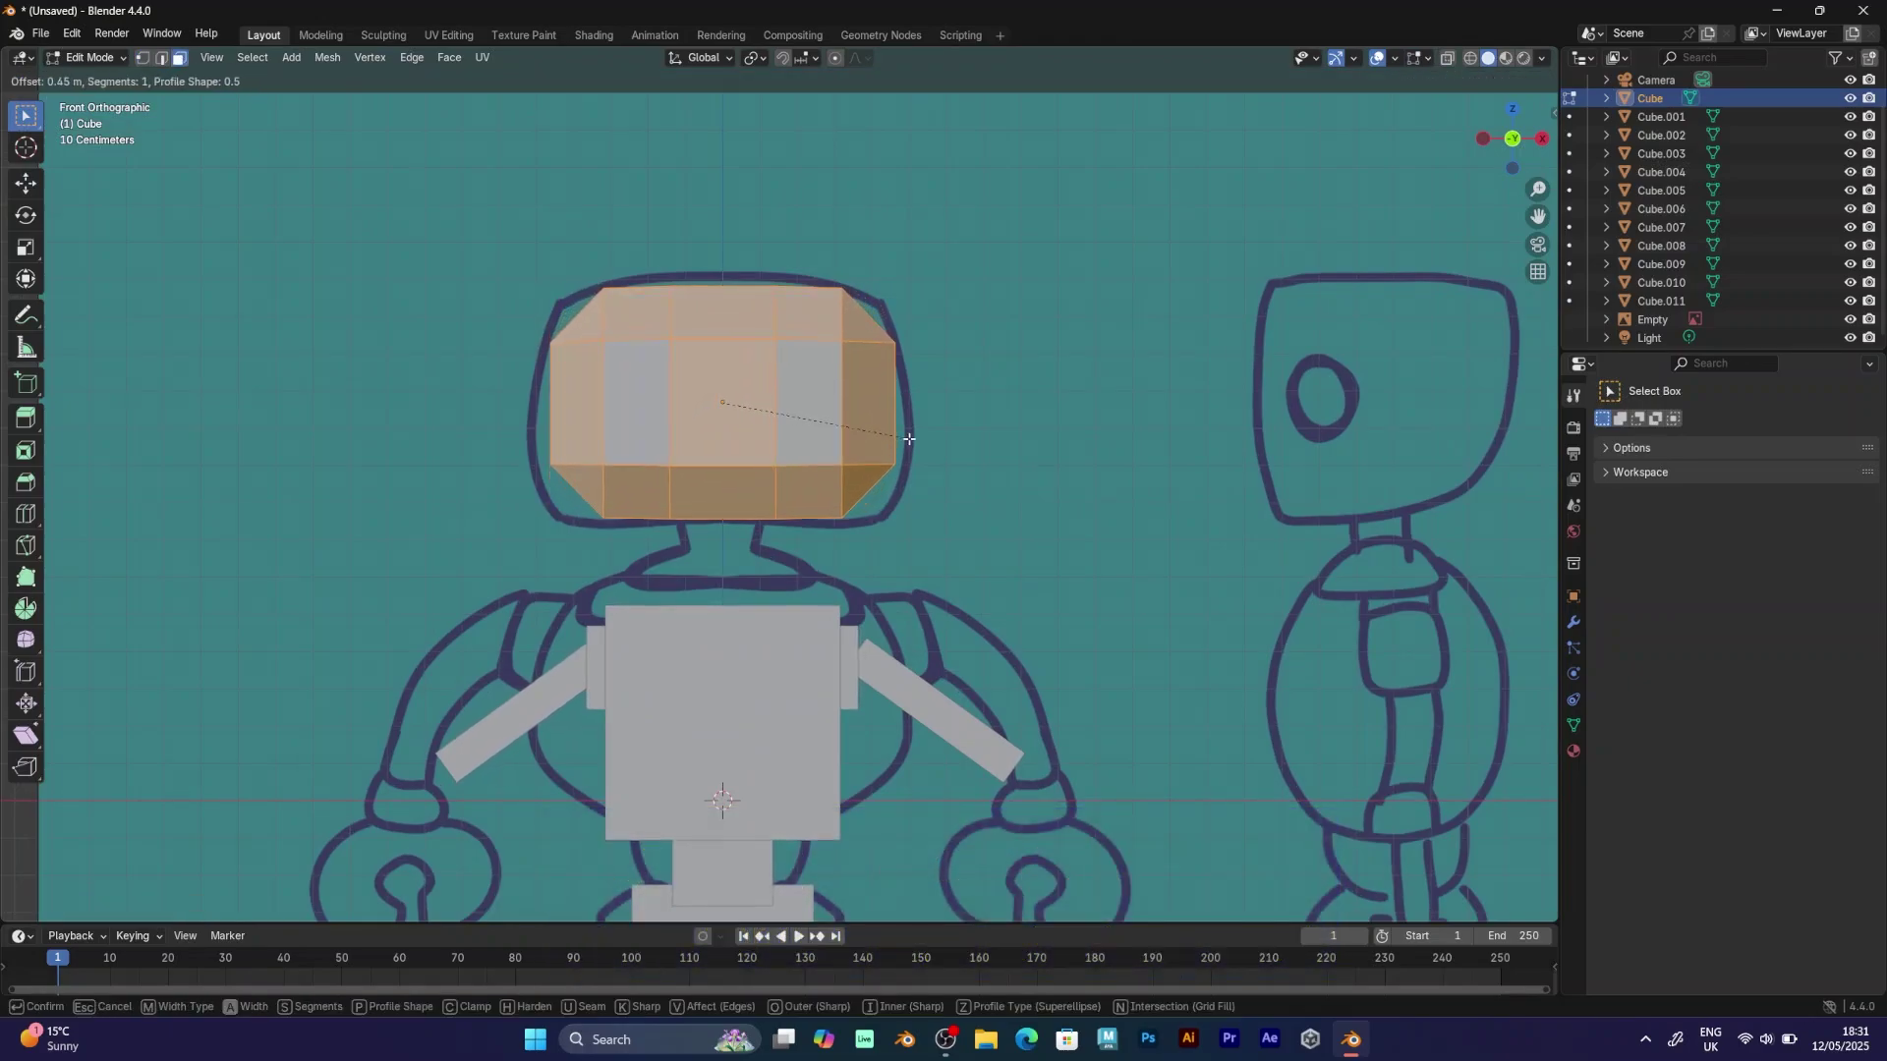
scroll(911, 439, up, 1)
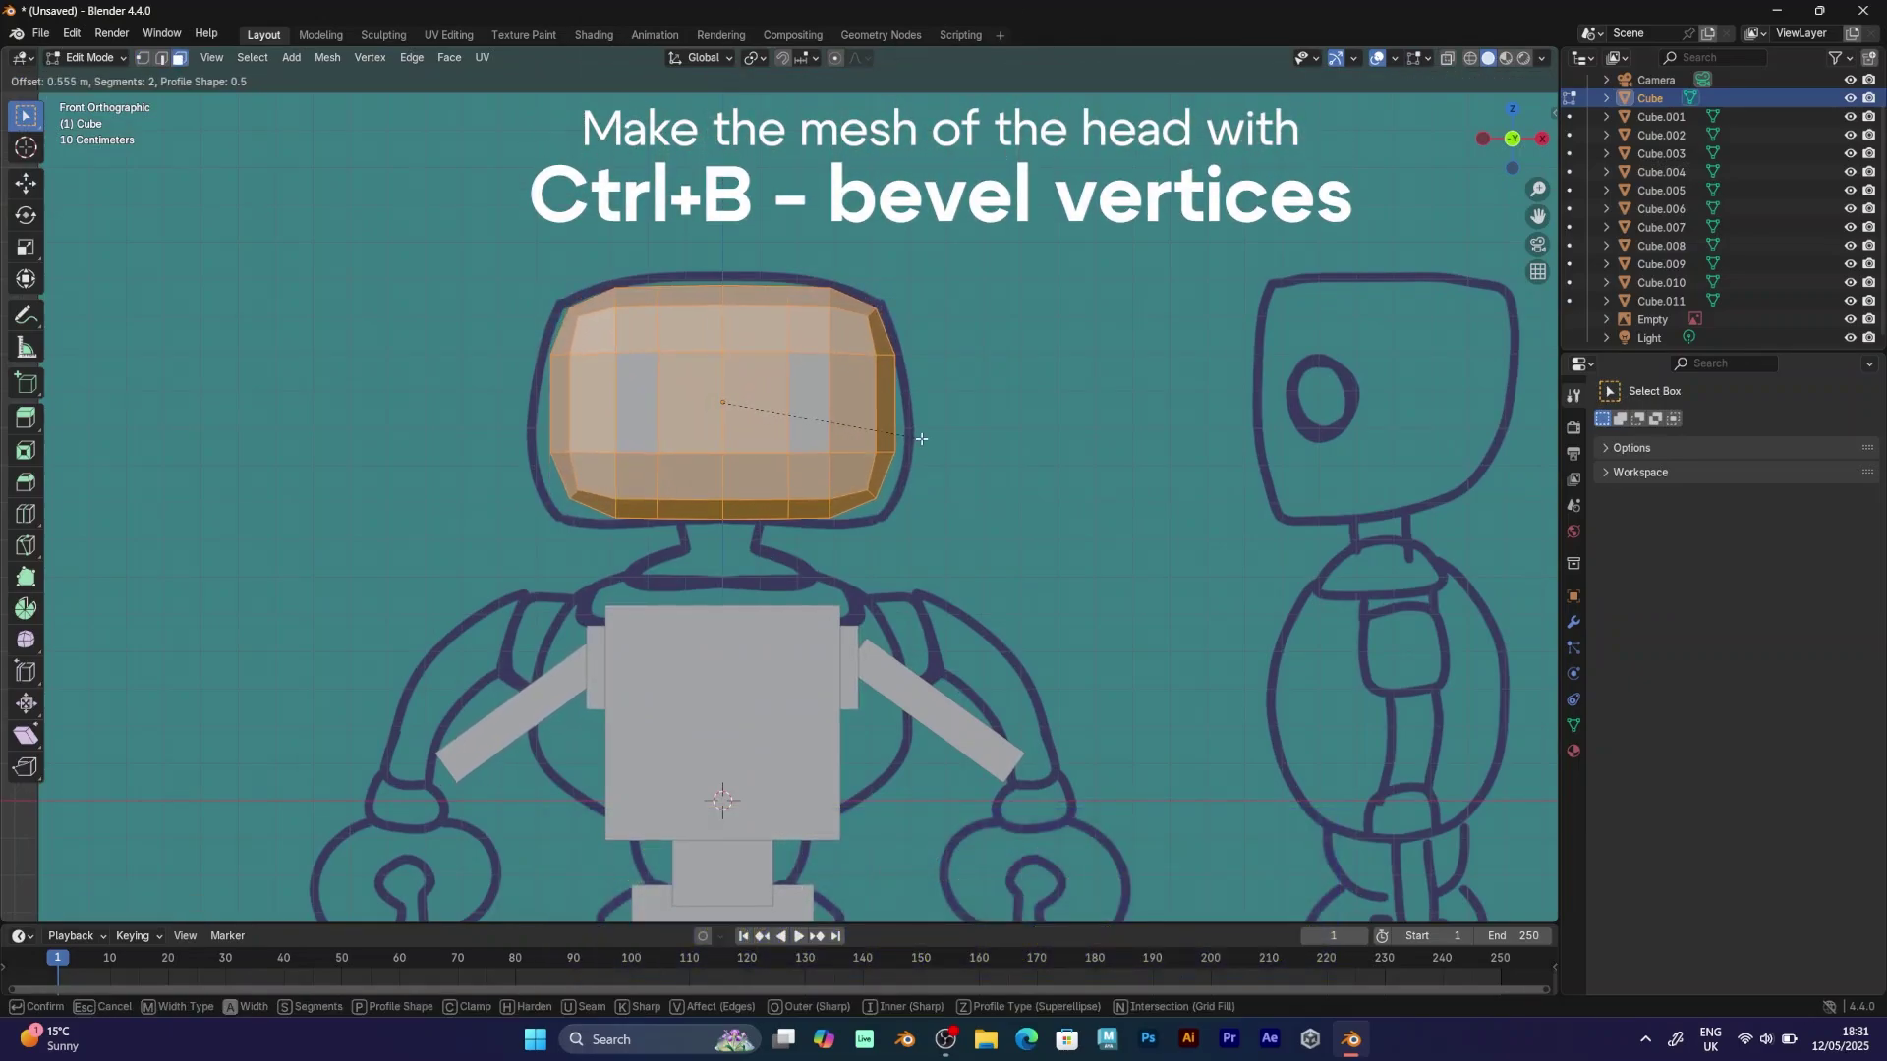
scroll(922, 438, down, 1)
scroll(921, 438, up, 1)
click(919, 439)
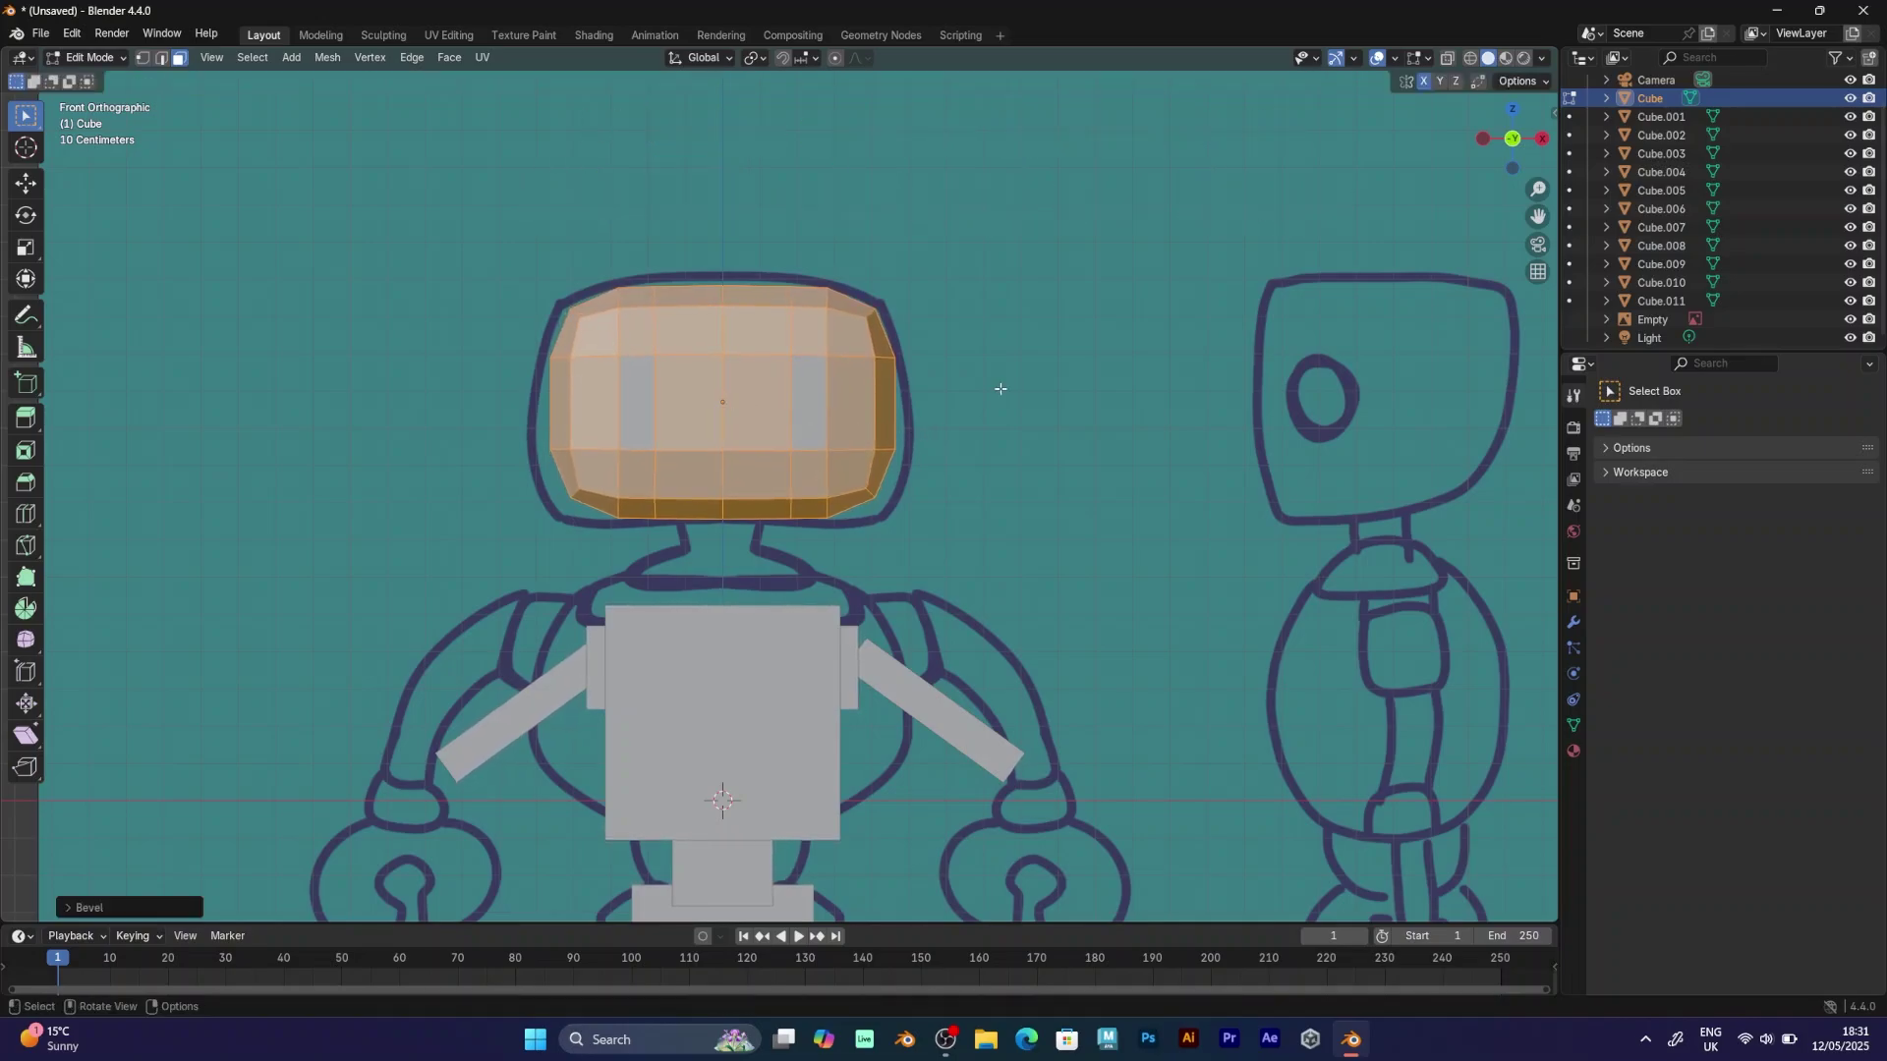
With X-ray on, select the full column of faces through the right-hand eye and widen it along X.
click(1446, 59)
scroll(830, 473, down, 1)
scroll(829, 473, up, 3)
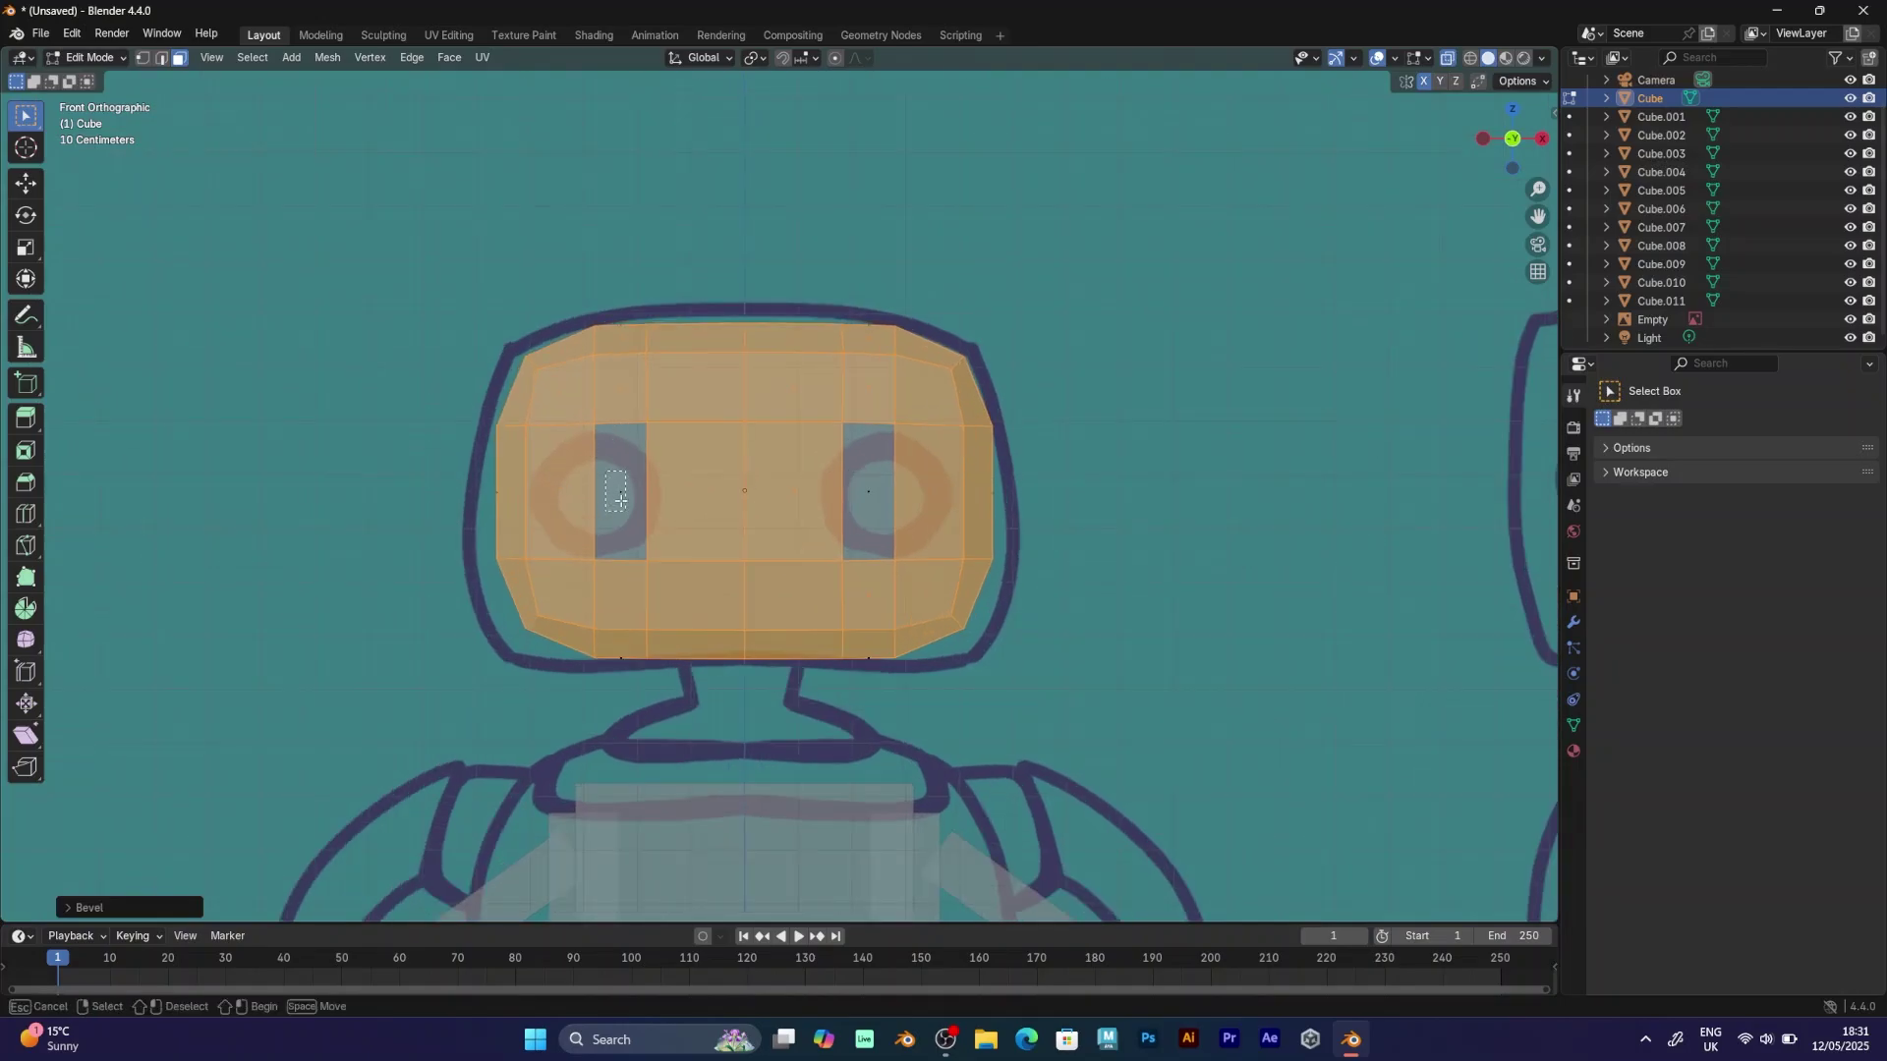
drag(621, 502, 623, 505)
shift+click(869, 492)
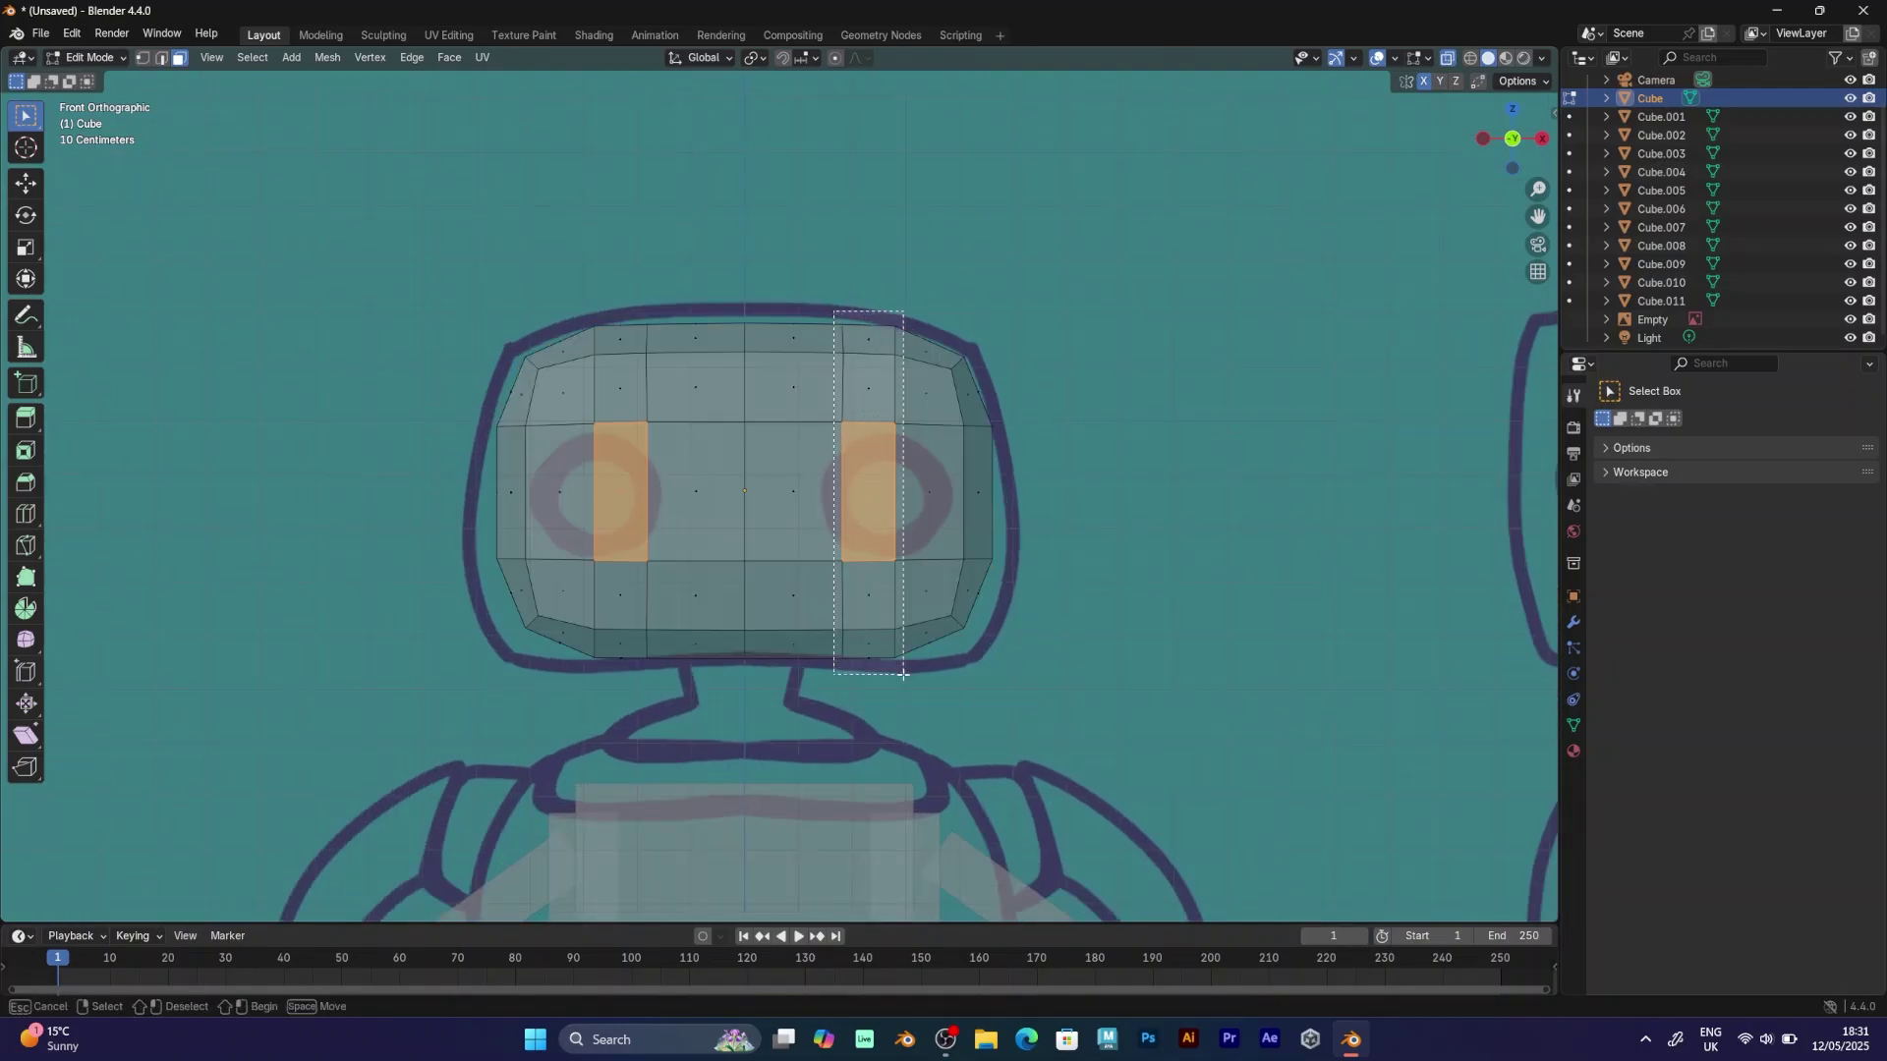
drag(865, 574, 886, 671)
key(s)
drag(942, 497, 988, 495)
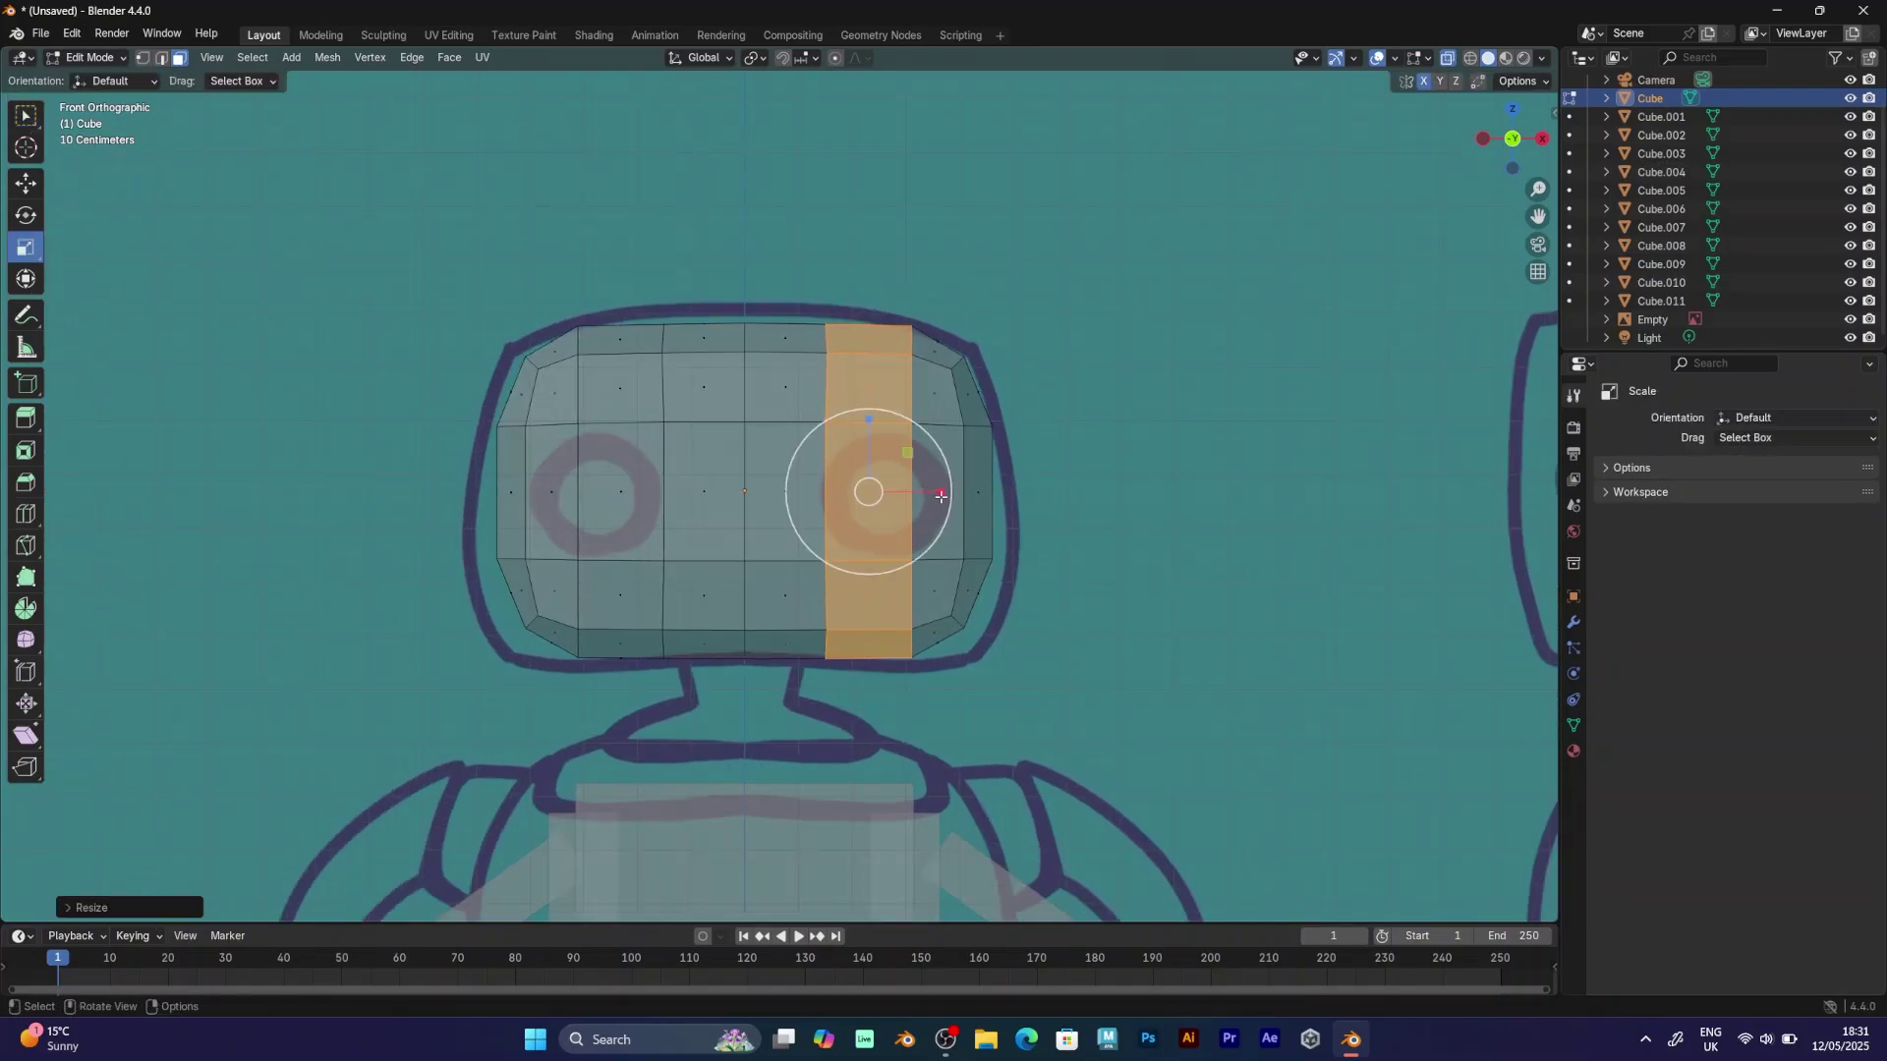
Select the two faces over each eye, turn X-ray off, extrude them and scale the new faces down.
click(553, 466)
shift+click(619, 477)
shift+drag(868, 491, 964, 514)
key(alt+z)
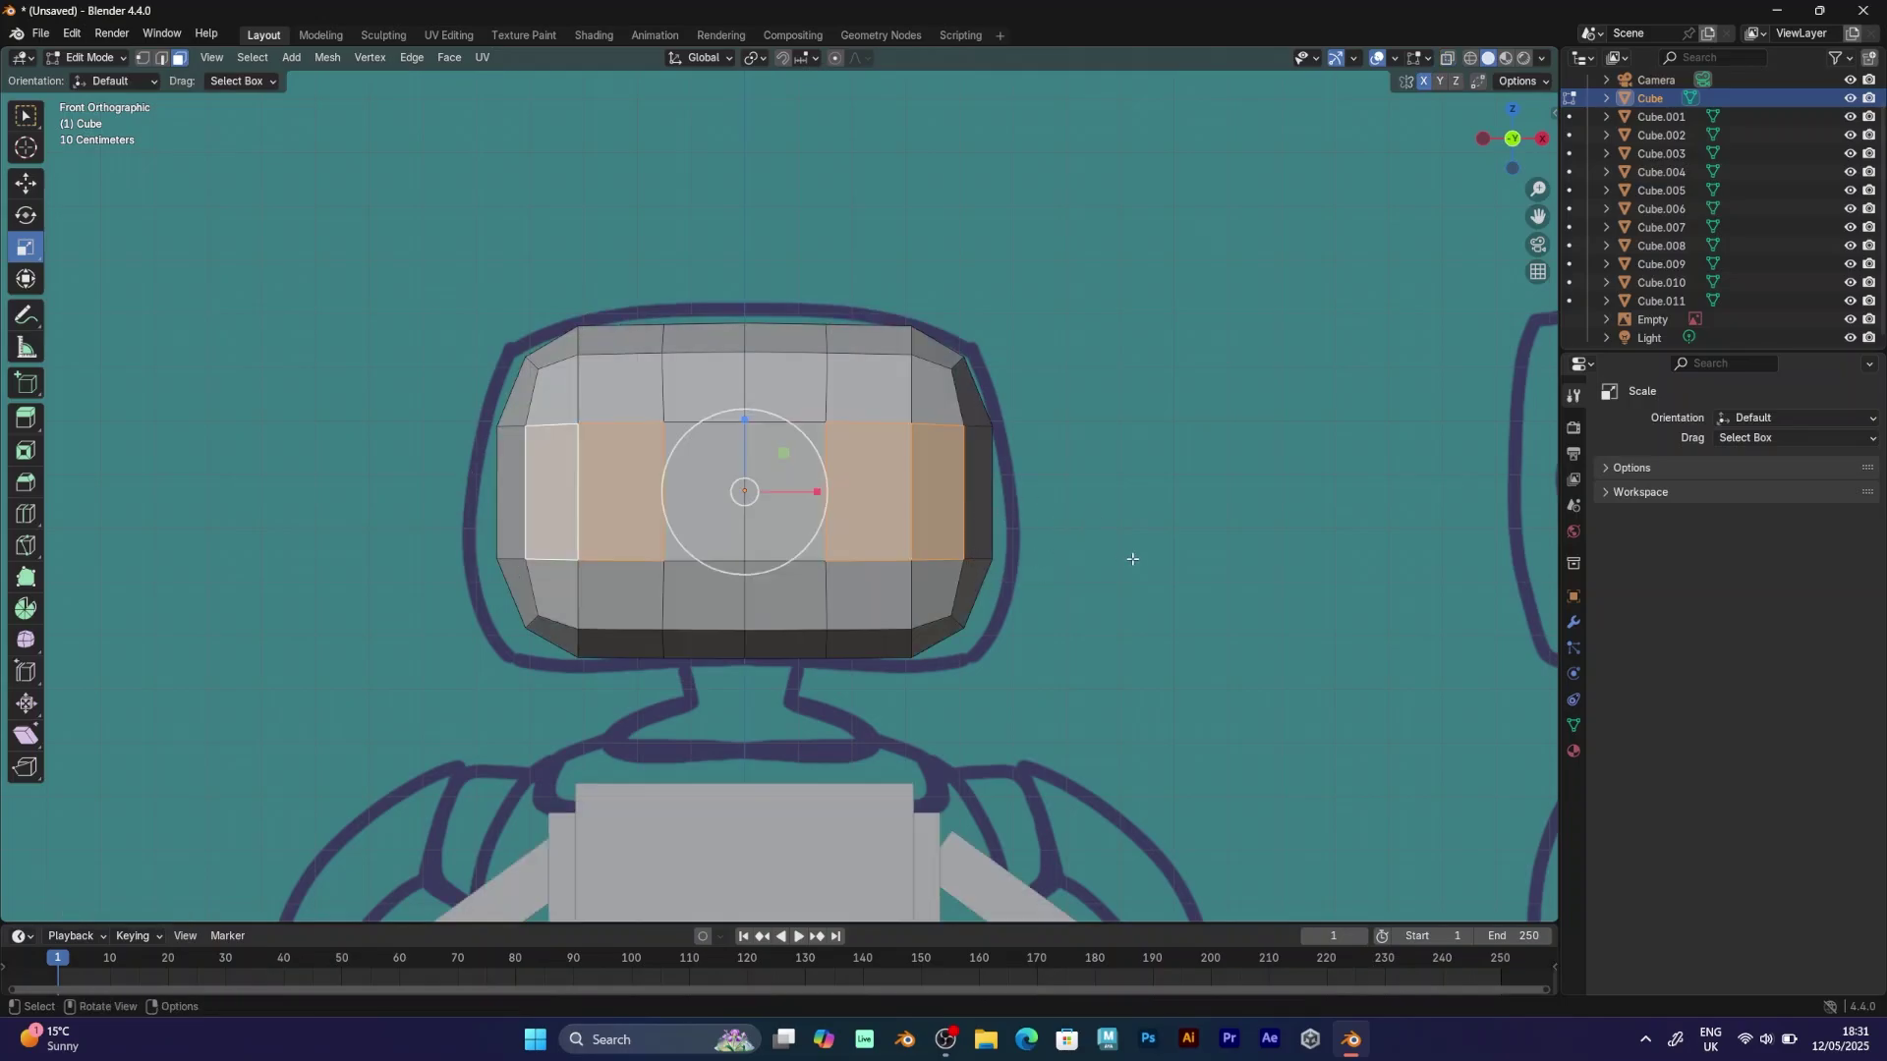
key(s)
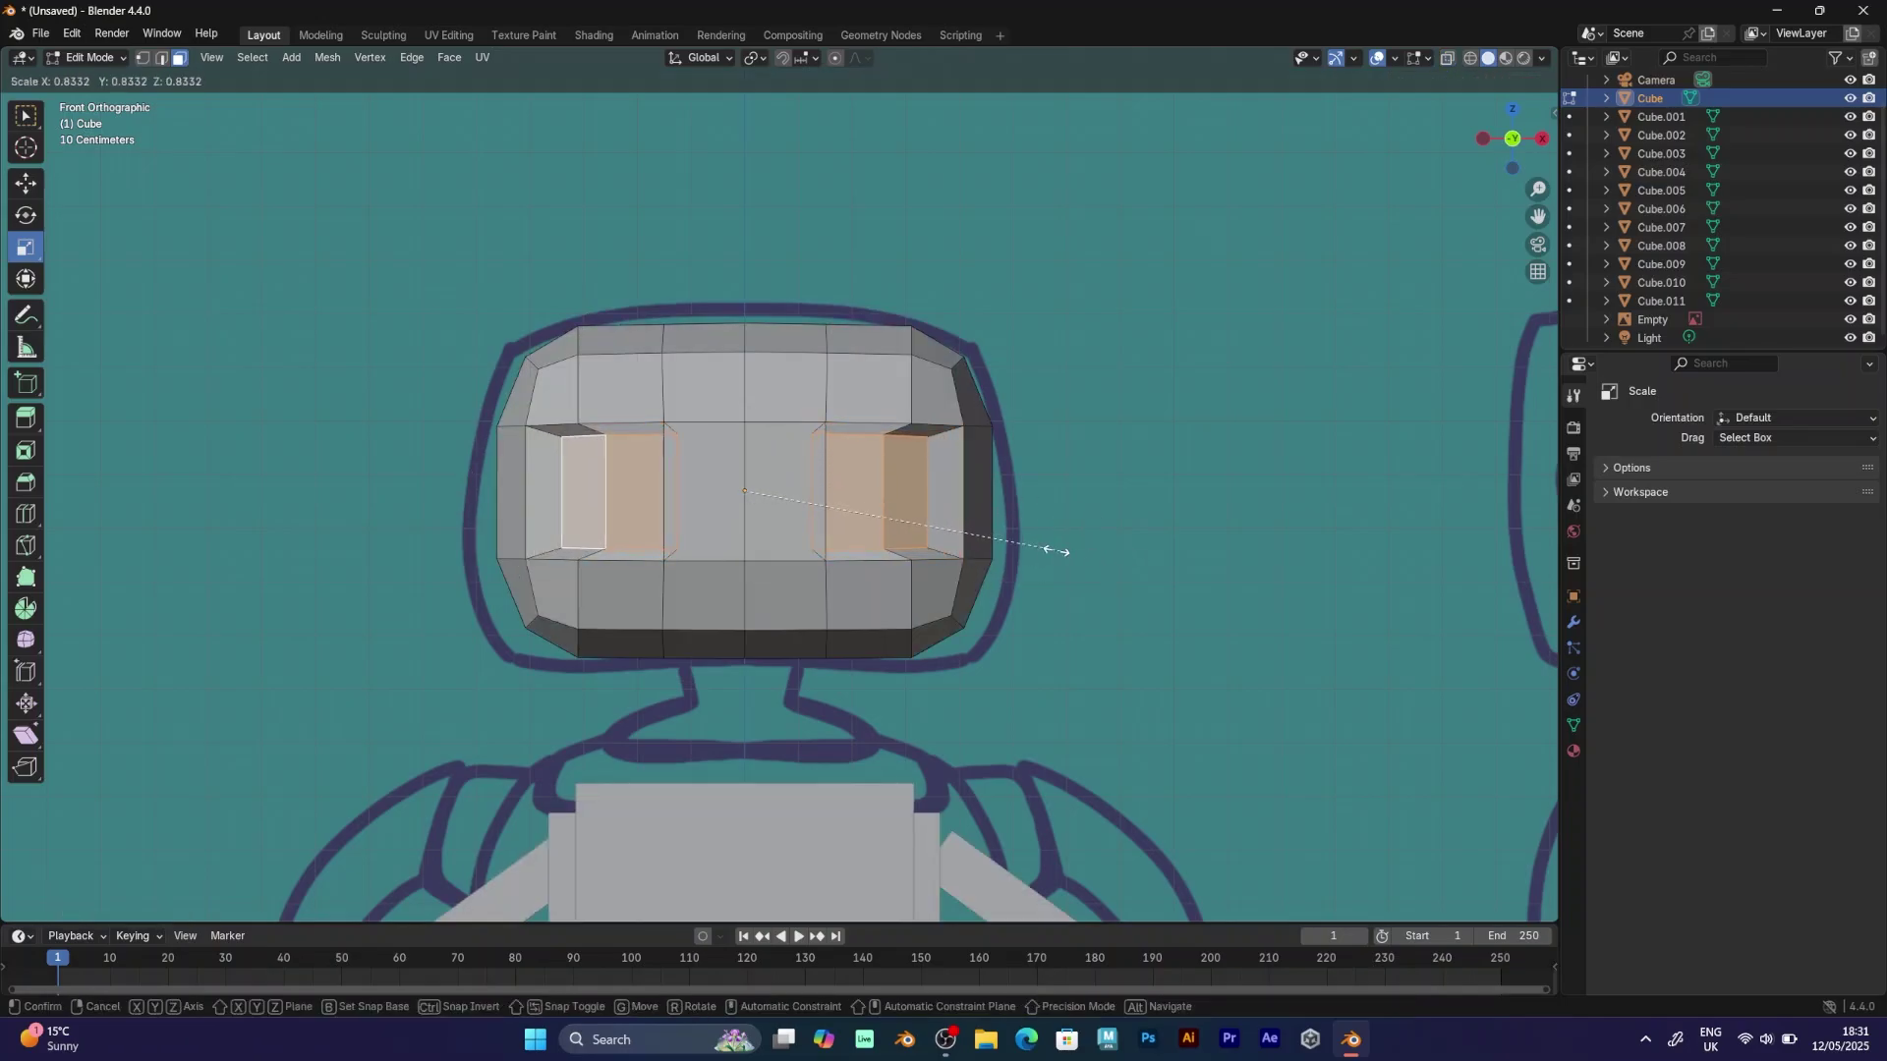
click(907, 513)
Move the right-hand eye's two inner faces outward along X to centre them within the eye area.
click(866, 498)
shift+click(896, 503)
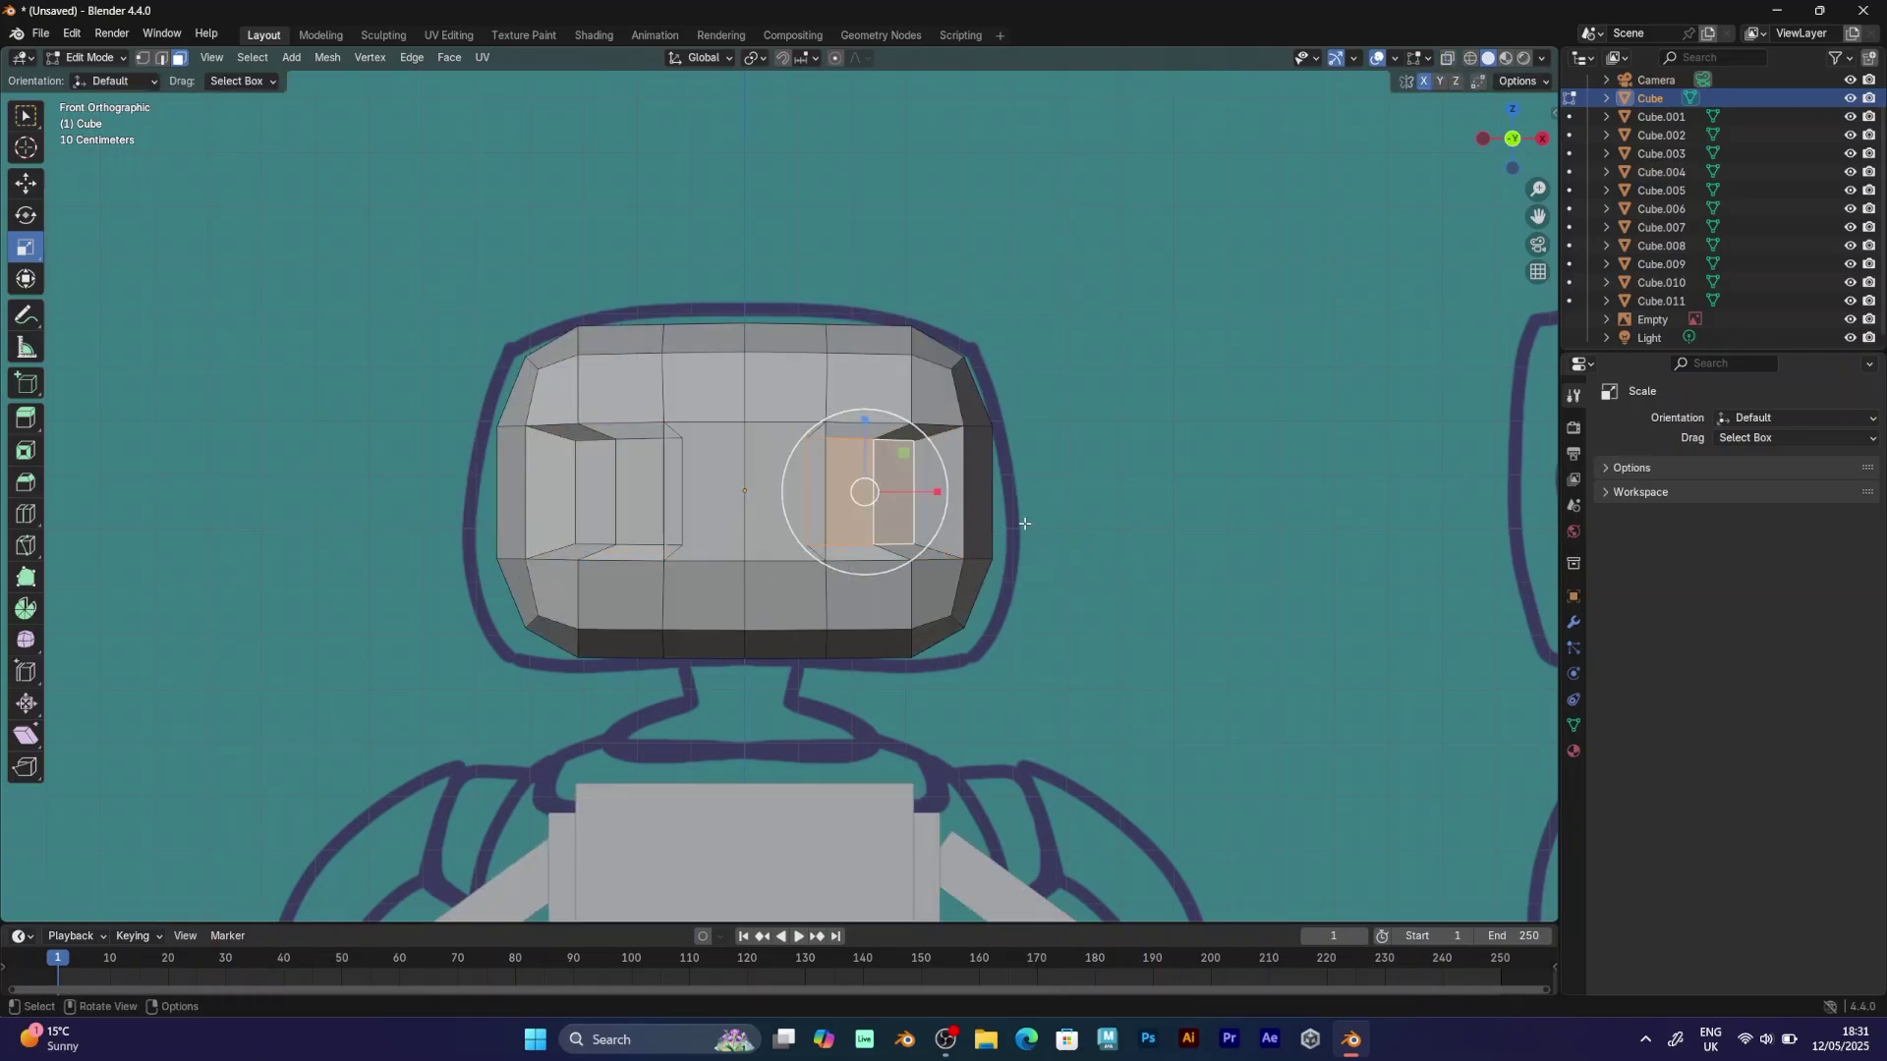
key(g)
click(1058, 524)
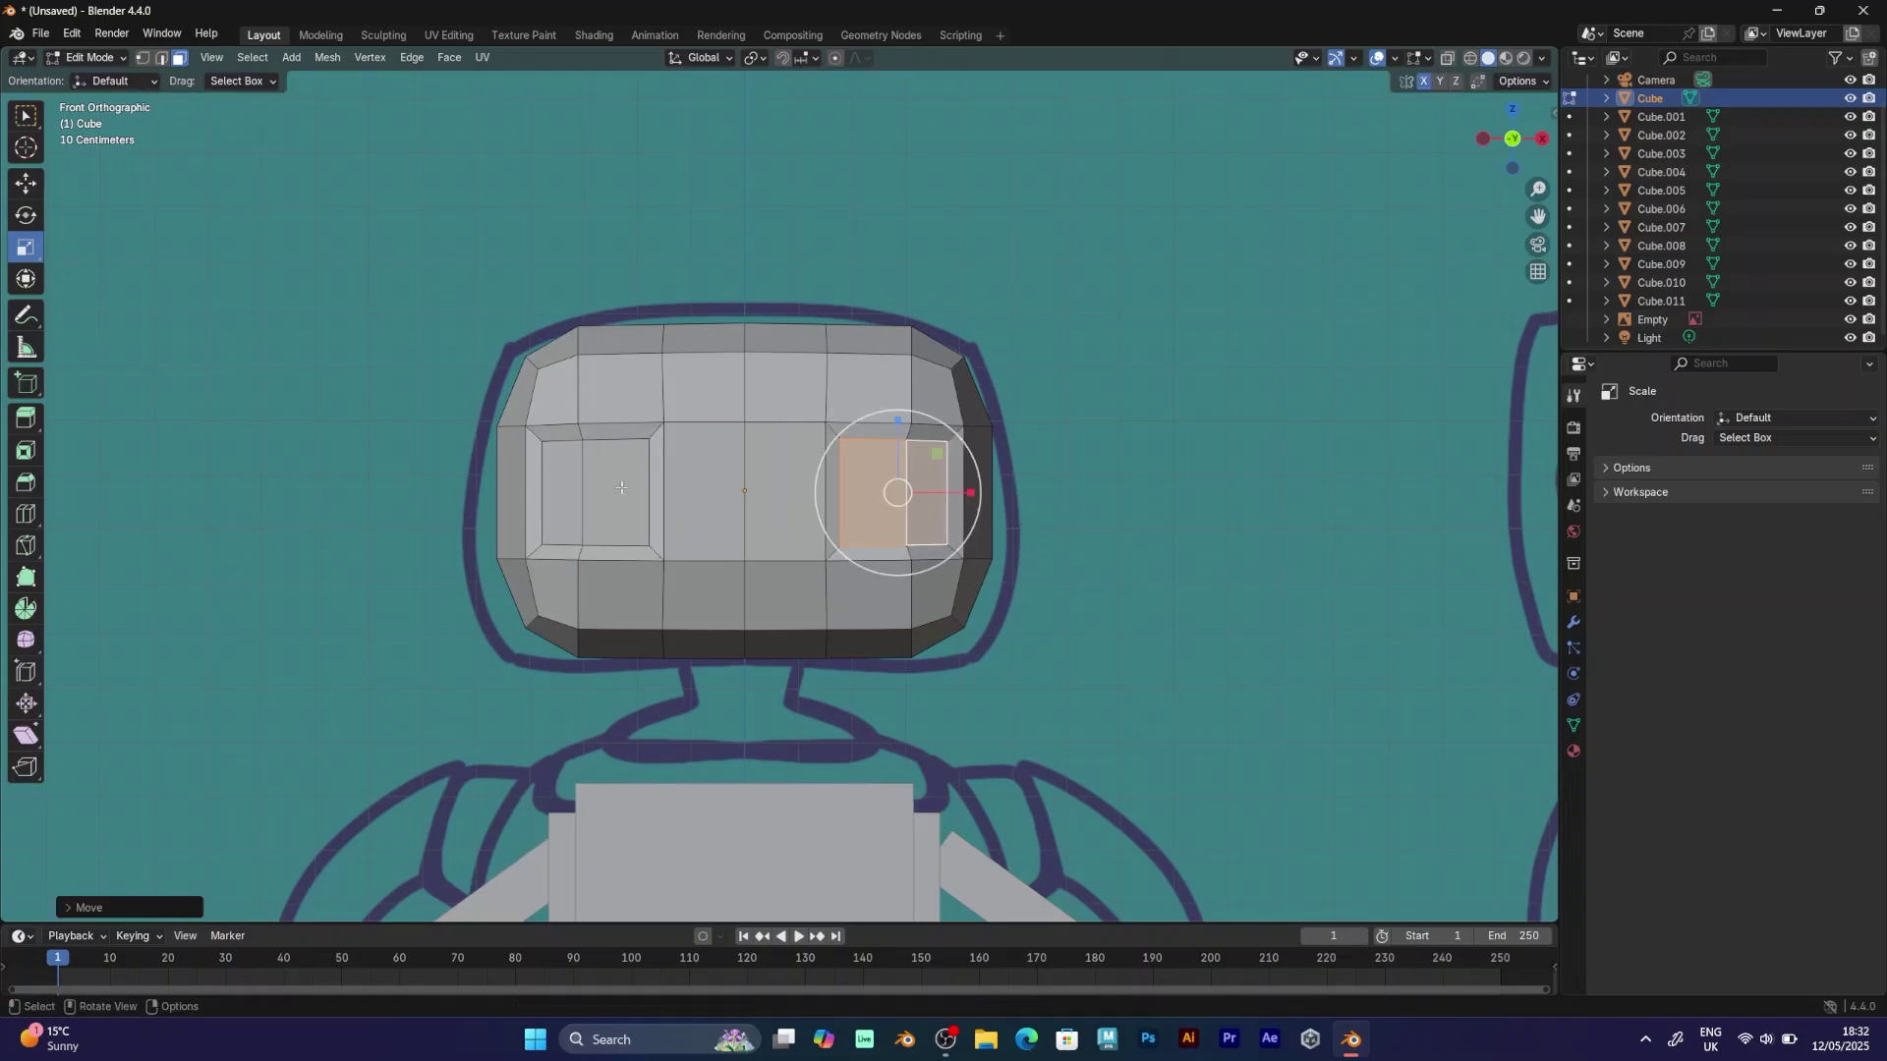
Extrude the inner faces of both eyes back into the head, scale them down and return to the front view.
shift+click(560, 492)
shift+click(615, 491)
middle_drag(615, 492, 827, 614)
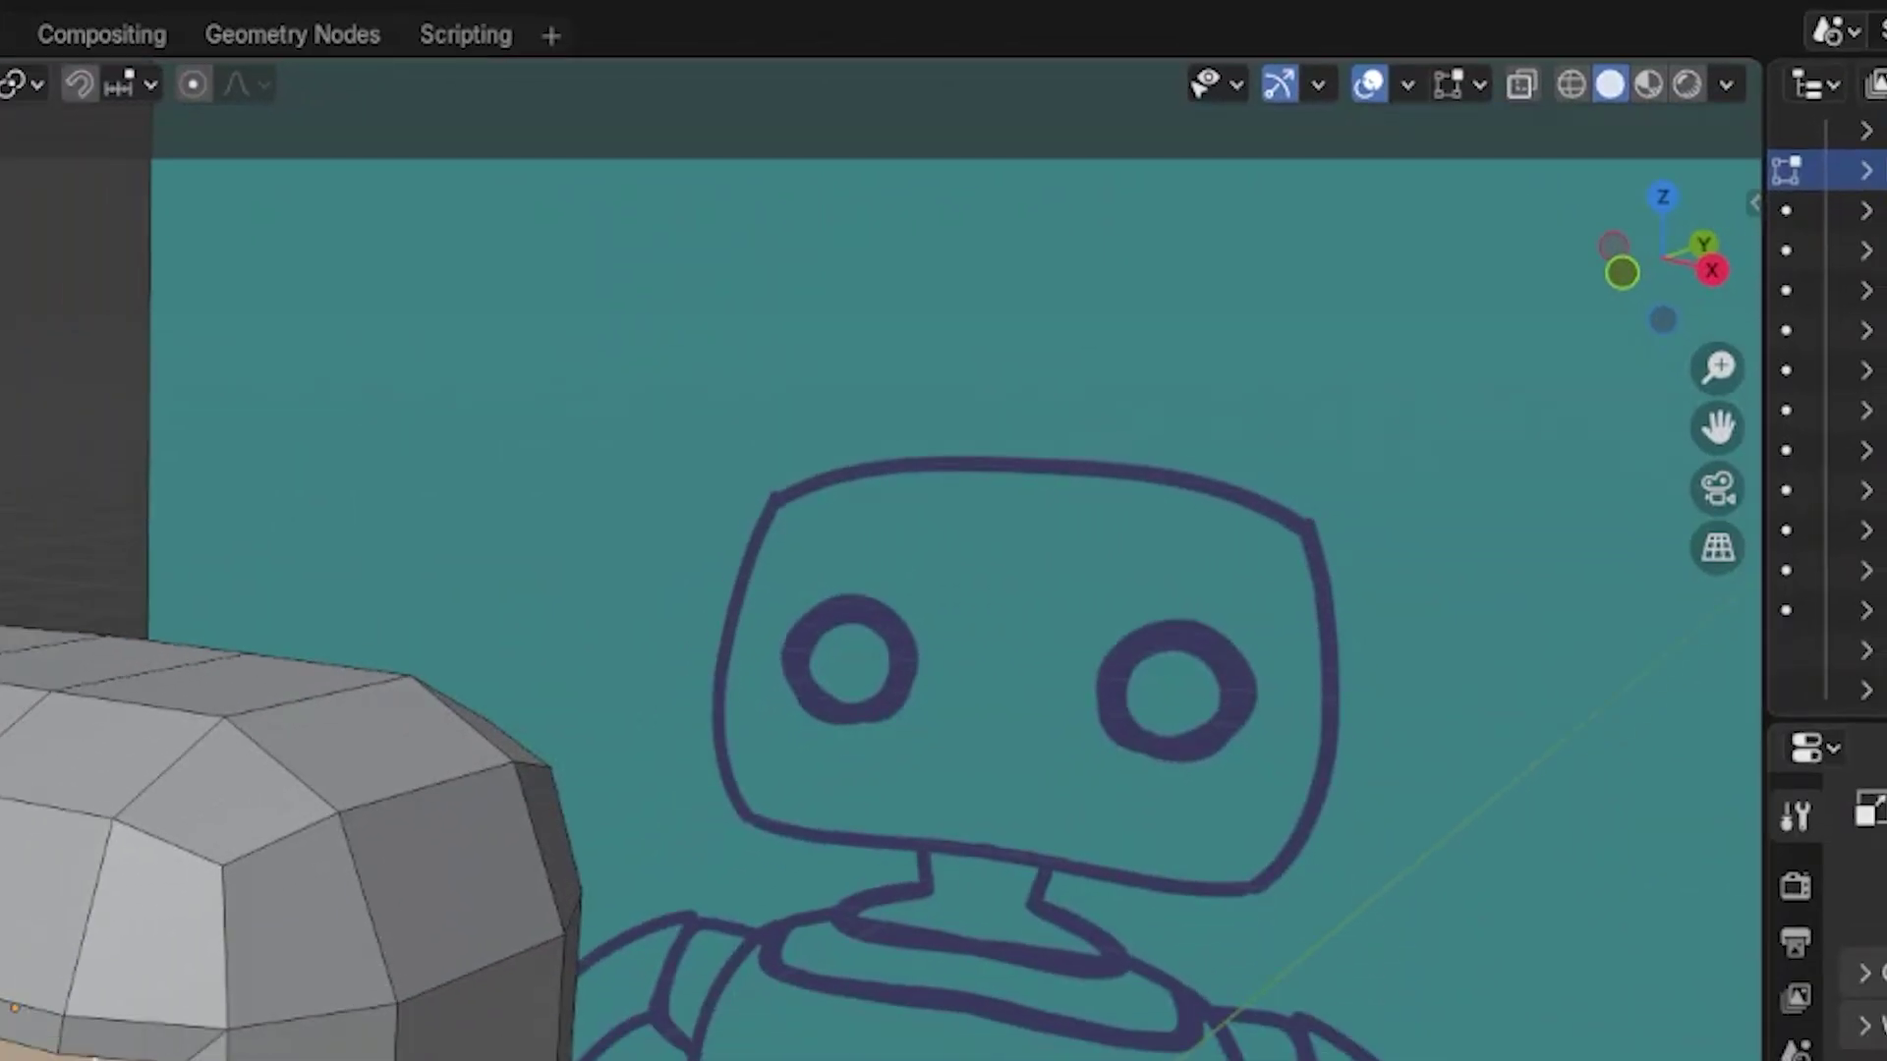
click(940, 595)
middle_drag(954, 594, 1021, 558)
click(1506, 139)
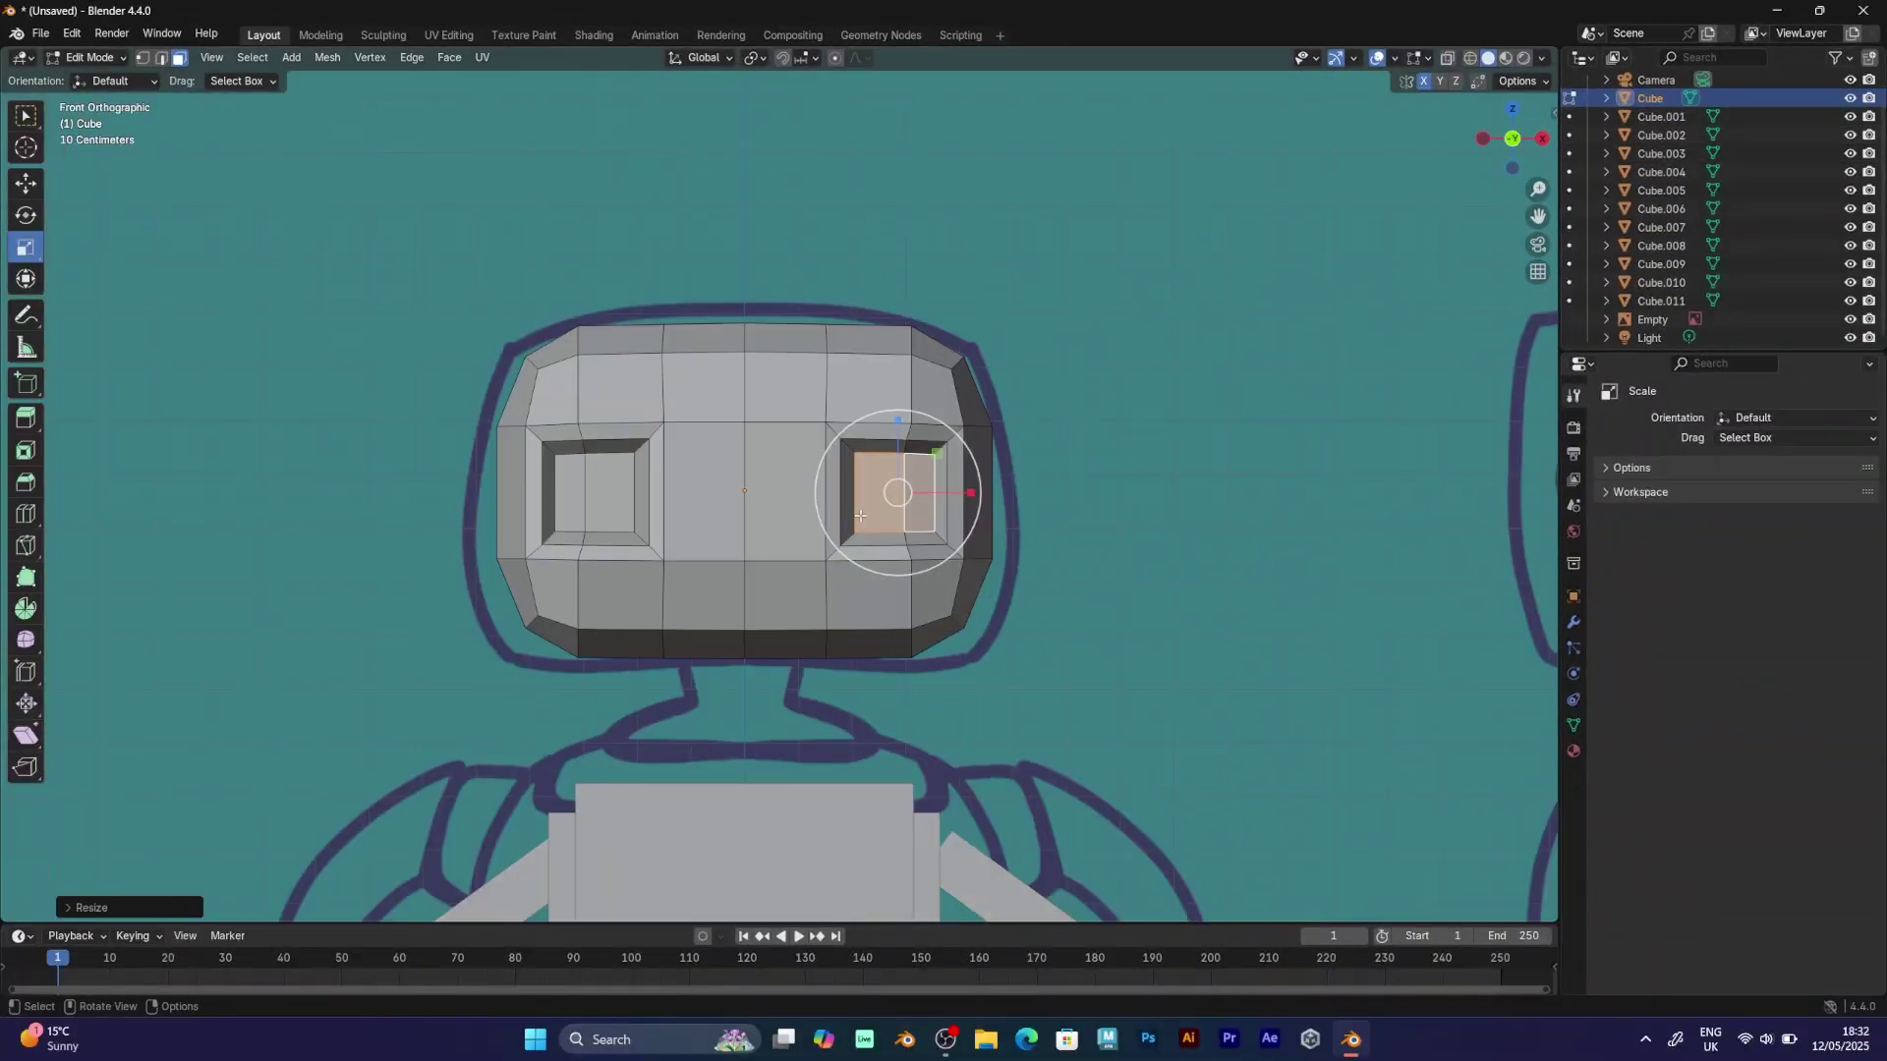
Extrude the two centre faces below eye level in place and scale the new faces down to outline the mouth.
click(758, 590)
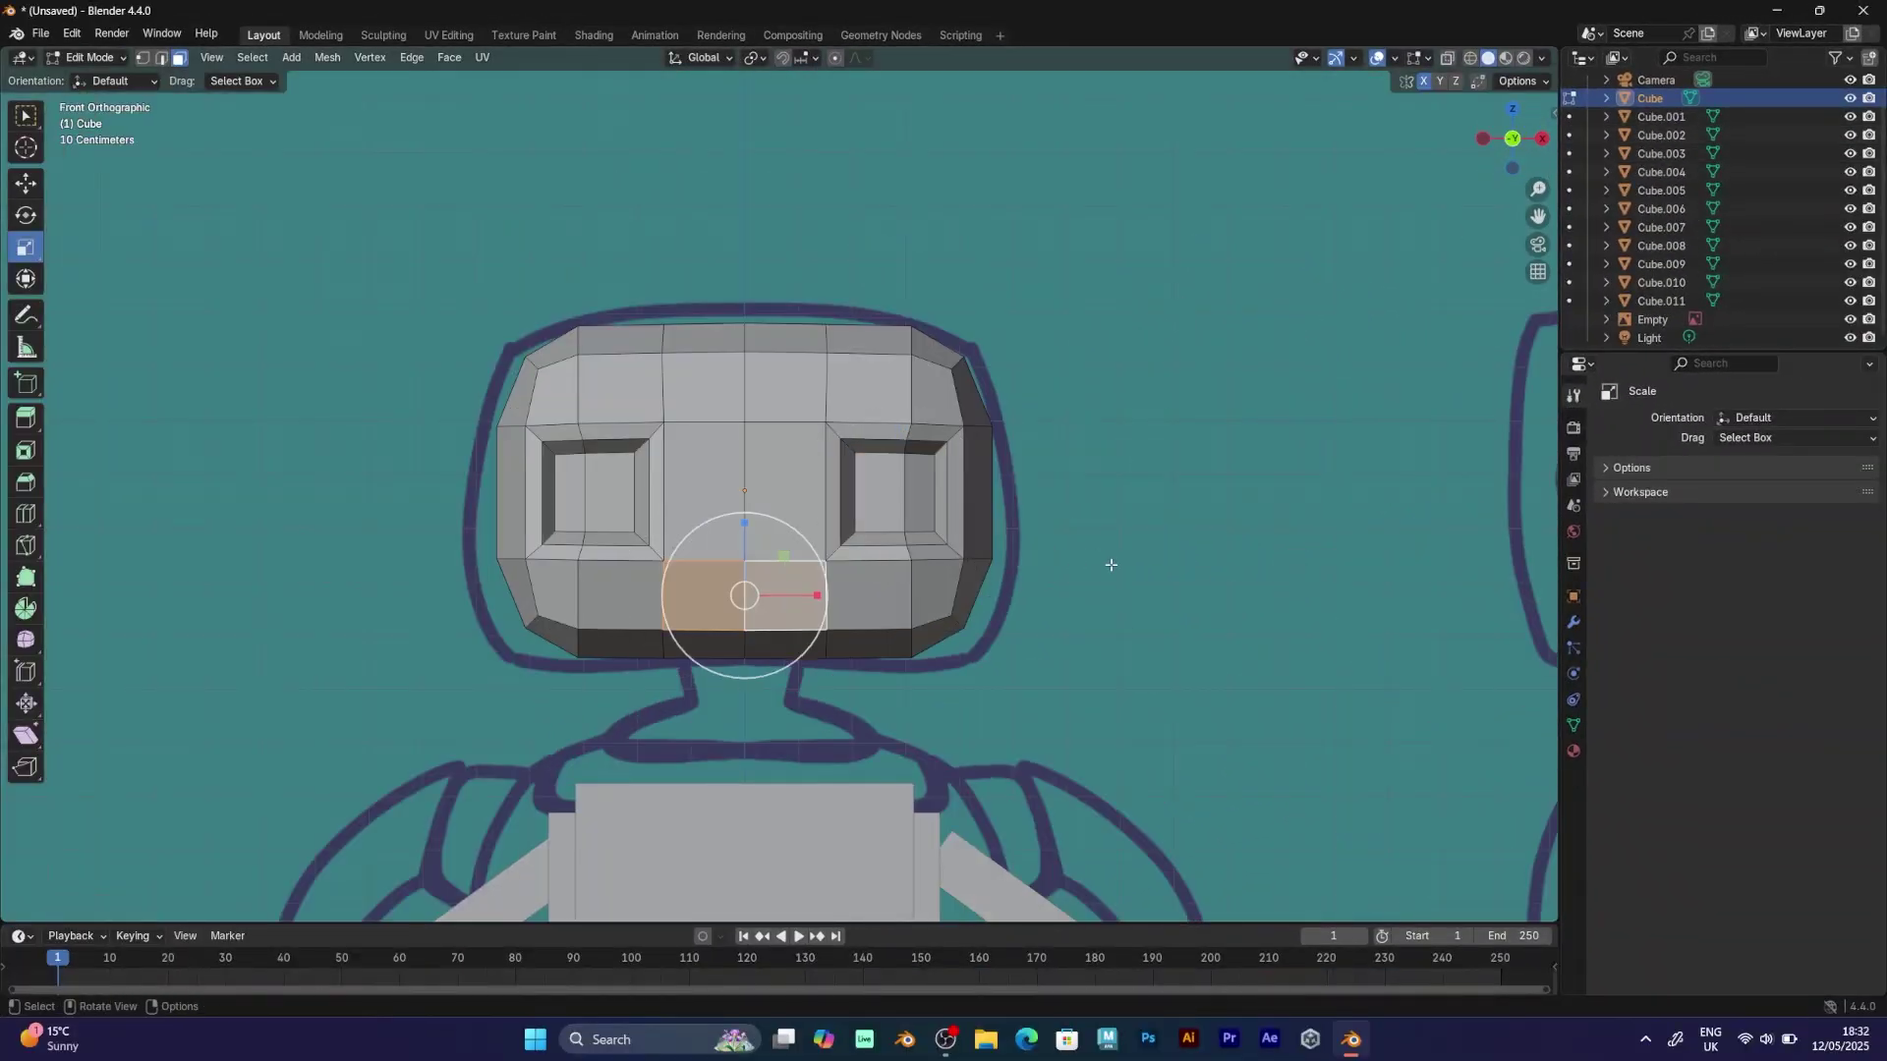
key(s)
click(905, 573)
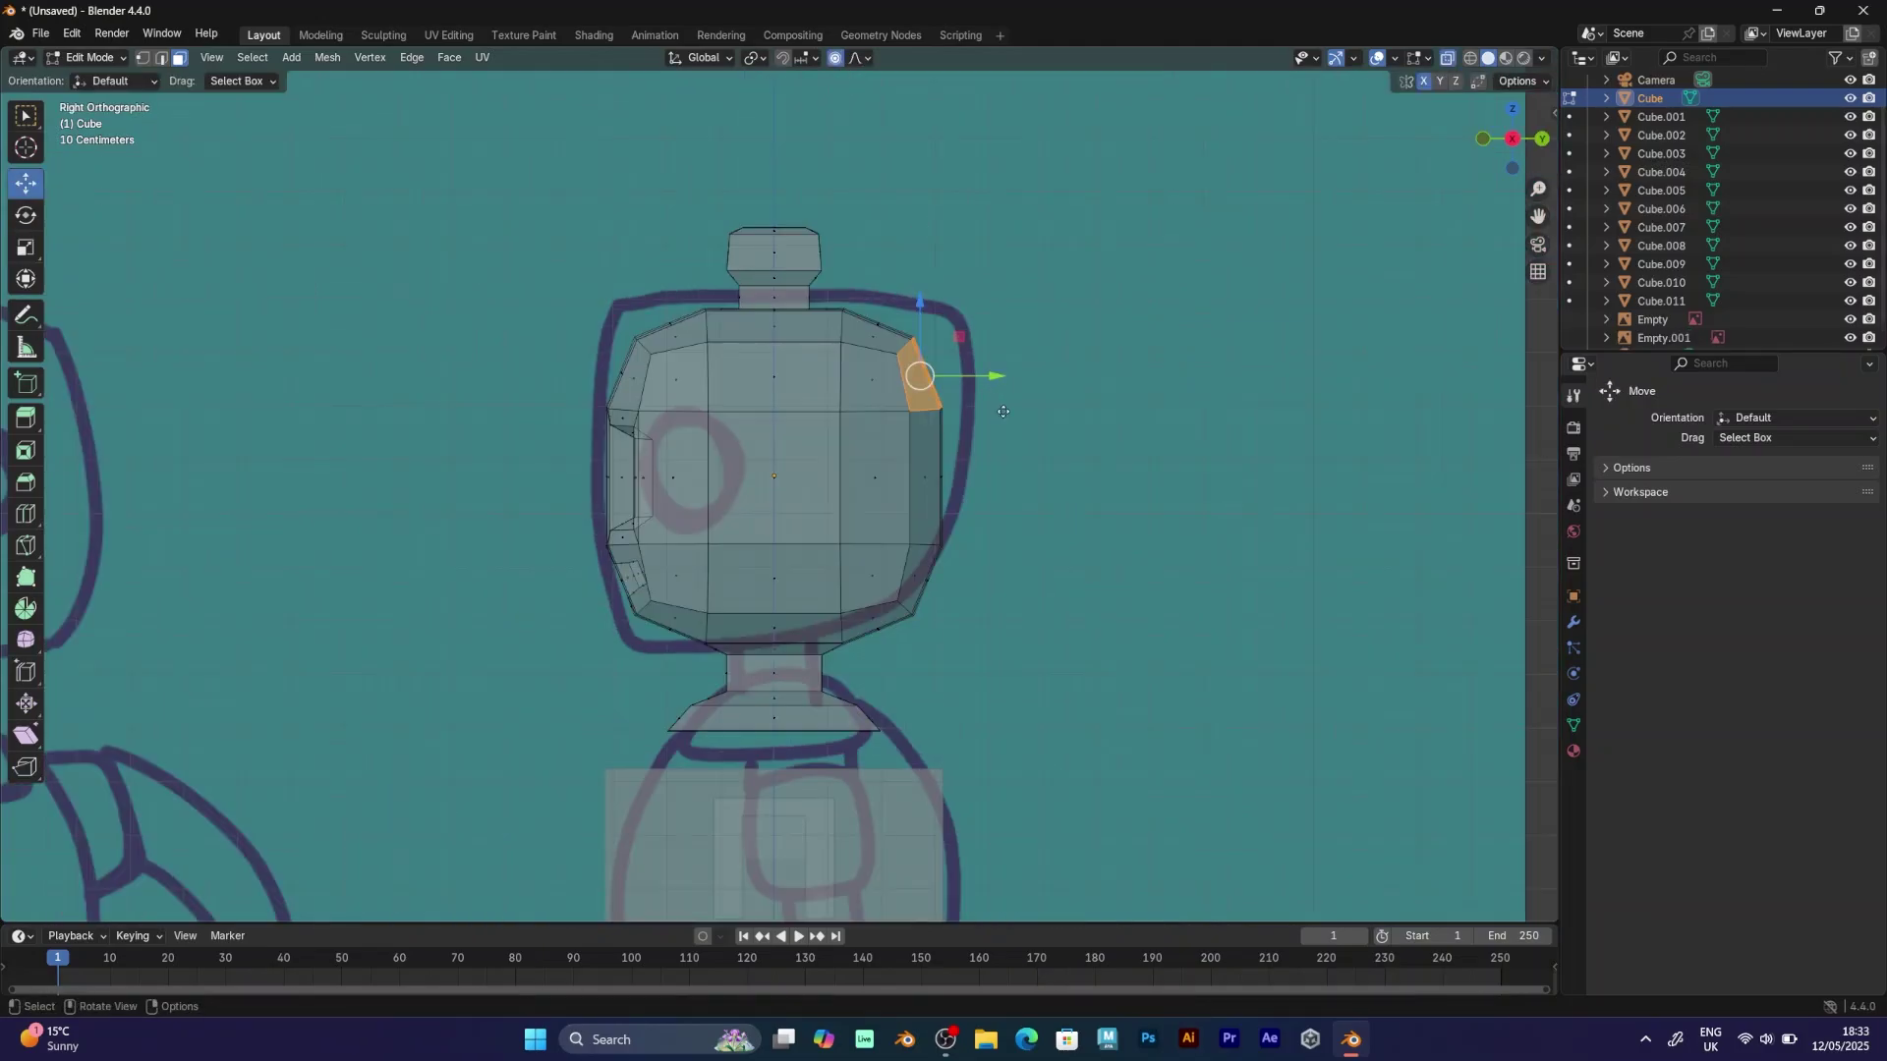
Move the head's upper back faces up and outward to the side reference outline with proportional editing and a wider influence radius.
key(g)
scroll(1023, 398, up, 10)
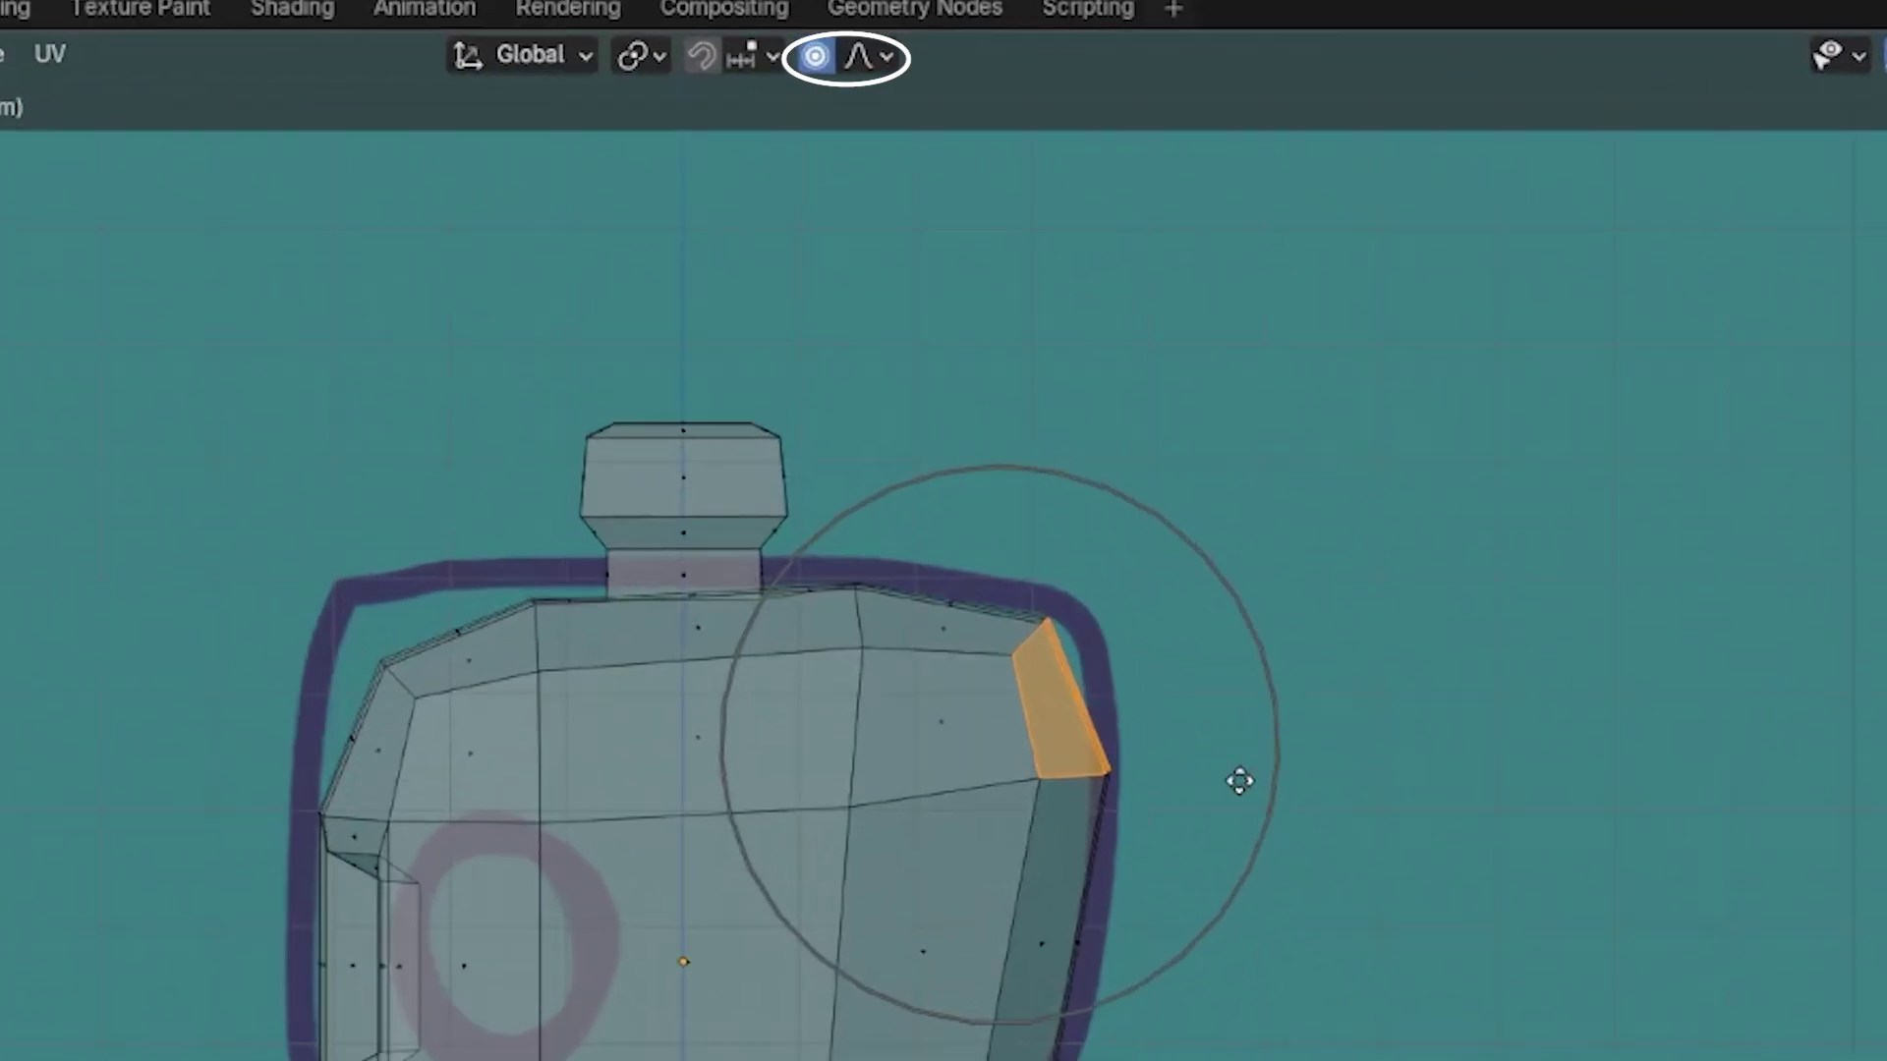
click(1241, 782)
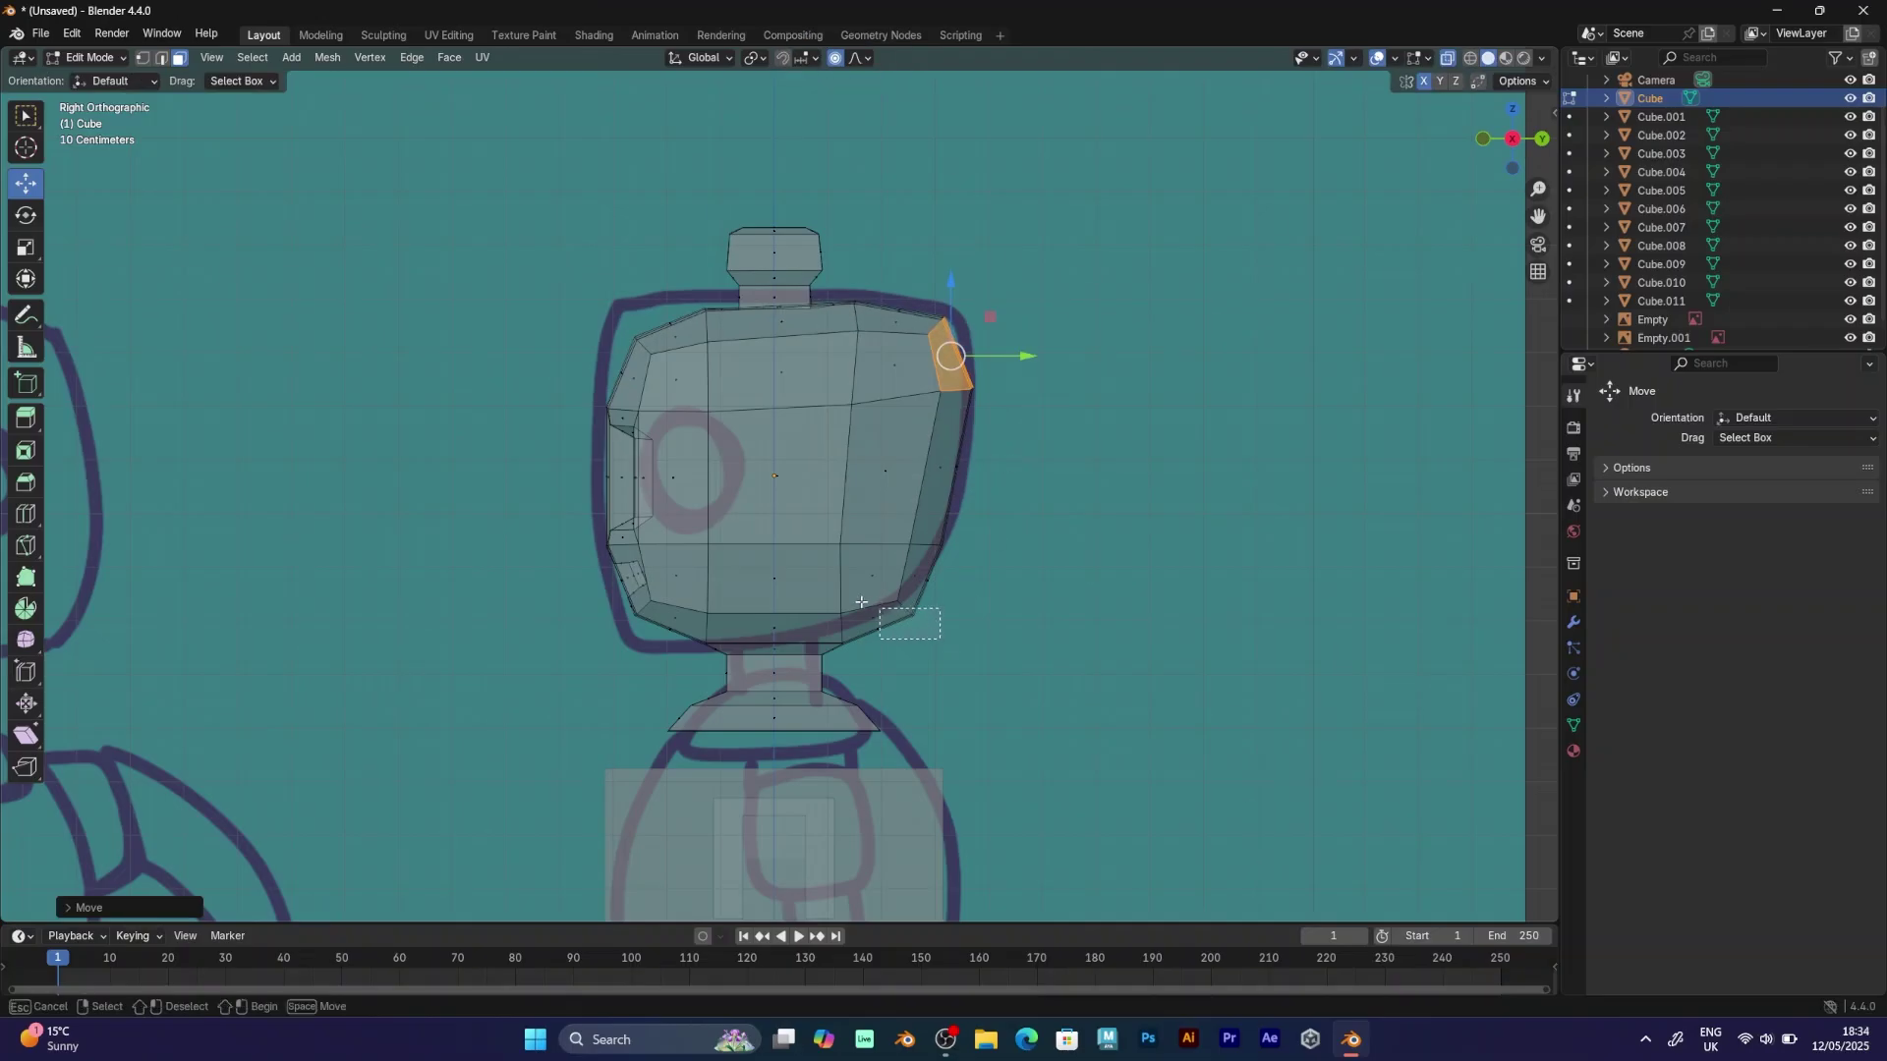
With proportional editing, move the head's lower back faces up to the reference outline, and start moving the lower front faces.
drag(941, 639, 861, 601)
key(g)
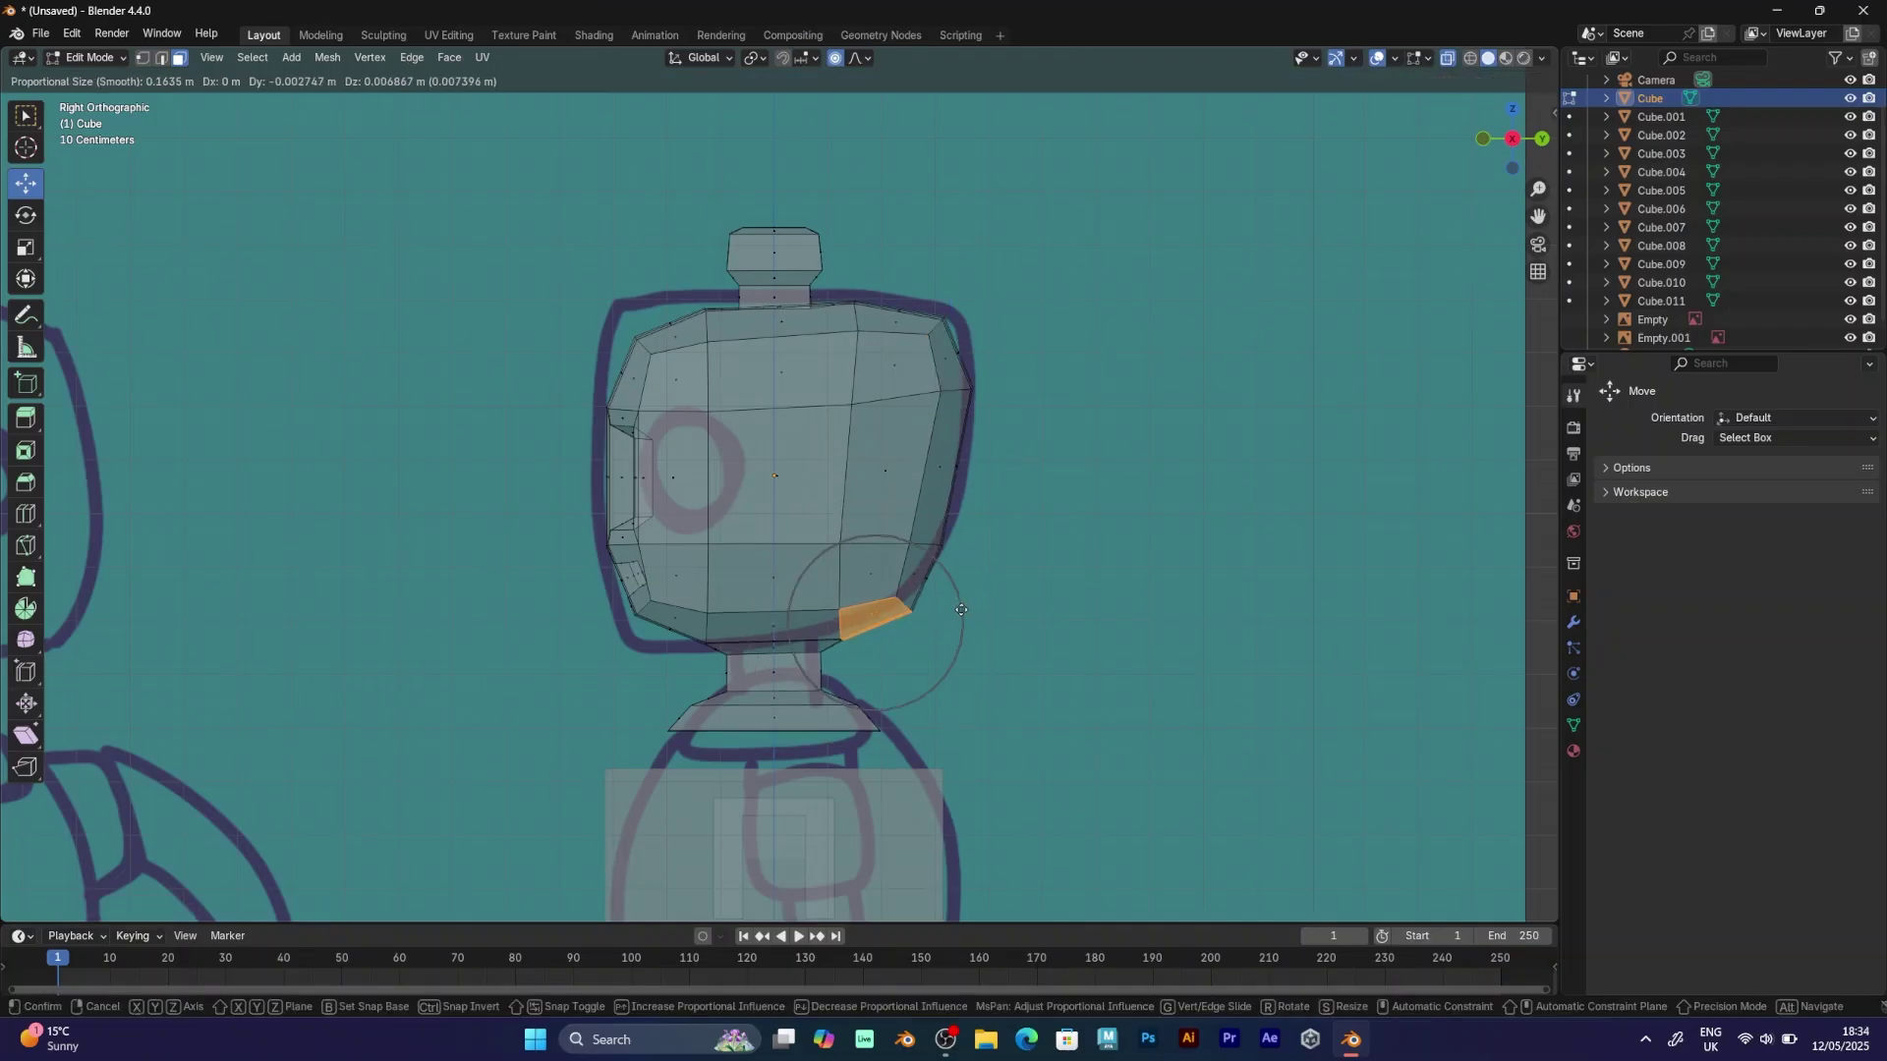
click(962, 609)
key(g)
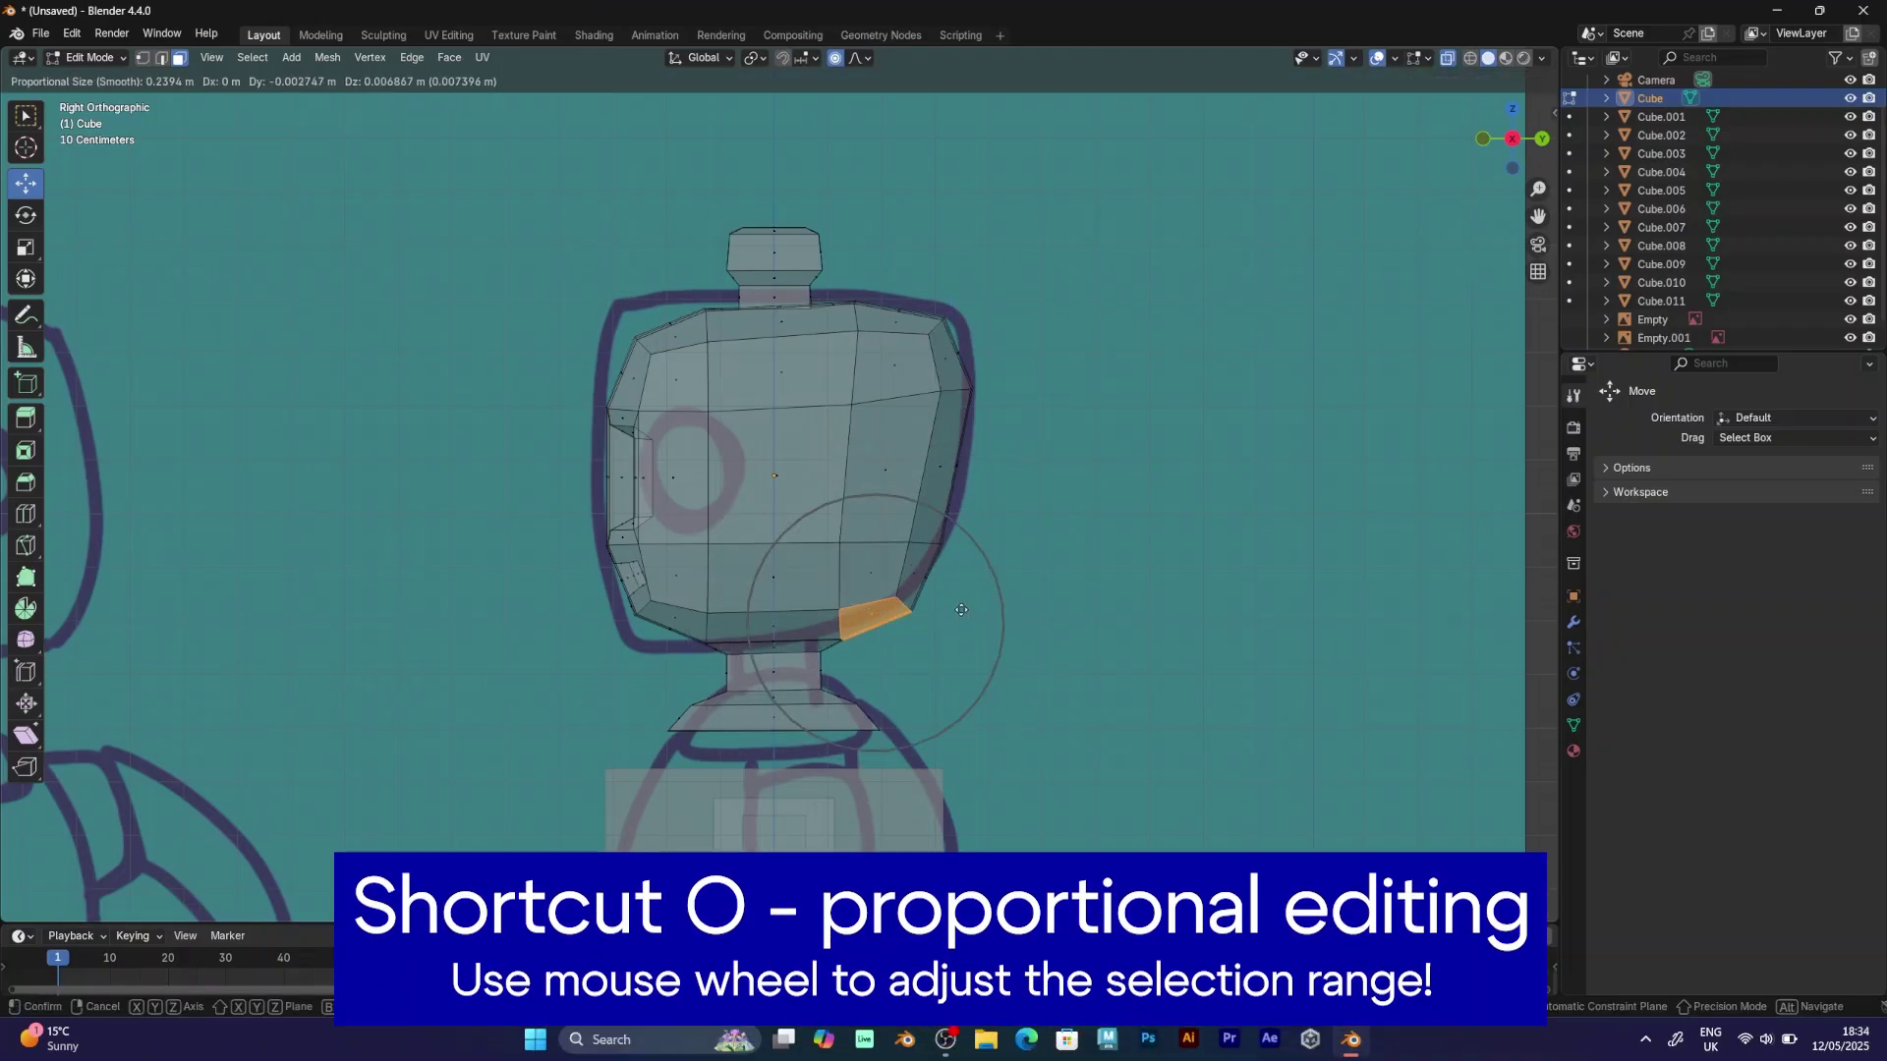
scroll(961, 607, down, 4)
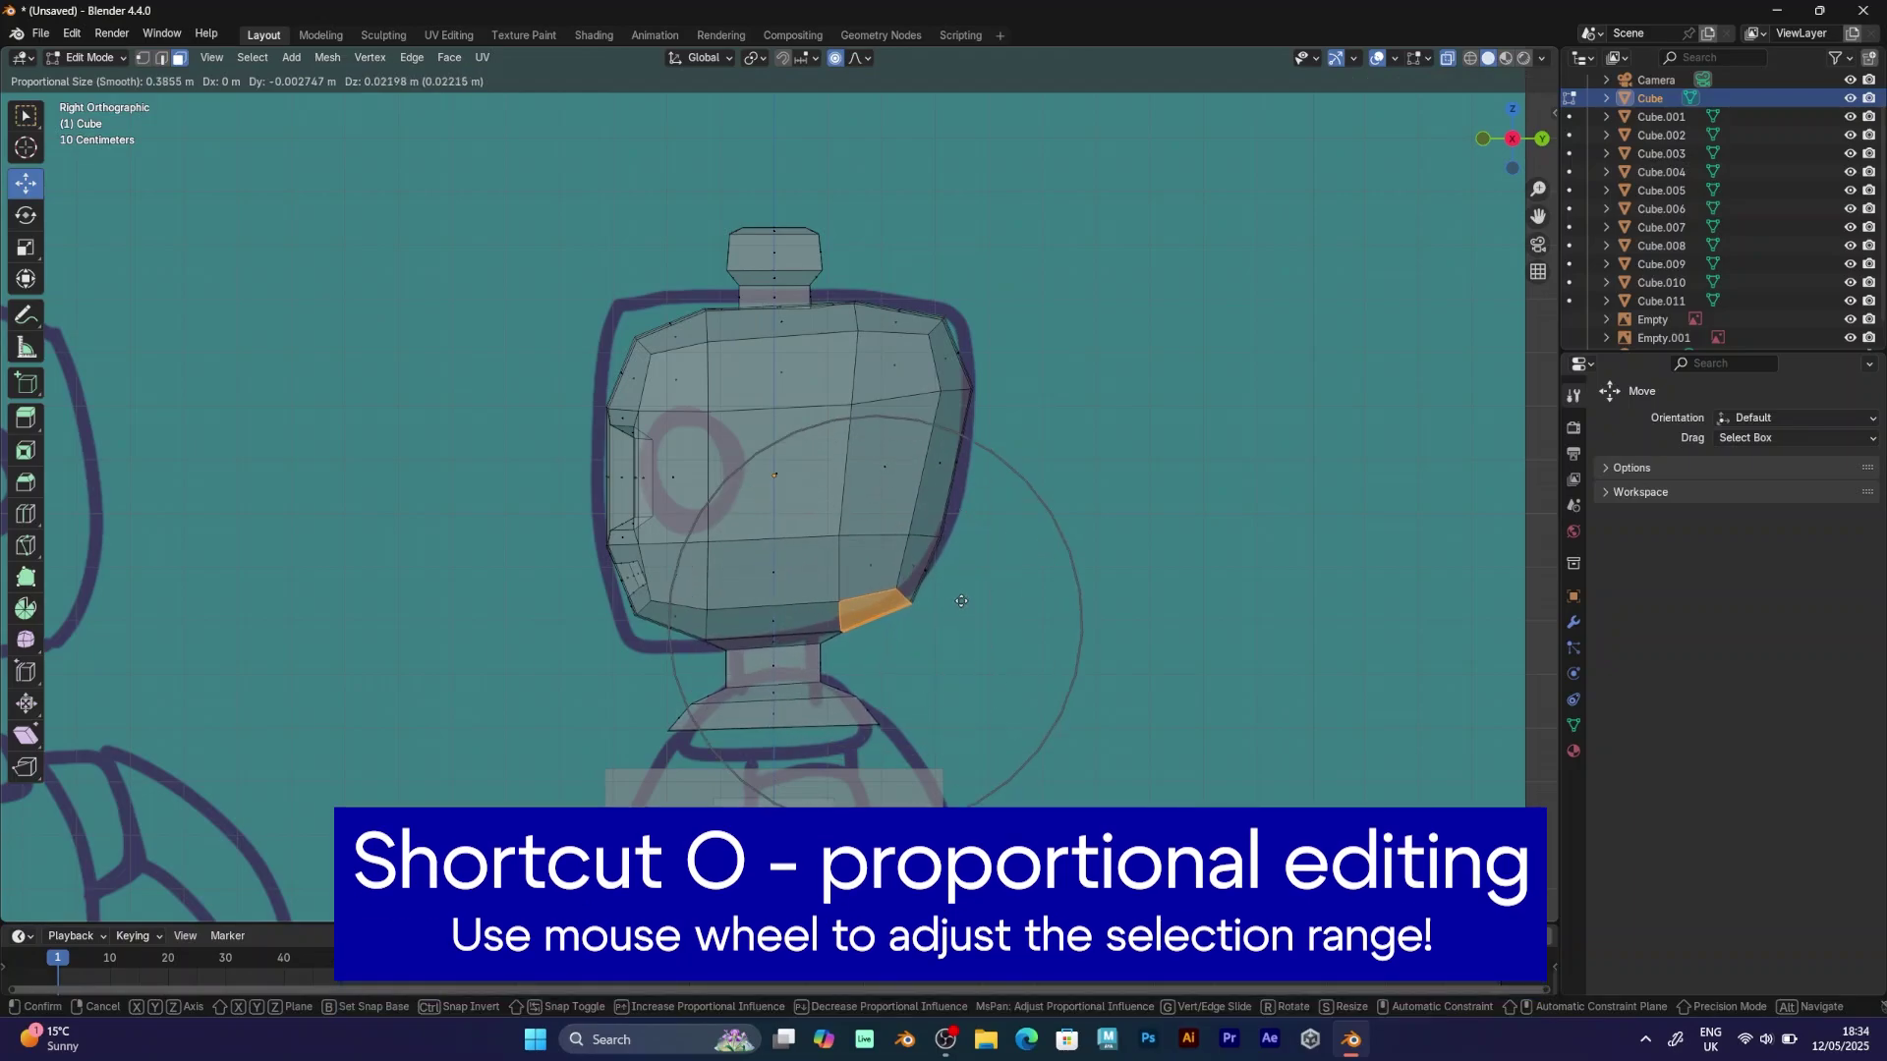
scroll(960, 598, up, 9)
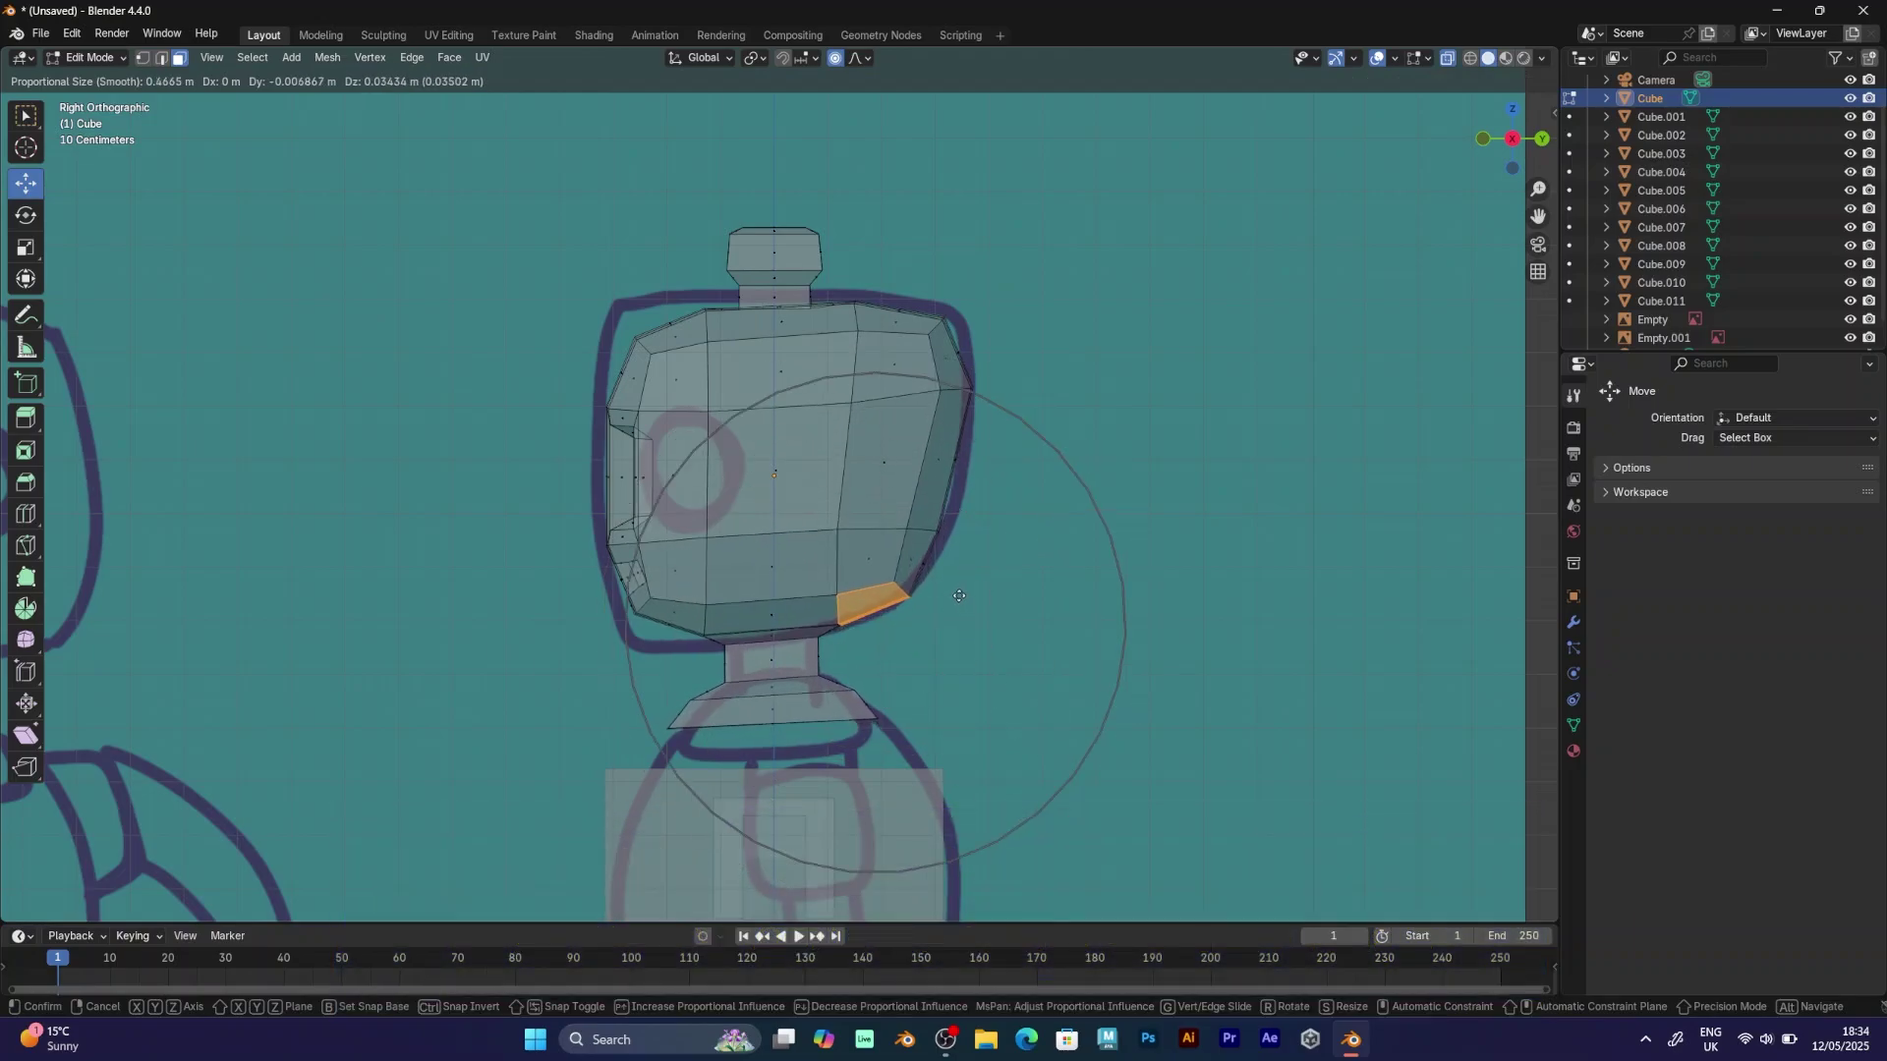
click(957, 596)
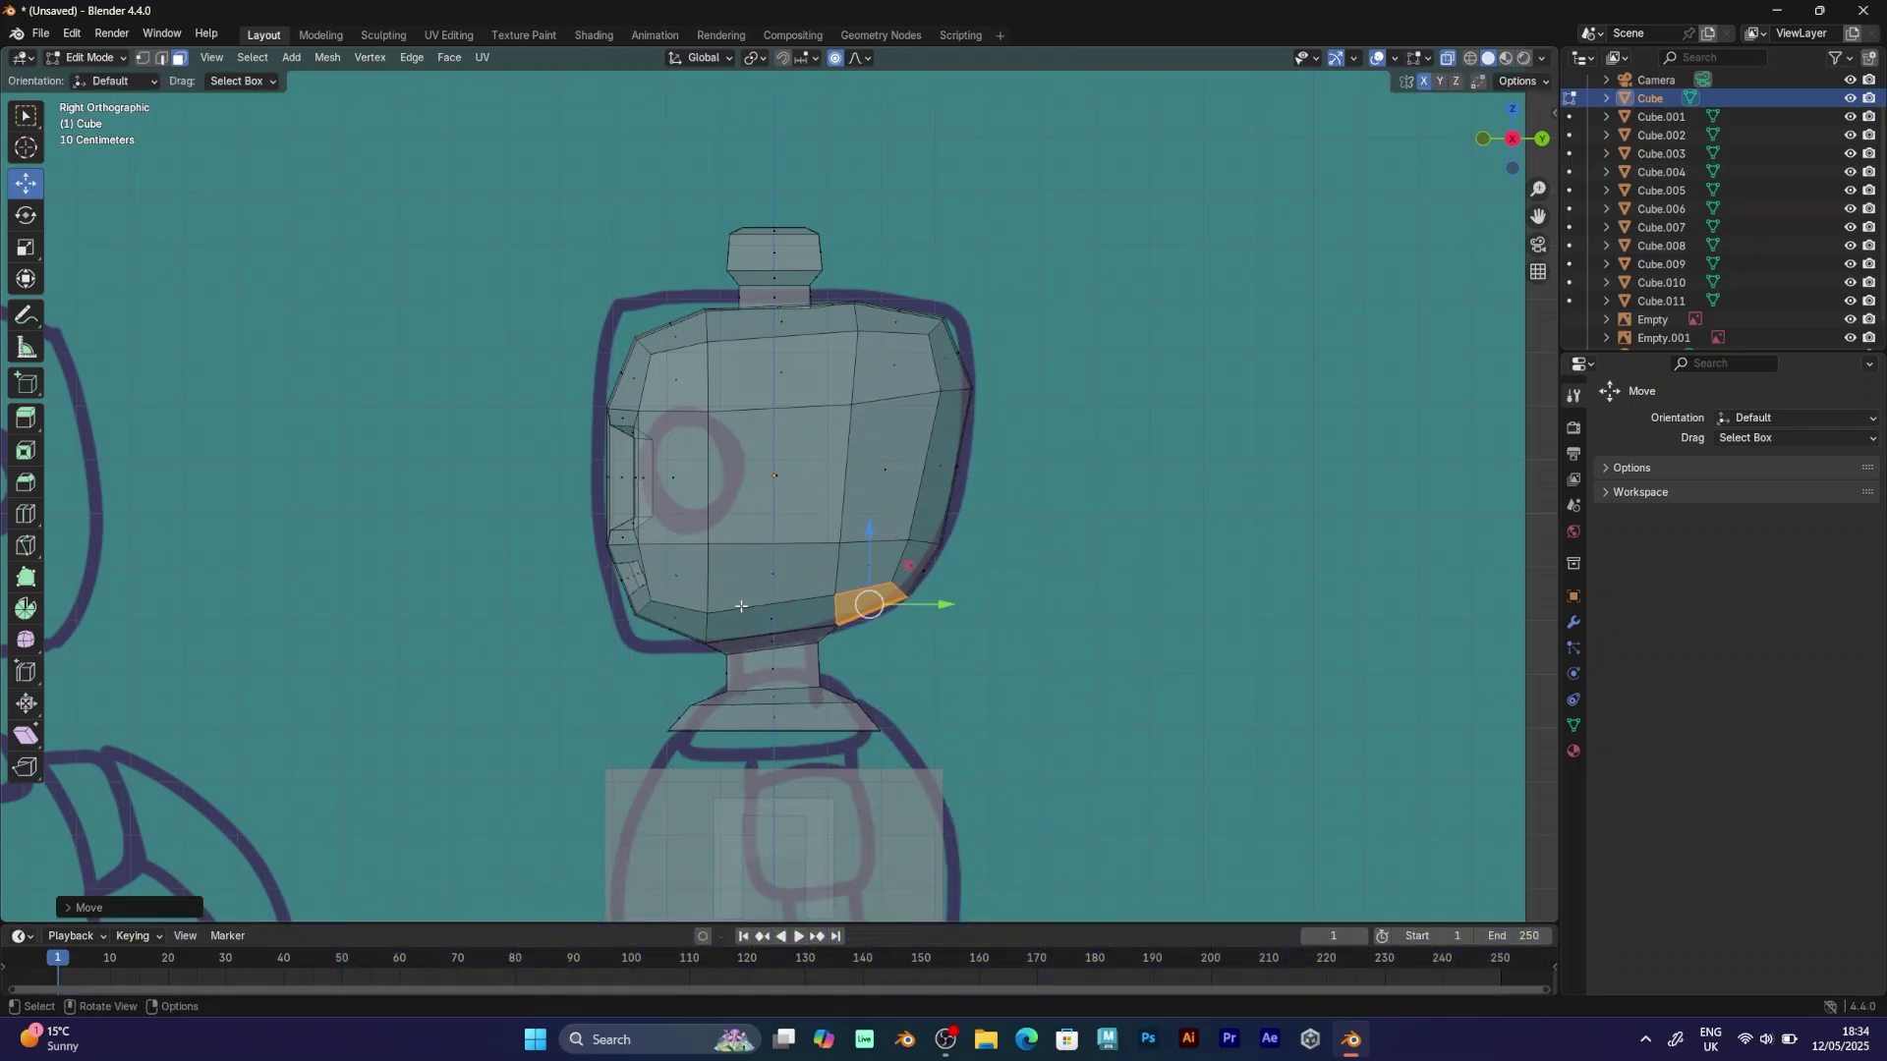
drag(653, 619, 654, 620)
key(g)
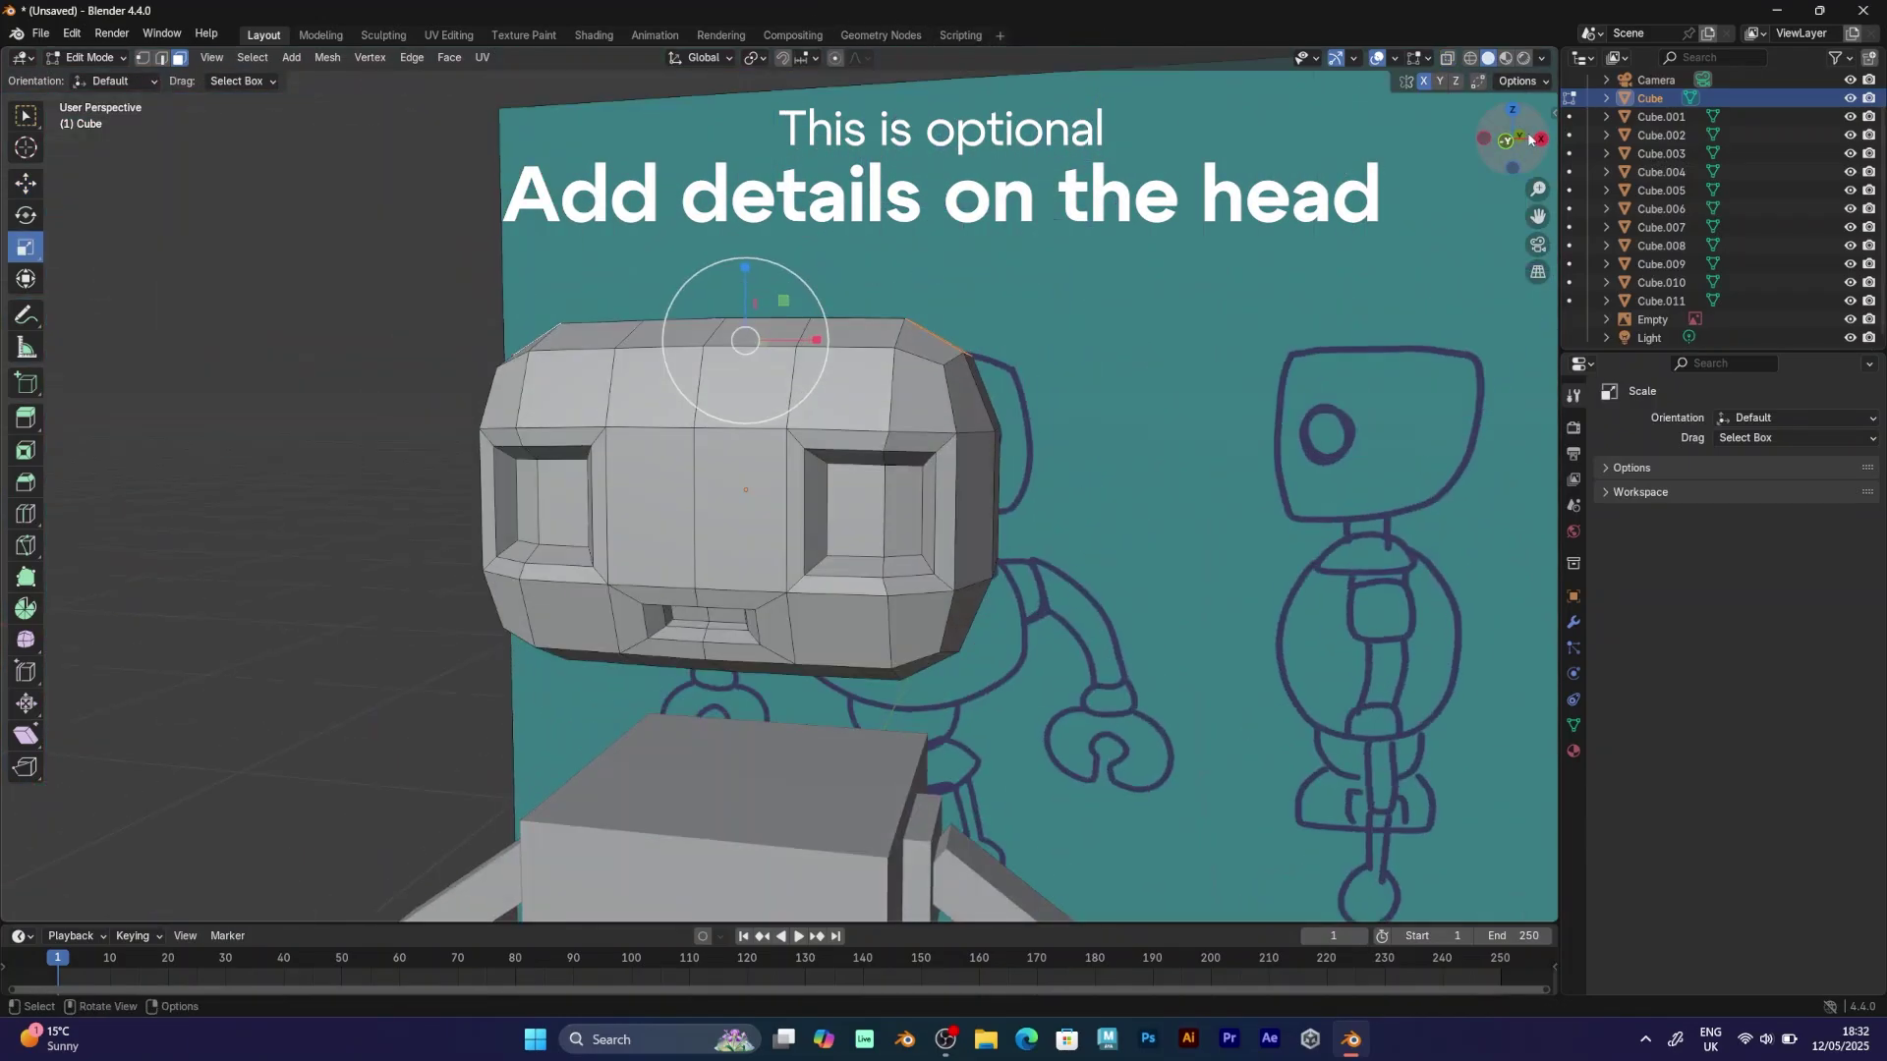
In the front view, try to extrude the head's two upper corner faces upward as ears and scale them.
click(1529, 137)
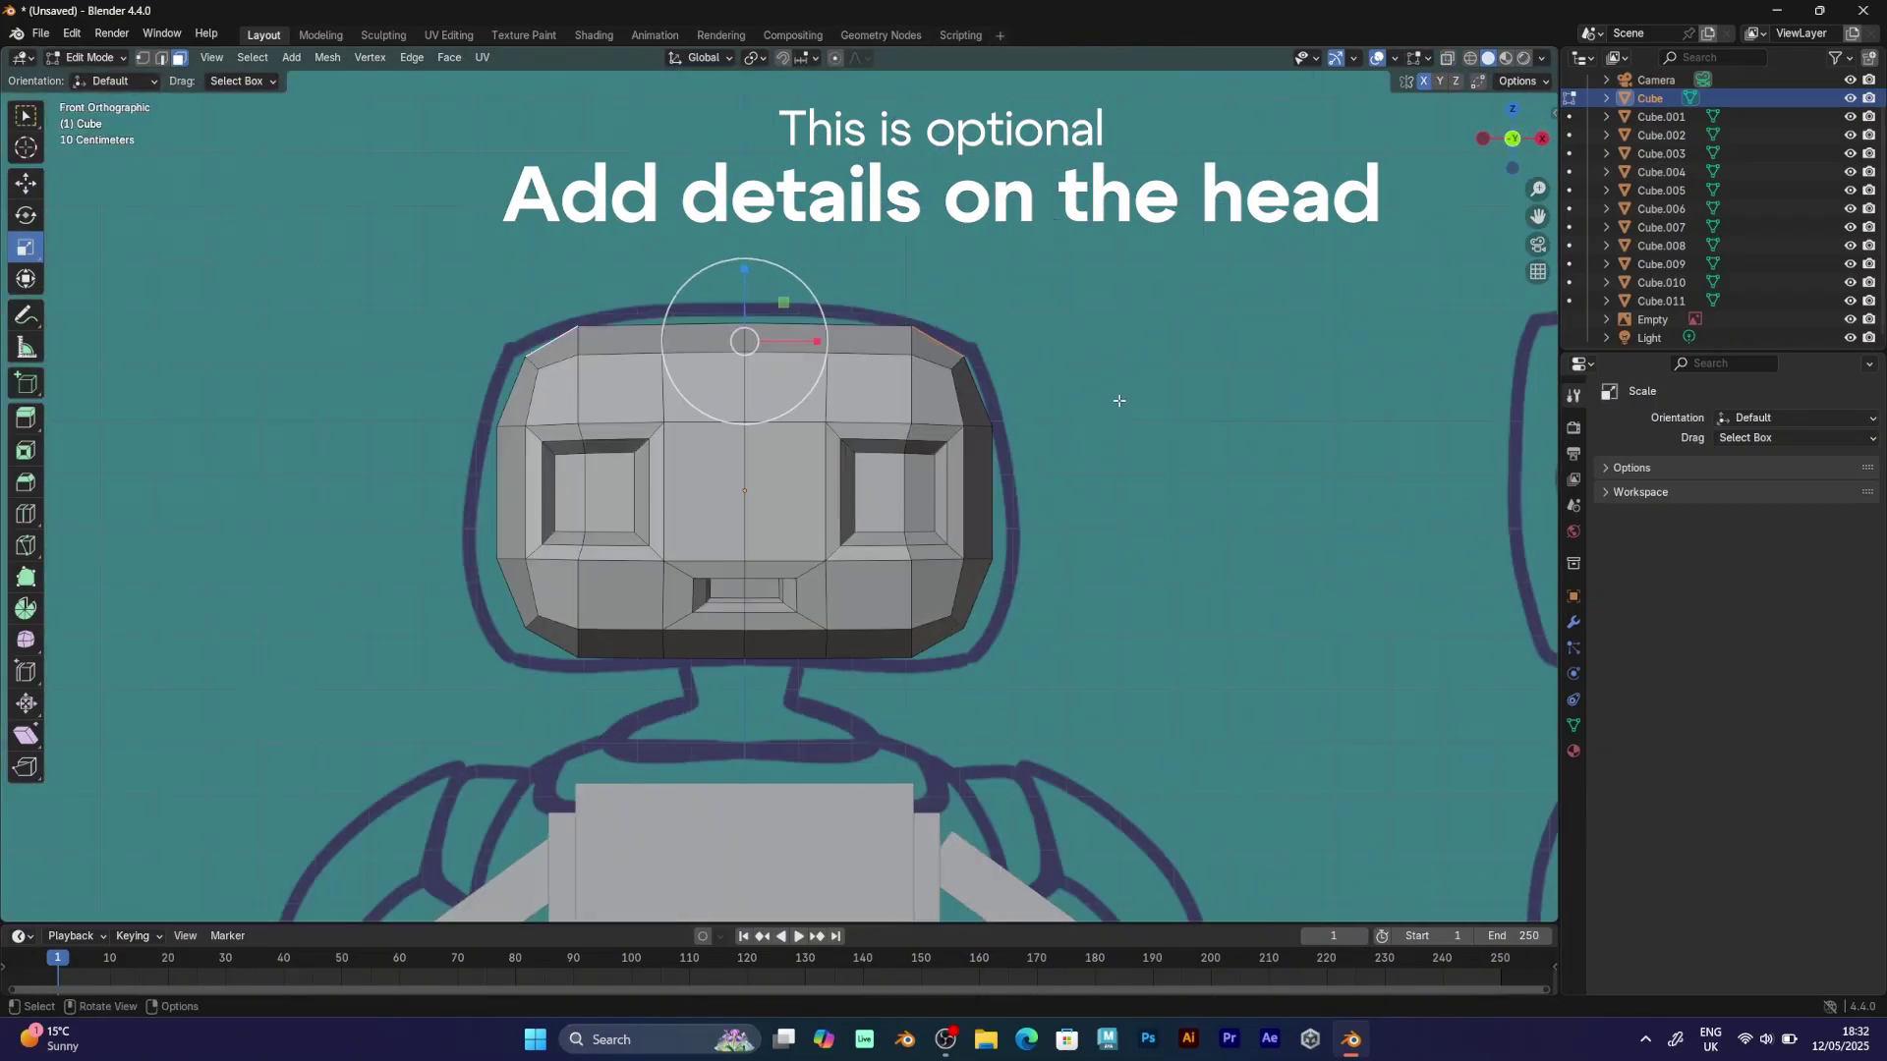
key(e)
click(1141, 367)
key(s)
click(1076, 387)
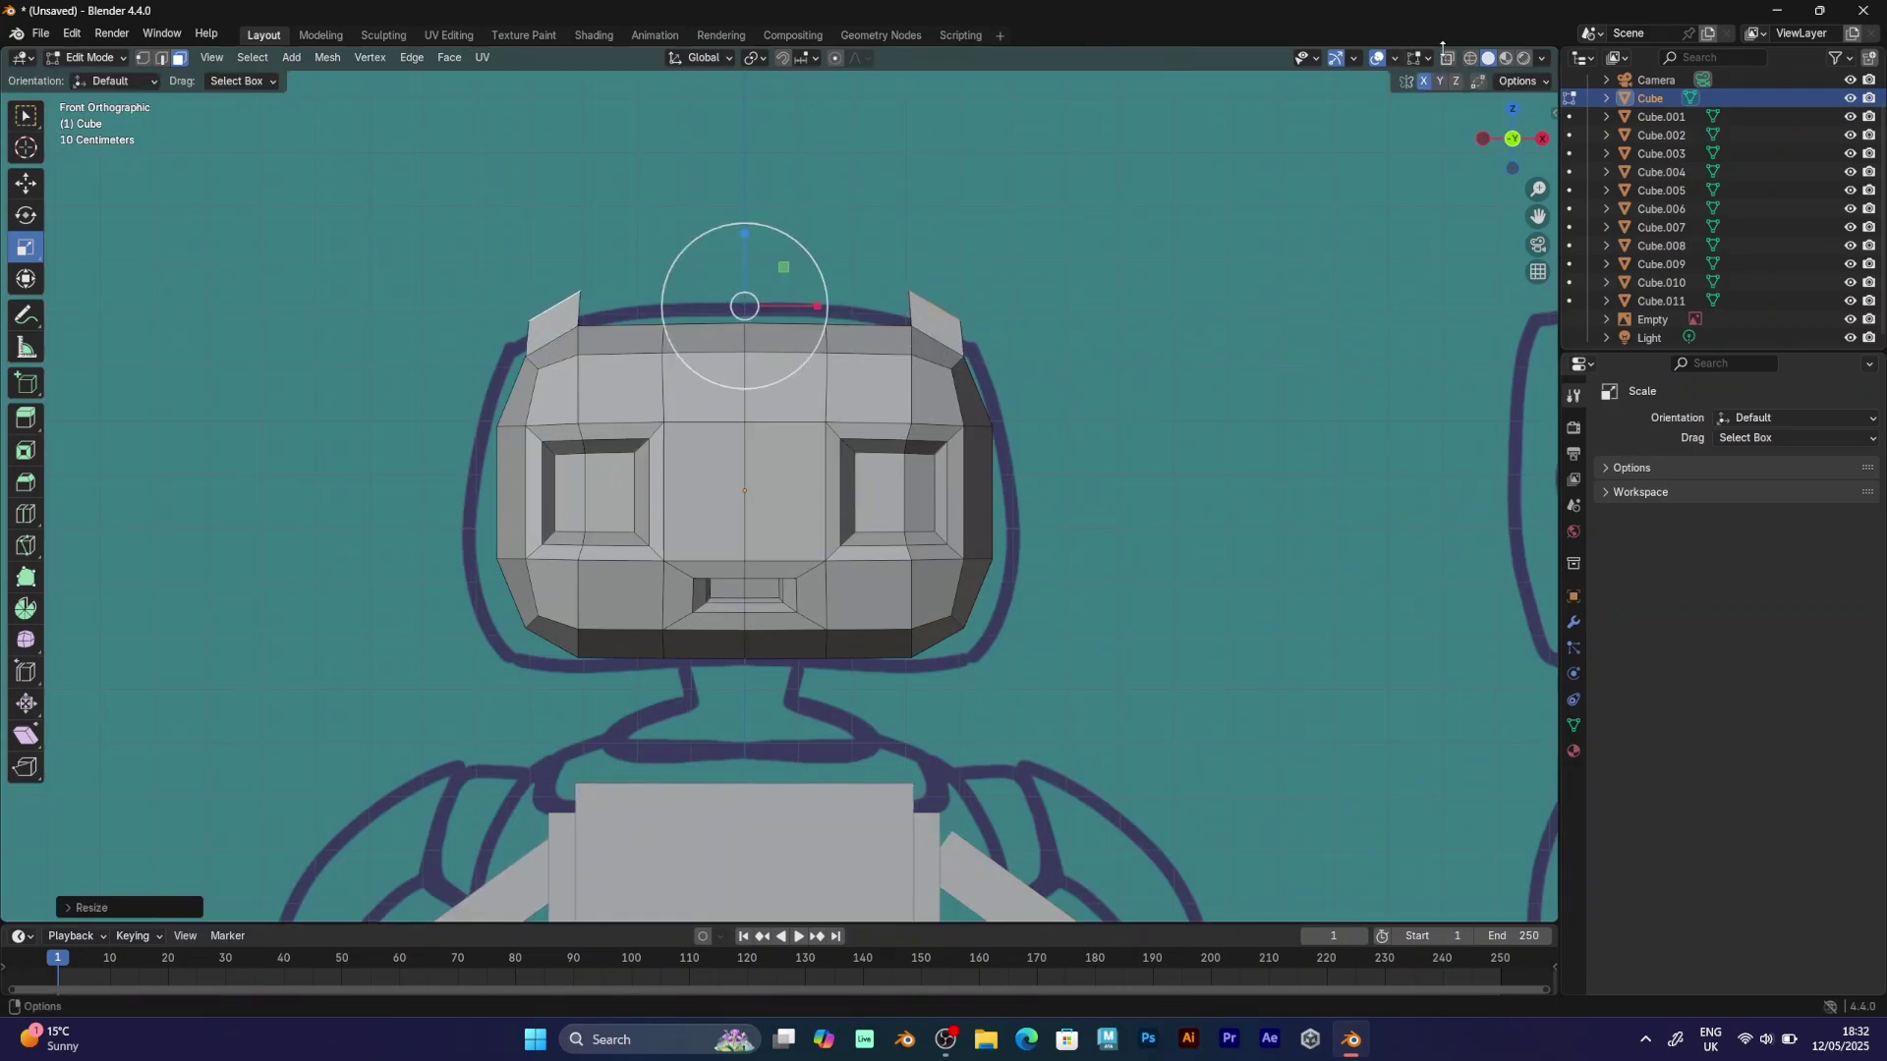
With X-ray on, narrow the ear tips and move them up and outward, turn X-ray off and inspect the ears.
click(1448, 58)
click(950, 297)
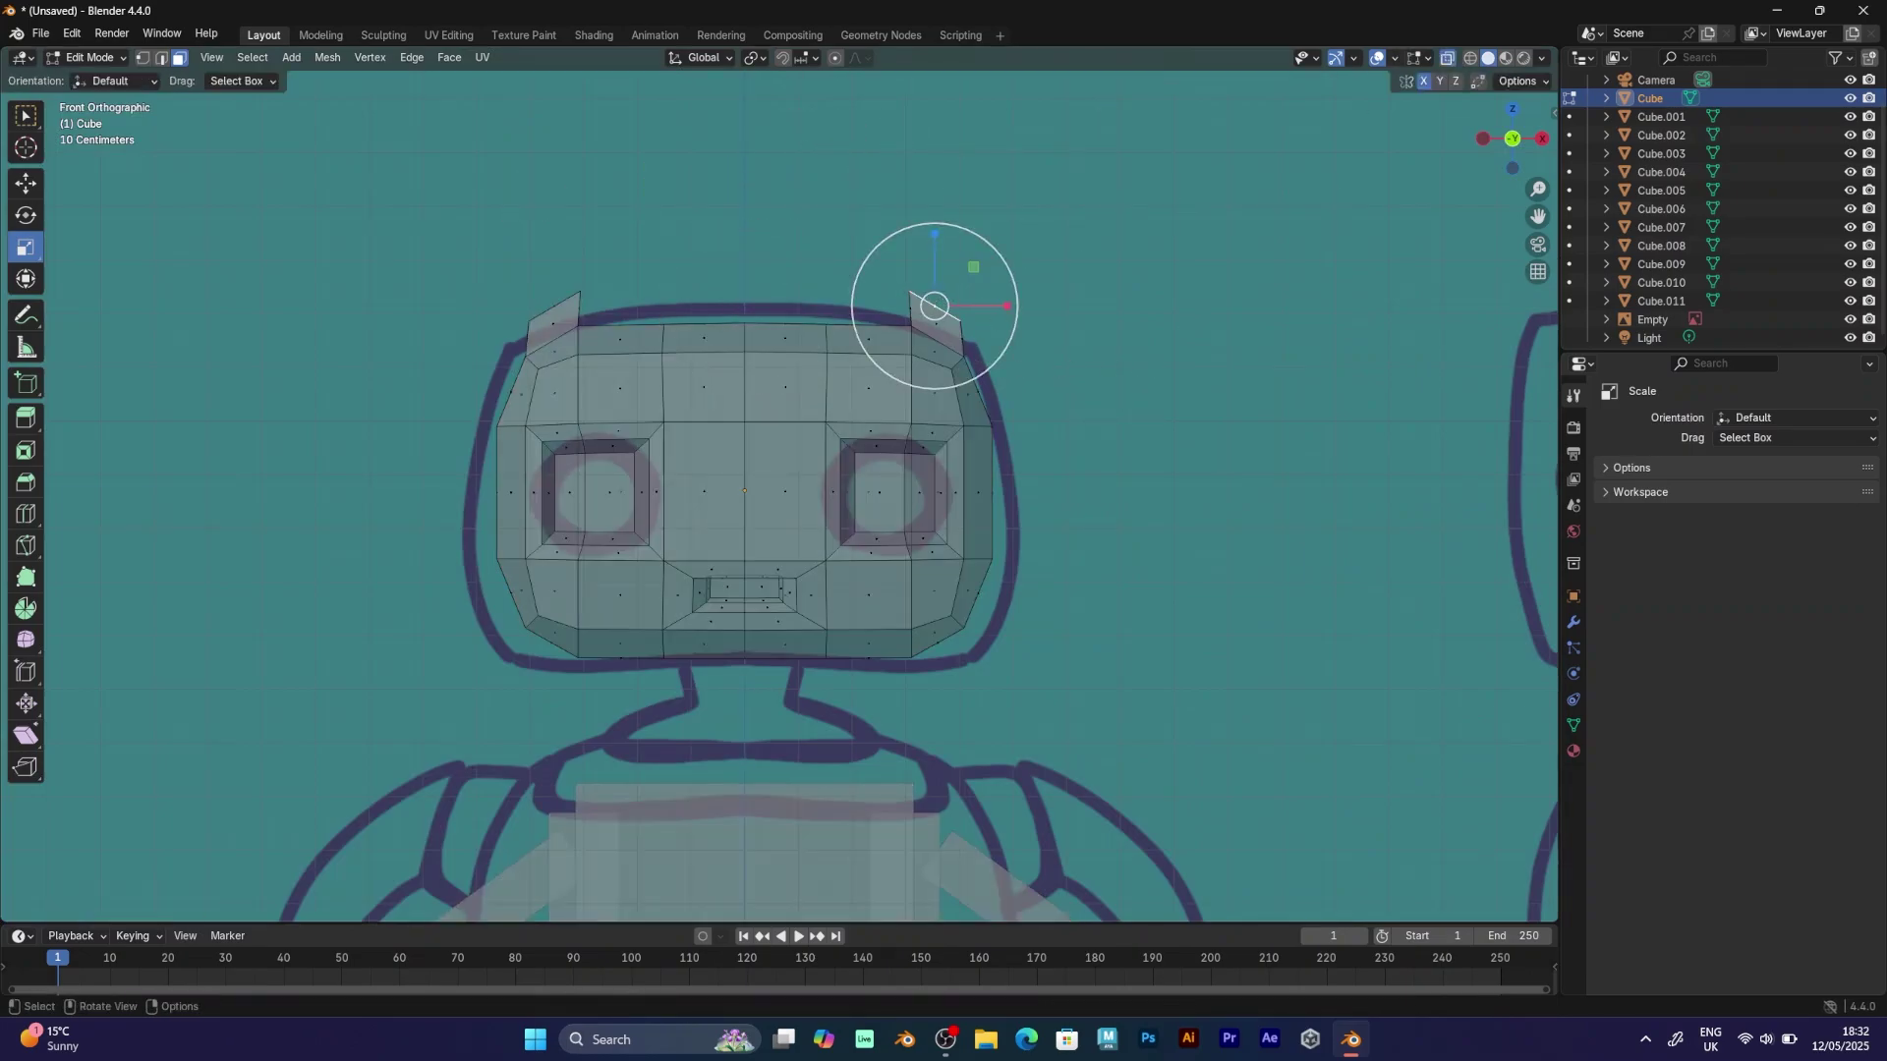
key(s)
click(1044, 337)
key(g)
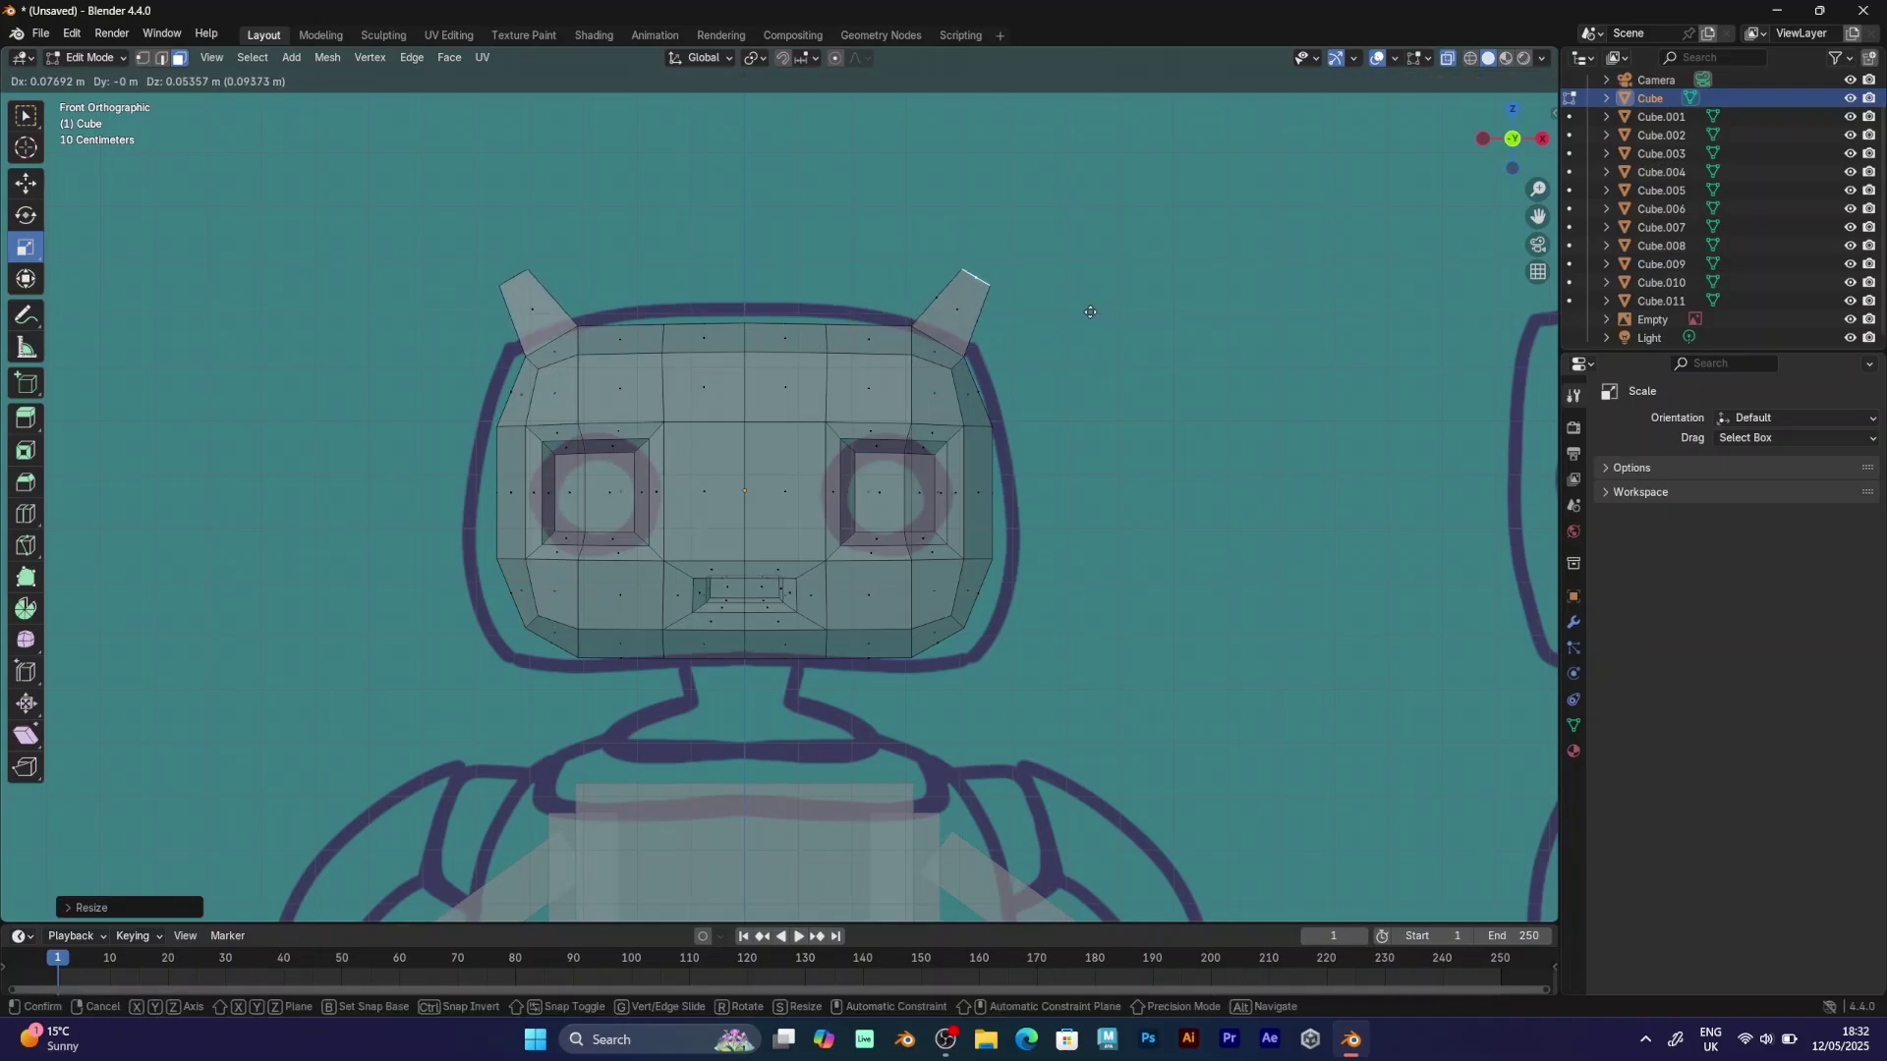
click(1090, 311)
mouse_move(1032, 366)
middle_down()
mouse_move(1016, 360)
mouse_move(1037, 377)
middle_up()
click(1448, 58)
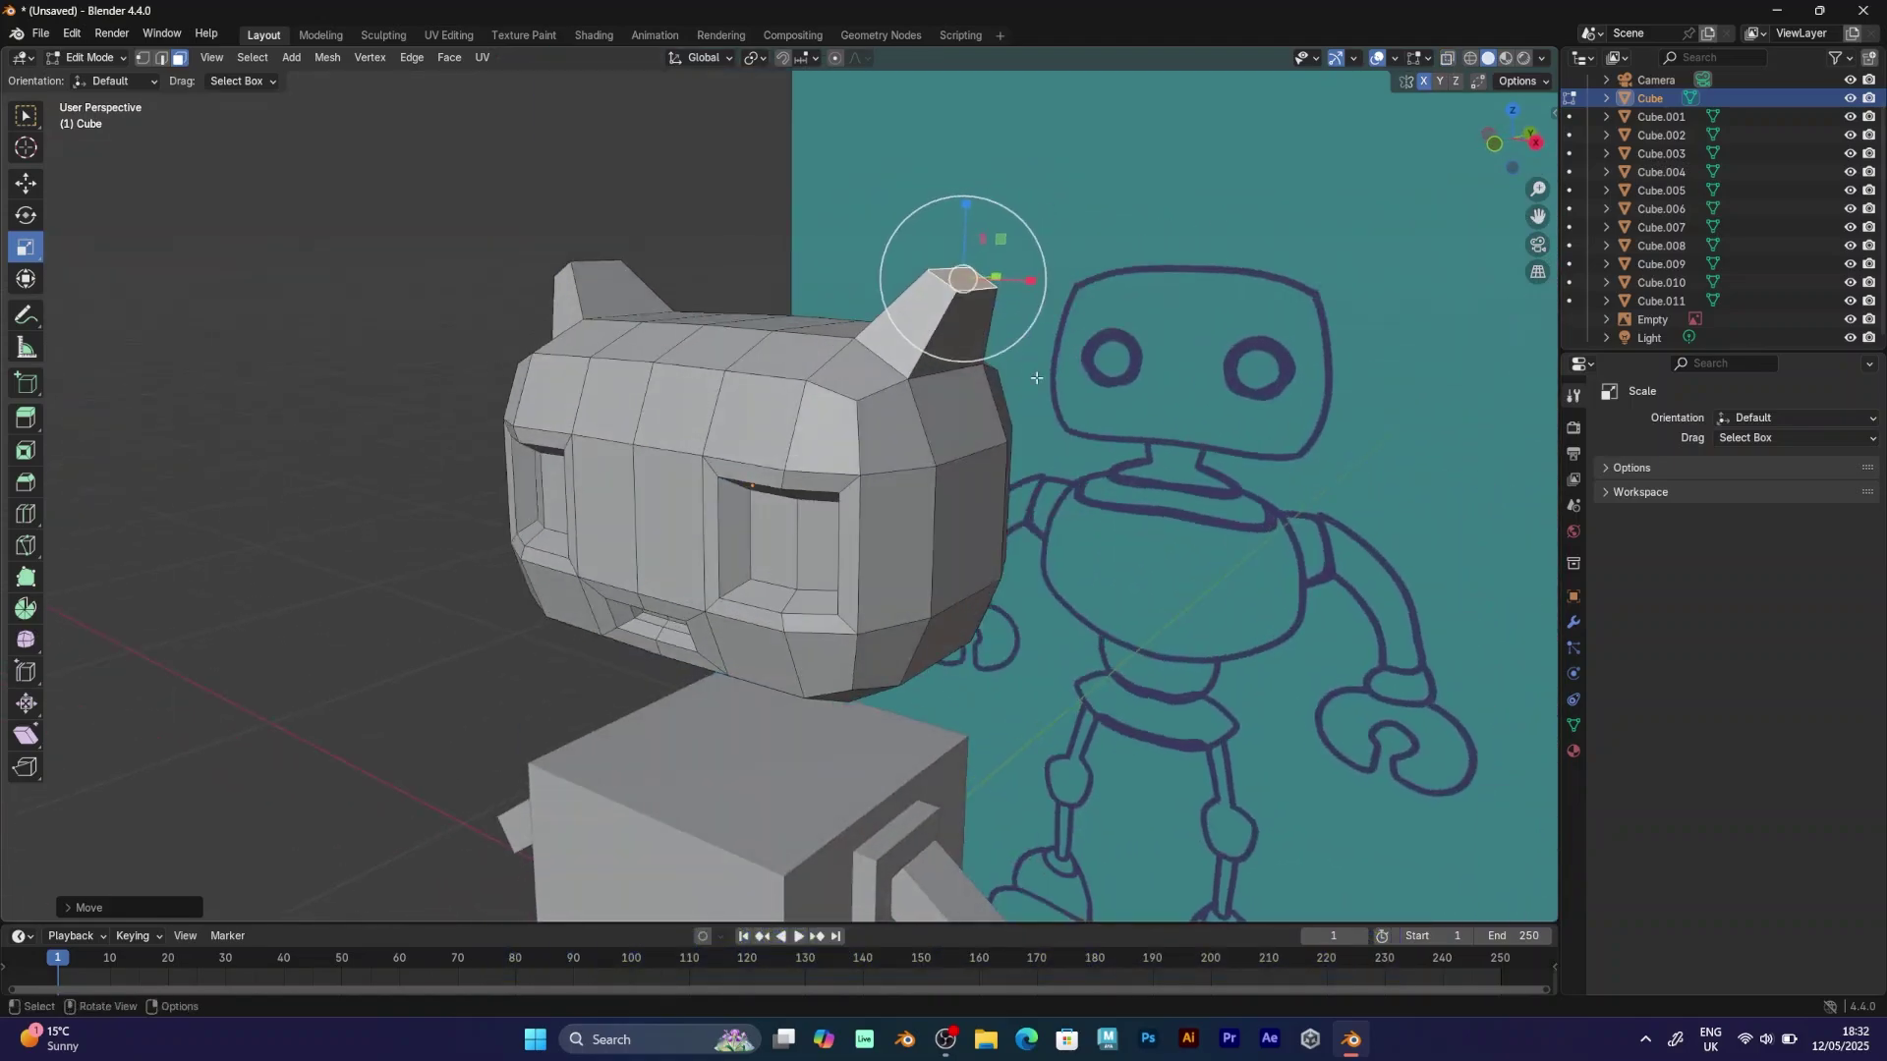
click(163, 59)
click(944, 368)
Scale down the extruded copy of the two centre faces on top of the head and extrude it upward as a stem.
middle_drag(943, 368, 1005, 380)
key(s)
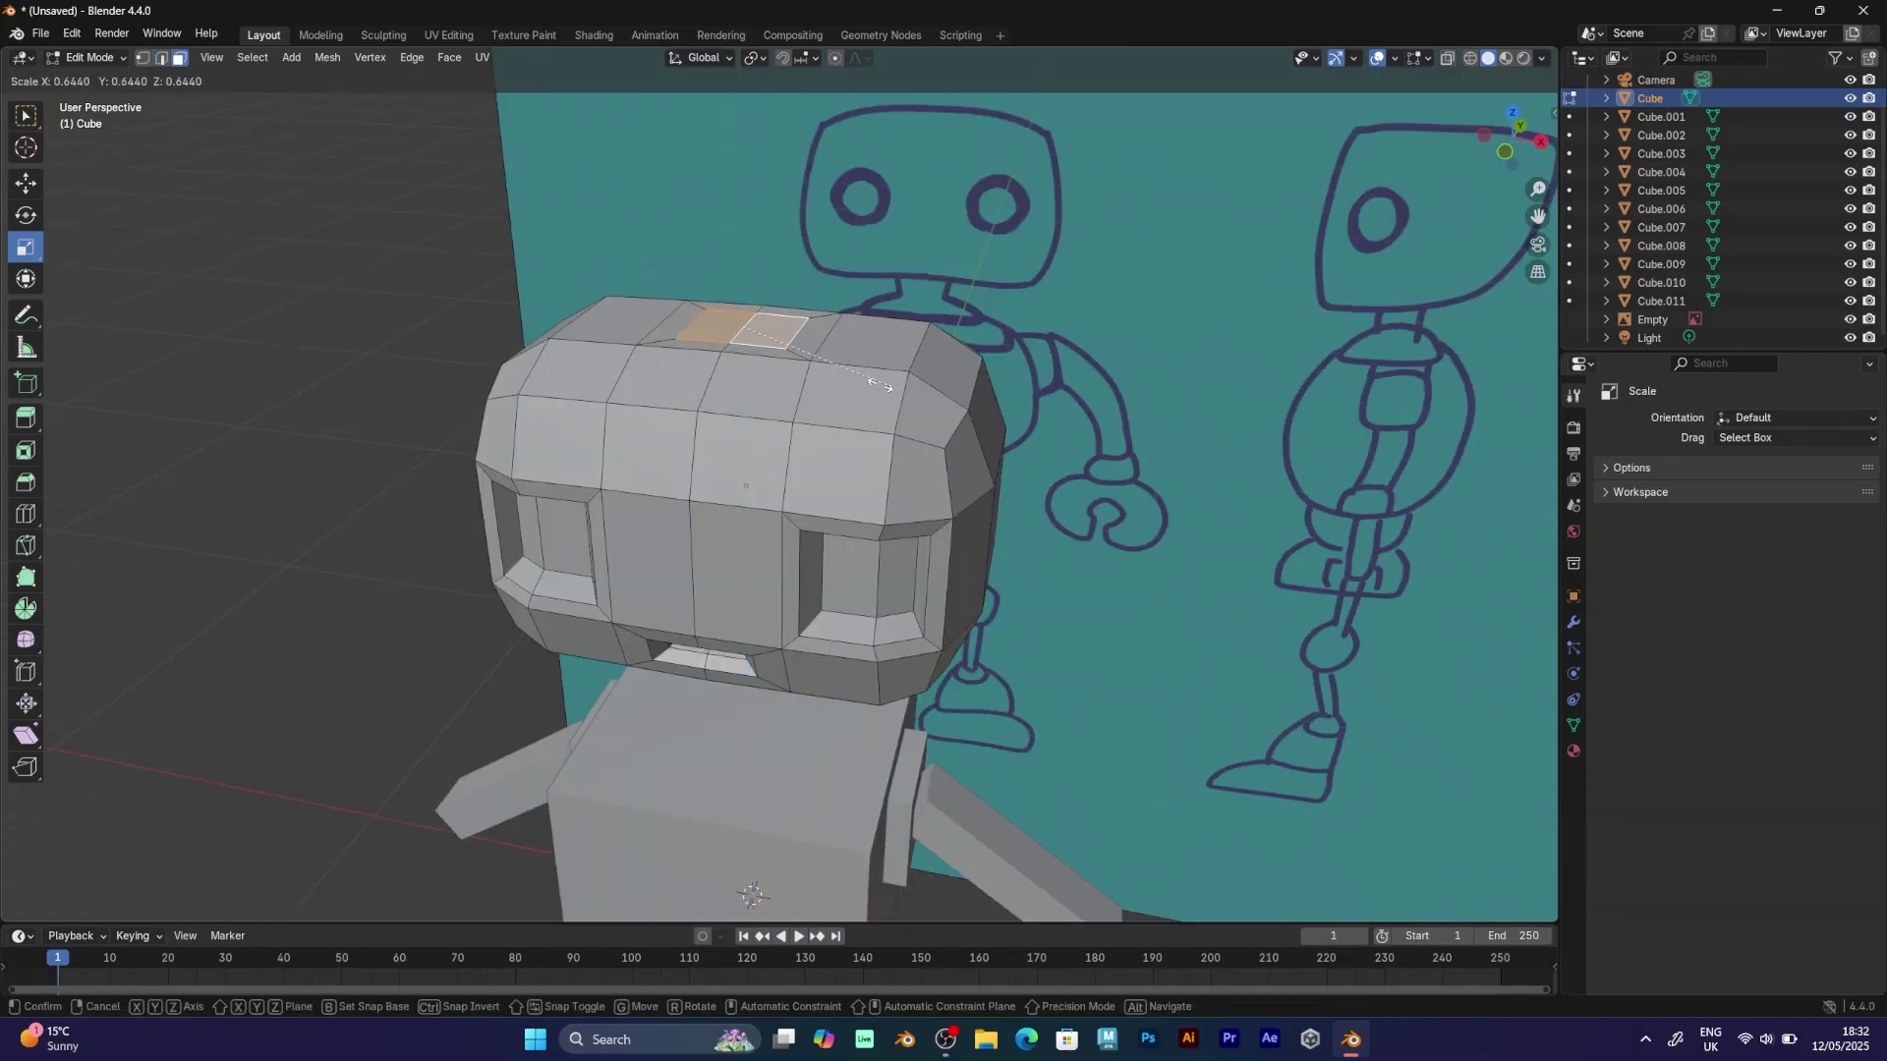
click(863, 382)
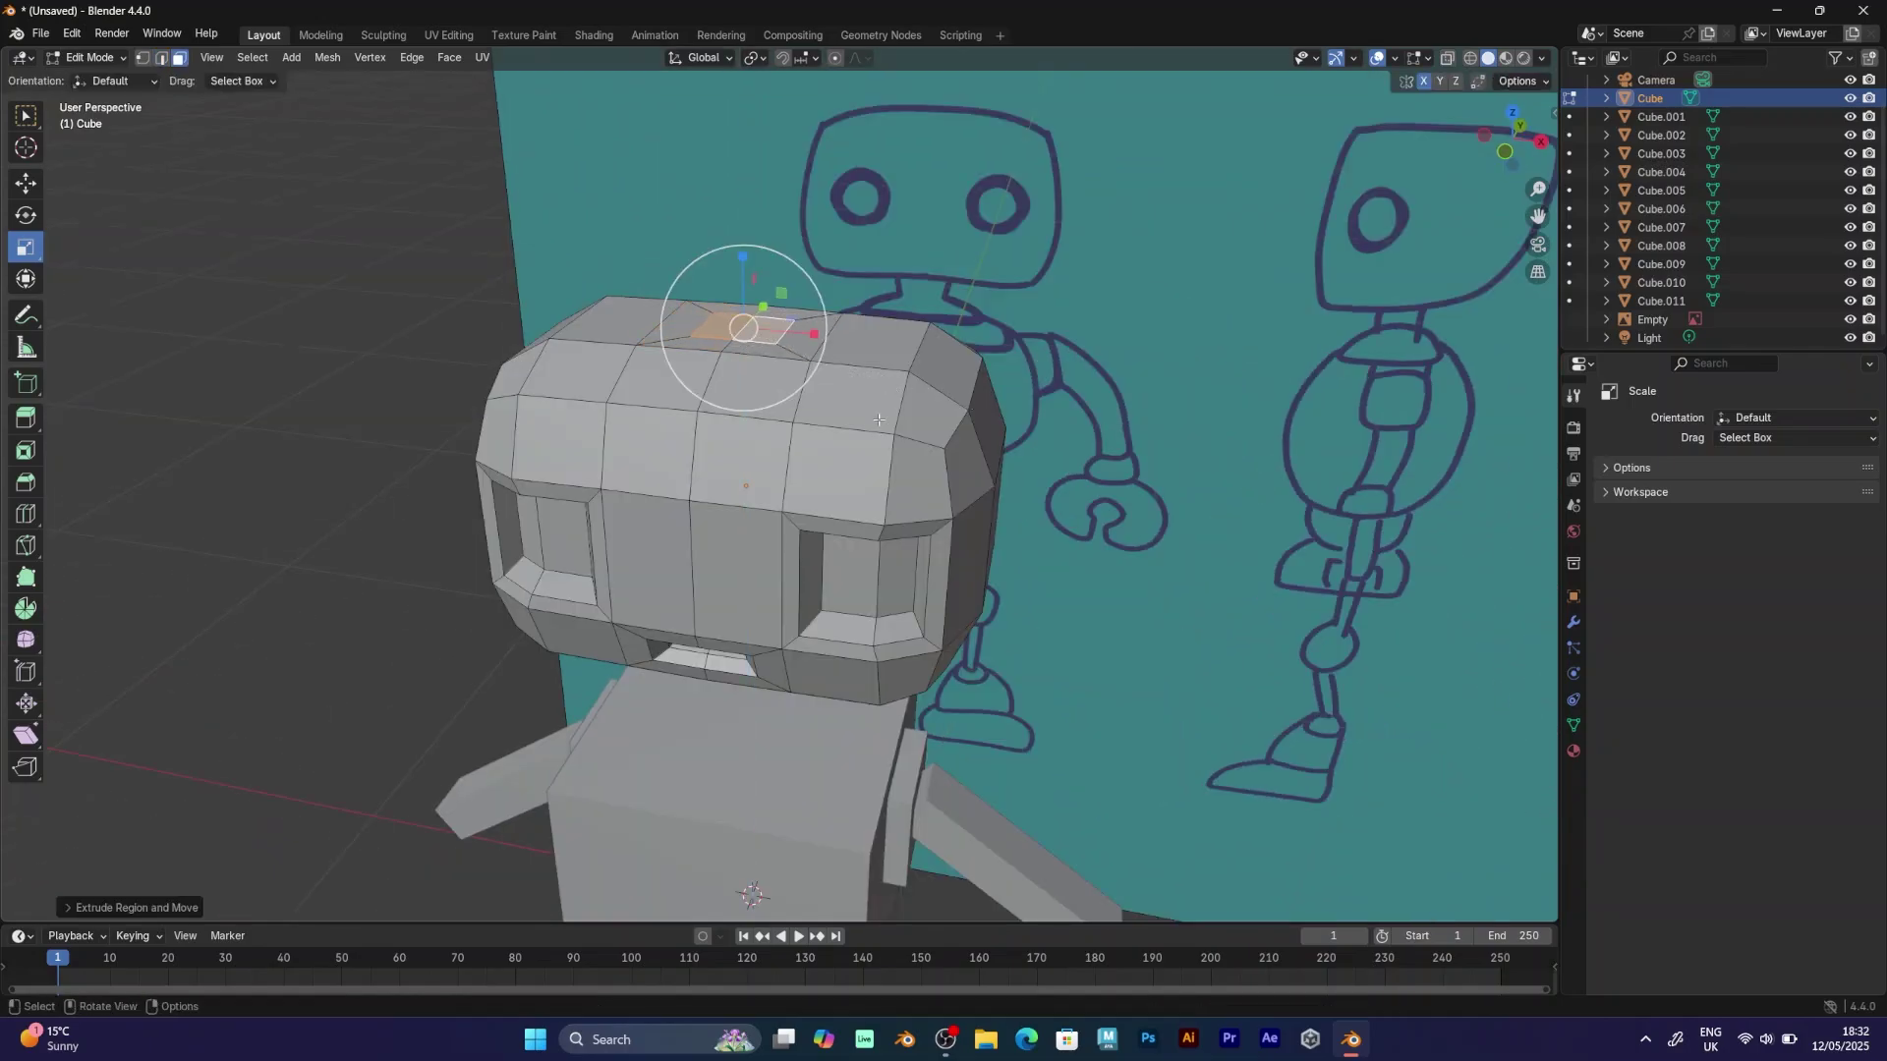
middle_drag(877, 420, 877, 387)
key(e)
click(884, 368)
Extrude the stem's top again, scale it outward into a flare and extrude that upward as a knob.
key(e)
click(943, 376)
key(s)
click(1007, 382)
key(e)
click(1009, 319)
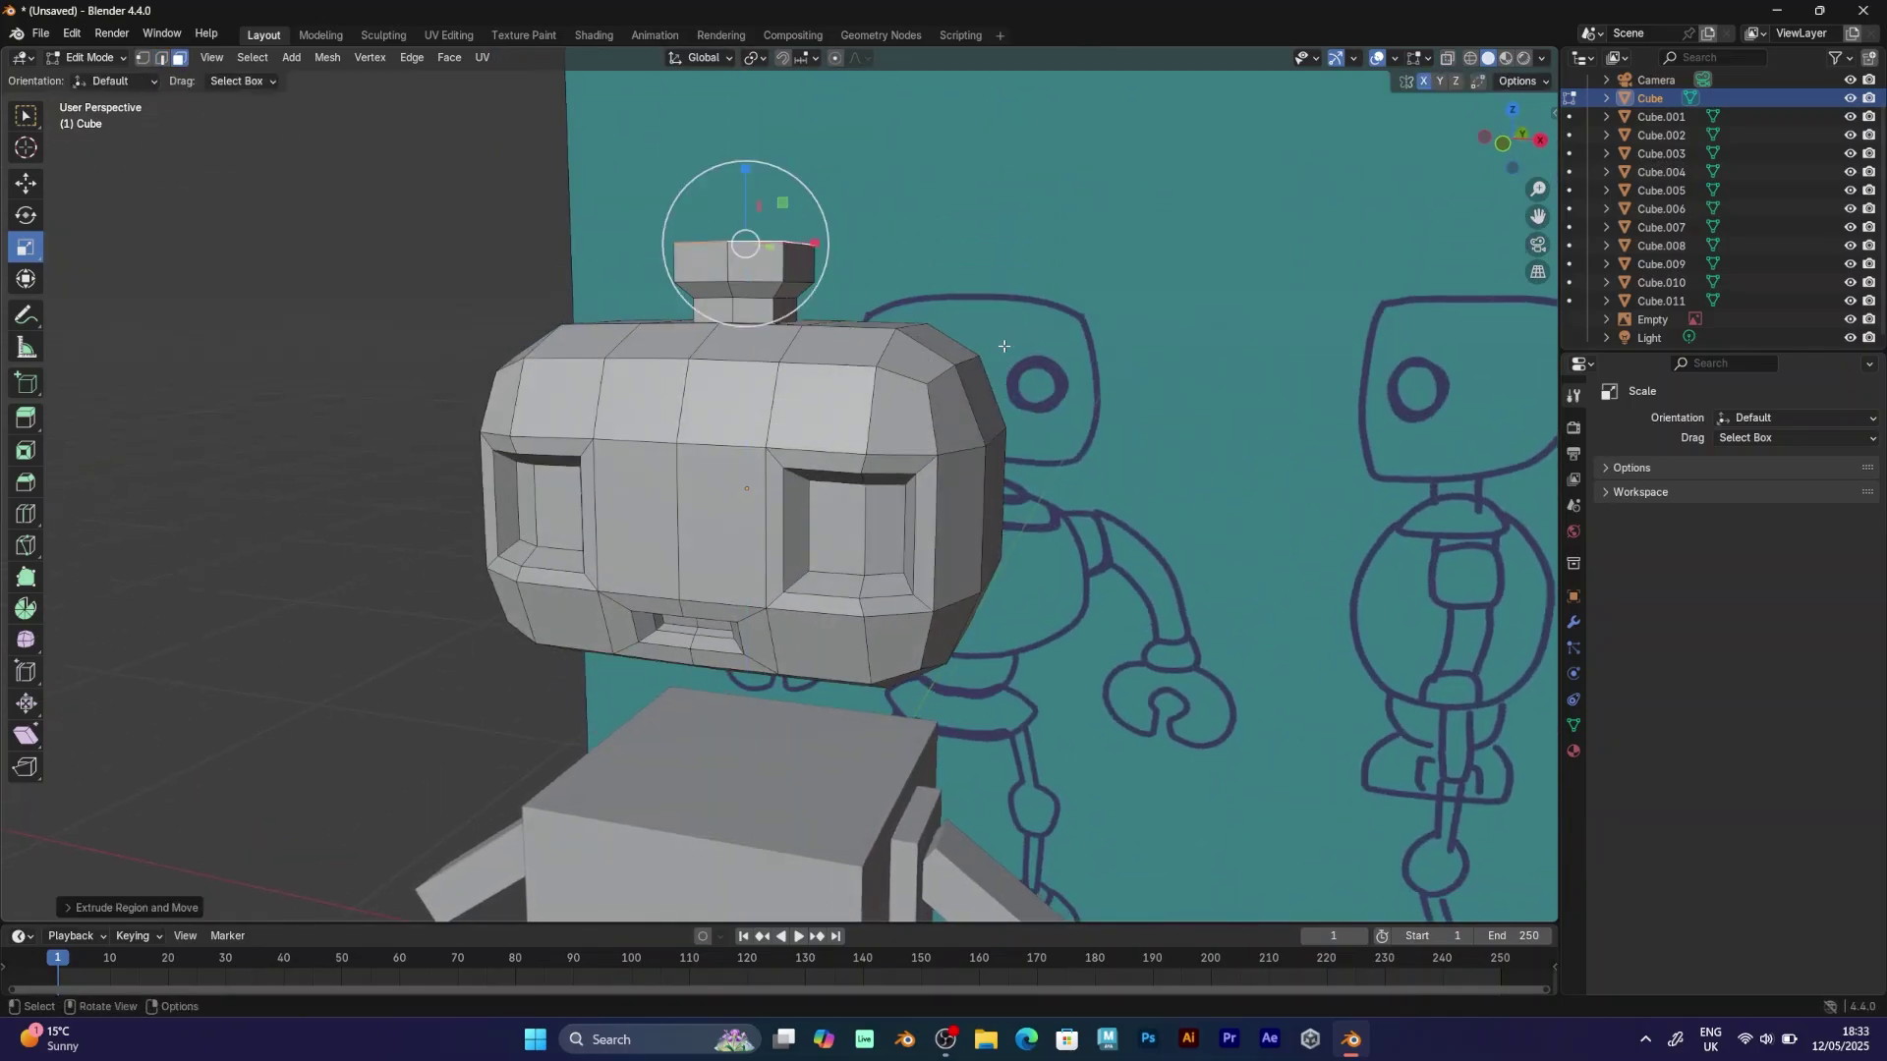
Adjust the knob's top size, extrude it slightly upward and scale the new top inward to bevel the cap.
key(s)
click(1002, 353)
key(e)
click(1002, 348)
key(s)
click(918, 340)
Extrude the centre faces under the head downward, scale them narrower and move them back up against the head's underside.
middle_drag(704, 585, 731, 498)
click(731, 498)
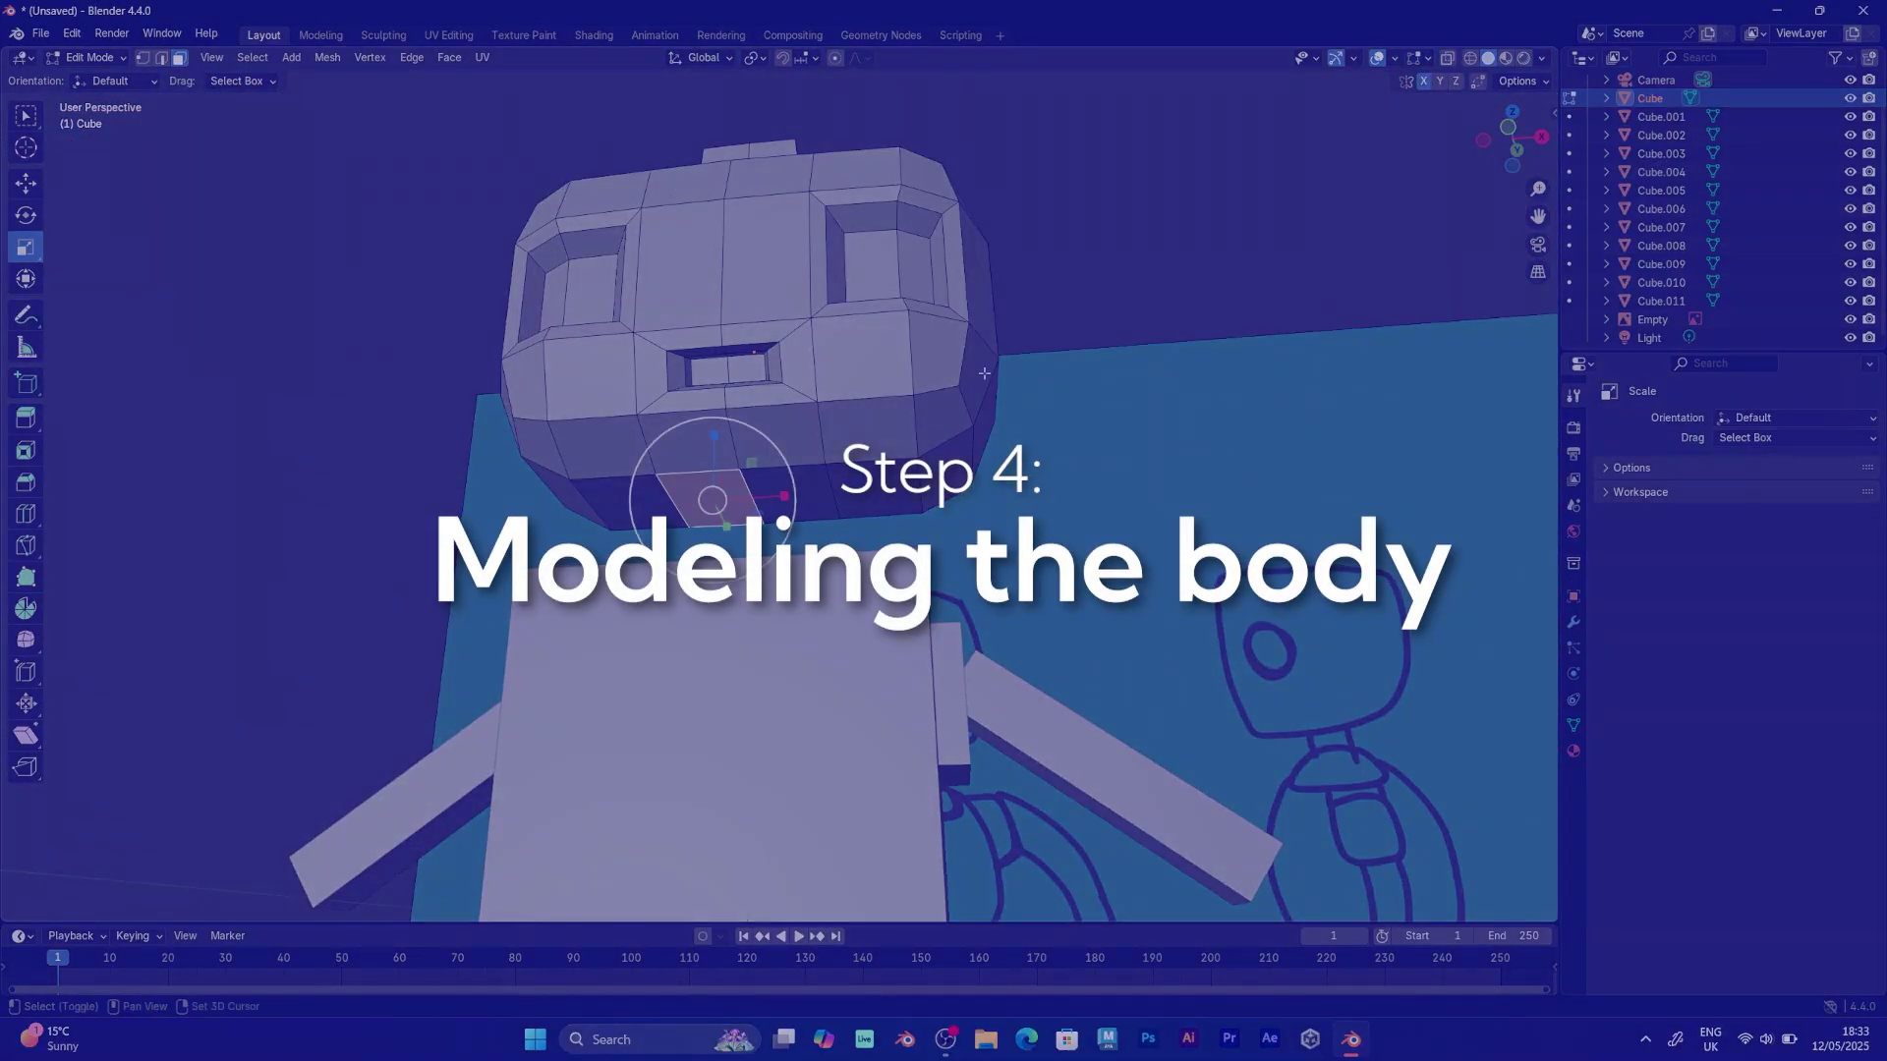
click(1508, 128)
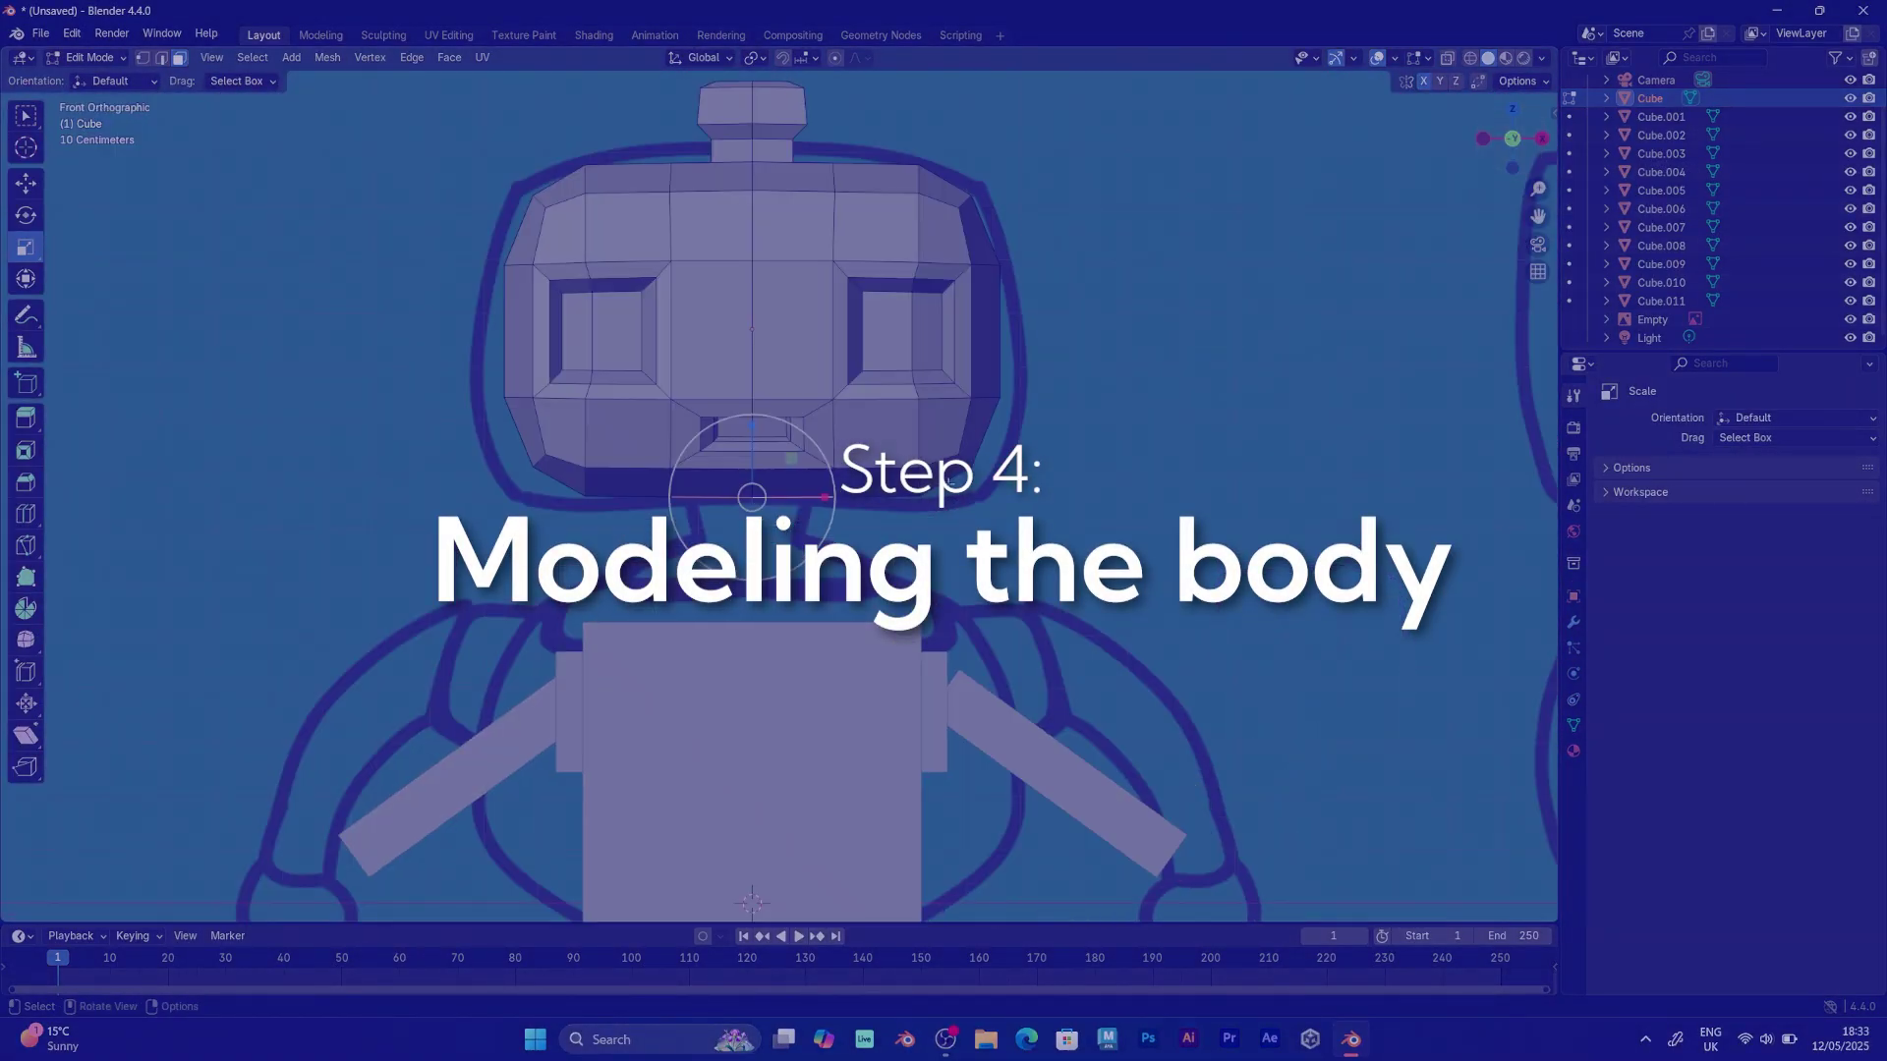
key(e)
click(963, 575)
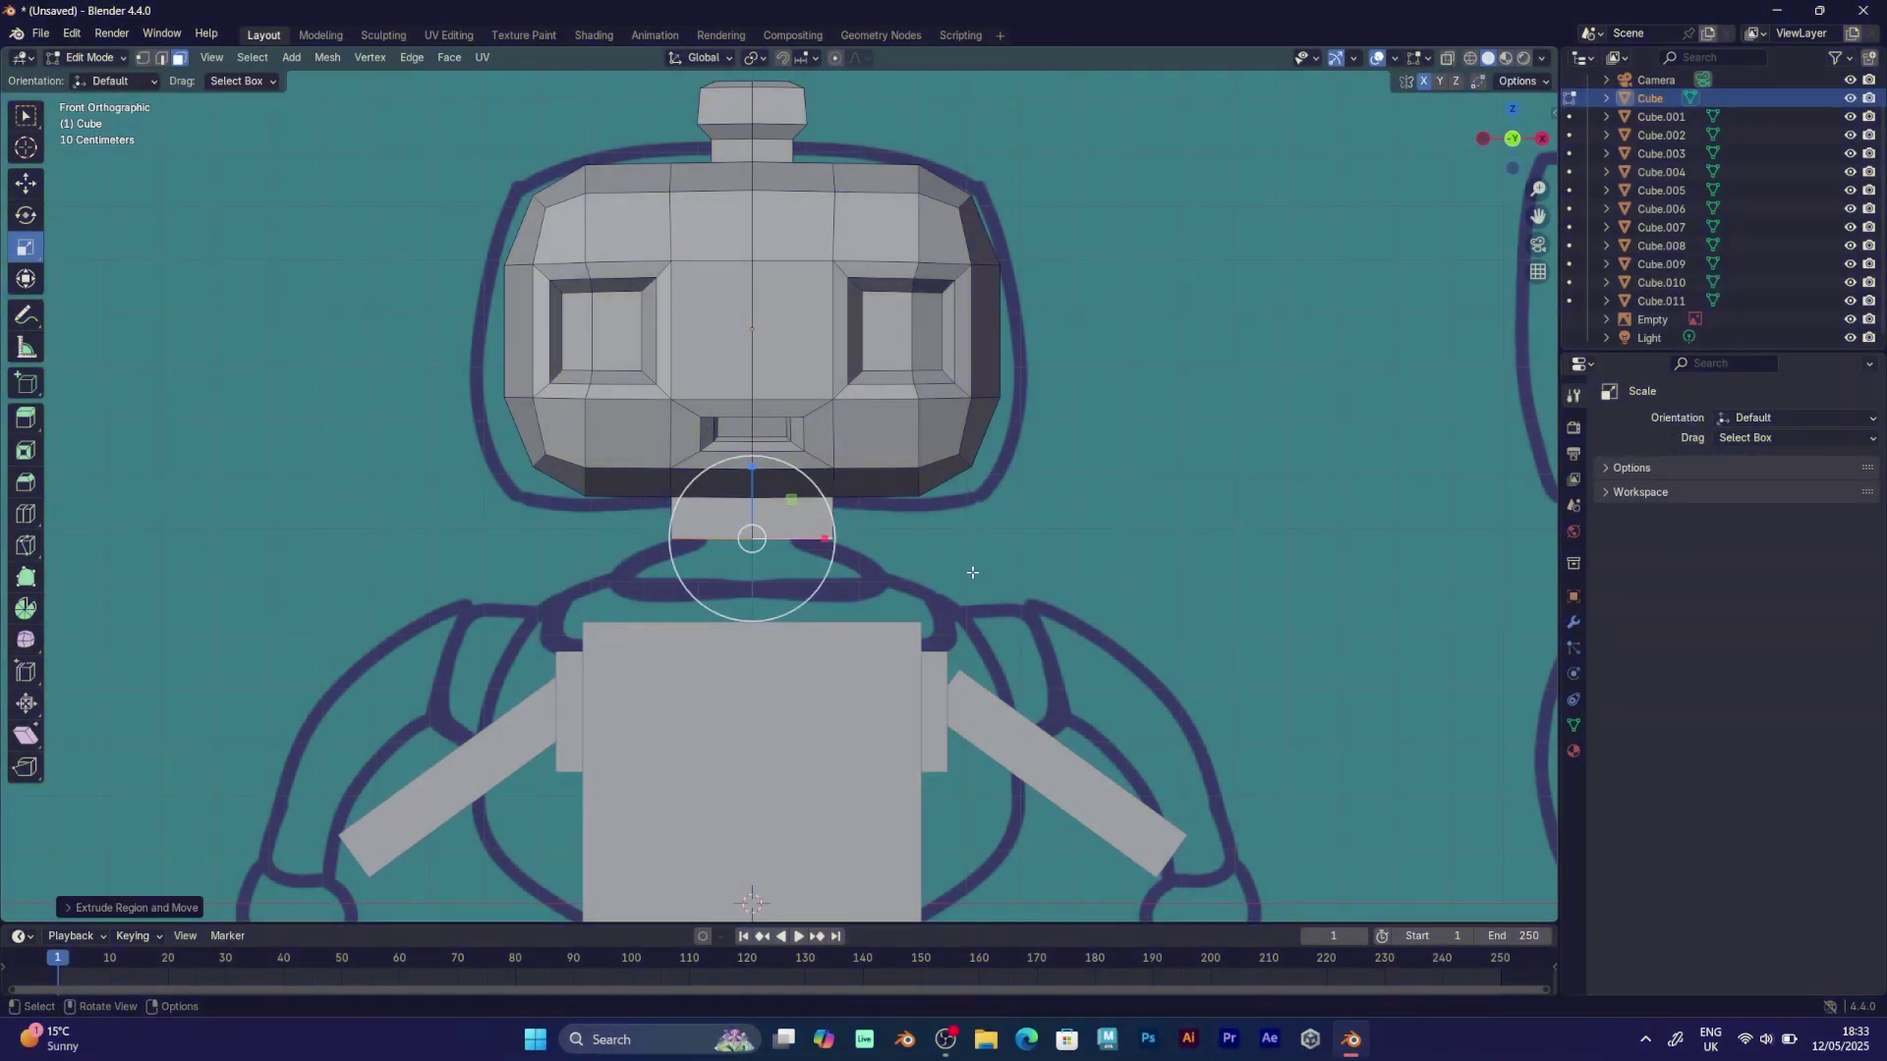
key(s)
click(933, 606)
key(g)
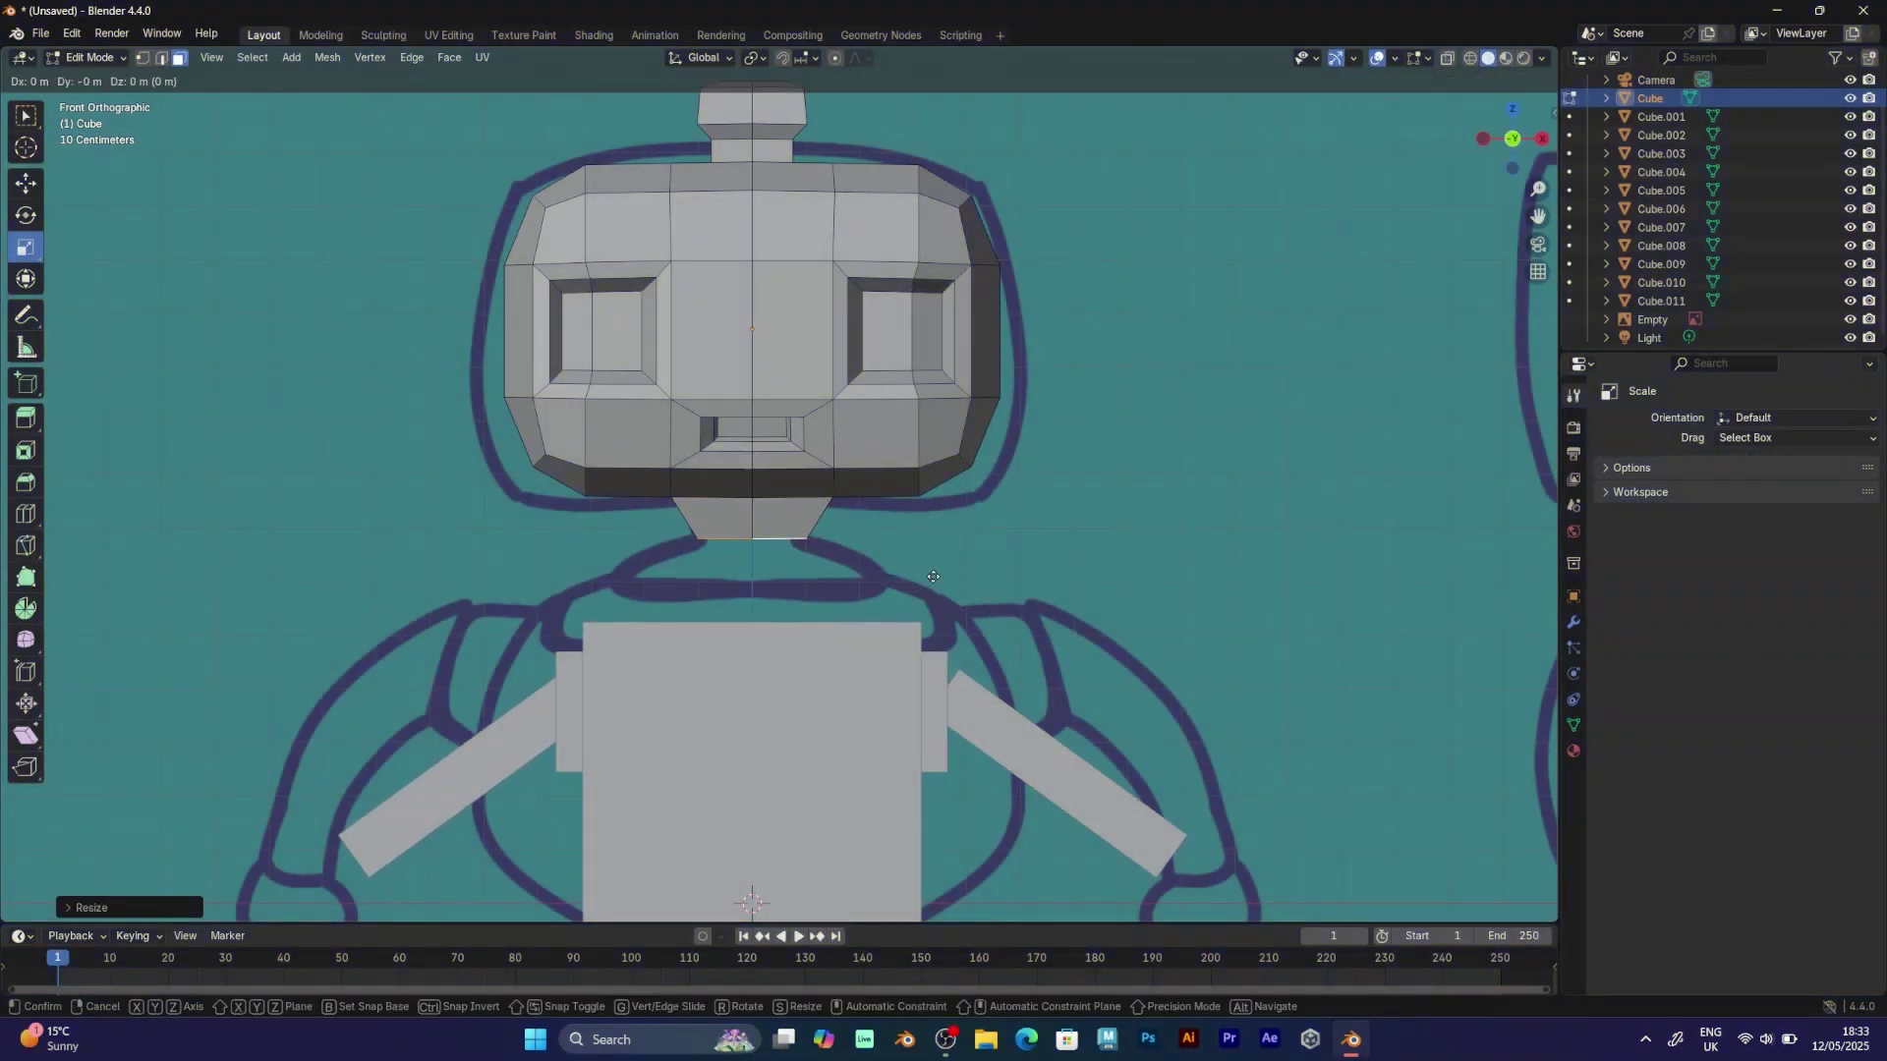
click(934, 573)
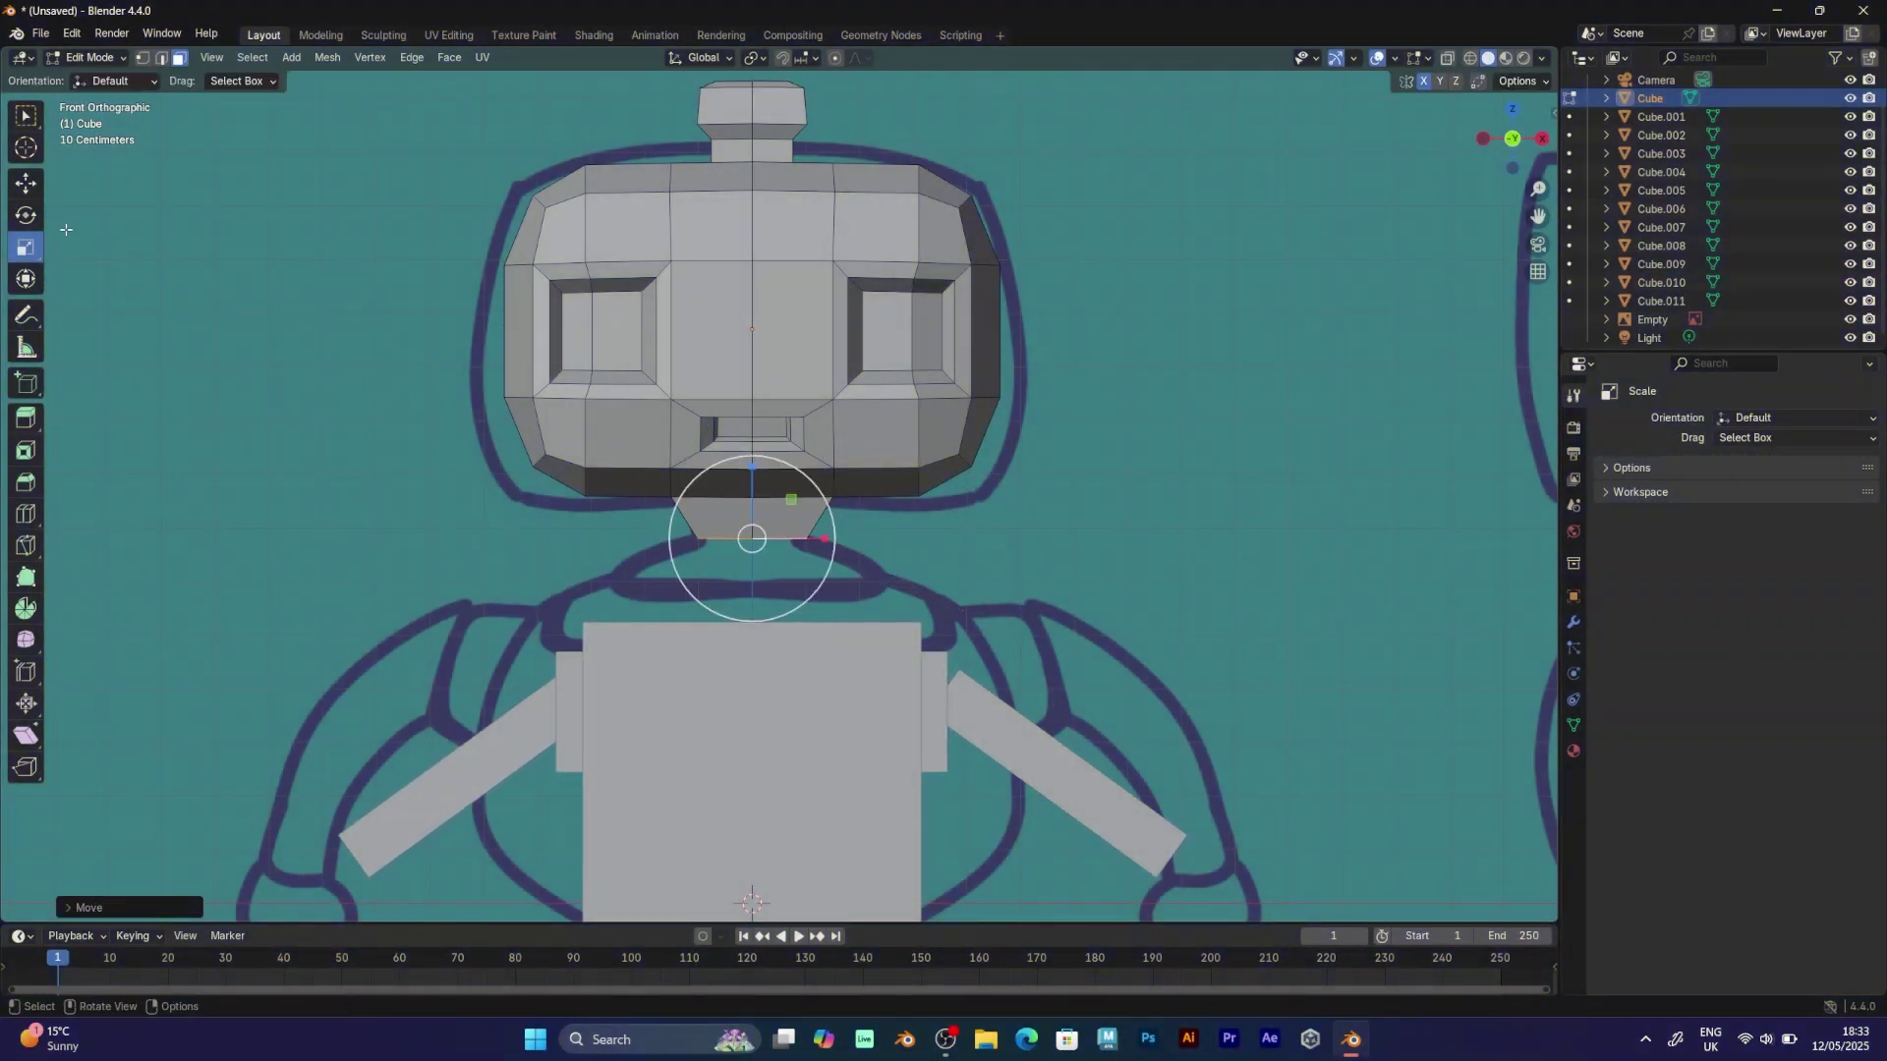
drag(753, 466, 757, 439)
Extrude the narrowed faces down to form the neck, then extrude once more and scale the end outward into a collar.
key(e)
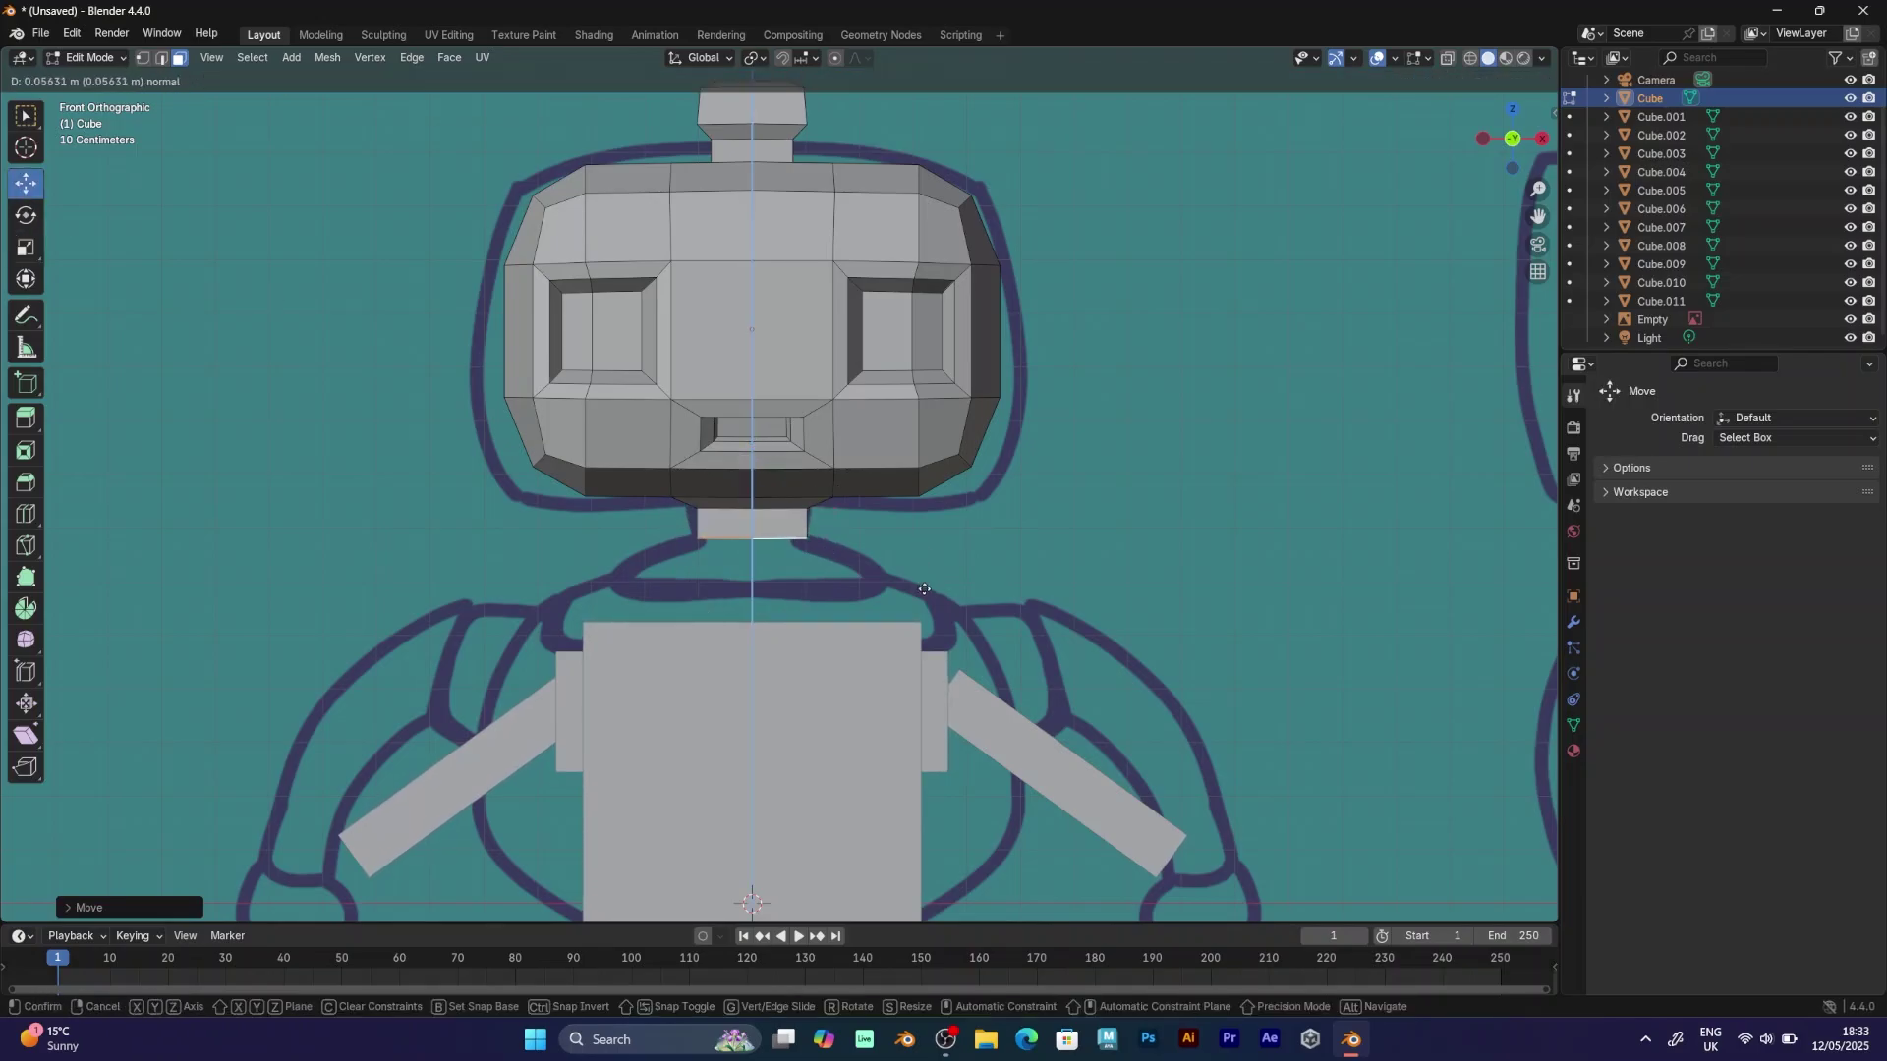
click(924, 589)
key(e)
click(932, 620)
key(s)
click(1089, 620)
Extrude the bottom of the neck collar further down and scale its lower end wider.
key(e)
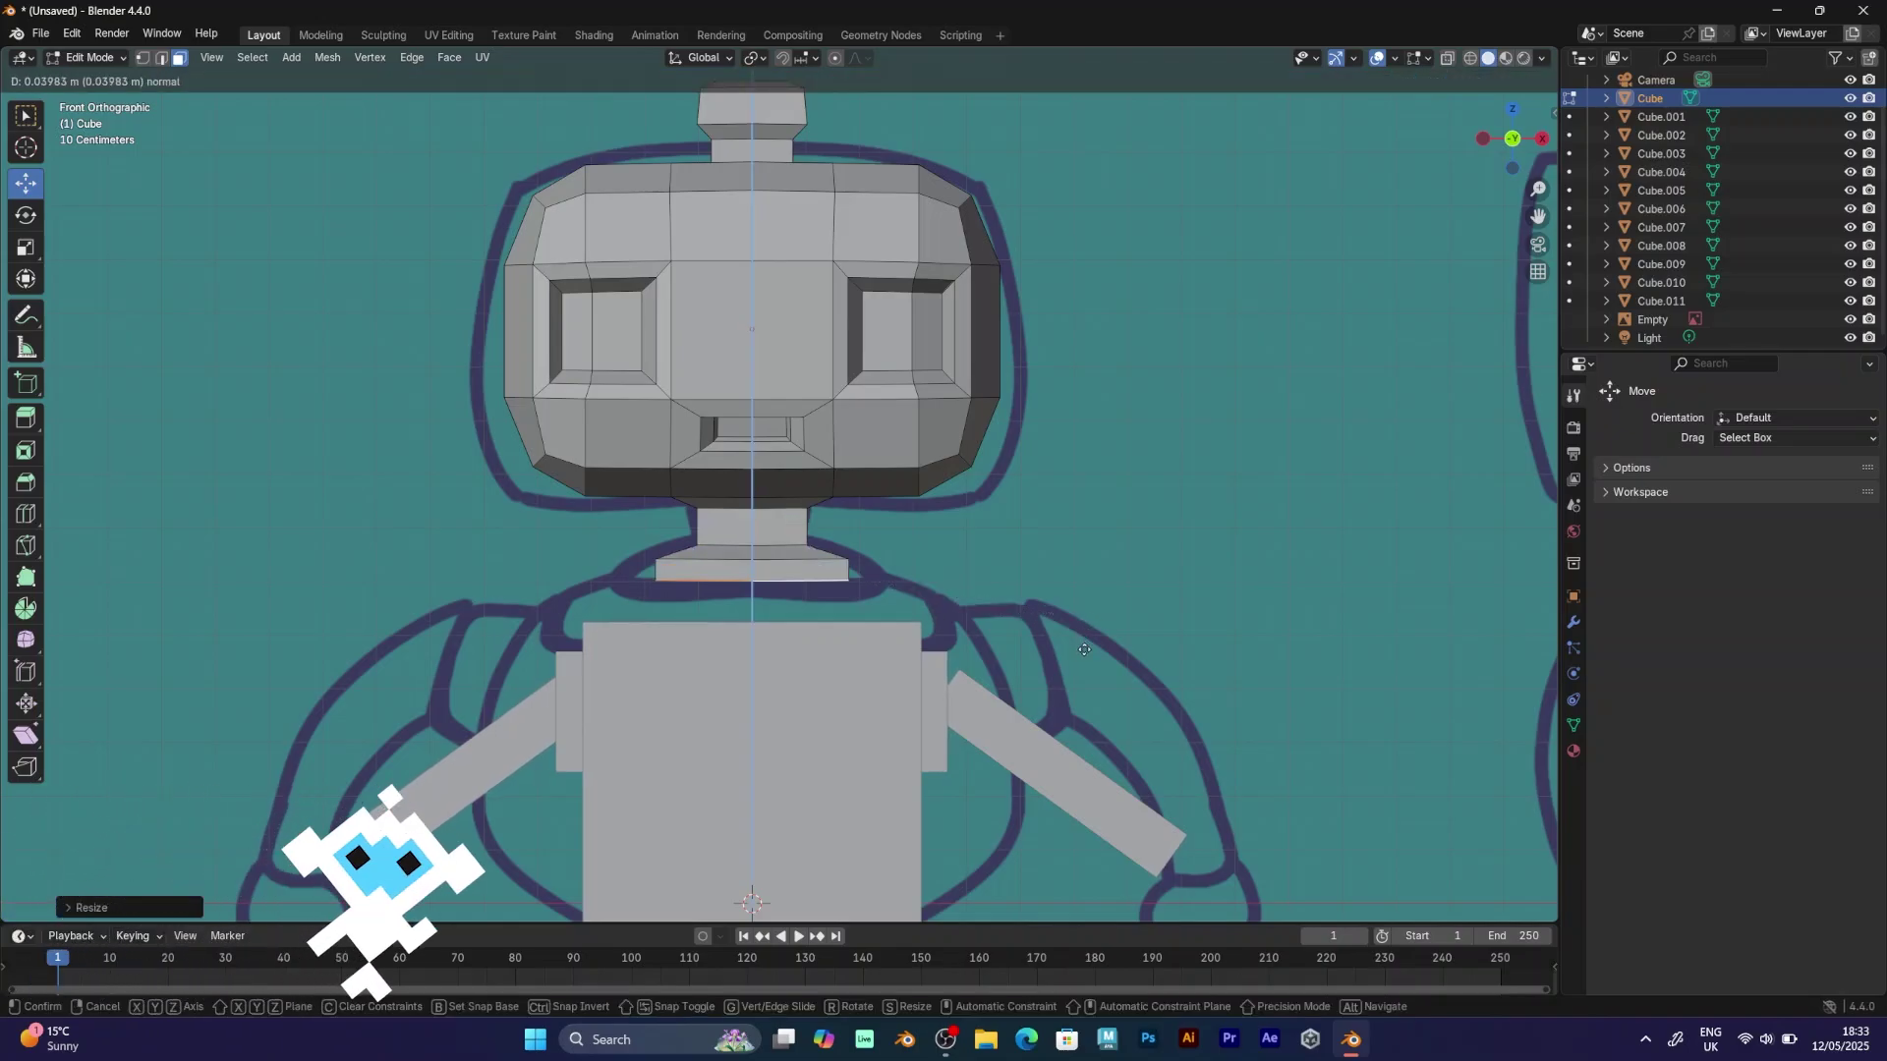
click(1096, 644)
key(s)
click(1165, 644)
Return to Object Mode, select the reference image behind the robot and duplicate it in place.
scroll(1165, 644, down, 3)
middle_drag(1164, 644, 972, 640)
click(96, 59)
click(88, 79)
scroll(859, 514, down, 3)
middle_drag(859, 514, 1010, 470)
click(1010, 471)
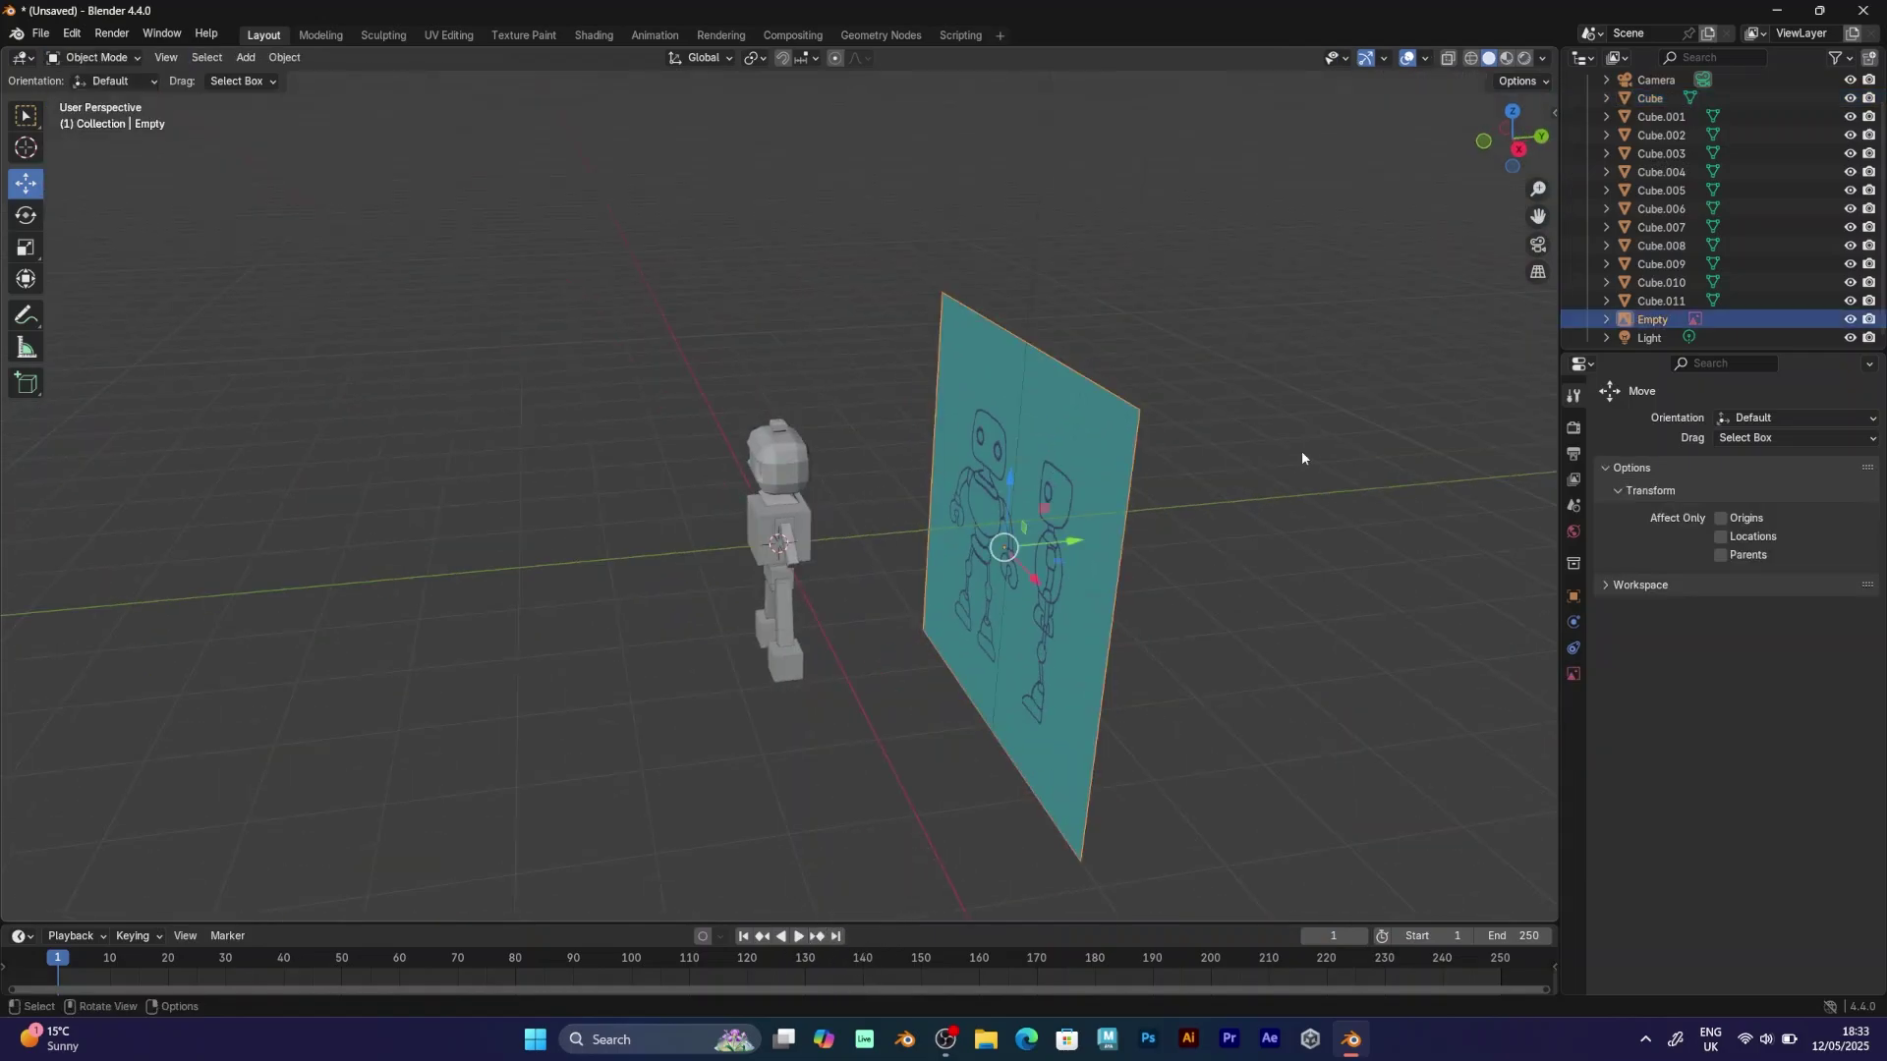
key(shift+d)
right_click(1301, 457)
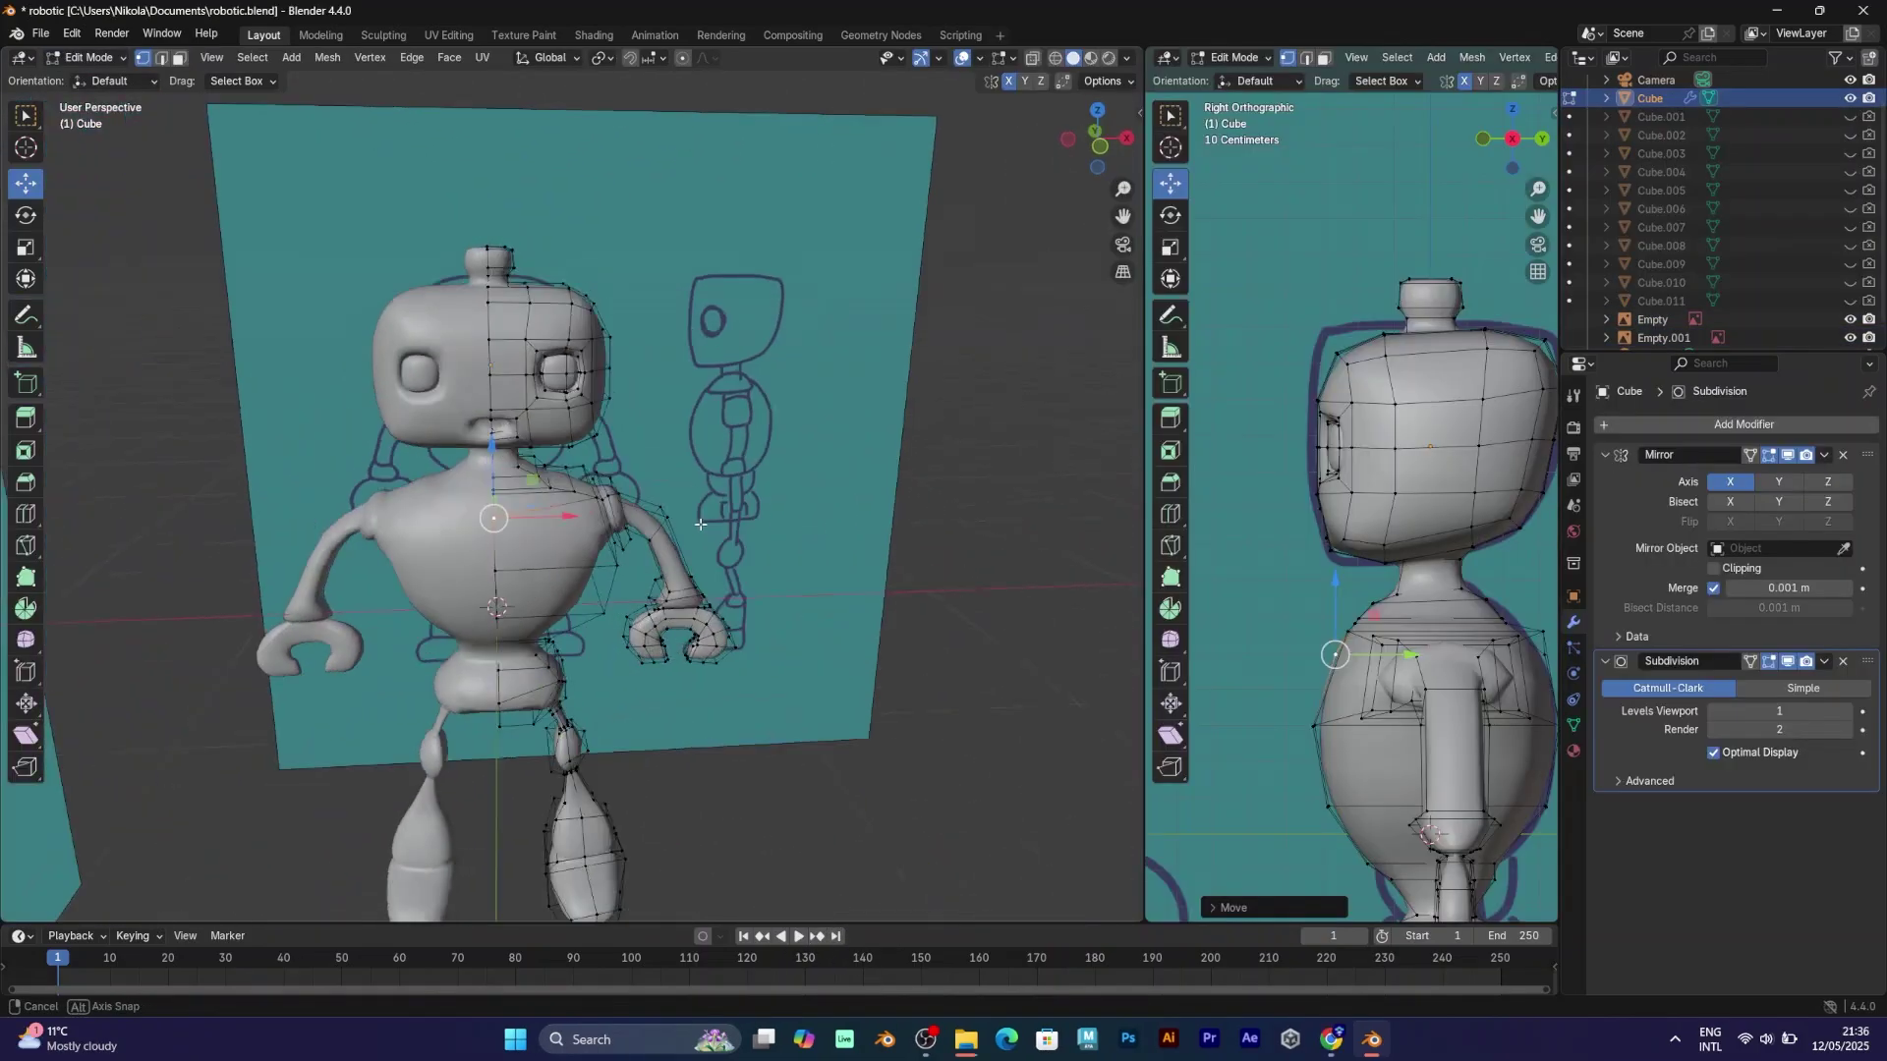
middle_drag(550, 325, 472, 321)
click(98, 58)
click(83, 51)
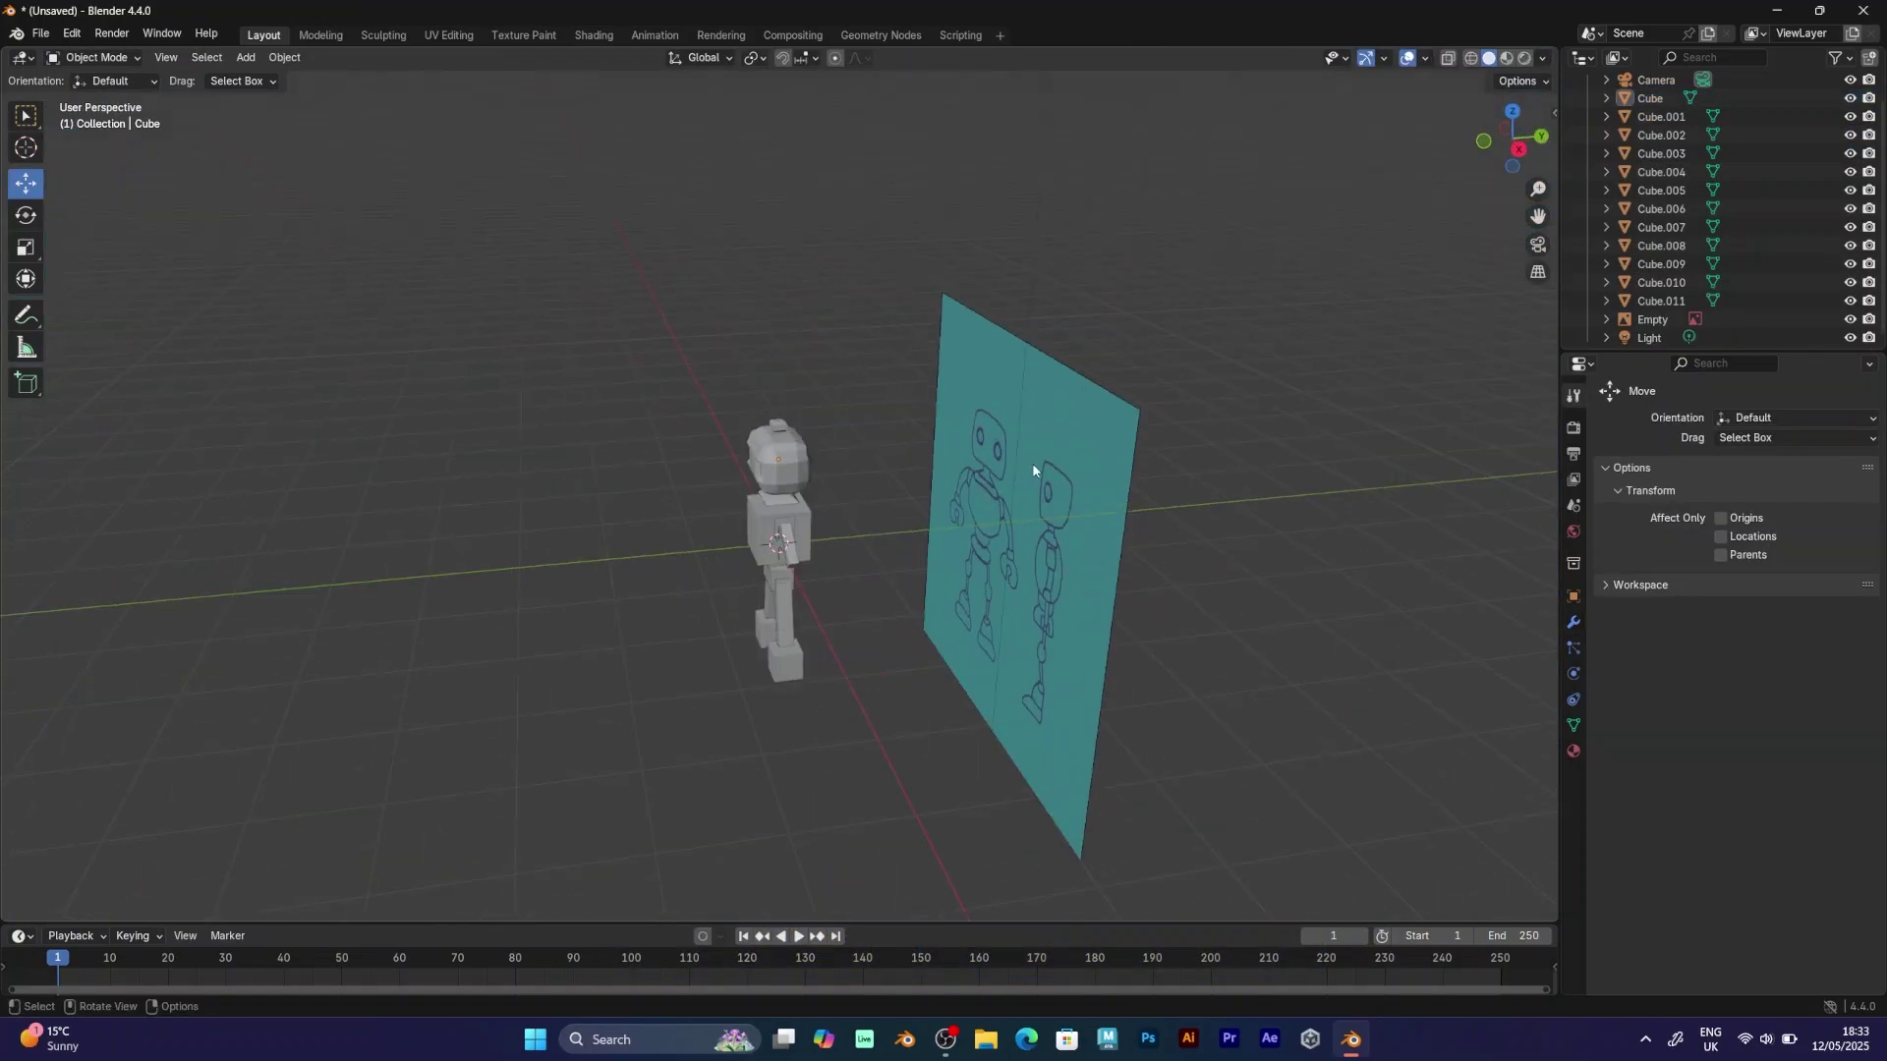
click(1033, 471)
key(shift+d)
right_click(1301, 450)
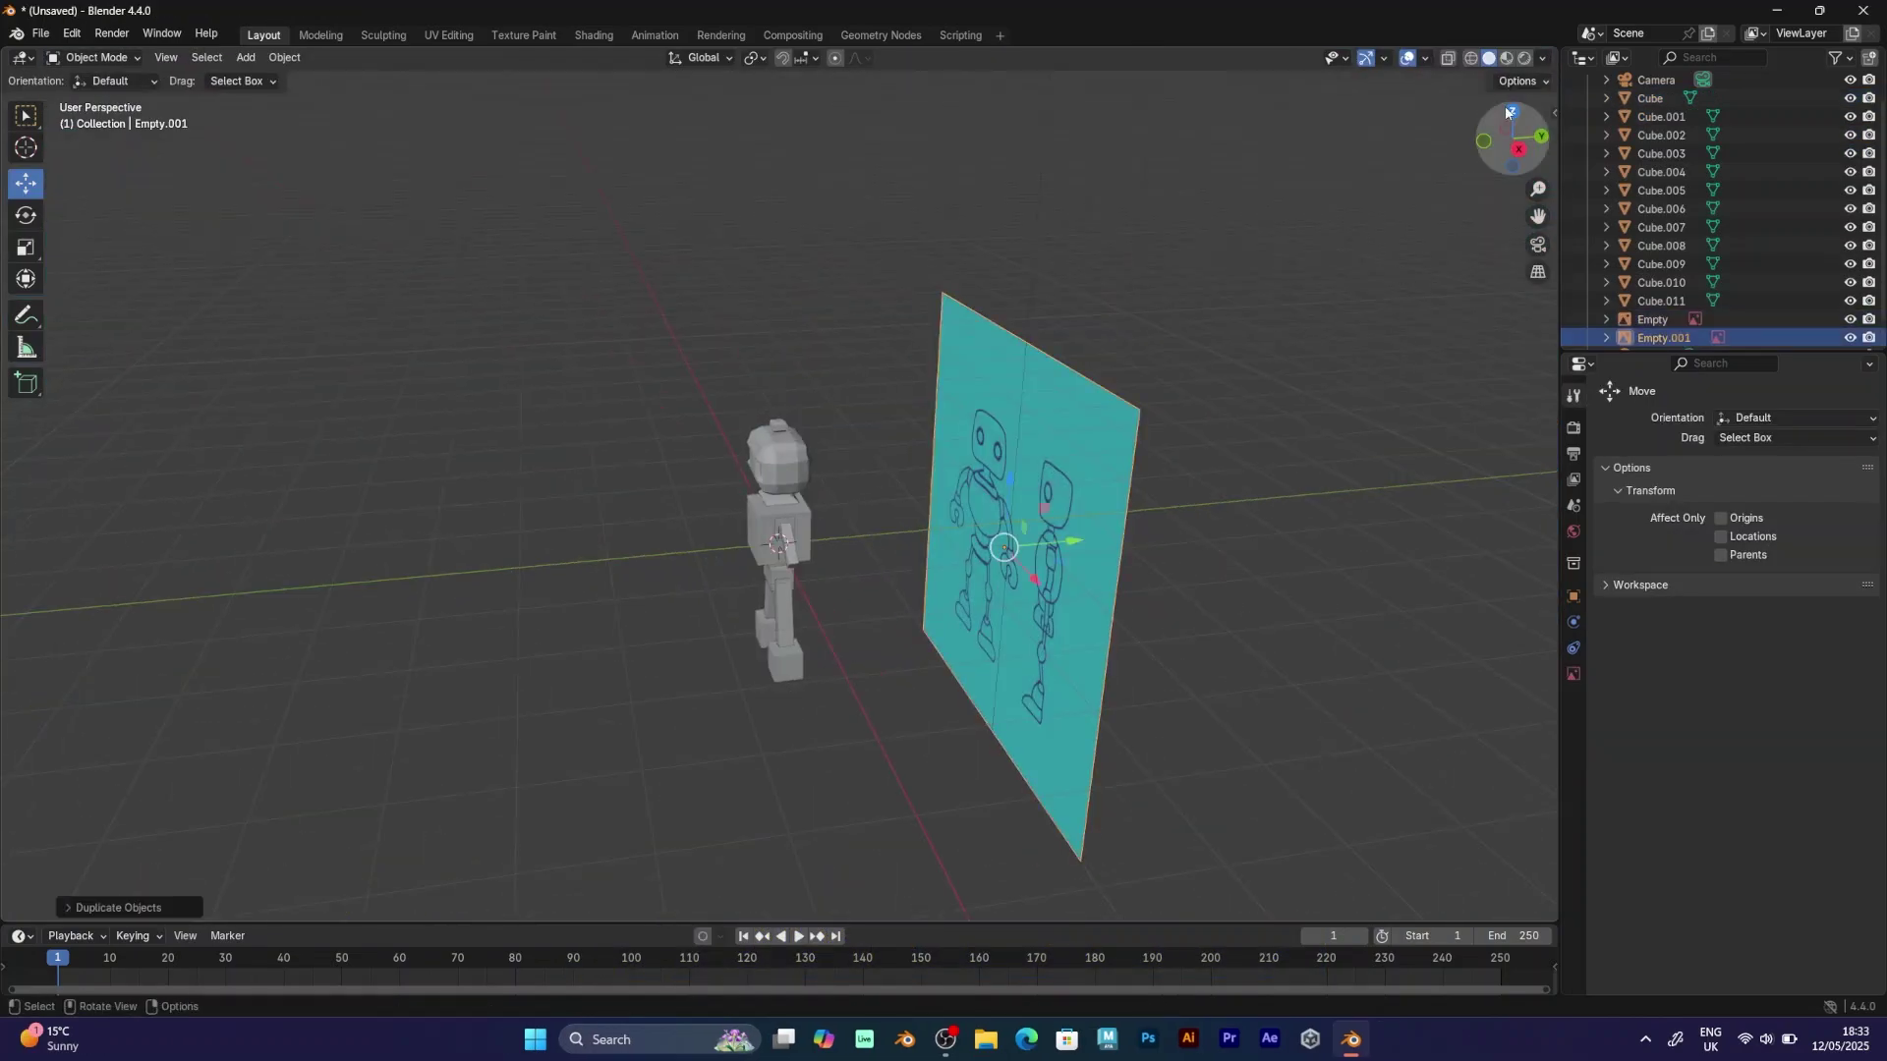
In the top view, rotate the duplicated reference image a quarter turn so it faces the side view.
click(1506, 111)
key(r)
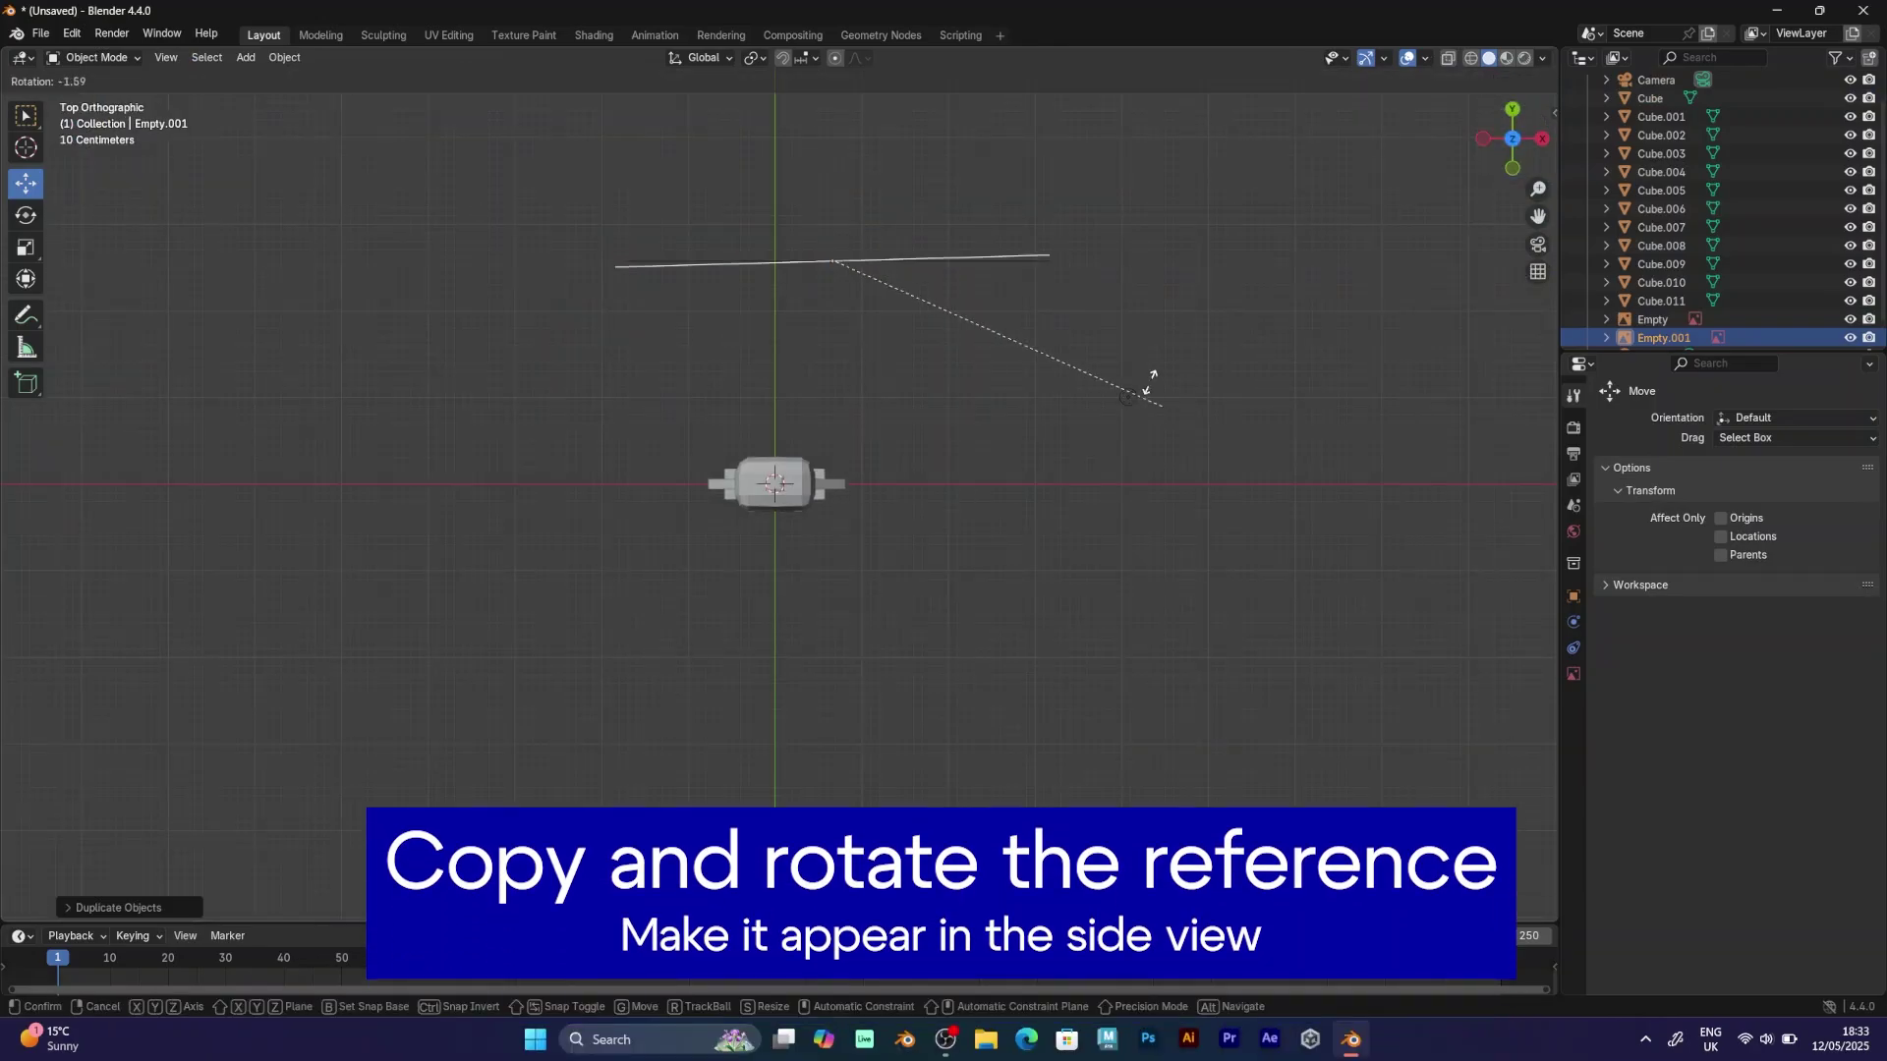
click(885, 155)
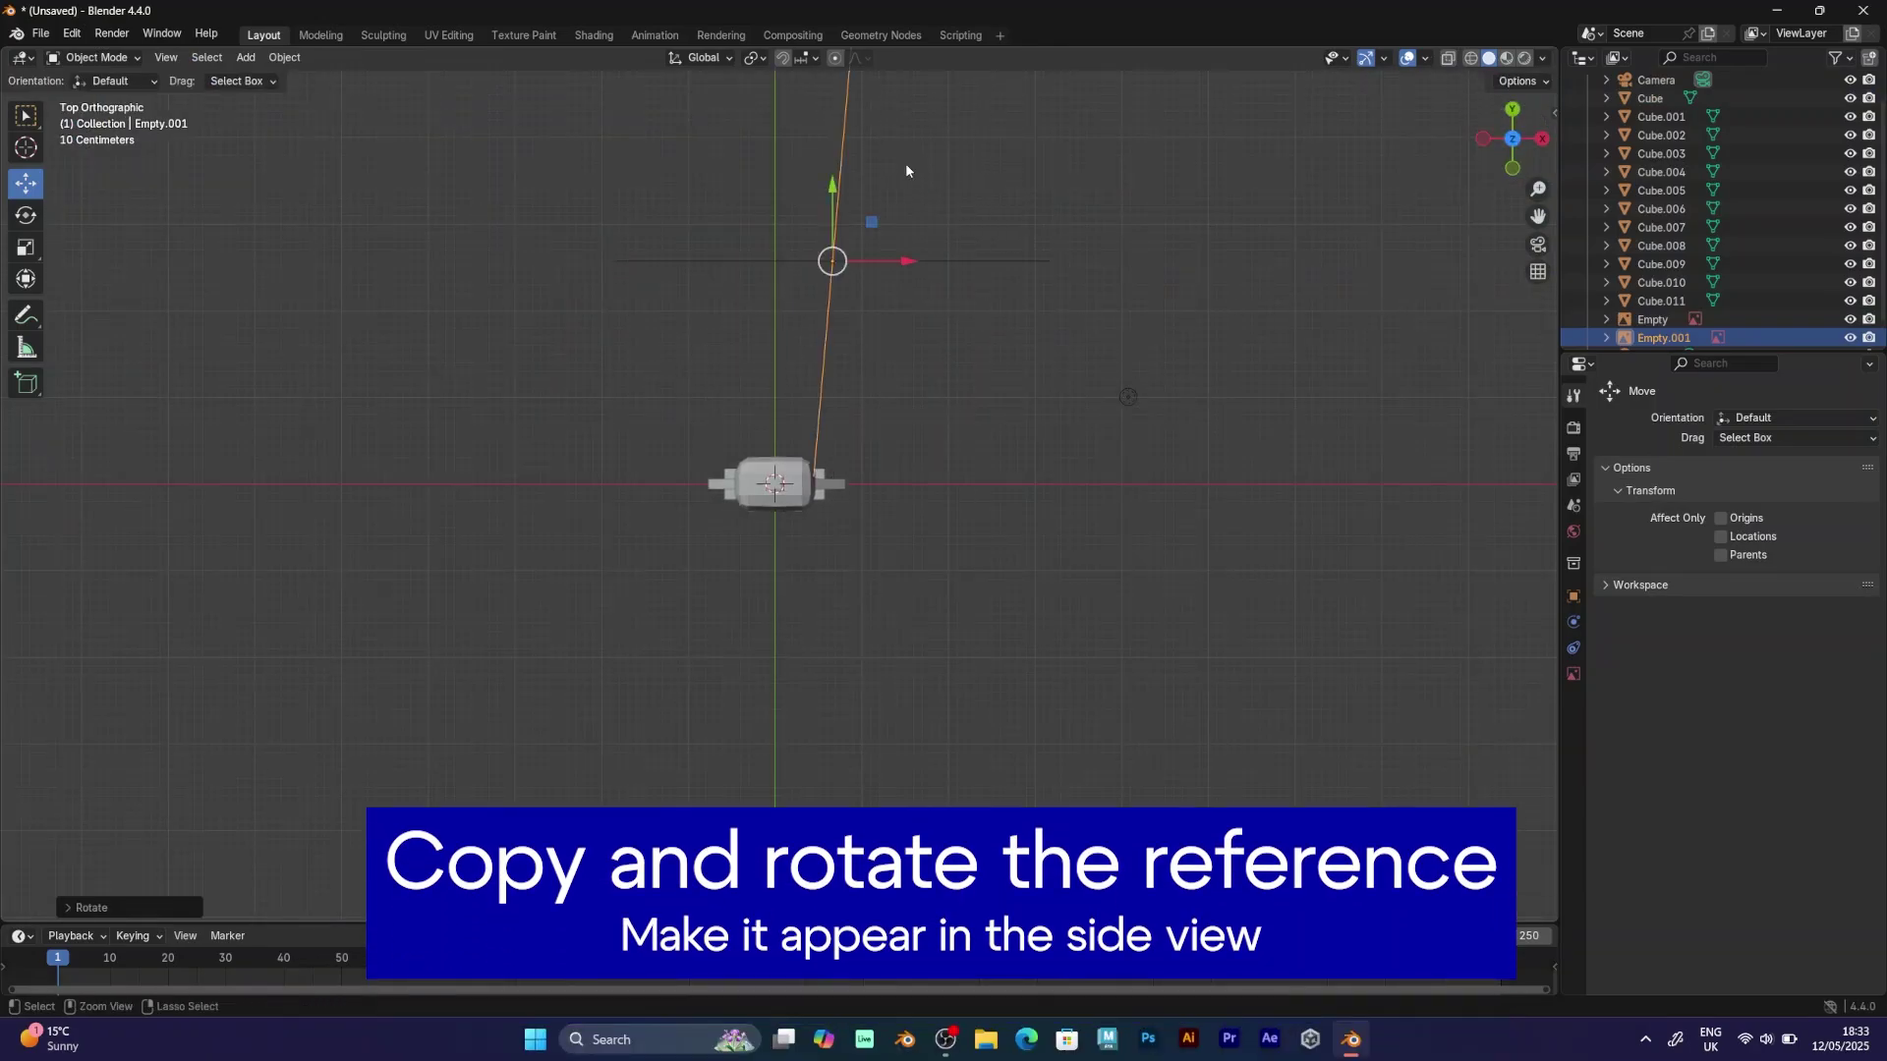
key(r)
right_click(1081, 220)
Move the rotated reference image beside the robot and shift it along Y to line its side drawing up with the head.
key(g)
click(810, 577)
middle_drag(809, 577, 767, 413)
click(1521, 160)
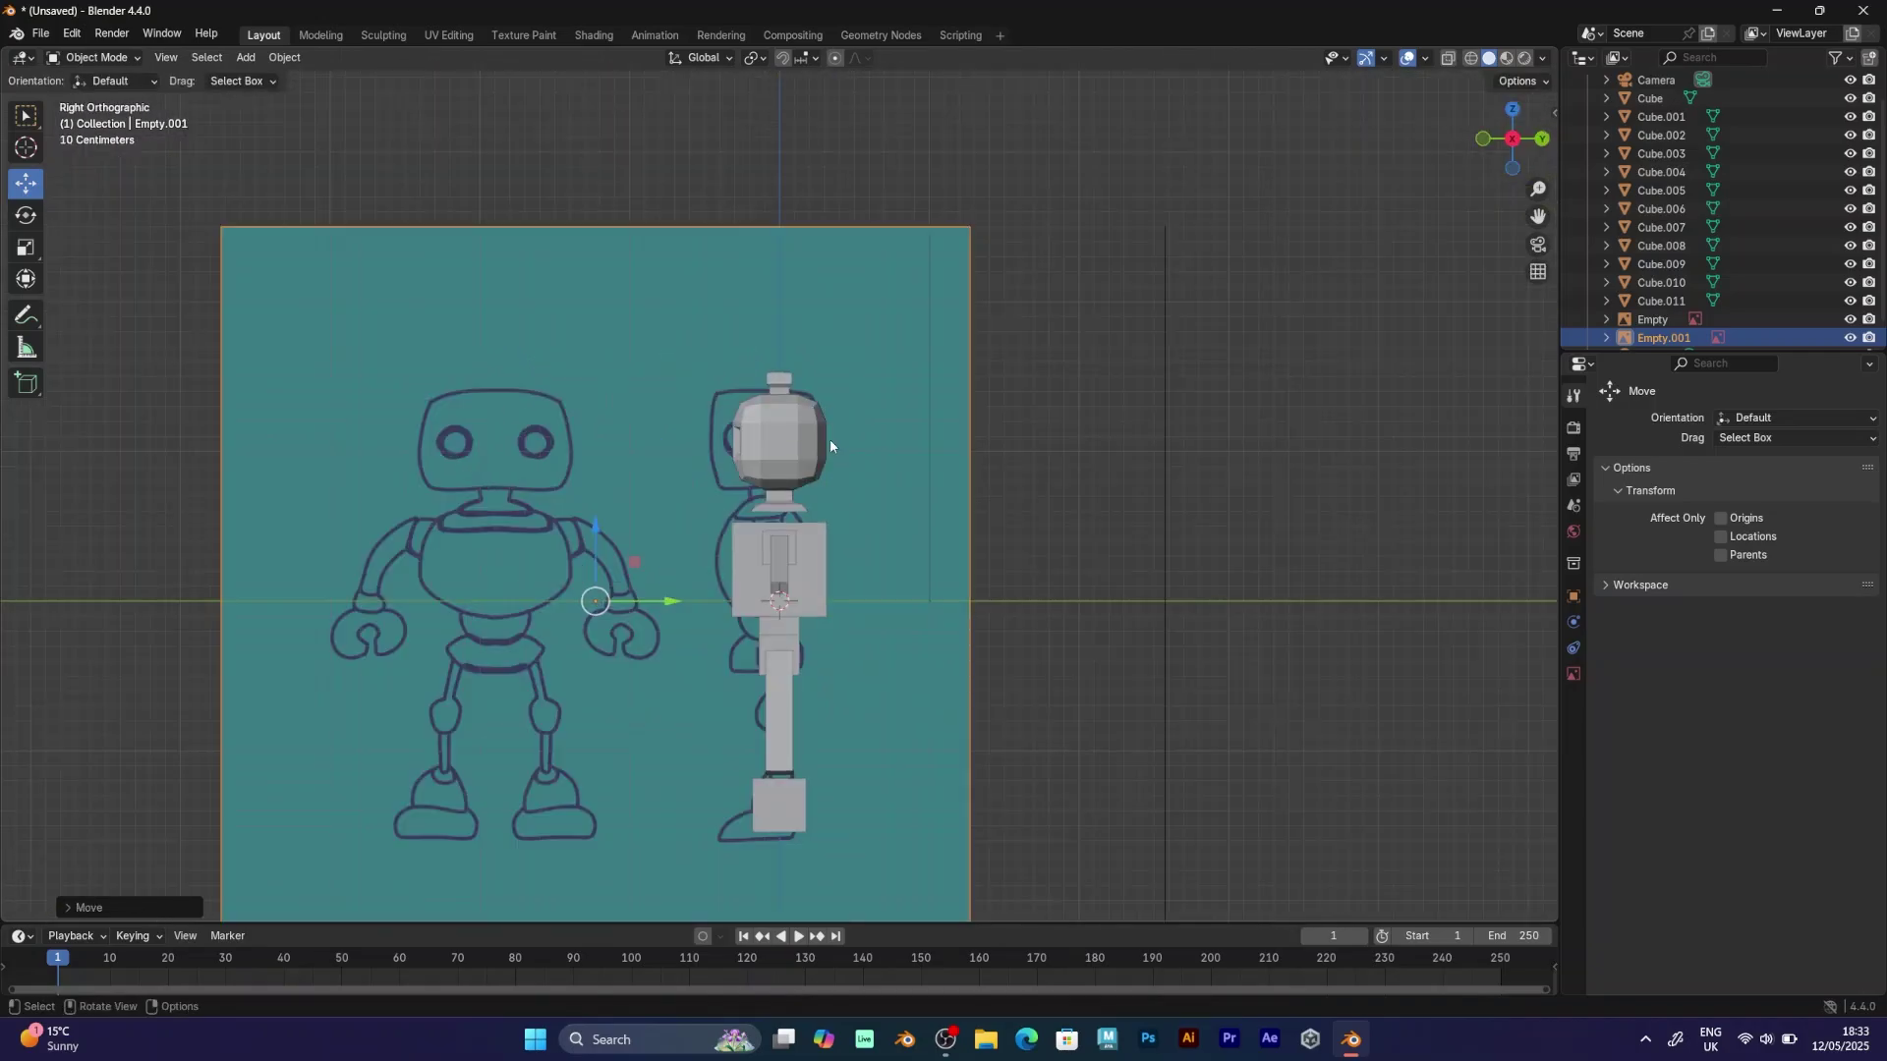
drag(670, 611, 689, 611)
Select the head, frame it in the right side view and enter Edit Mode.
click(774, 454)
key(KP_Decimal)
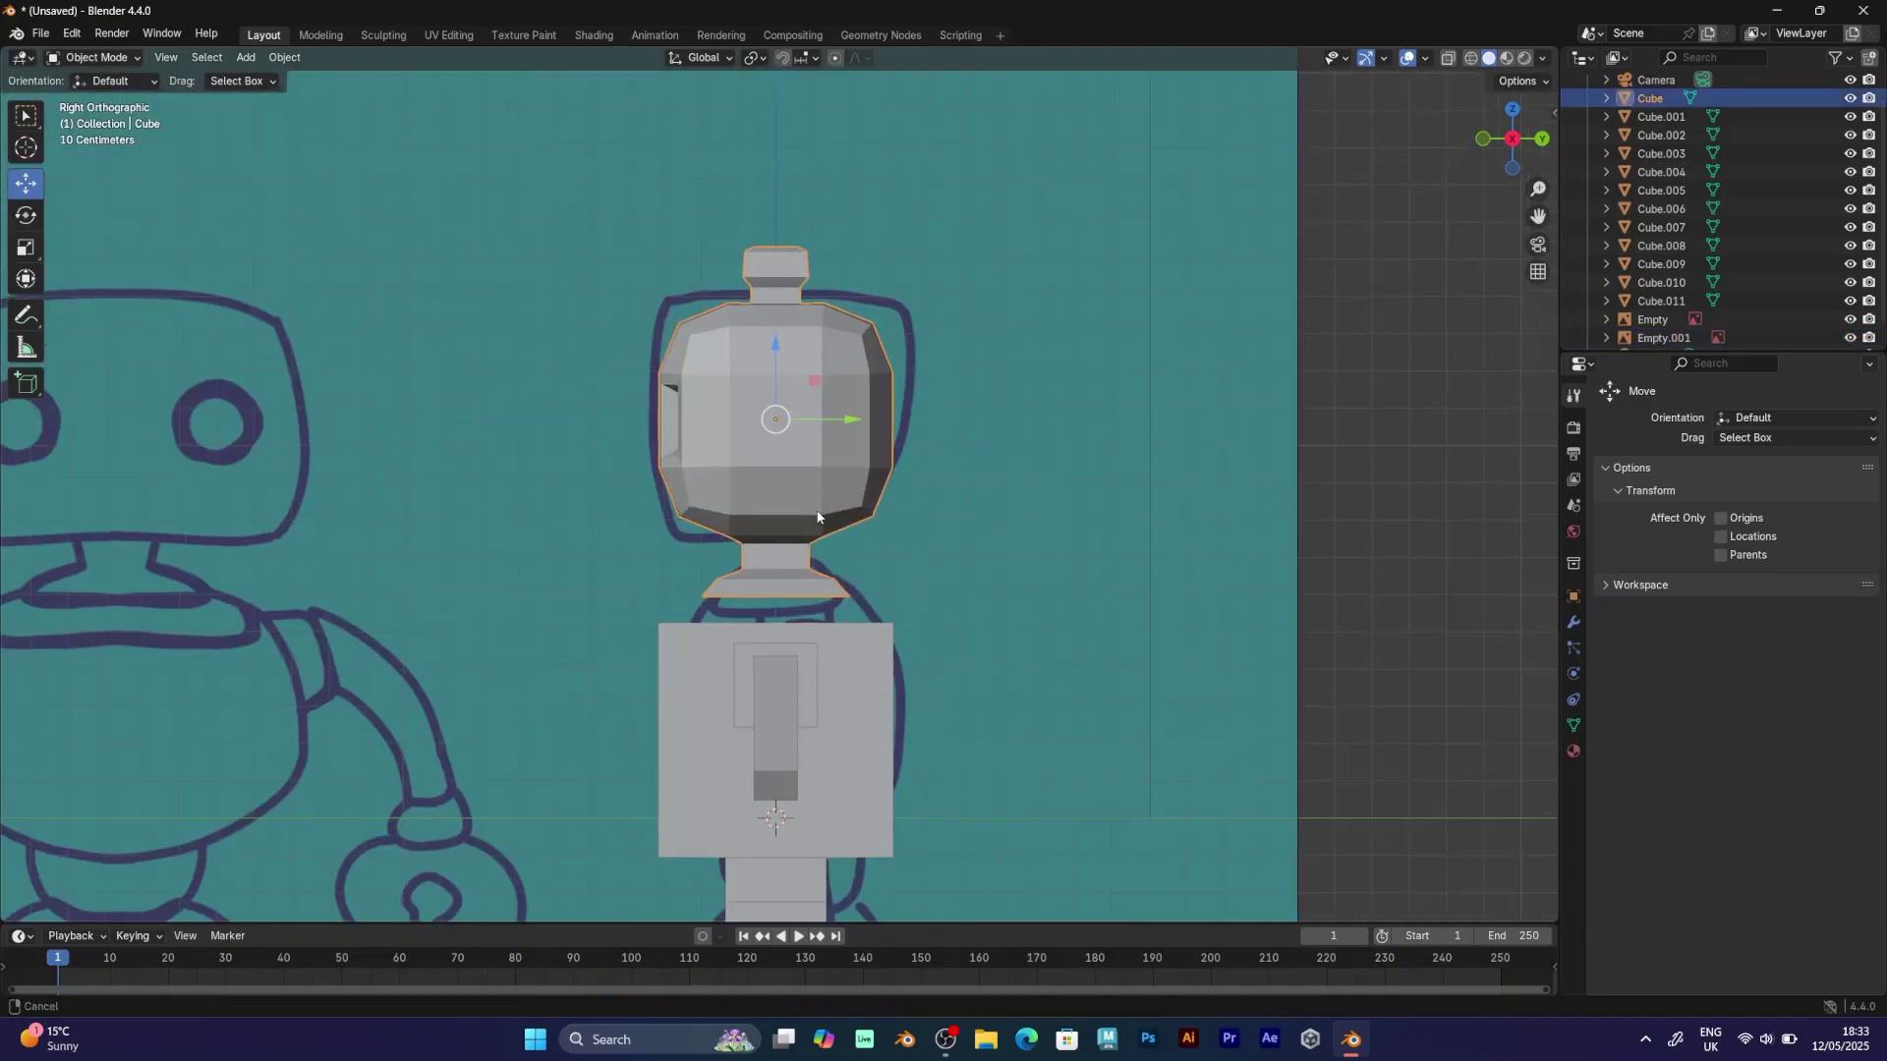
click(96, 57)
click(94, 96)
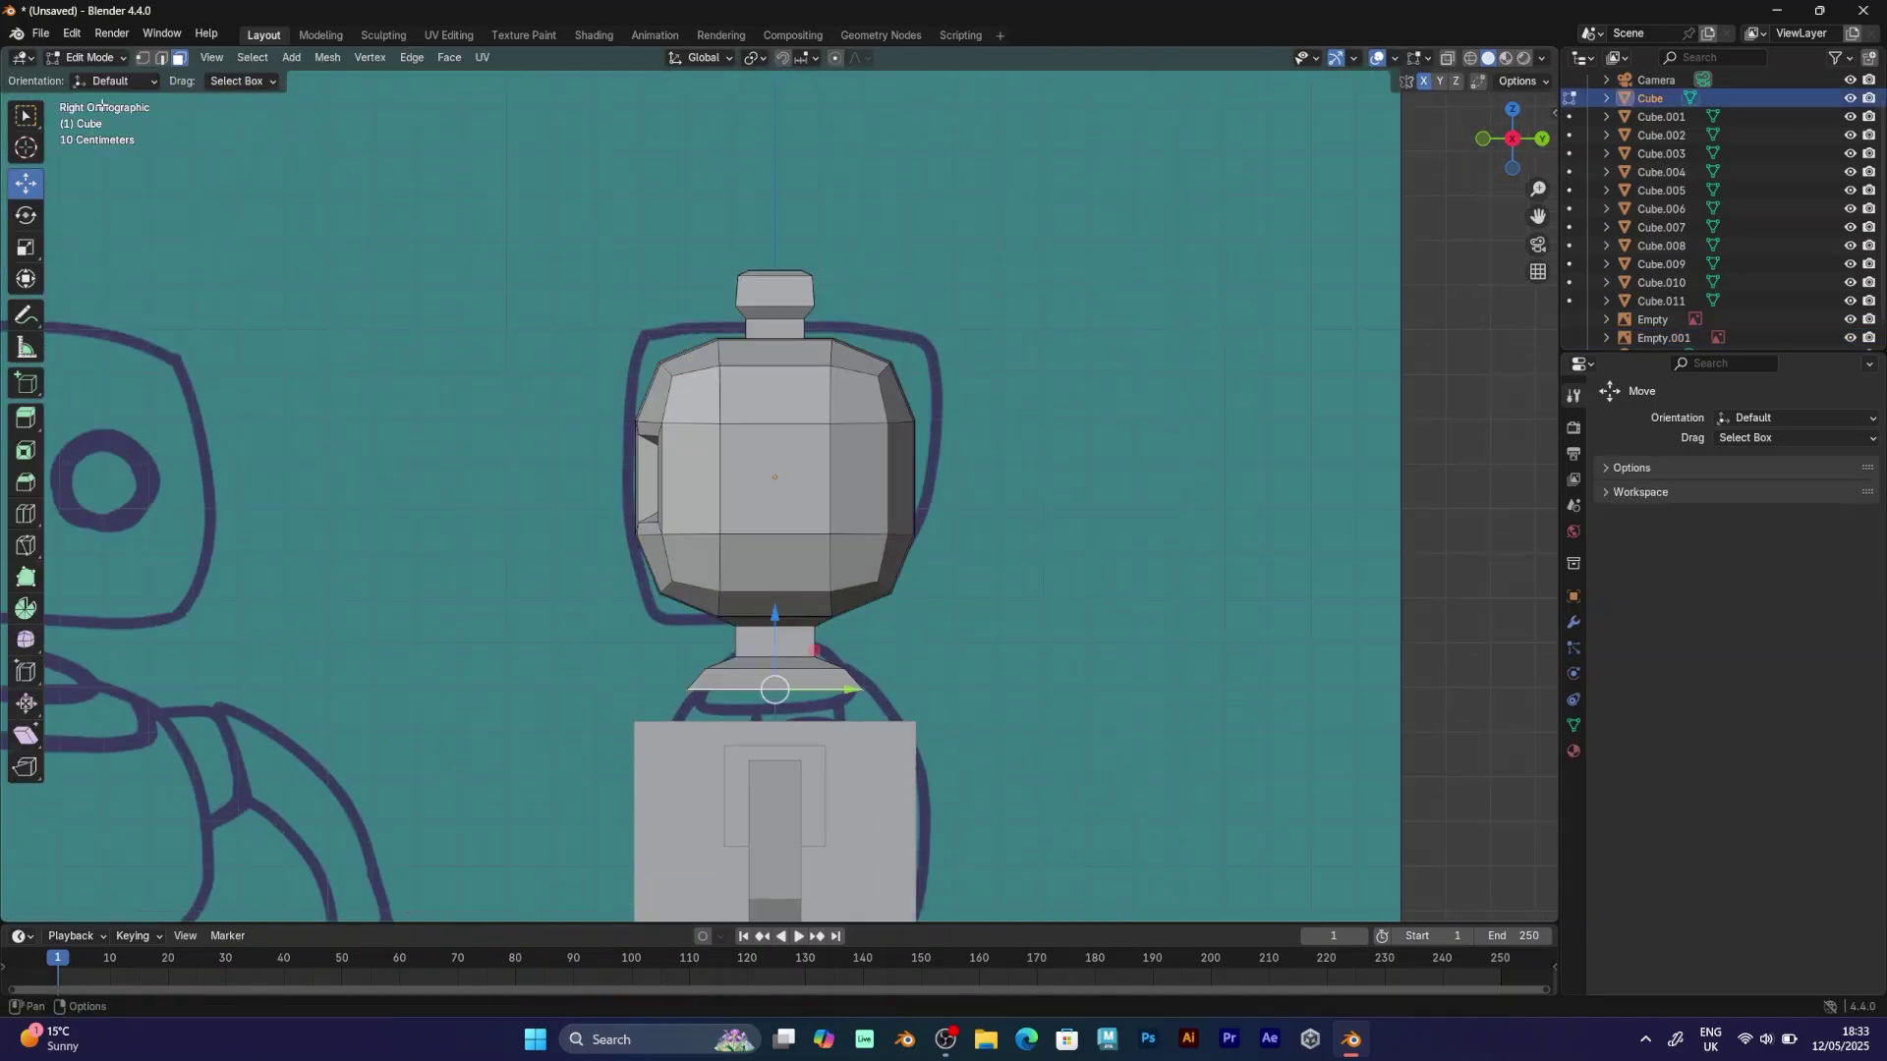
scroll(923, 192, up, 1)
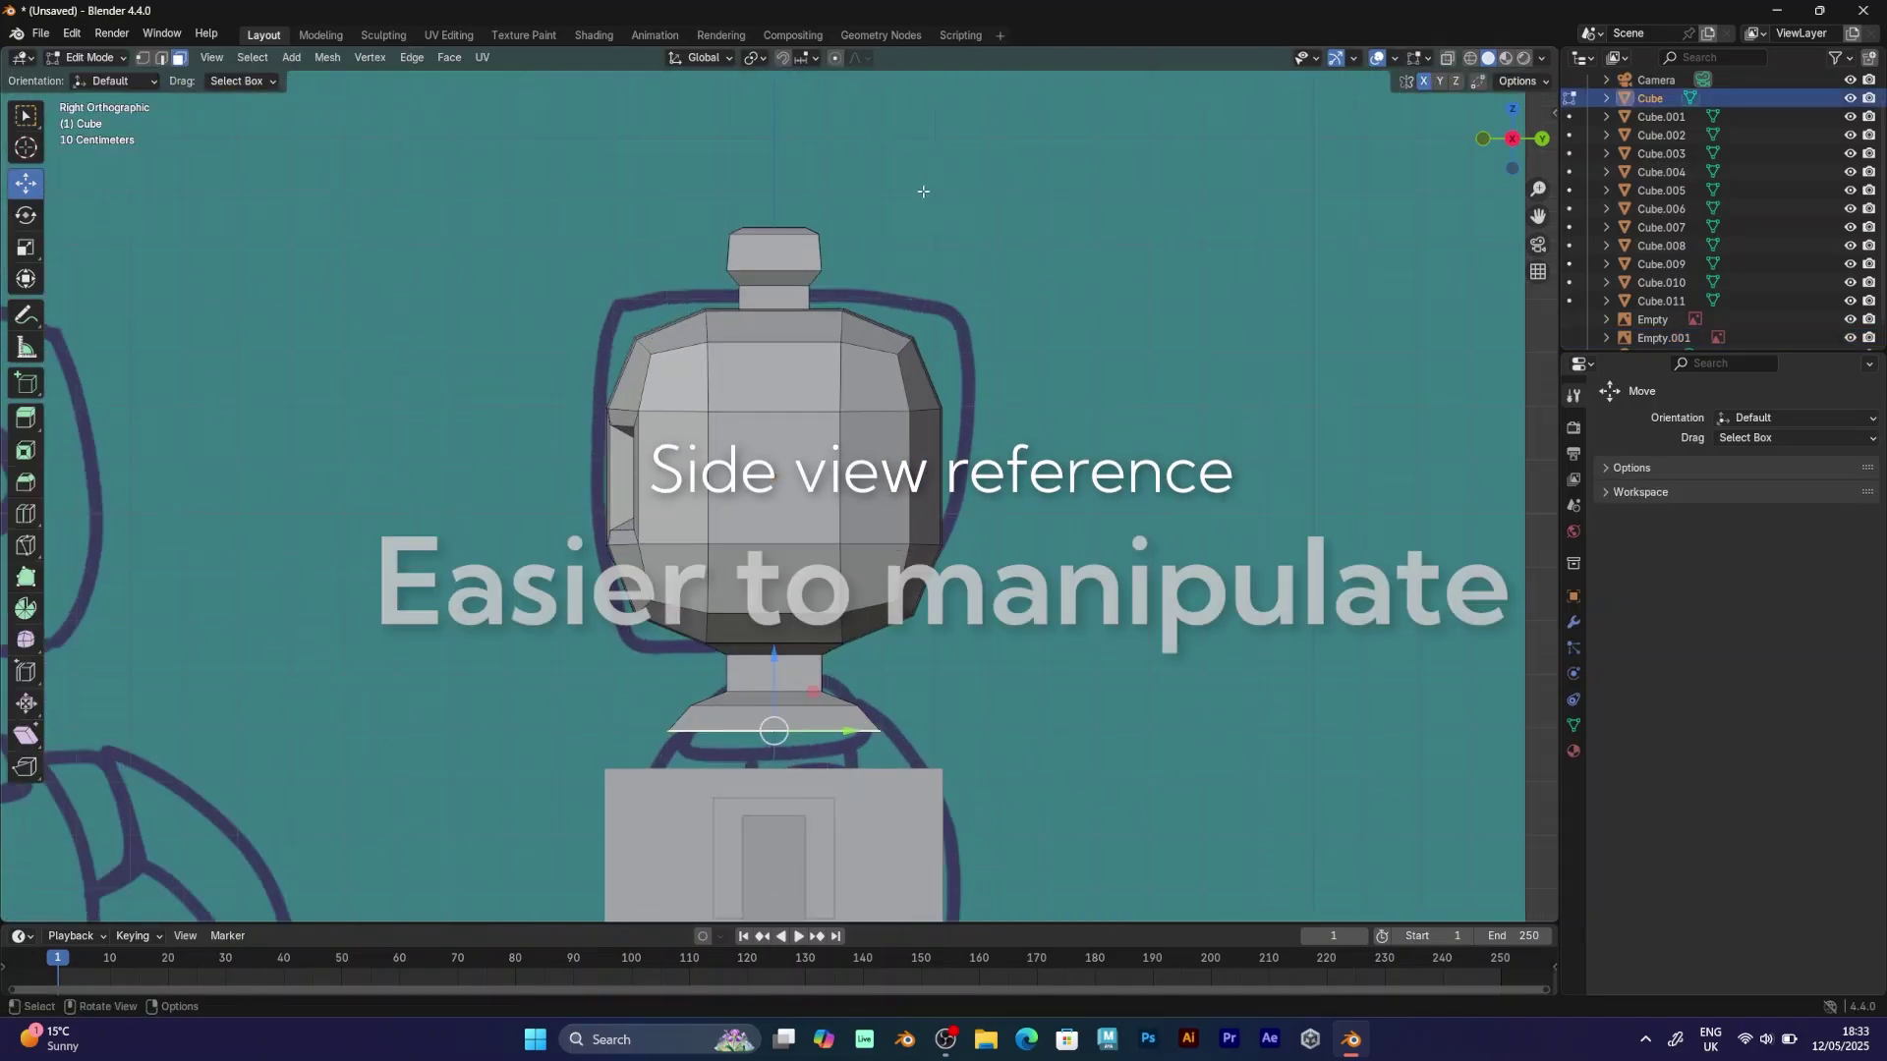
Enable X-ray and proportional editing, and move the head's faces to match the side reference outline.
click(1446, 59)
drag(947, 386, 945, 384)
key(o)
key(g)
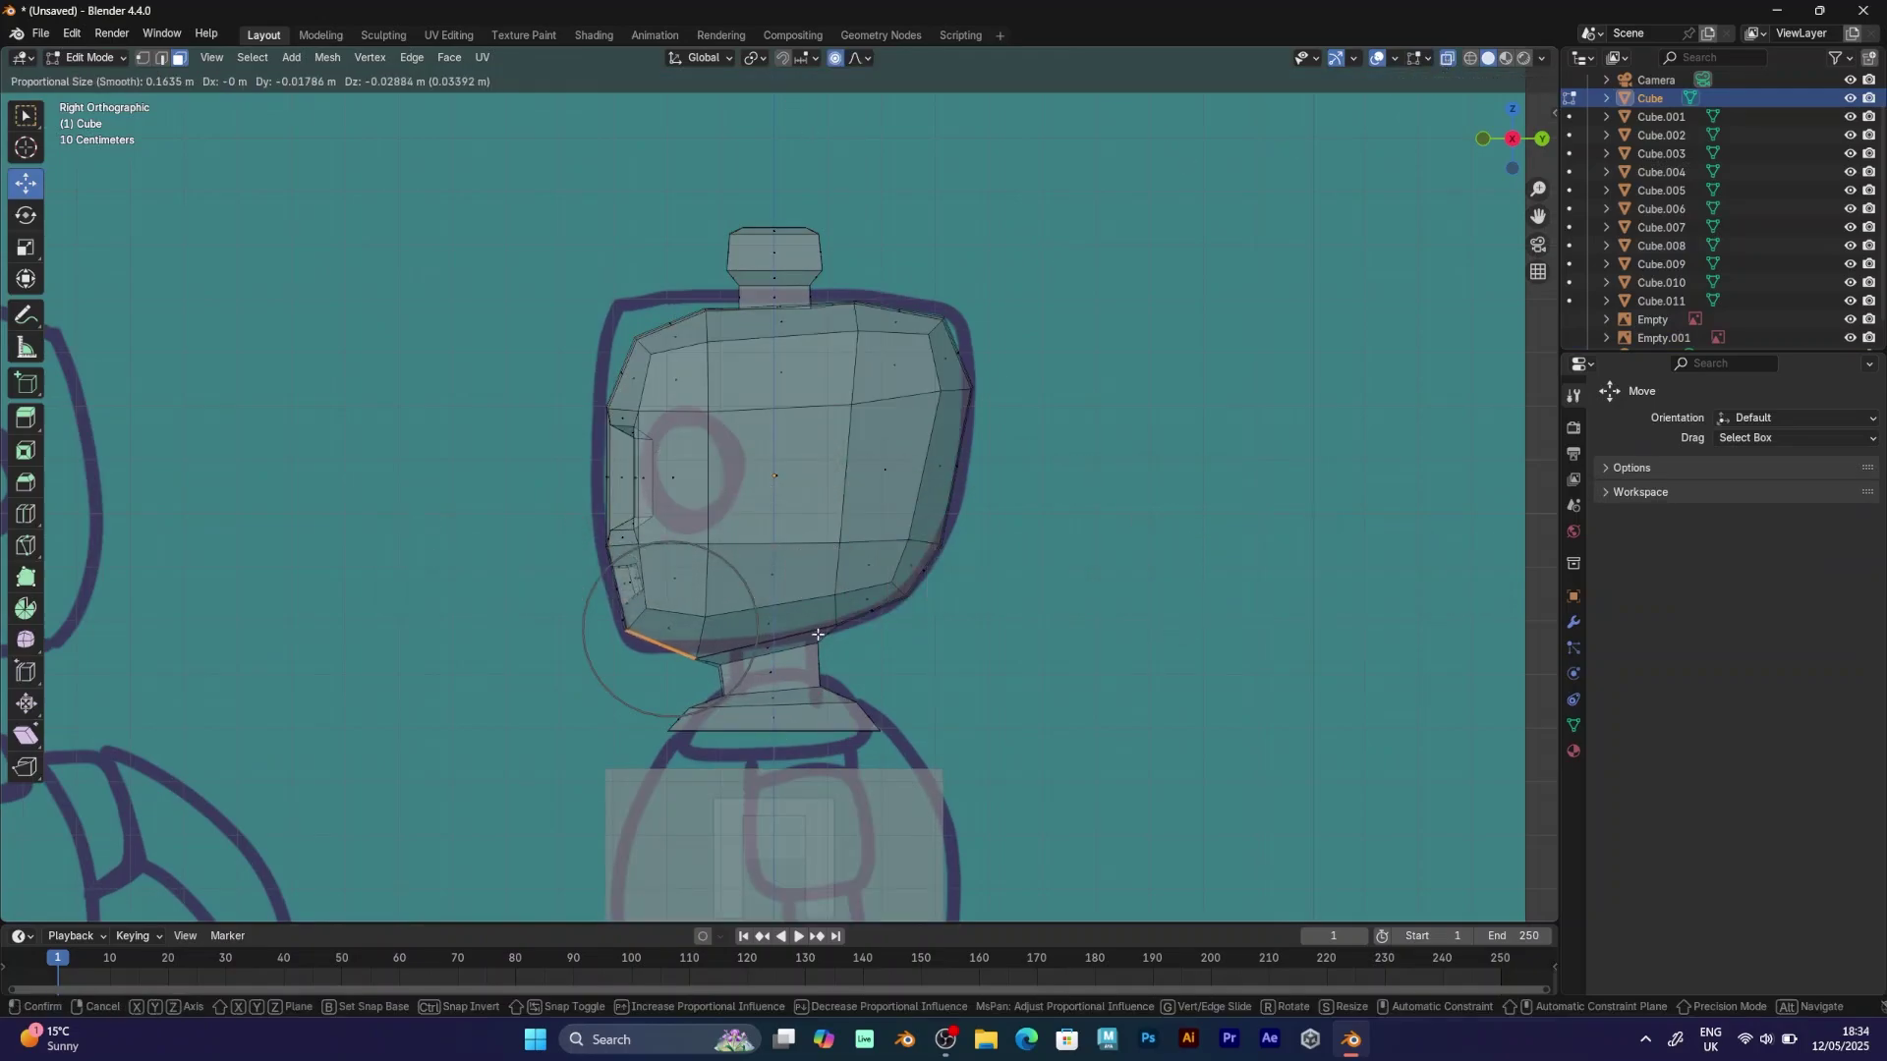
click(818, 634)
Try to move the face under the head, just in front of the neck, with proportional editing off.
drag(713, 651, 717, 651)
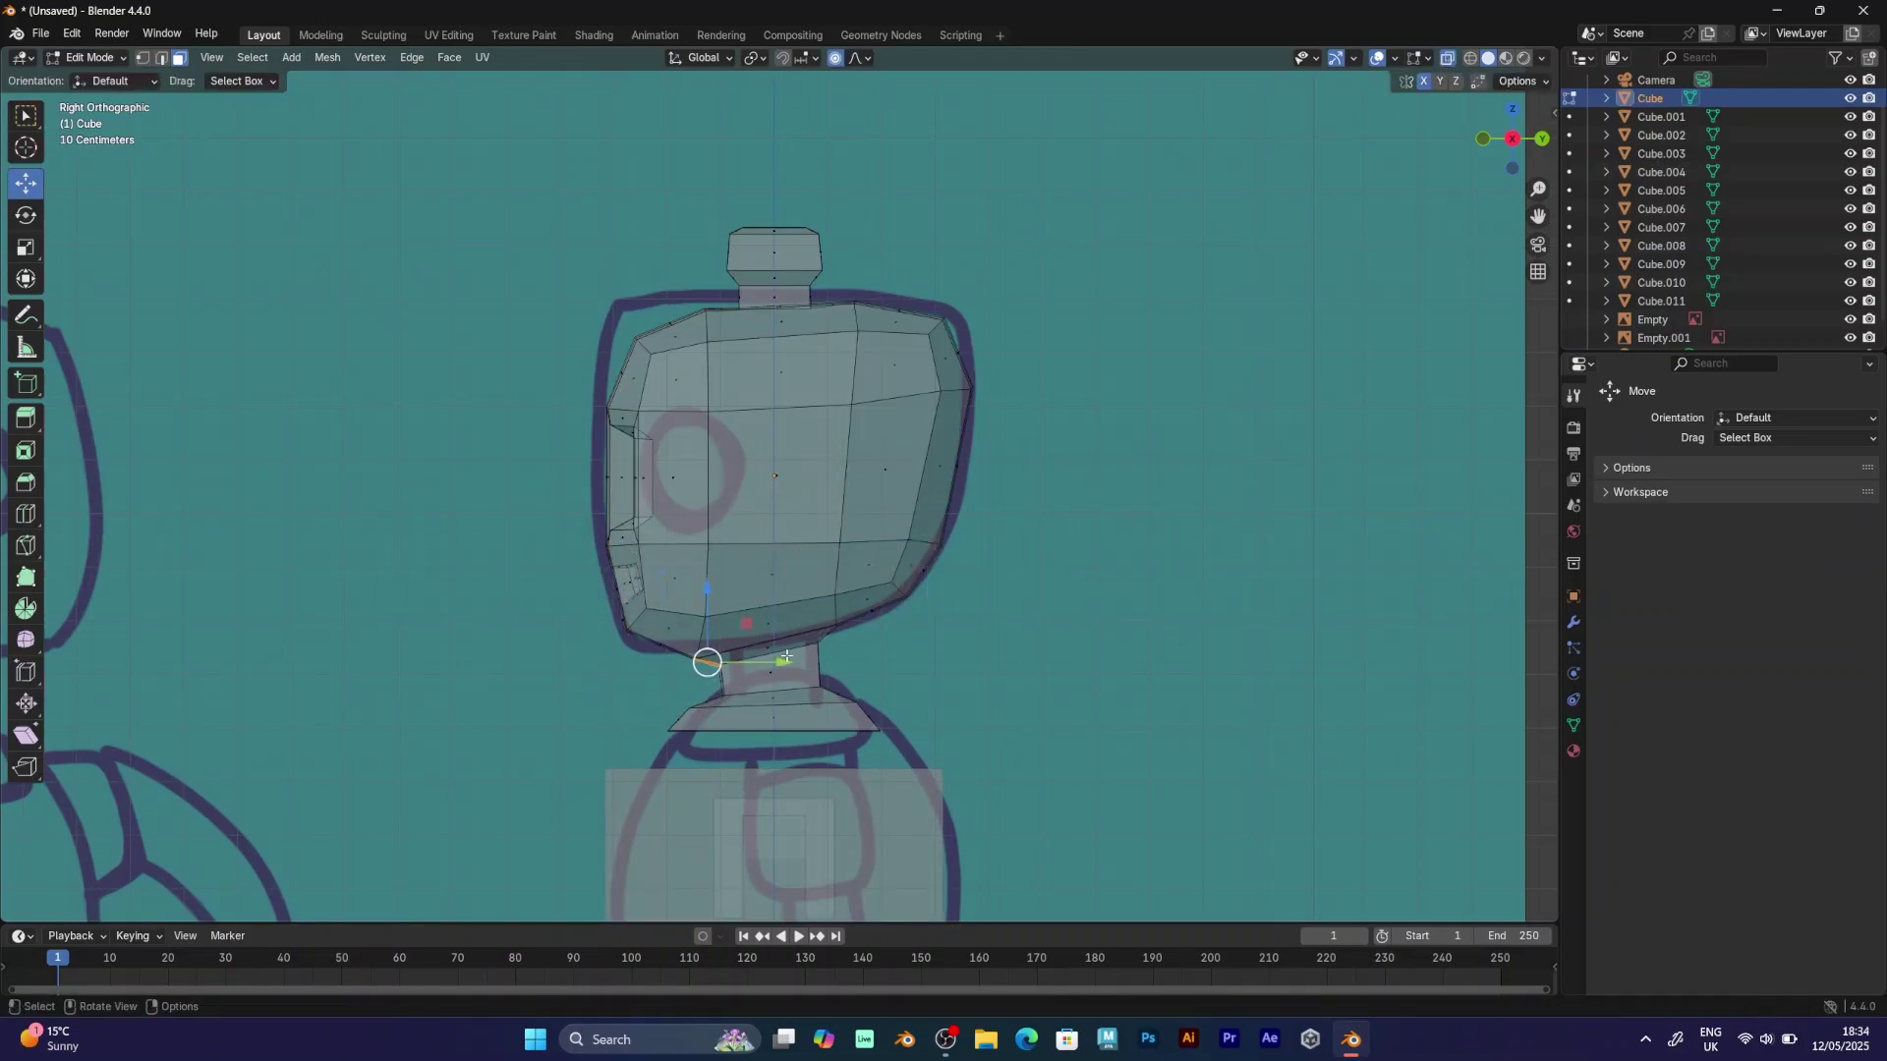
key(g)
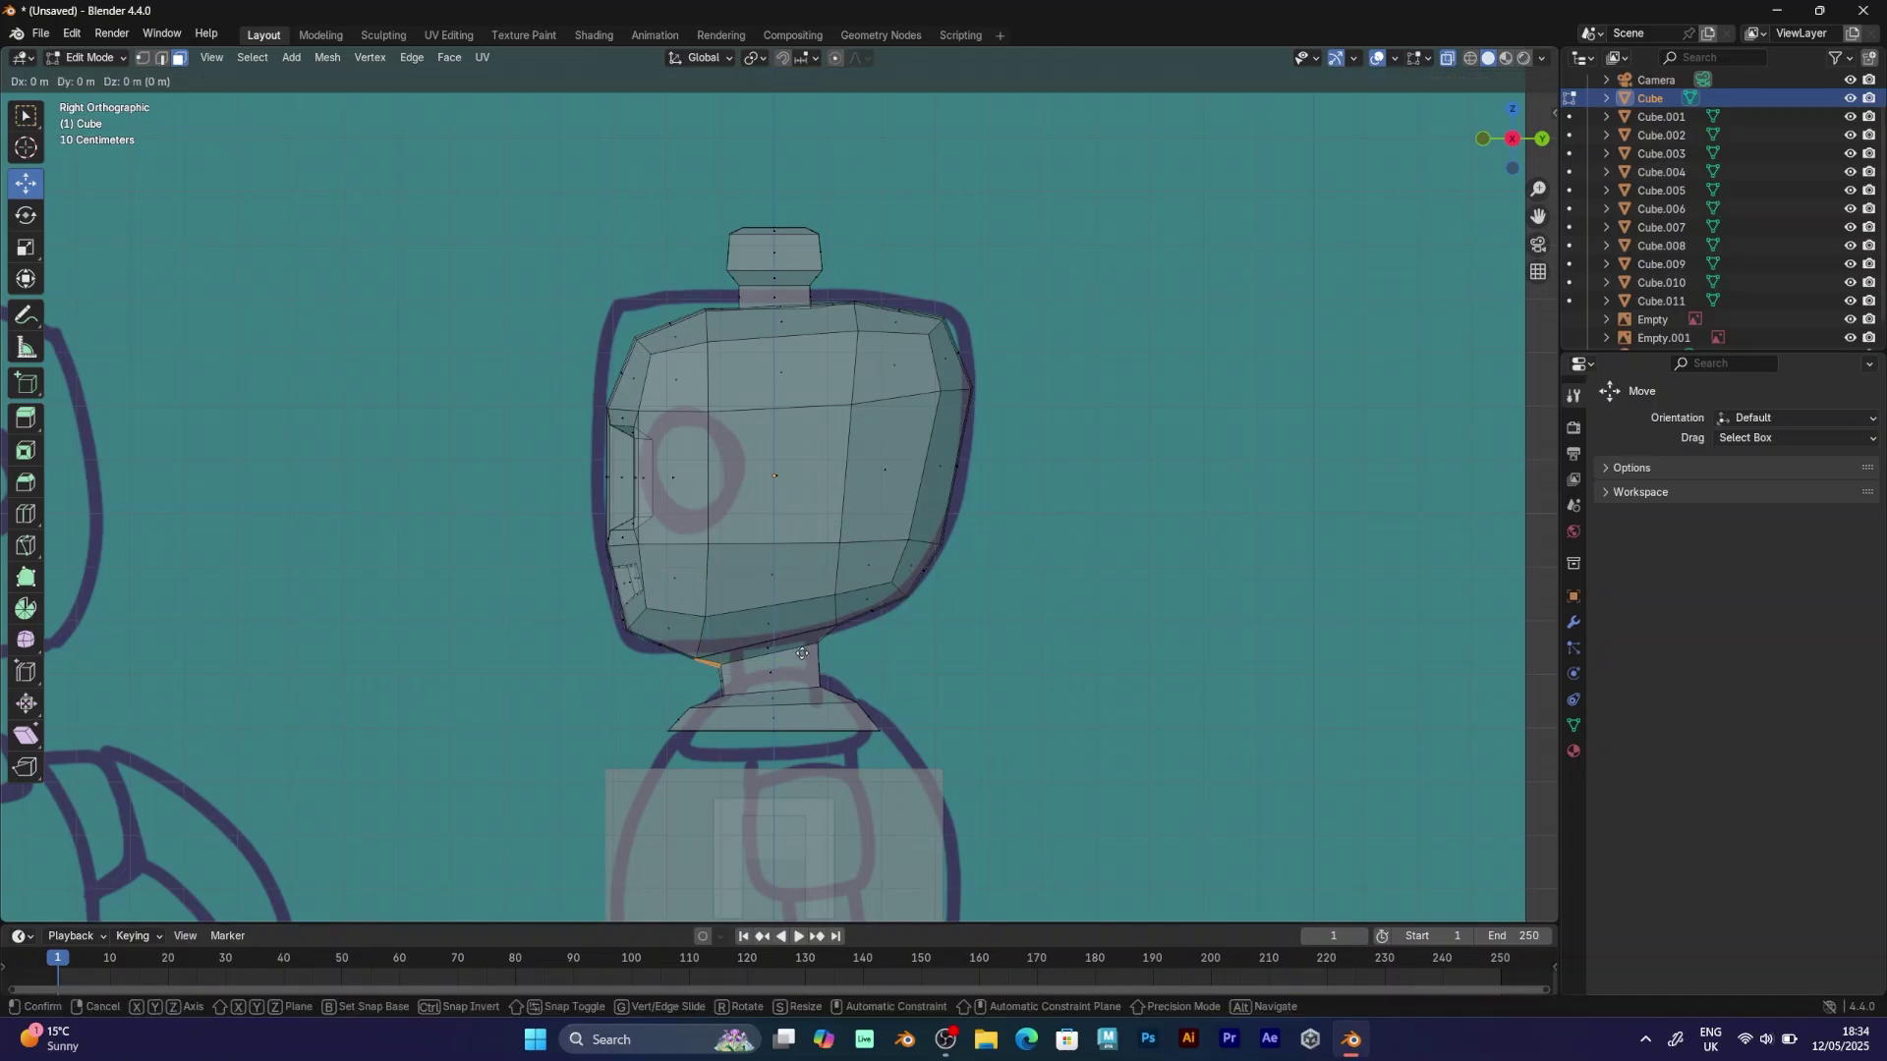
click(805, 649)
key(ctrl+z)
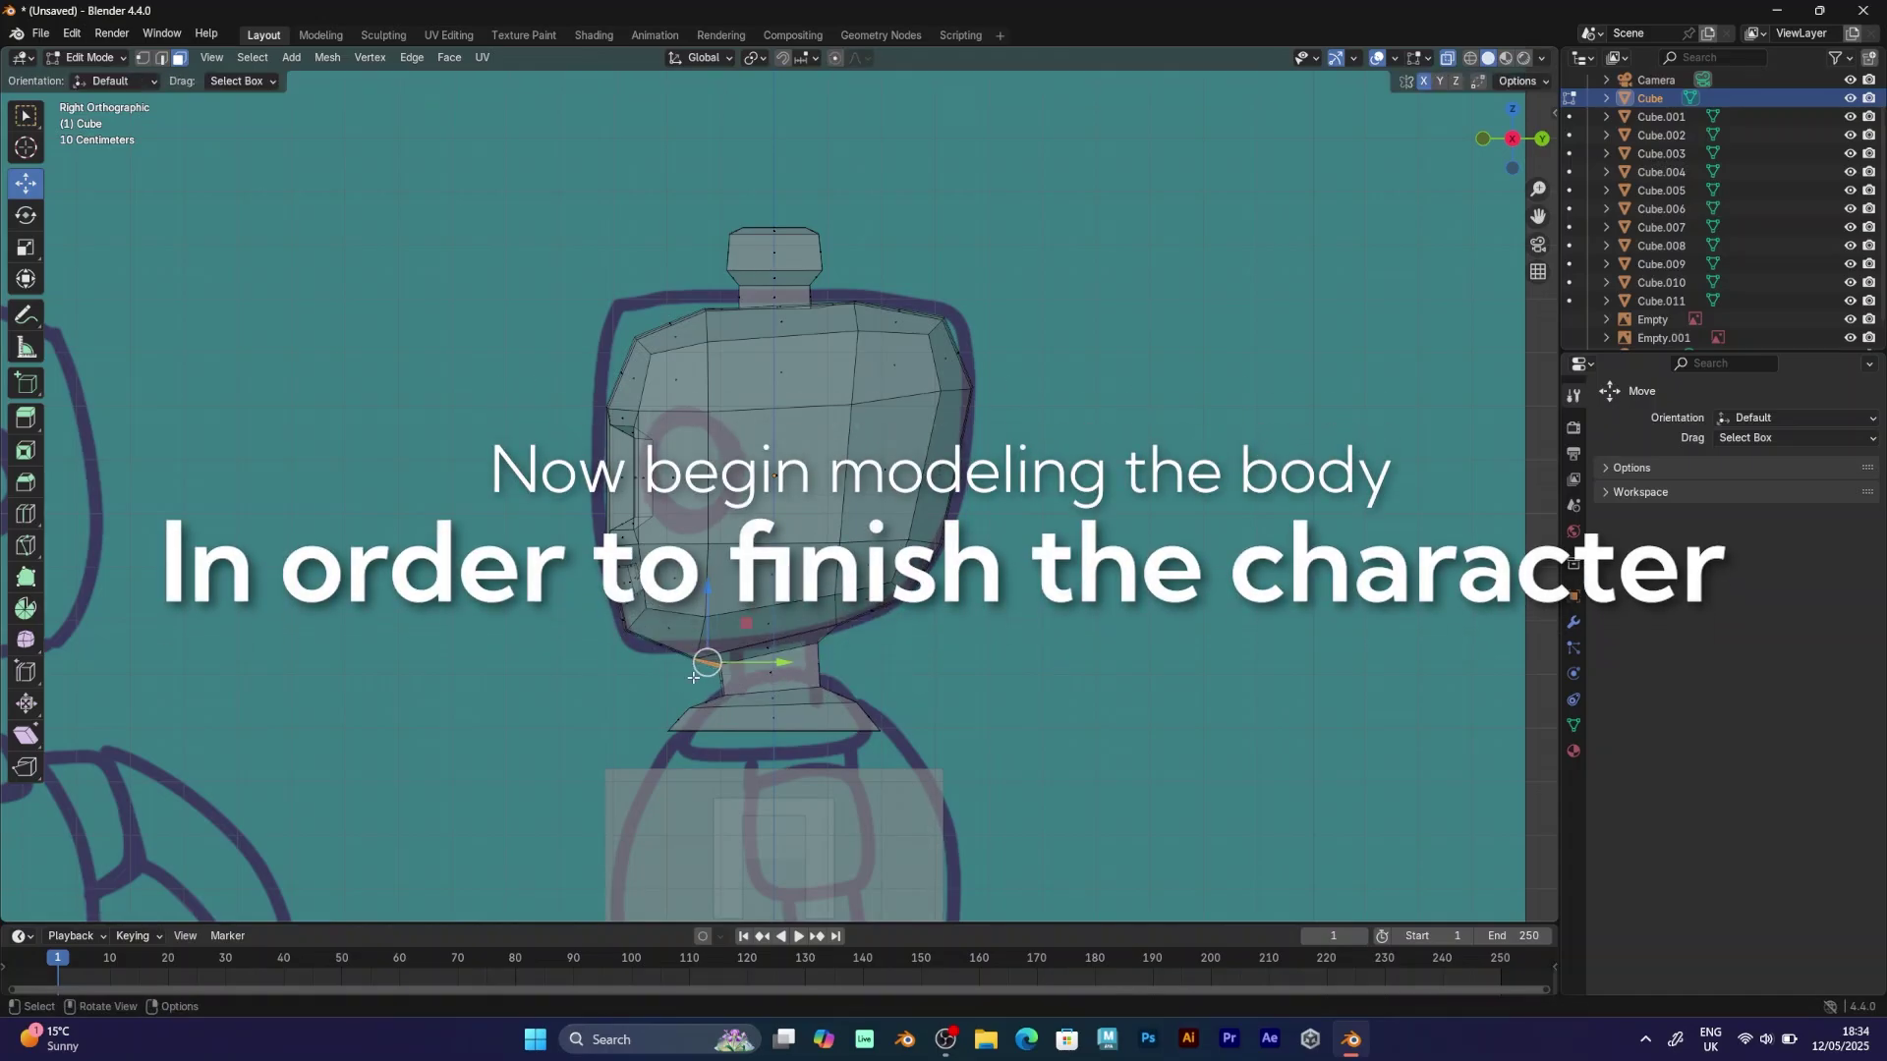
drag(718, 643, 720, 640)
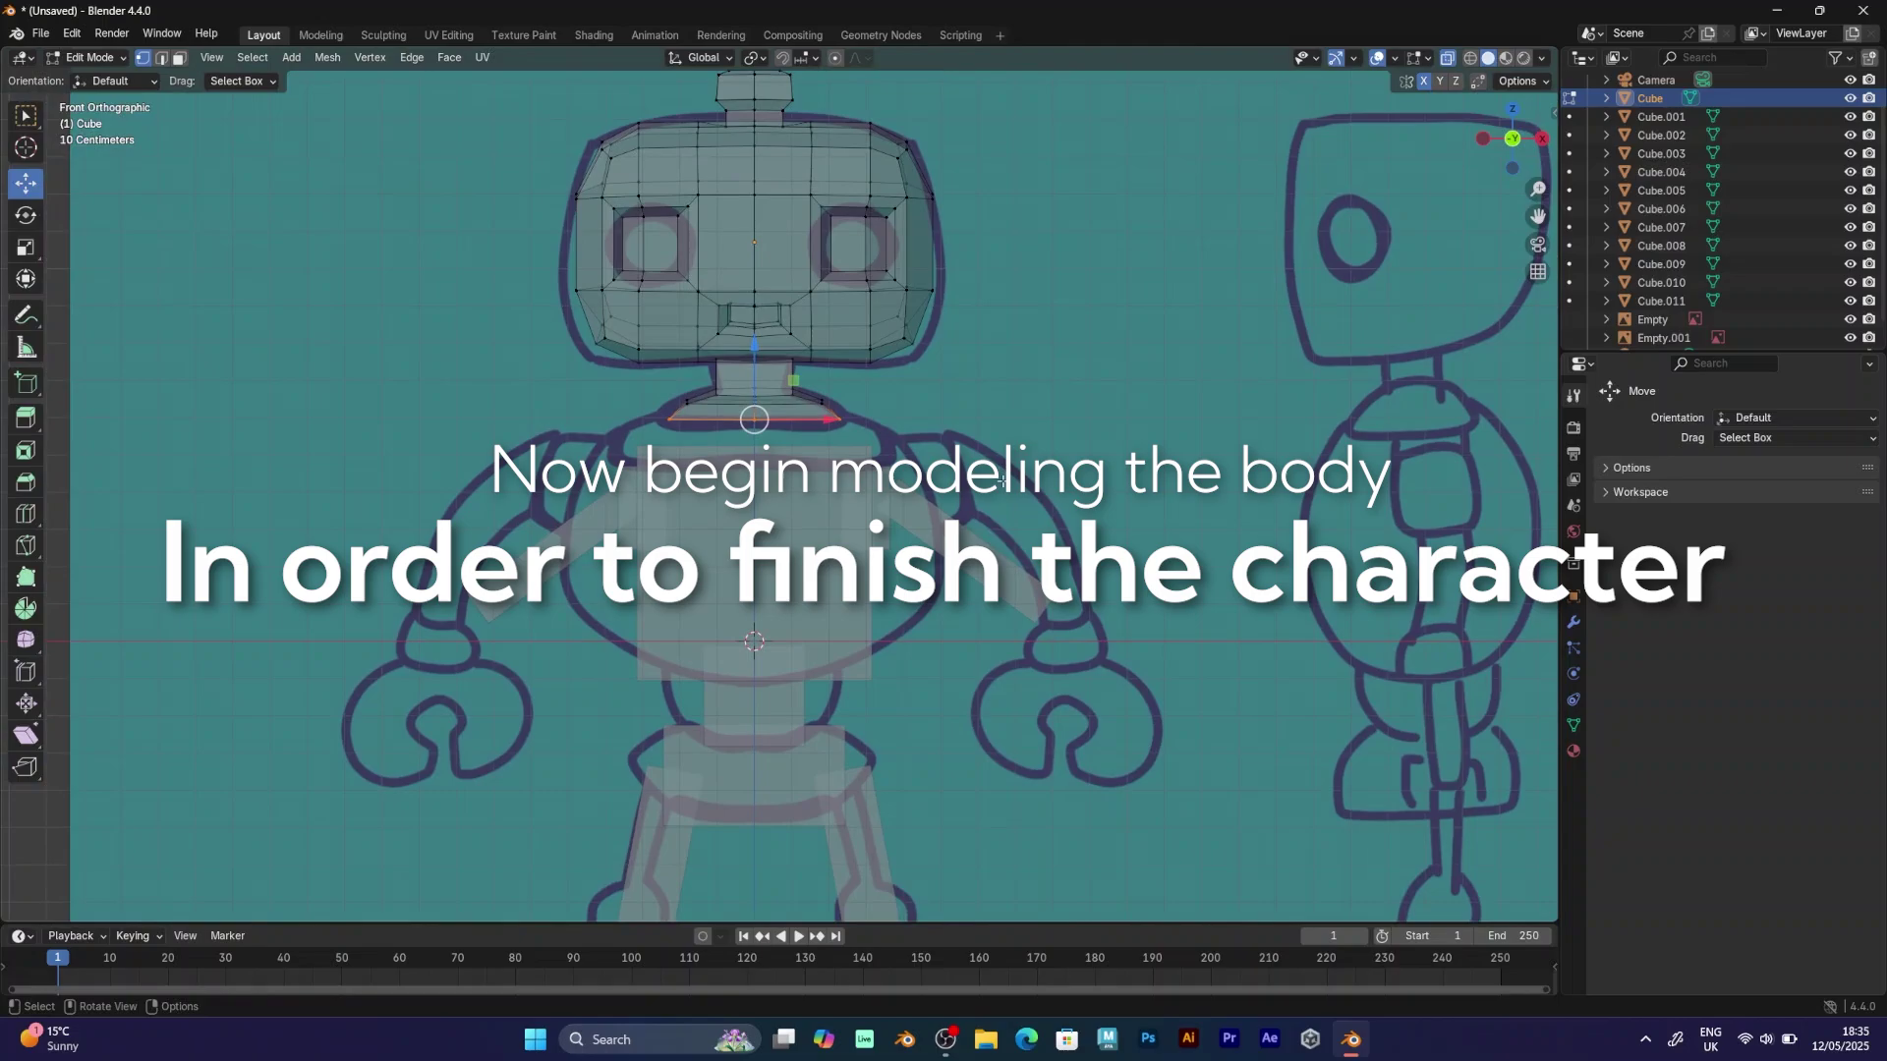
Extrude and widen the collar's bottom edge in front view, then extrude it down and flare it to the shoulder line.
key(e)
key(s)
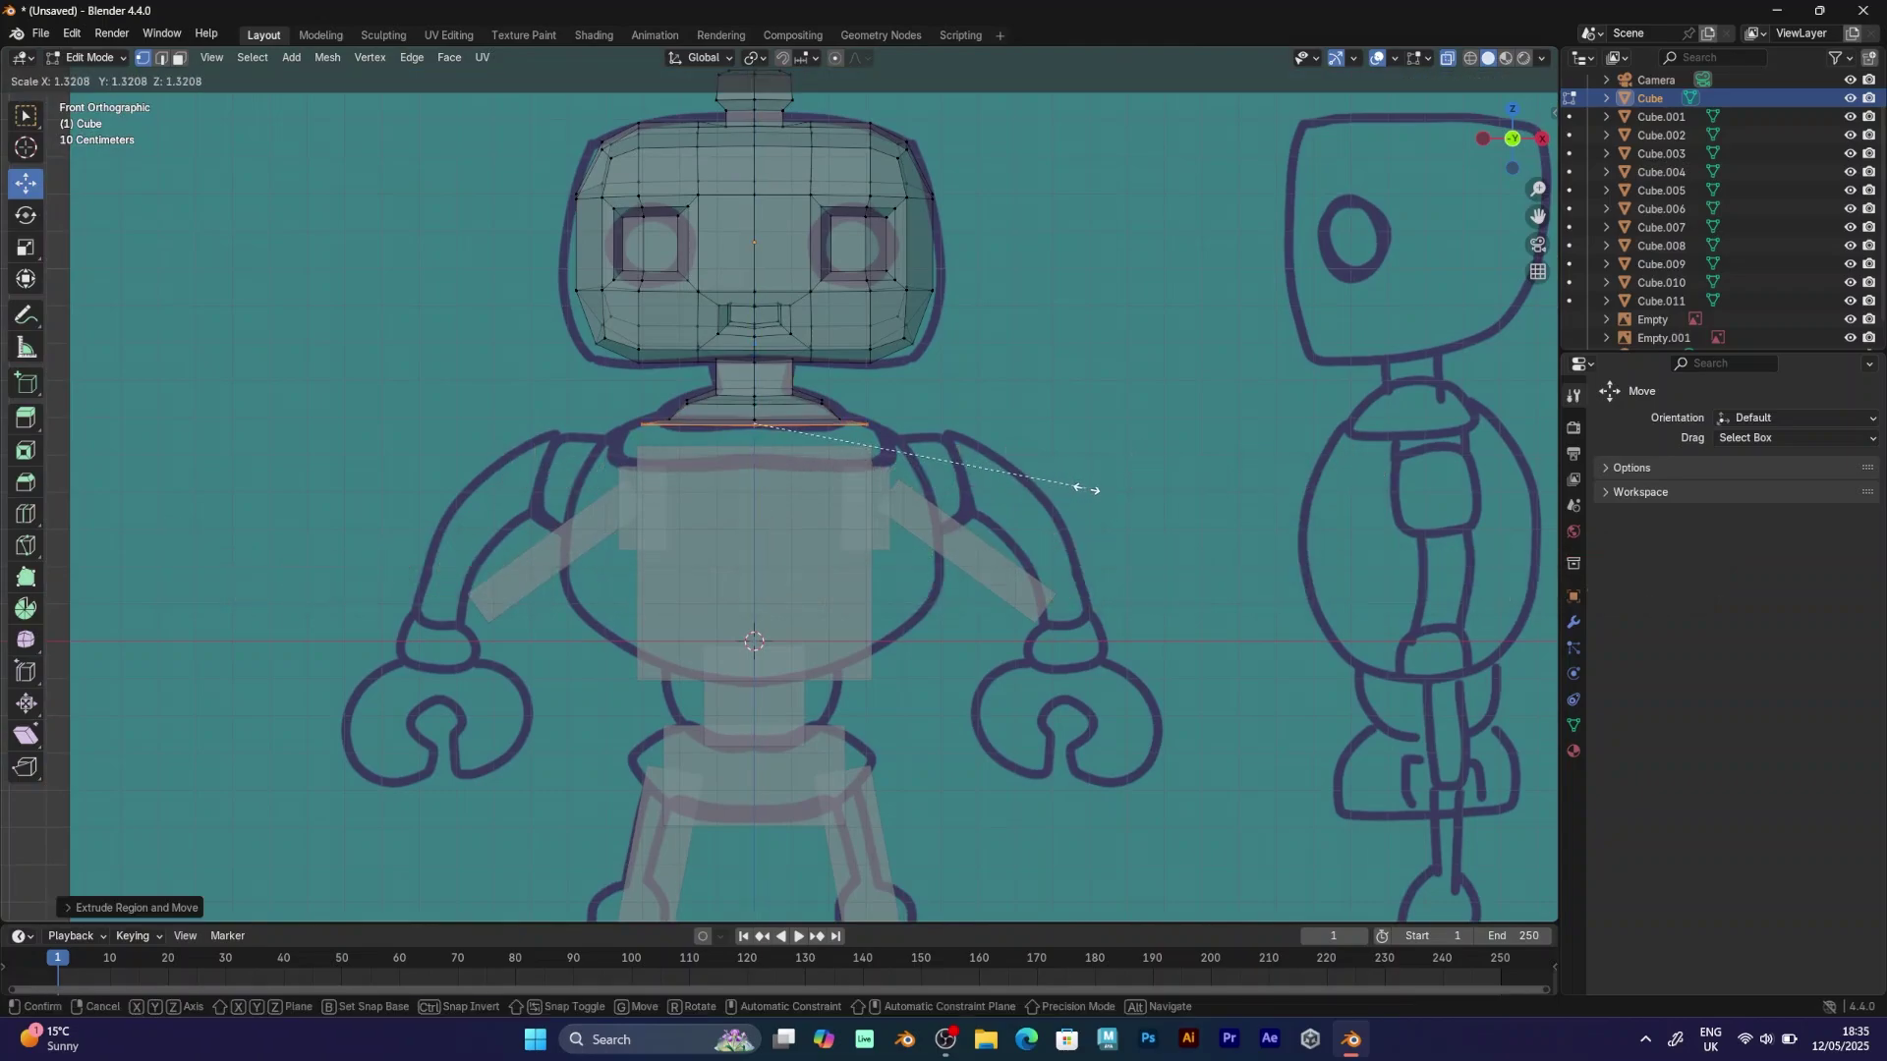
click(1109, 489)
key(e)
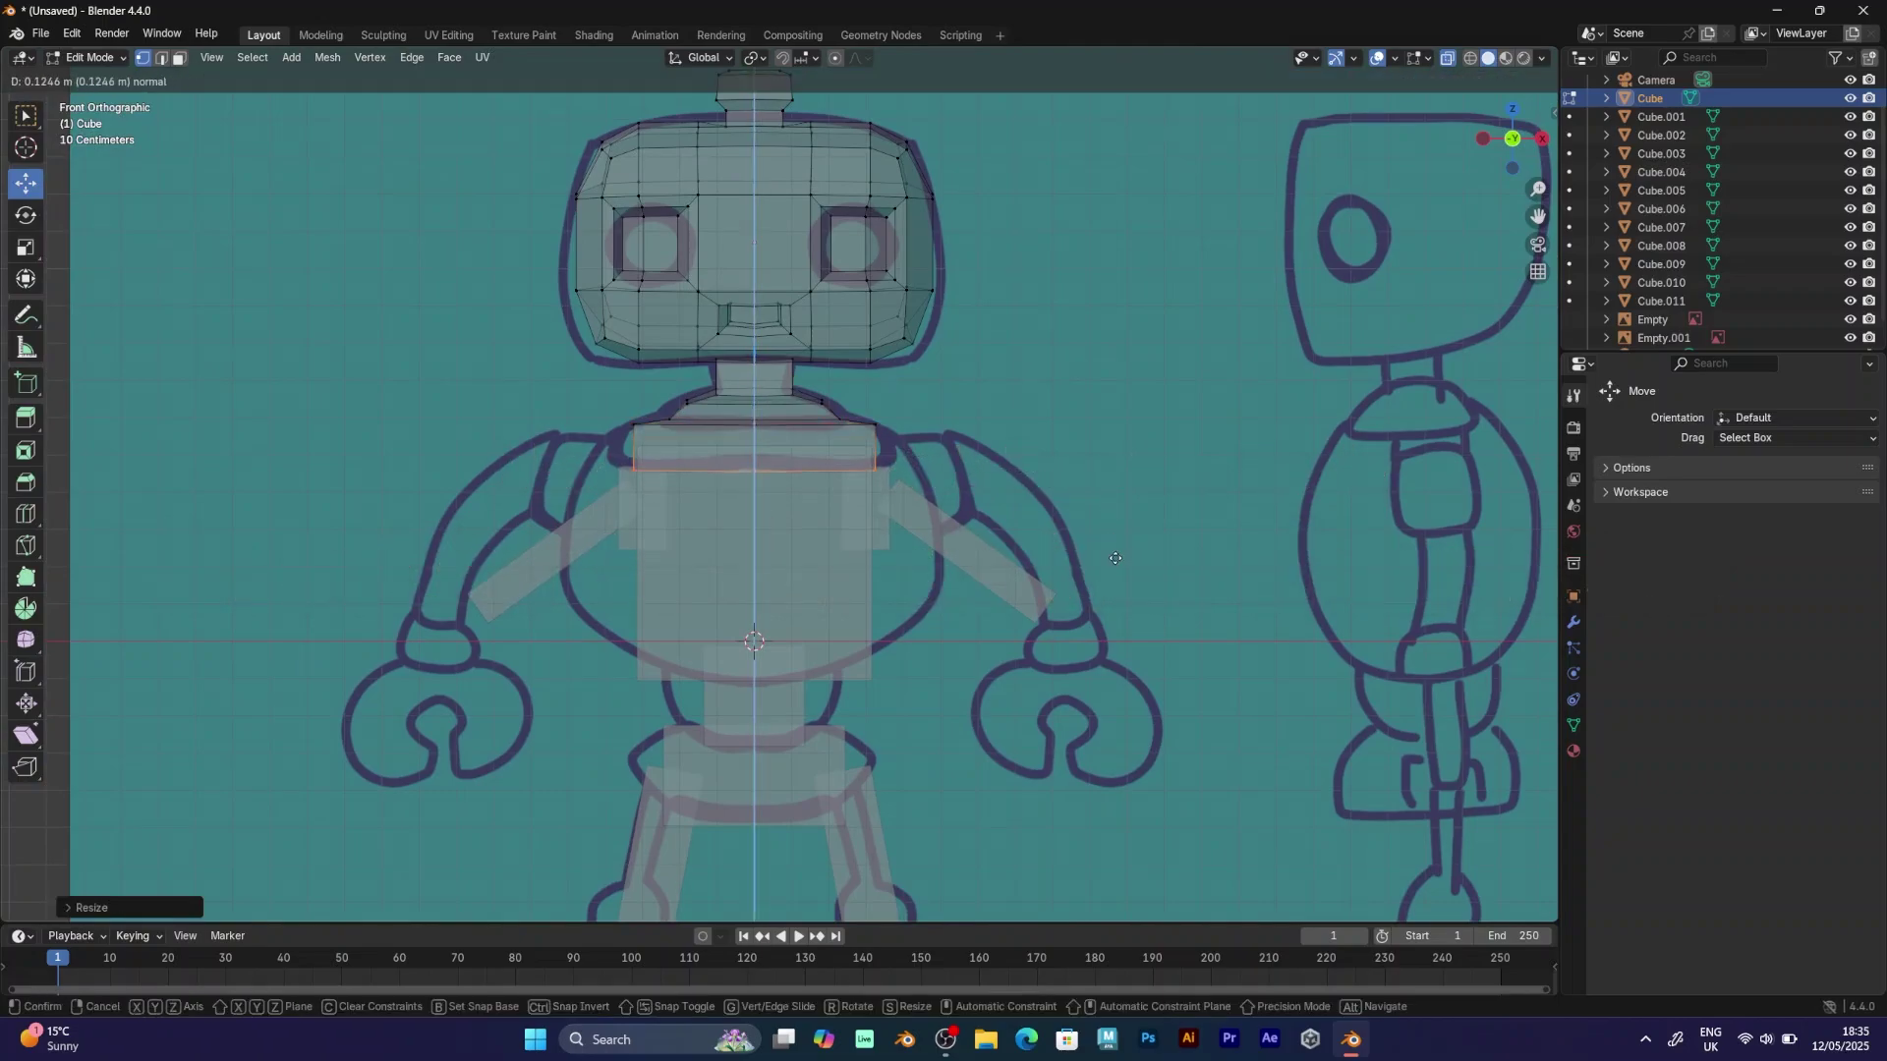
click(1114, 552)
key(s)
click(1161, 551)
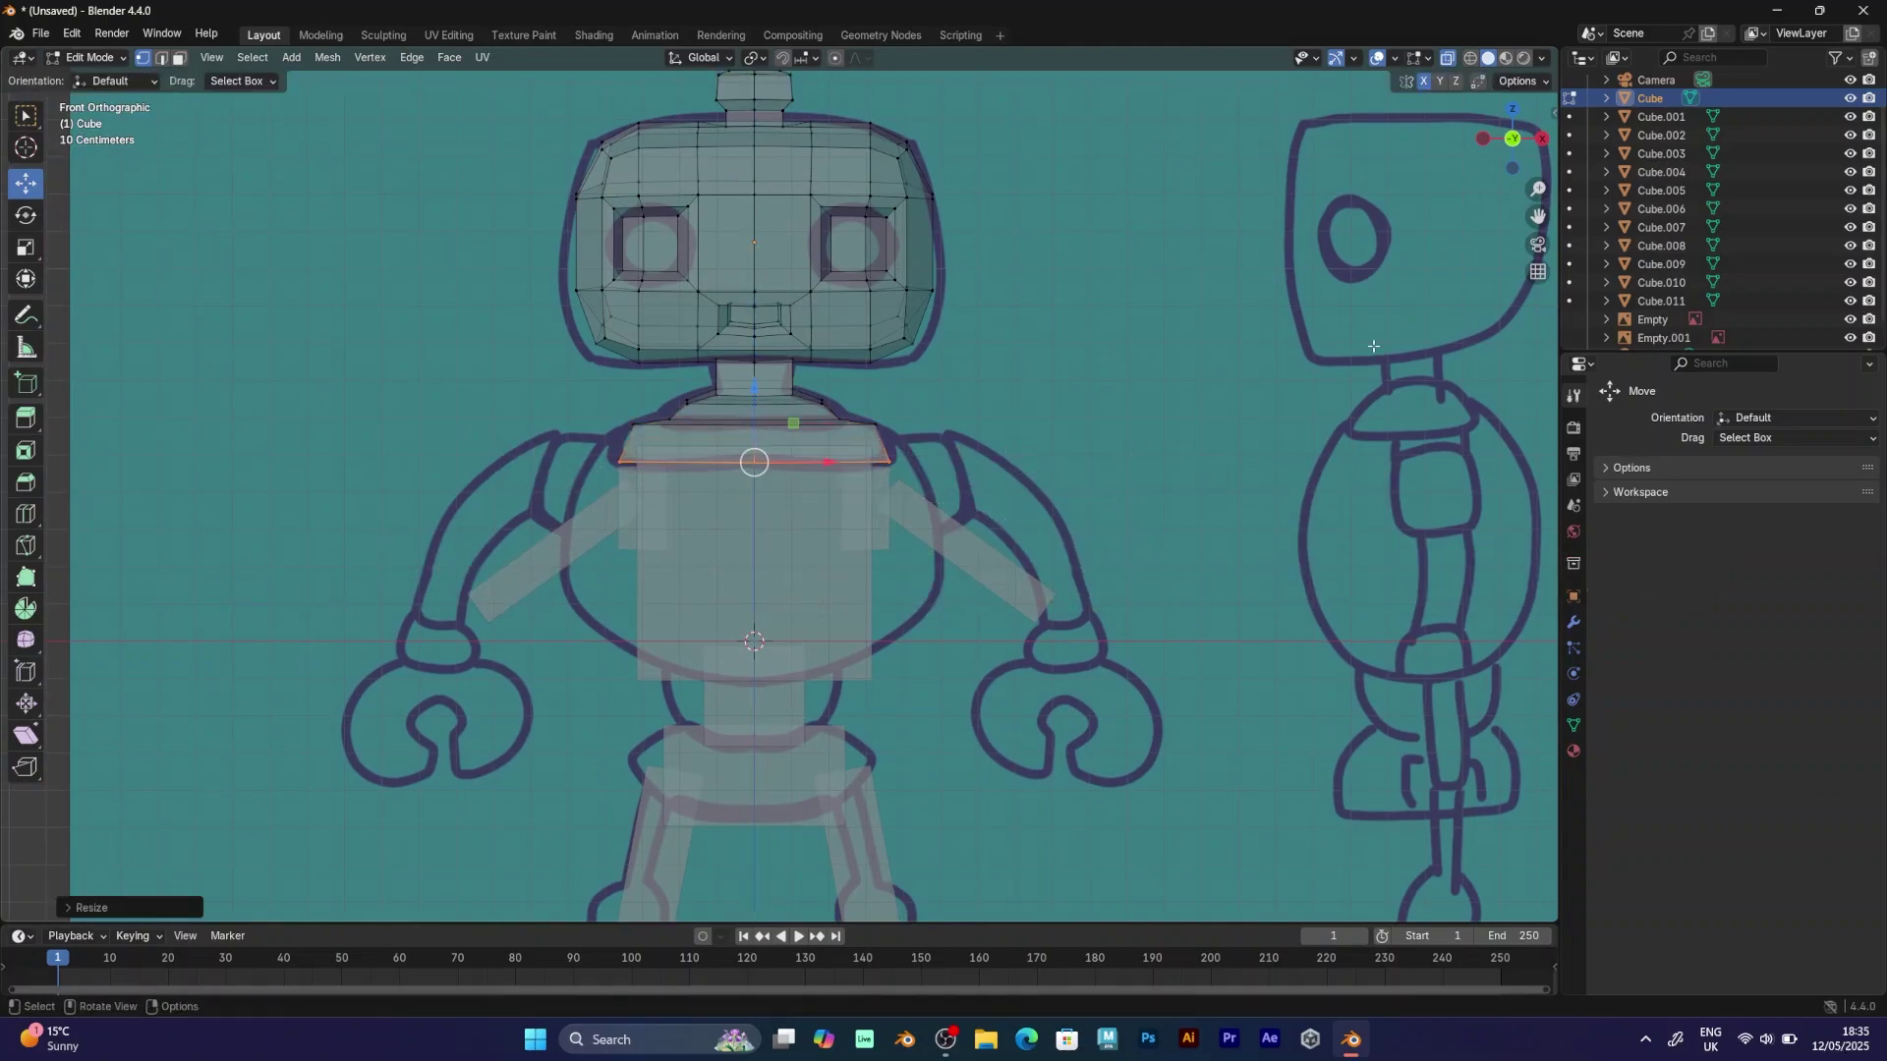
Split the viewport into two side-by-side views, with the front view in one and the right side view in the other.
scroll(1307, 512, down, 3)
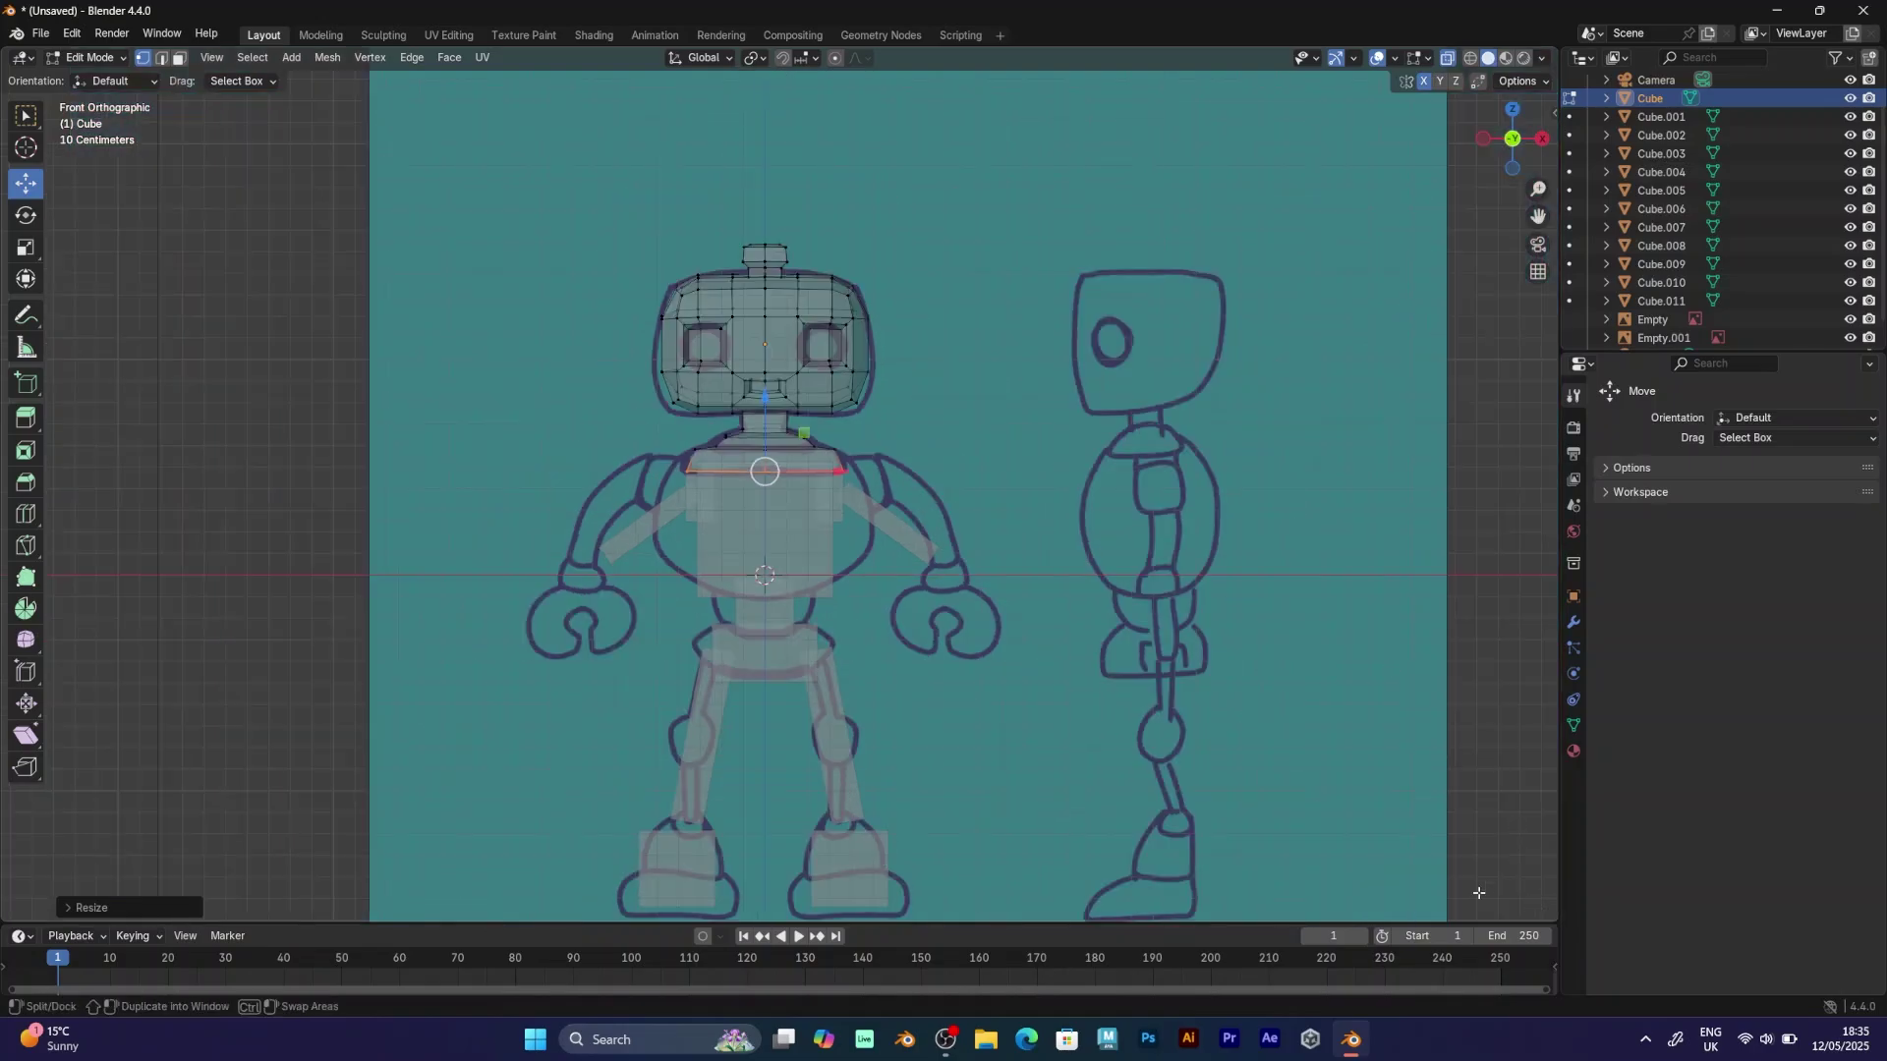
drag(1479, 893, 785, 849)
scroll(1502, 59, down, 5)
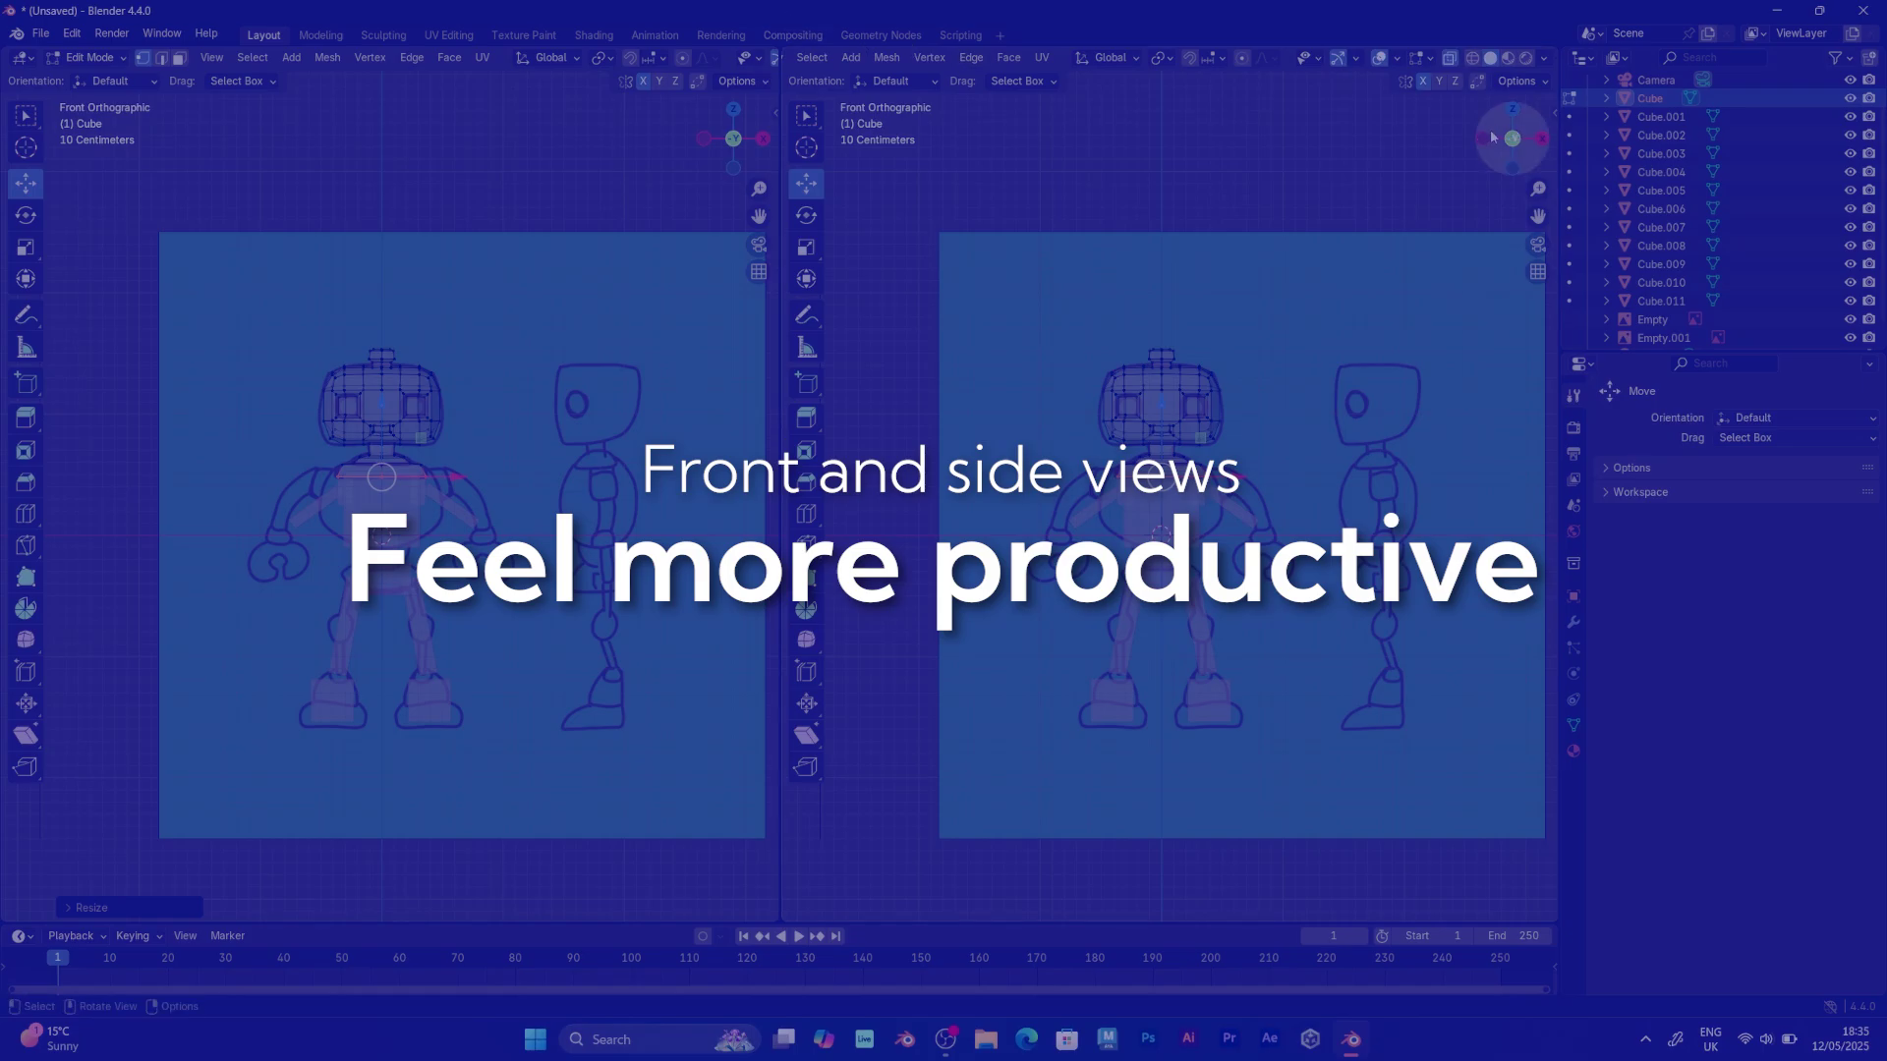
click(1541, 139)
scroll(1274, 486, up, 6)
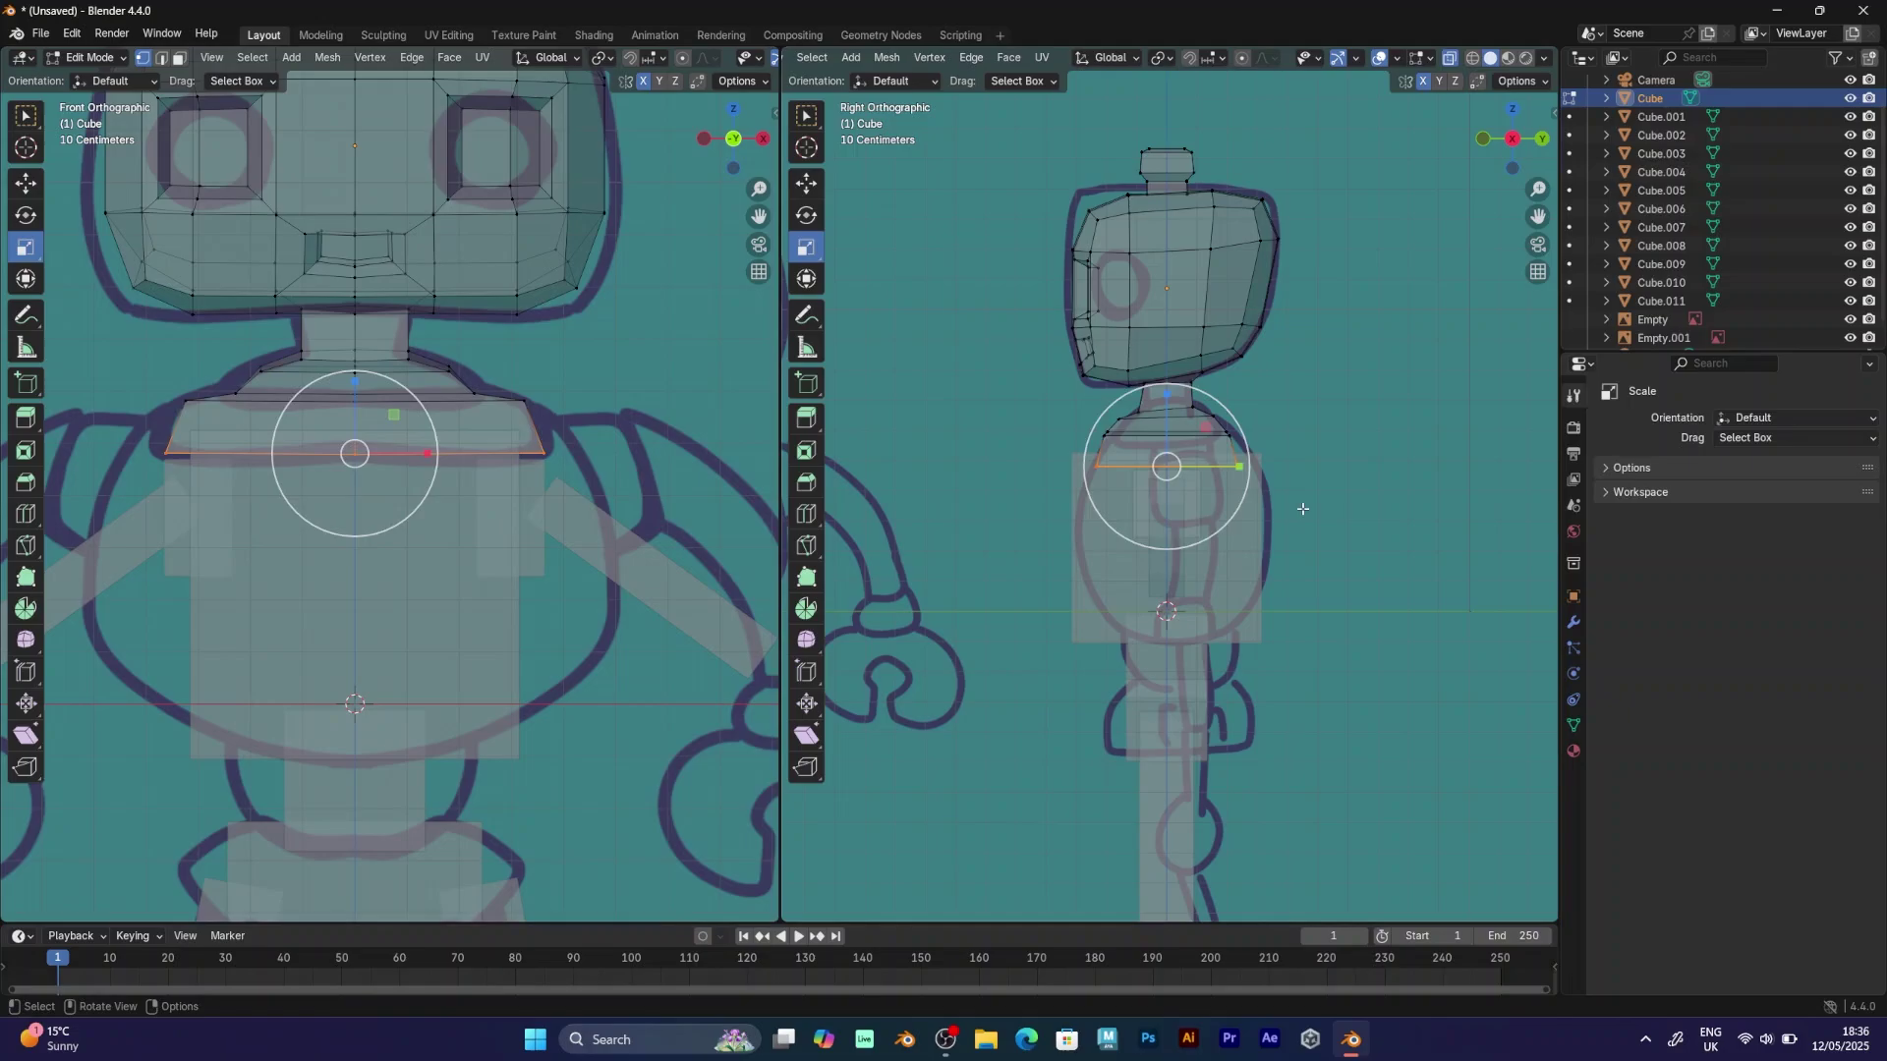
Move and scale the shoulder loop in the side view to fit the reference body outline.
key(g)
click(1317, 504)
key(s)
click(1346, 504)
Extrude the shoulder loop down to the body's widest part, then scale and move it to fit the reference outline.
scroll(553, 527, down, 4)
key(e)
click(549, 557)
scroll(550, 557, down, 1)
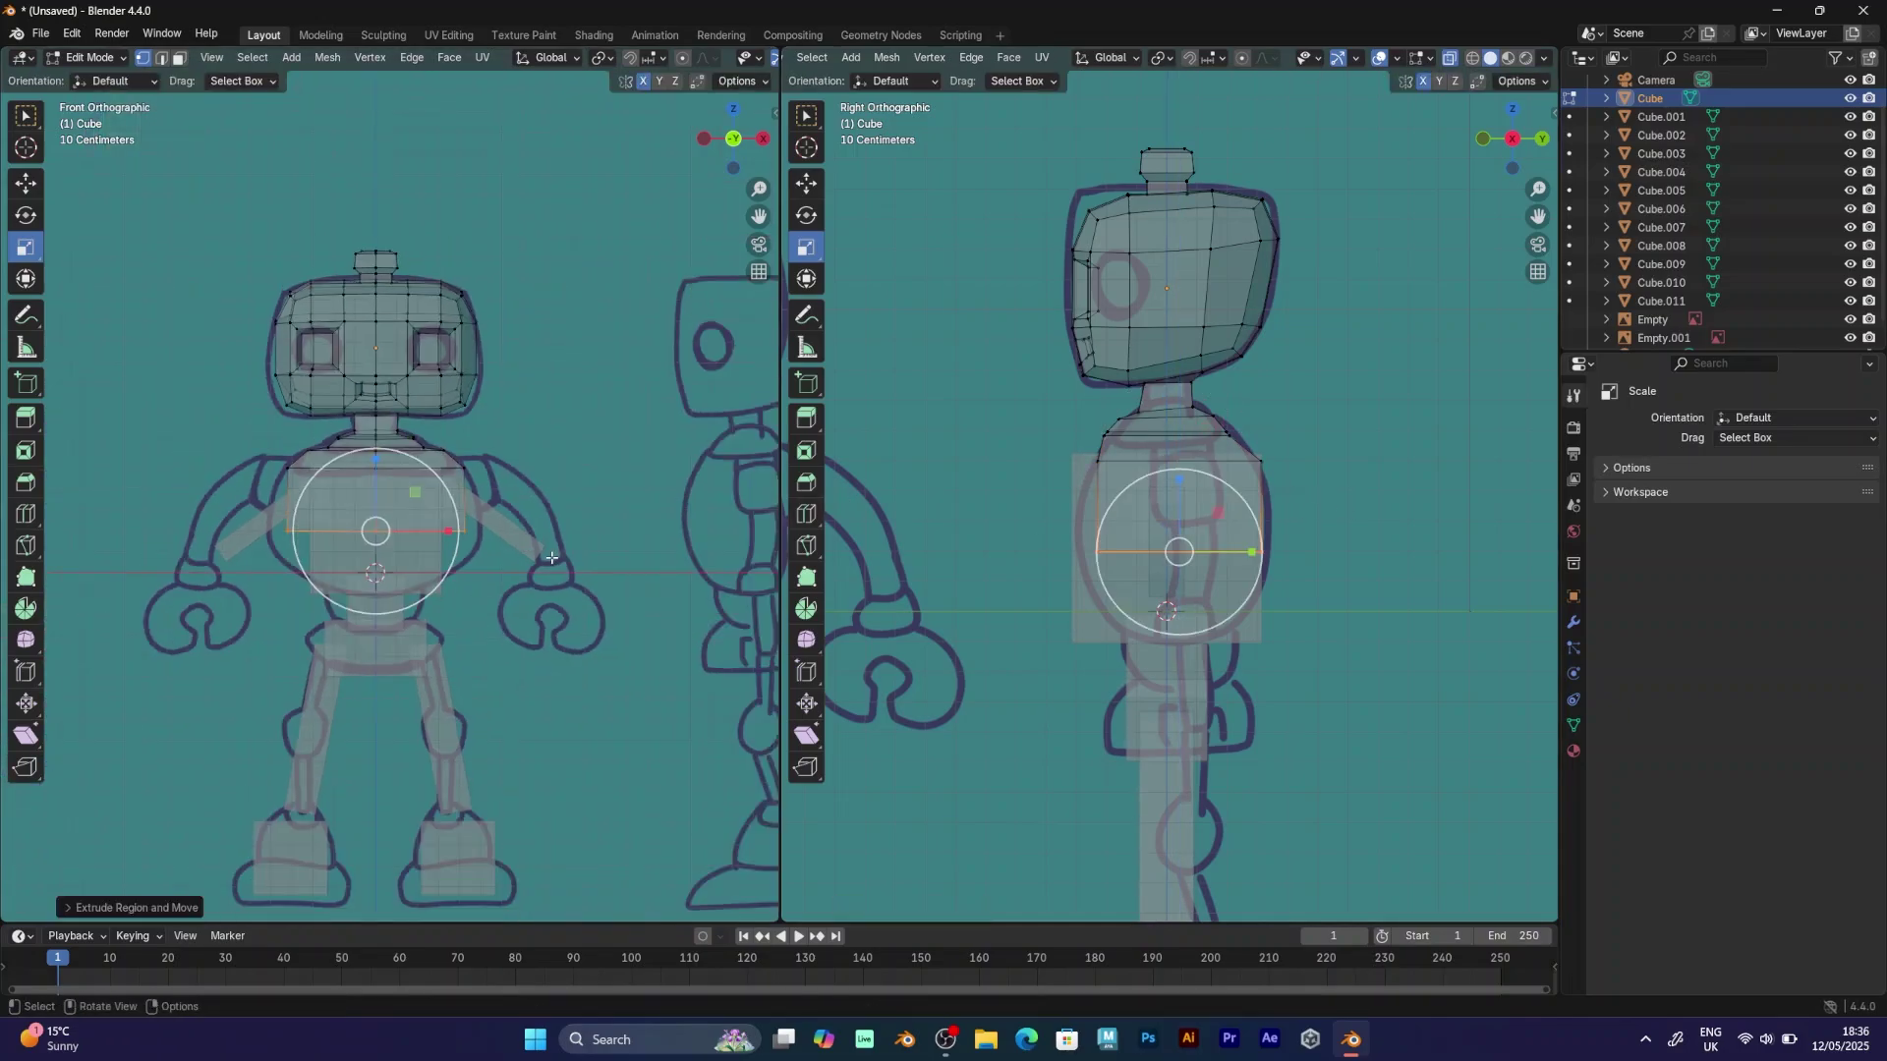
key(s)
click(554, 557)
key(g)
click(554, 525)
Extrude the lower torso downward, scaling and moving the bottom loop to follow the body's taper in both views.
key(e)
click(556, 571)
key(s)
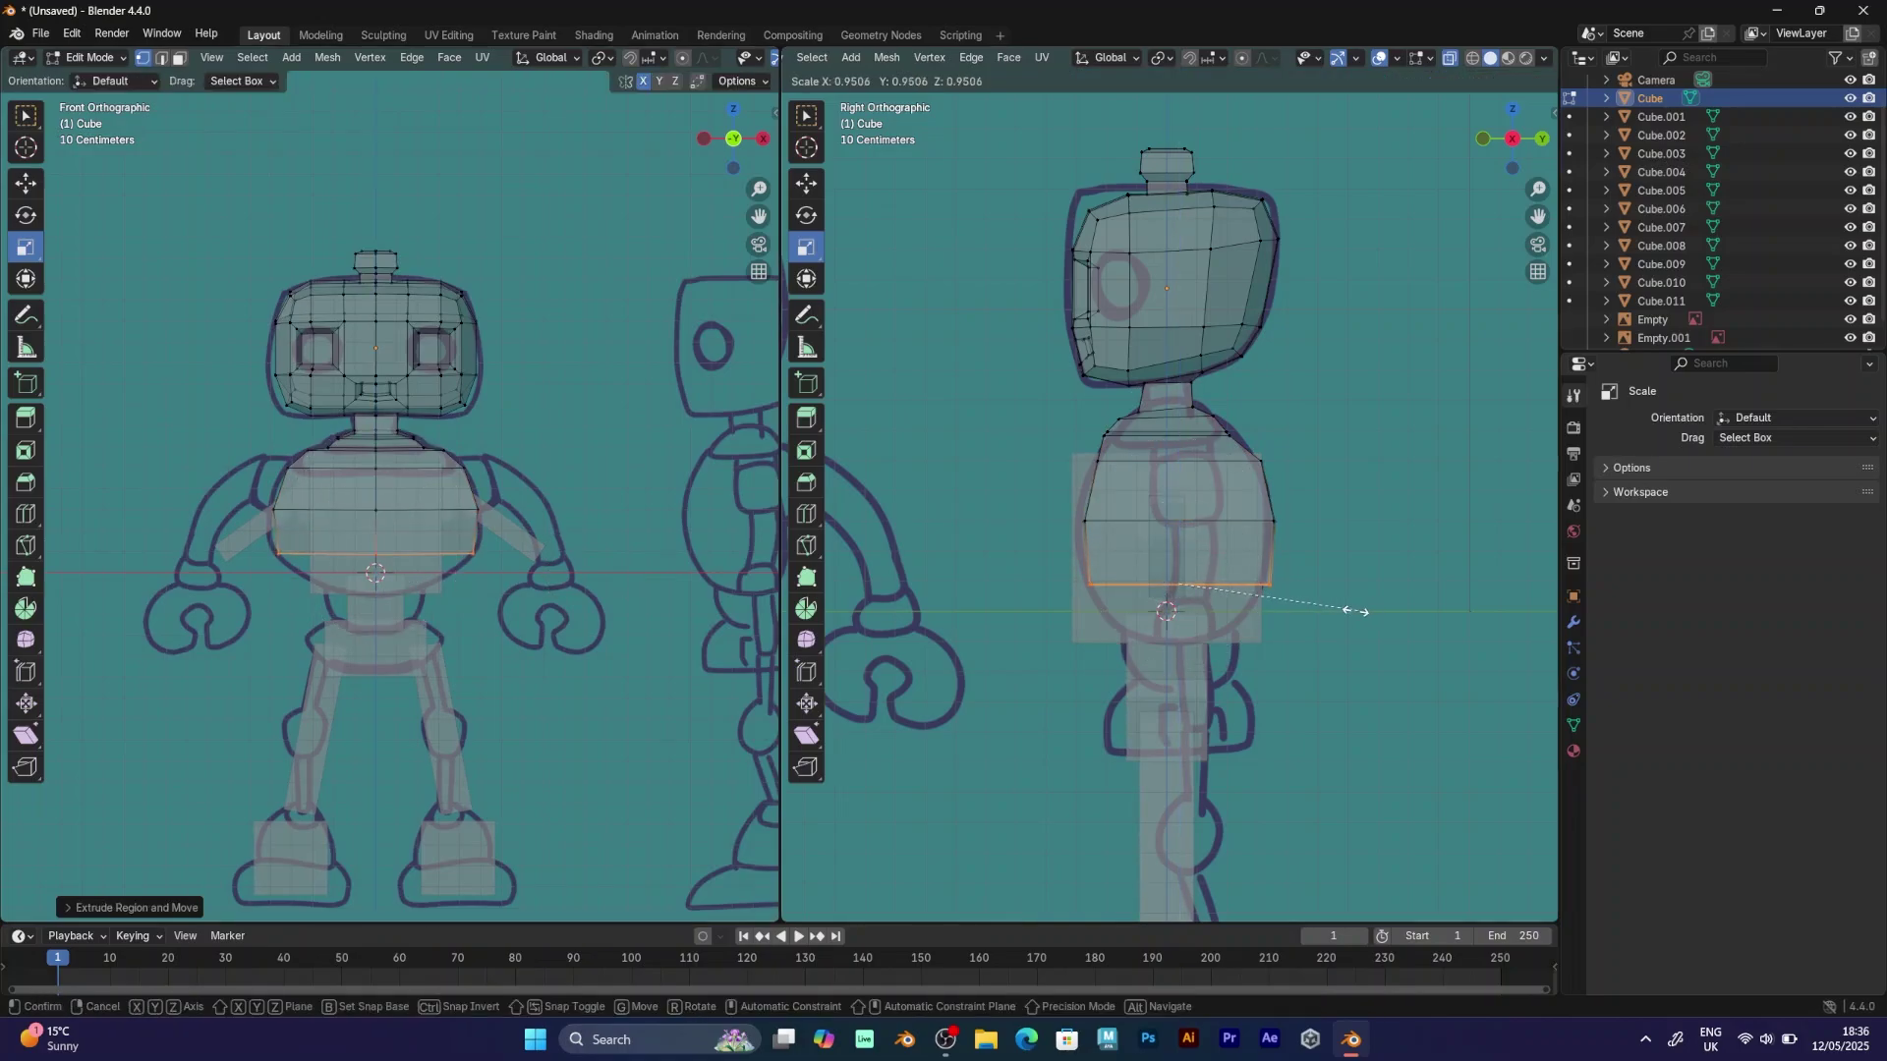
click(1338, 610)
key(g)
click(1334, 614)
key(g)
key(z)
key(z)
click(586, 640)
key(s)
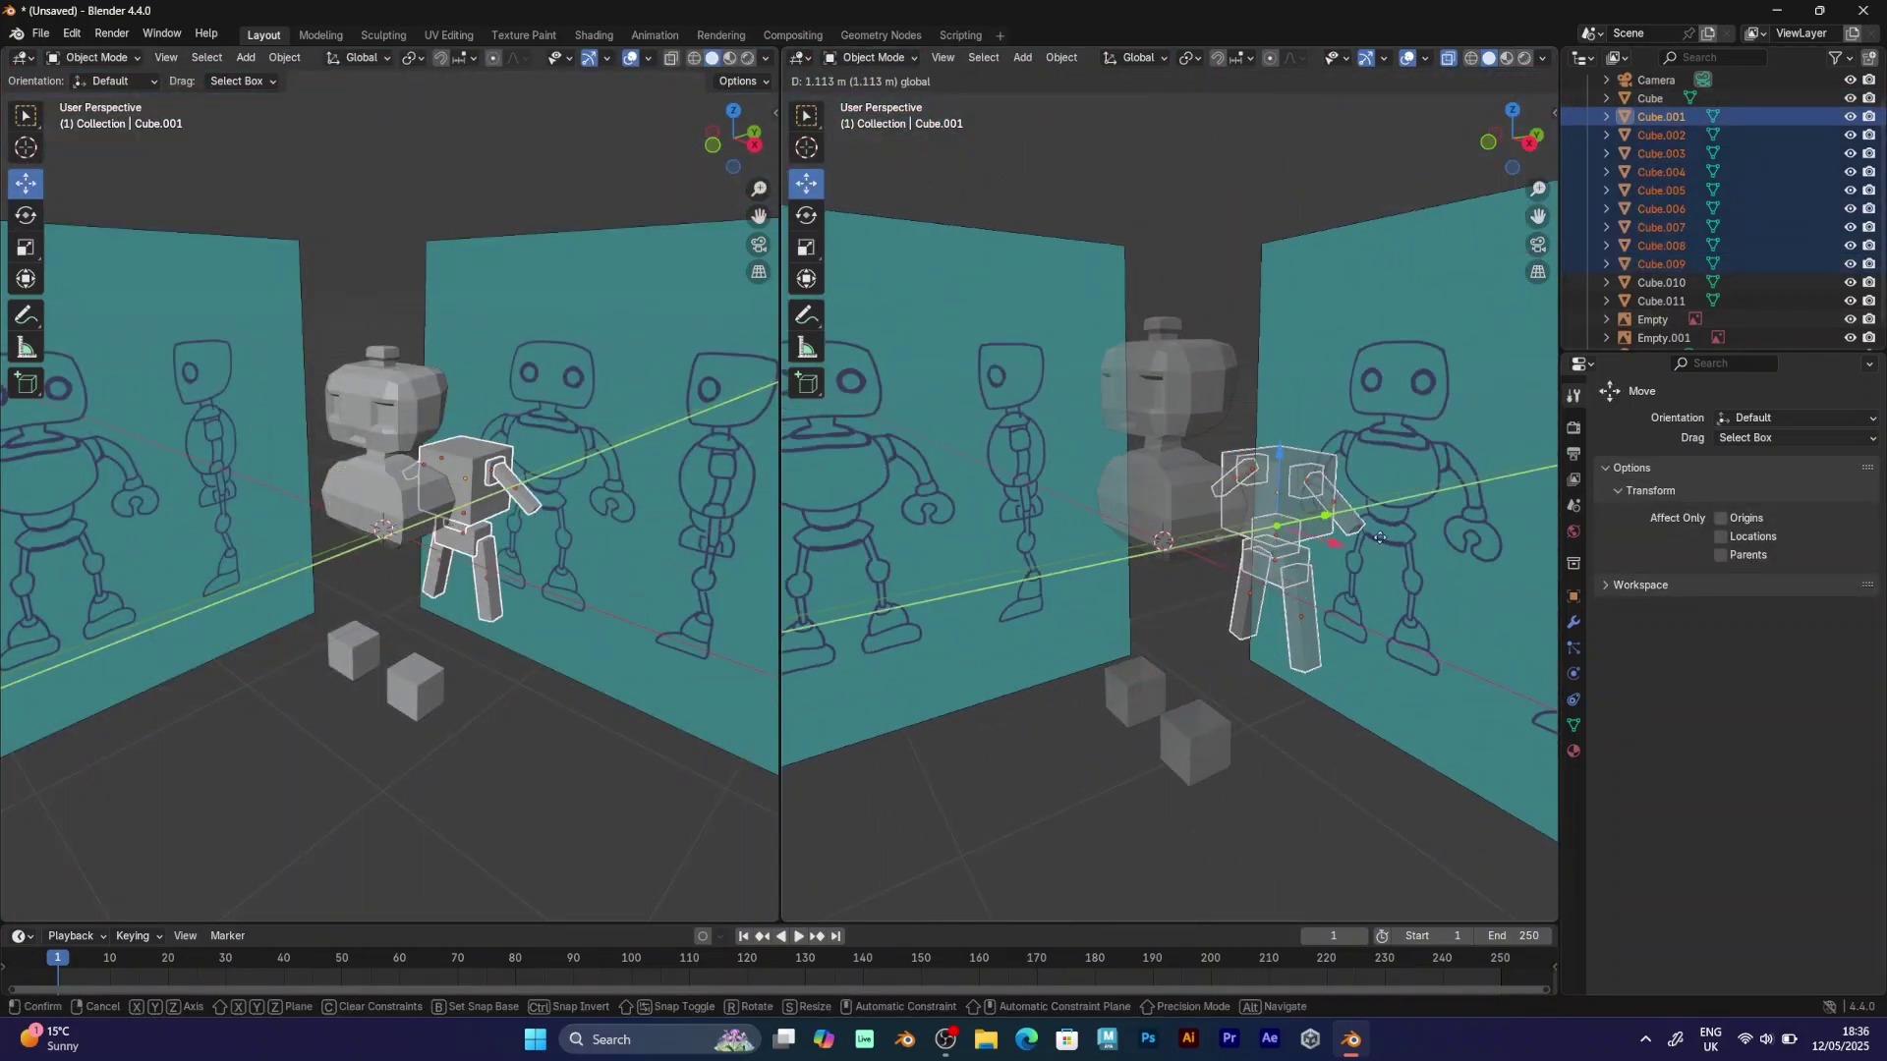
Select all the blockout cubes, including the two feet, and move them along Y away from the robot model.
drag(1380, 538, 1379, 537)
key(ctrl+z)
shift+click(358, 656)
shift+click(404, 692)
scroll(1124, 556, down, 6)
middle_drag(1124, 556, 1076, 609)
drag(1240, 498, 1415, 475)
click(1228, 625)
scroll(568, 499, up, 2)
key(ctrl+z)
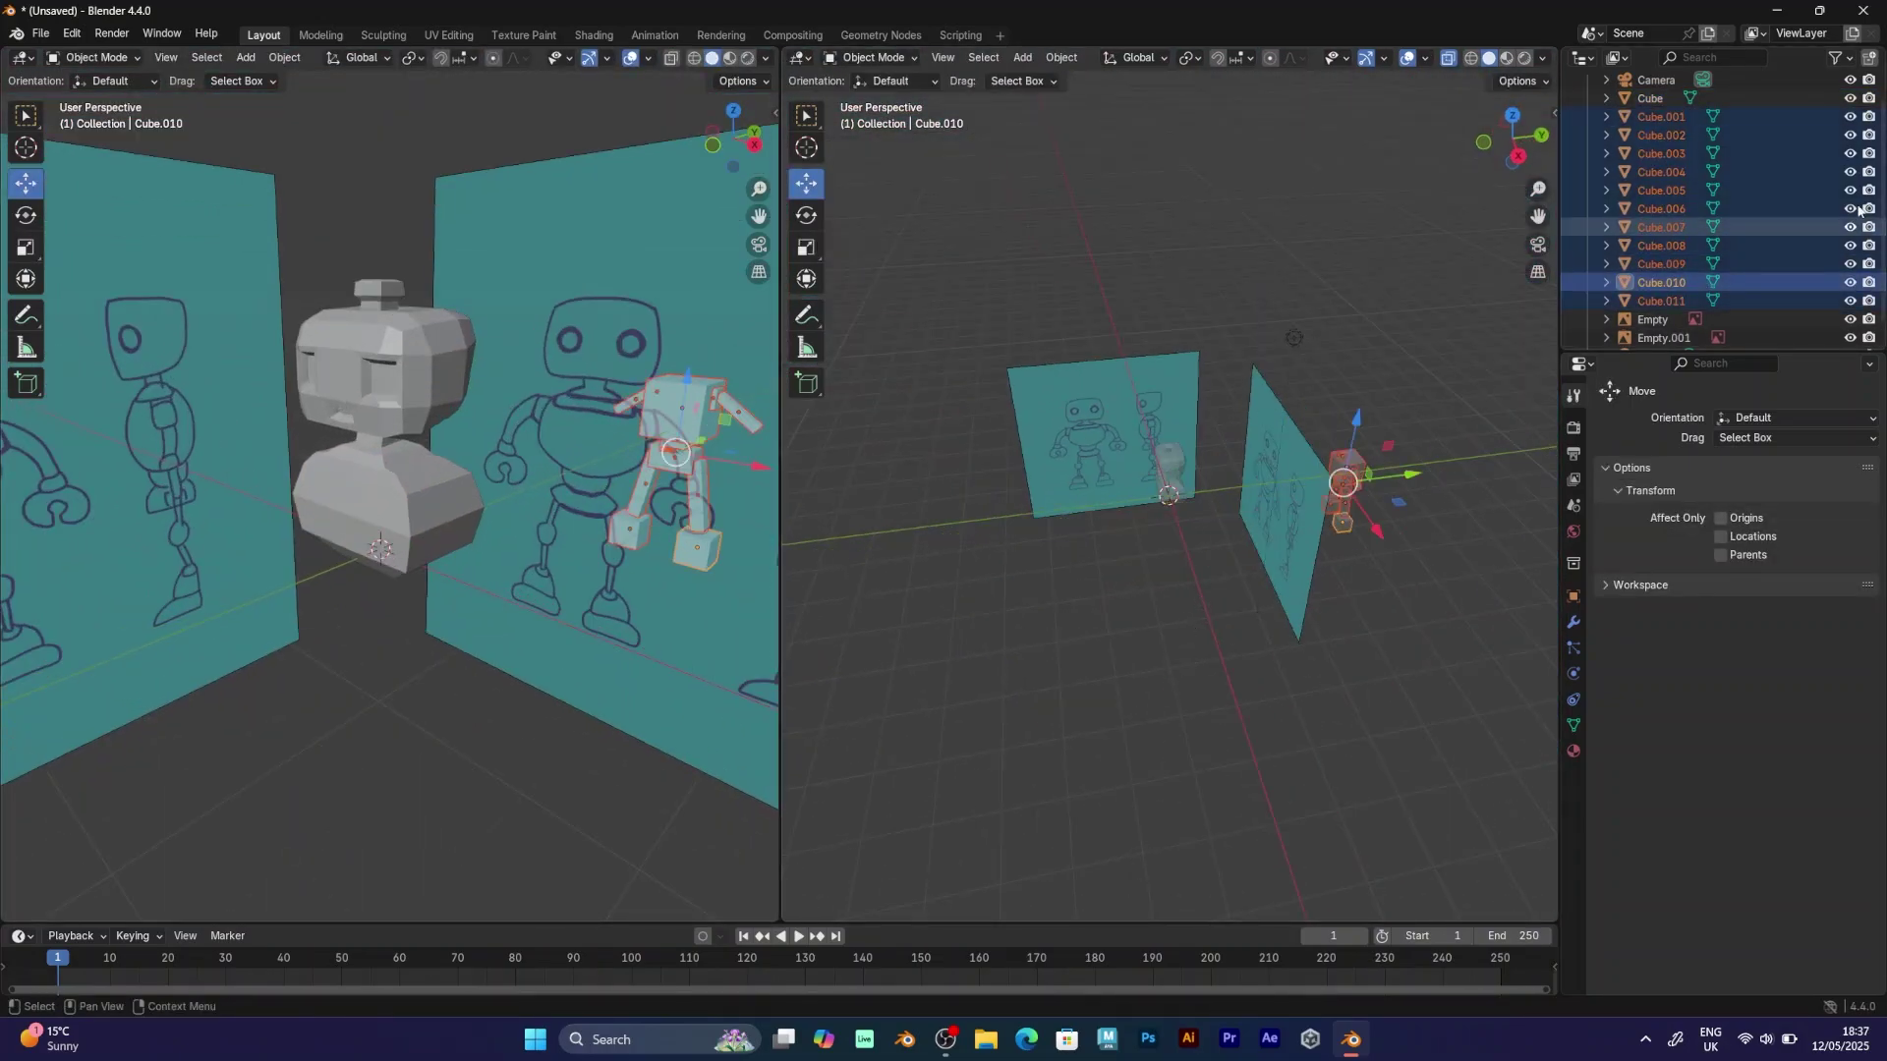
Hide the blockout pieces Cube.001 to Cube.011 in the viewport and renders, then select the robot model.
drag(1849, 117, 1851, 283)
drag(1869, 117, 1868, 301)
click(1850, 301)
click(416, 499)
middle_drag(417, 499, 486, 488)
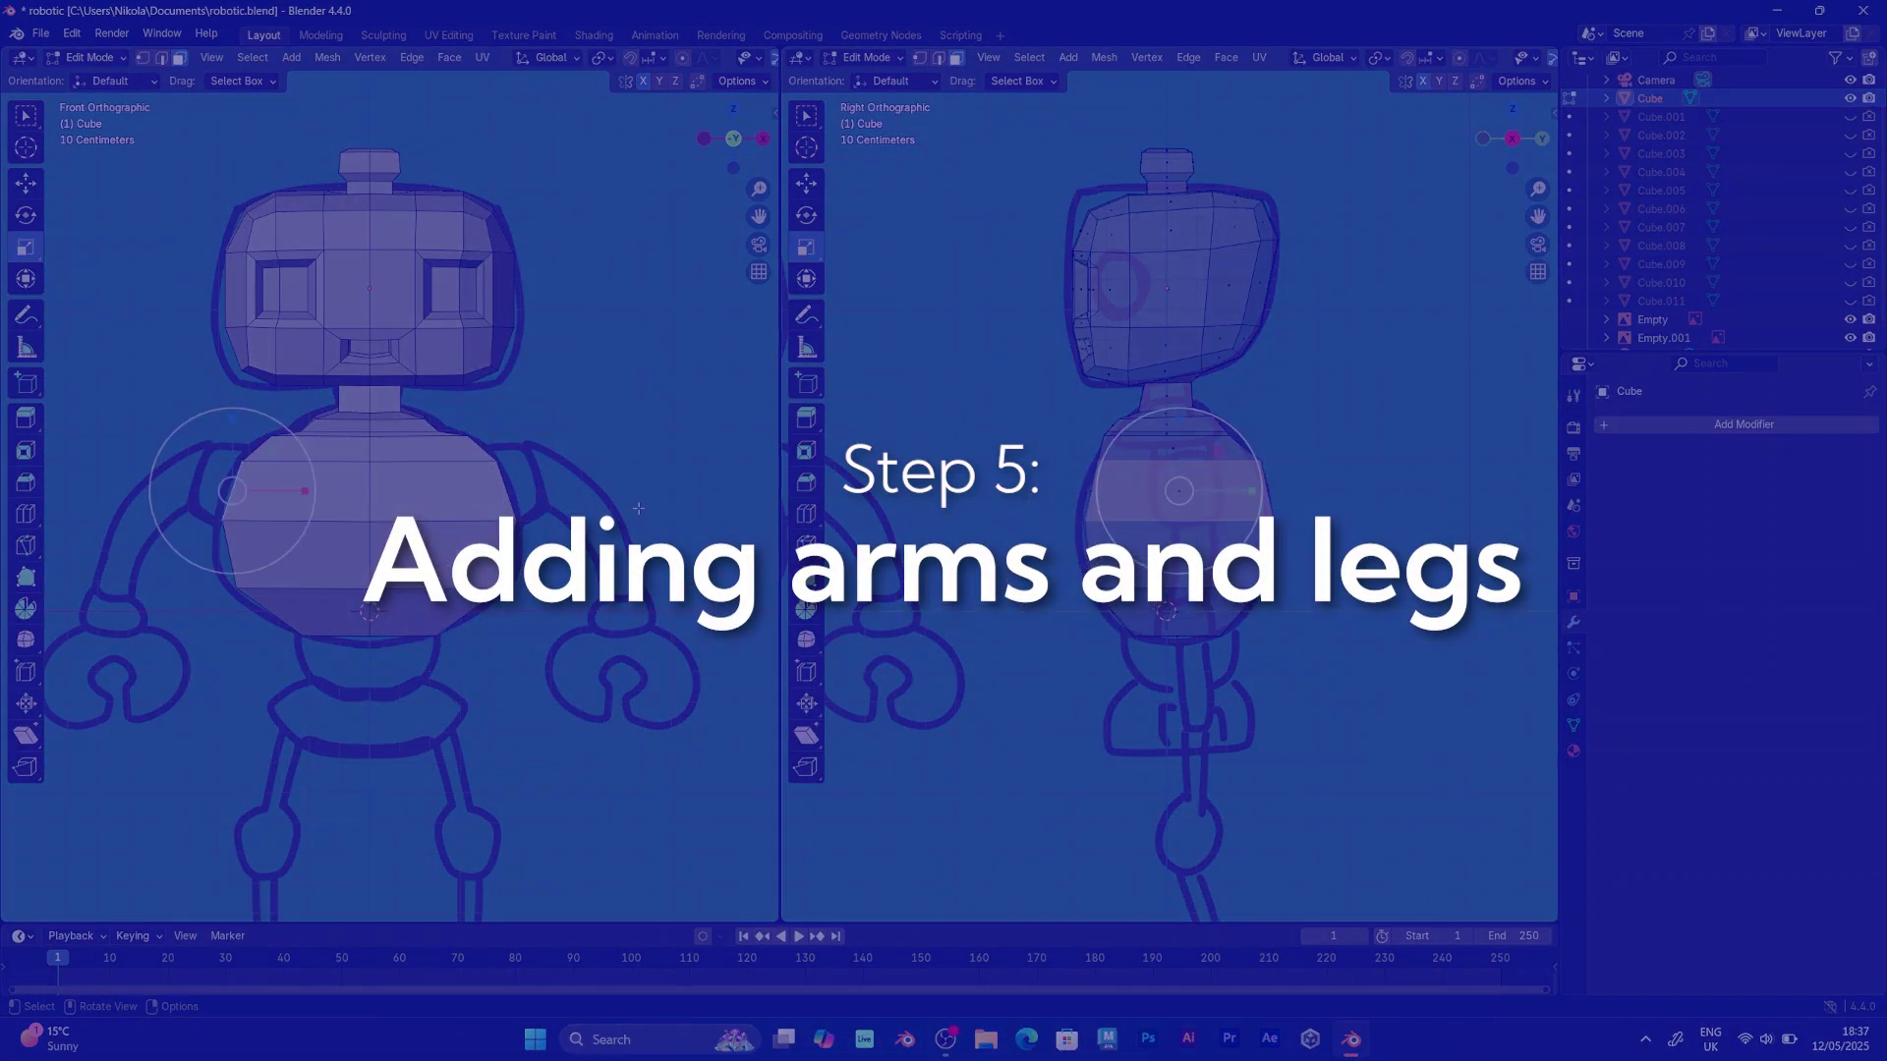
Extrude the torso's upper side faces outward as shoulder stubs and narrow their ends along Y.
middle_drag(591, 472, 688, 243)
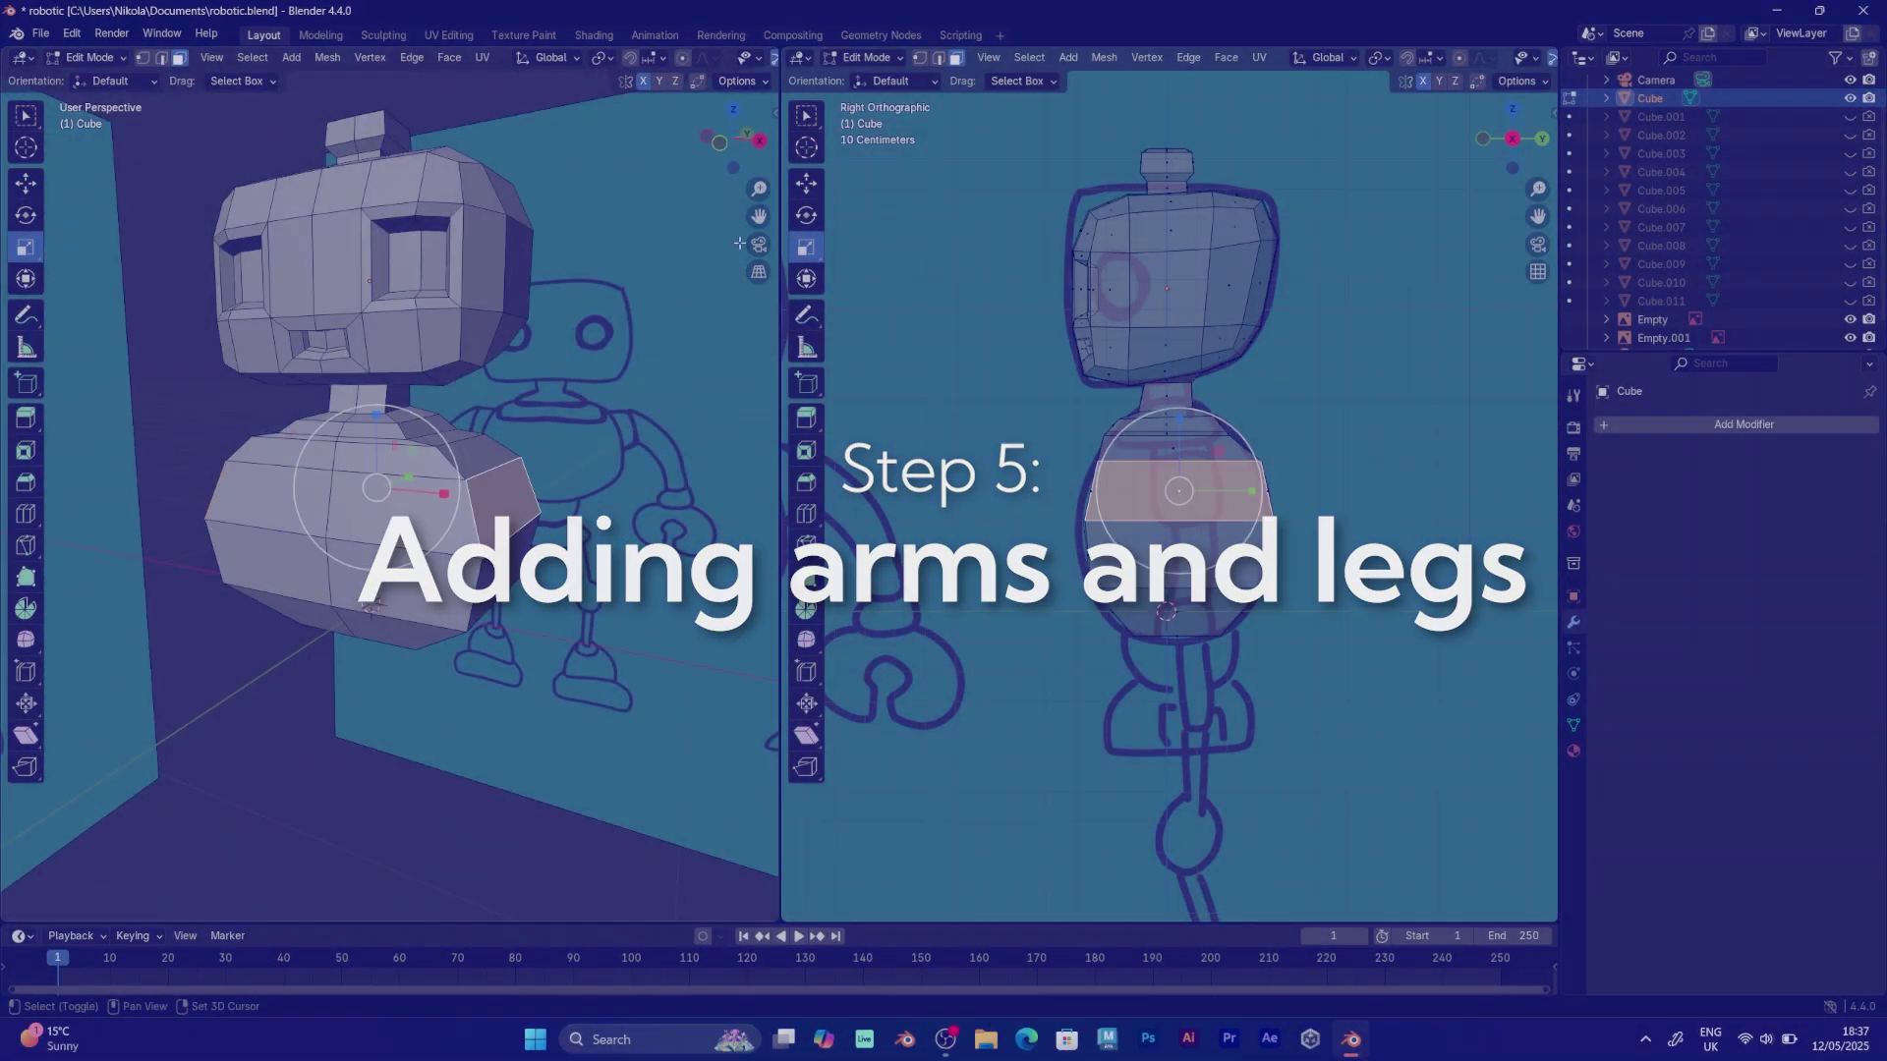
key(KP_1)
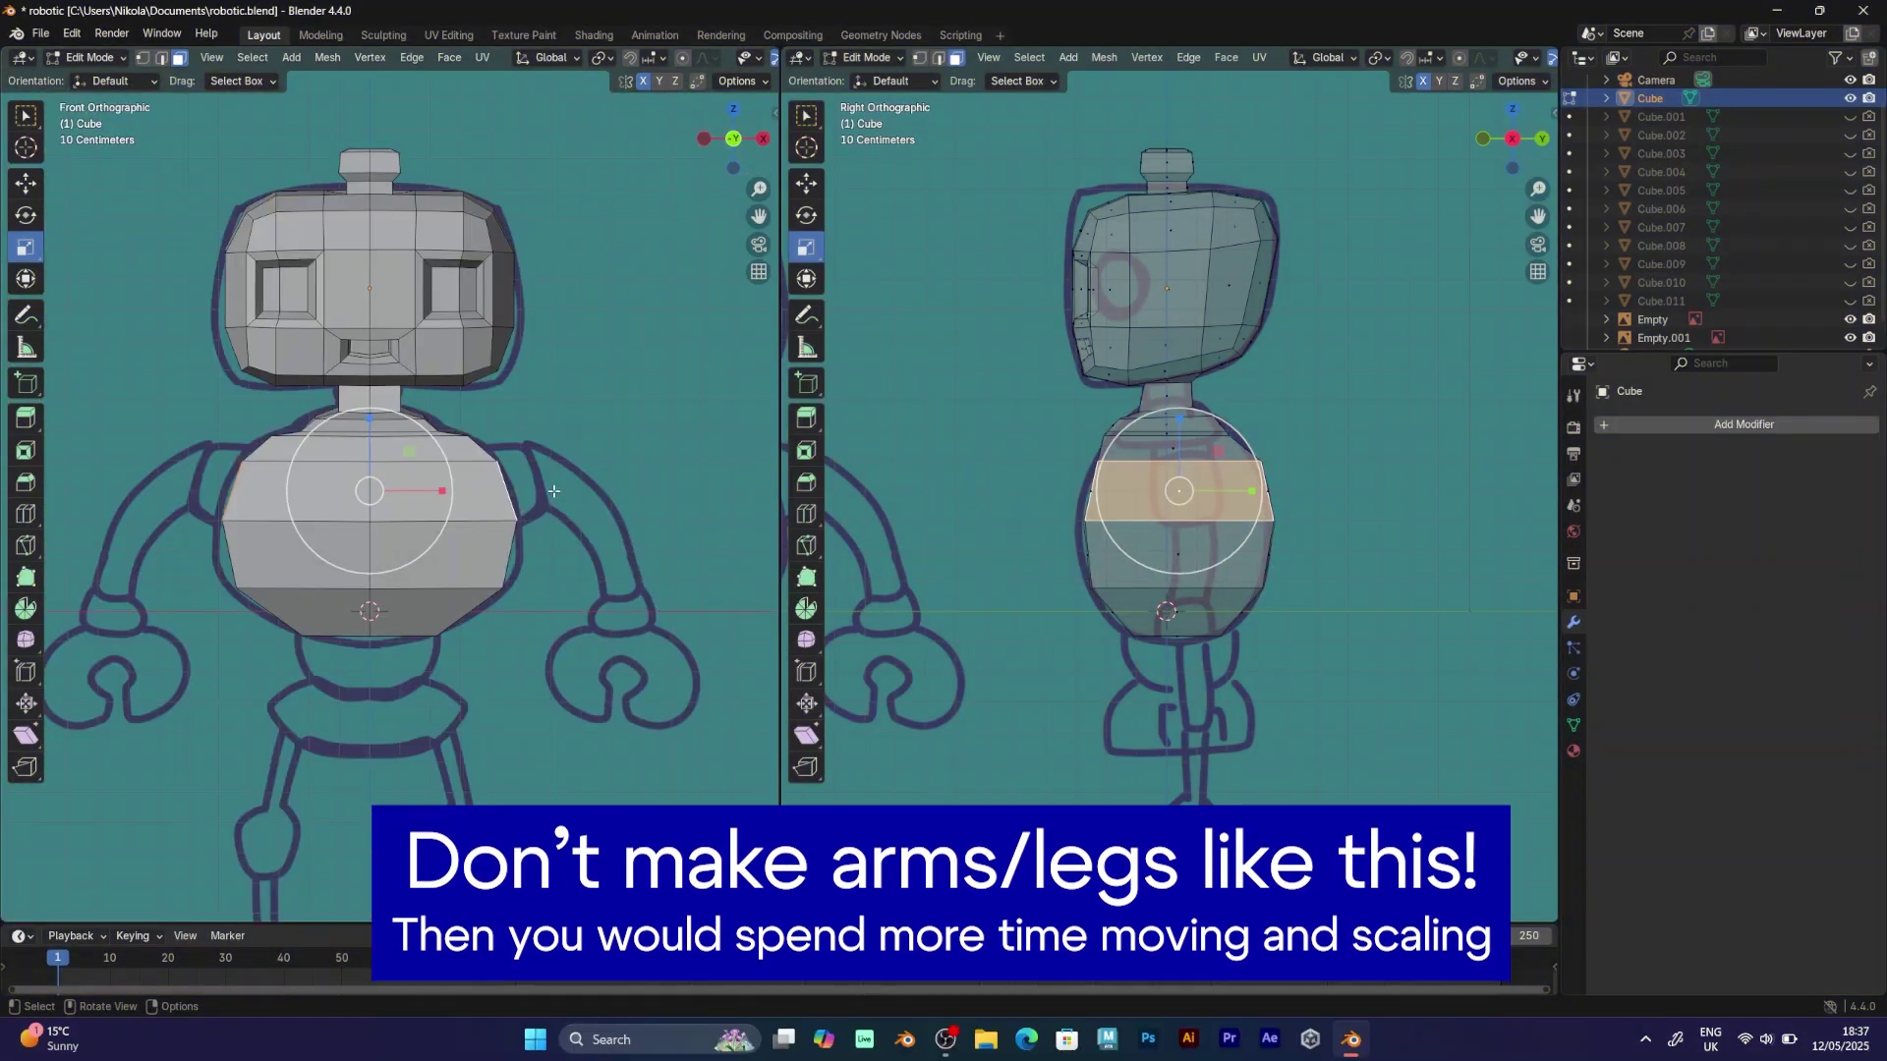
key(s)
click(590, 481)
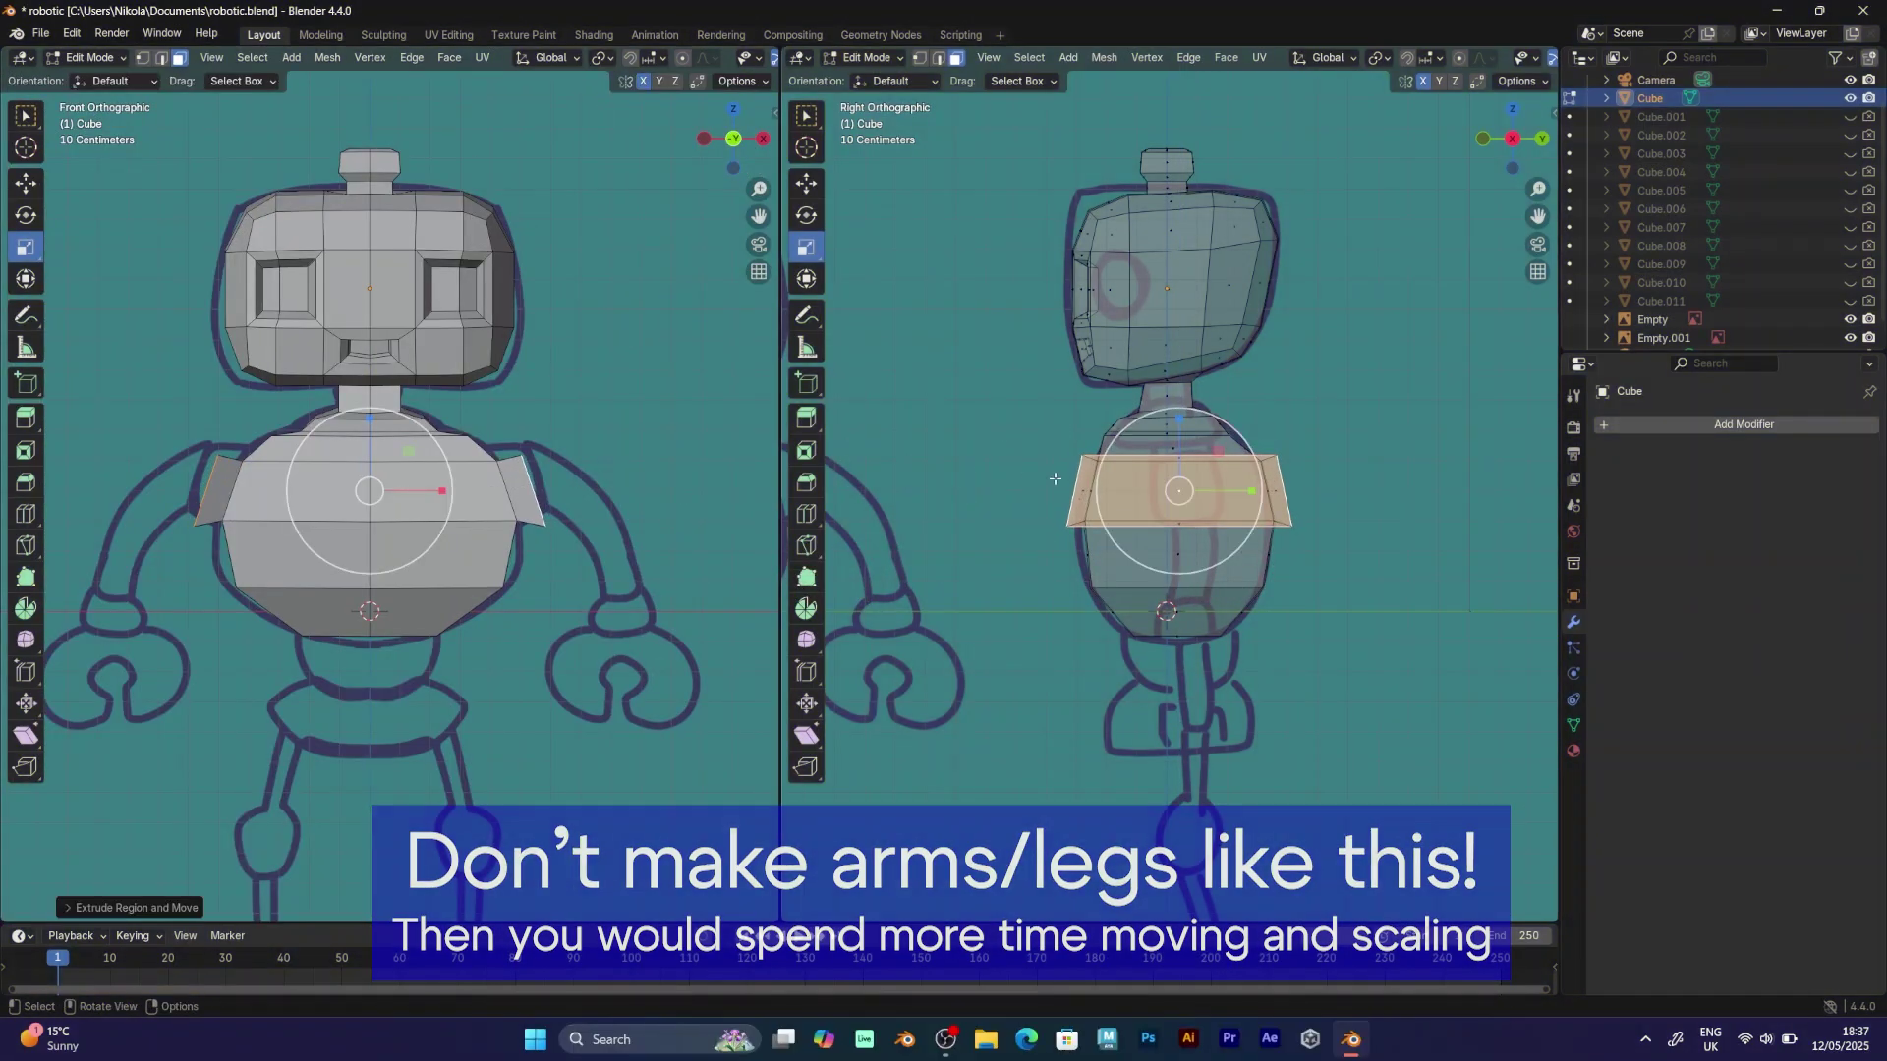
click(1182, 492)
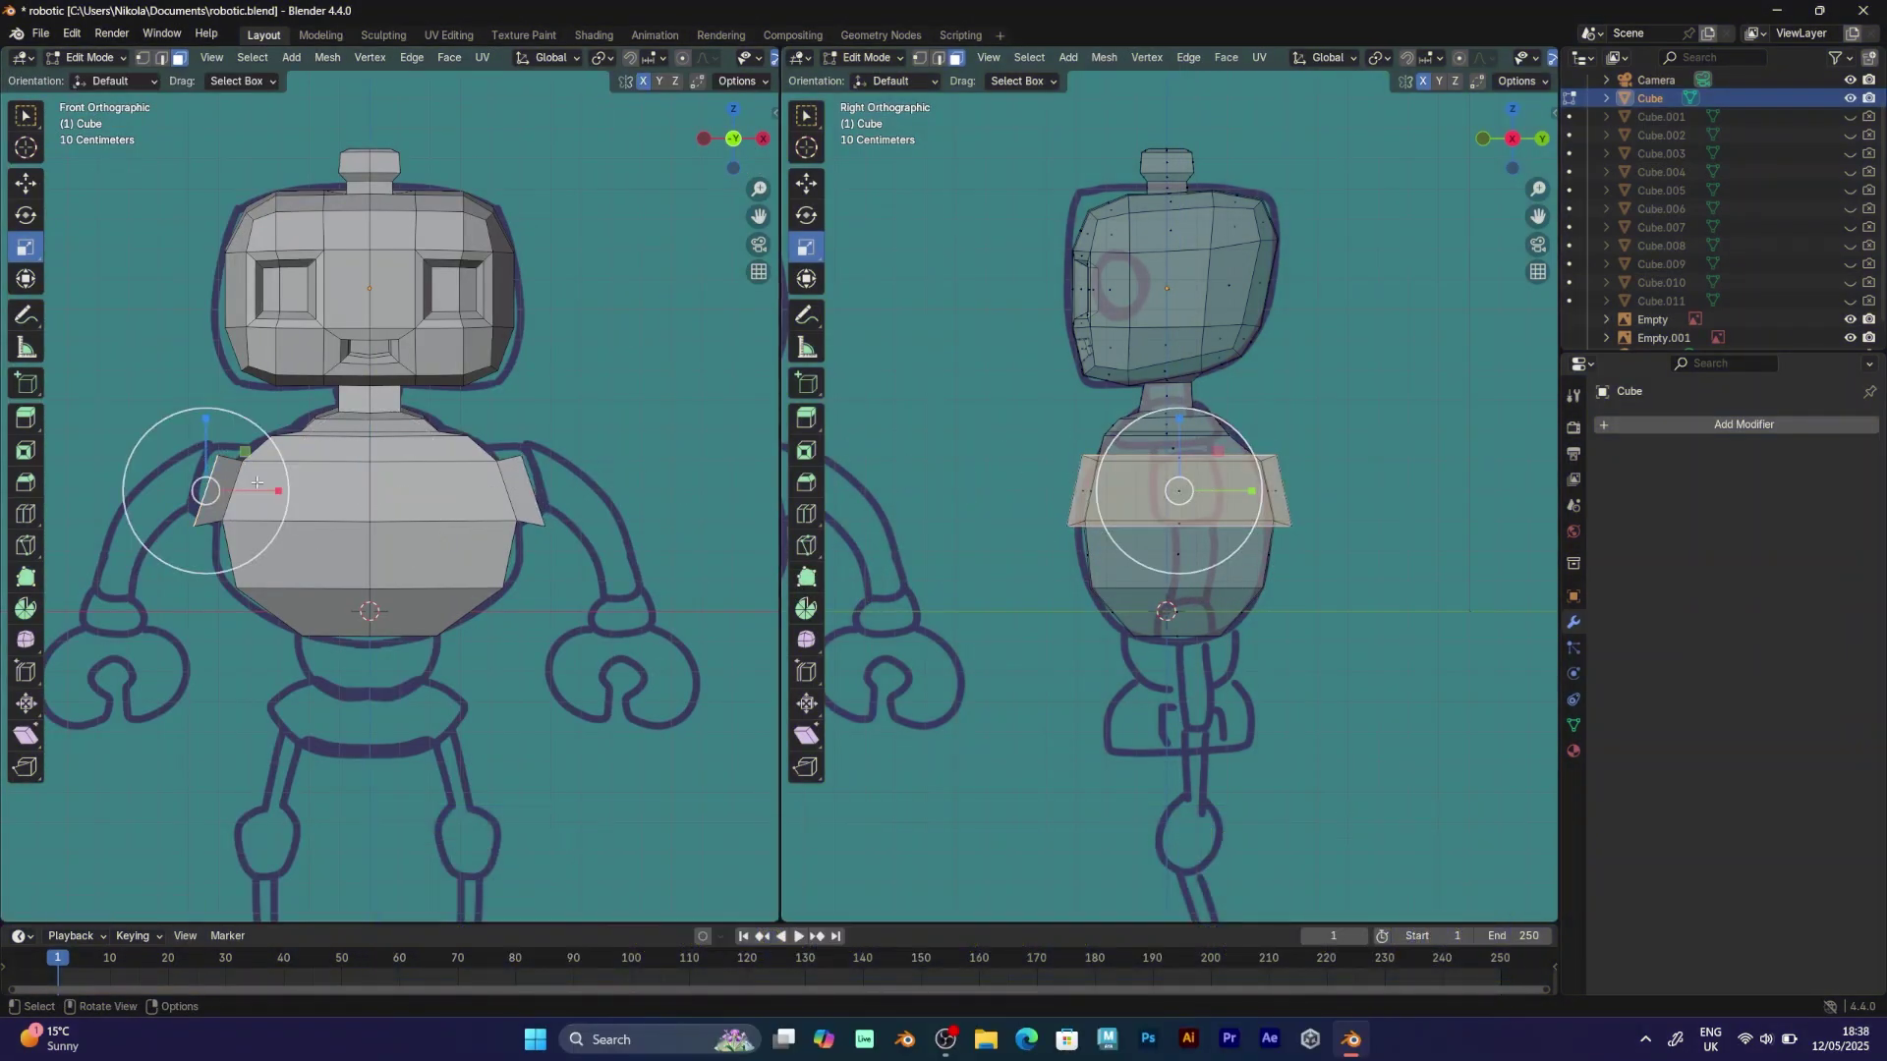
drag(1250, 490, 1176, 441)
key(g)
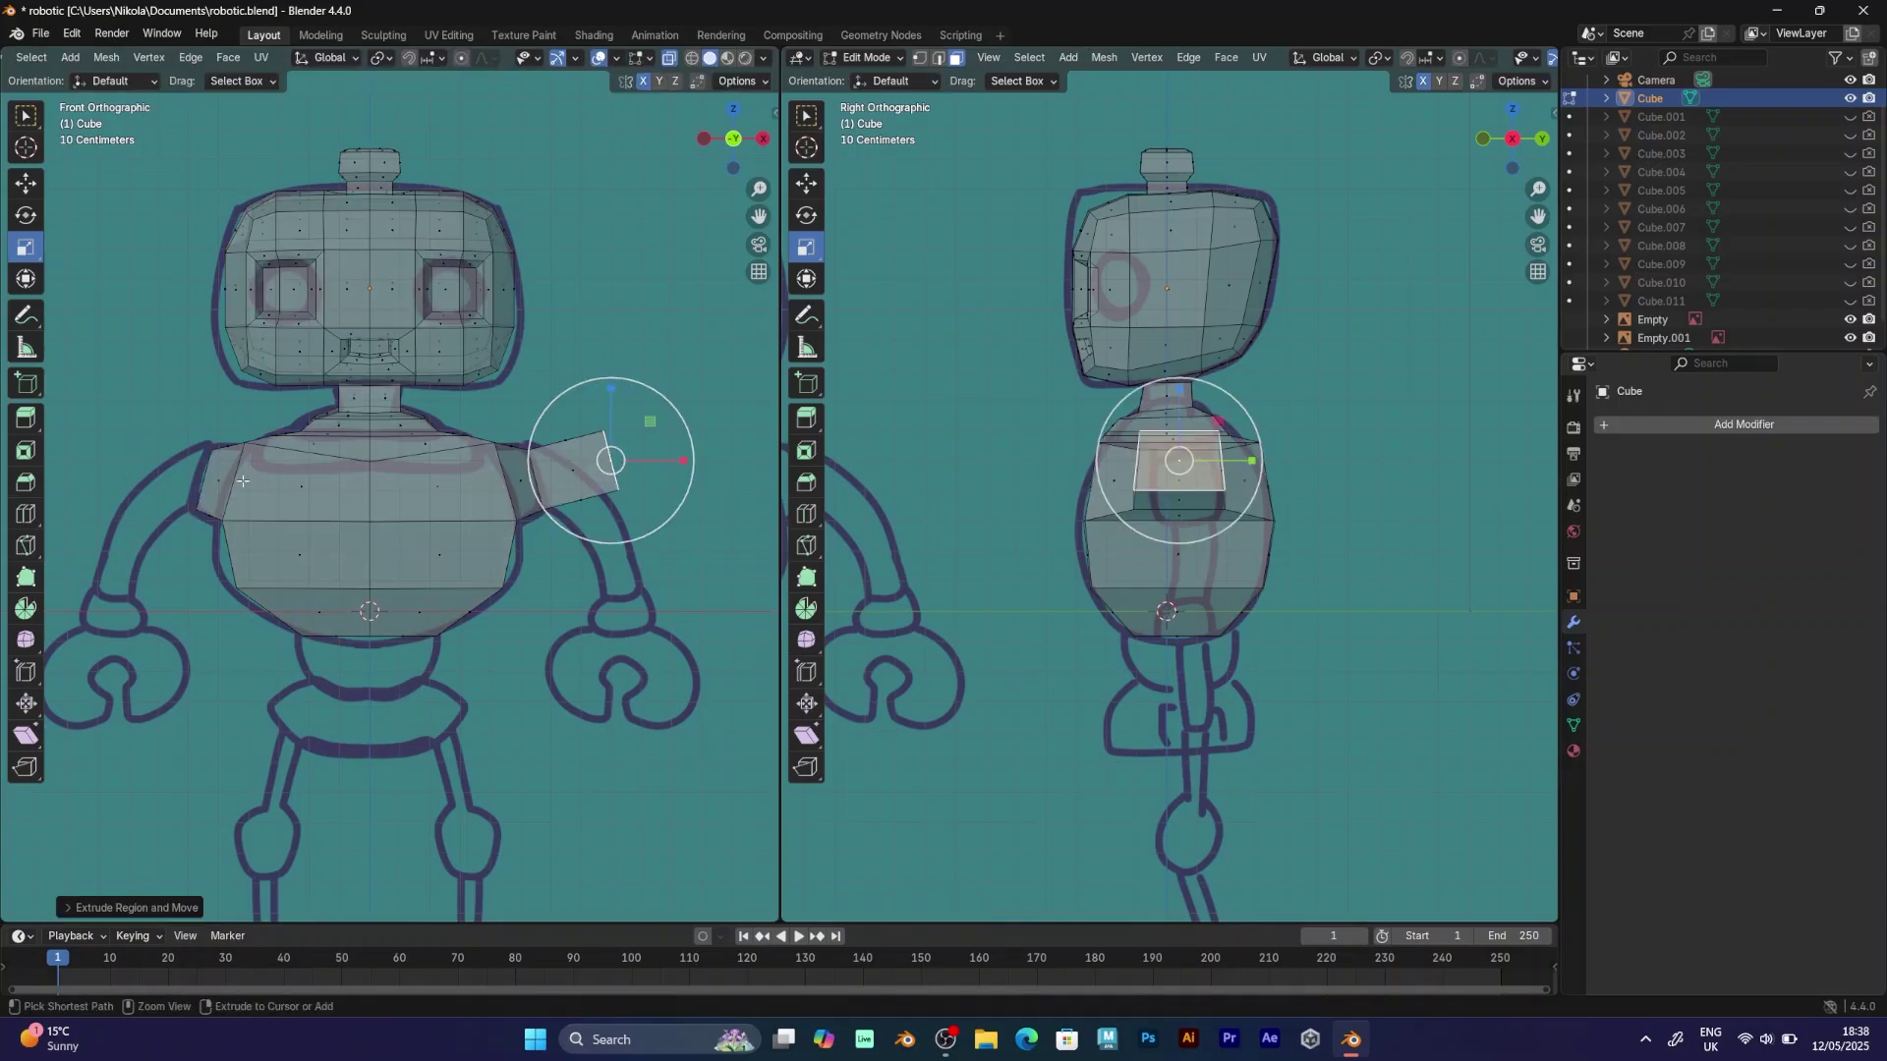
Undo the one-sided arm extrusion and delete the negative X half of the robot's mesh.
key(ctrl+z)
shift+click(205, 482)
scroll(270, 286, down, 2)
click(180, 212)
drag(252, 520, 376, 667)
key(x)
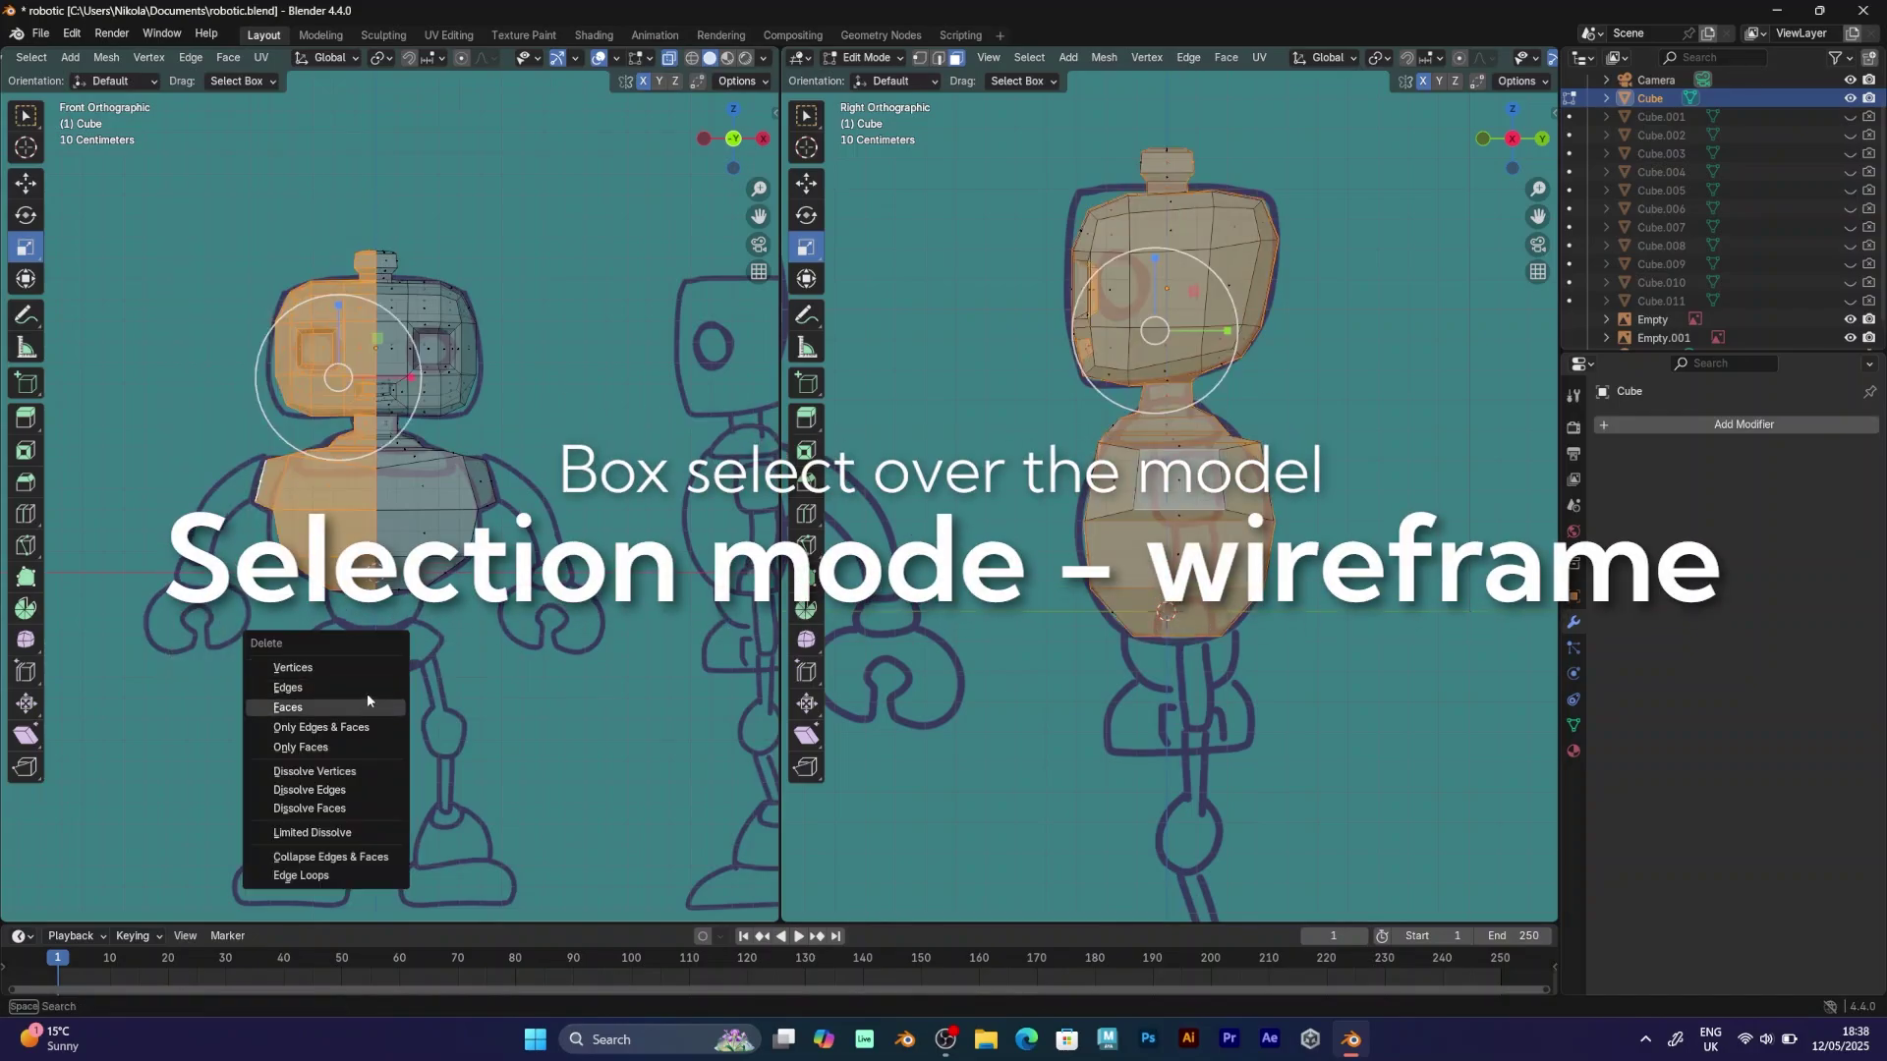
click(379, 687)
Add a Mirror modifier on the X axis to the robot mesh.
click(1651, 429)
mouse_move(1626, 429)
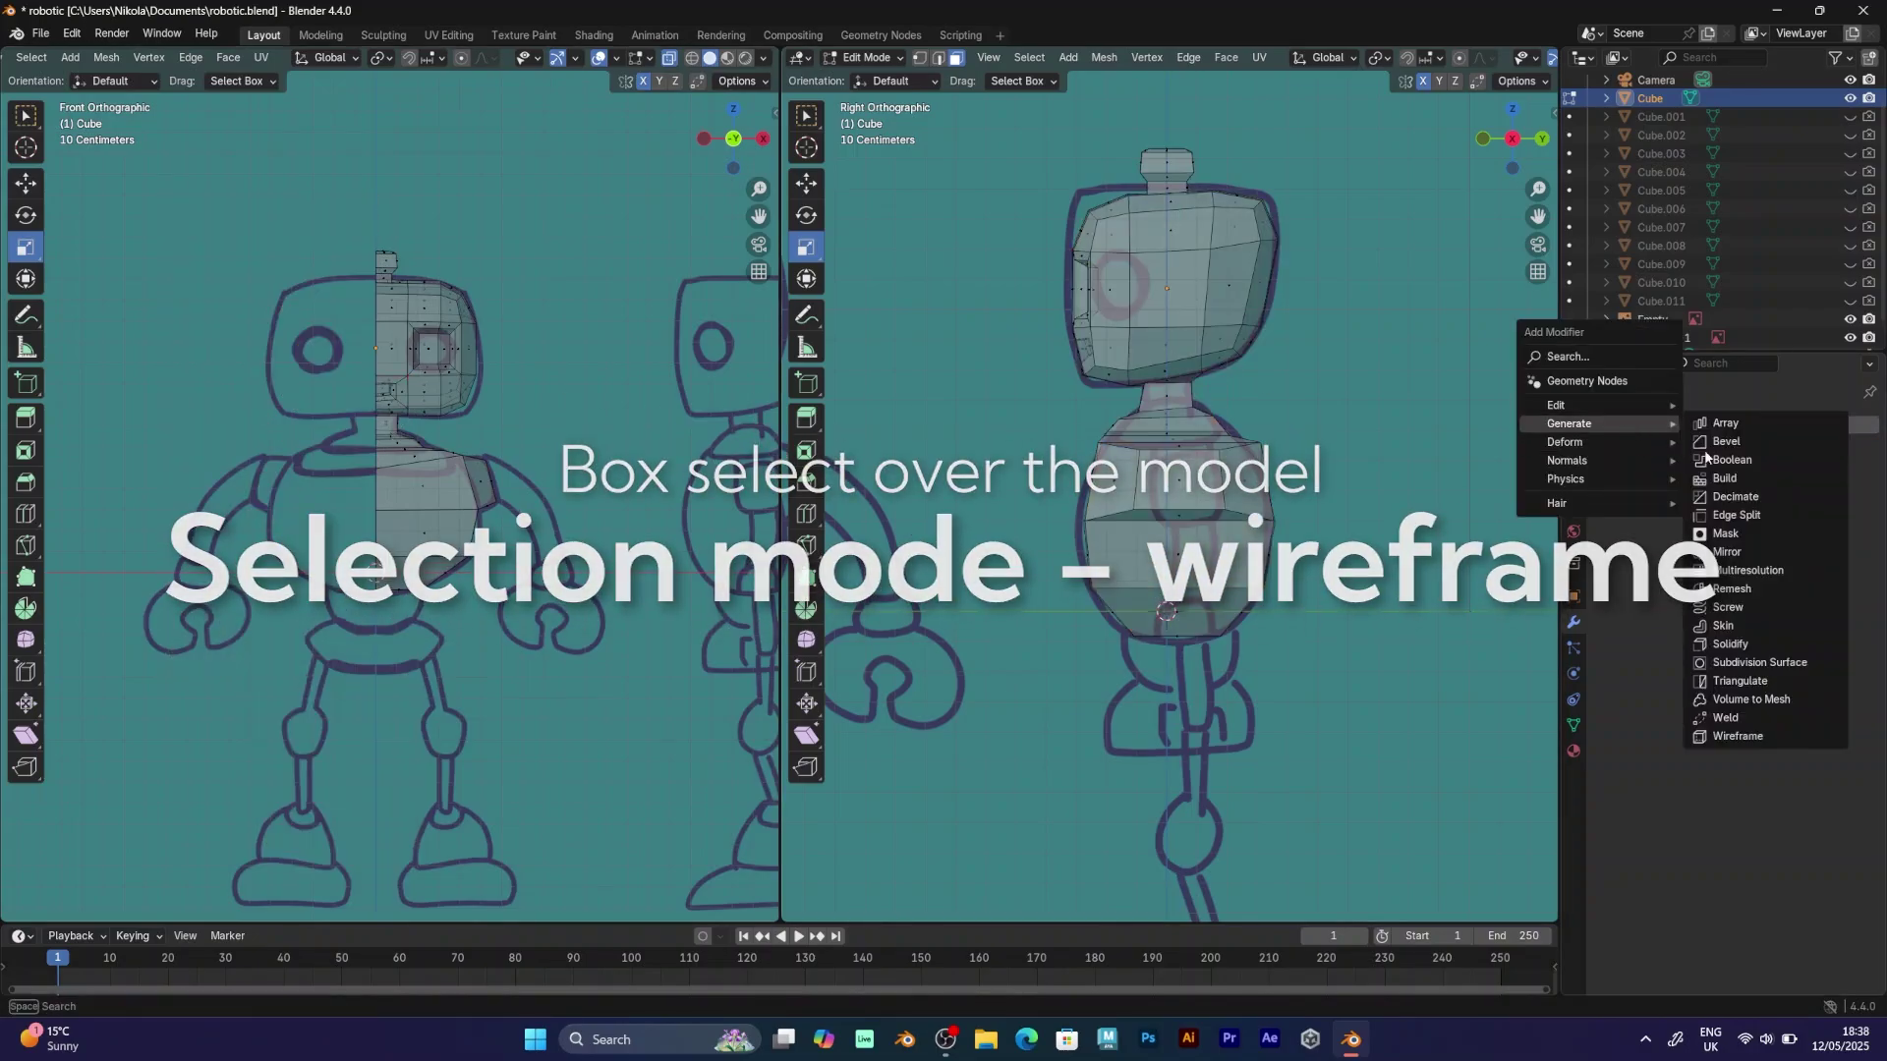
click(1737, 548)
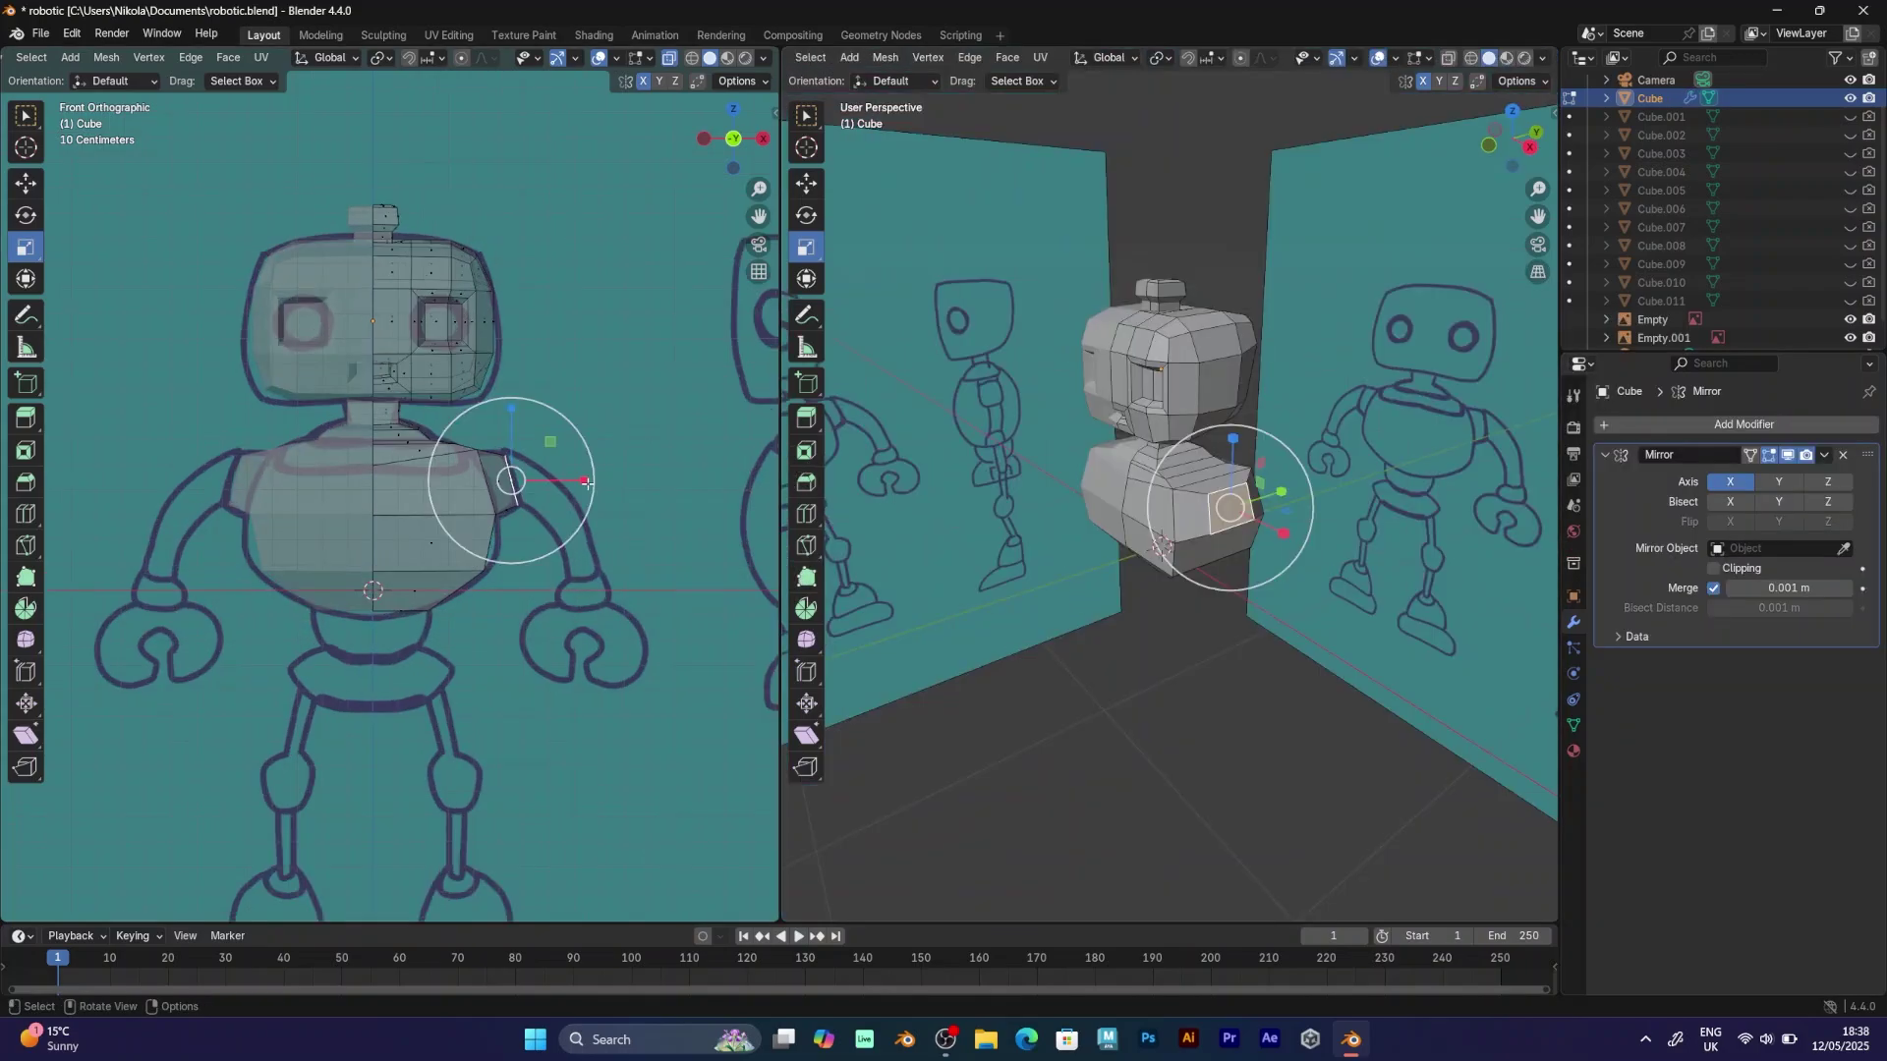
Rotate and move the extruded shoulder's end face so the upper arm follows the front reference outline.
key(r)
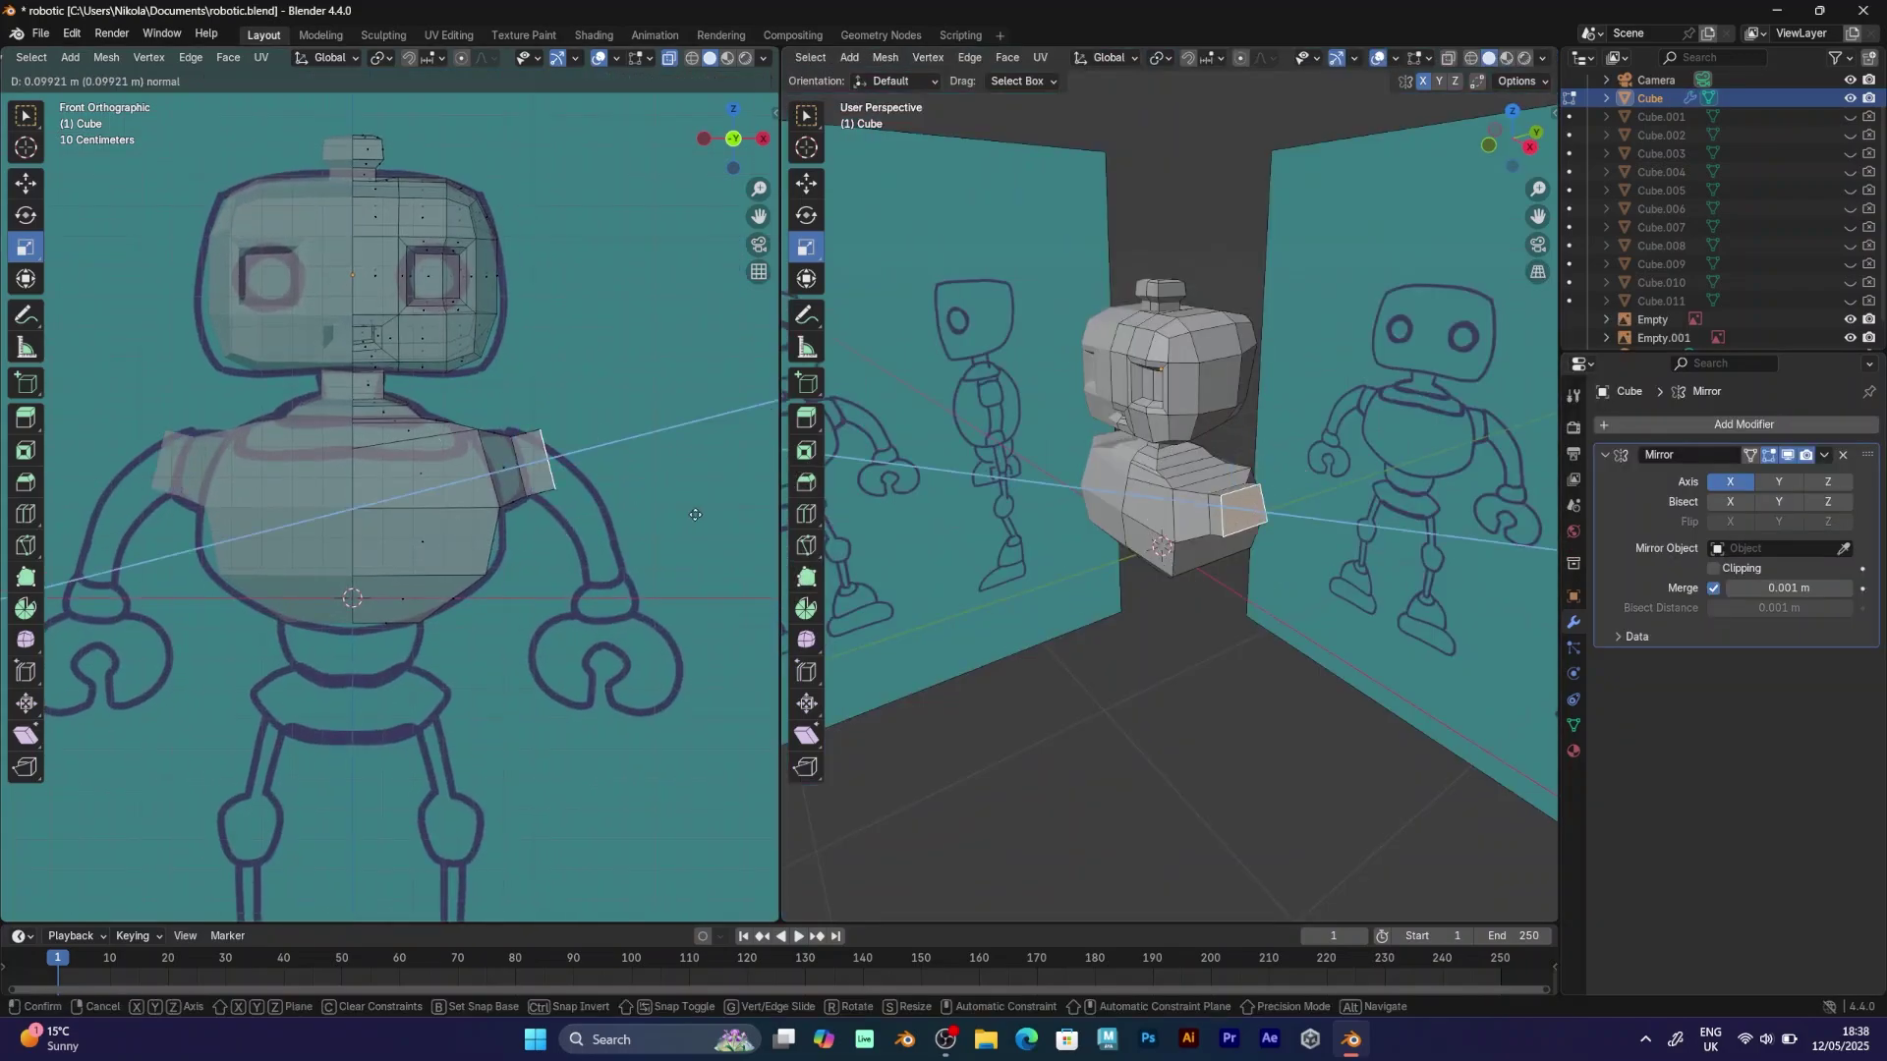
click(619, 409)
key(g)
click(538, 745)
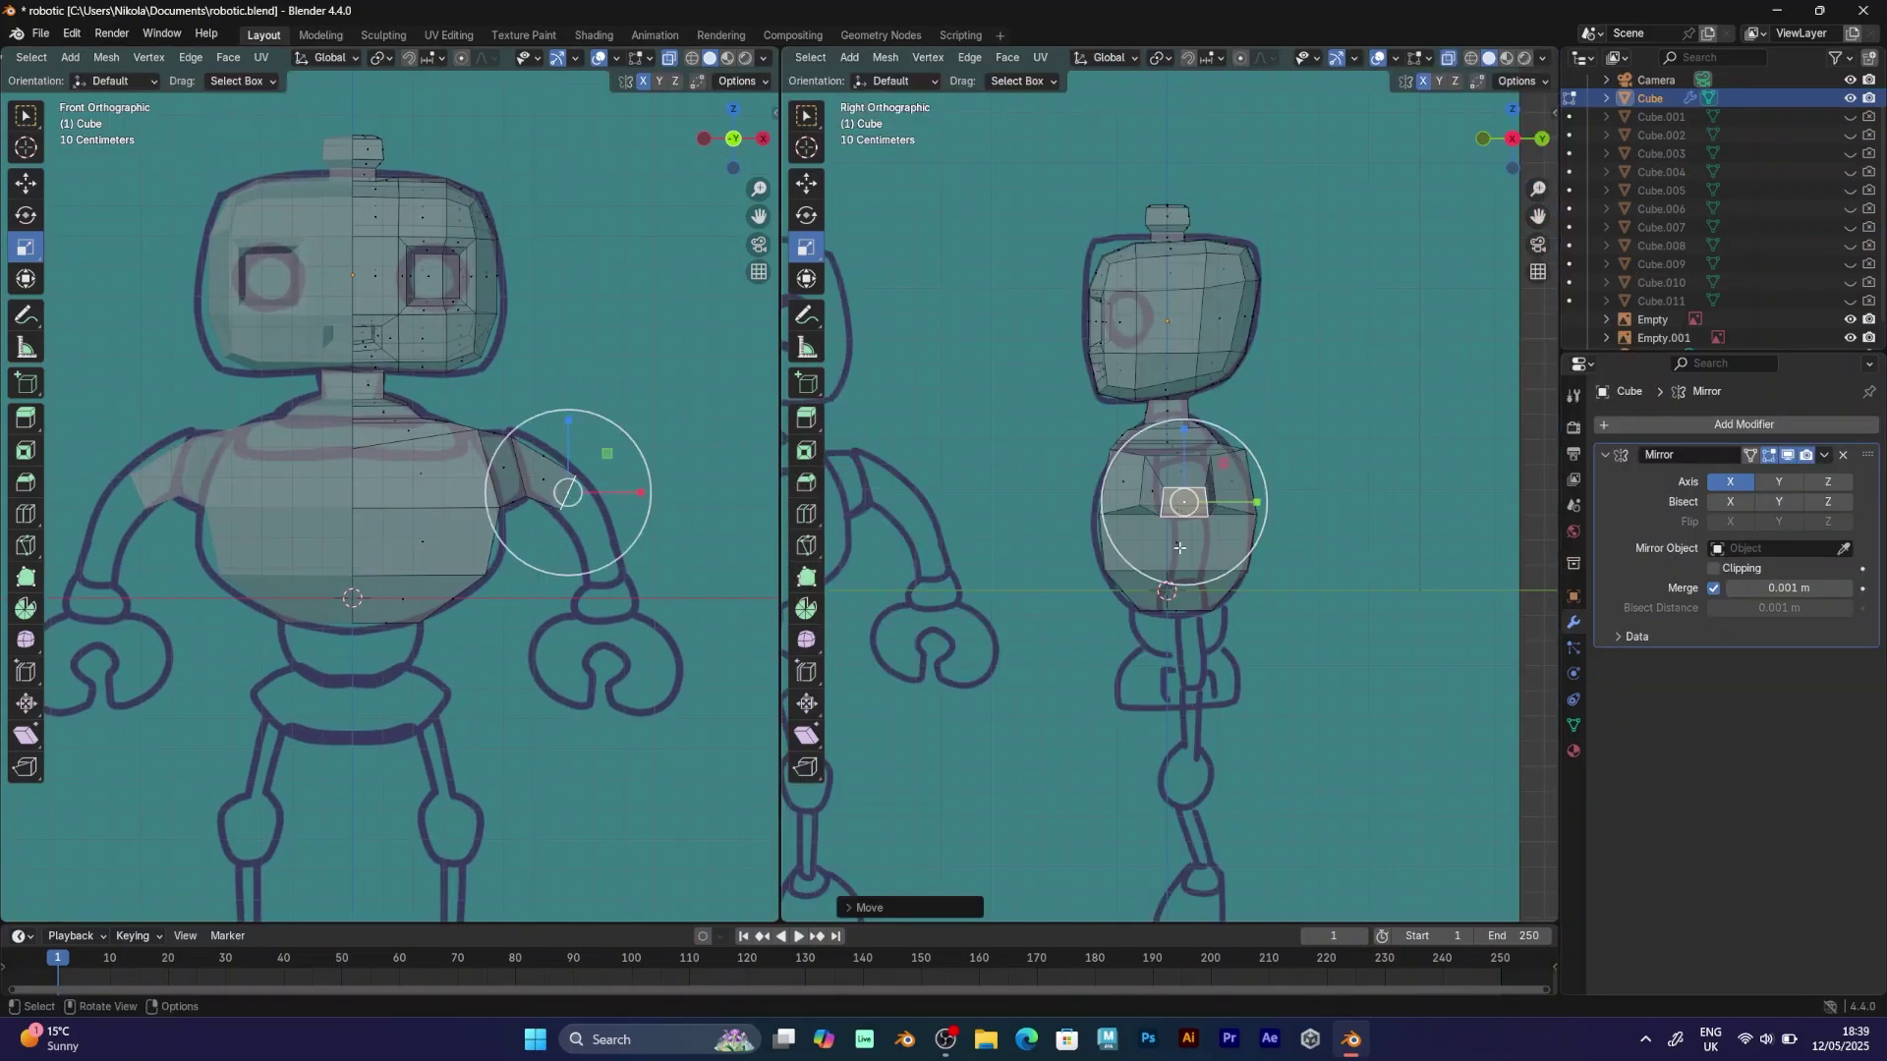
key(r)
click(629, 674)
Extrude the arm down to the wrist, then scale and move its end face to fit the forearm outline.
key(e)
click(668, 708)
key(s)
click(661, 691)
key(g)
click(717, 750)
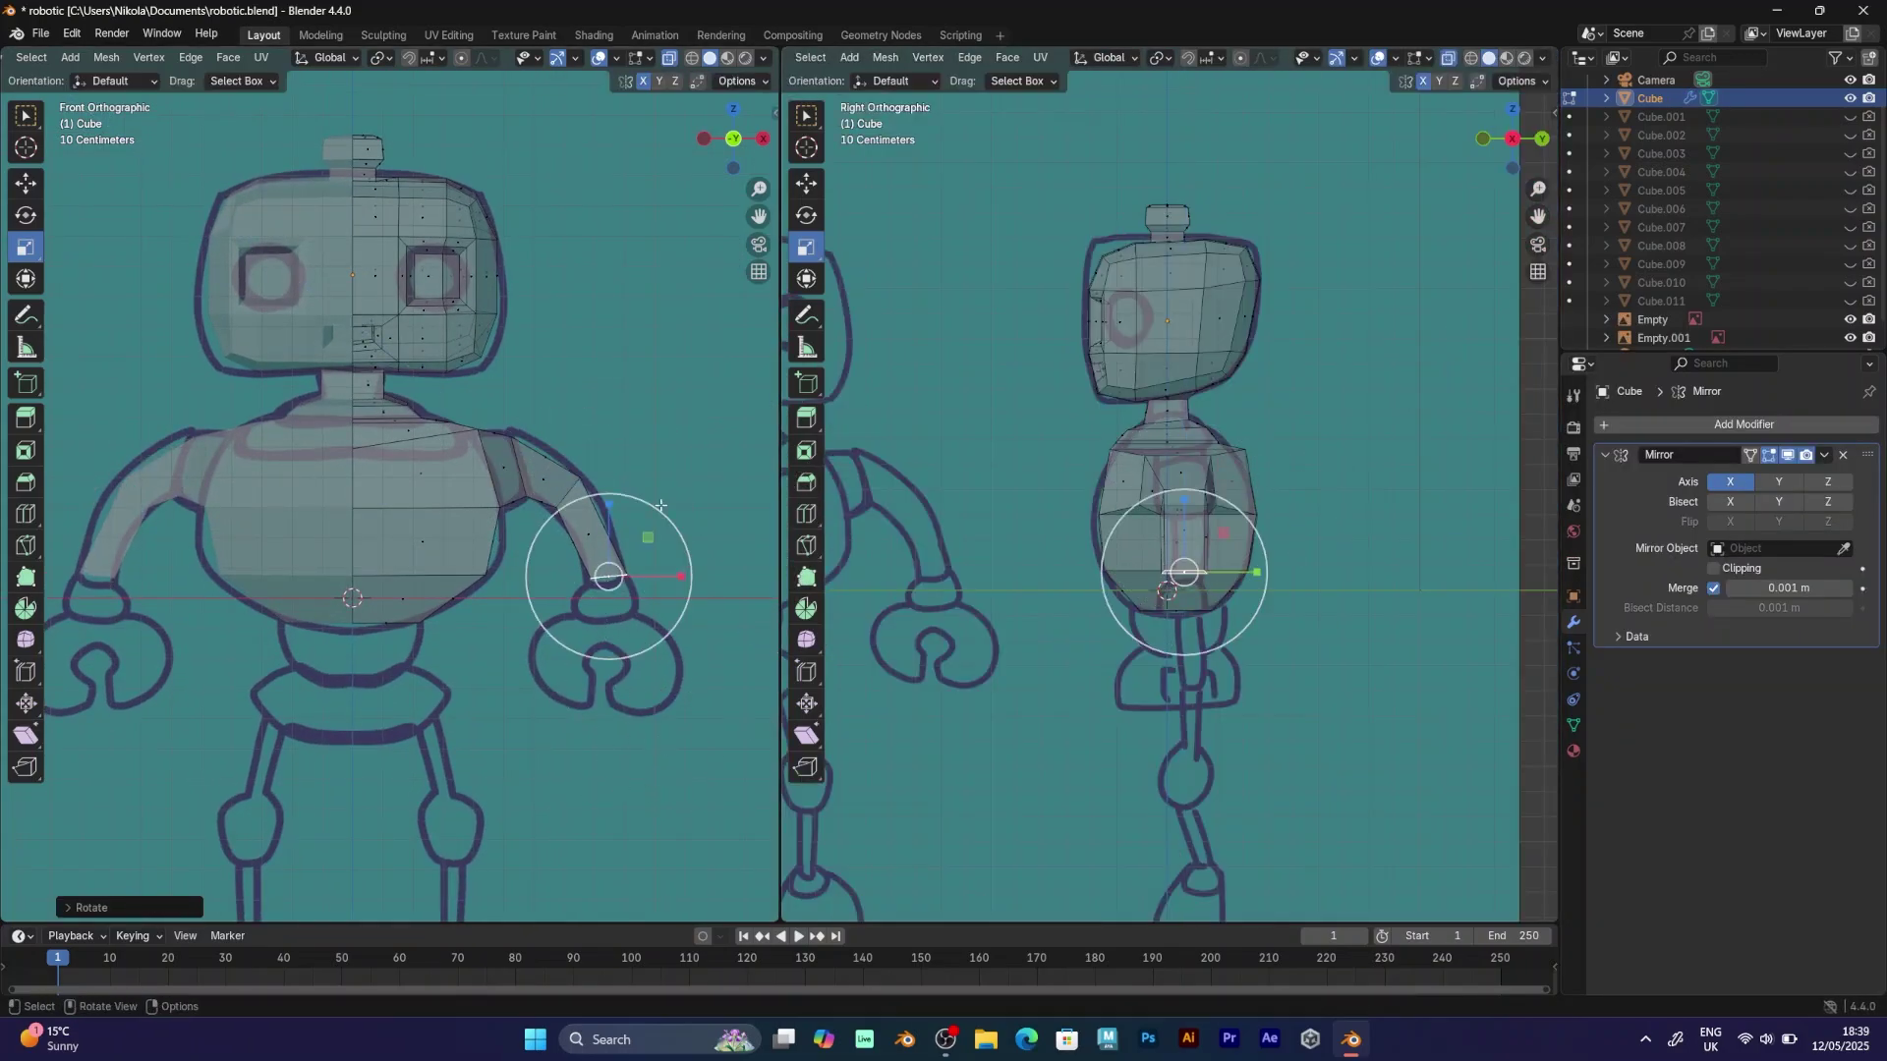
Position the arm's end face in the side view, then extrude and scale it to start the wrist cuff.
key(alt+z)
scroll(489, 445, down, 1)
shift+middle_drag(488, 445, 522, 447)
key(g)
click(1234, 609)
key(e)
key(s)
click(644, 663)
Extrude and scale the wrist's end face into the palm, then move and rotate it to fit the hand outline.
key(alt+z)
drag(565, 596, 656, 616)
key(e)
key(s)
click(775, 641)
scroll(677, 644, up, 7)
key(g)
click(492, 662)
key(r)
key(g)
click(511, 569)
Box-select the hand geometry and narrow it along Y in the side view.
drag(580, 642, 233, 461)
drag(1255, 622, 1223, 622)
click(1229, 621)
key(s)
right_click(1246, 622)
Extrude and scale the palm's two side faces to start the claw fingers, then rotate the outer finger's end face.
middle_drag(668, 580, 513, 527)
scroll(513, 526, down, 3)
key(KP_1)
scroll(391, 482, up, 2)
click(503, 533)
shift+click(306, 533)
key(e)
key(s)
click(623, 552)
click(612, 544)
key(r)
click(608, 678)
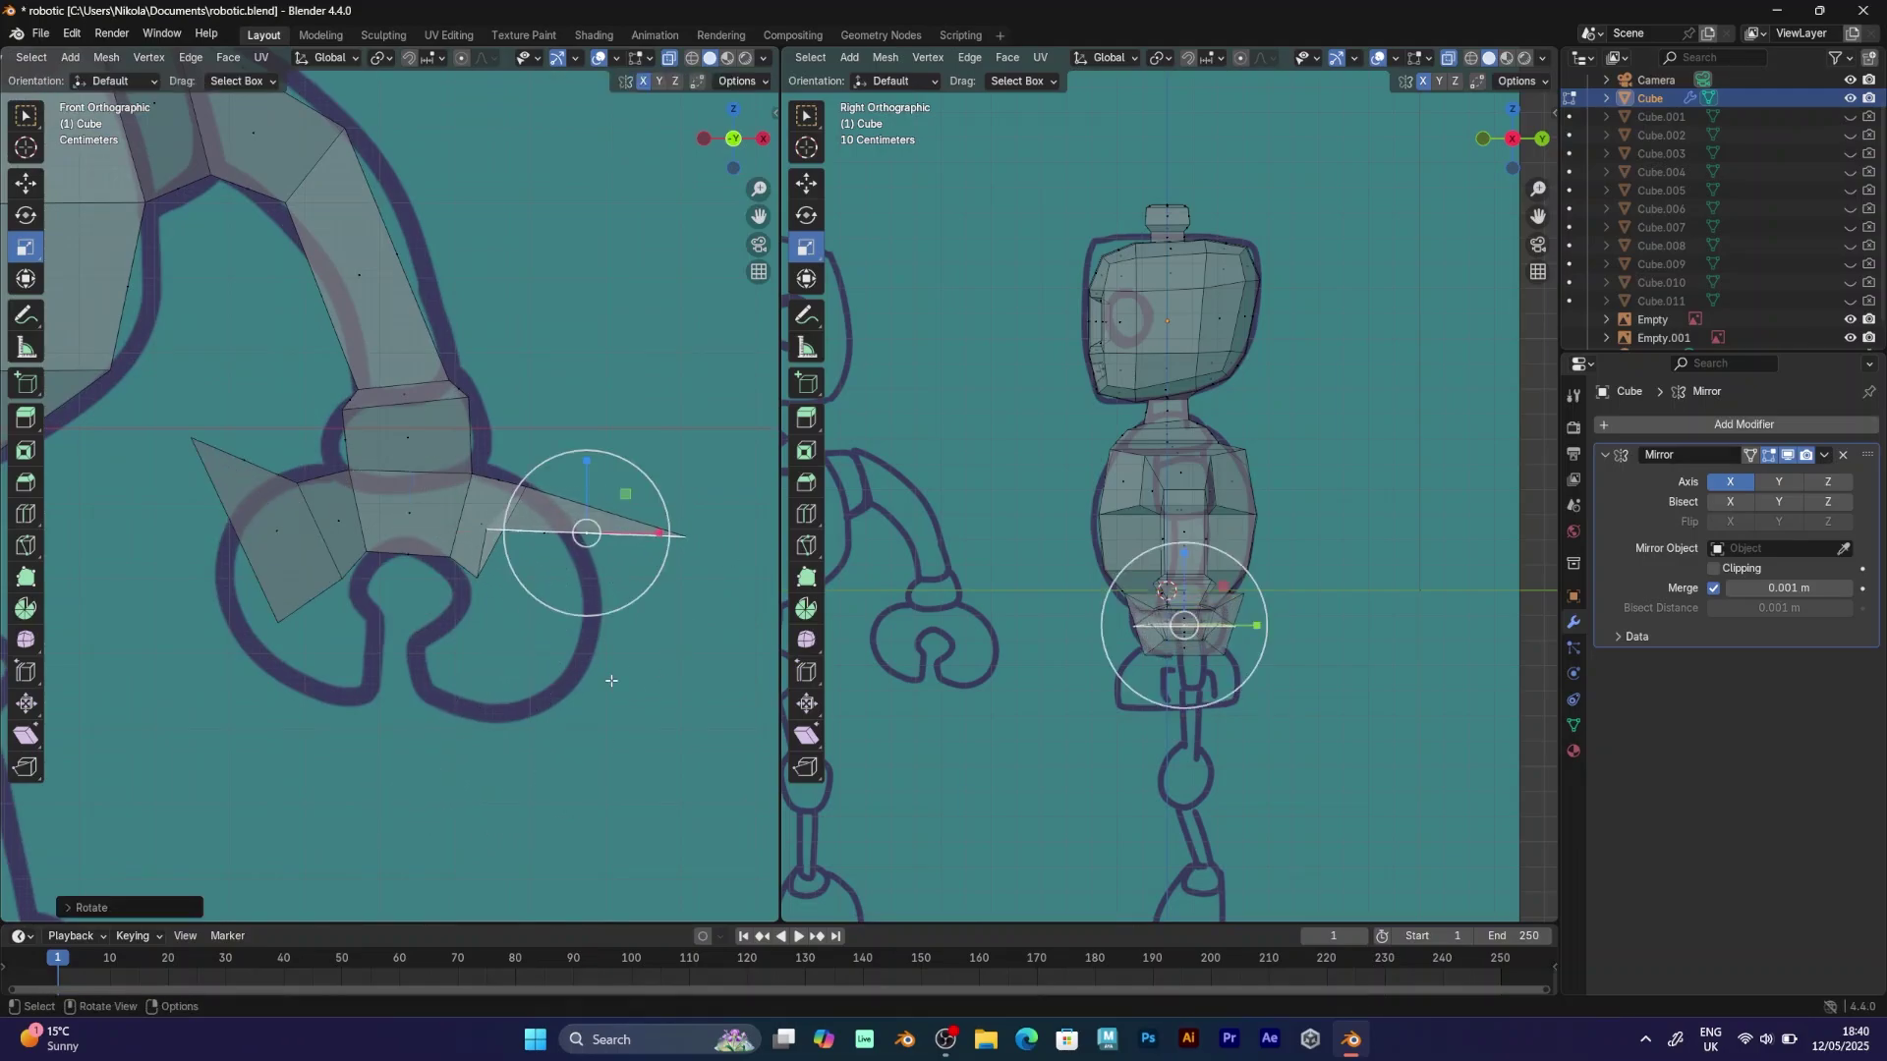
Move, scale and rotate the outer finger's end face to follow the claw outline.
key(g)
click(565, 762)
key(s)
click(607, 703)
key(g)
click(624, 712)
key(r)
click(709, 739)
Rotate, scale and move the inner finger's end face to follow the claw outline.
click(235, 531)
key(r)
click(432, 339)
key(s)
click(506, 592)
key(s)
click(481, 590)
key(g)
click(496, 596)
Add one loop cut across each of the two claw fingers.
key(ctrl+r)
double_click(261, 552)
key(ctrl+r)
click(557, 570)
click(346, 367)
Move the outer corner vertices of both fingers outward in vertex selection mode to round them to the claw outline.
scroll(186, 61, up, 6)
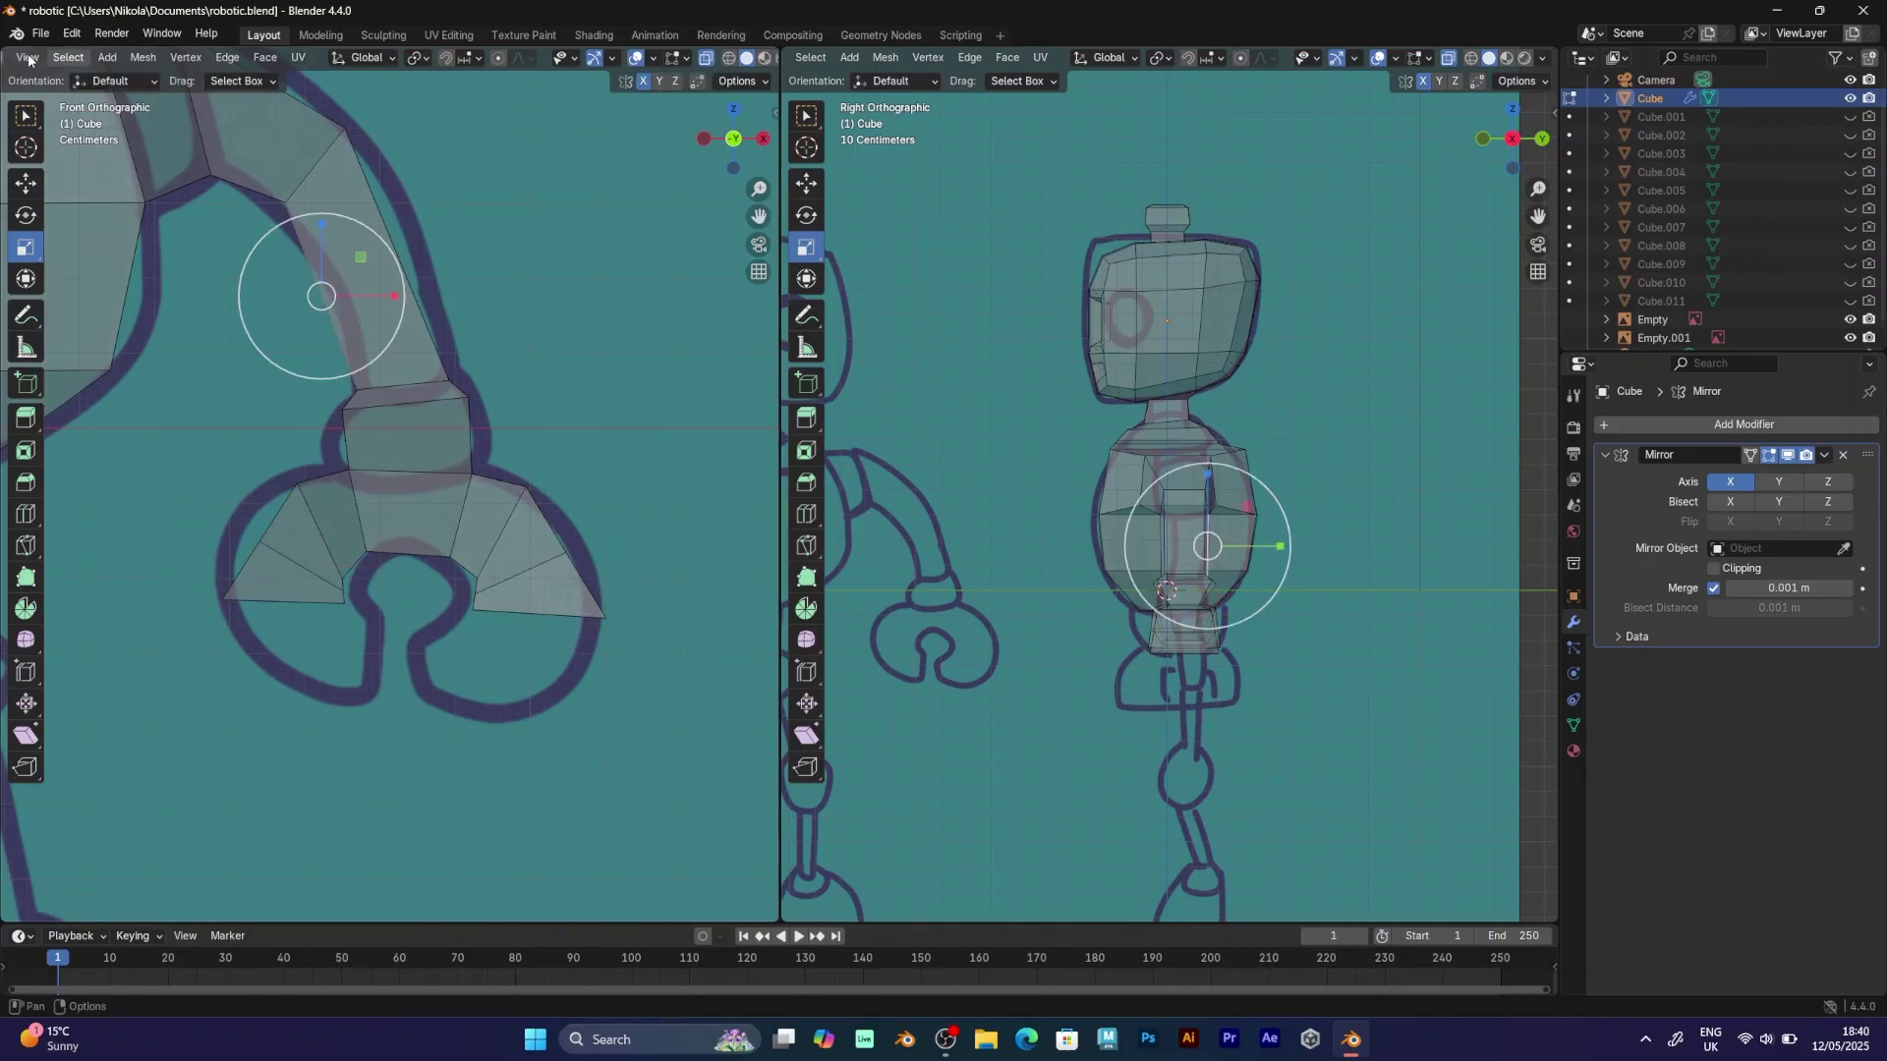
click(143, 58)
drag(193, 498, 285, 568)
key(g)
click(380, 603)
drag(543, 524, 596, 577)
key(g)
click(602, 567)
Extrude the end faces of both claw fingers downward, then scale and move them to follow the claw outline.
click(179, 58)
click(284, 600)
shift+click(542, 616)
key(e)
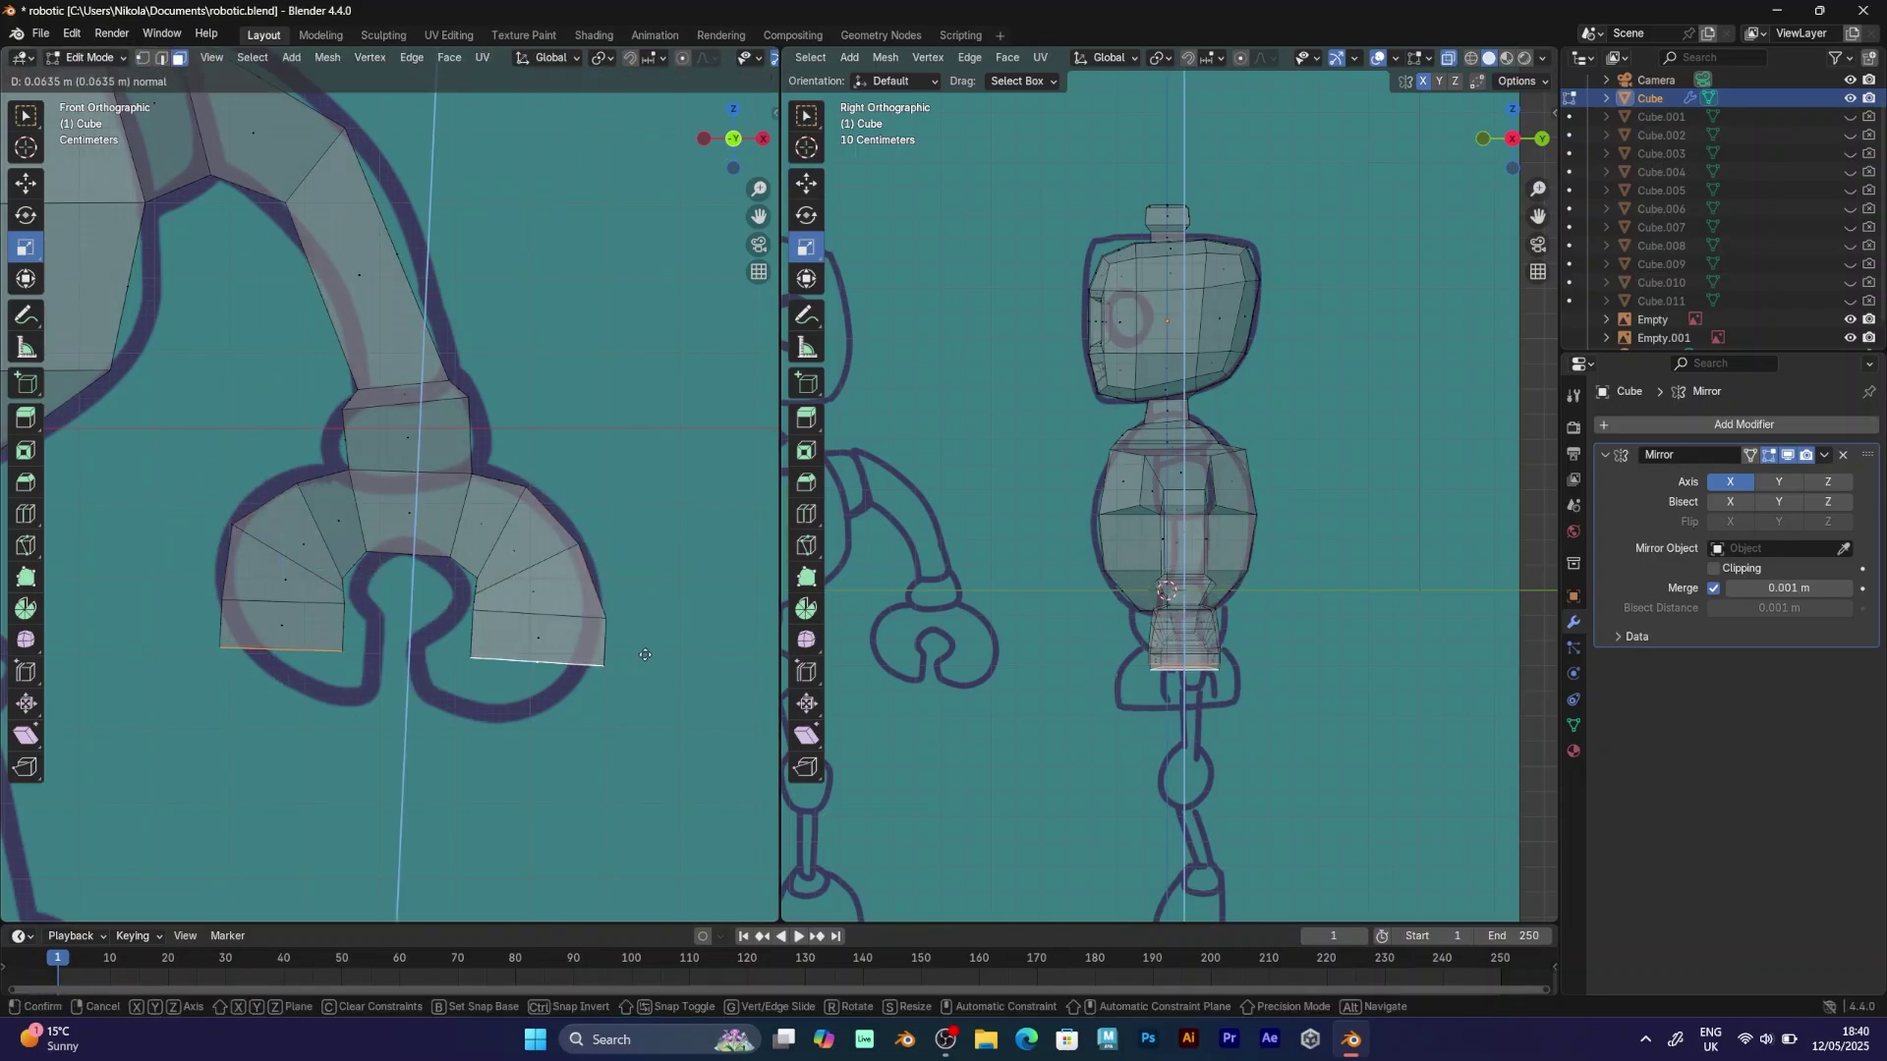
click(629, 676)
key(s)
click(619, 674)
key(g)
click(637, 702)
key(s)
click(617, 696)
Extrude and scale the inner side faces at both finger ends to form the inward-pointing claw tips.
click(359, 639)
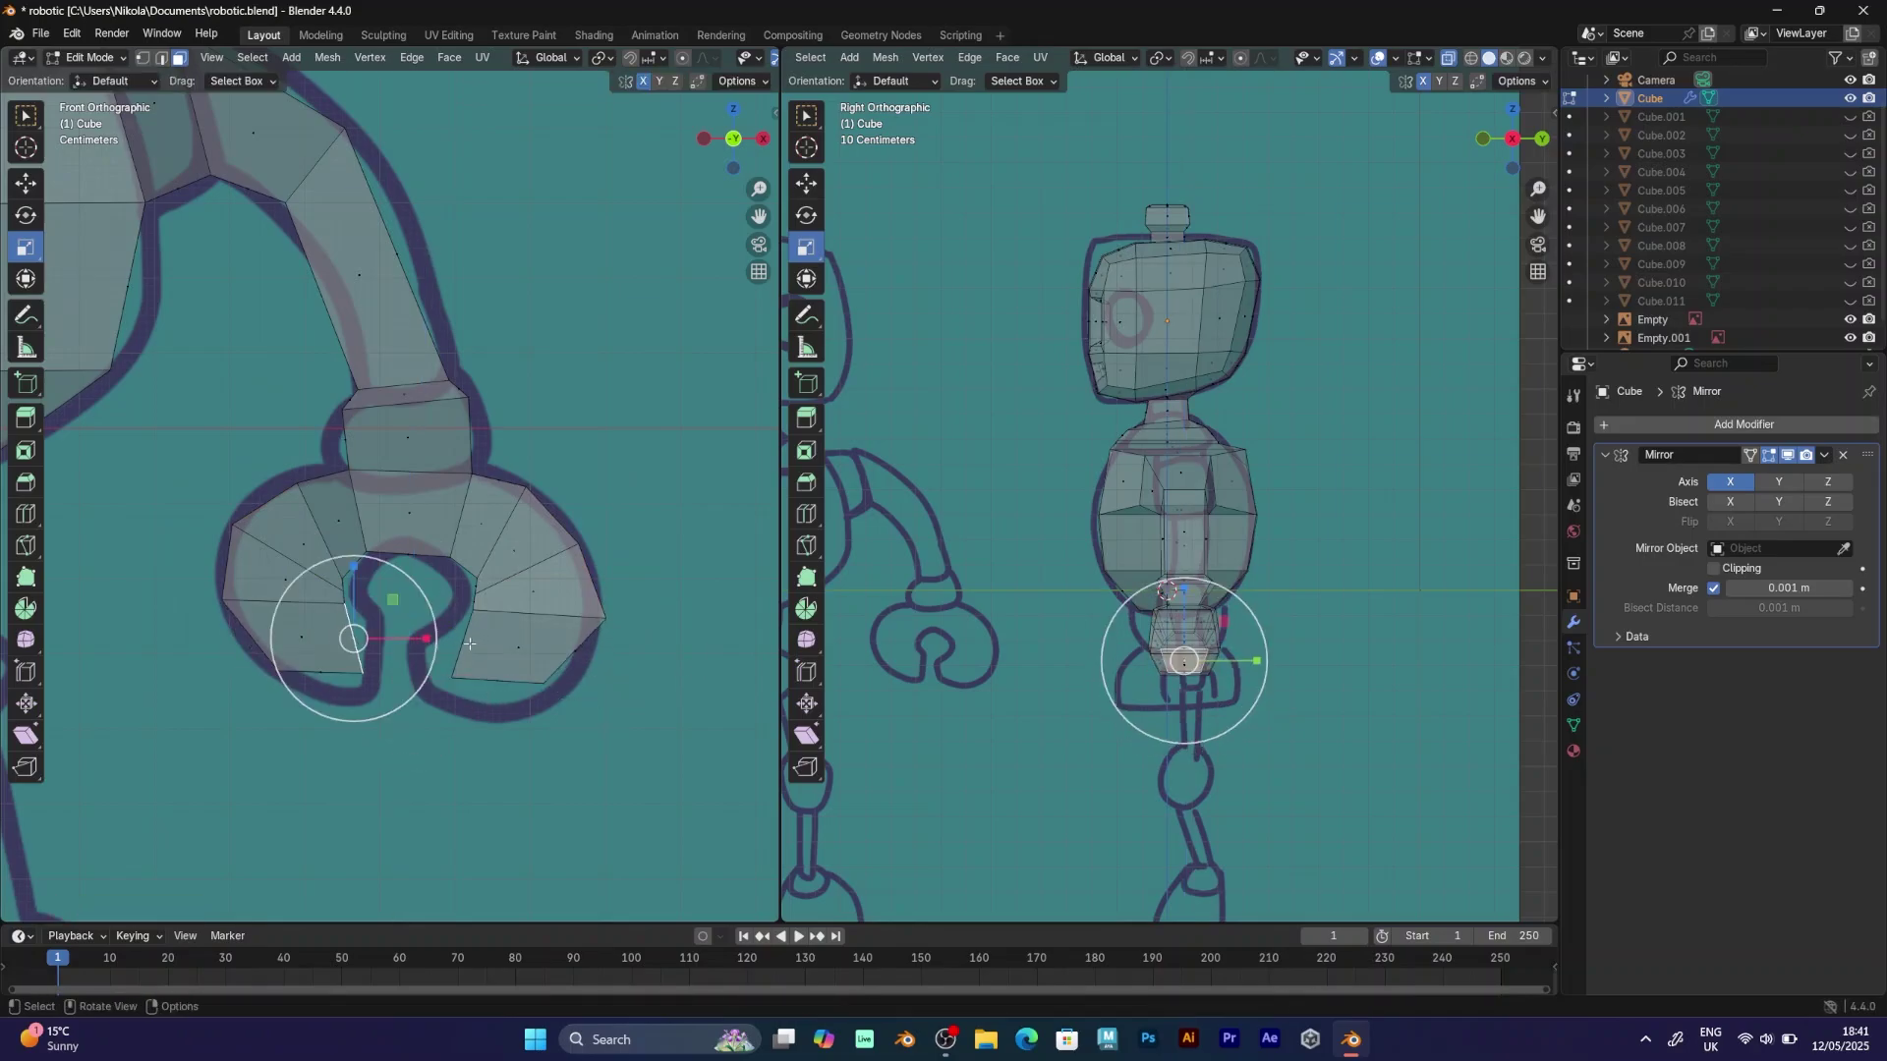
shift+click(466, 645)
key(e)
key(s)
click(552, 645)
scroll(552, 644, down, 9)
middle_drag(552, 643, 491, 531)
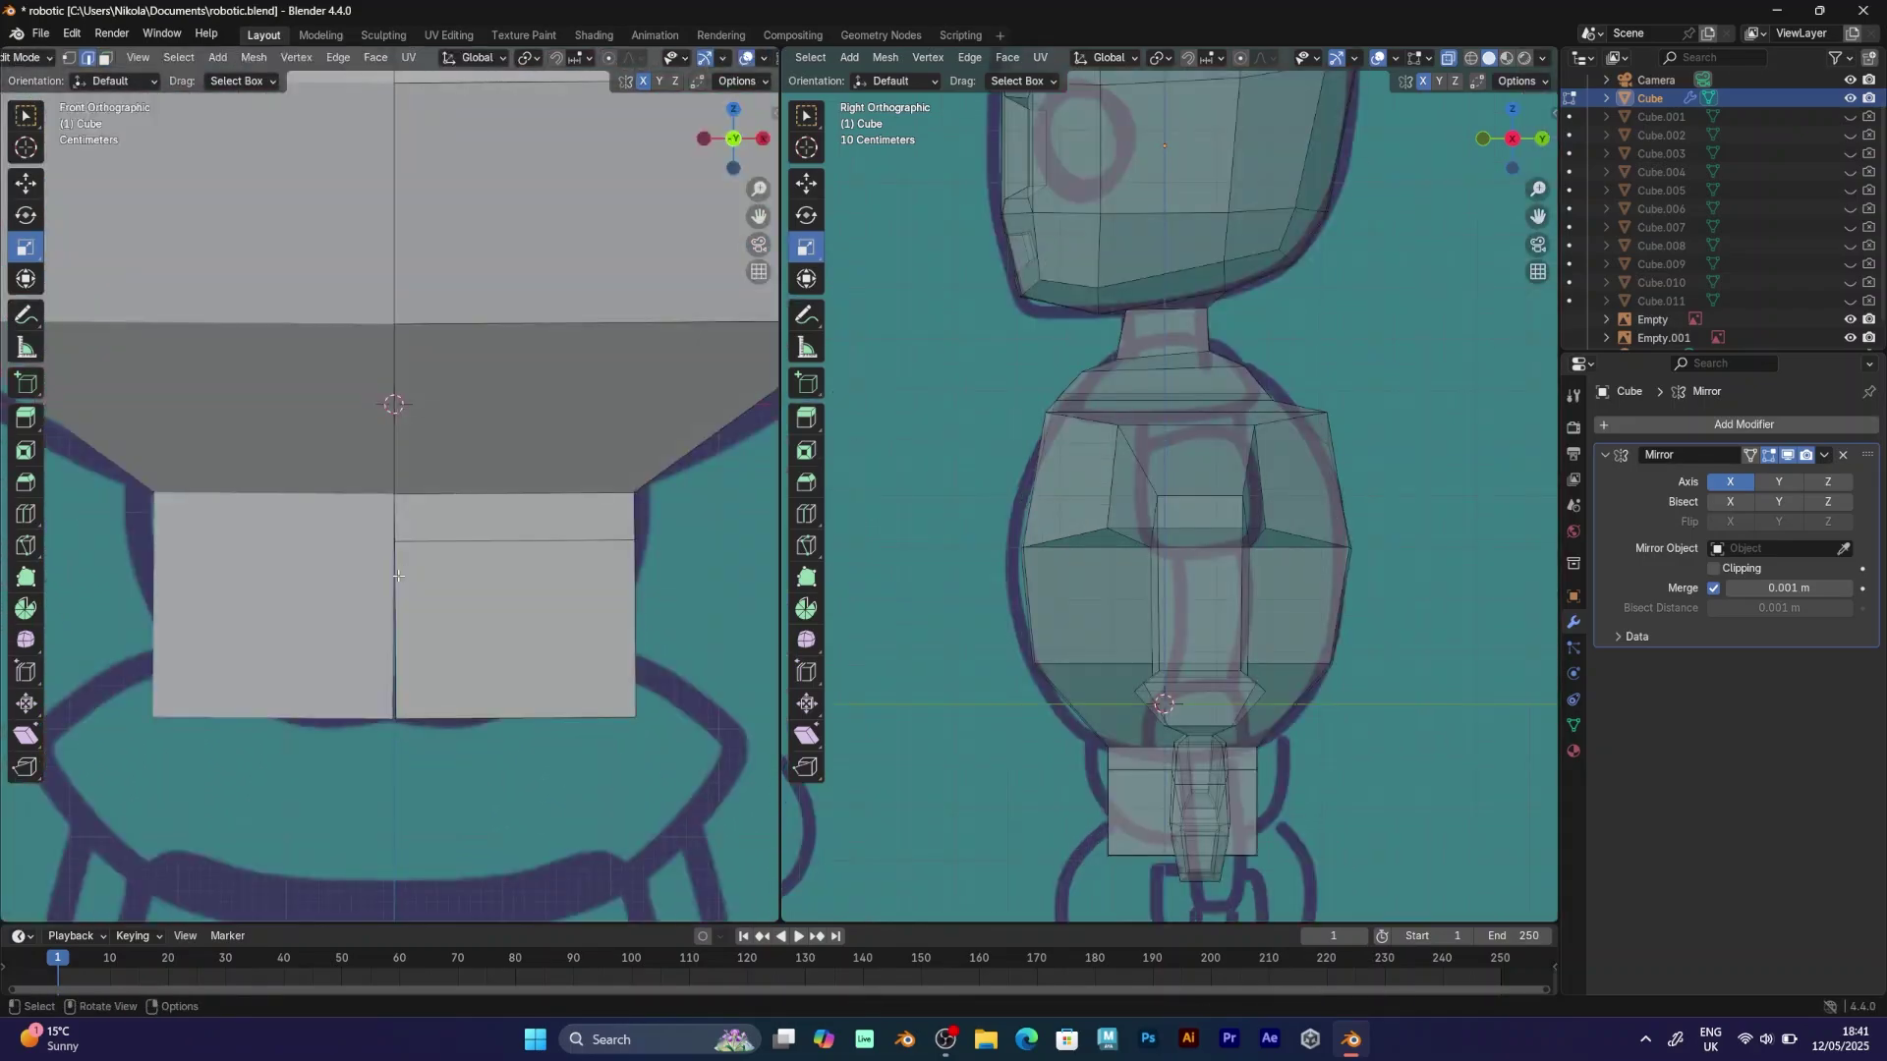
Select the open centre seam edge on the waist's front and set its X location to 0.
click(405, 617)
scroll(445, 570, up, 4)
shift+middle_drag(439, 726, 535, 405)
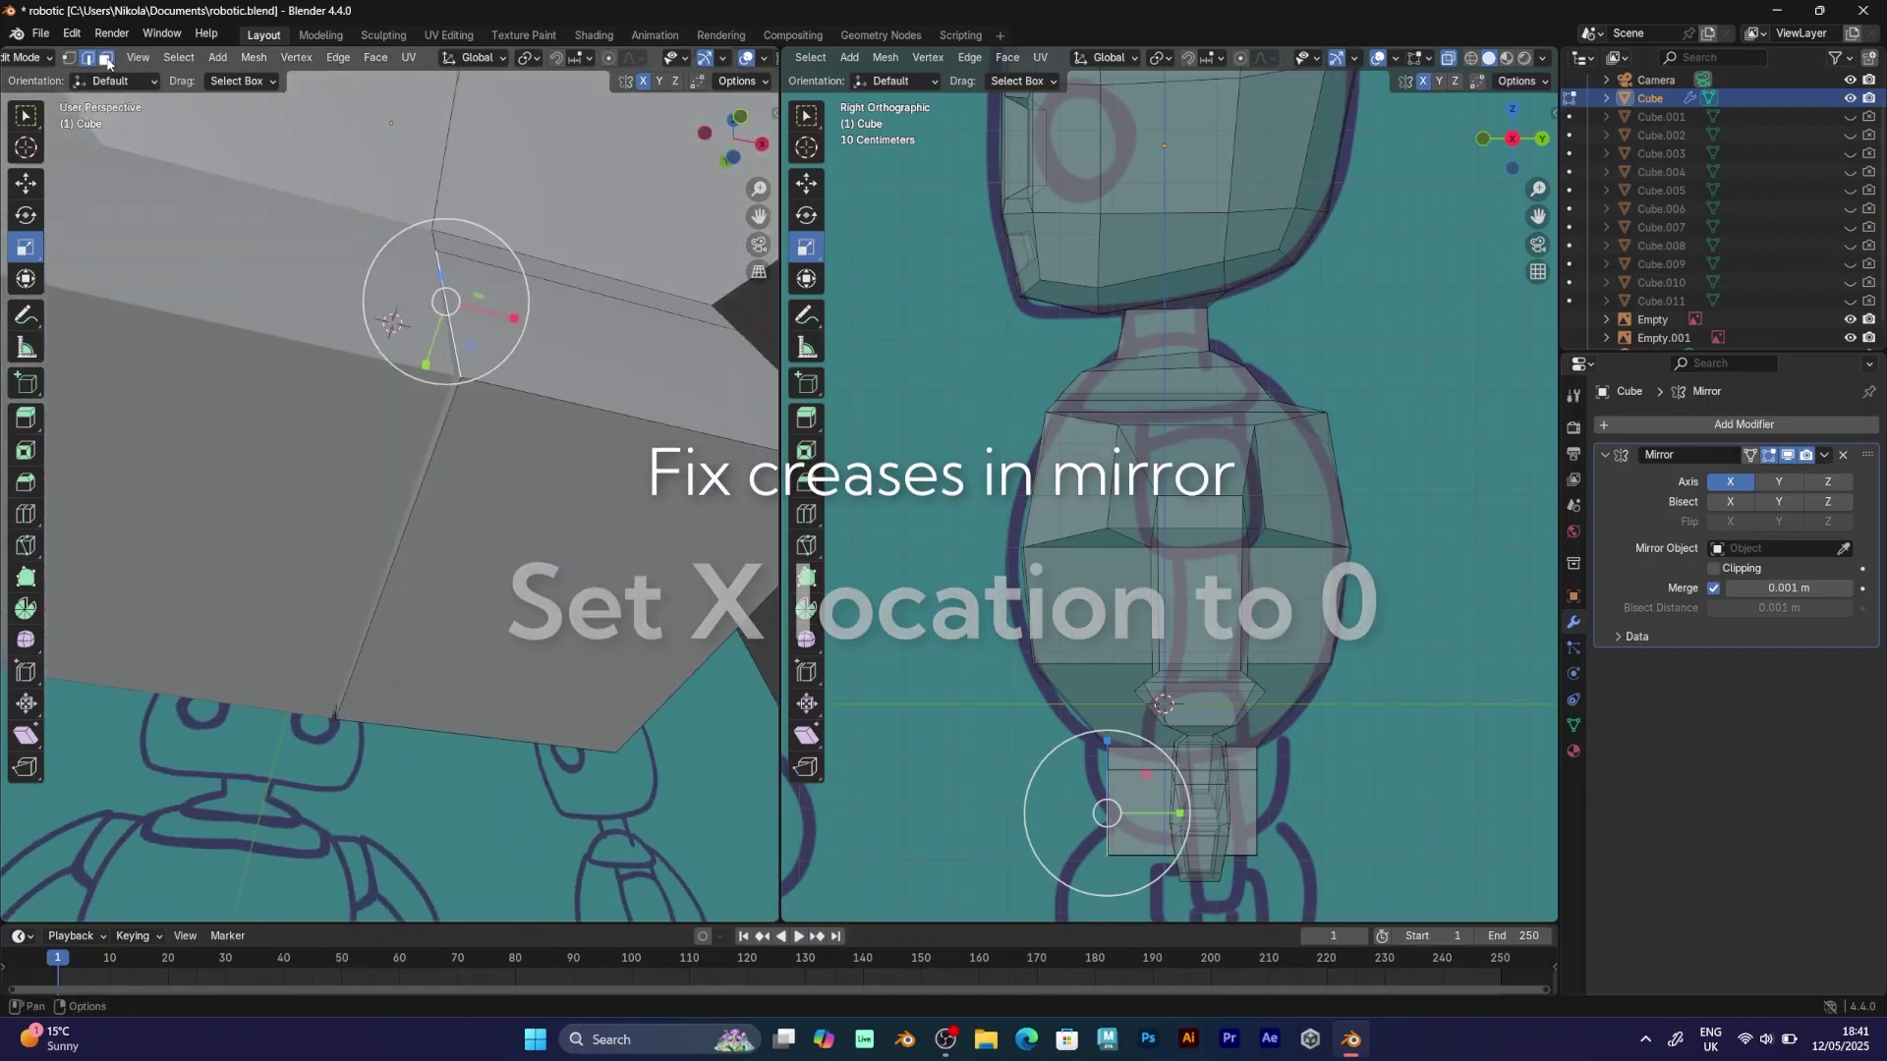
key(3)
middle_drag(419, 258, 408, 283)
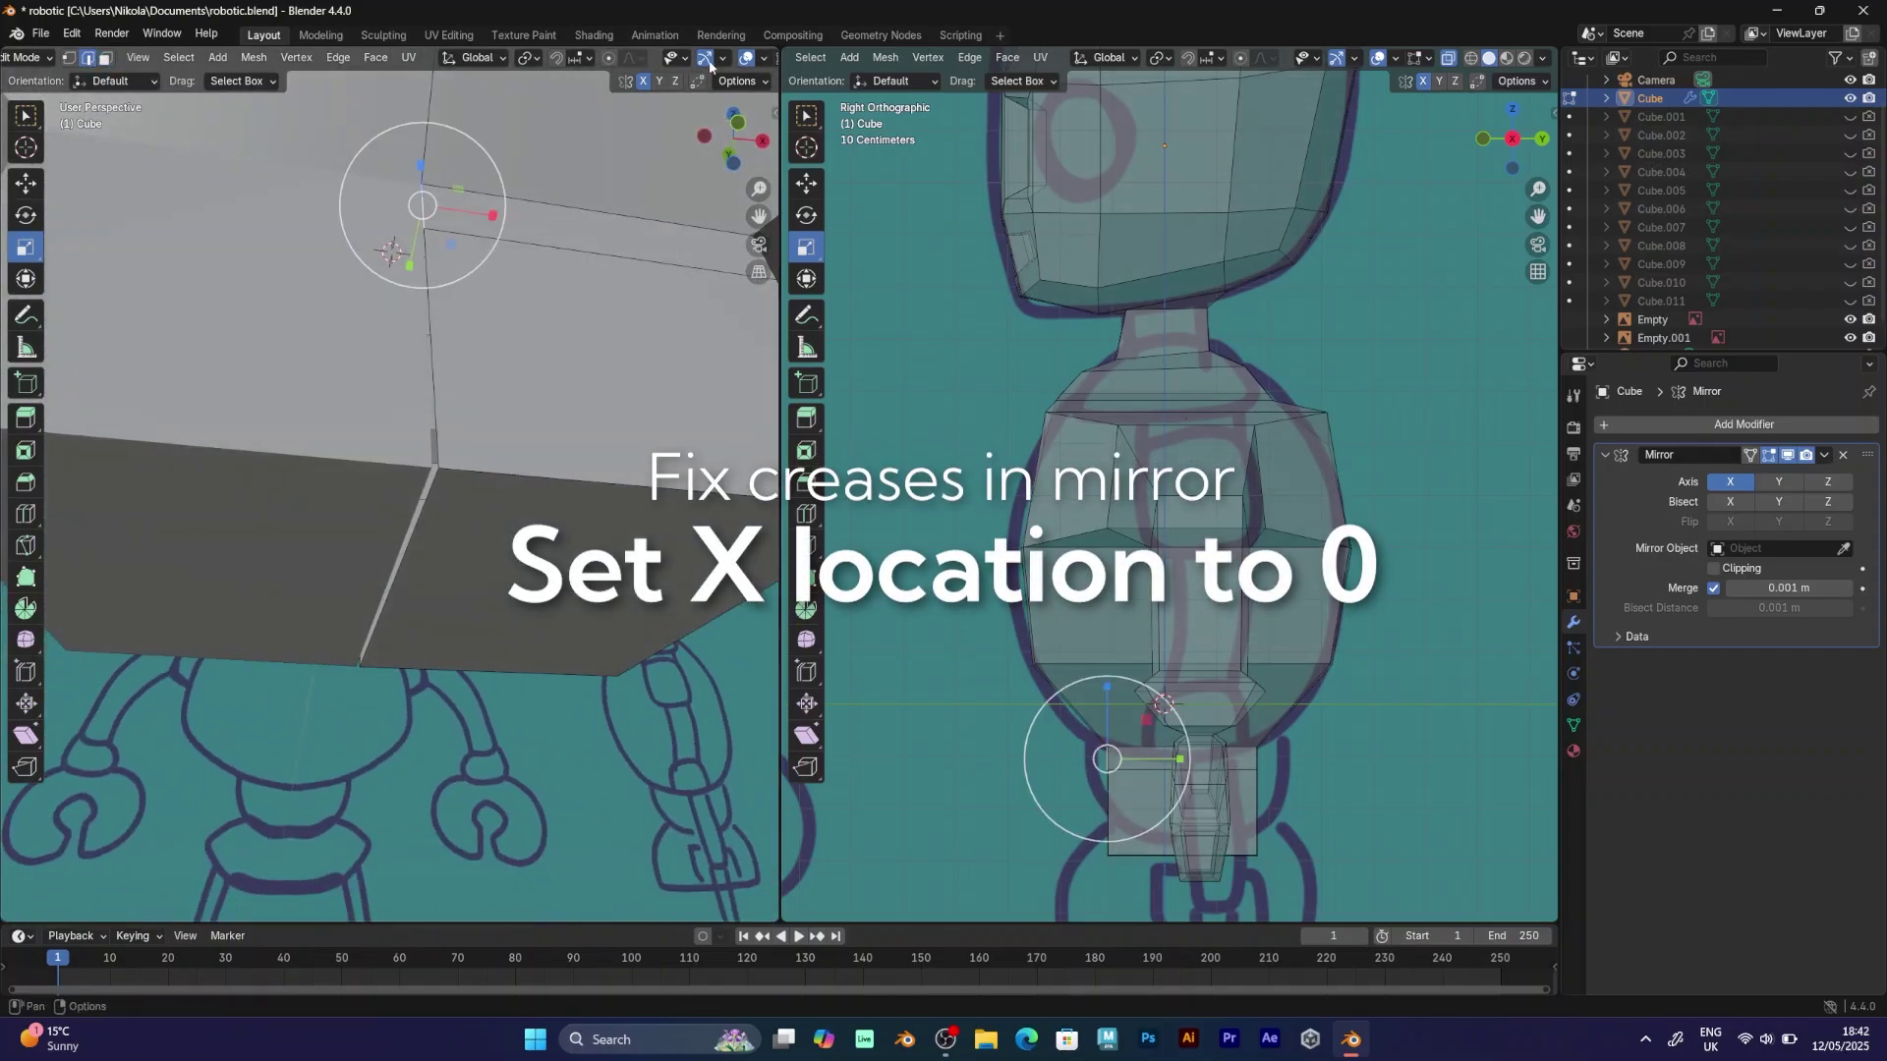
drag(776, 115, 599, 149)
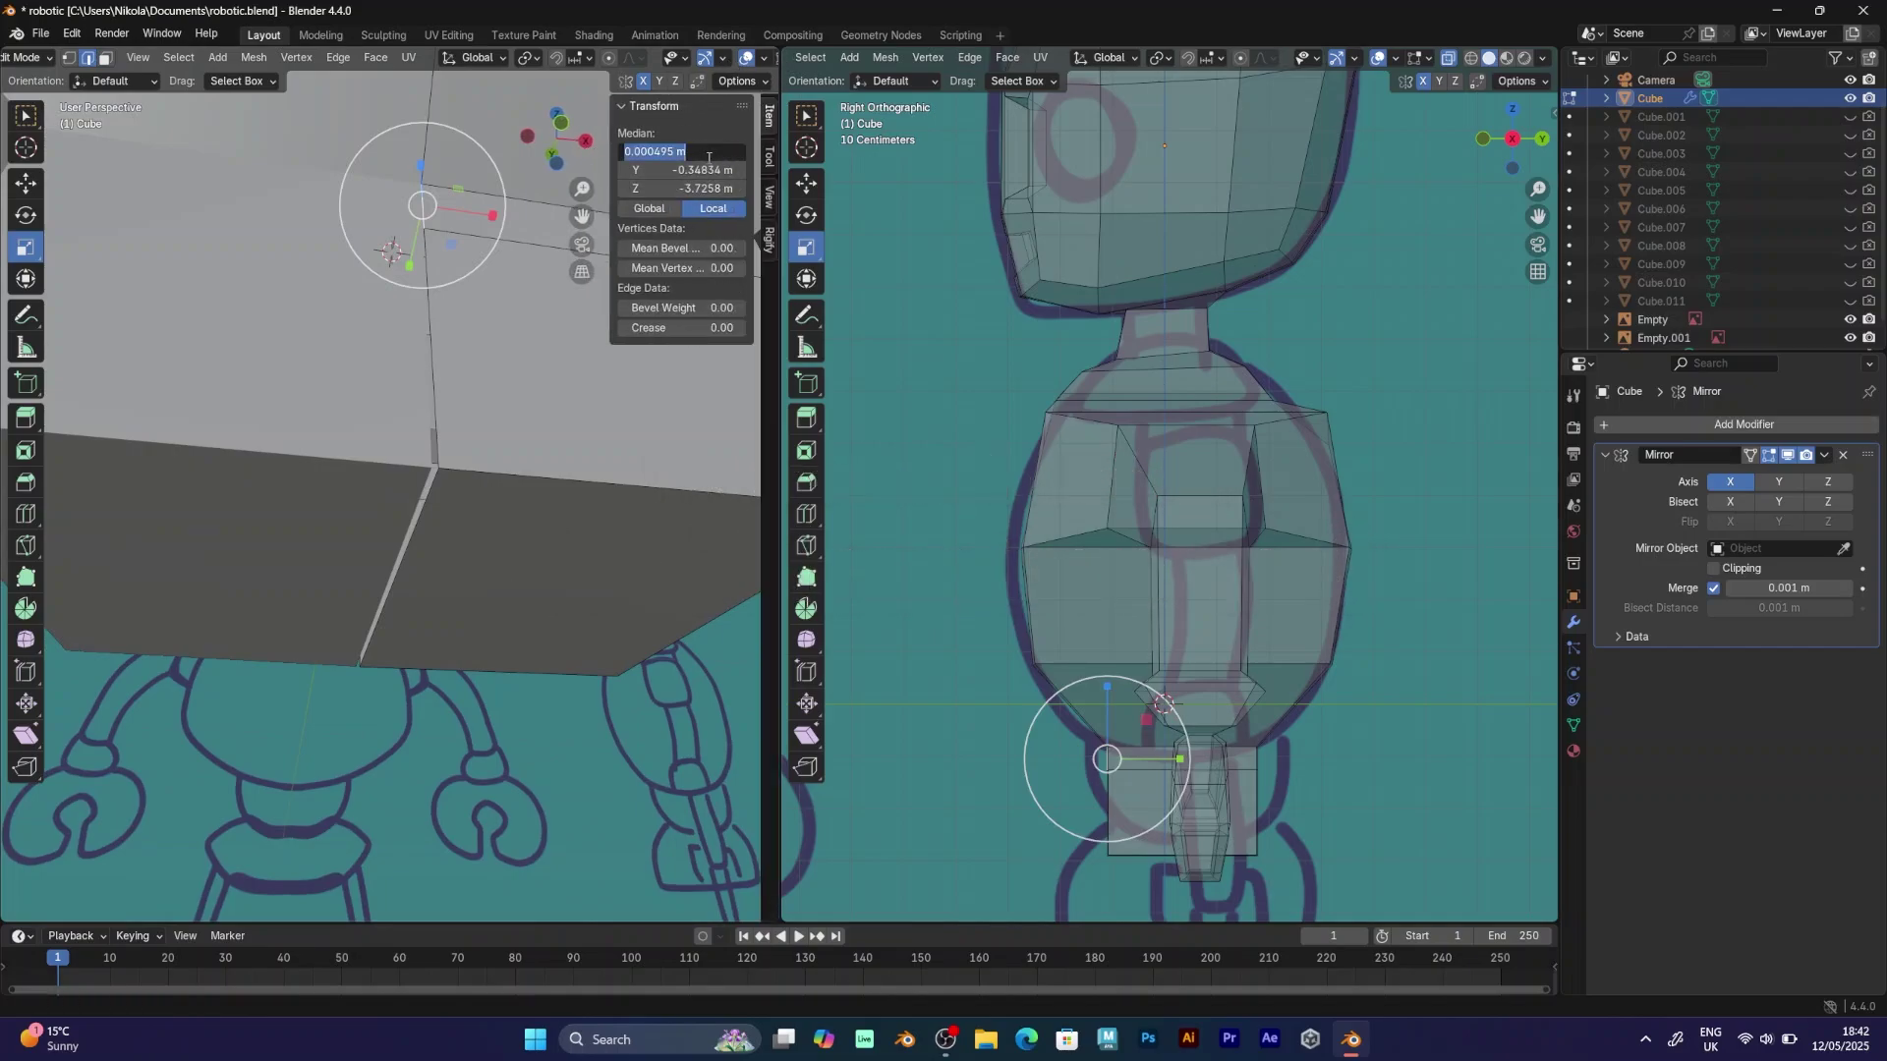
Set the X location of the remaining centre seam edges on the waist's front and underside to 0.
click(423, 256)
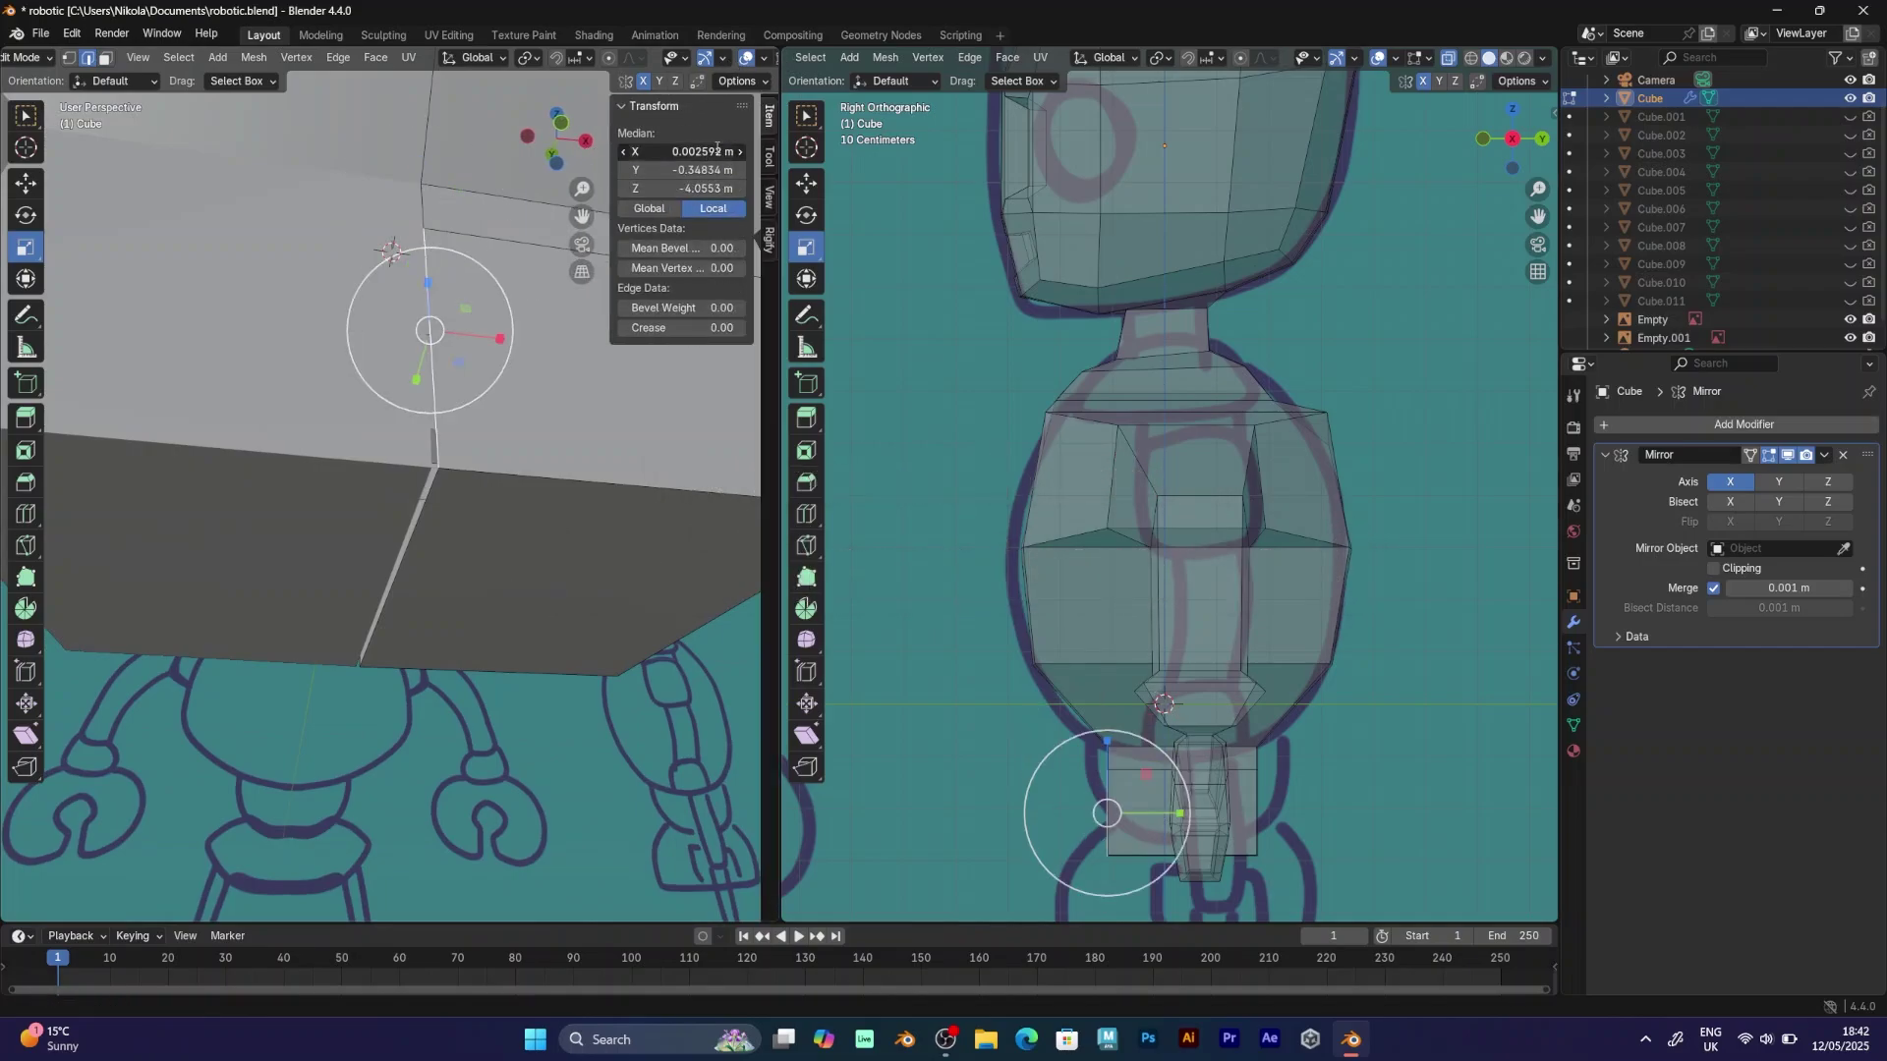
key(Return)
click(429, 483)
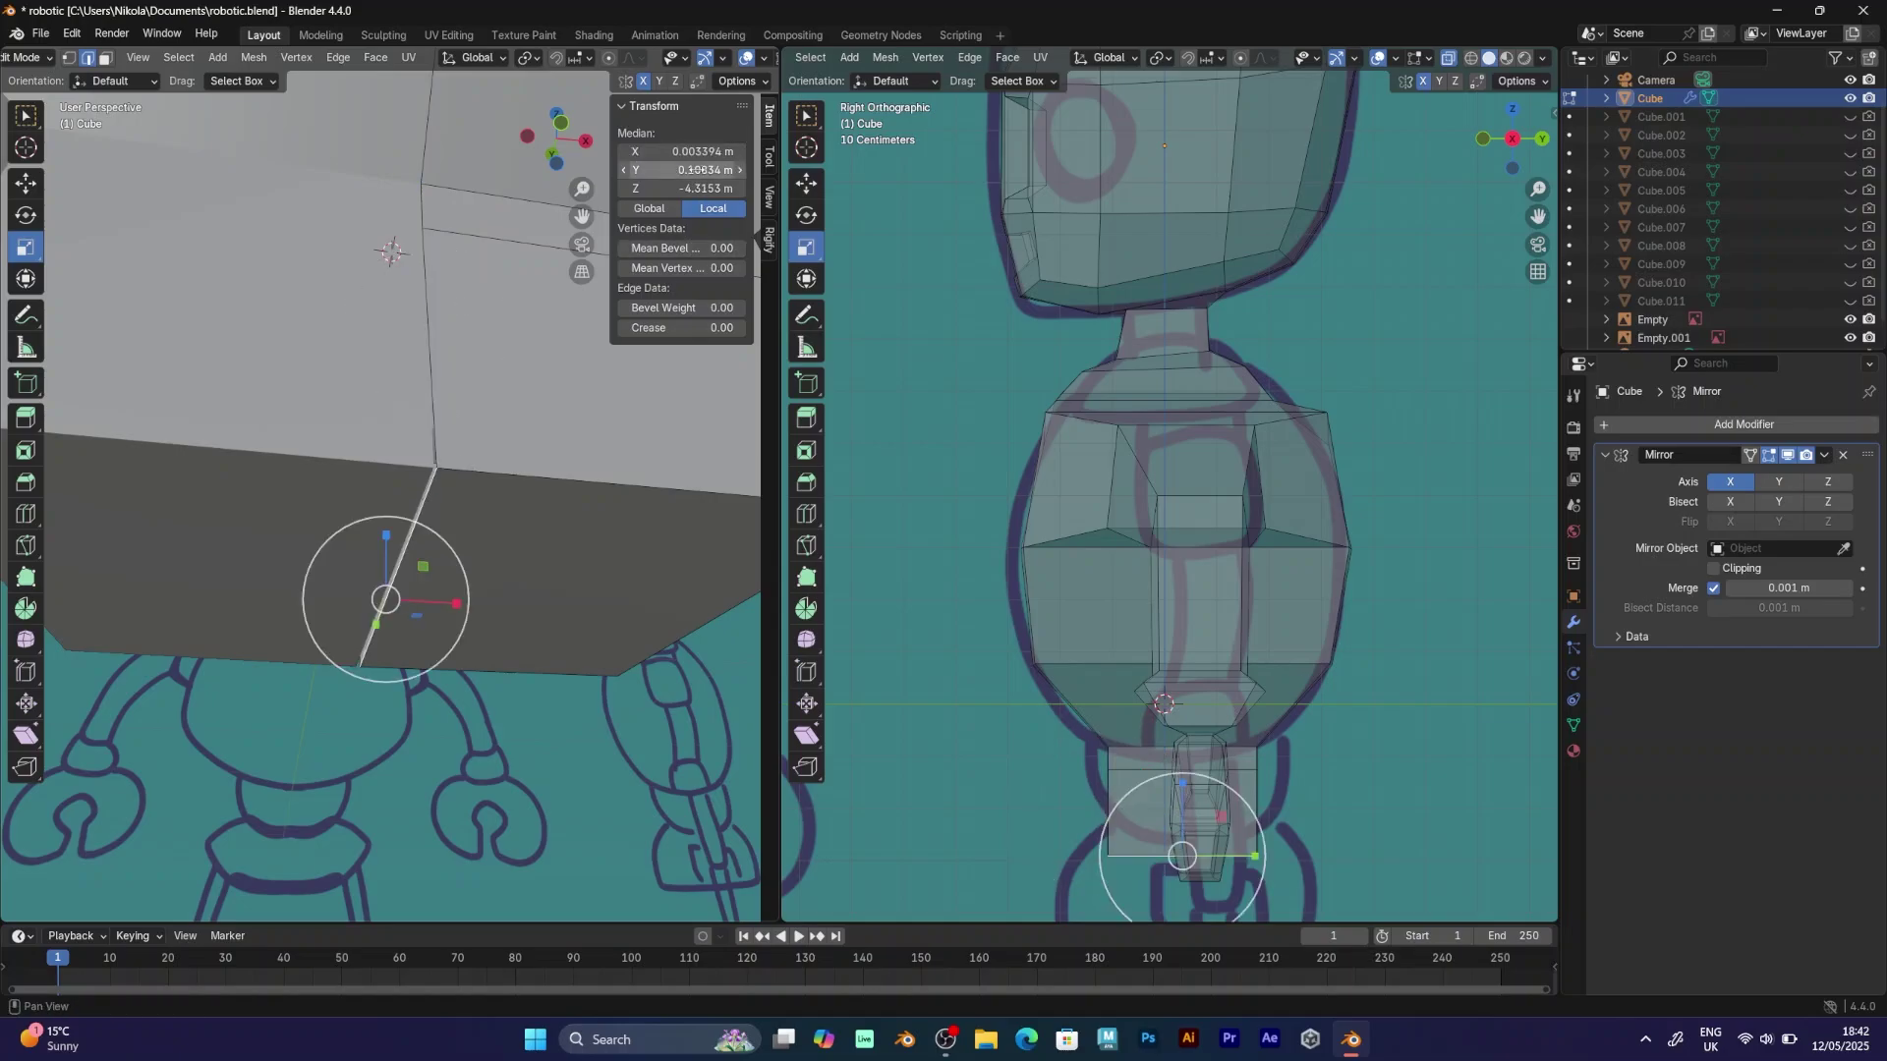
text(0)
key(Return)
Move the waist's bottom face down to the base of the hip outline and add horizontal loop cuts across the block.
middle_drag(442, 256, 457, 438)
click(496, 404)
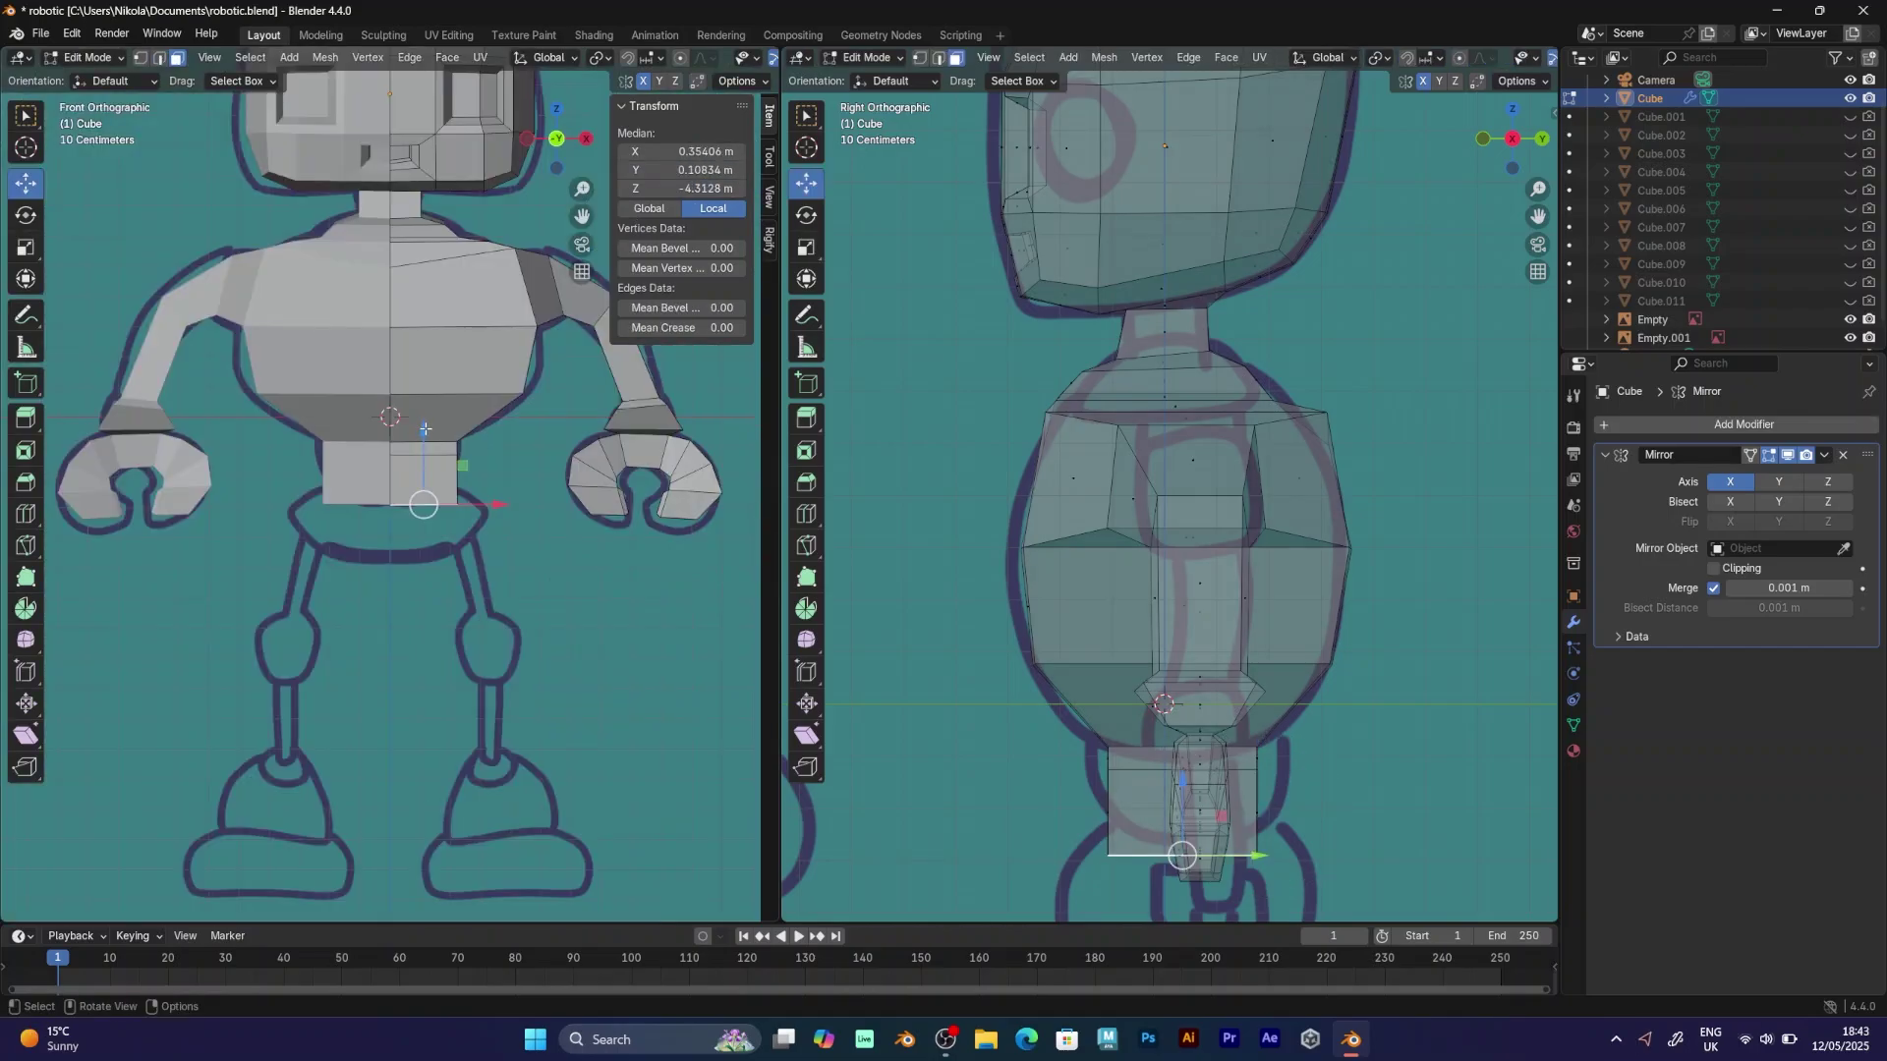
drag(425, 429, 423, 482)
key(ctrl+r)
click(375, 495)
click(377, 482)
key(ctrl+r)
click(381, 517)
click(382, 517)
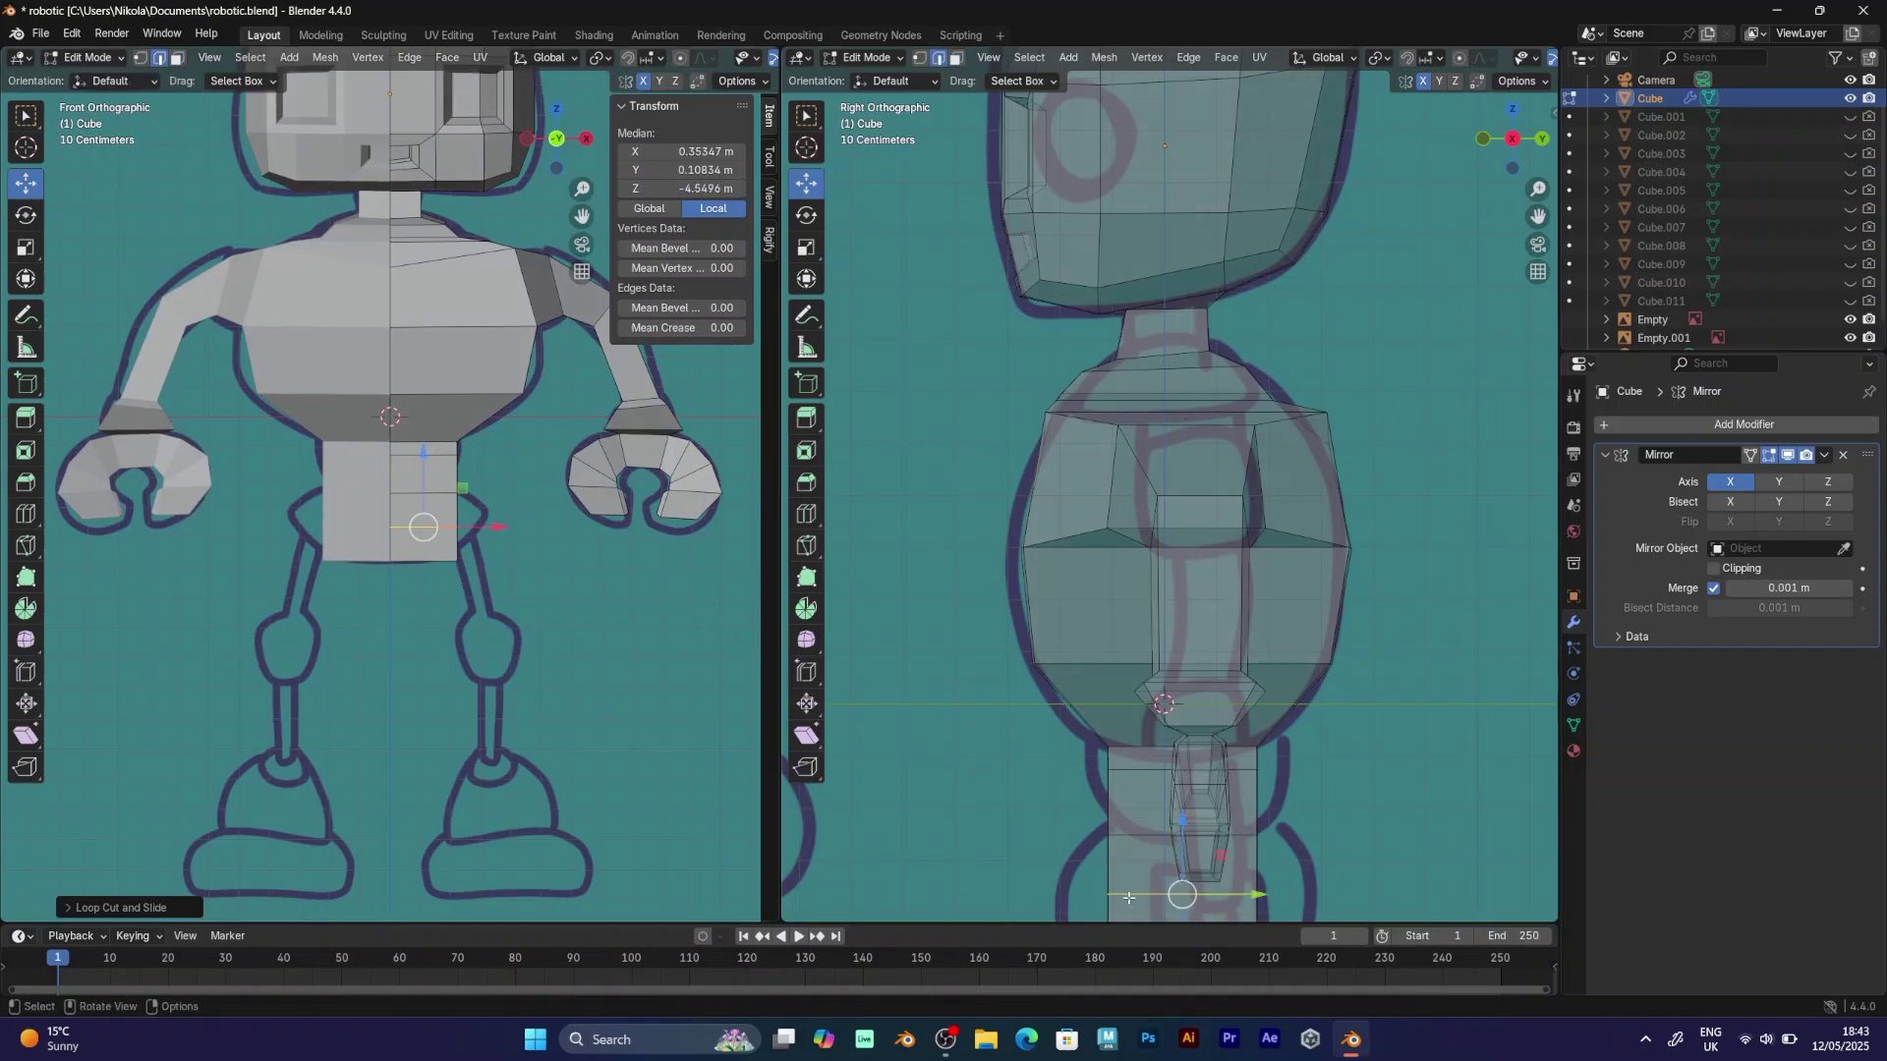
Move the outer edge of the lower loop outward and up to the corner of the hip outline.
click(1123, 892)
key(g)
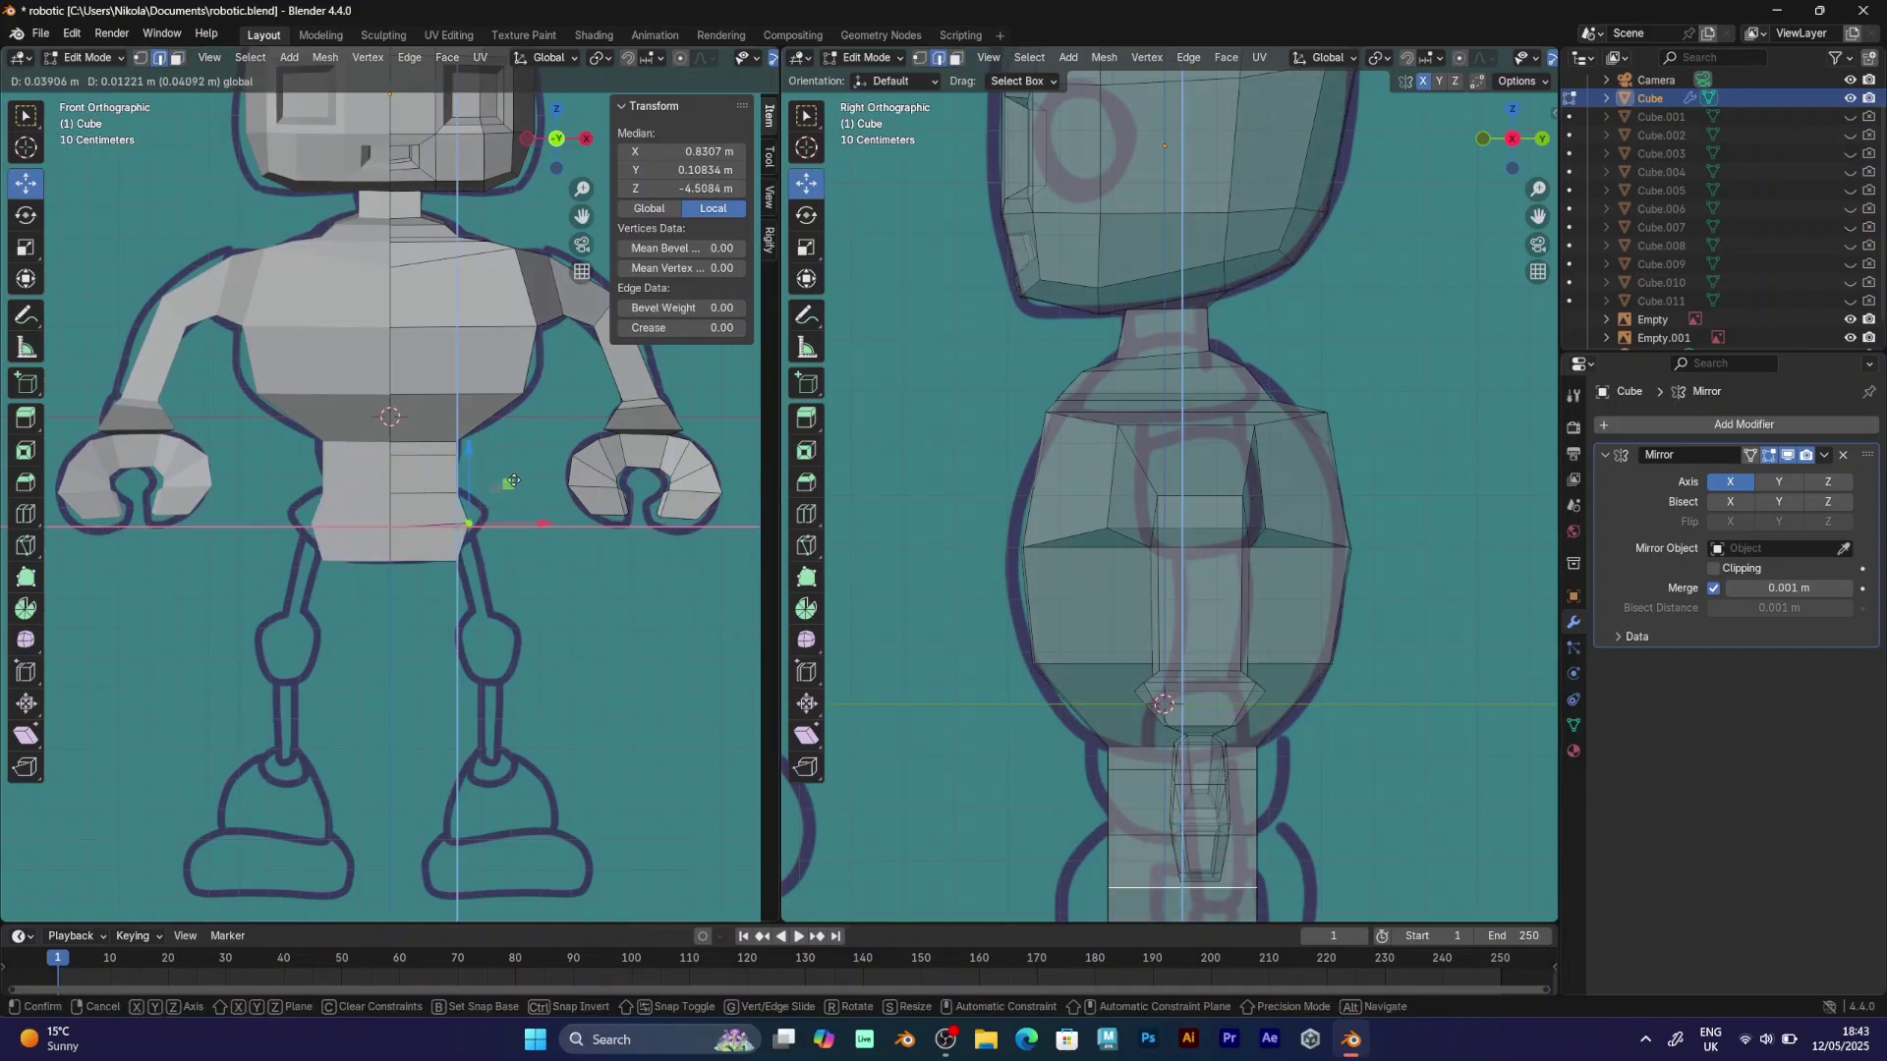
click(598, 500)
scroll(1161, 672, down, 1)
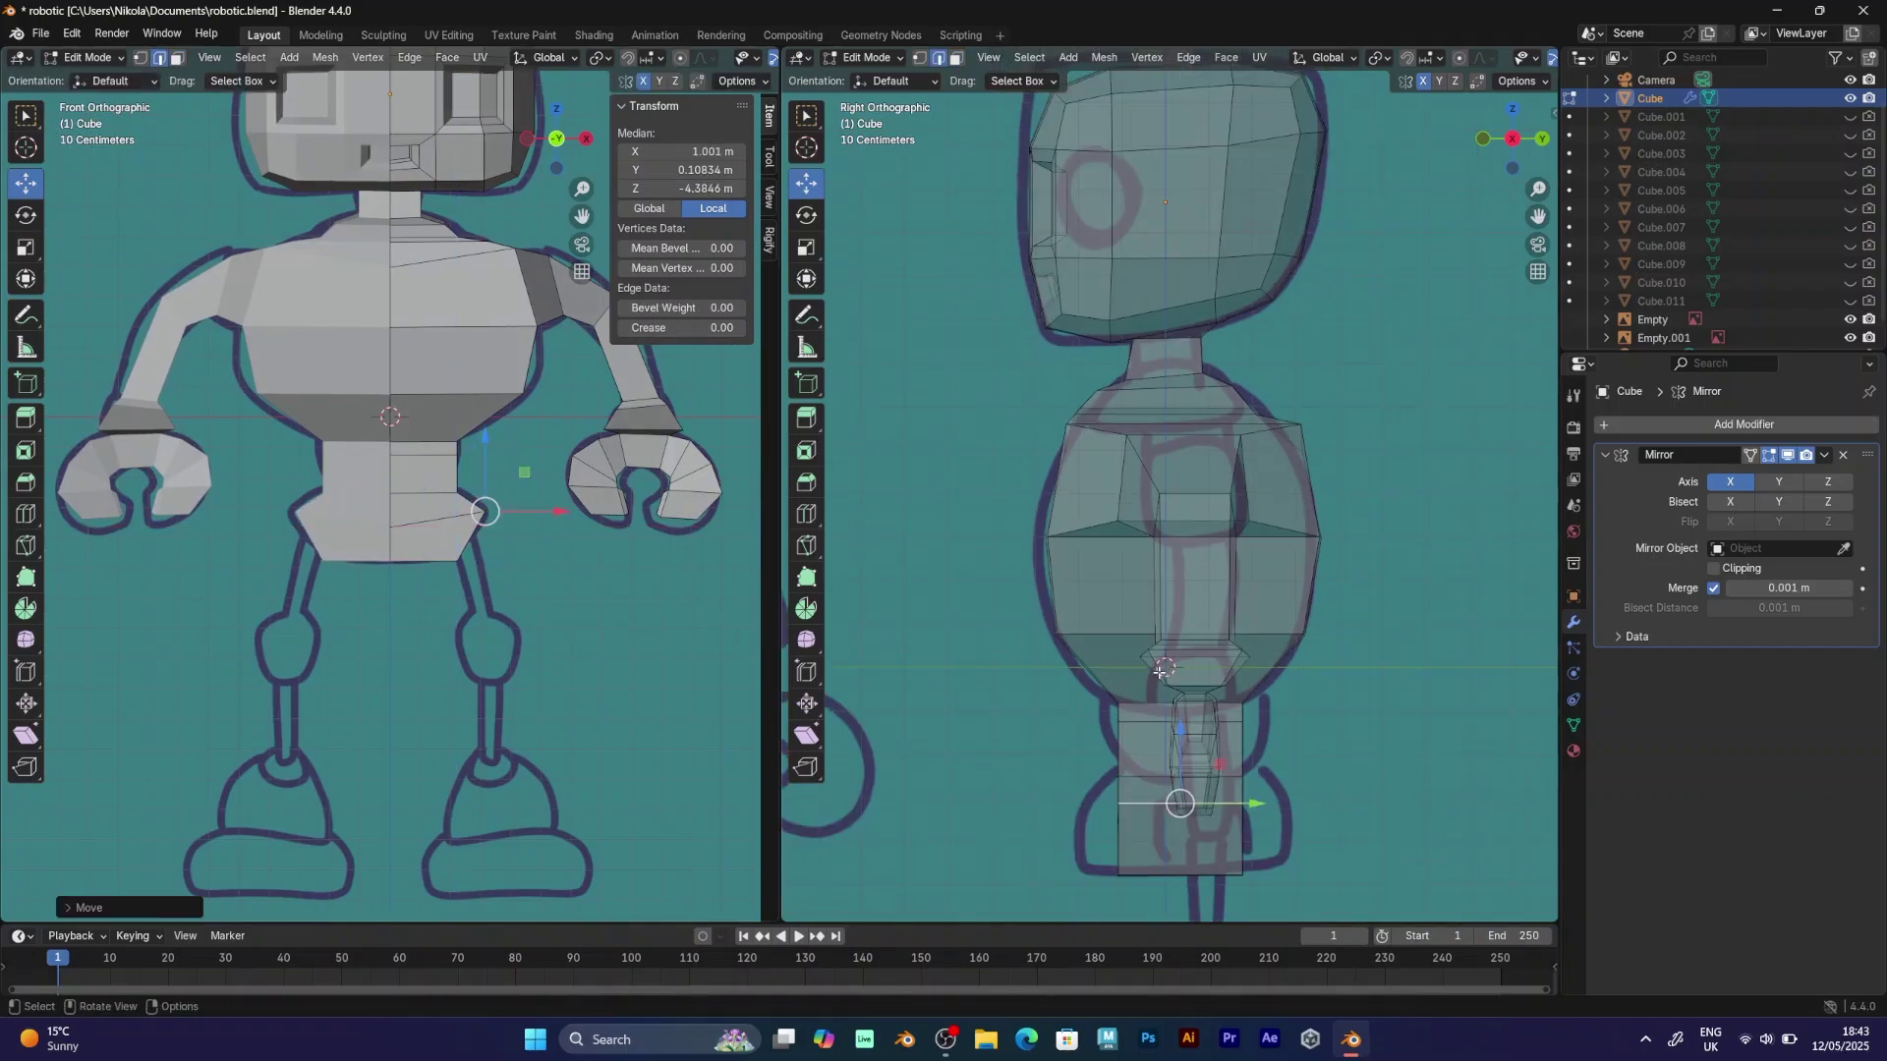
Select the faces of the lower hip section and scale them along Y to fit the side-view outline.
click(957, 59)
shift+middle_drag(1293, 920, 1277, 837)
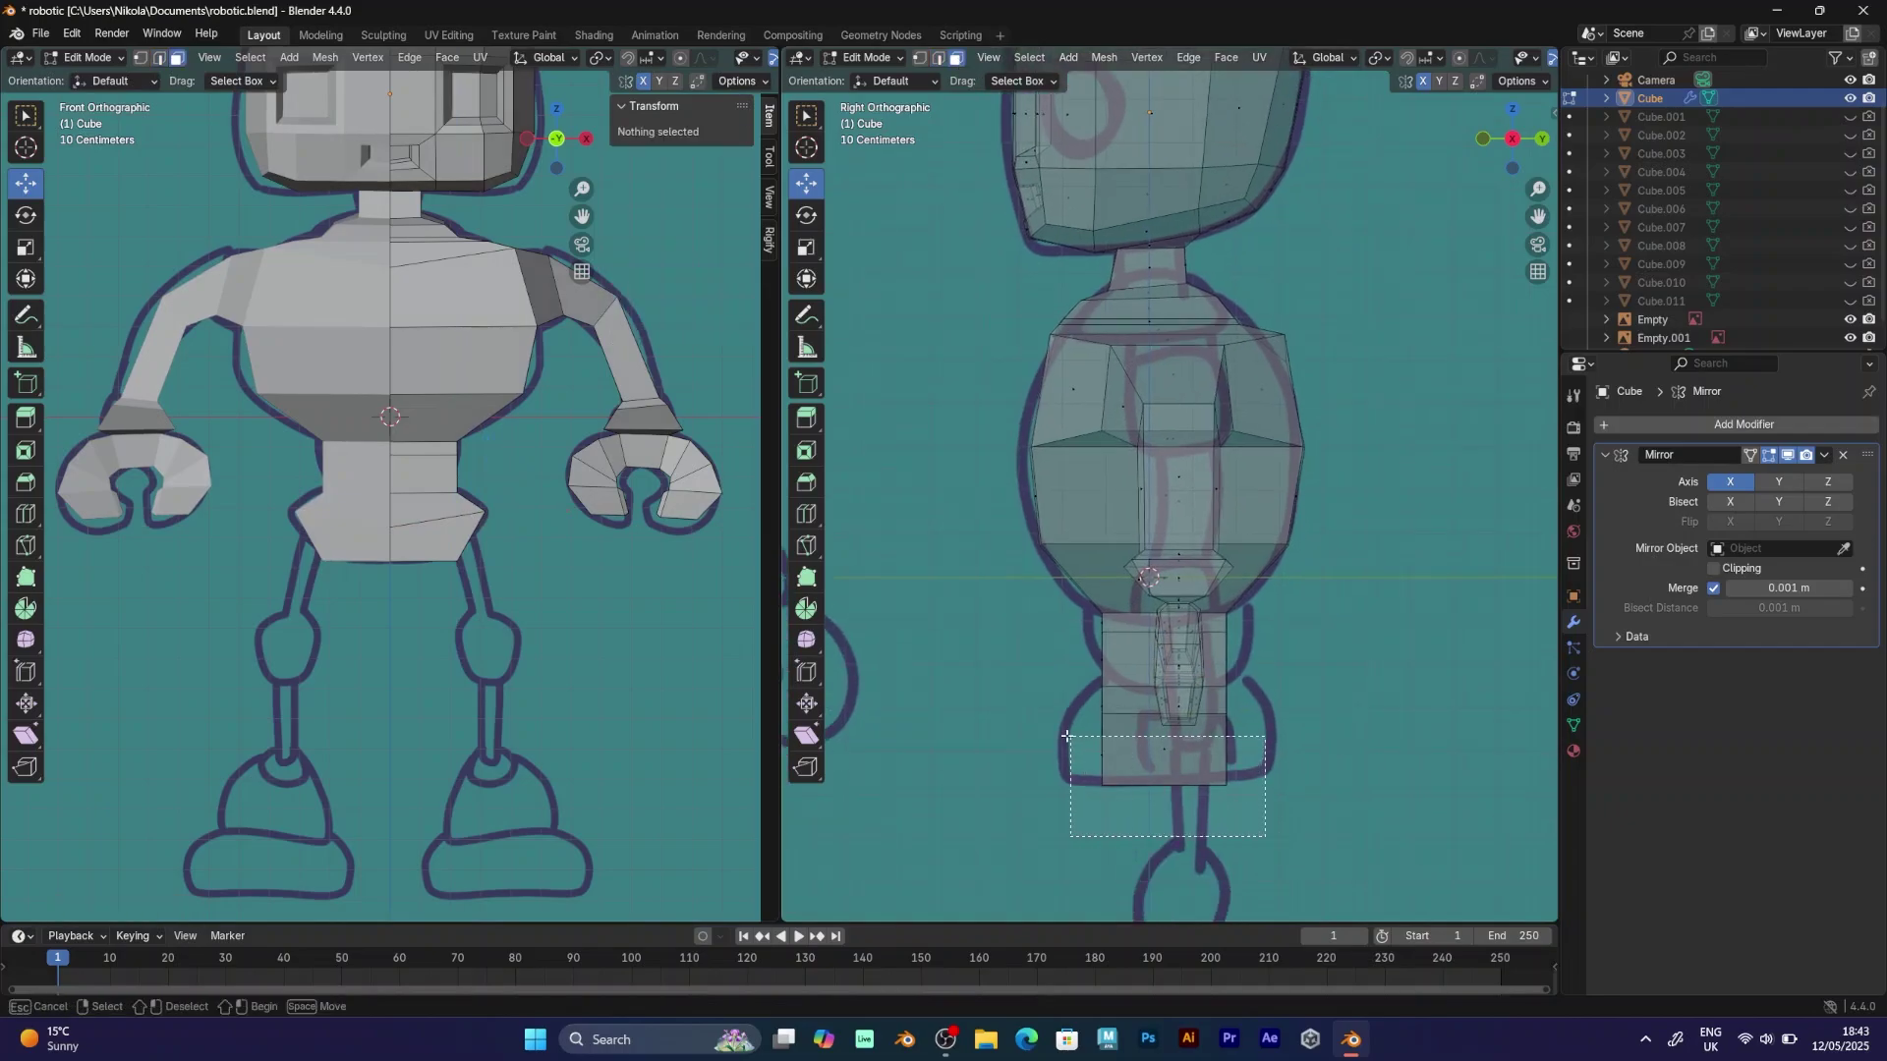
drag(1064, 735, 1065, 736)
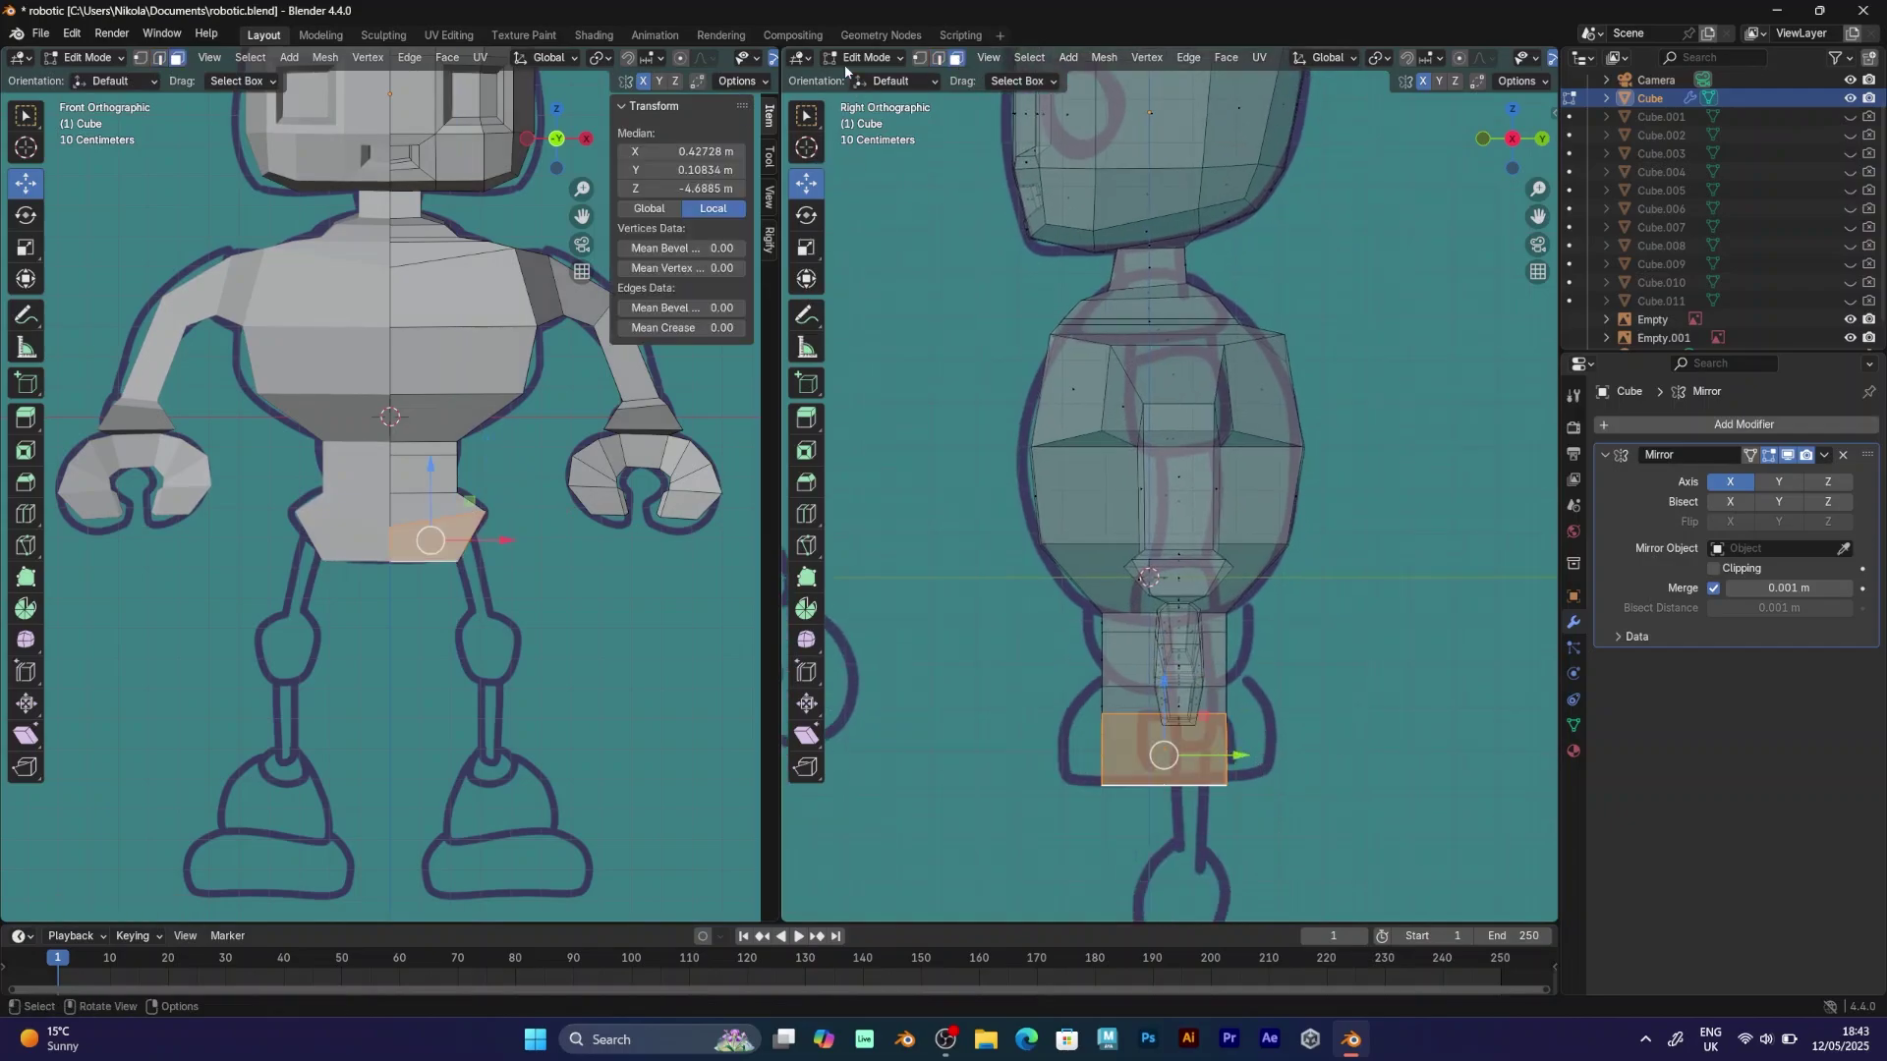
click(804, 248)
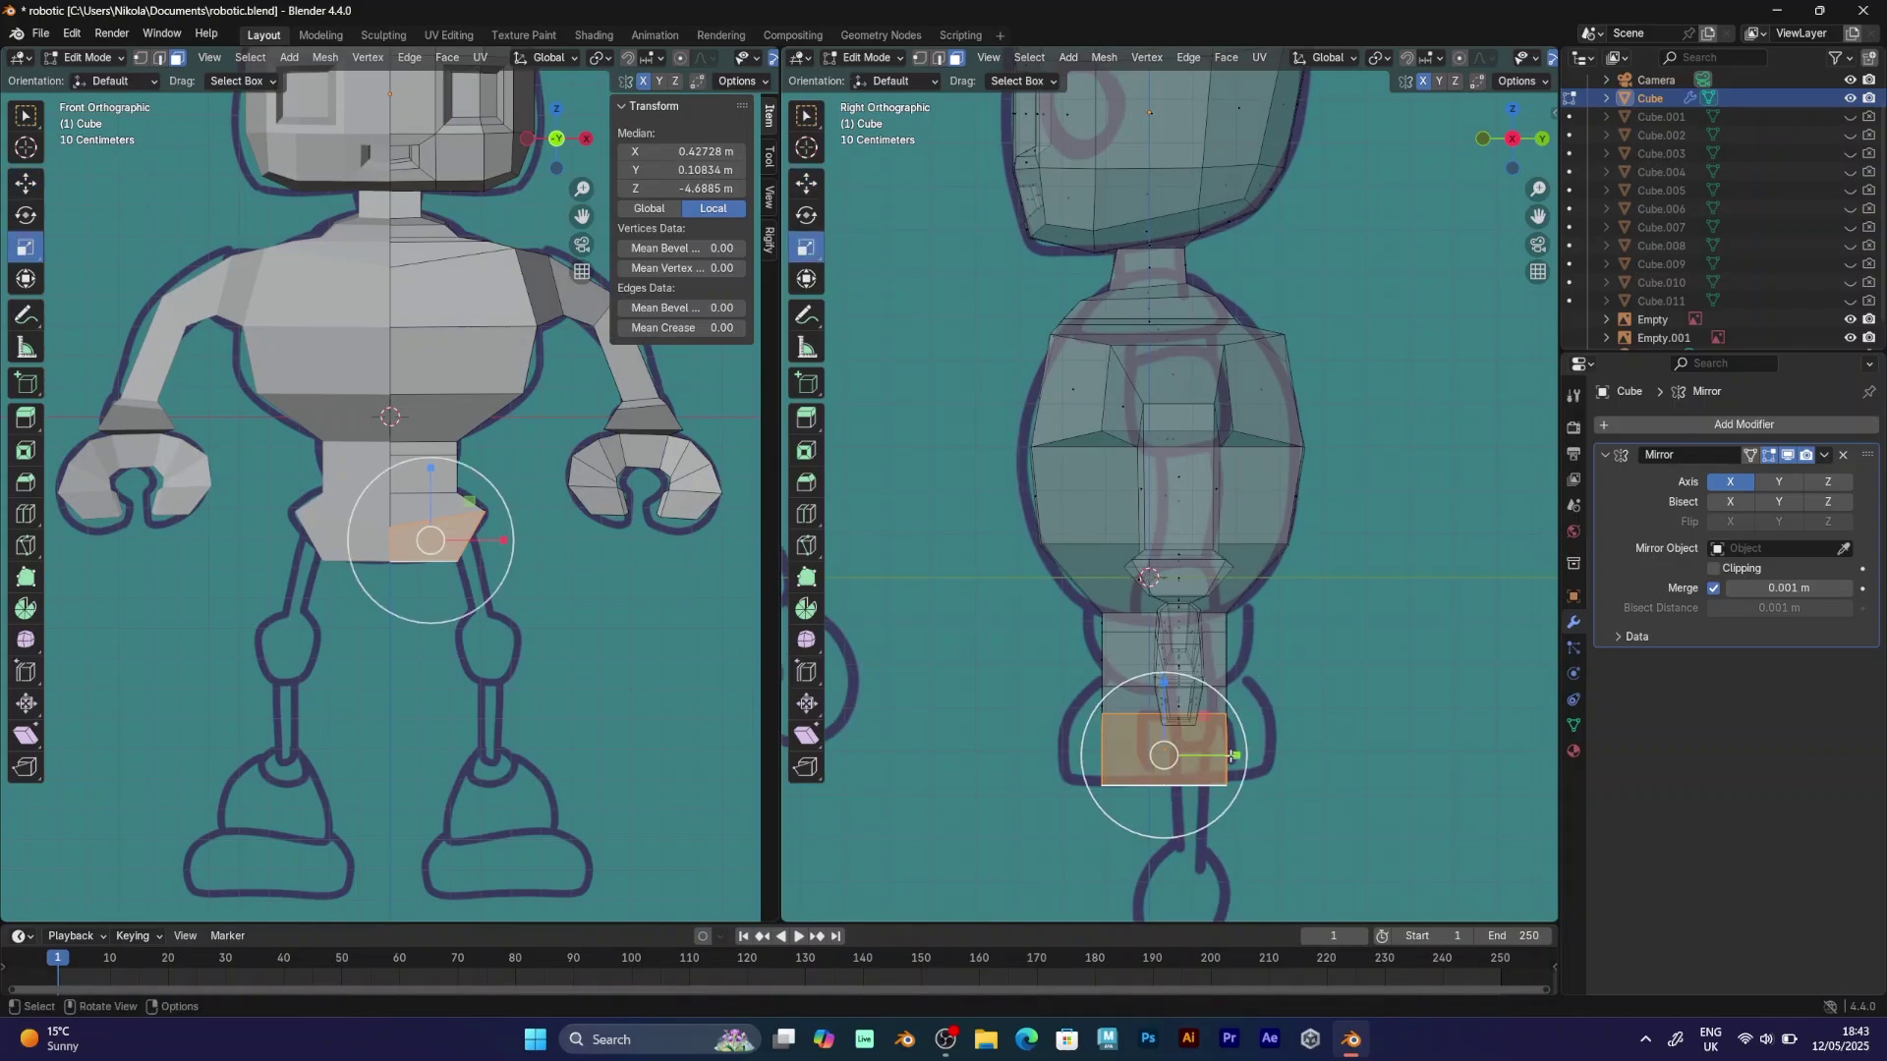
drag(1233, 756, 1240, 754)
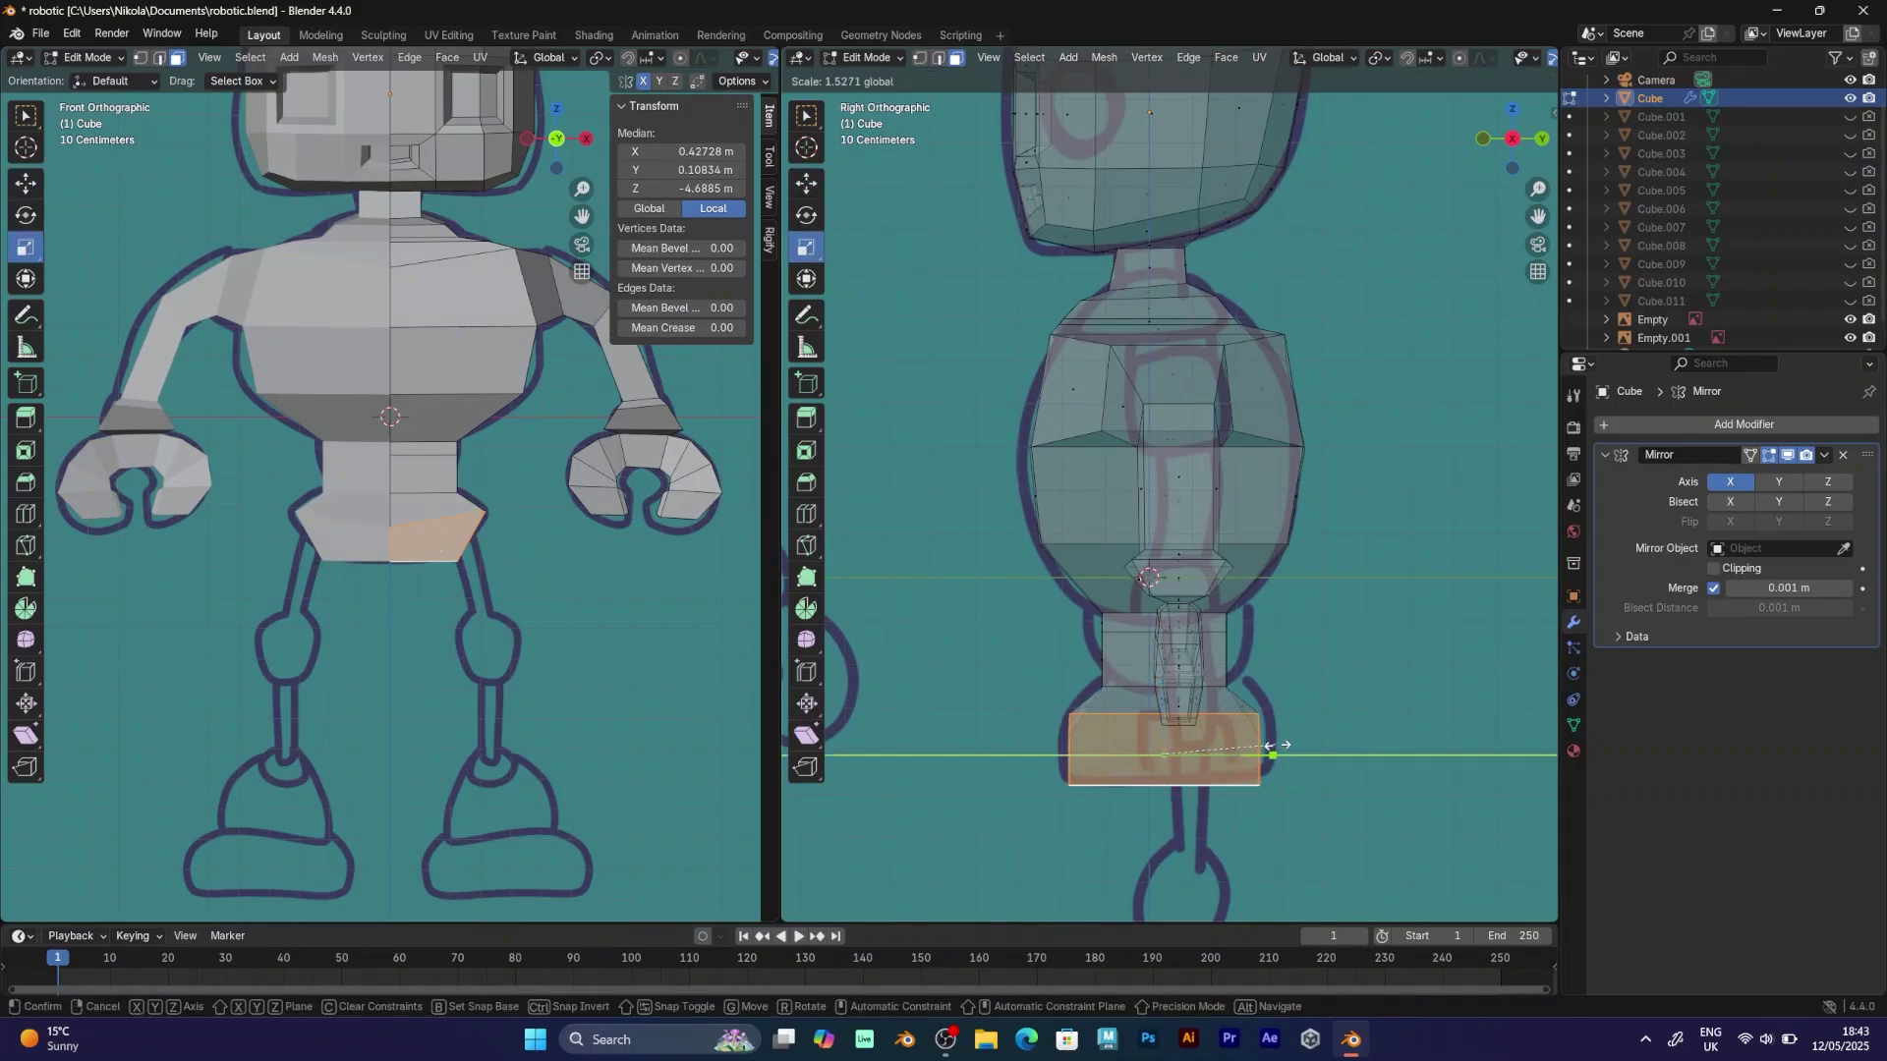
drag(1281, 746, 1281, 746)
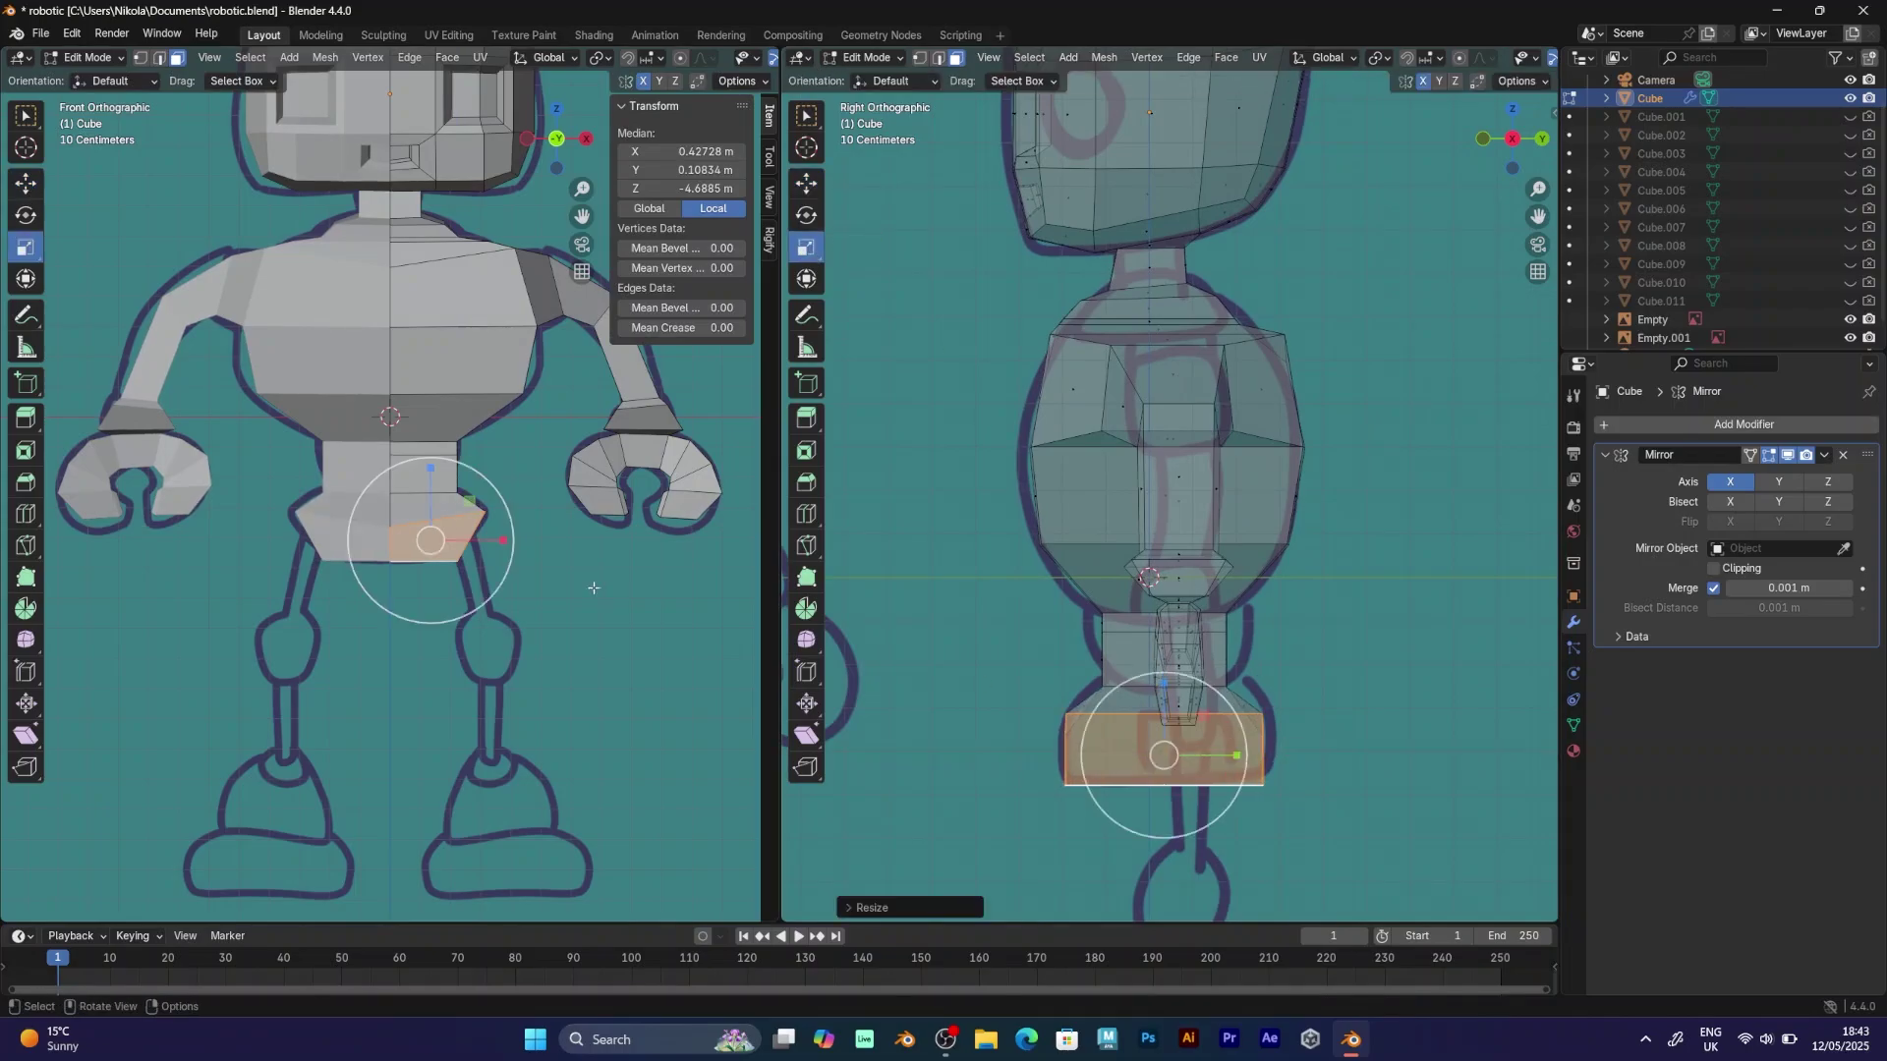
mouse_move(572, 582)
middle_down()
mouse_move(447, 560)
mouse_move(477, 479)
mouse_move(567, 576)
middle_up()
scroll(462, 539, up, 4)
middle_drag(472, 511, 568, 574)
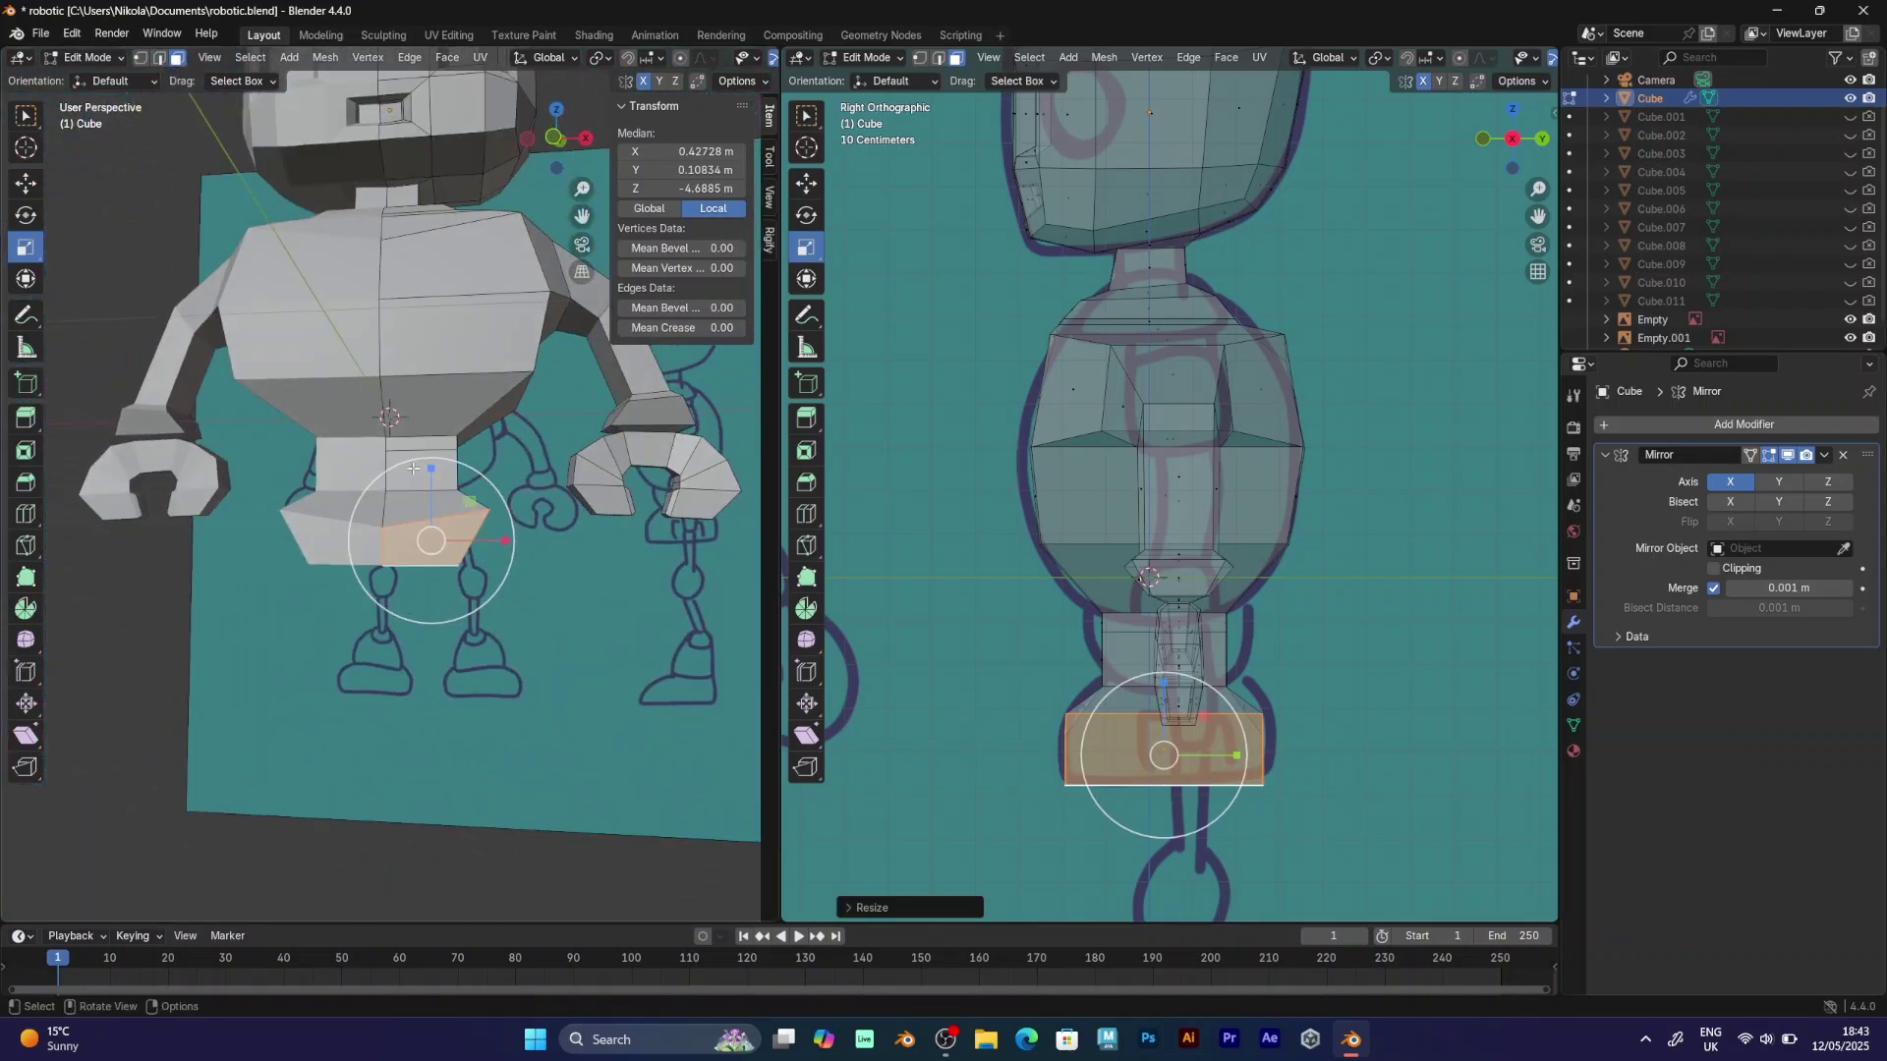
Scale, move and rotate the outer side face of the hip to shape the hip's side.
scroll(568, 576, up, 4)
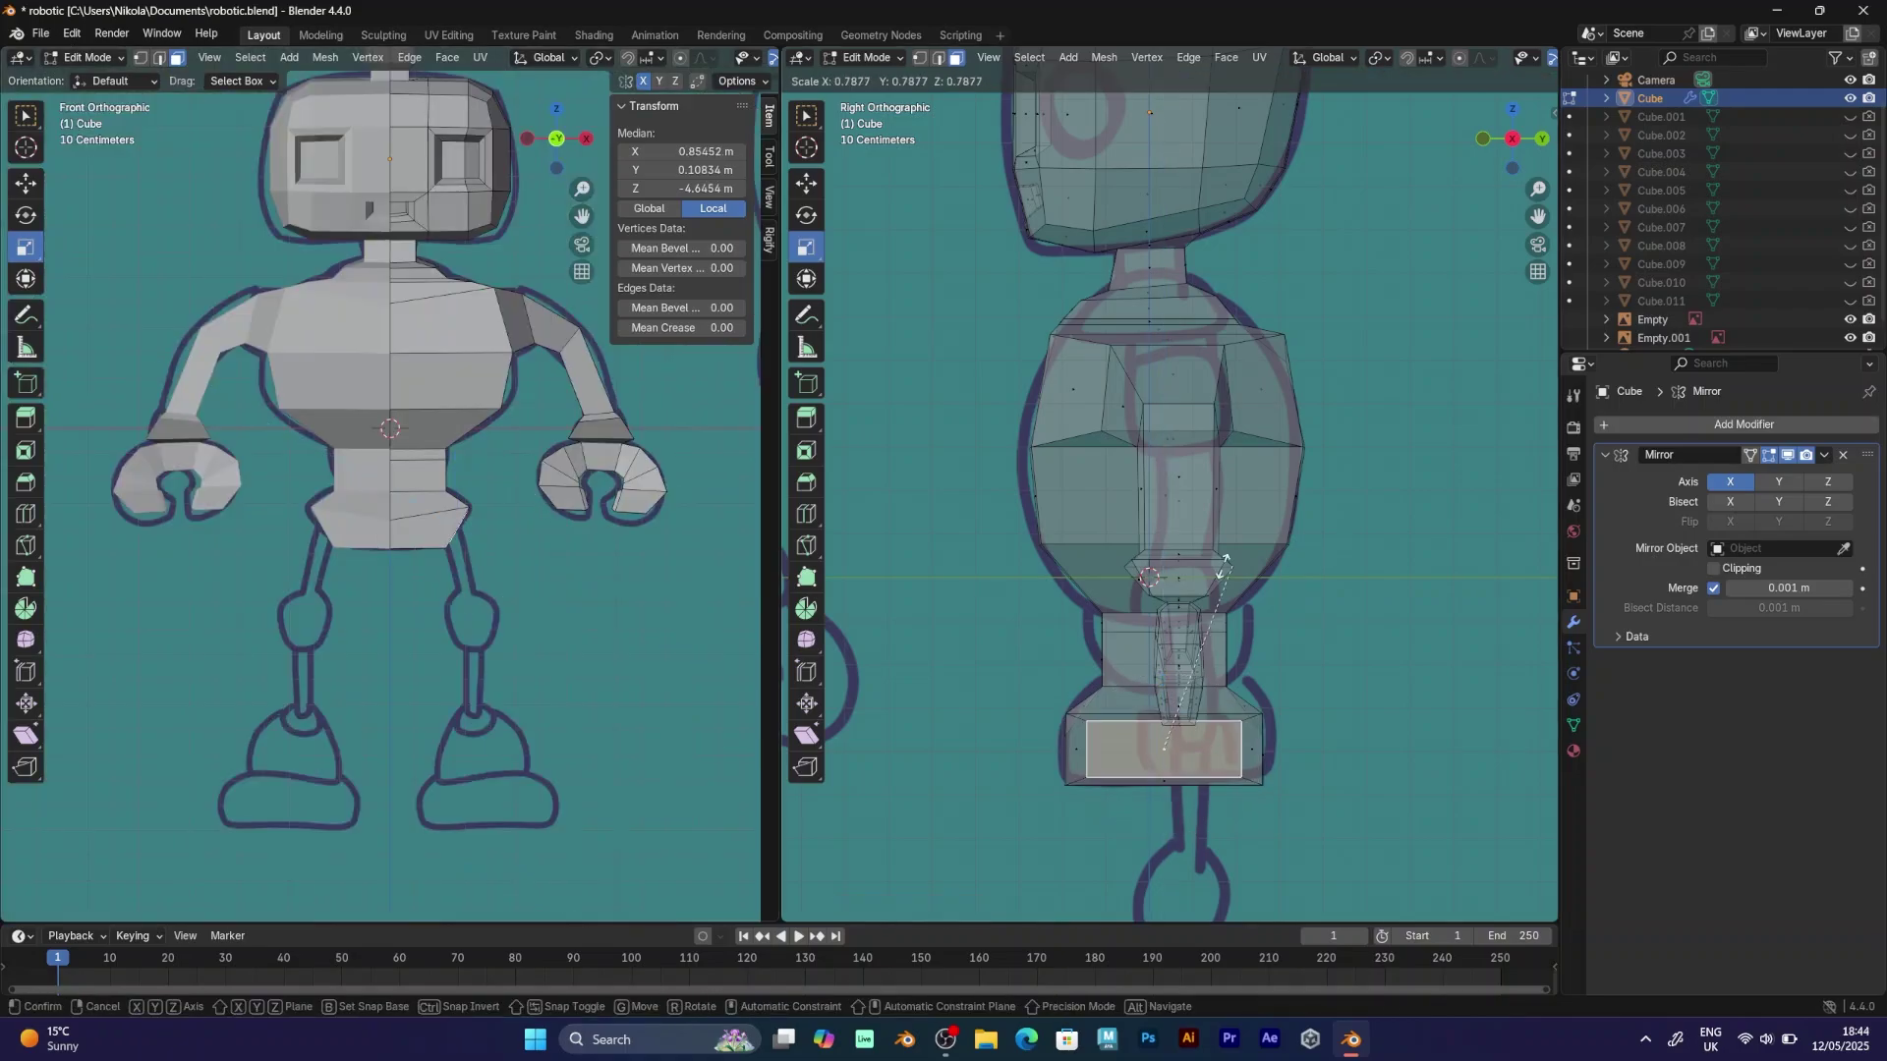
click(1257, 745)
key(g)
click(1269, 745)
key(r)
click(596, 664)
key(g)
click(611, 627)
key(r)
click(622, 609)
Undo the last edits to the hip's side face and scale it again.
click(435, 551)
middle_drag(438, 590, 572, 428)
click(466, 536)
key(KP_1)
key(ctrl+z)
key(ctrl+z)
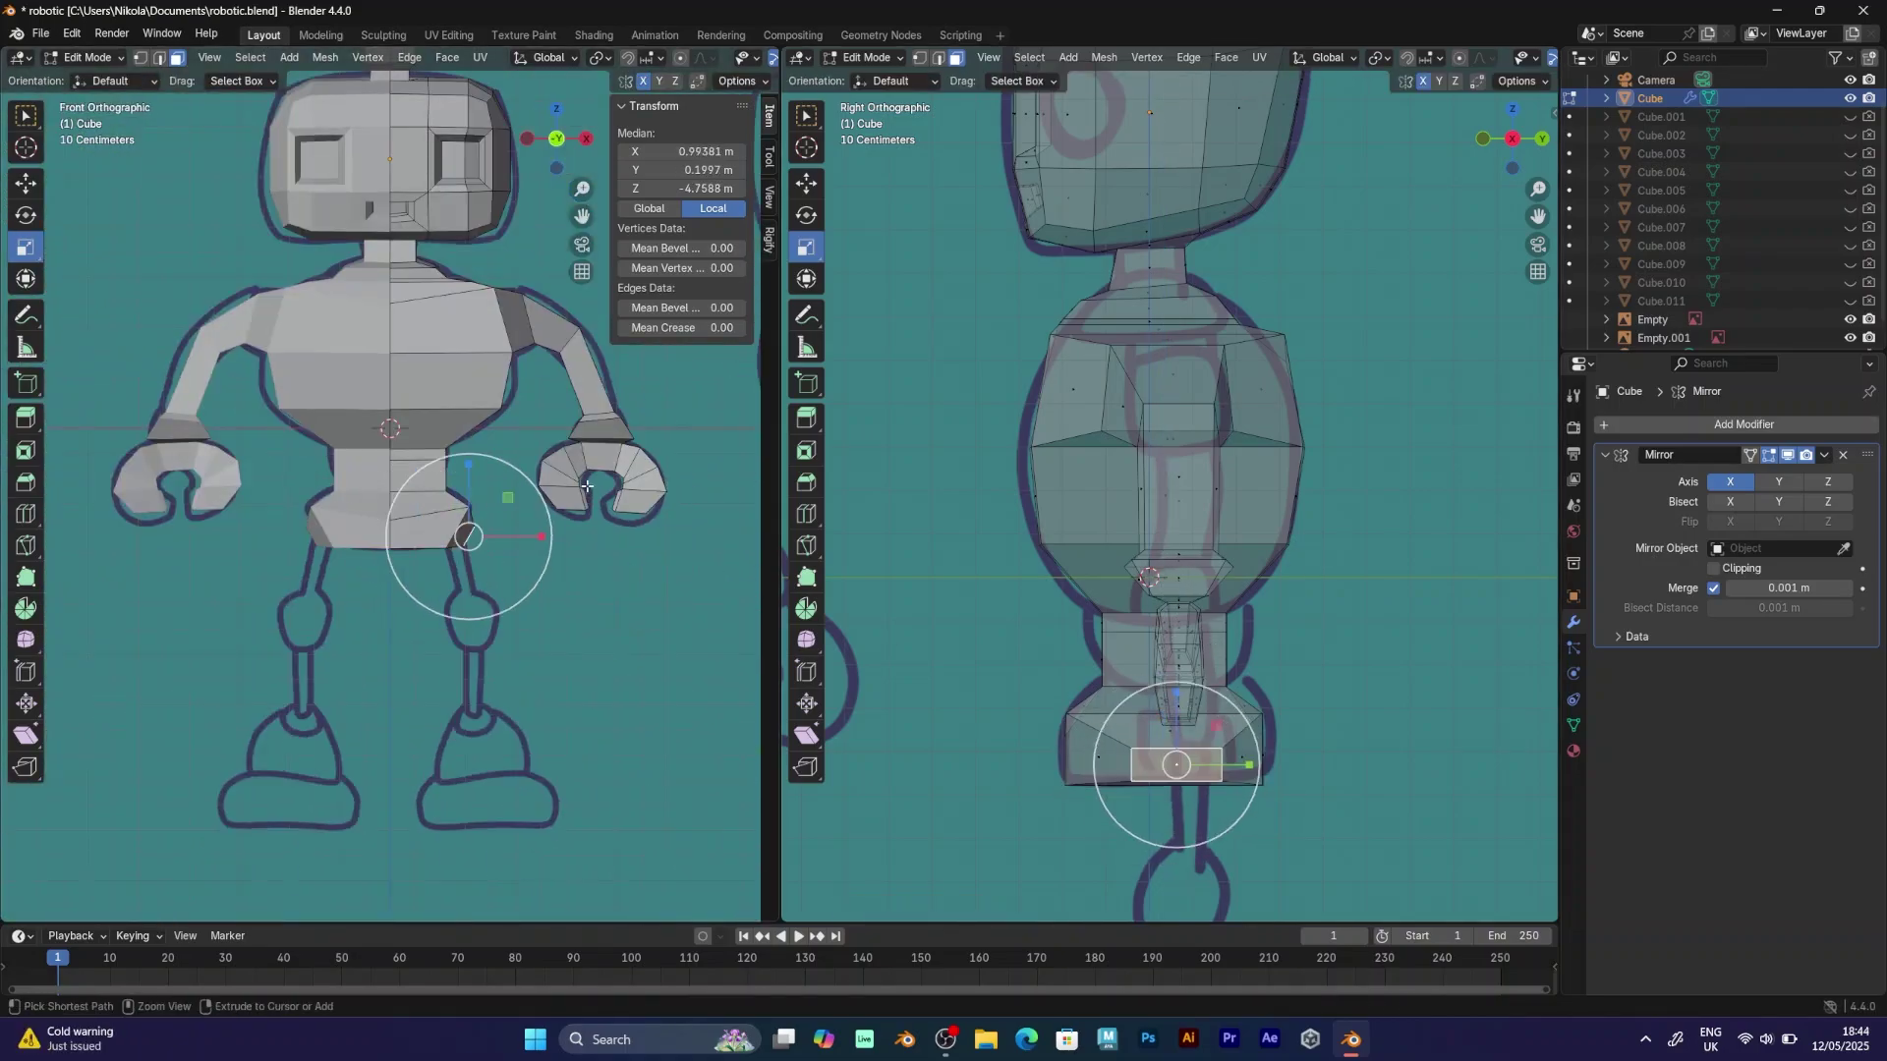
key(ctrl+z)
key(ctrl+z)
key(s)
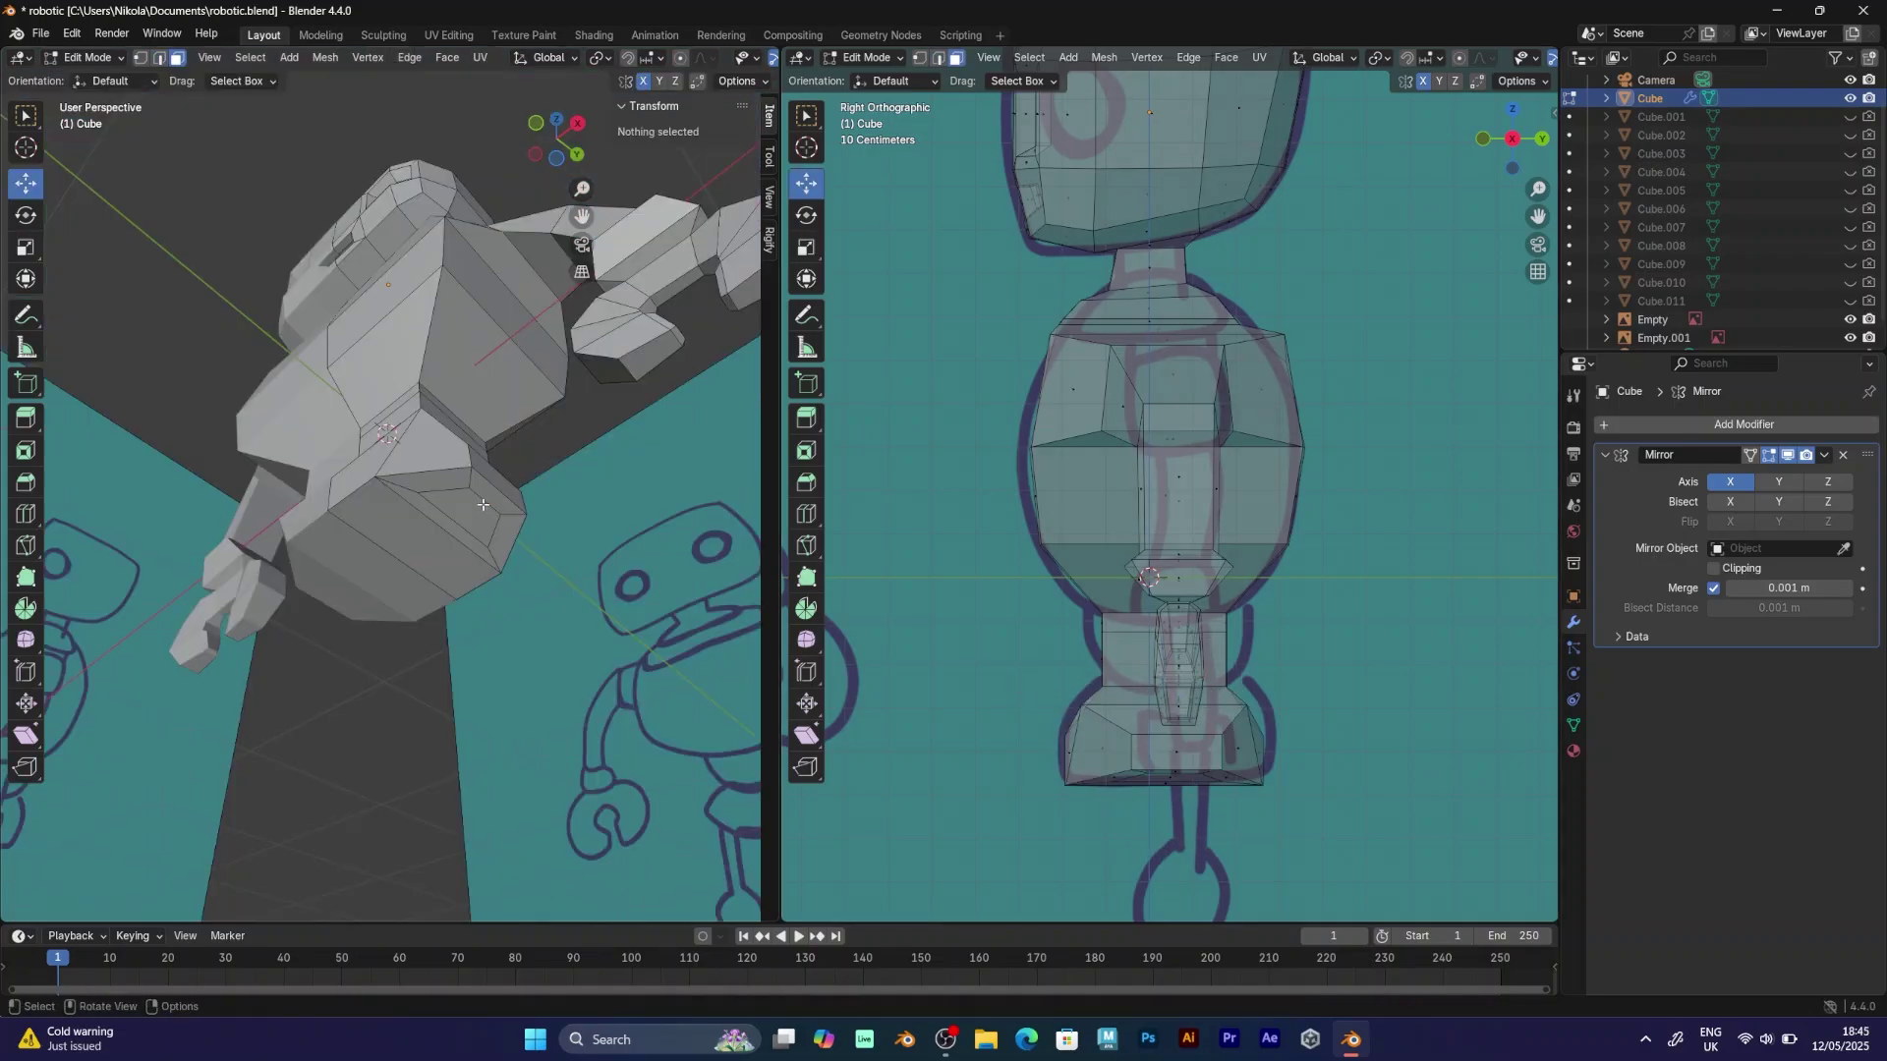
Scale the hip's bottom face and extrude it downward to start the thigh.
click(482, 507)
click(559, 111)
key(KP_1)
scroll(1275, 596, down, 3)
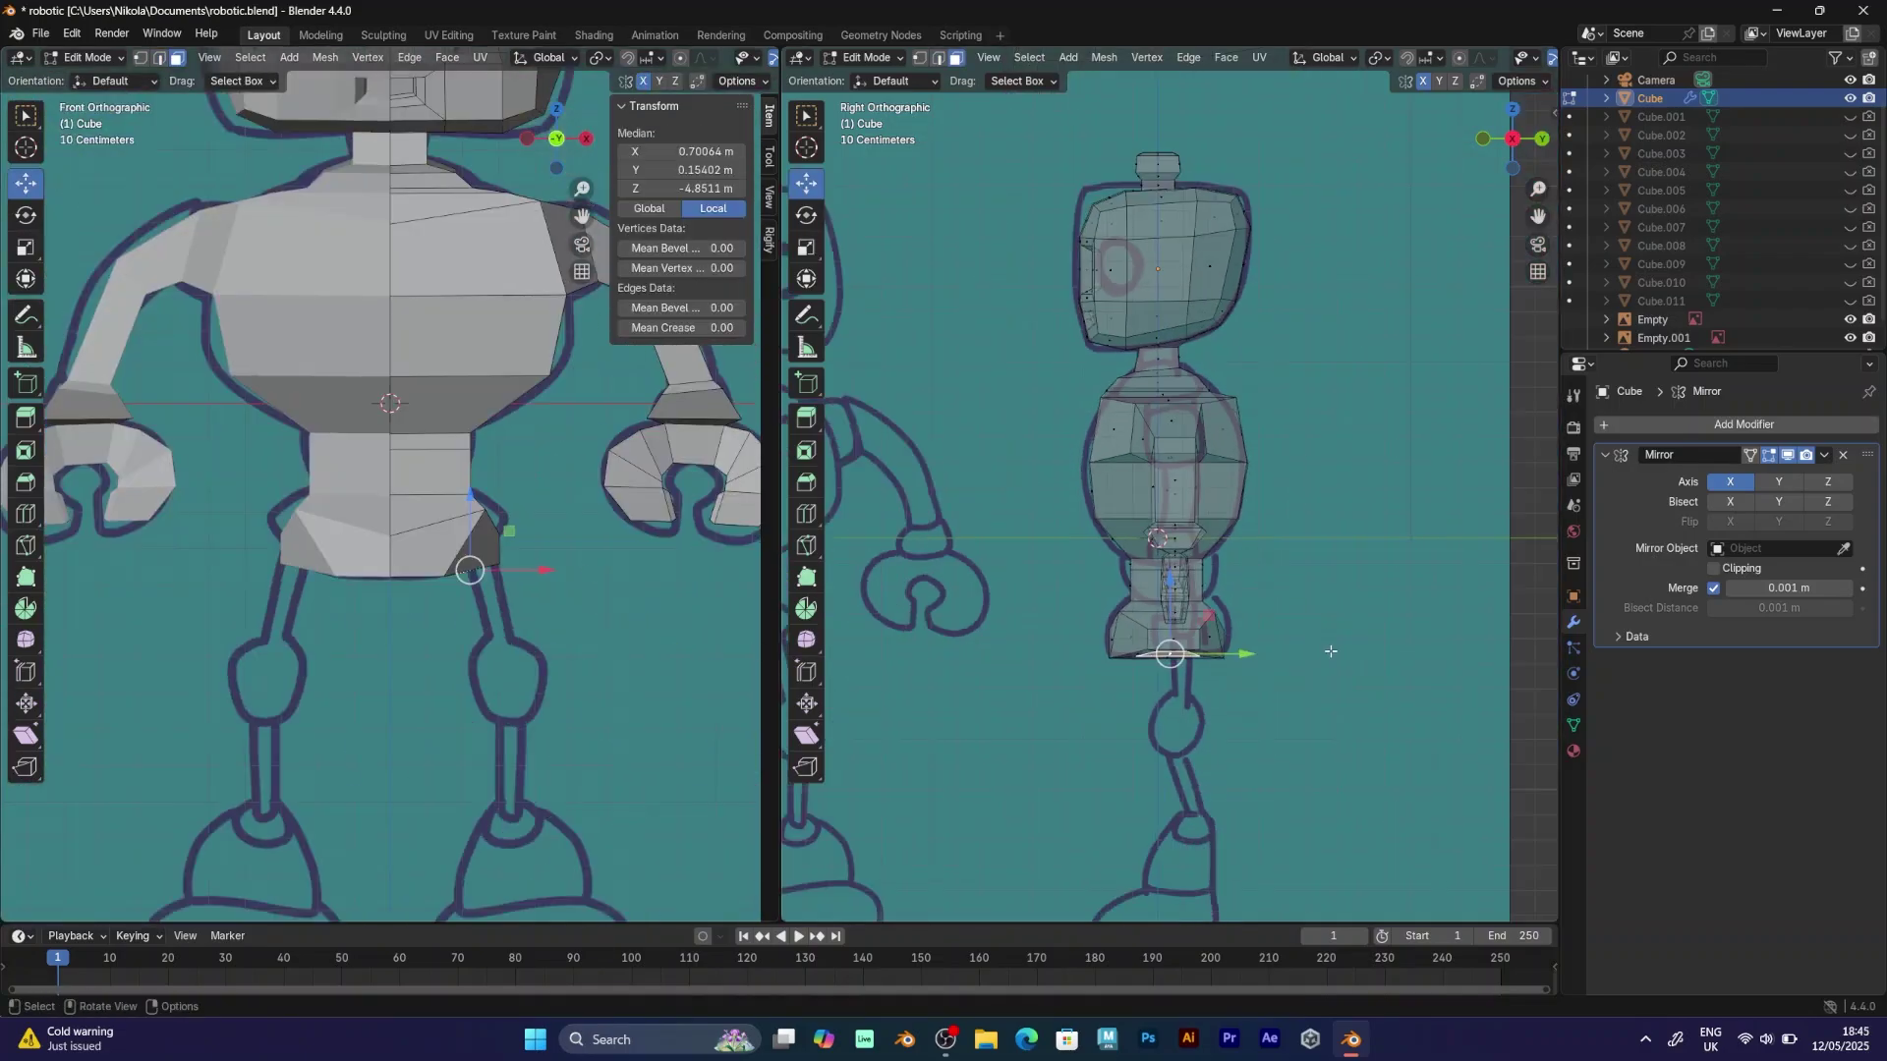
key(s)
click(1292, 647)
key(e)
click(1307, 701)
Move and scale the thigh's end face to follow the leg outline in the front and side views.
key(g)
click(550, 678)
key(s)
click(1211, 729)
drag(1208, 730, 1298, 700)
click(27, 248)
drag(576, 636, 692, 635)
click(693, 635)
scroll(639, 619, down, 2)
Extrude the thigh's end face down for the knee, add a loop cut across it and scale the loop outward.
key(e)
click(586, 625)
key(ctrl+r)
click(473, 623)
right_click(476, 622)
key(s)
click(599, 616)
Extrude the knee's bottom face down to the ankle and move it onto the leg outline.
click(513, 536)
mouse_move(457, 433)
middle_down()
mouse_move(332, 391)
mouse_move(464, 434)
middle_up()
click(500, 598)
middle_drag(501, 597, 511, 713)
click(540, 152)
key(e)
click(457, 664)
key(g)
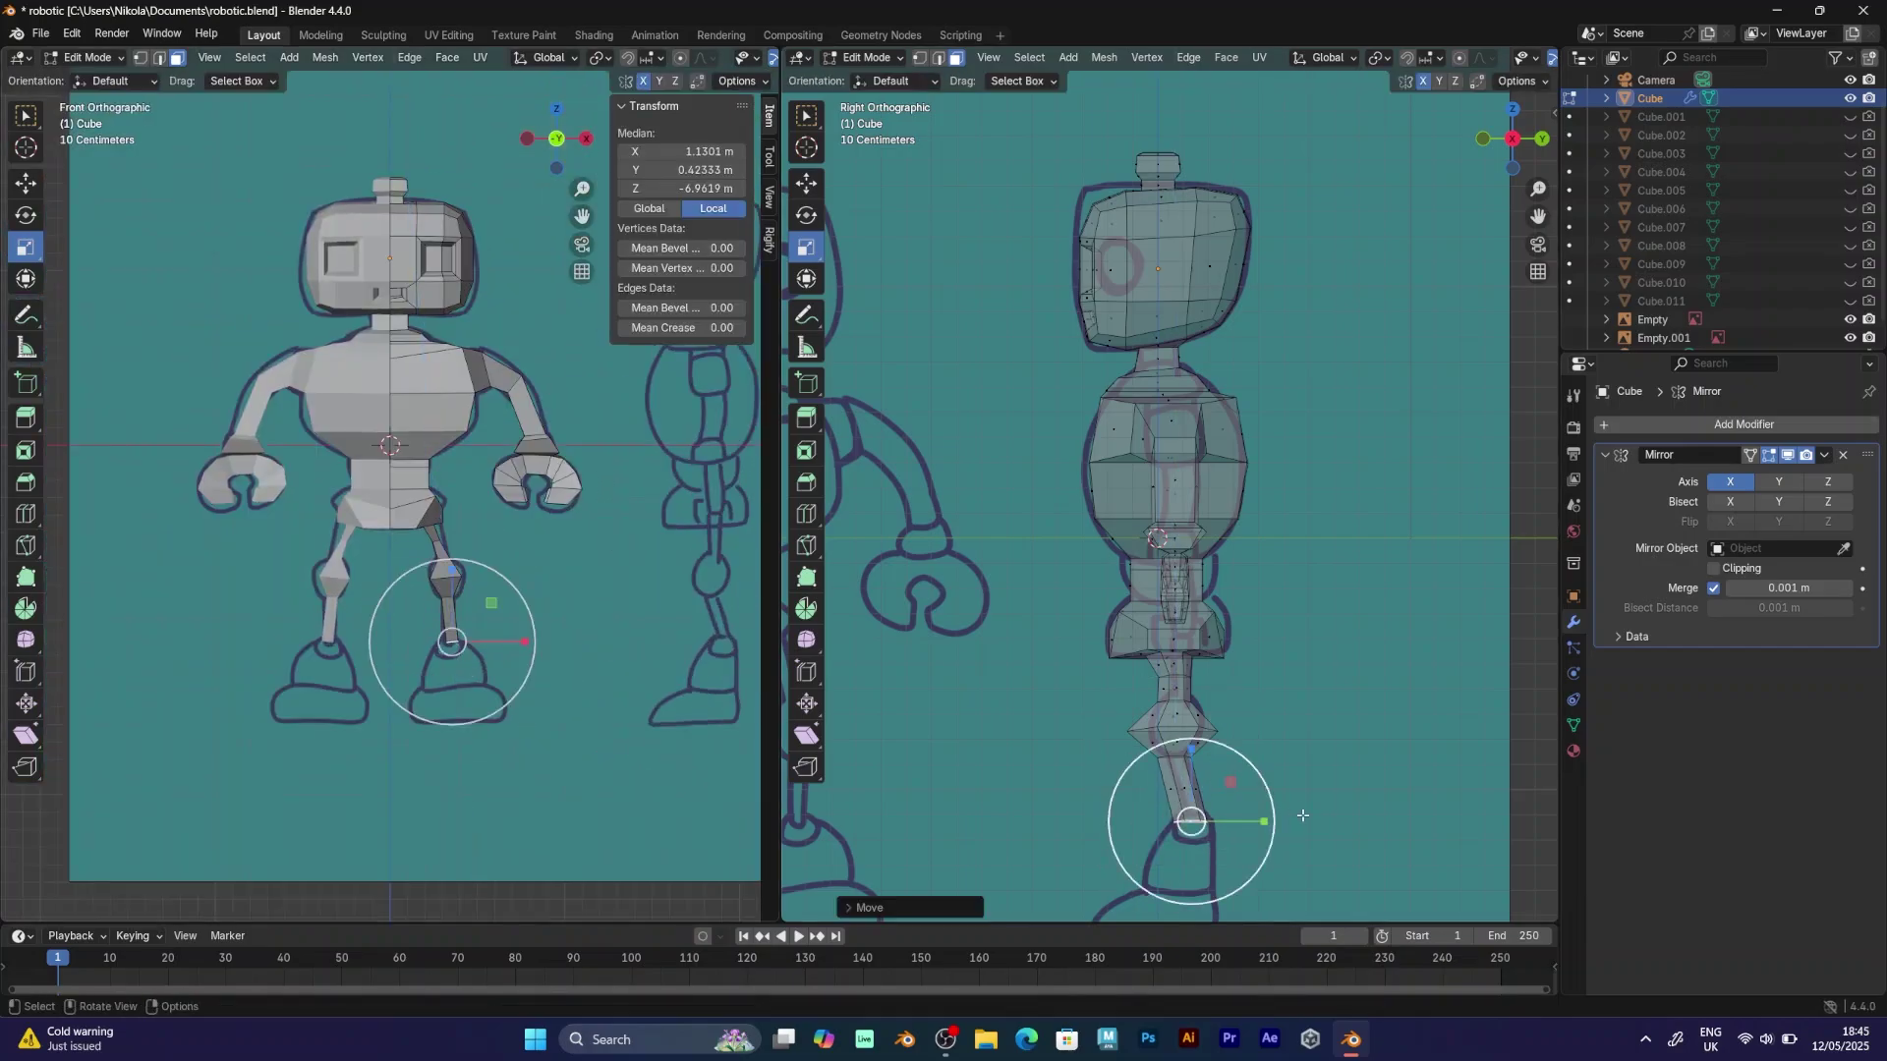
click(1333, 845)
Move, widen and rotate the lower leg's end face to fit the outline above the foot.
key(g)
click(1282, 507)
key(g)
click(551, 672)
drag(554, 668, 599, 666)
middle_drag(1111, 747, 1130, 634)
click(1234, 863)
key(r)
click(593, 874)
Add a lengthwise loop cut running down the whole leg.
key(ctrl+r)
double_click(1231, 658)
click(1531, 143)
scroll(1150, 717, up, 2)
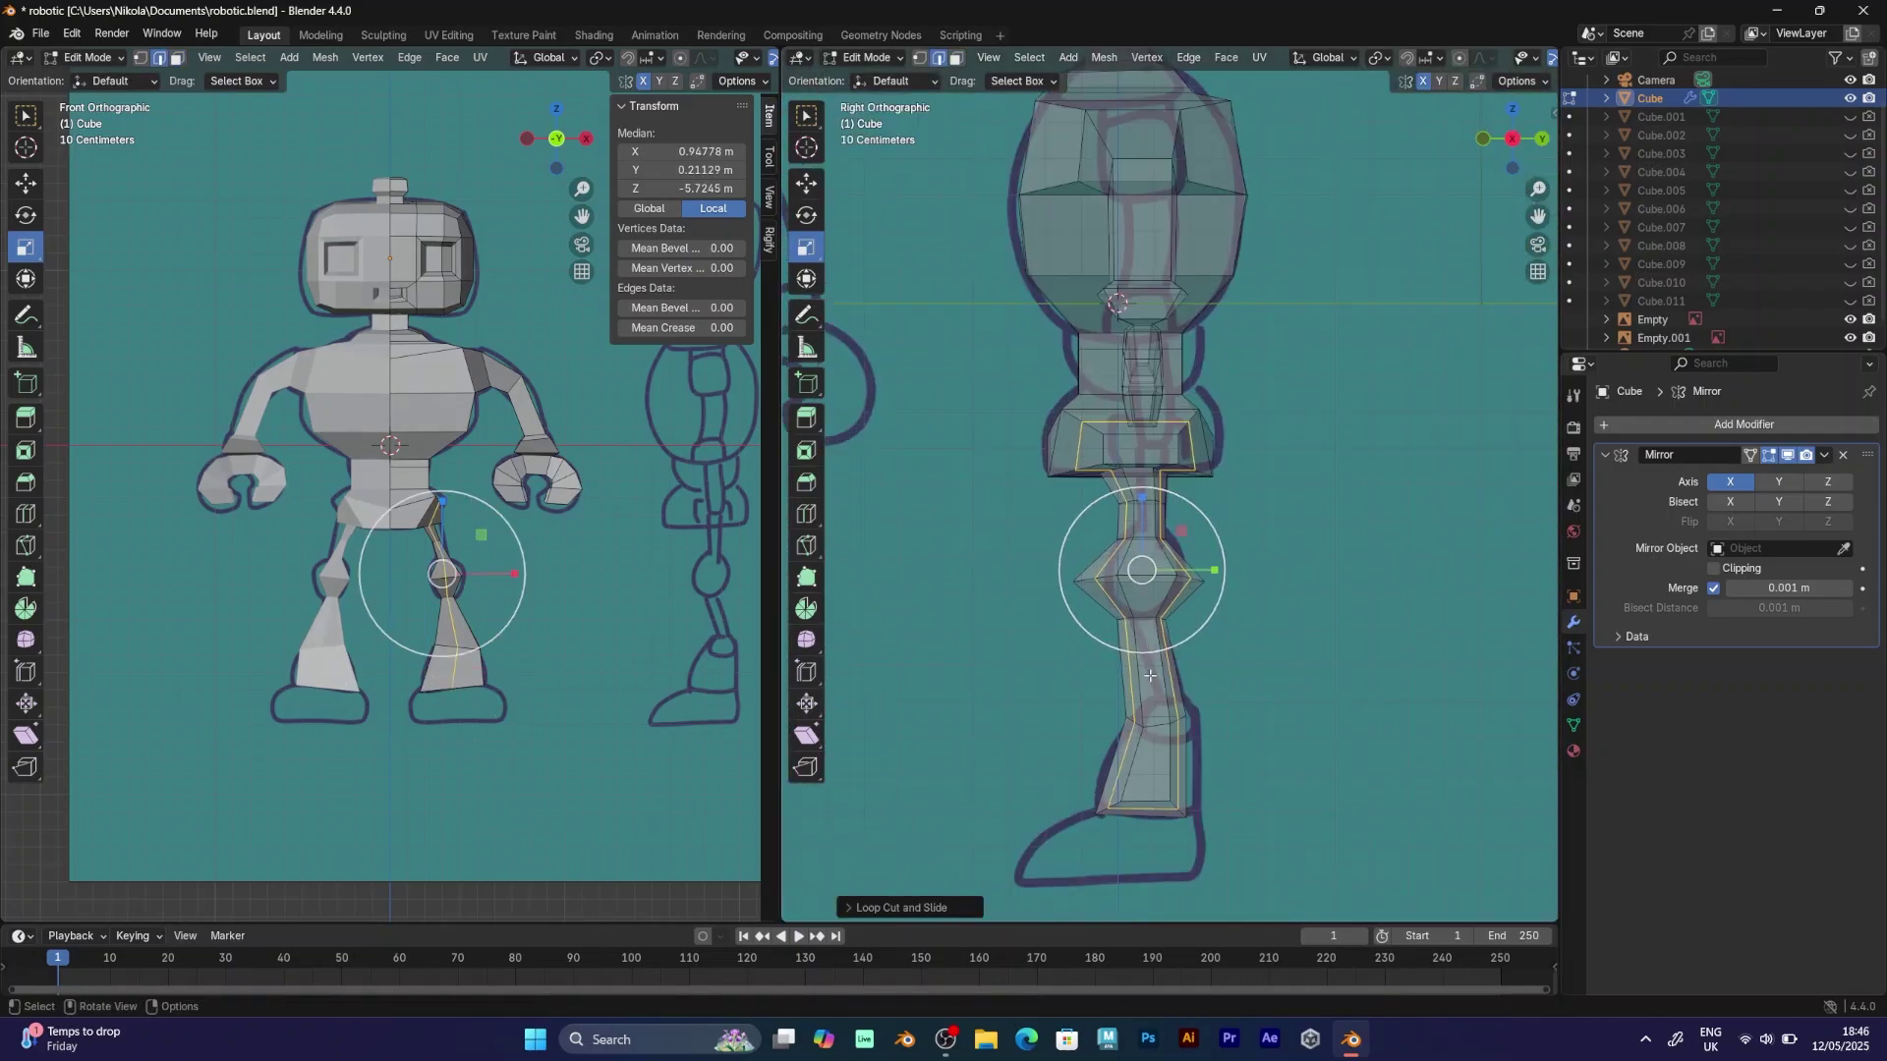
Add a loop cut across the lower leg at the ankle, then scale and move it to fit the outline.
key(ctrl+r)
click(1167, 686)
click(1229, 715)
key(s)
click(1221, 720)
key(g)
click(1230, 718)
middle_drag(1230, 719, 1264, 634)
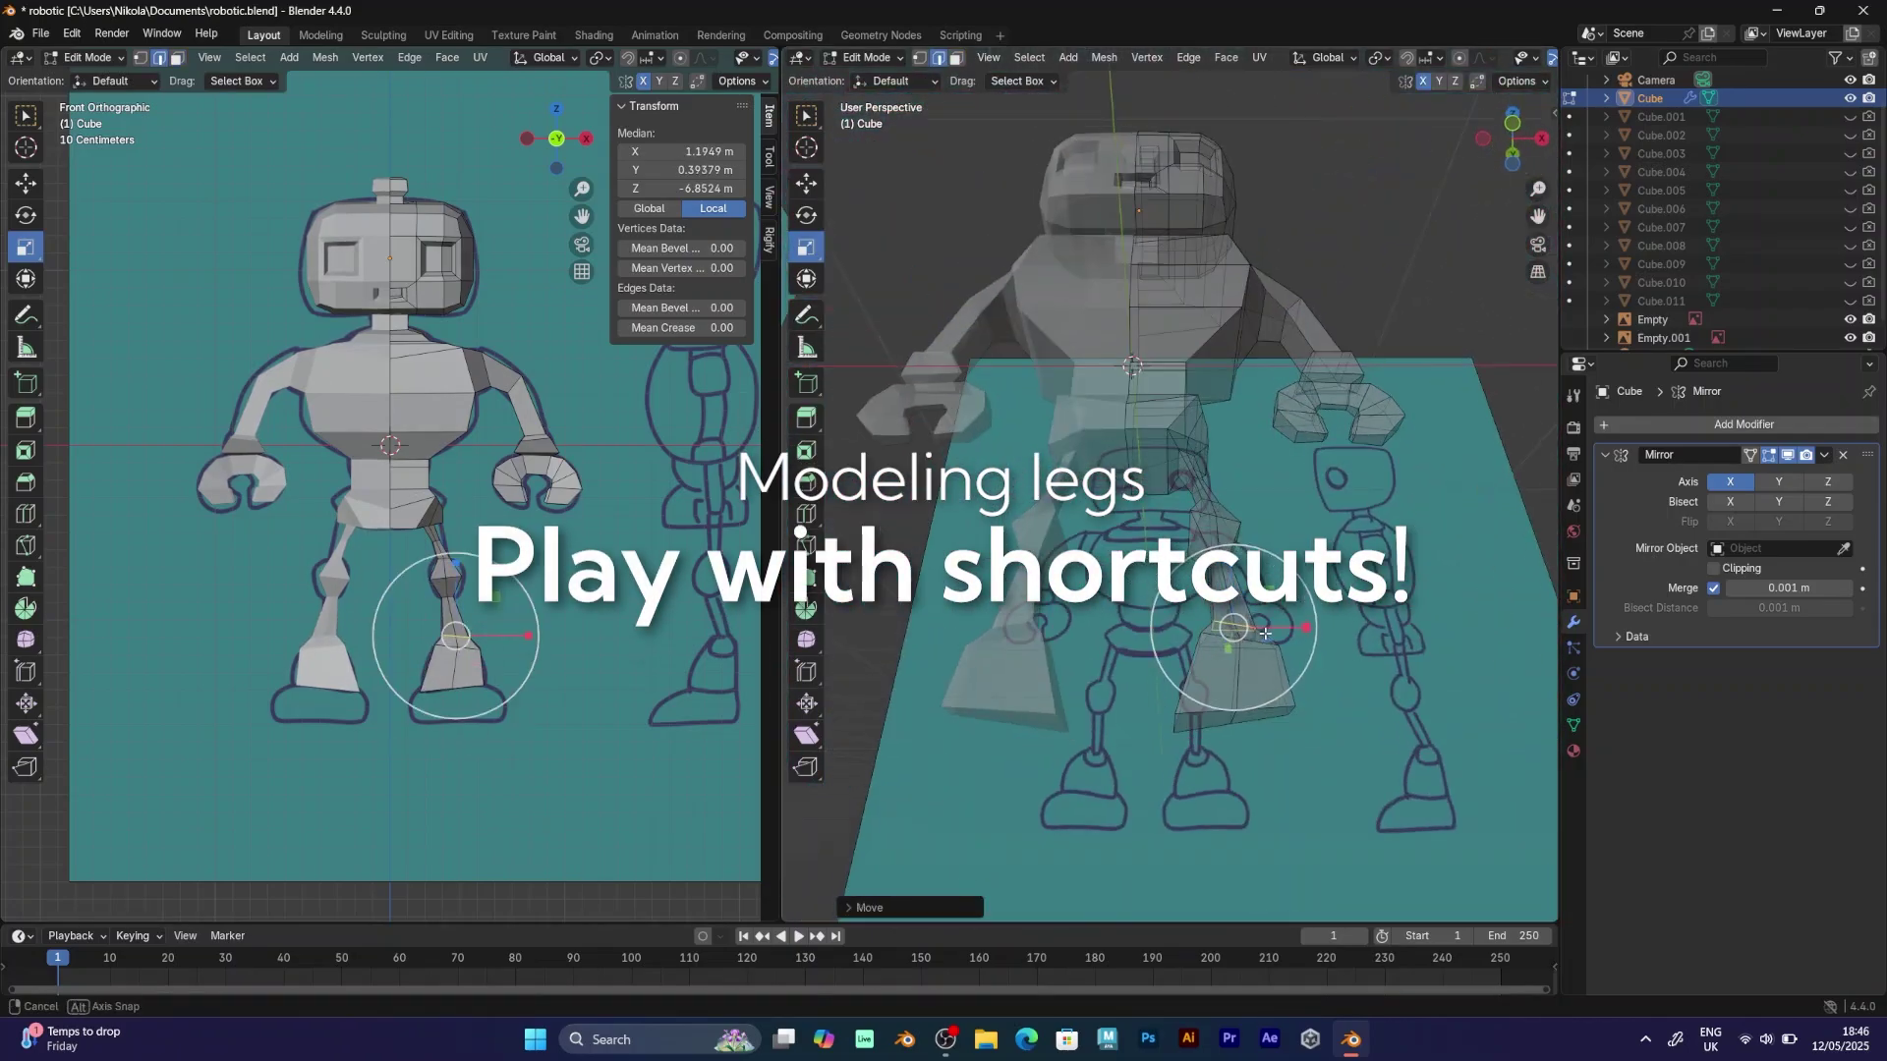
Select the bottom faces of the lower leg in face mode, then rotate and move them to line up with the foot.
click(181, 60)
click(1231, 720)
middle_drag(1231, 724, 1140, 771)
click(1540, 139)
scroll(1297, 520, up, 2)
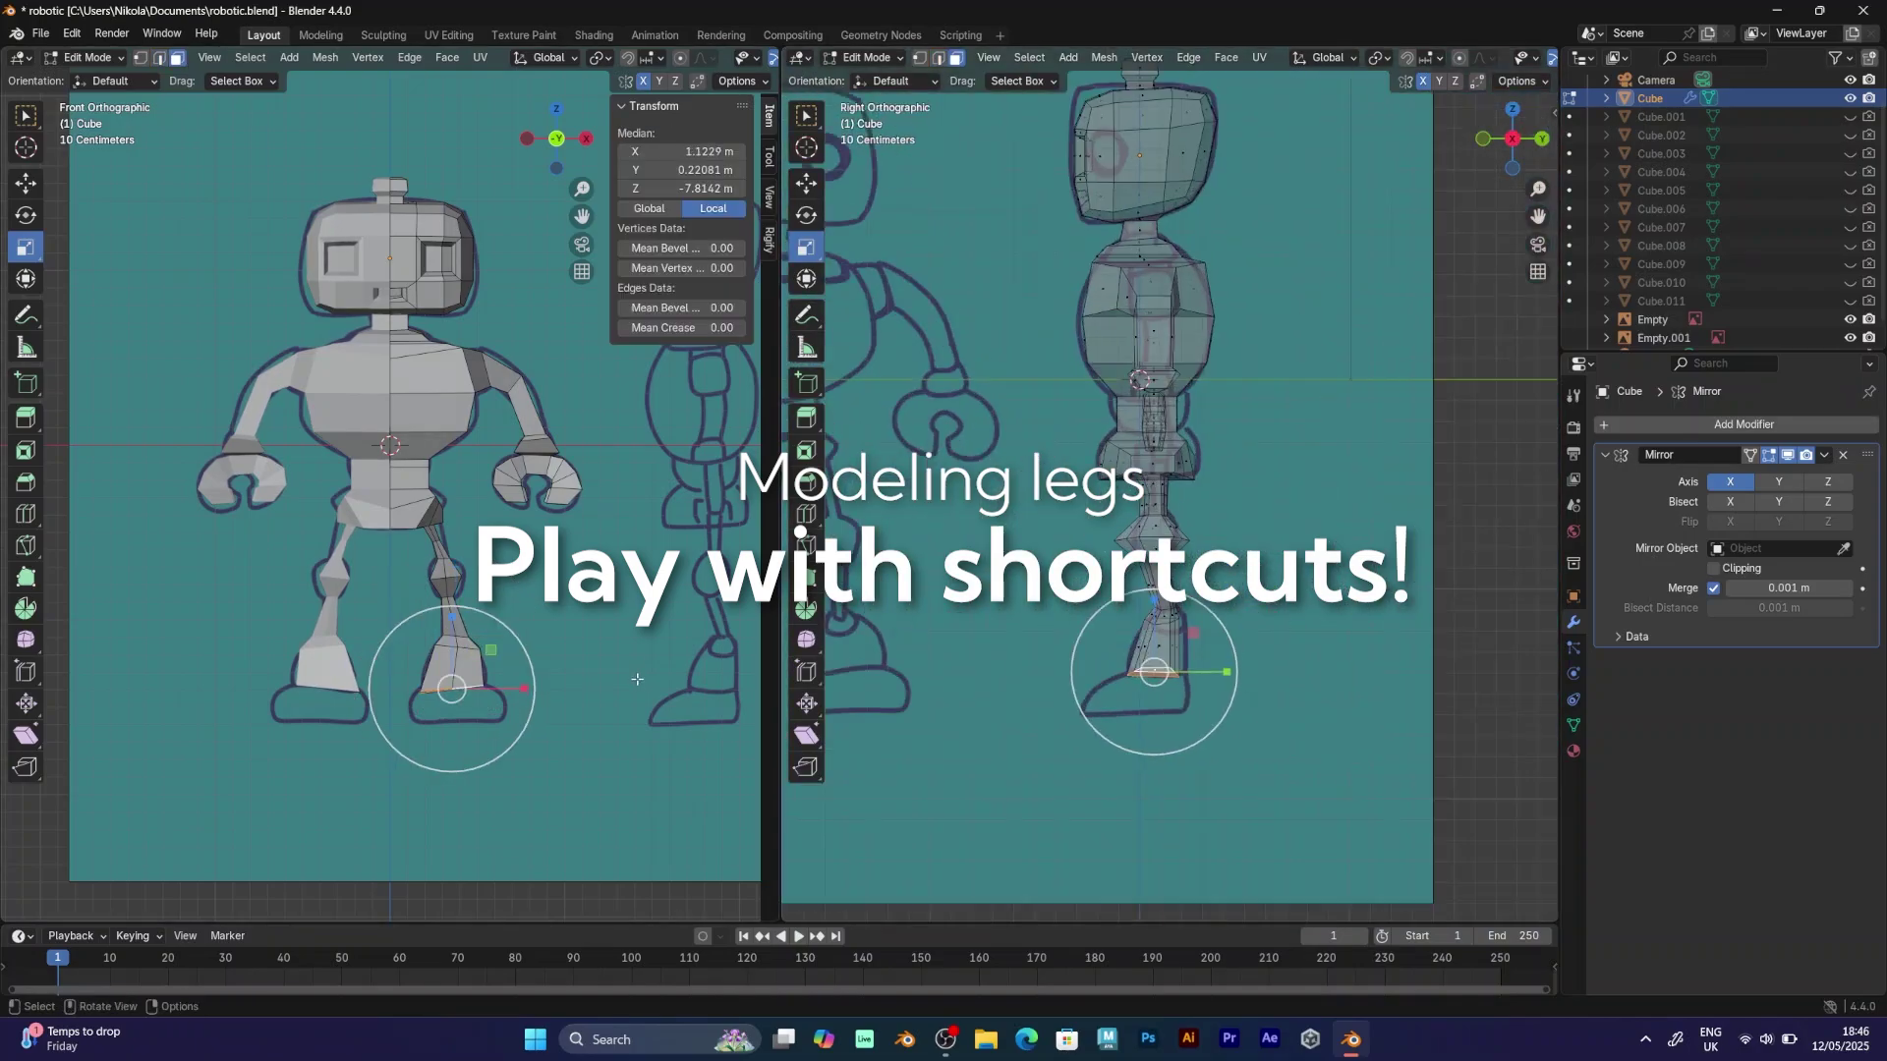
key(r)
click(643, 657)
key(g)
click(650, 663)
Extrude the lower leg's bottom faces down to the sole of the foot and scale them.
key(e)
click(1071, 726)
key(s)
click(1066, 725)
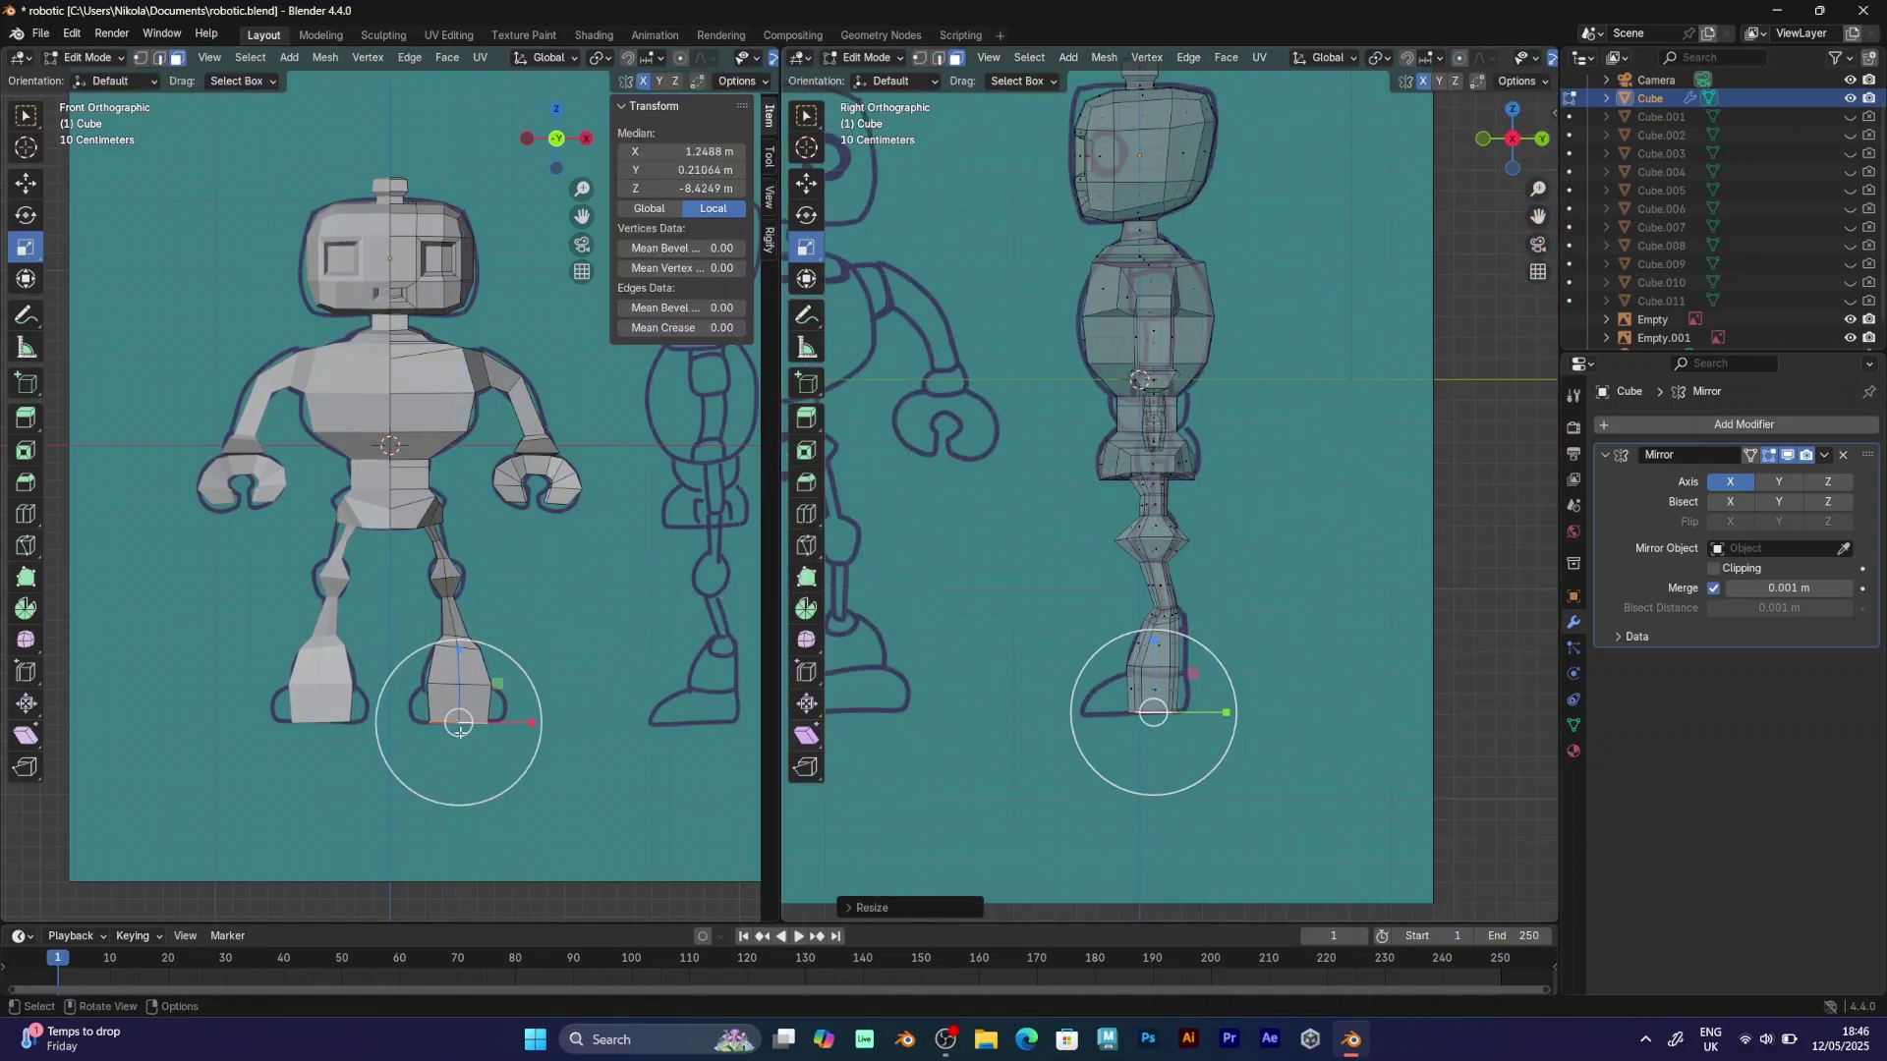
Extend the foot's front faces forward into a toe and scale them to fit the foot outline.
click(437, 706)
key(s)
key(x)
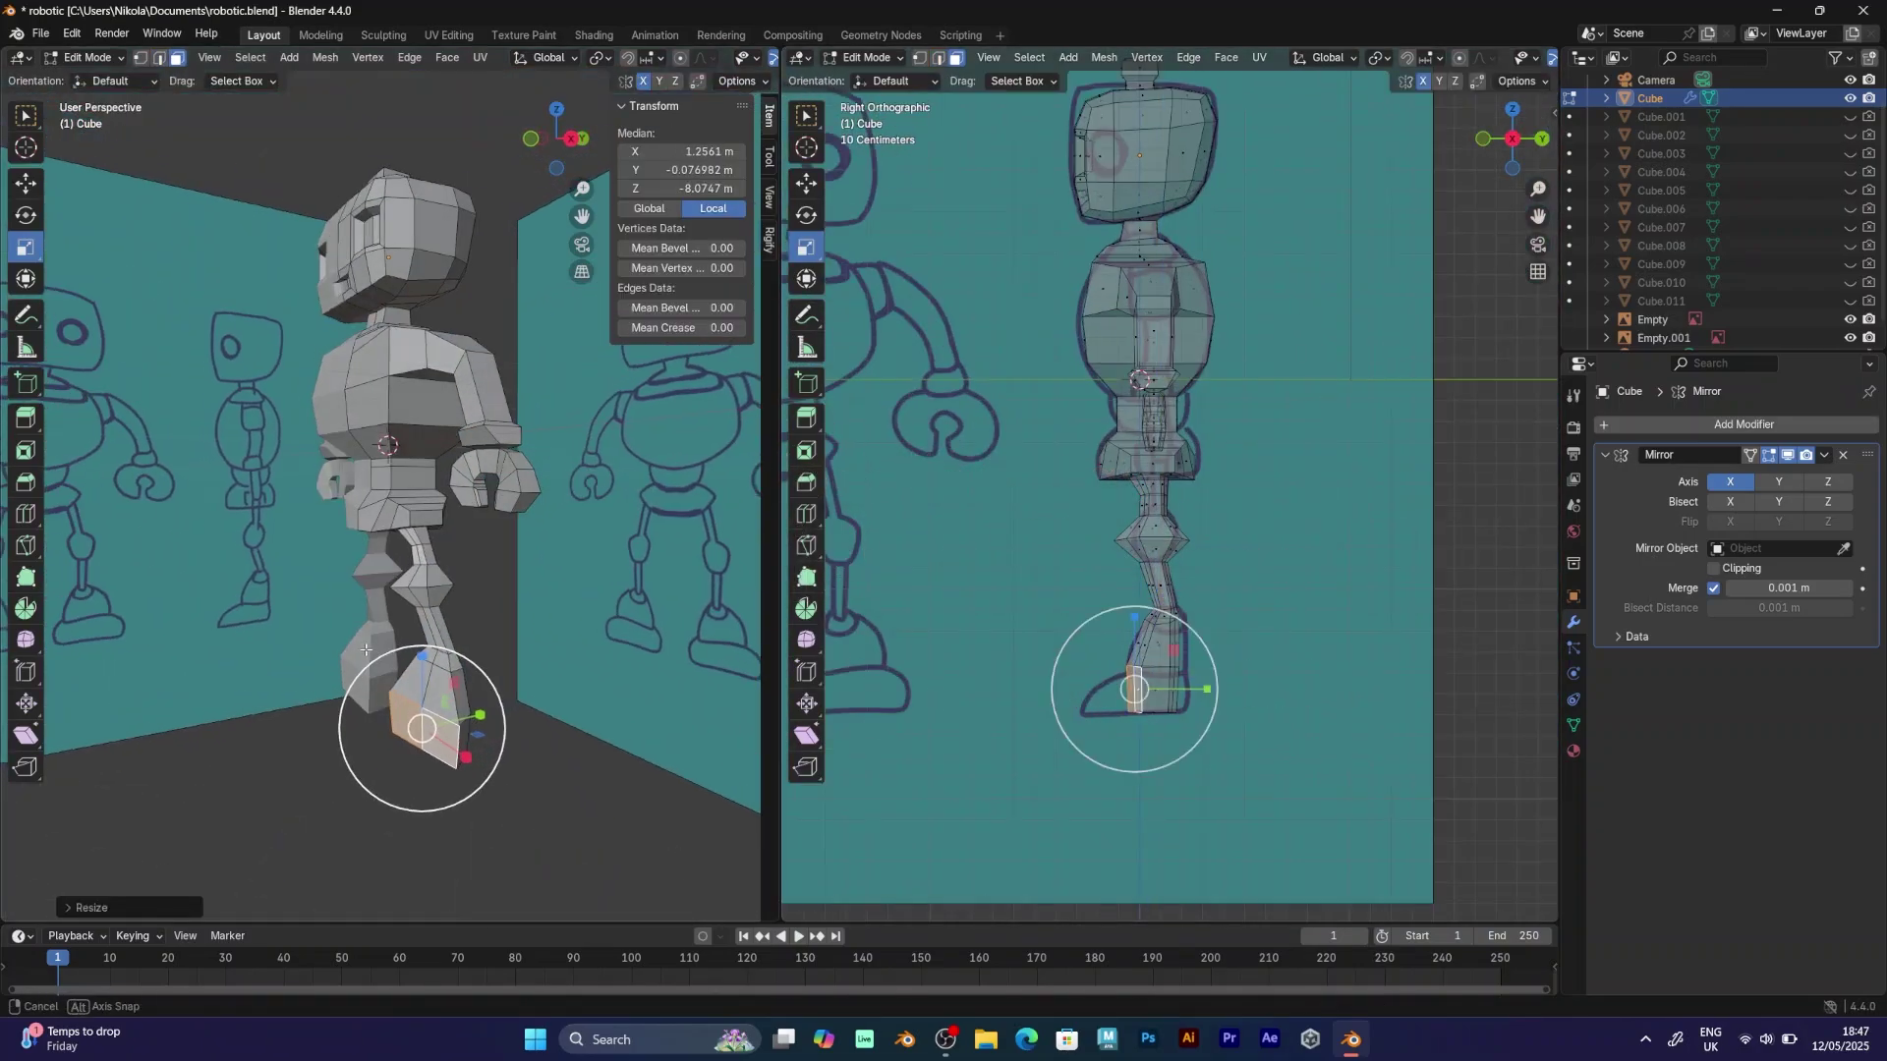
middle_drag(357, 647, 609, 678)
key(z)
key(z)
click(1221, 697)
key(s)
click(551, 688)
middle_drag(491, 688, 377, 726)
Move and rotate the foot's back faces to fit the heel outline, and return to Object Mode.
click(454, 686)
click(501, 717)
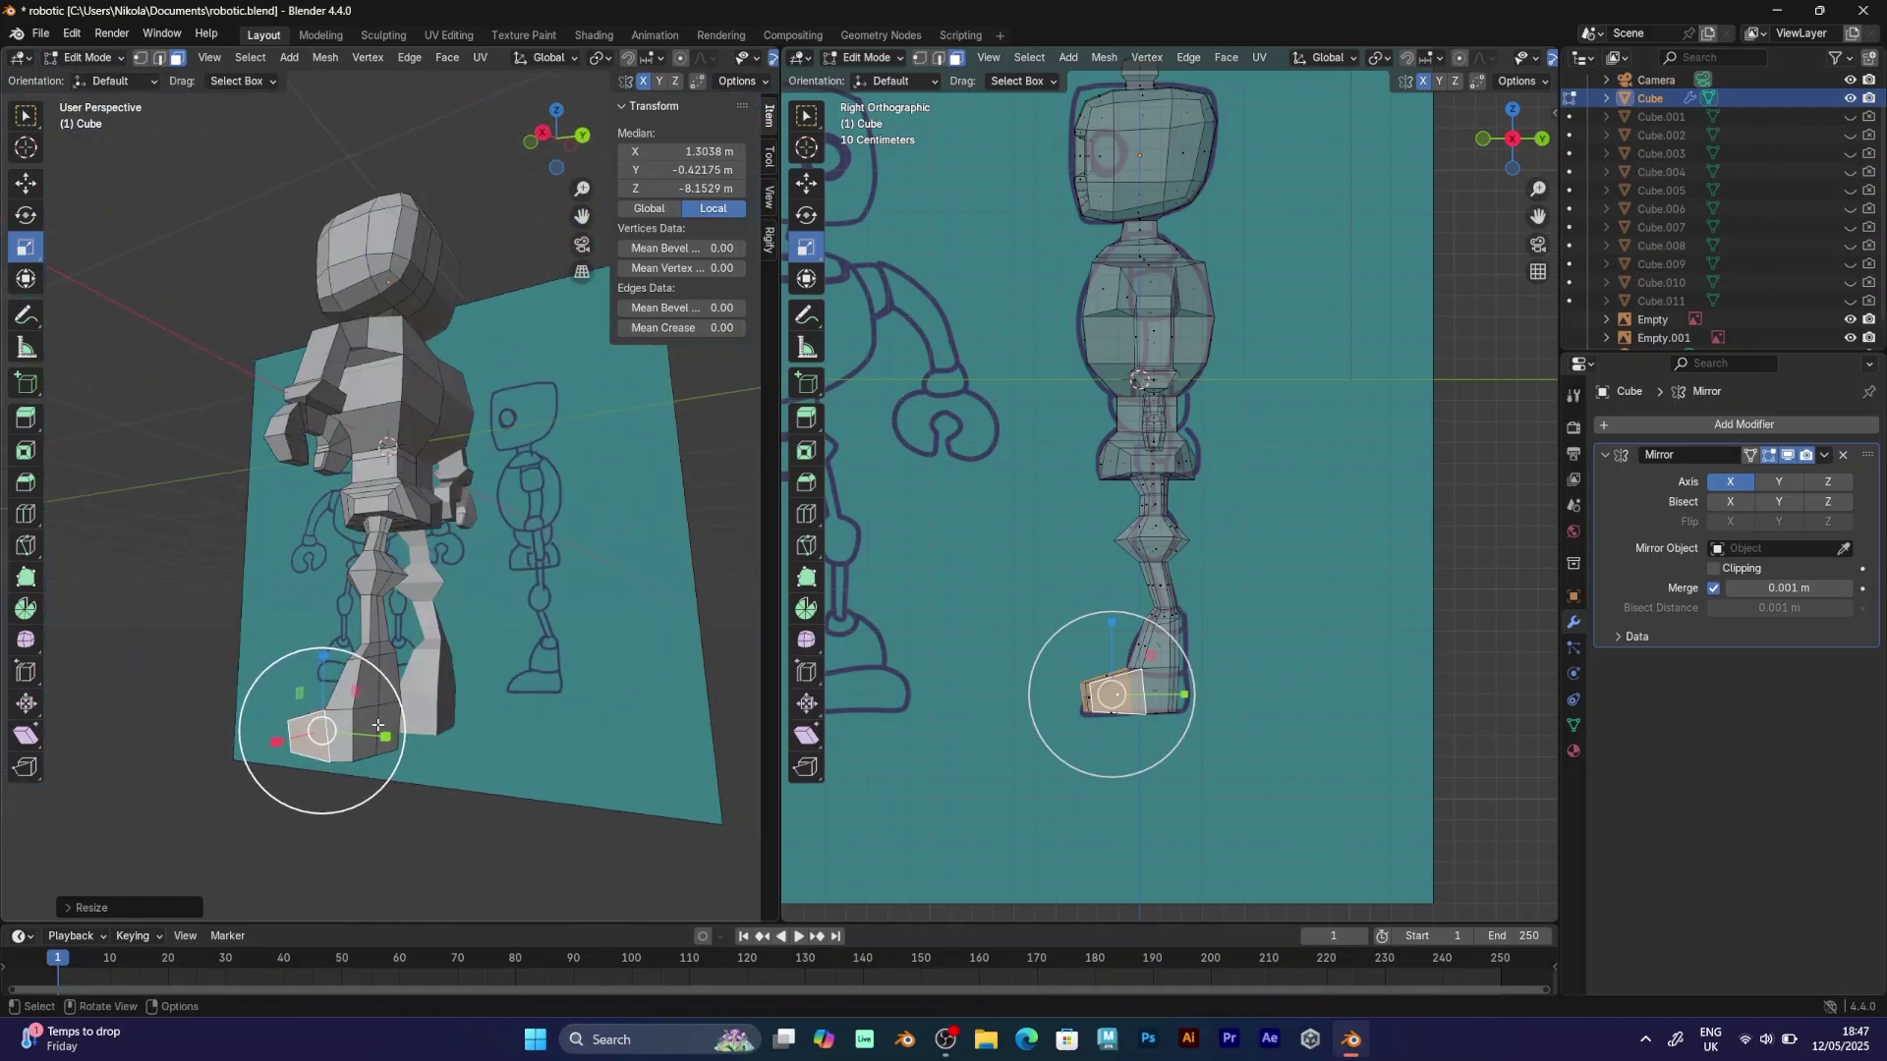
click(1235, 699)
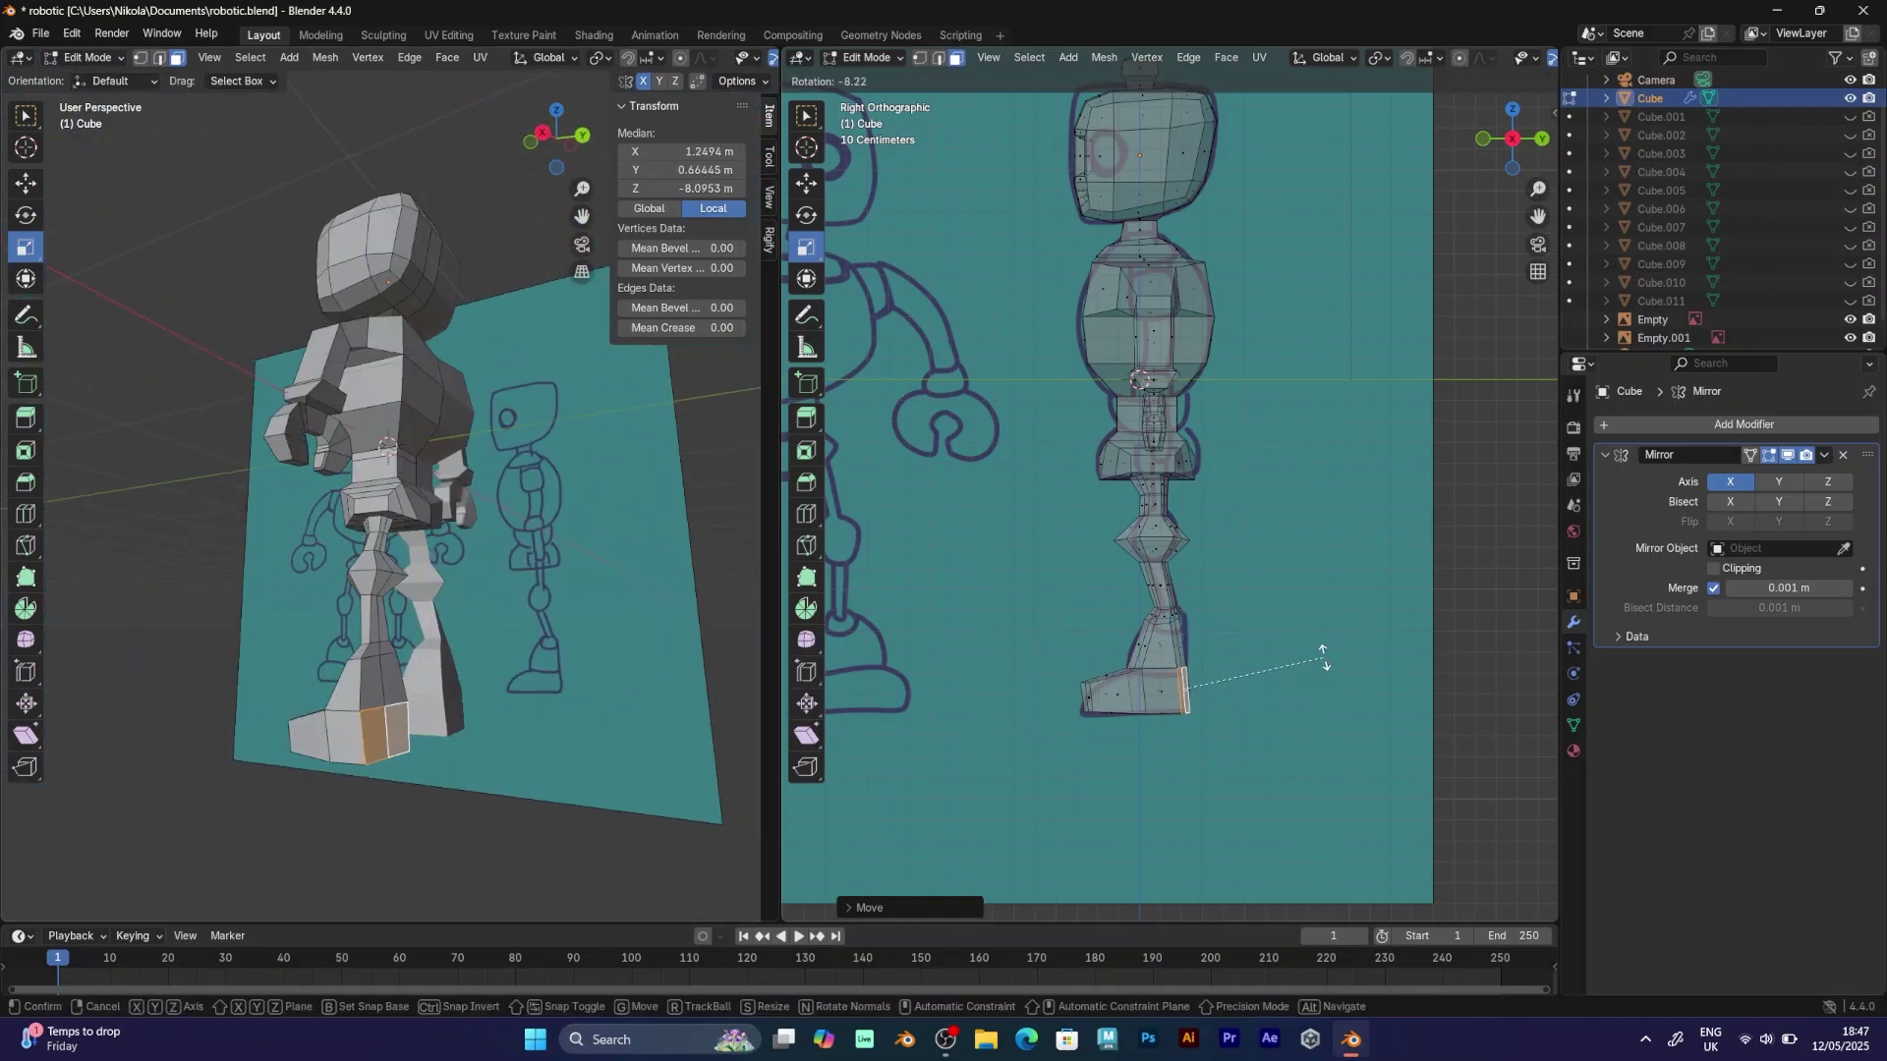
middle_drag(510, 532, 605, 540)
click(89, 56)
click(90, 78)
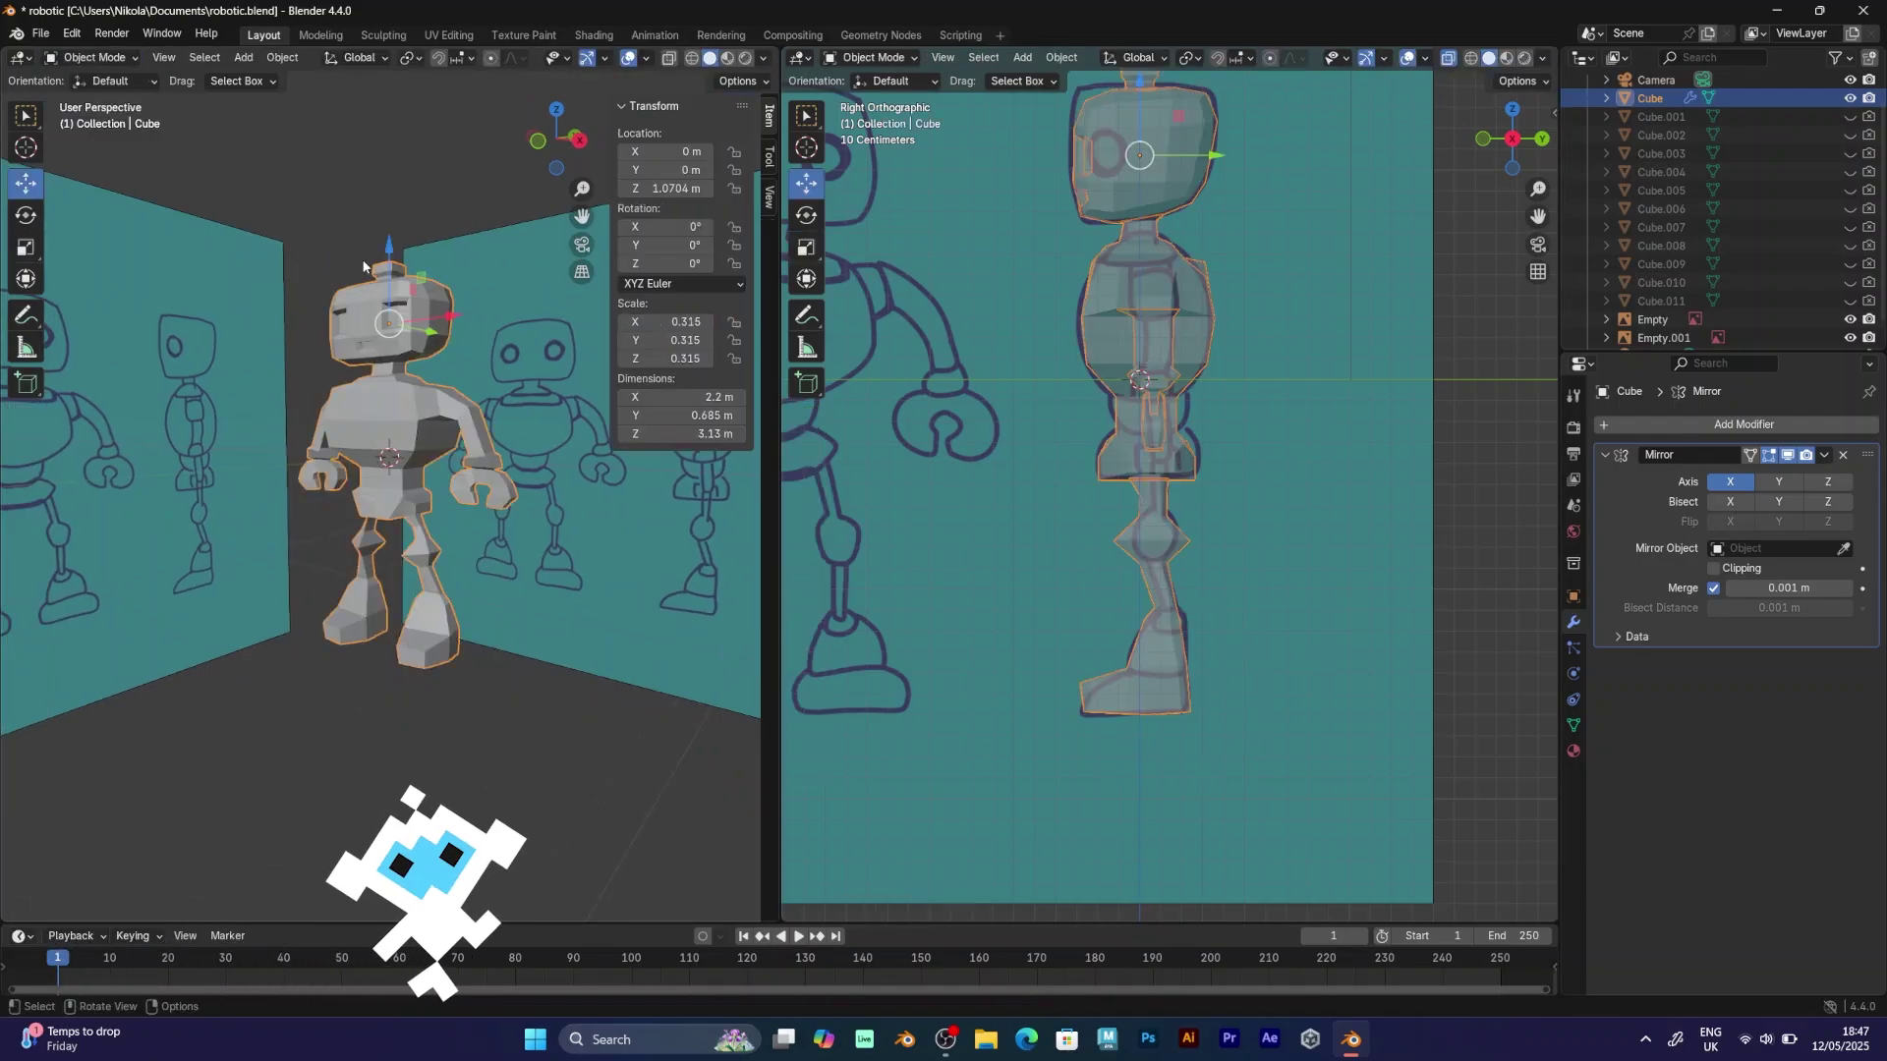
Apply smooth shading to the whole robot mesh.
scroll(379, 378, up, 1)
middle_drag(371, 378, 580, 378)
right_click(428, 369)
click(422, 338)
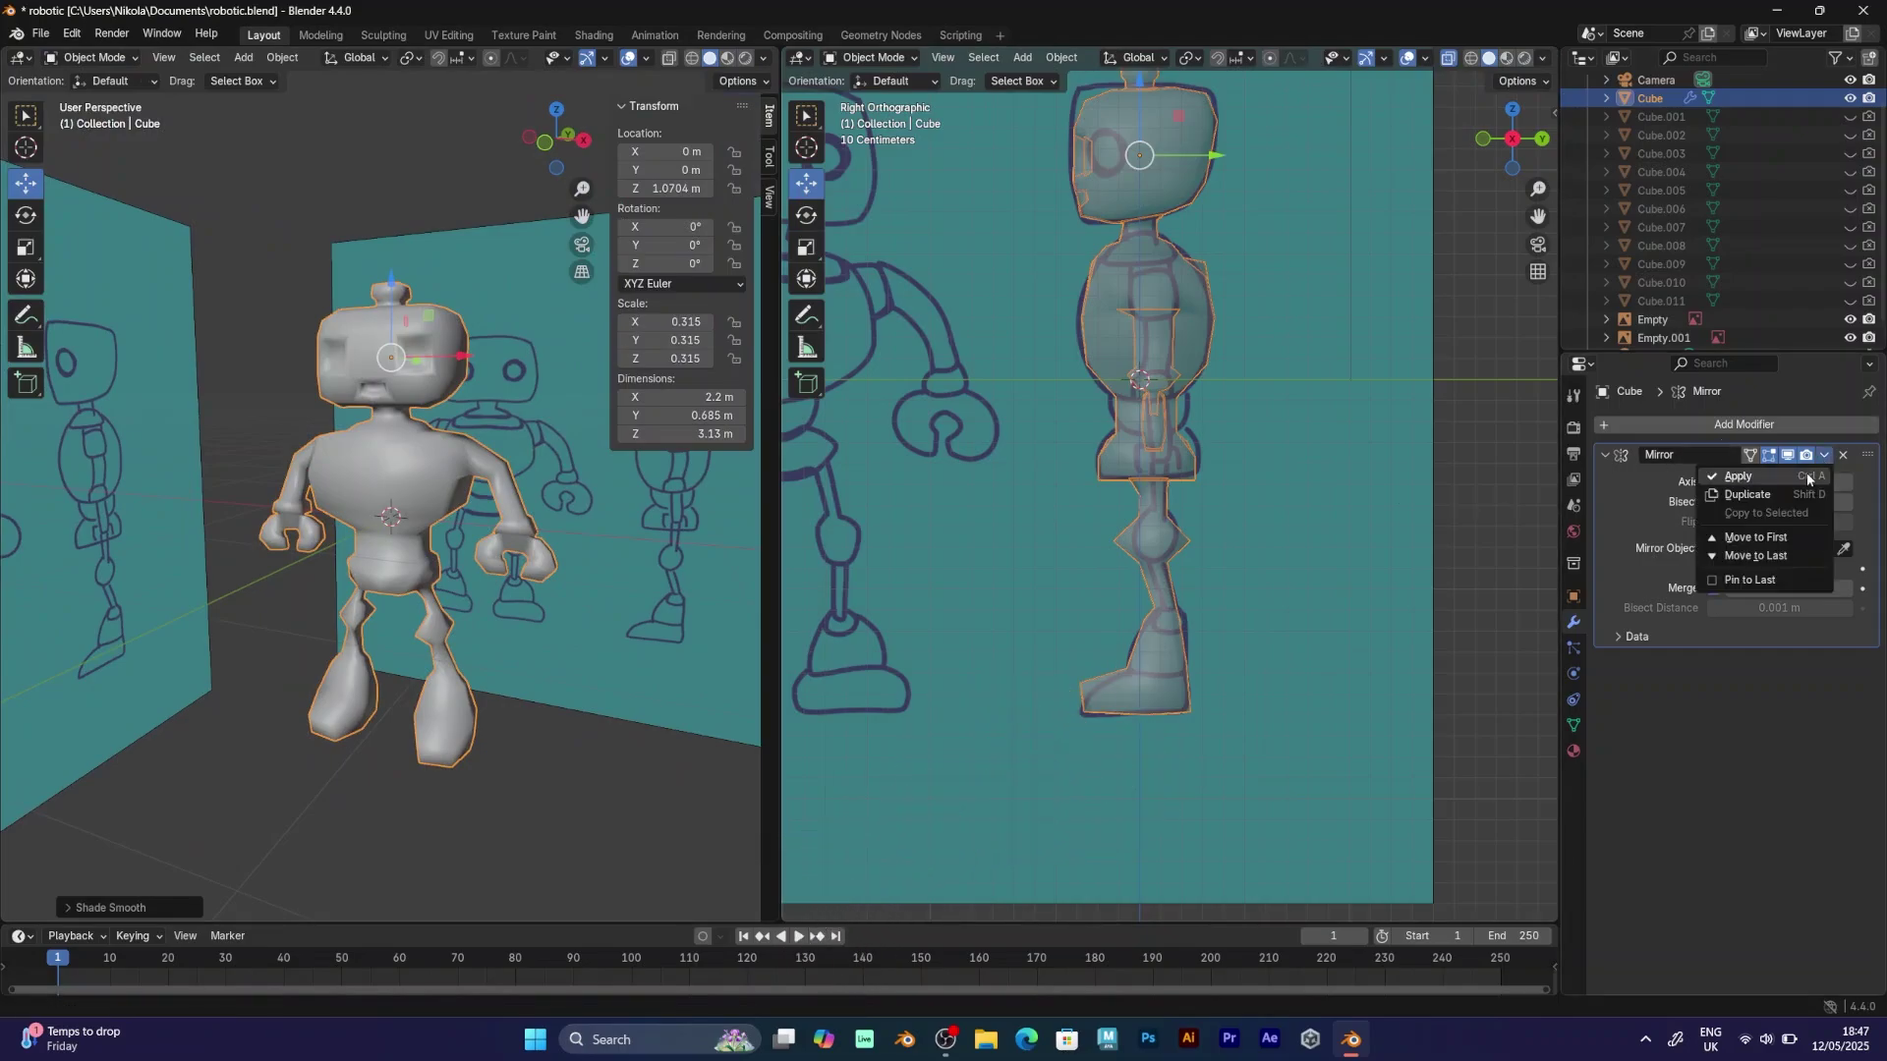
Apply the robot's Mirror modifier and check the full mesh in Edit Mode before returning to Object Mode.
click(1808, 477)
scroll(409, 339, up, 3)
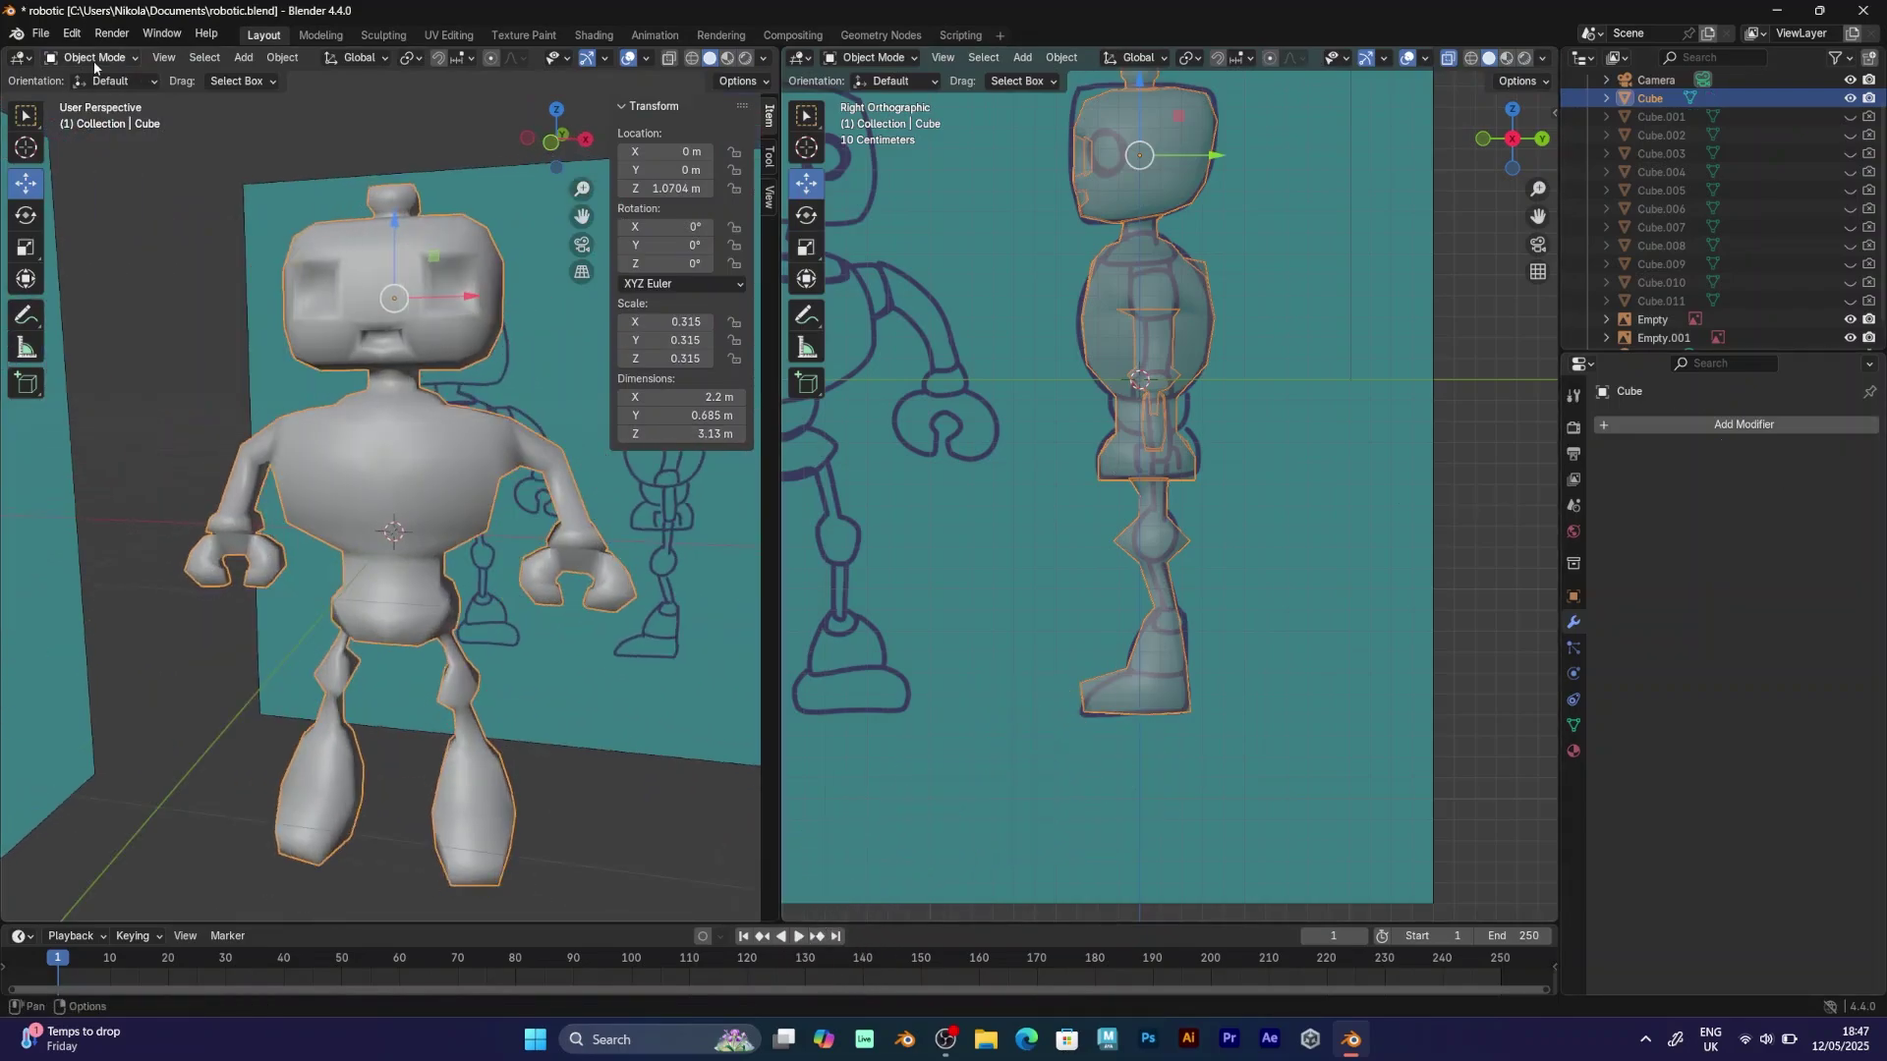
click(93, 98)
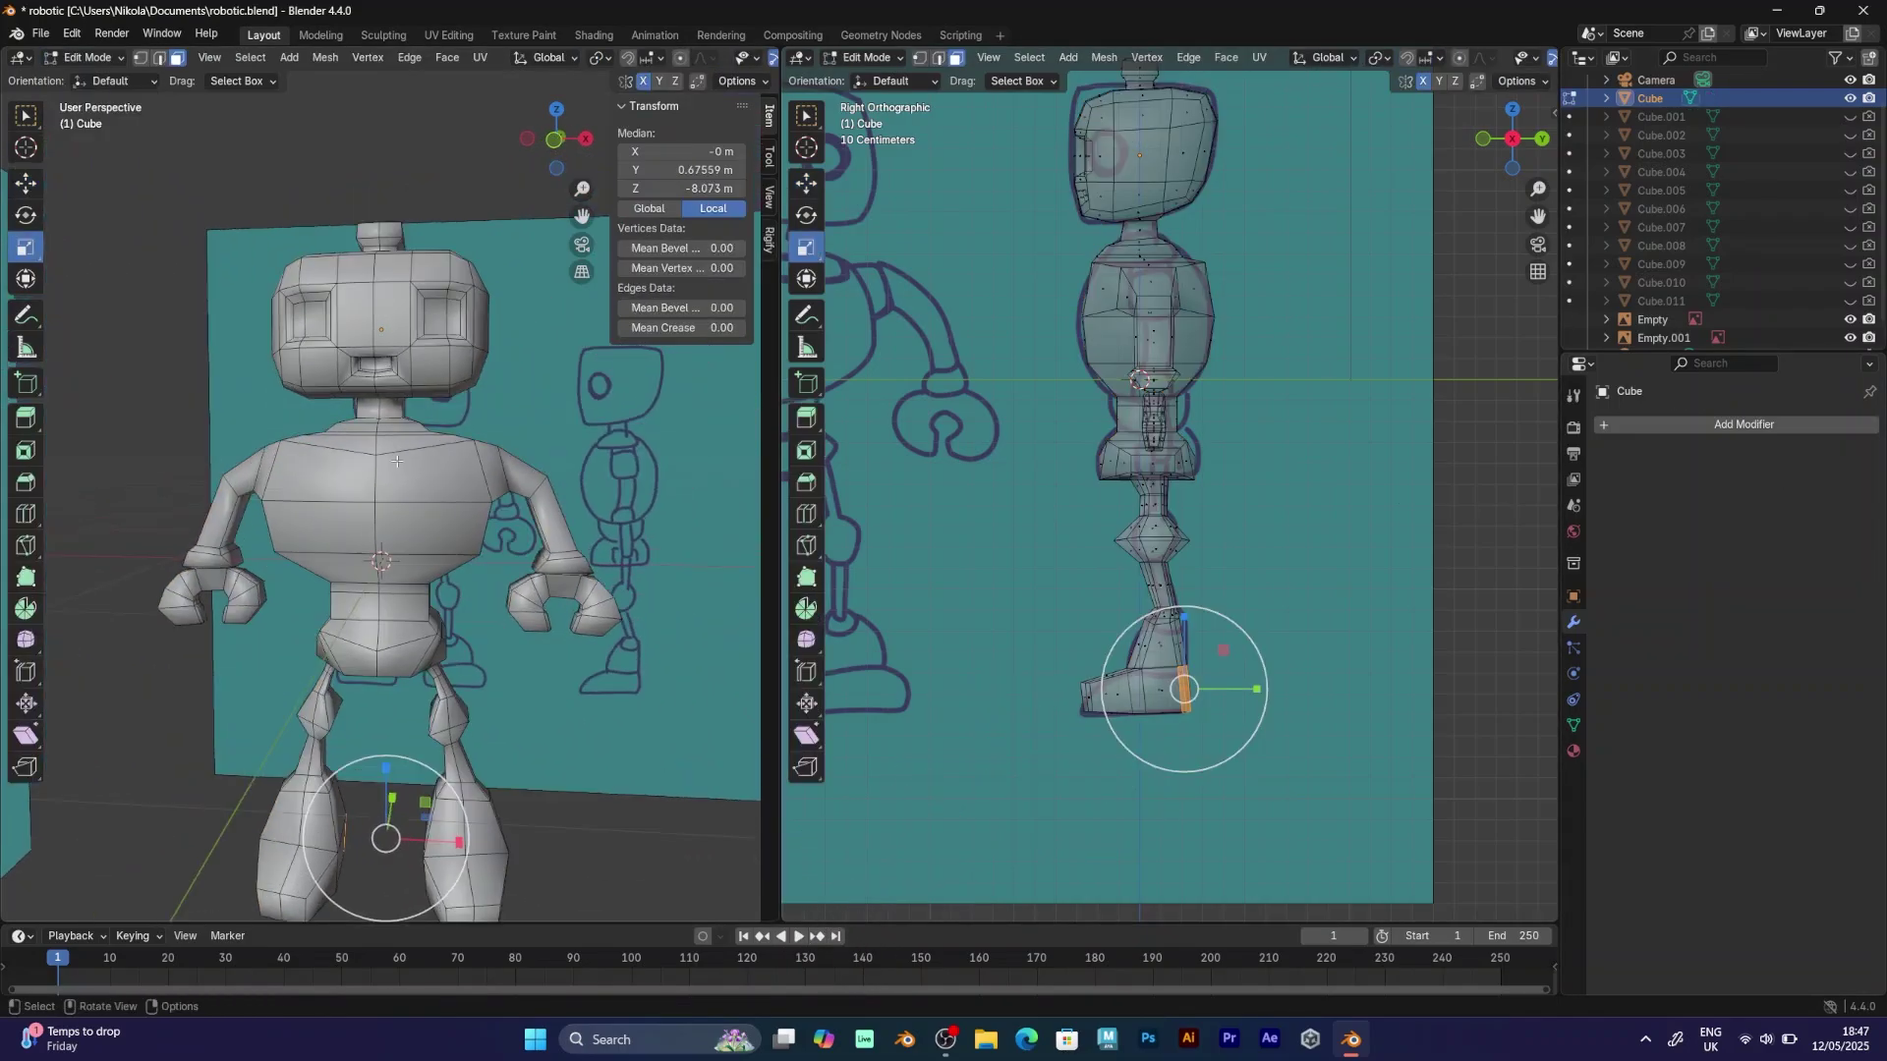
scroll(390, 630, up, 2)
click(413, 664)
key(h)
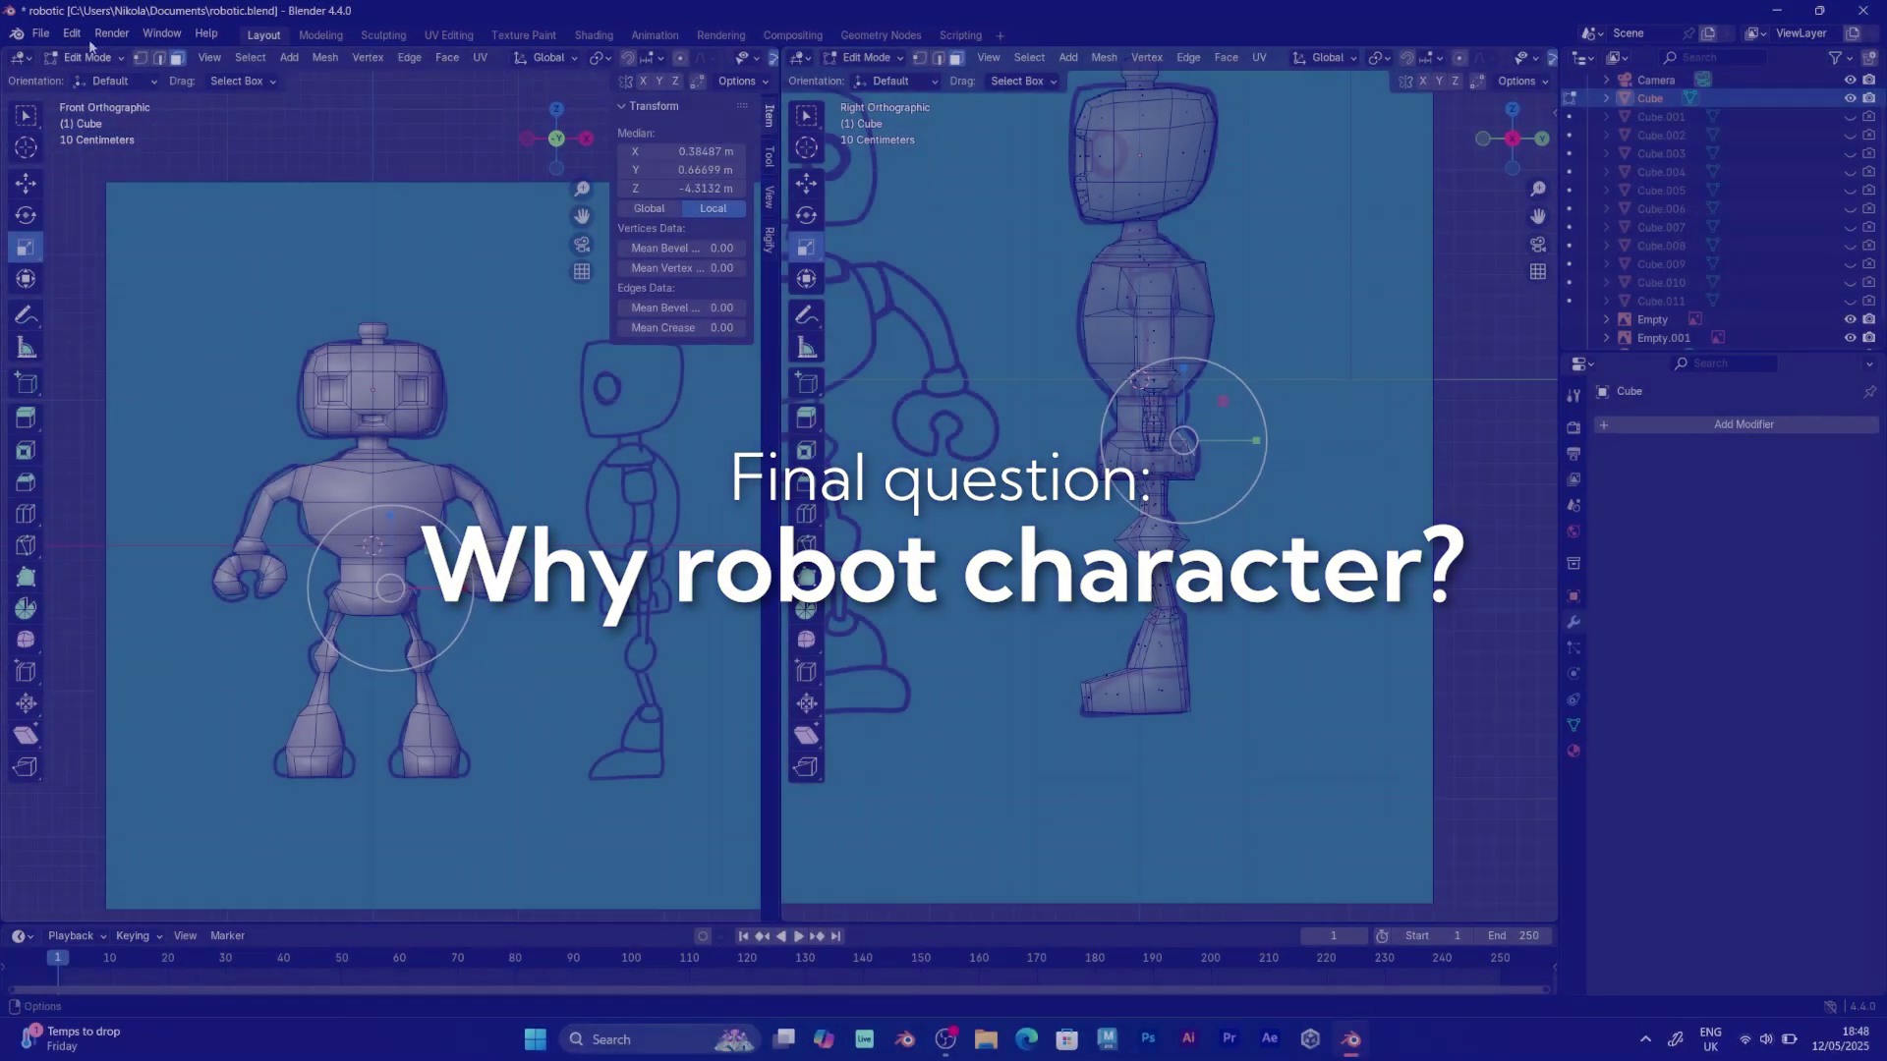
click(89, 57)
click(99, 79)
scroll(344, 399, up, 2)
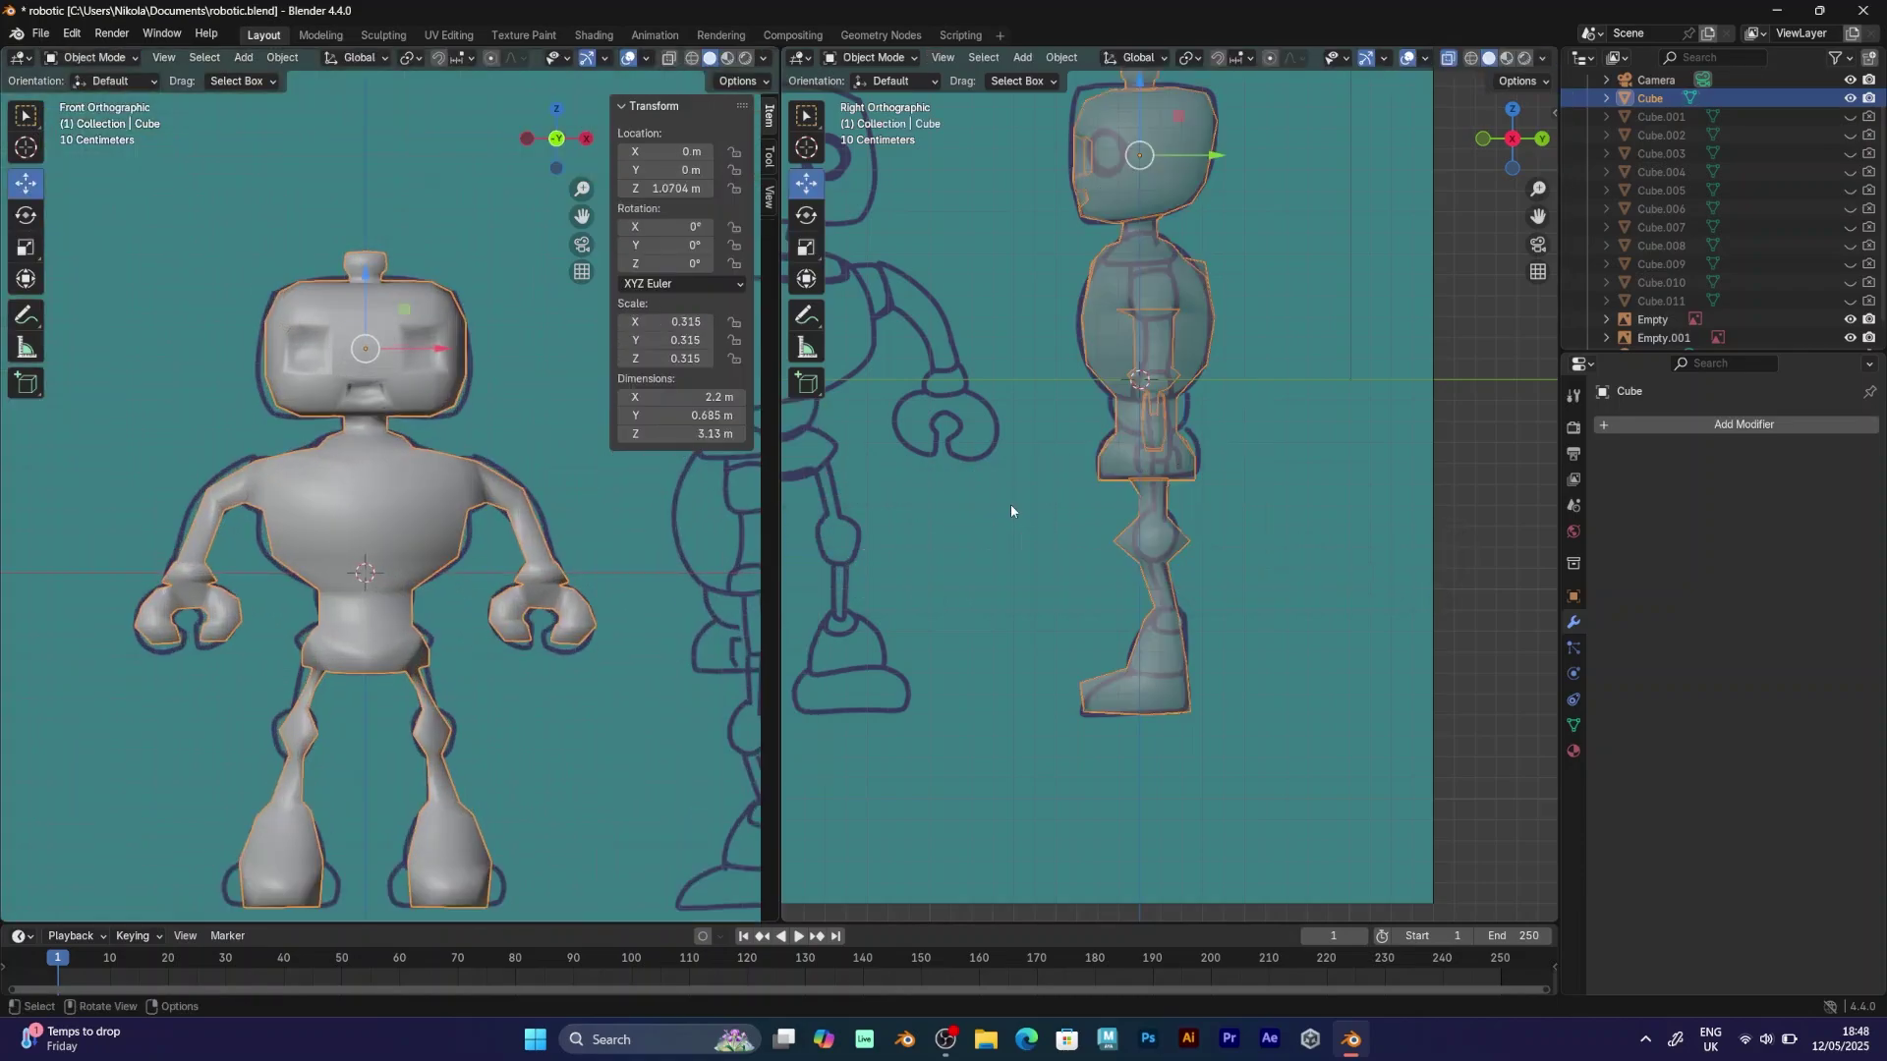
Add a Subdivision Surface modifier to the robot and view the rounded result from an angle.
click(1663, 428)
mouse_move(1646, 430)
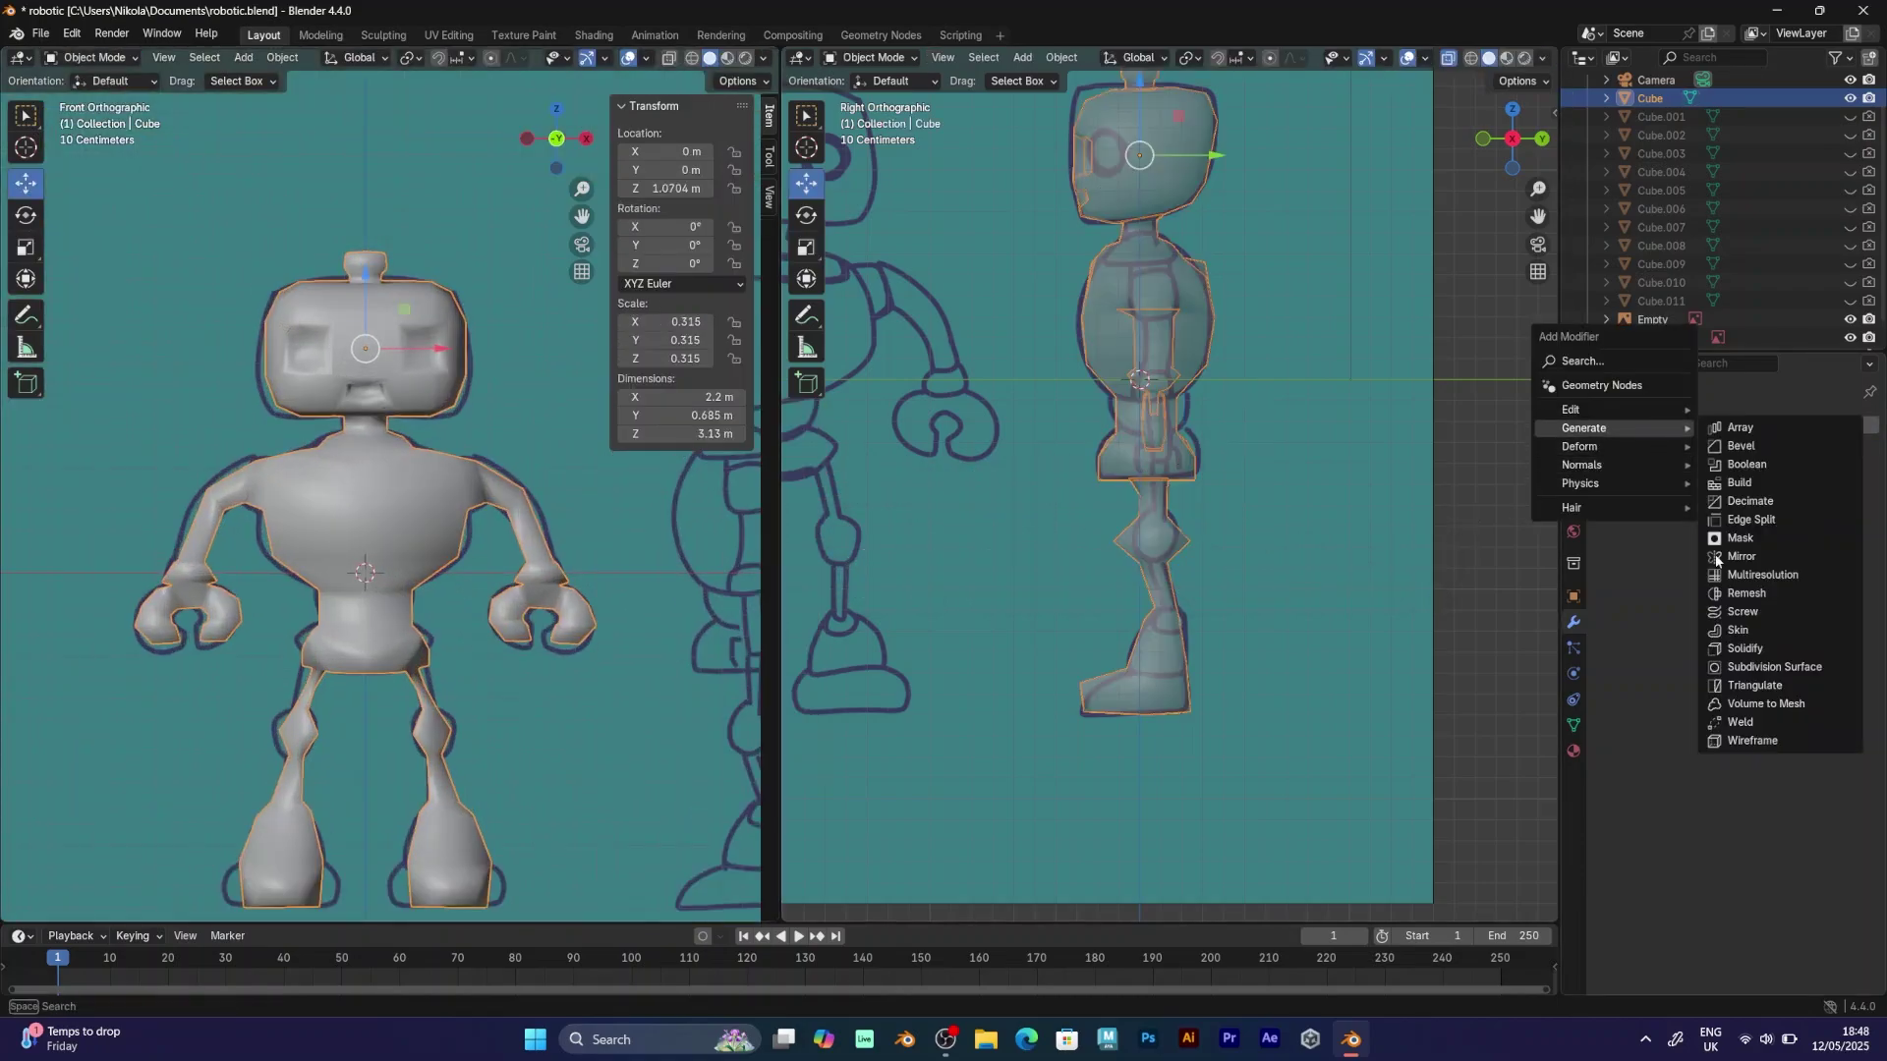
click(1743, 667)
mouse_move(415, 505)
middle_down()
mouse_move(309, 544)
mouse_move(147, 514)
mouse_move(418, 516)
mouse_move(314, 568)
mouse_move(195, 562)
mouse_move(346, 515)
mouse_move(395, 527)
middle_up()
scroll(418, 516, up, 2)
Undo the Subdivision Surface modifier and the applying of the Mirror modifier, restoring the live Mirror modifier on the robot.
key(ctrl+z)
key(Tab)
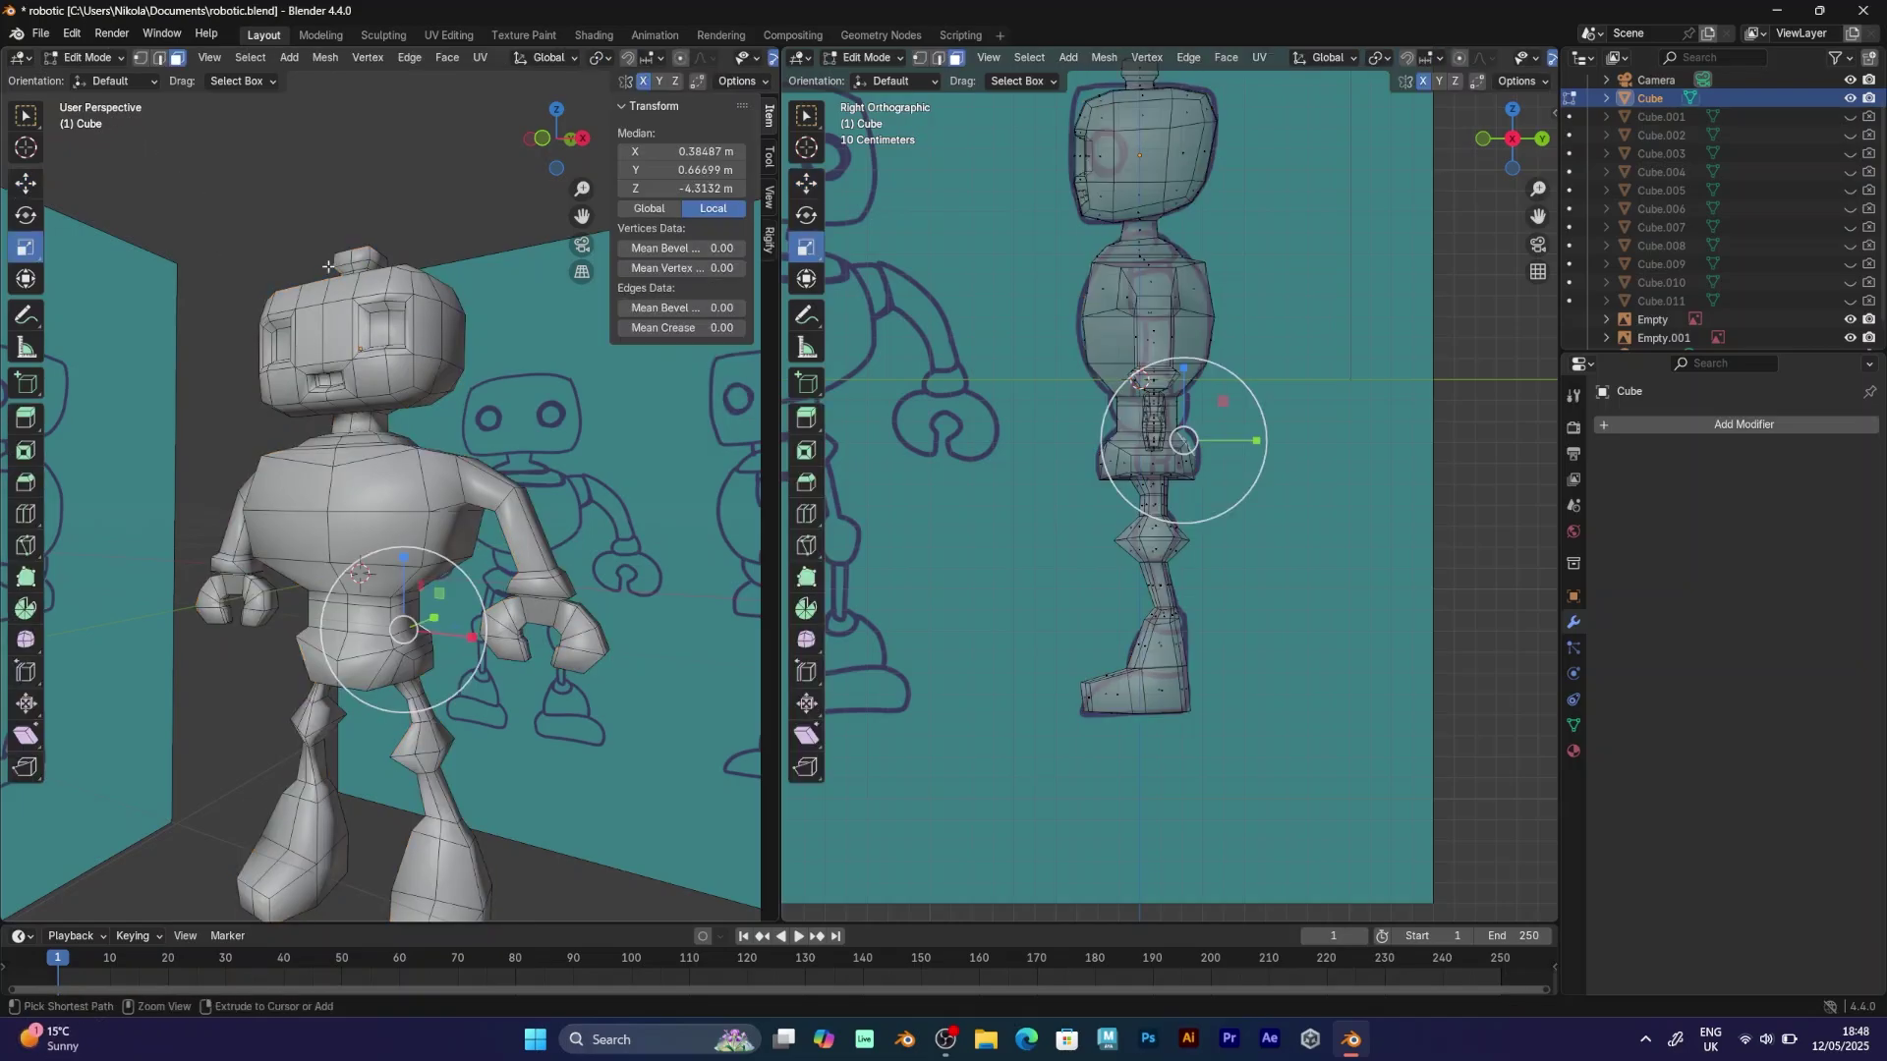
middle_drag(363, 302, 394, 294)
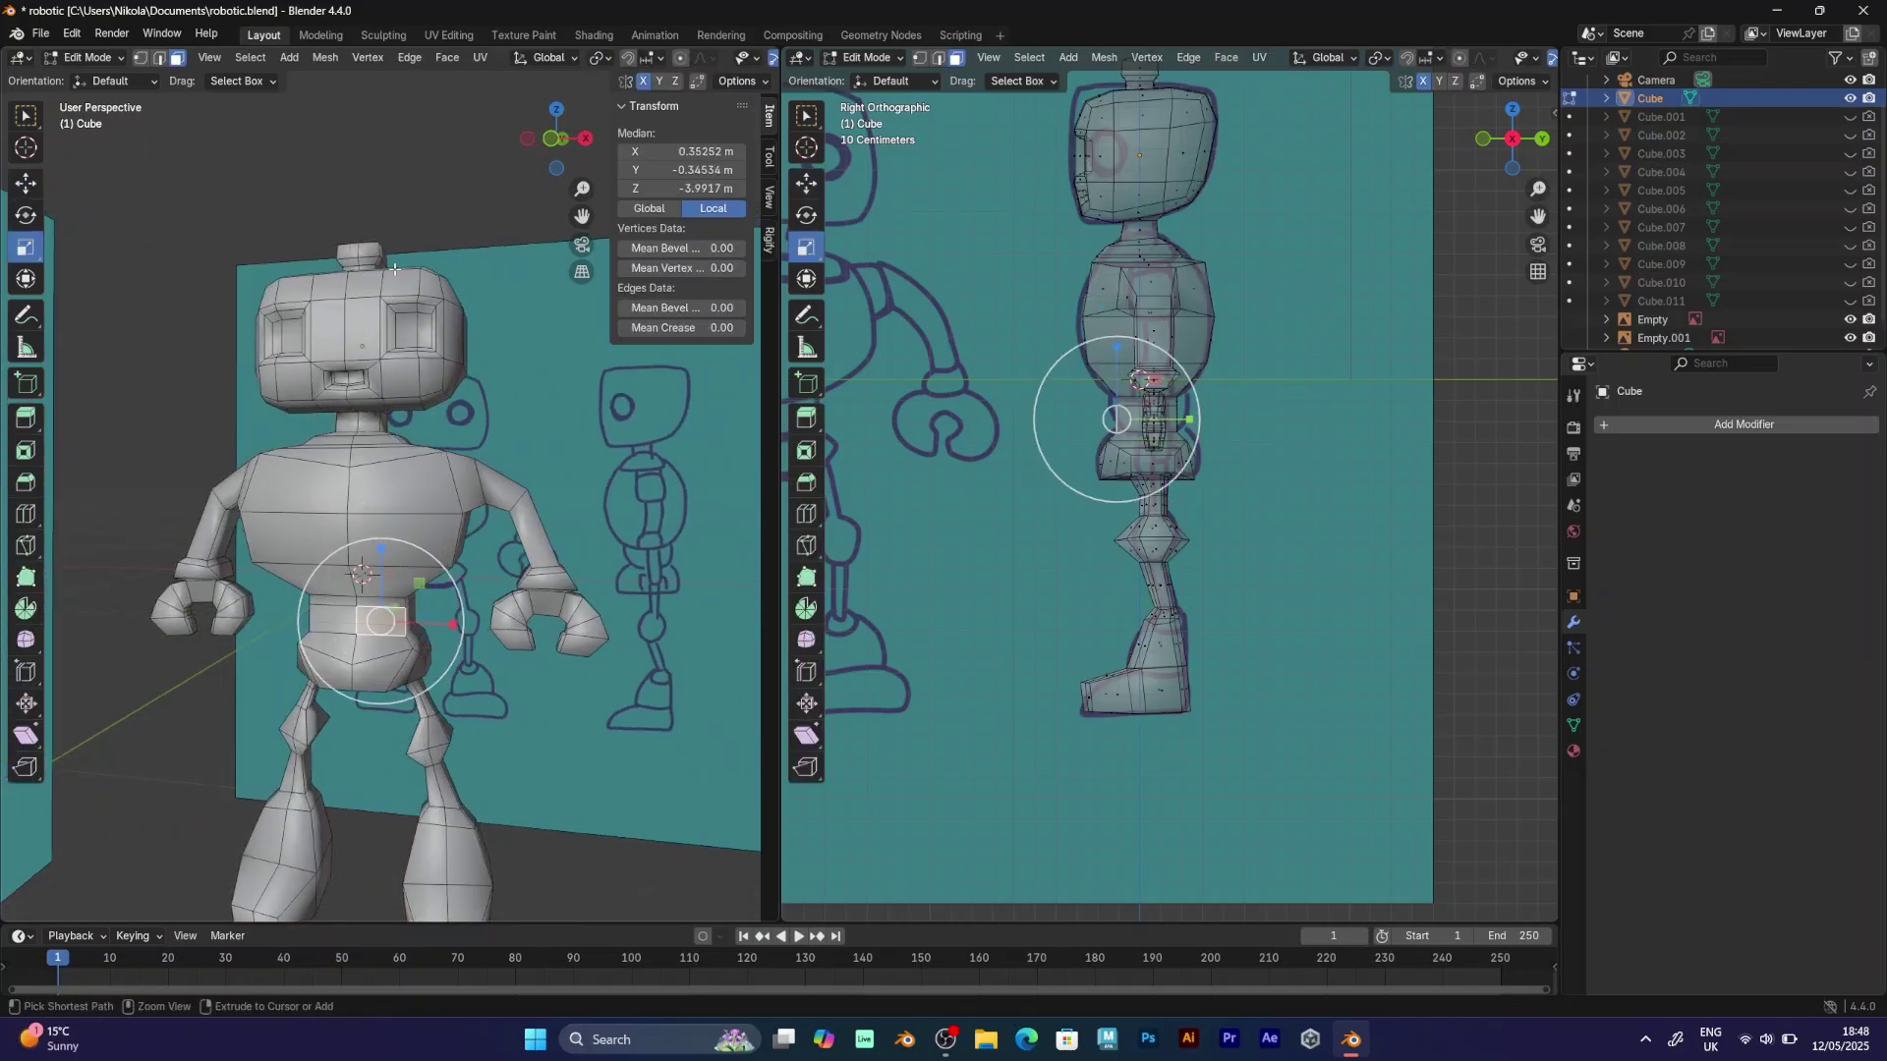
key(ctrl+z)
key(ctrl+z)
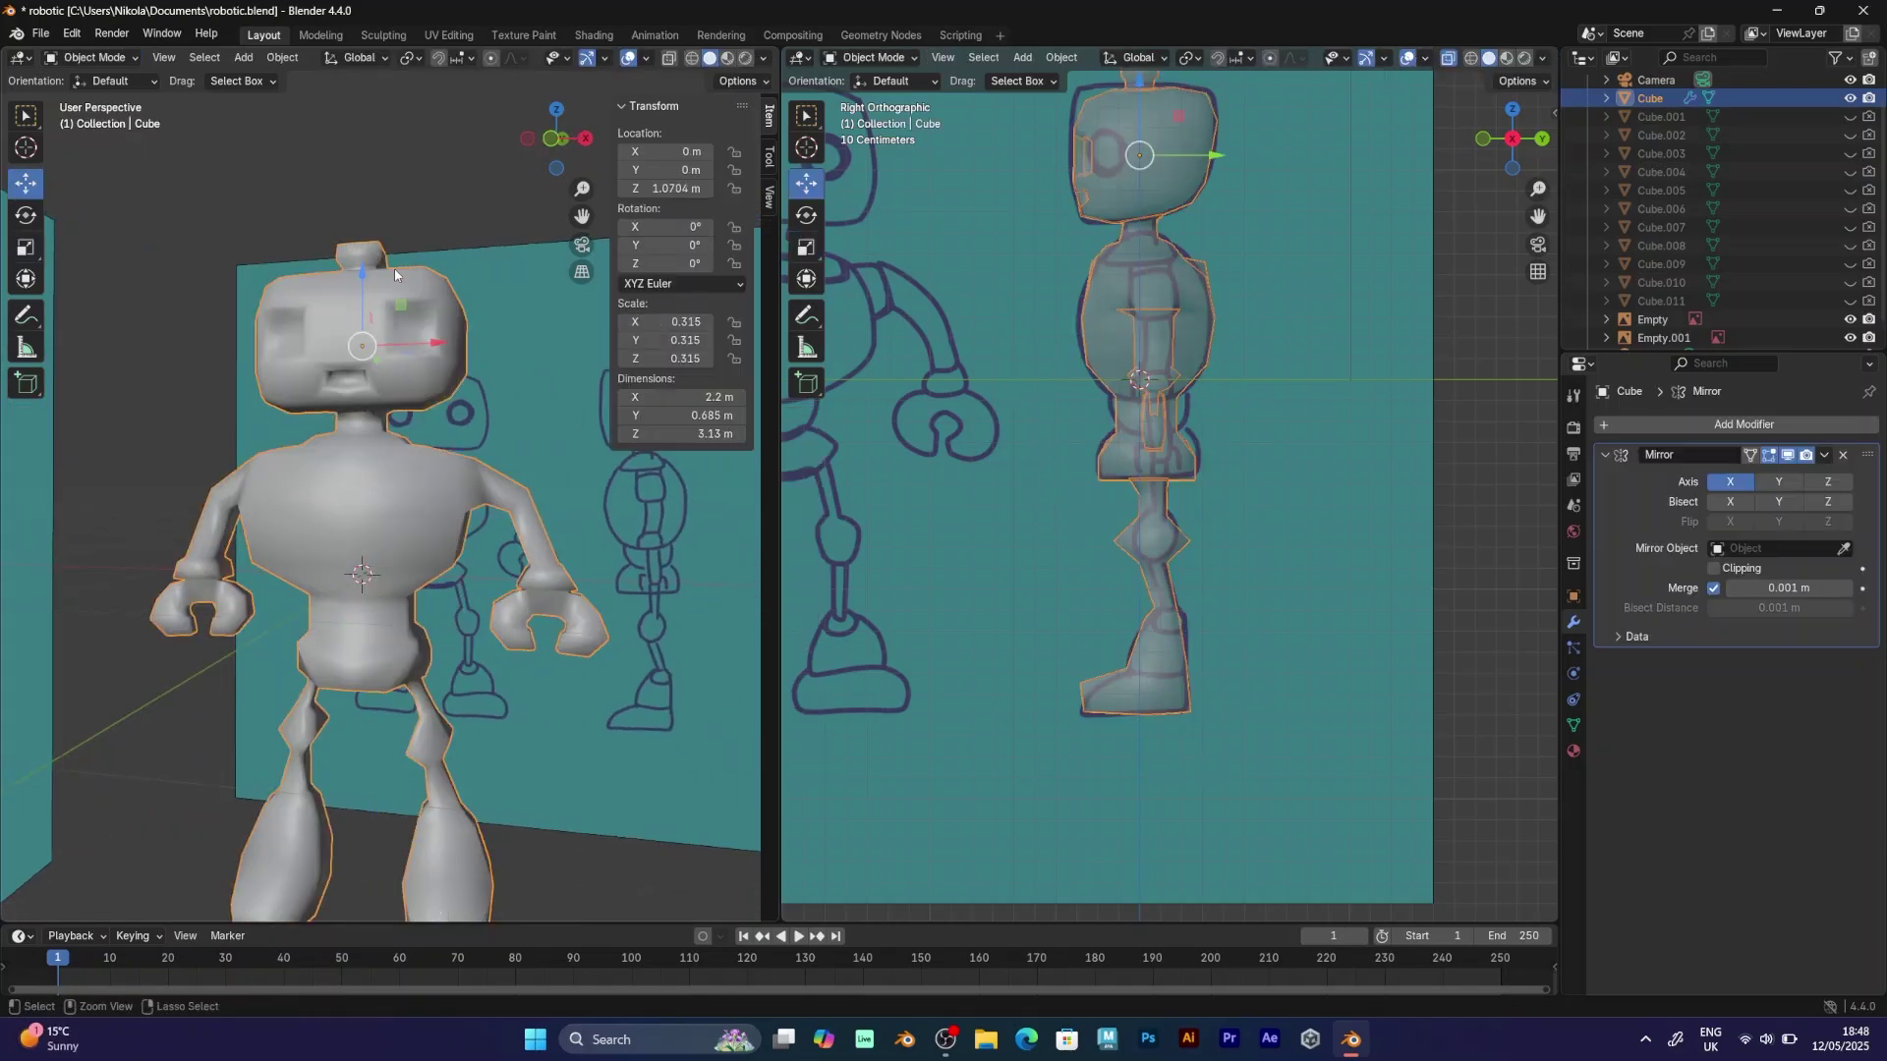
scroll(368, 468, up, 1)
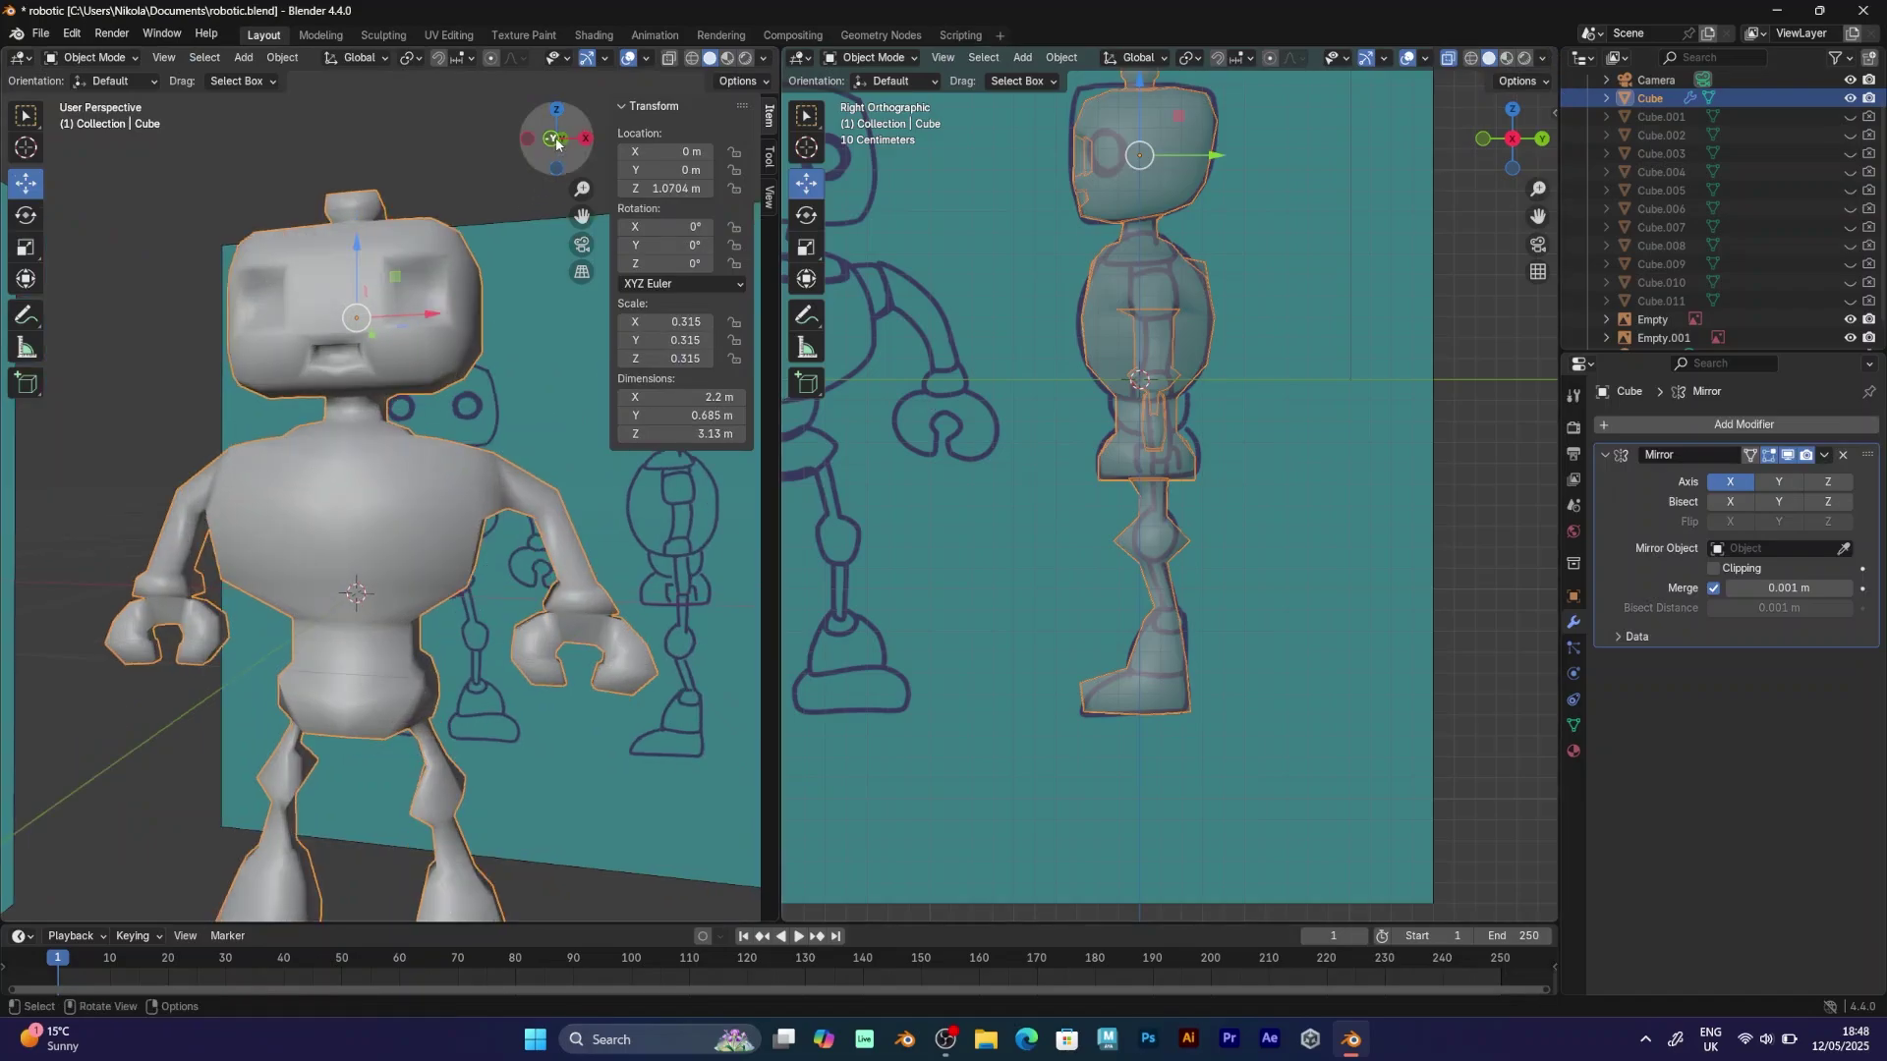
click(555, 139)
middle_drag(443, 339, 224, 383)
middle_drag(353, 486, 422, 521)
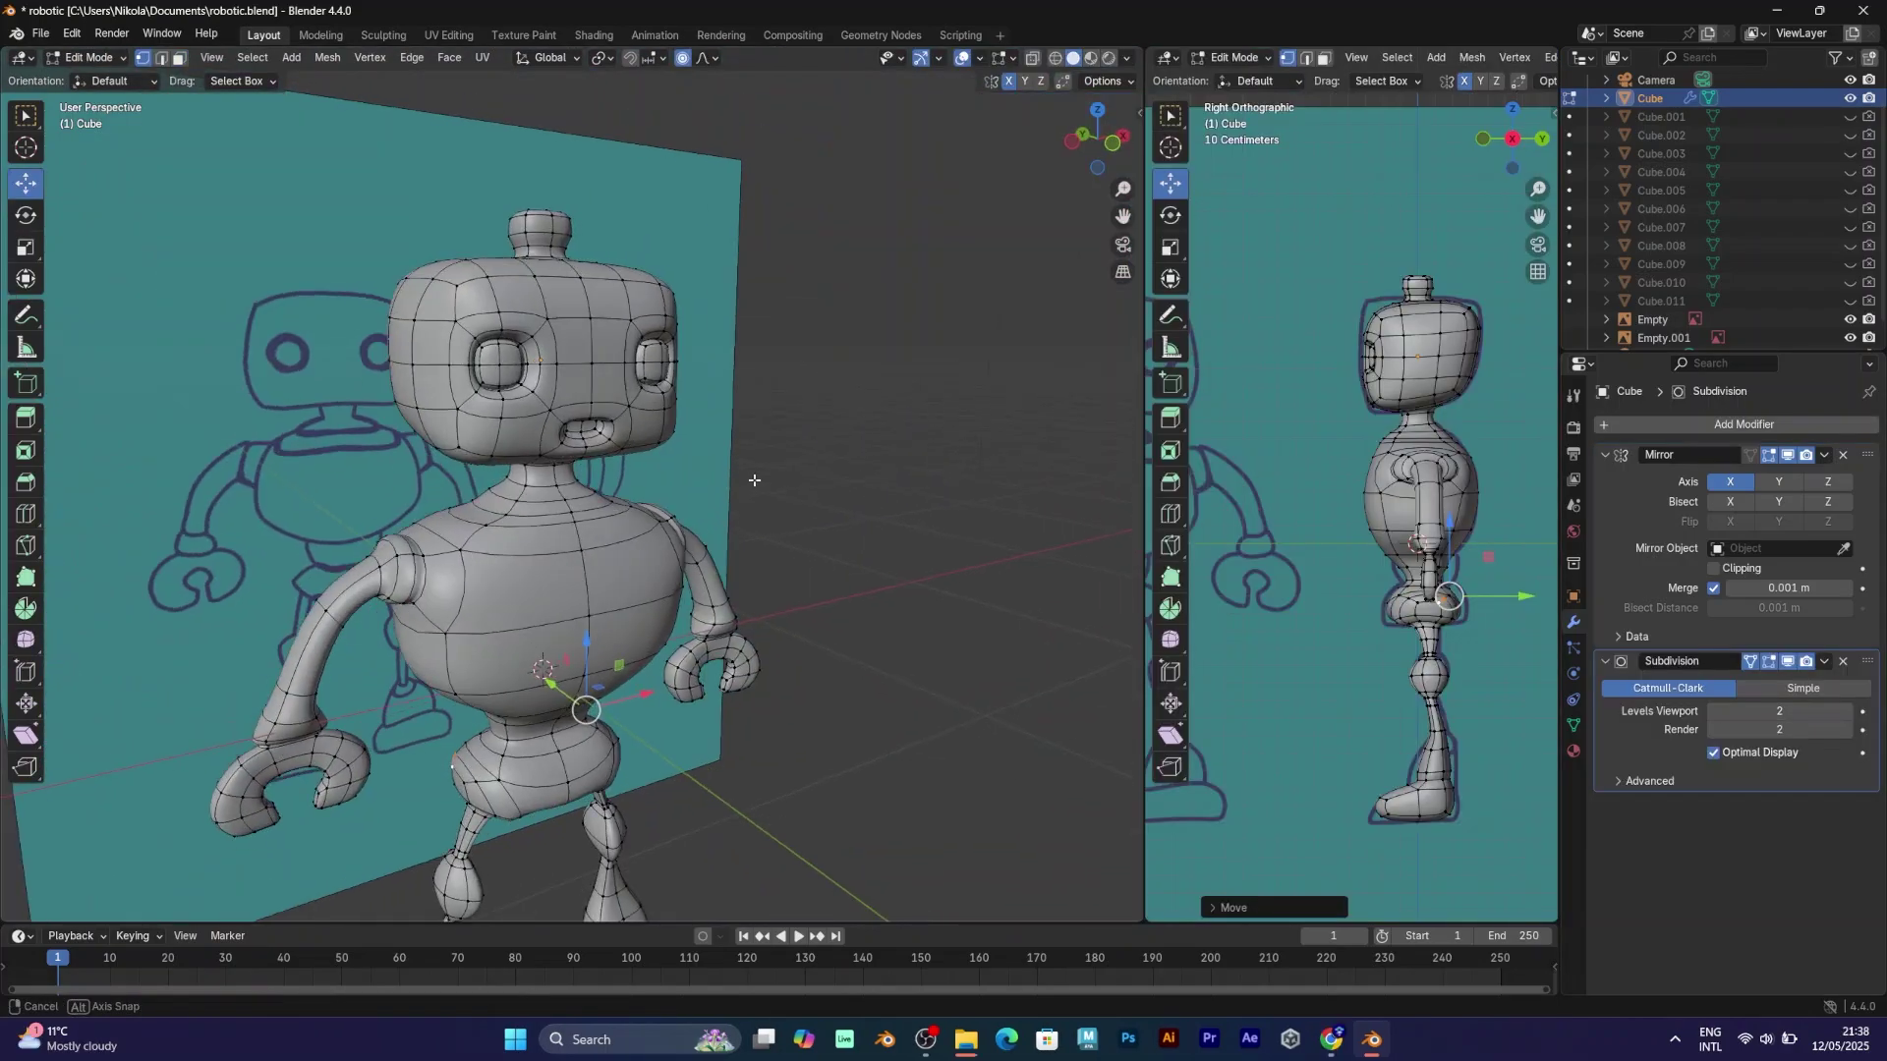
middle_drag(550, 442, 672, 320)
scroll(605, 346, down, 2)
scroll(606, 346, up, 5)
In front view, move the head's lower corner and side vertices outward with proportional editing to match the reference outline.
click(1095, 140)
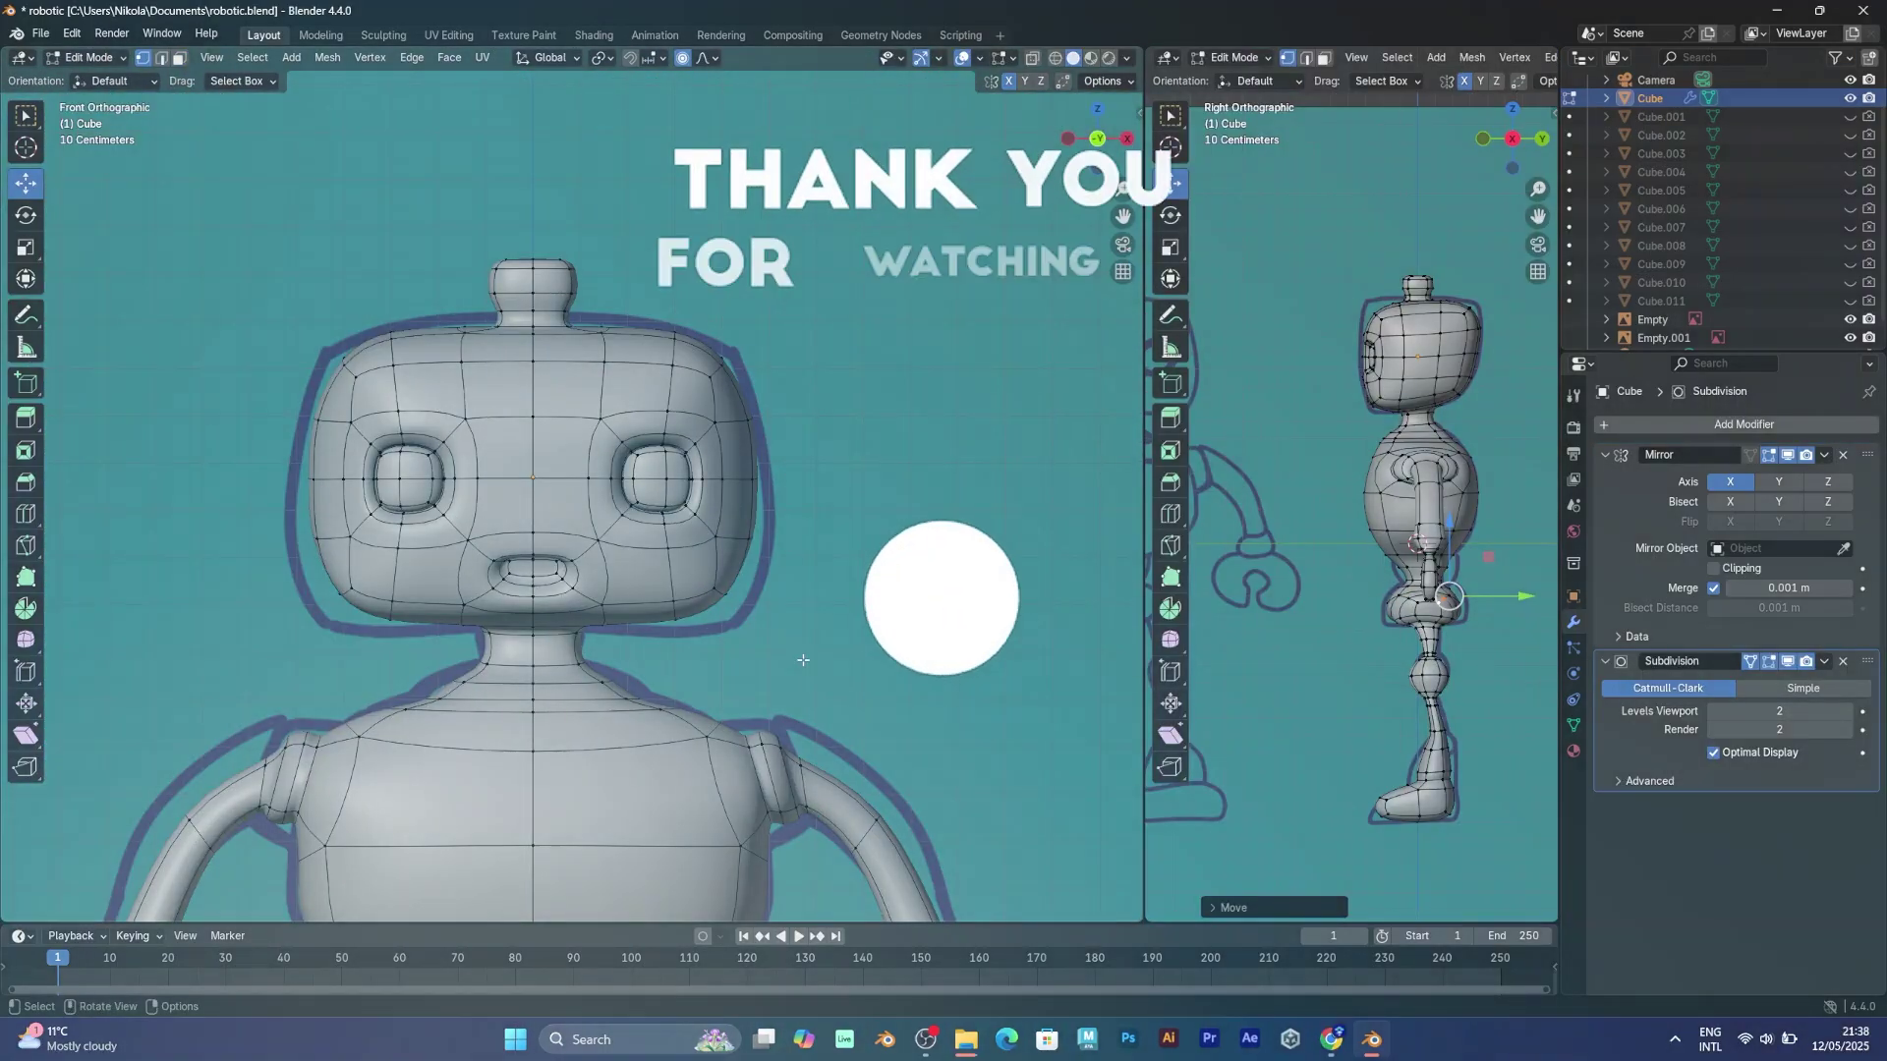
key(g)
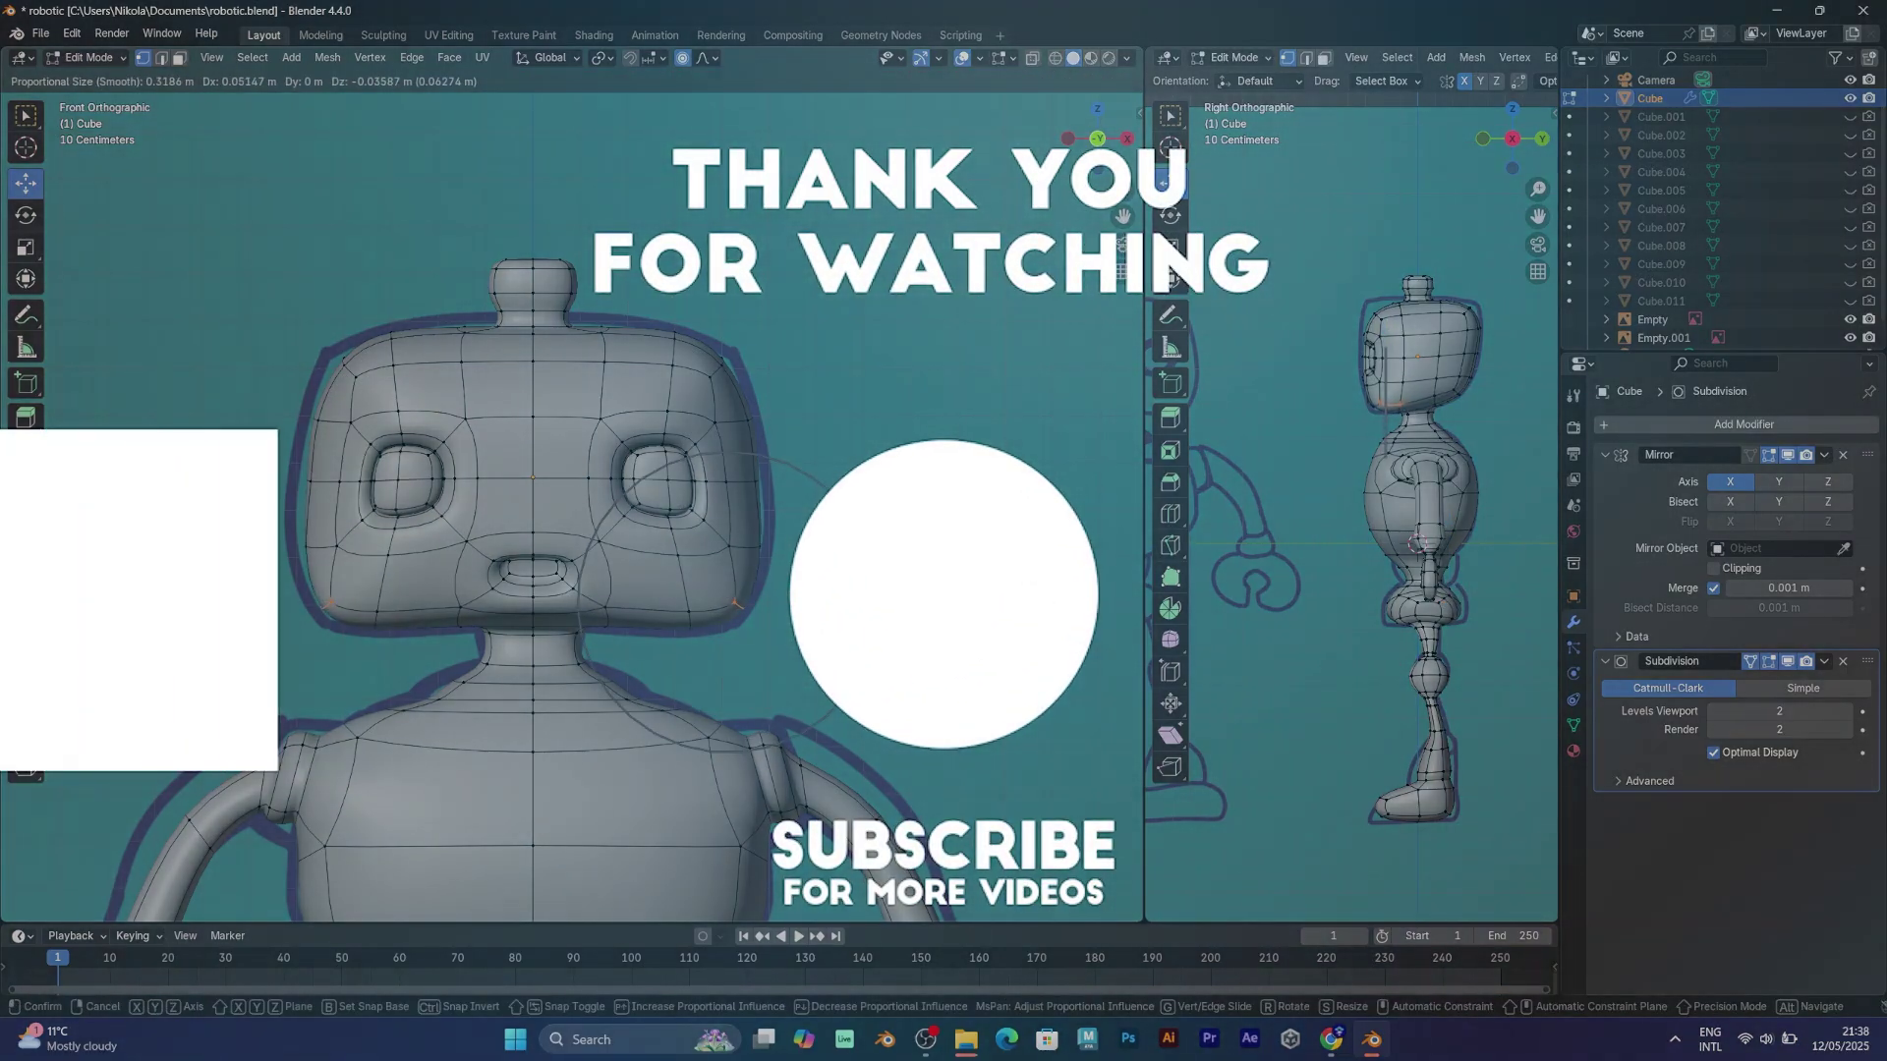
click(751, 619)
click(762, 482)
key(g)
click(779, 475)
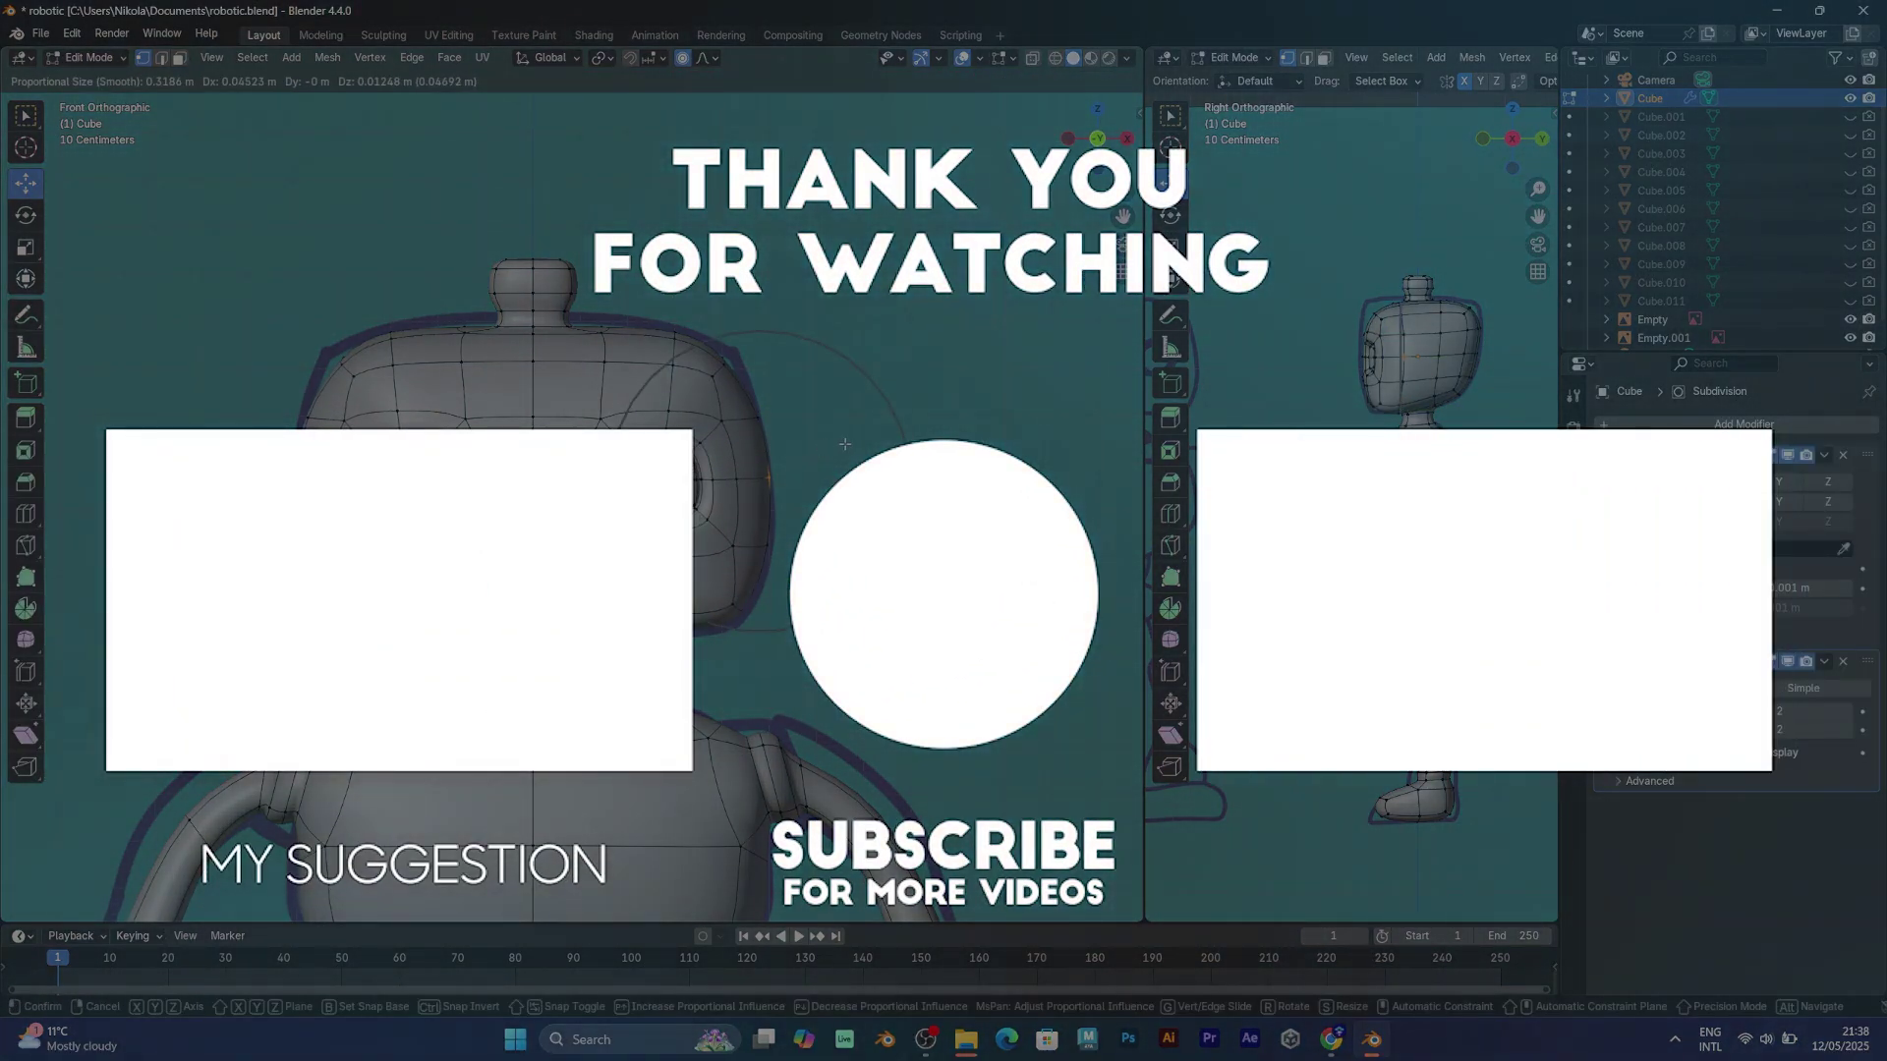
Select the vertices along the head's upper side edge and move them outward to the reference outline in front view.
middle_drag(854, 441, 732, 491)
click(574, 423)
shift+click(638, 408)
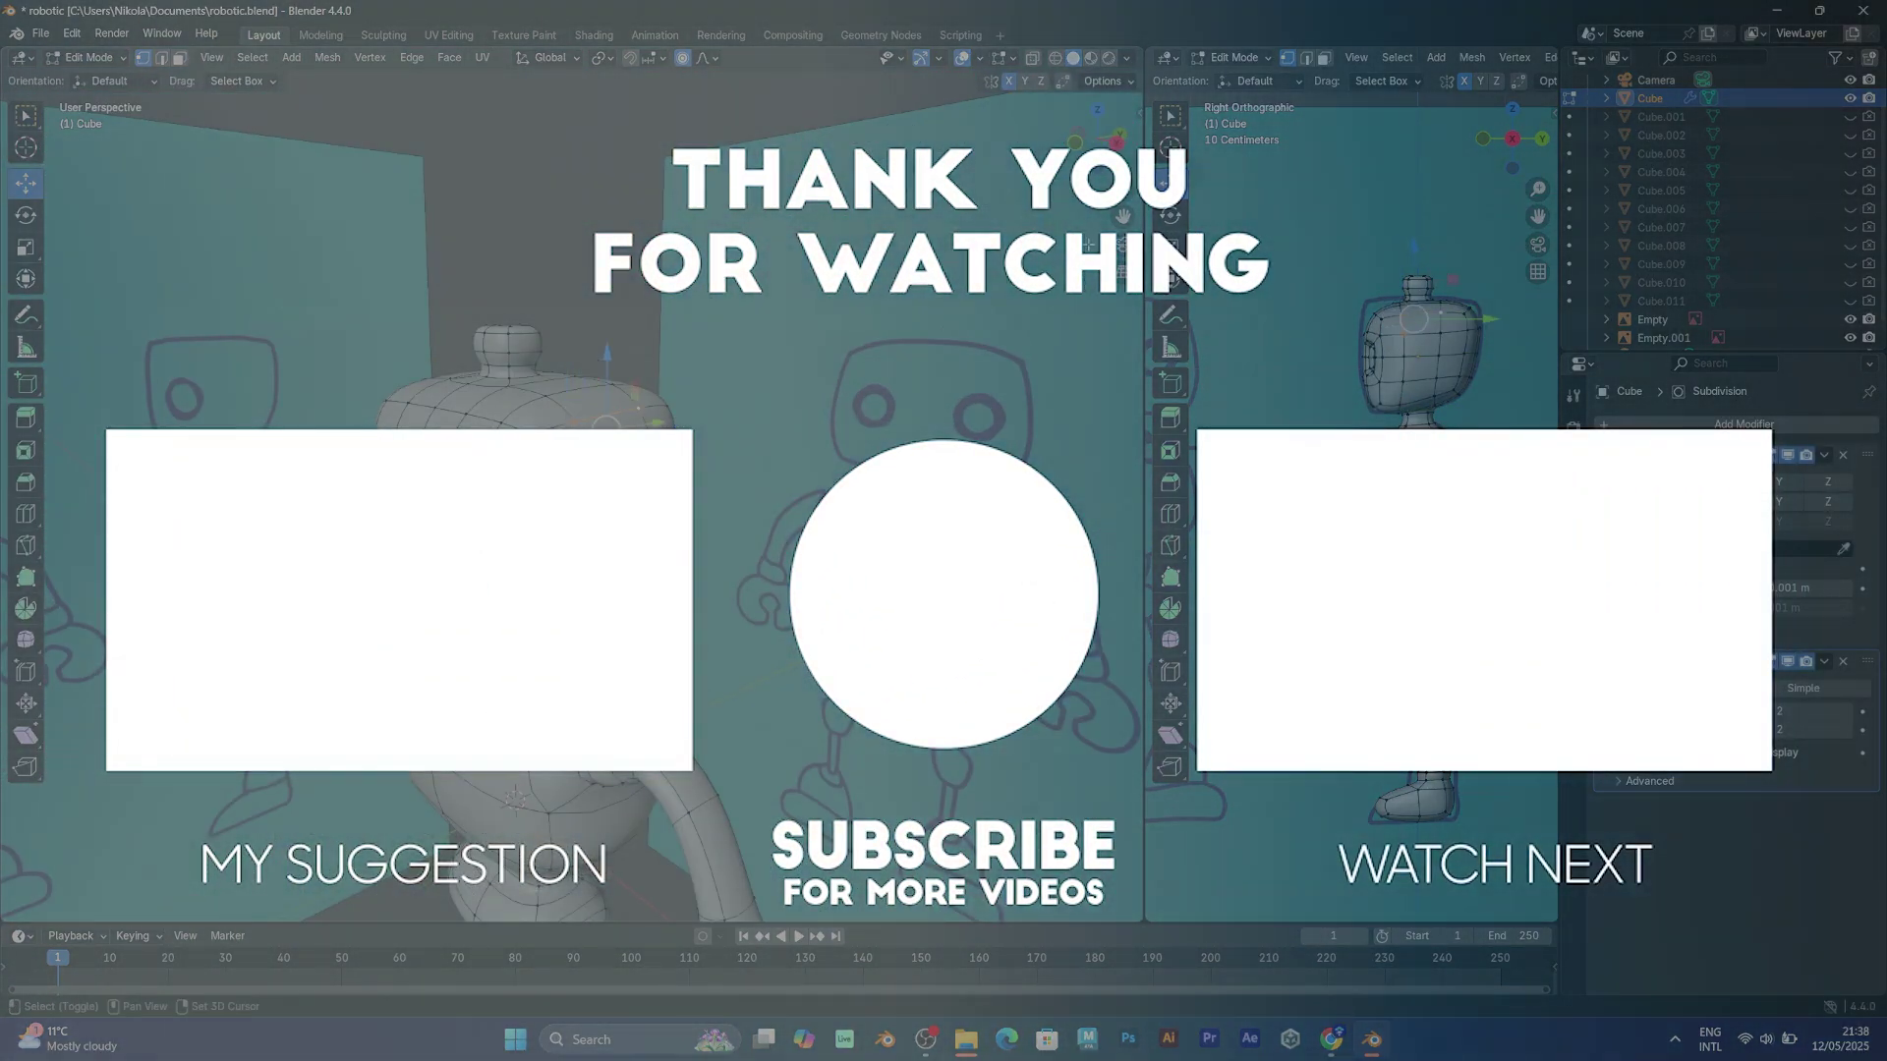
key(KP_1)
key(g)
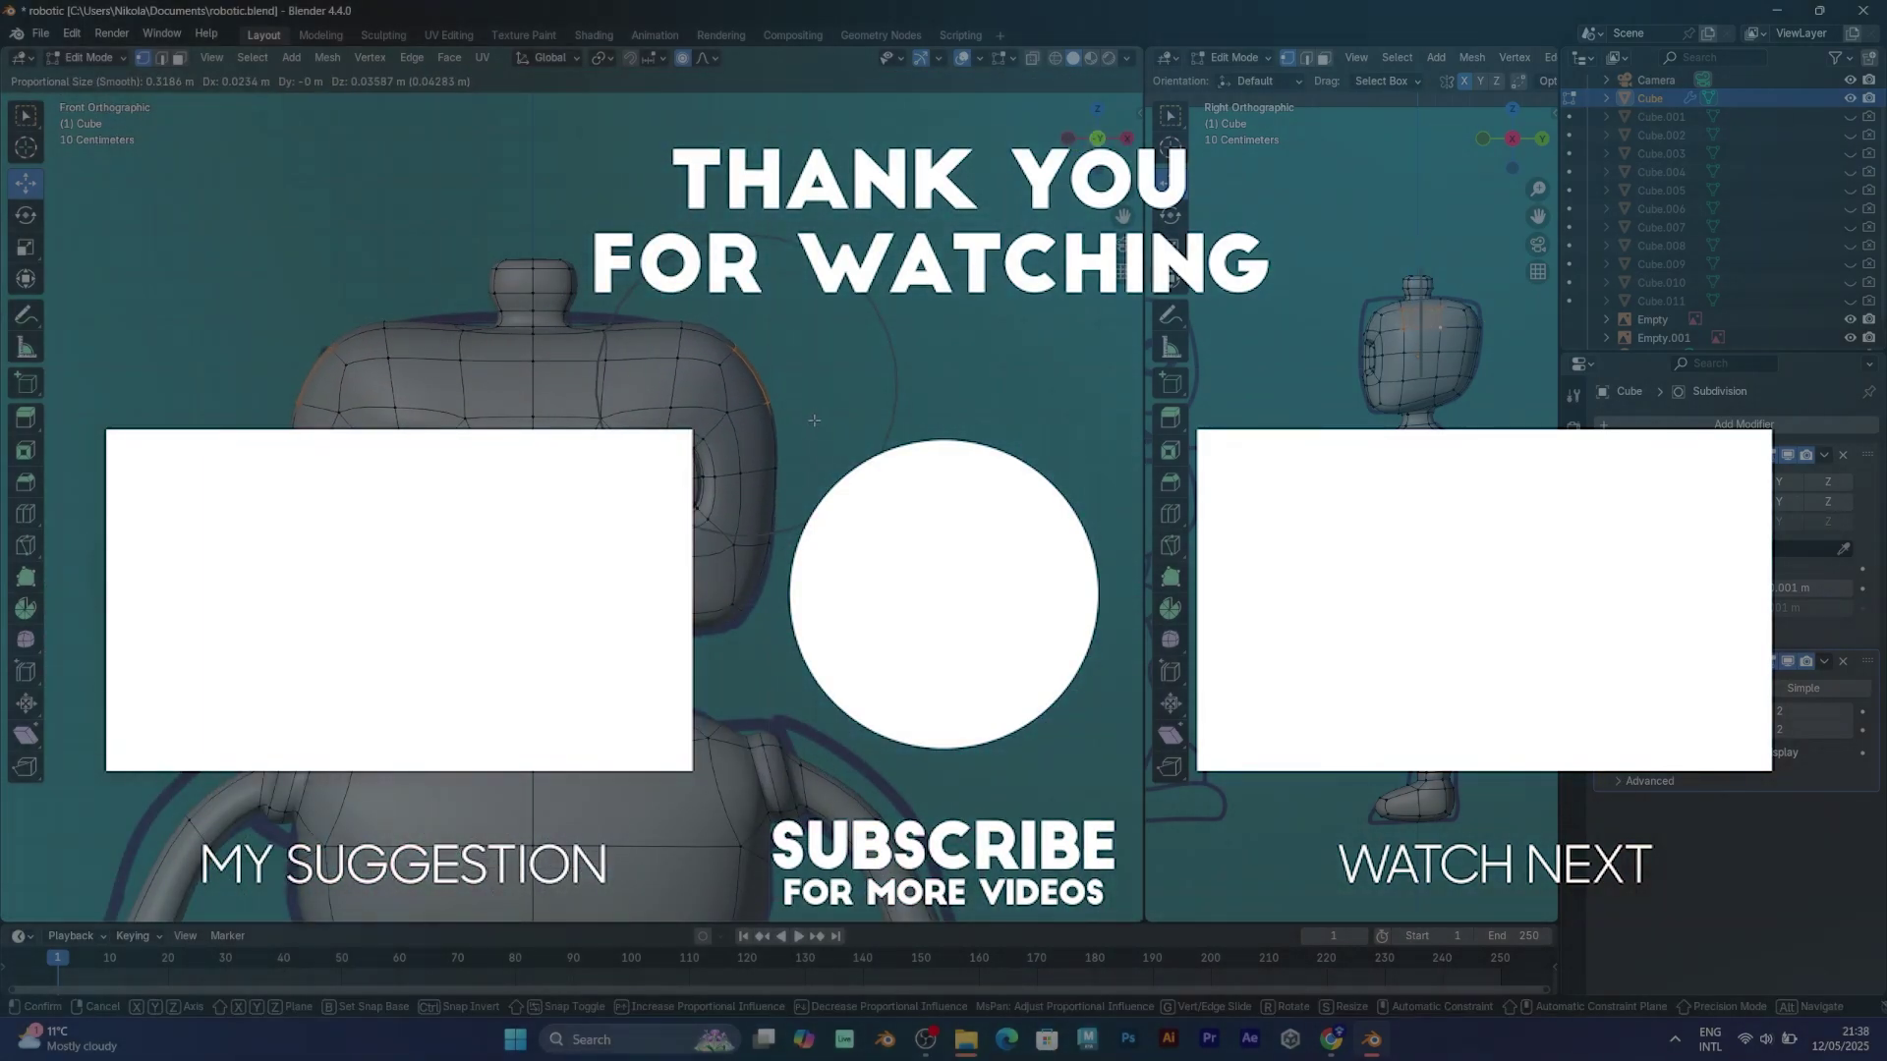